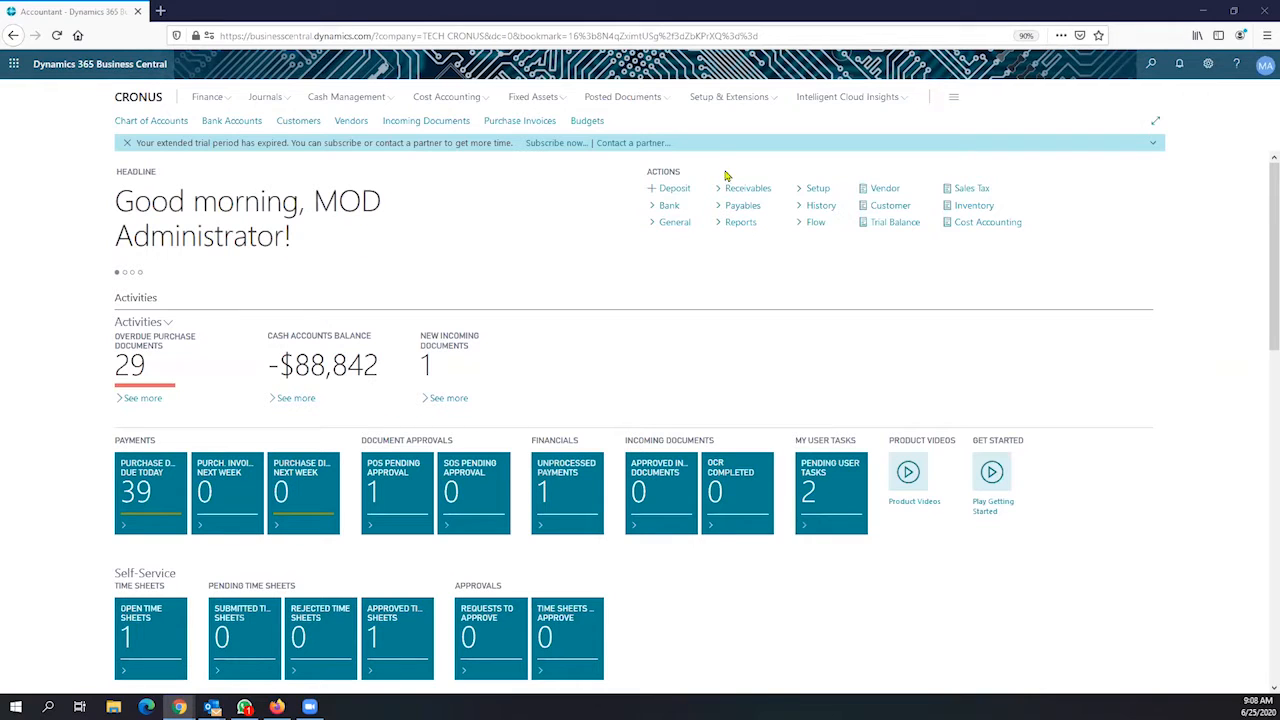
Scroll through the CRONUS Accountant Role Center tiles and charts, then bring up Tell Me with Alt+Q
left_click(1152, 66)
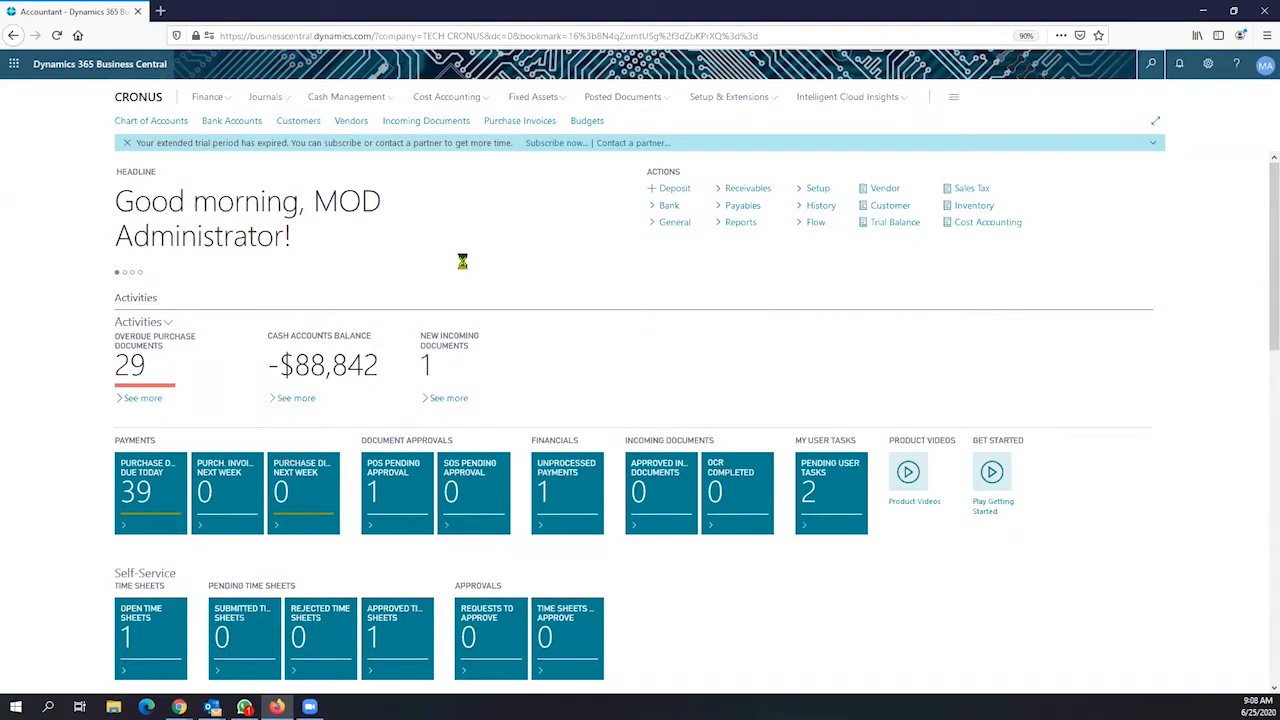
scroll(428, 240, "down", 3)
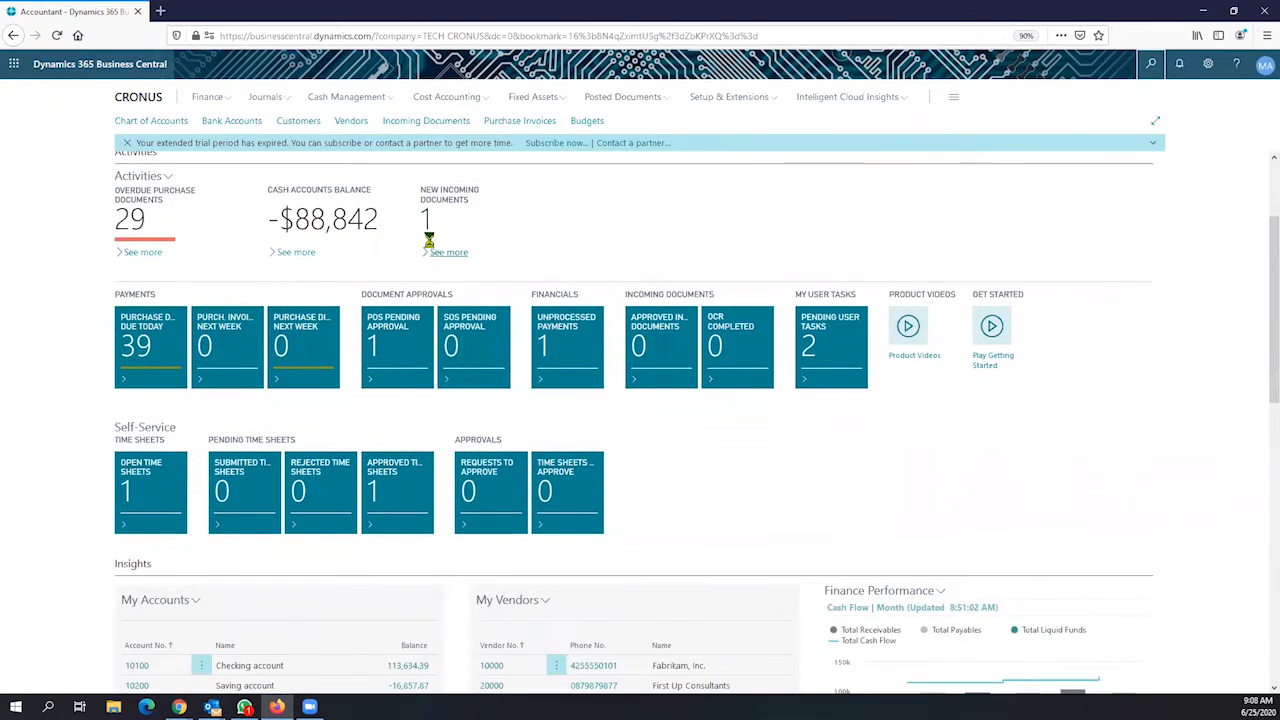
scroll(428, 240, "down", 7)
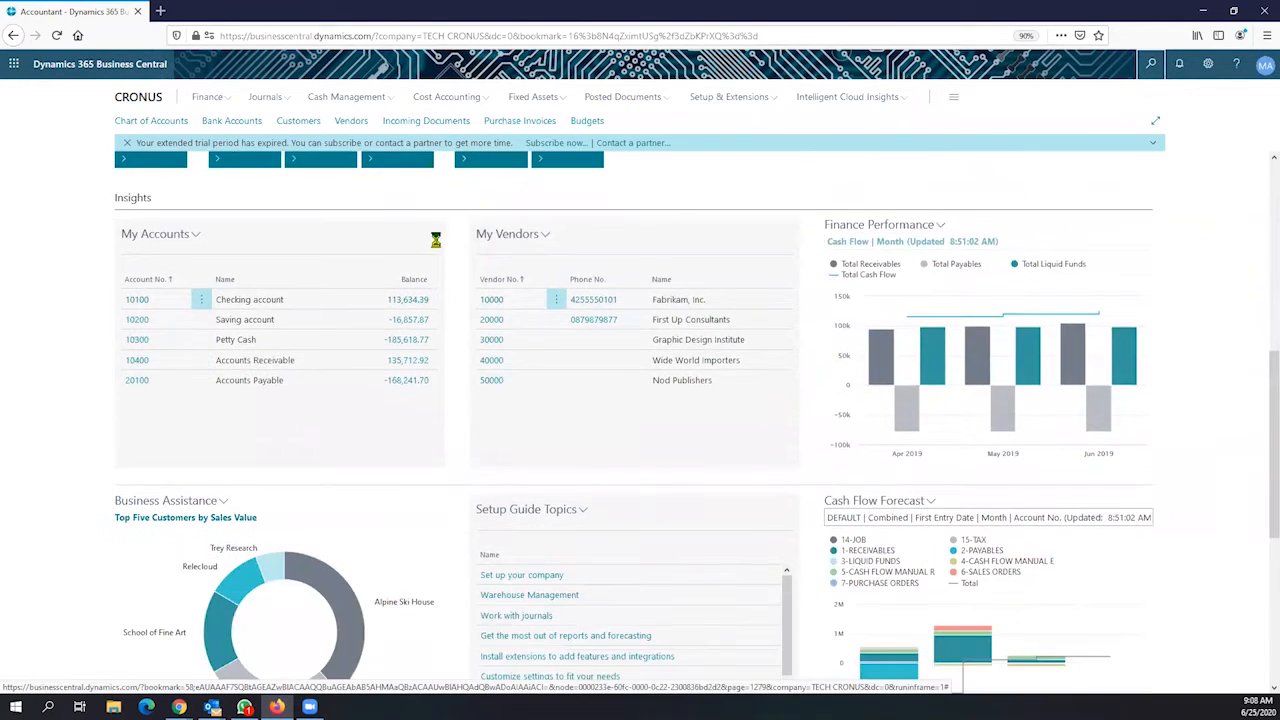
scroll(436, 240, "up", 10)
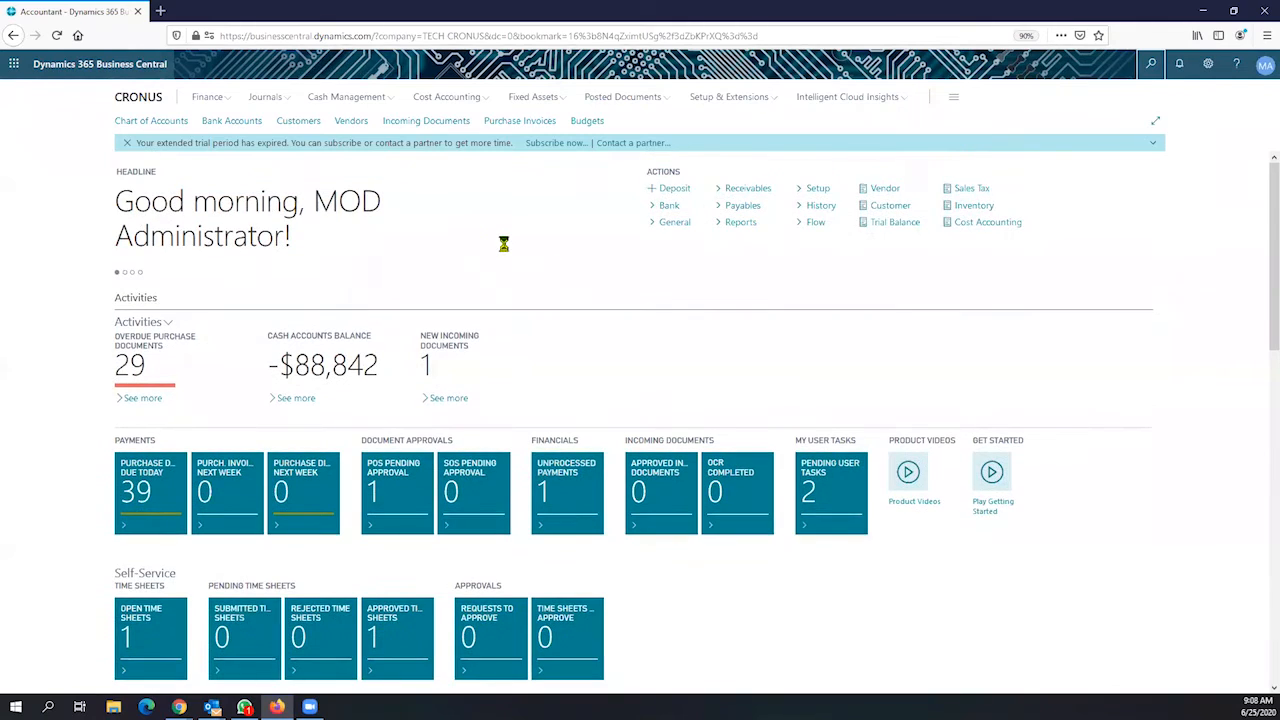
scroll(494, 366, "down", 2)
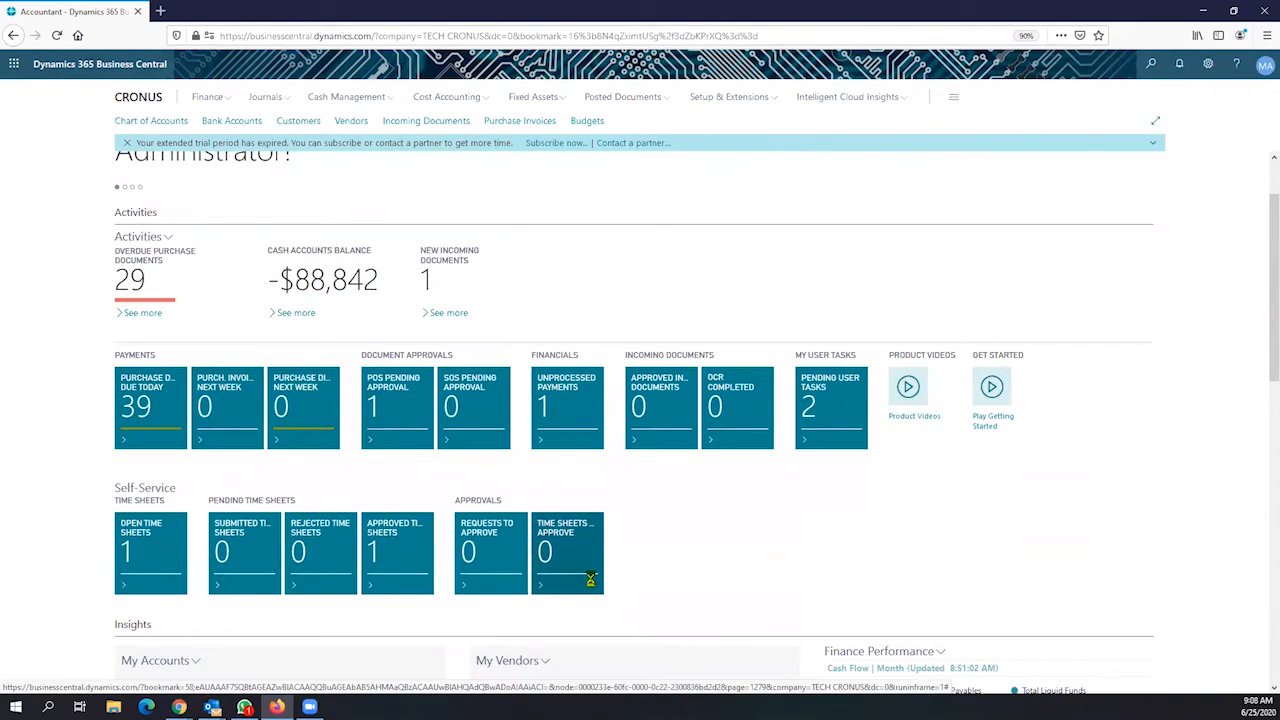
scroll(618, 520, "down", 3)
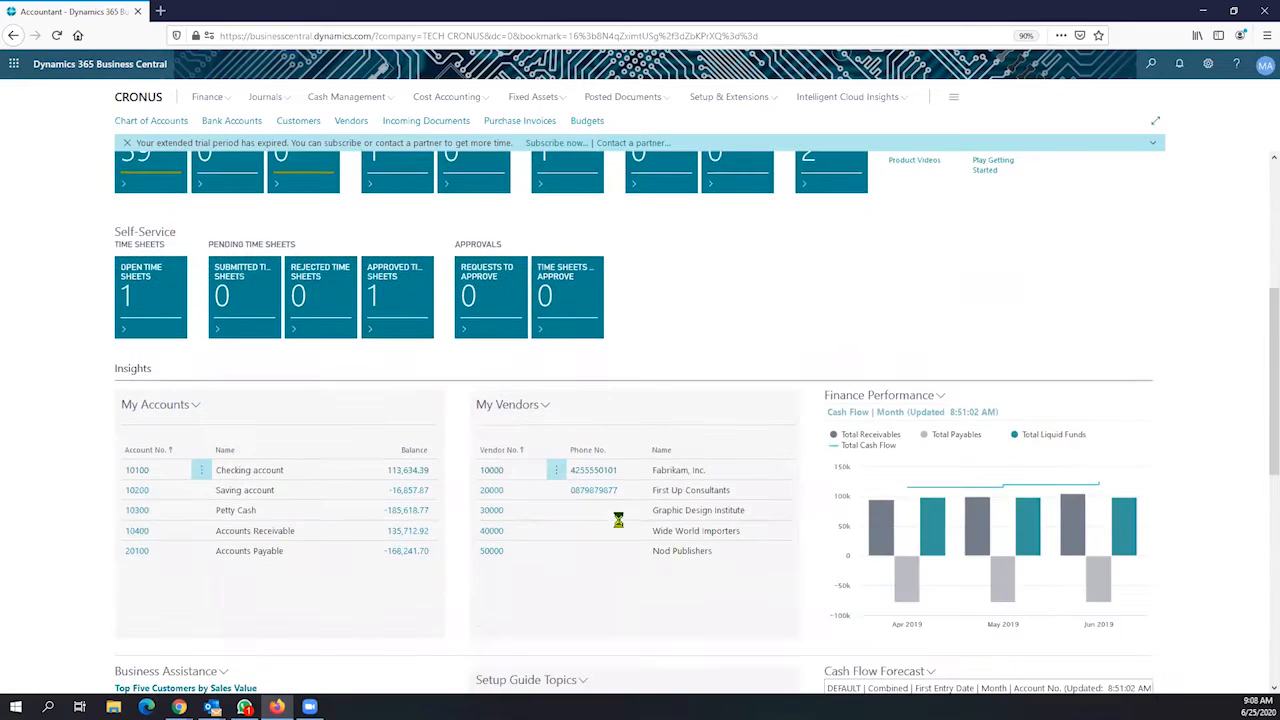
scroll(640, 485, "down", 3)
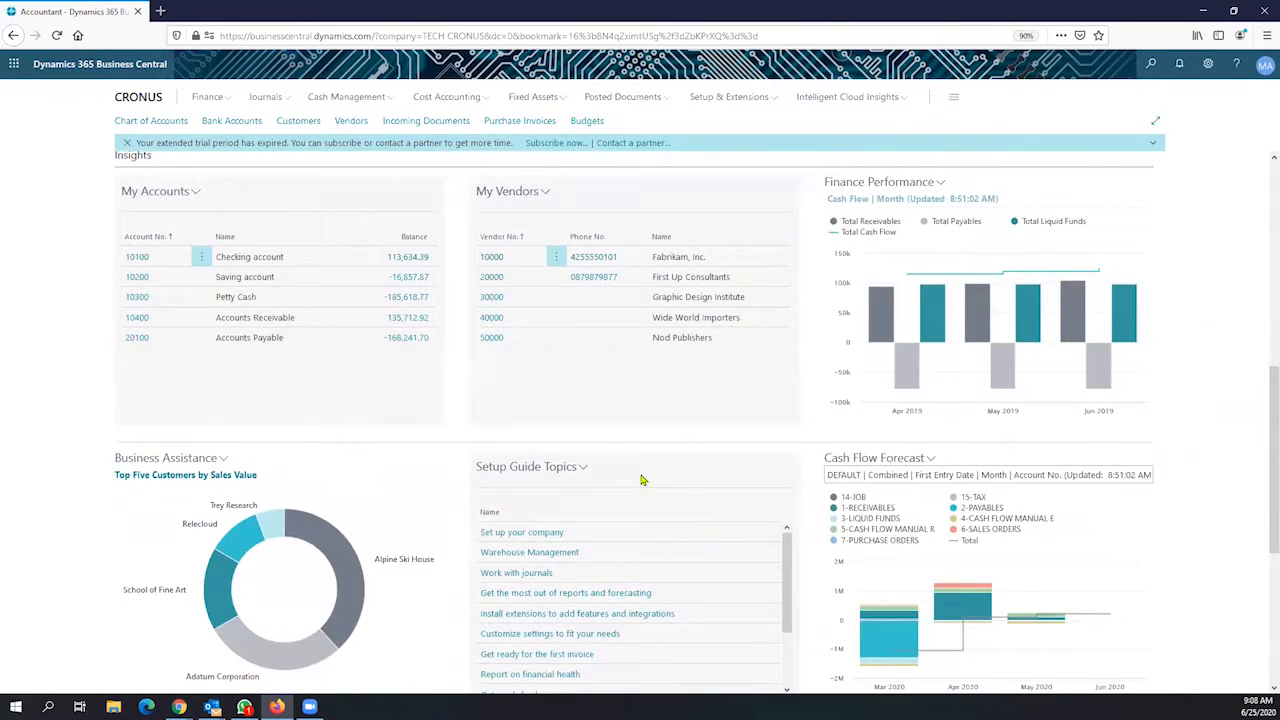
key("alt+q")
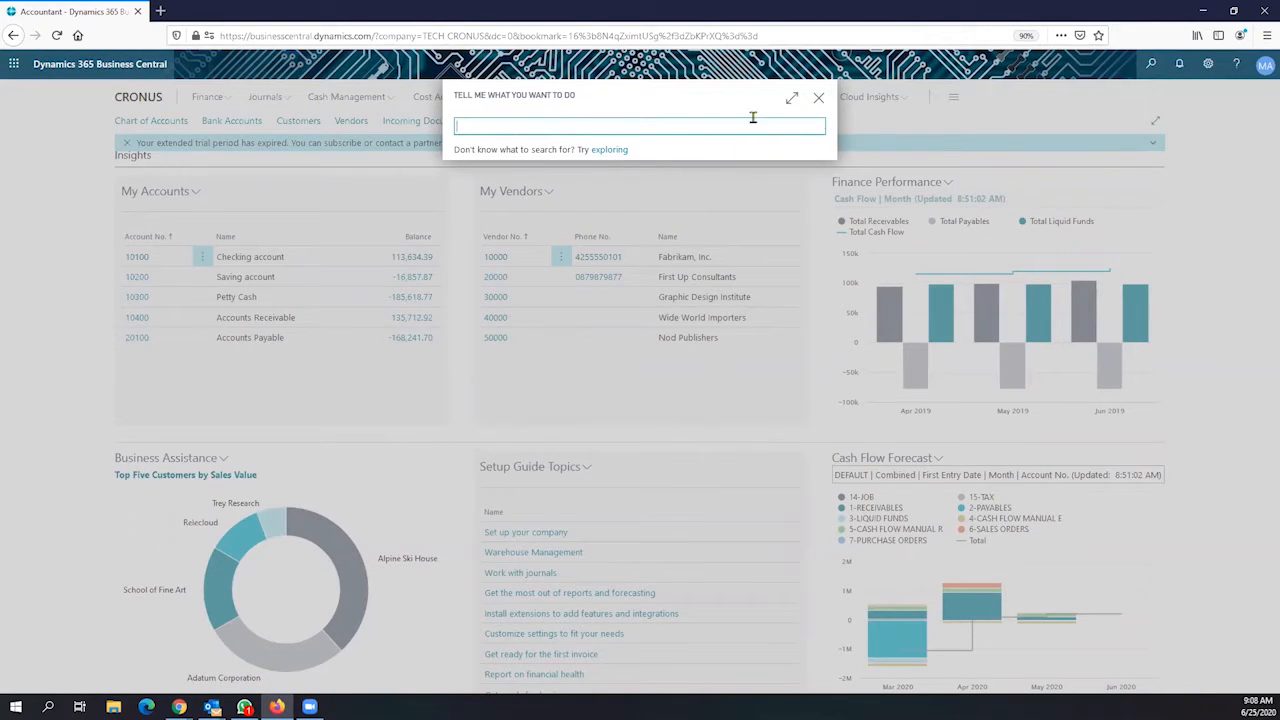
Search Tell Me for currencies and open the Currencies page listing CAD, EUR and MXN
left_click(818, 98)
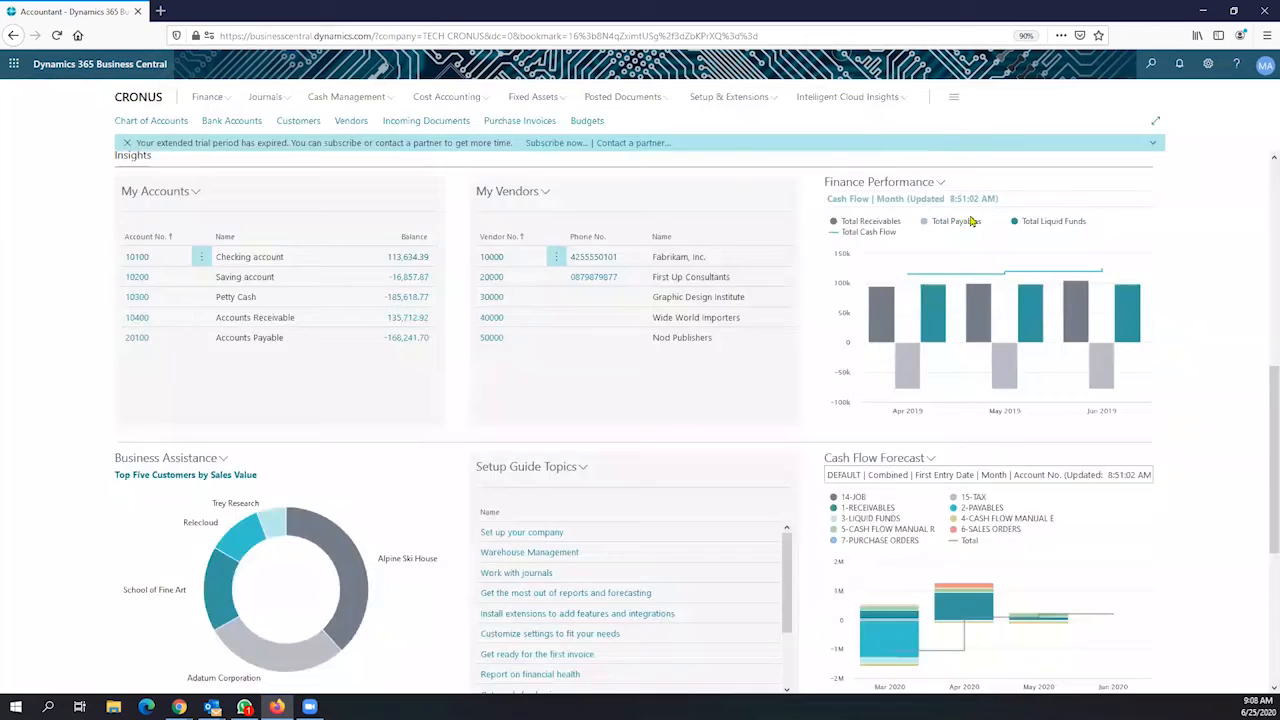
left_click(1151, 66)
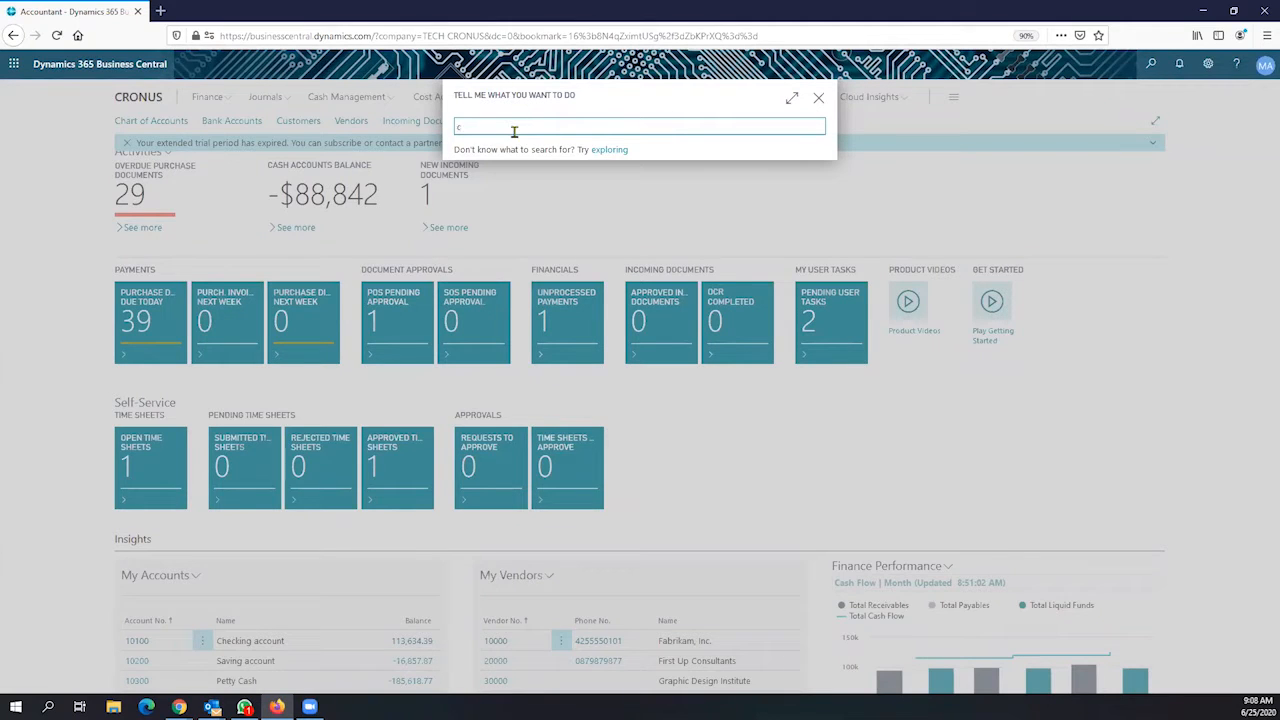
type("cuurenc")
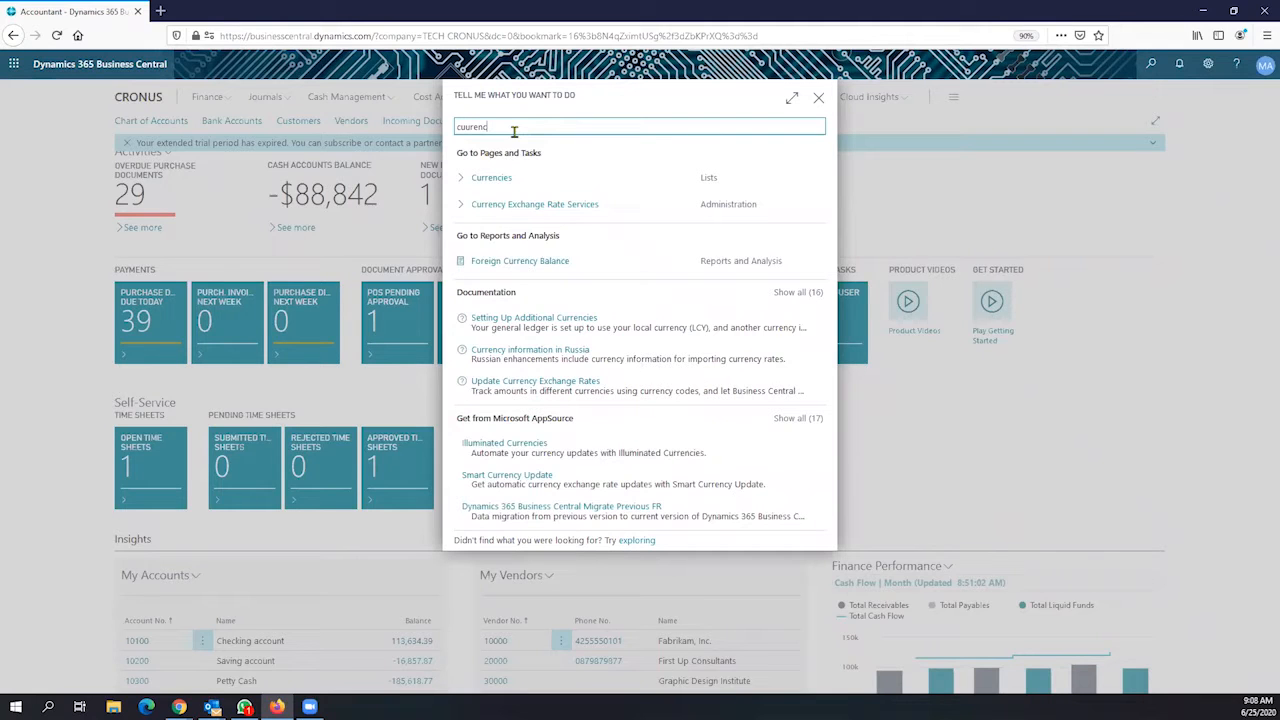
left_click(507, 187)
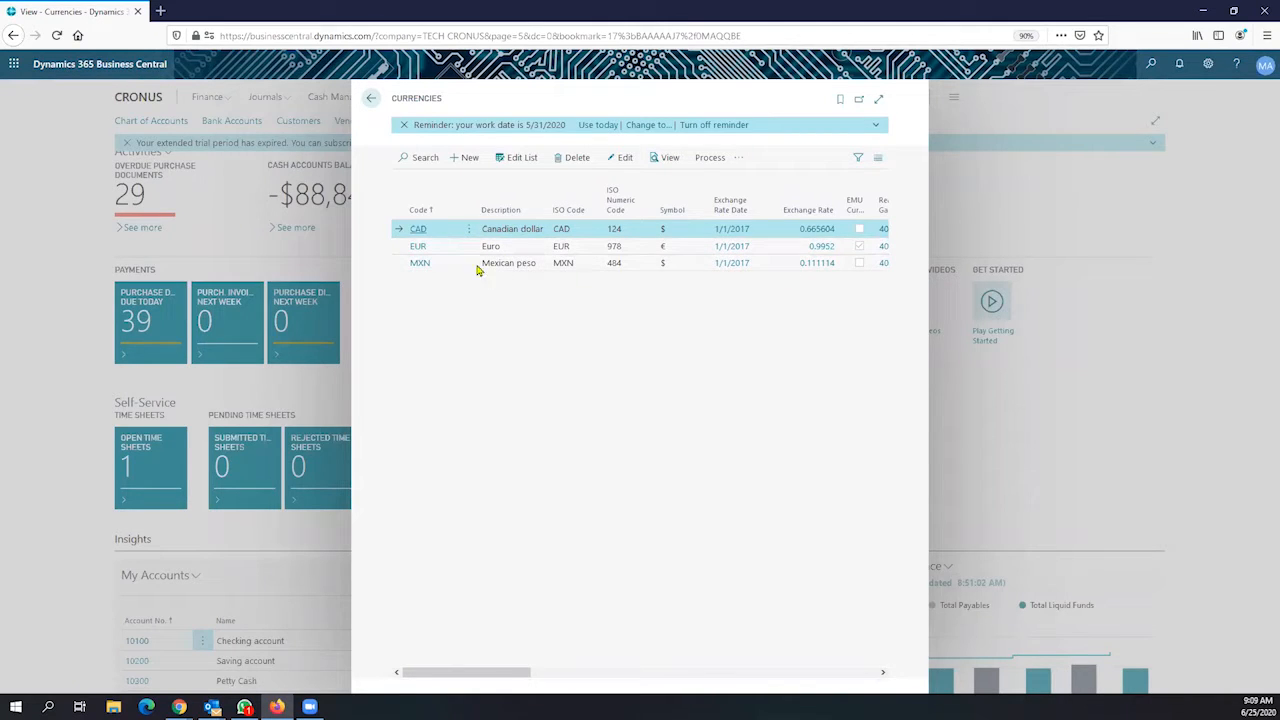
Open the CAD Currency Card and review its code, Canadian dollar description and $ symbol
left_click(419, 230)
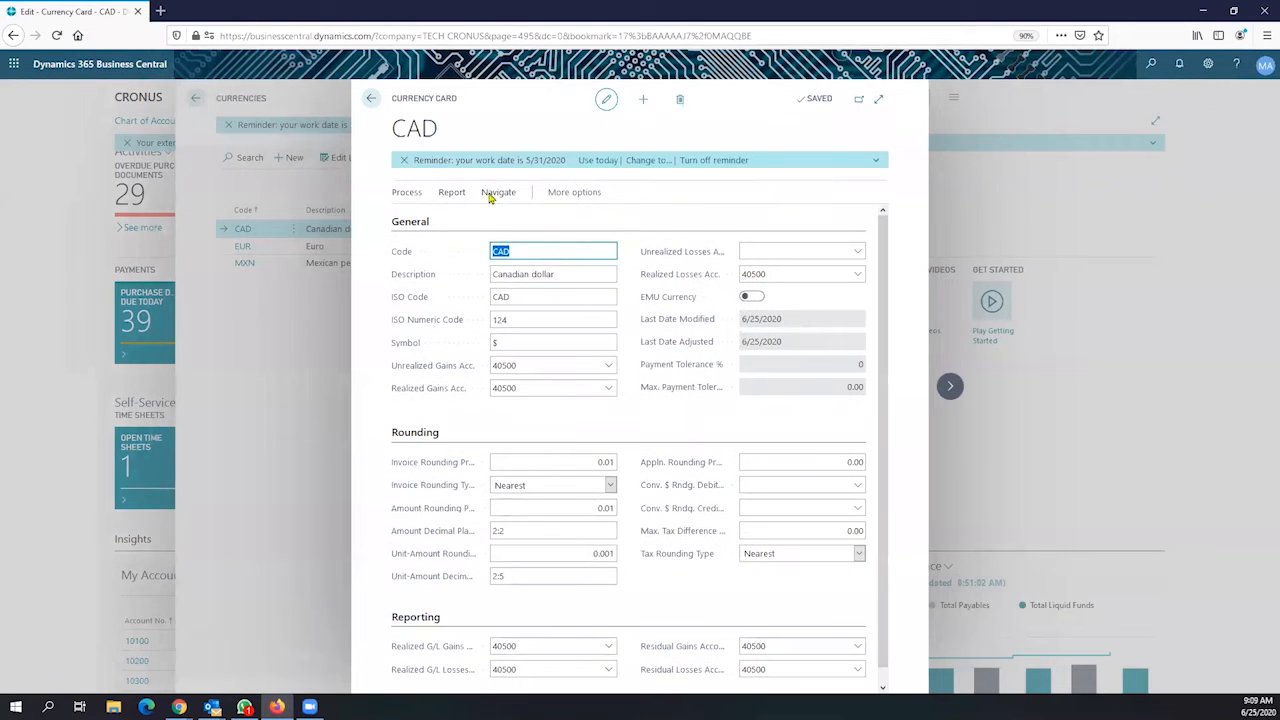
mouse_move(440, 130)
left_mouse_down()
mouse_move(389, 136)
mouse_move(456, 112)
left_mouse_up()
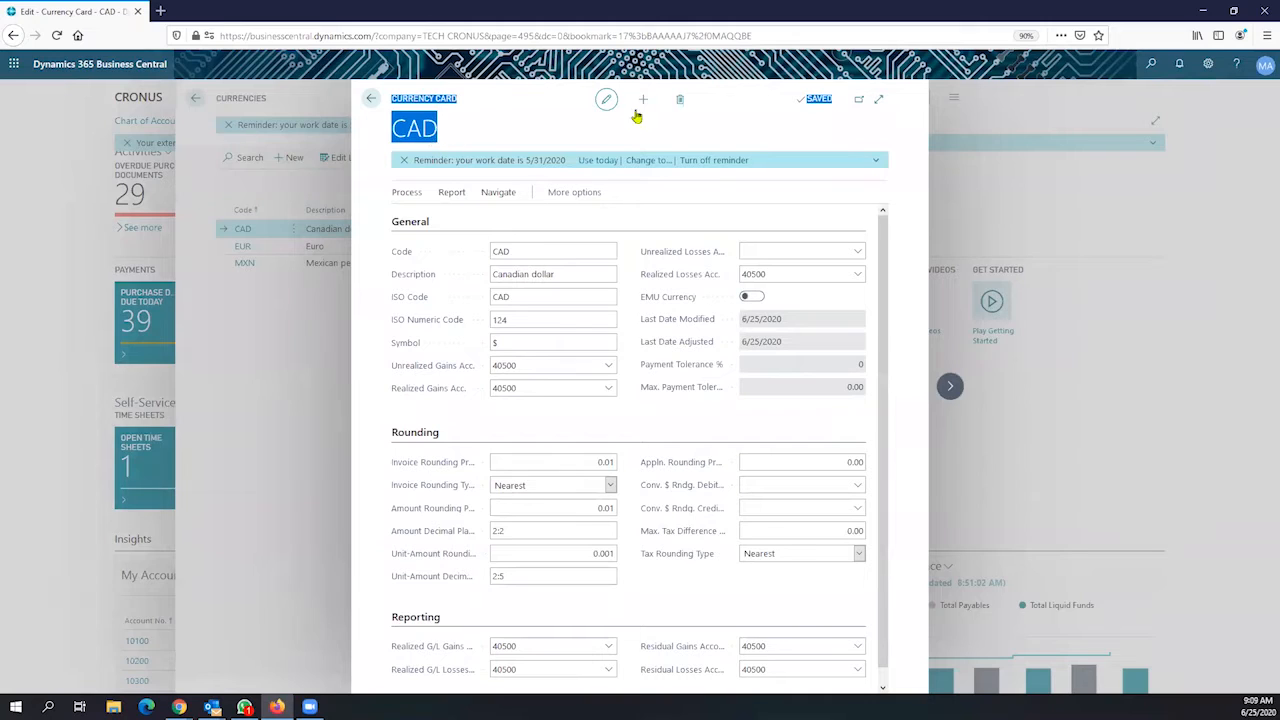
left_click(510, 246)
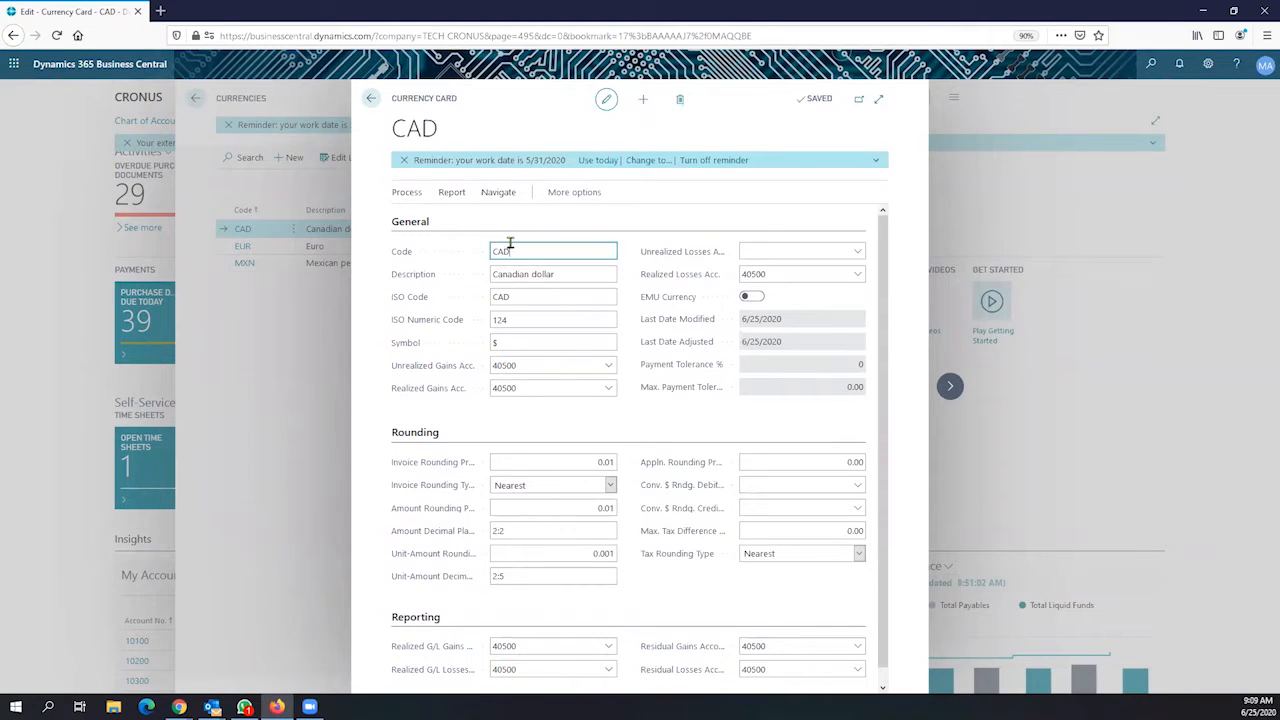
left_click_drag(510, 243, 481, 234)
left_click_drag(561, 270, 488, 277)
left_click_drag(508, 347, 490, 345)
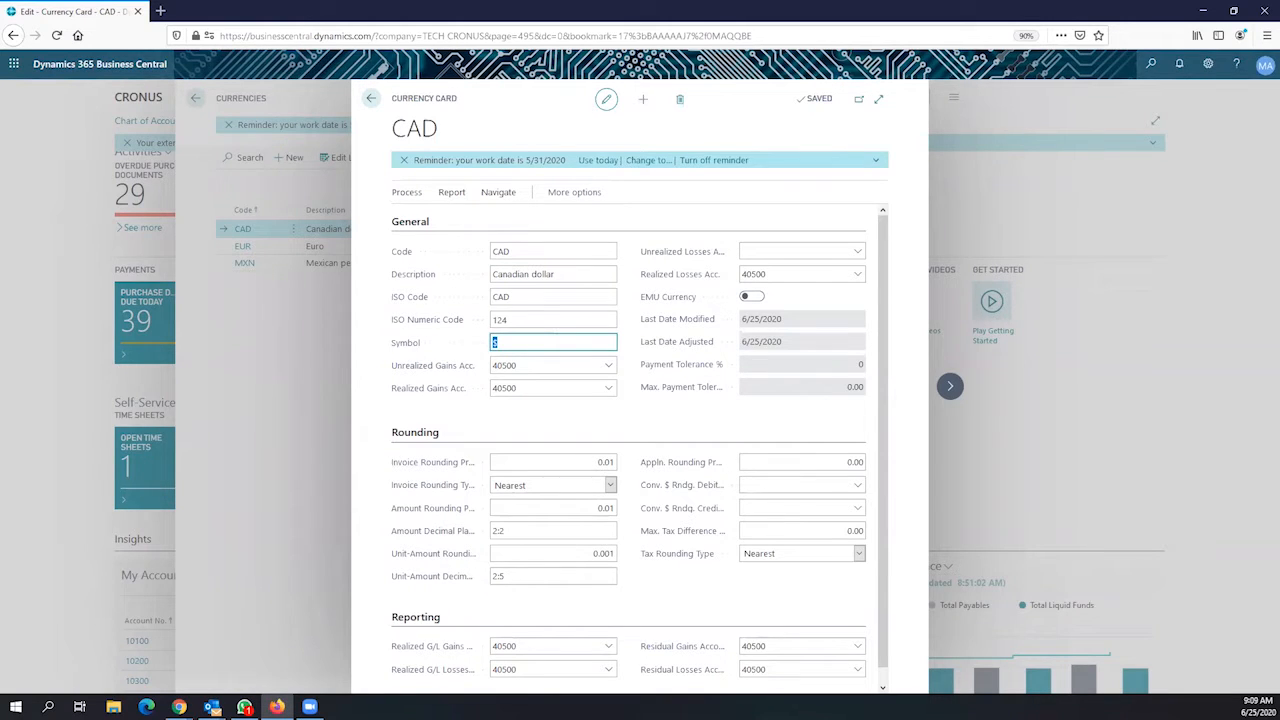
Check the Unrealized and Realized Gains accounts (40500) and the 6/25/2020 Last Date Modified
left_click(531, 364)
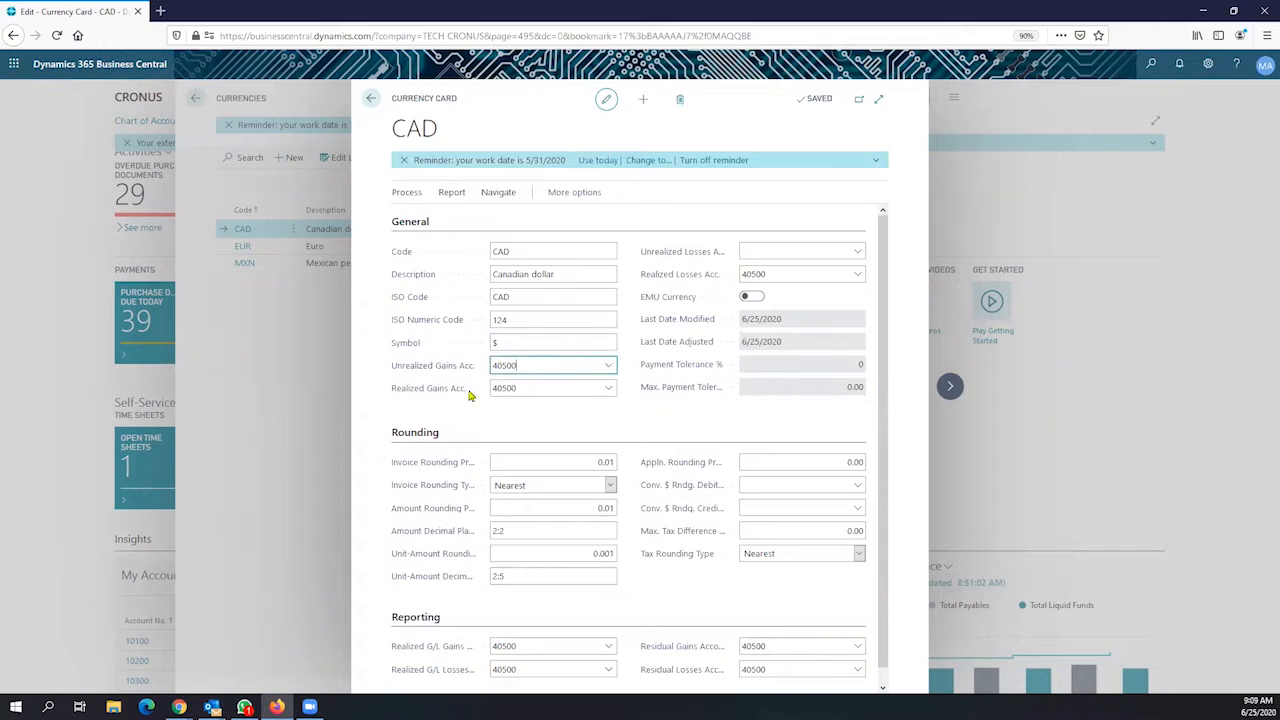
left_click(526, 388)
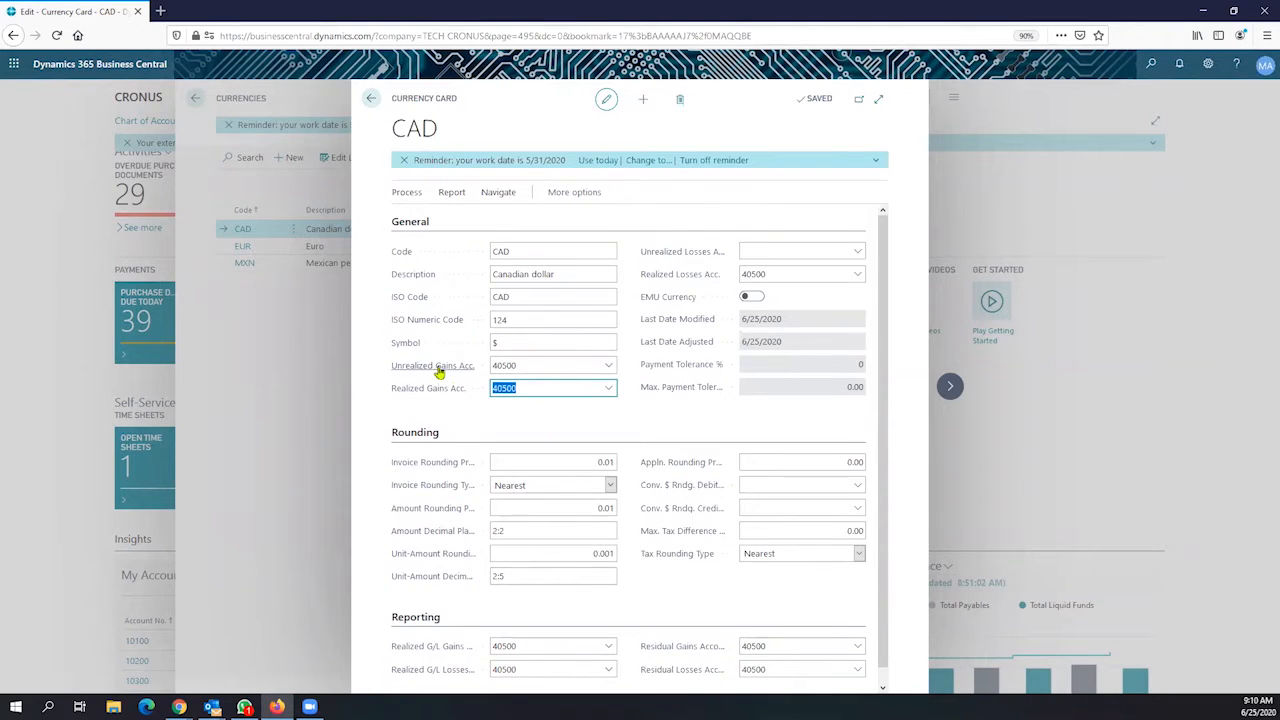
mouse_move(438, 372)
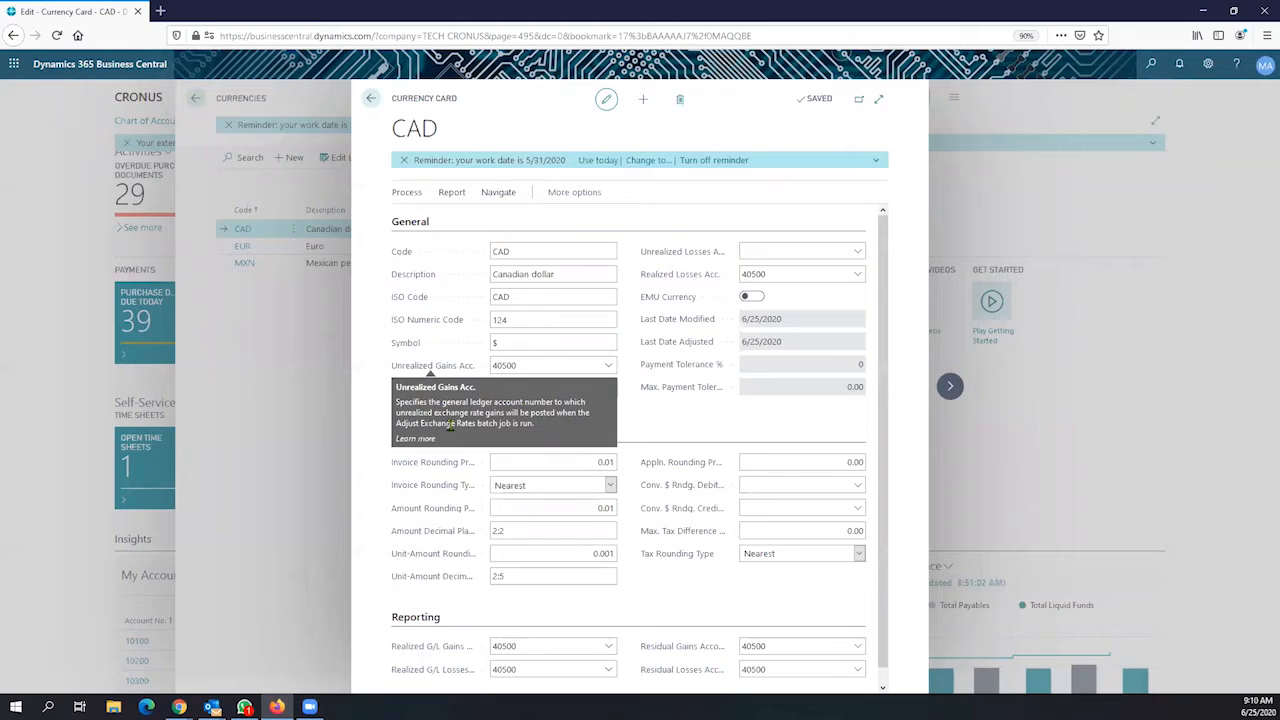
key("Tab")
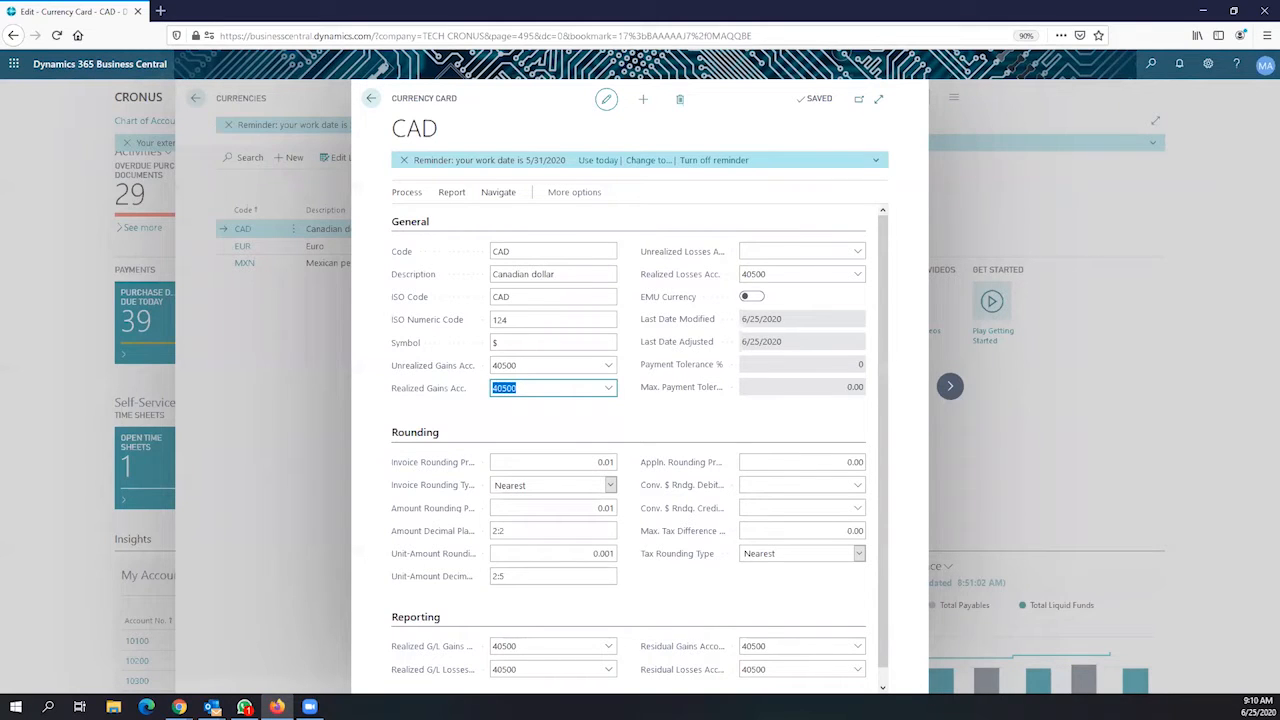
left_click(742, 319)
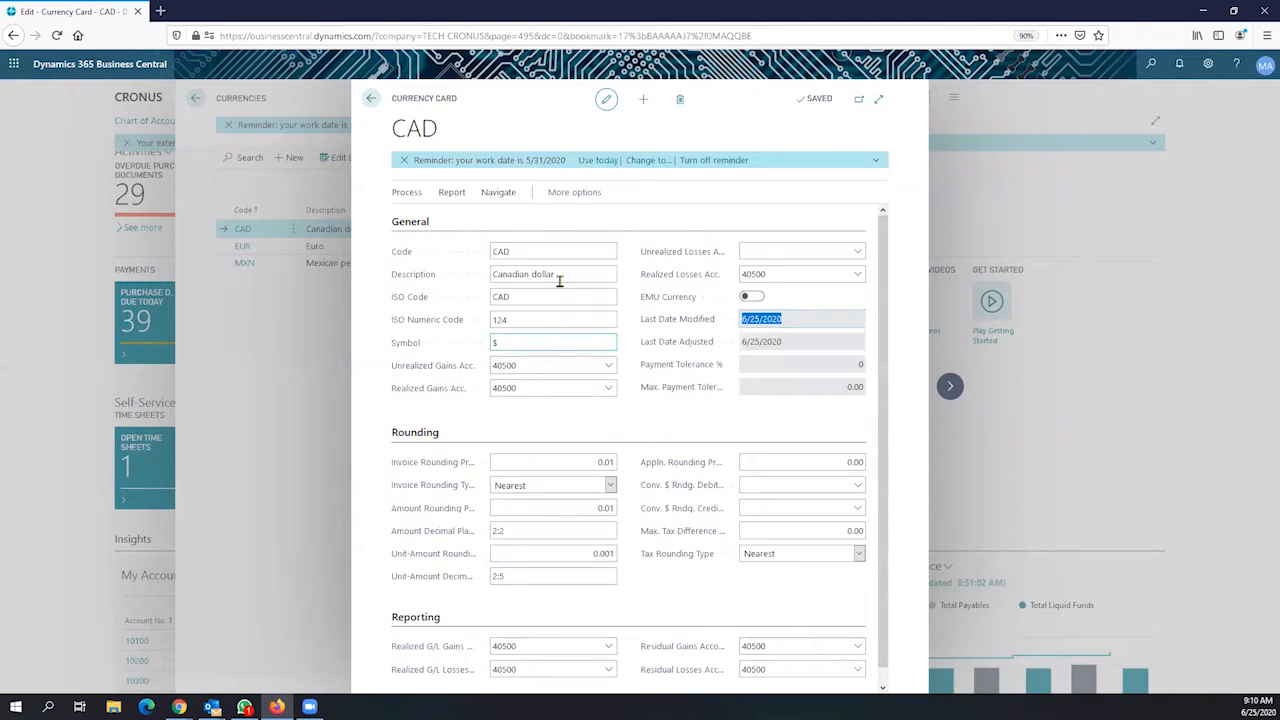
left_click(480, 276)
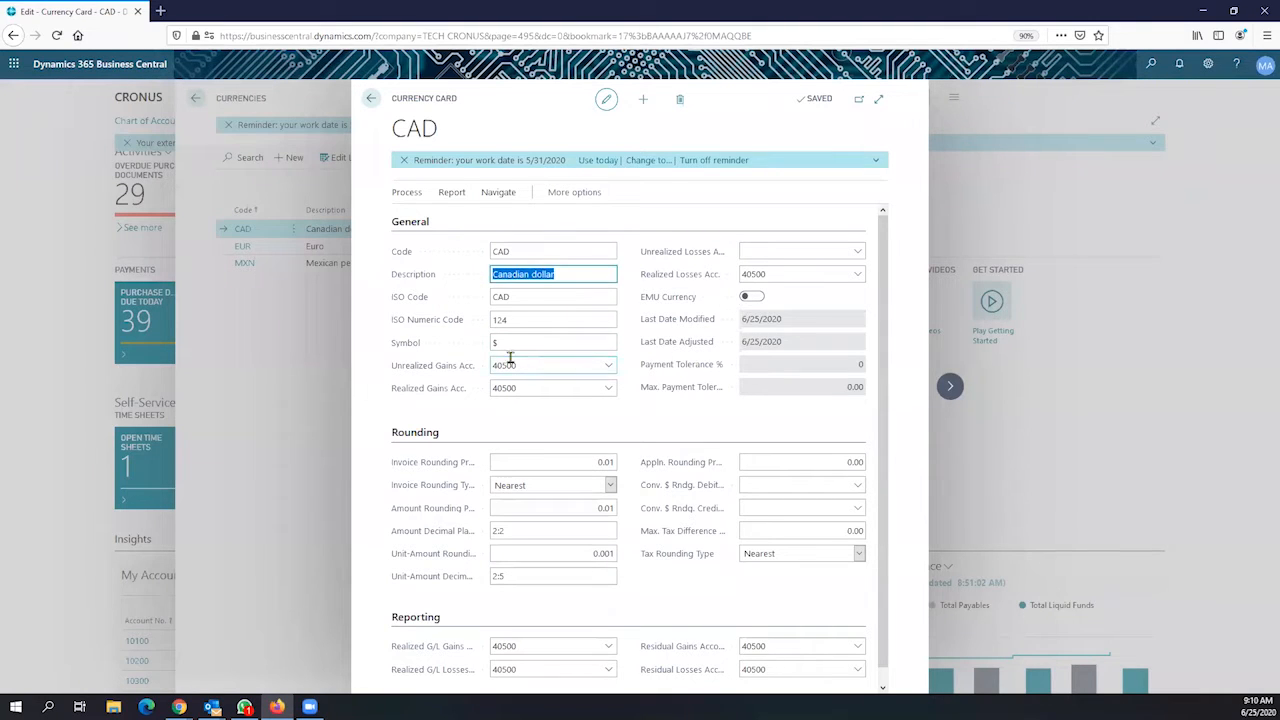
left_click(508, 364)
left_click(493, 388)
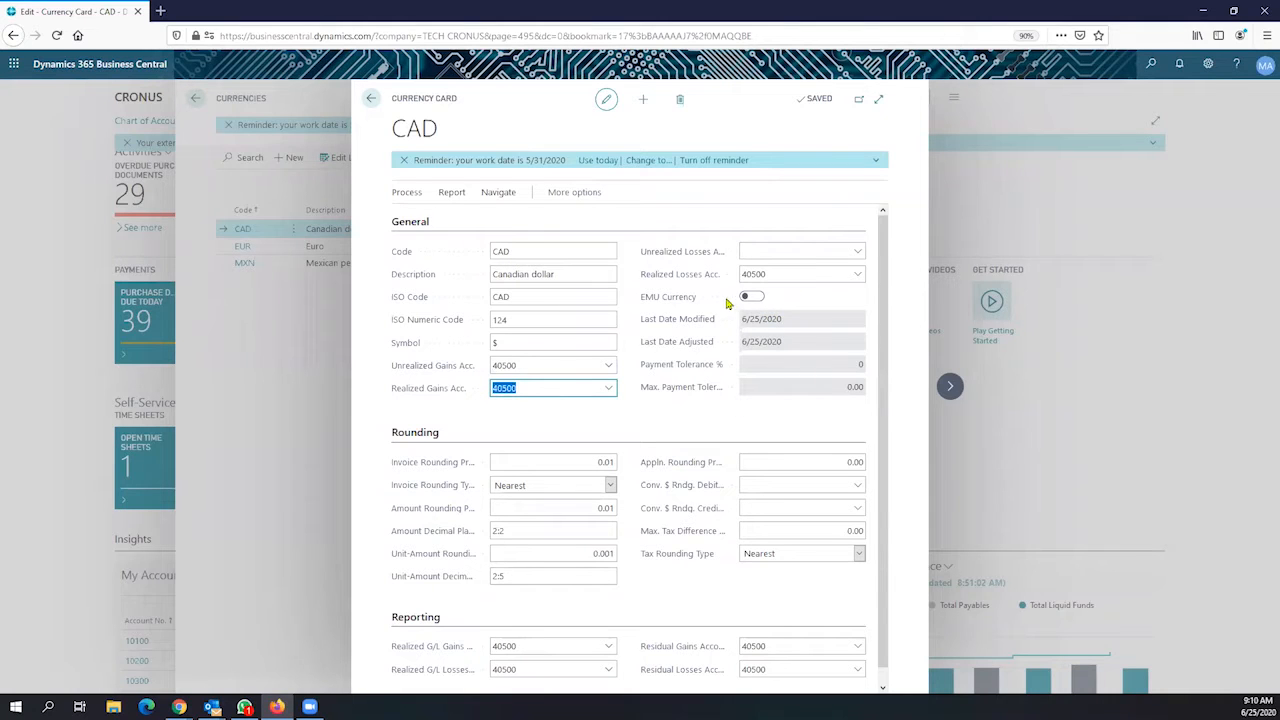
scroll(654, 344, "down", 1)
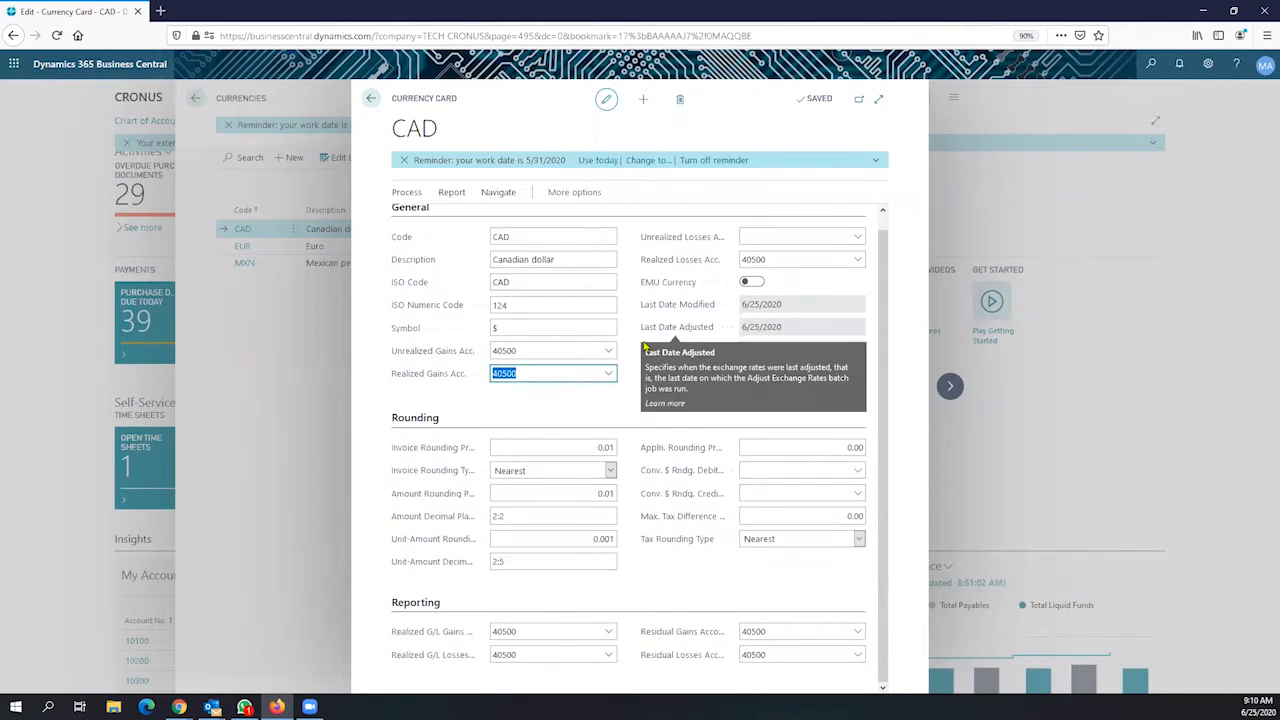
left_click(600, 447)
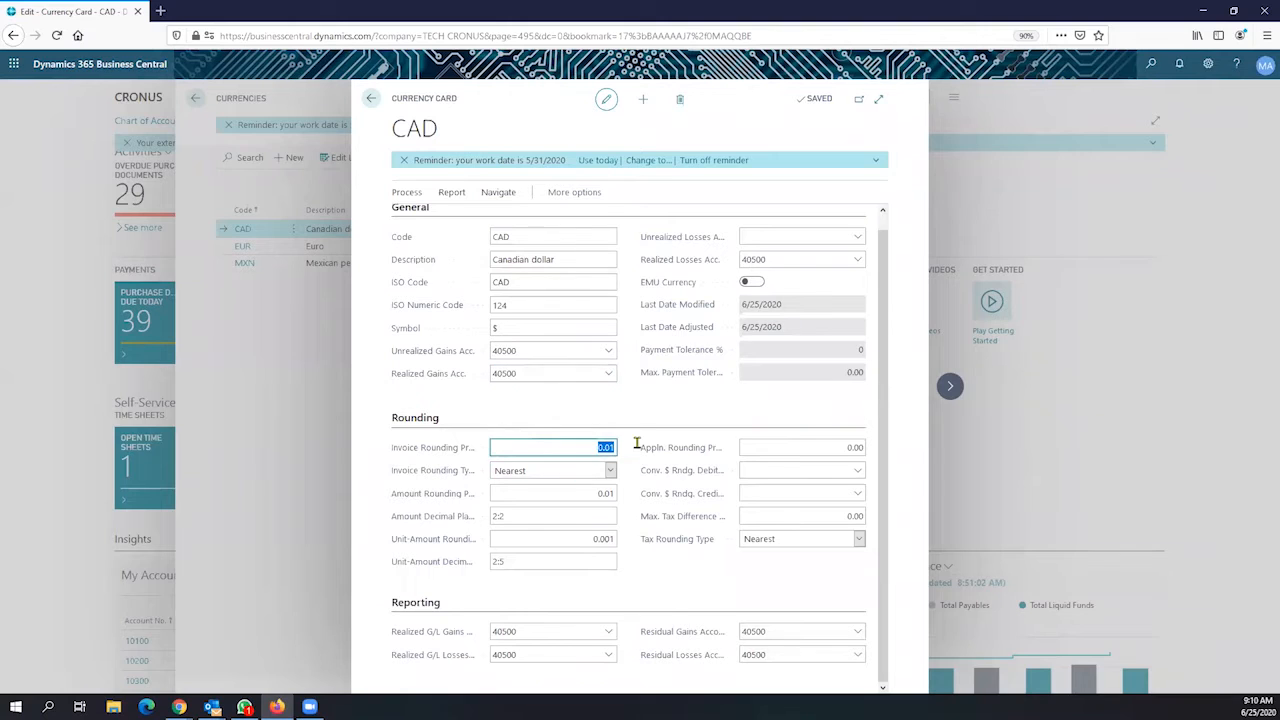
left_click(598, 494)
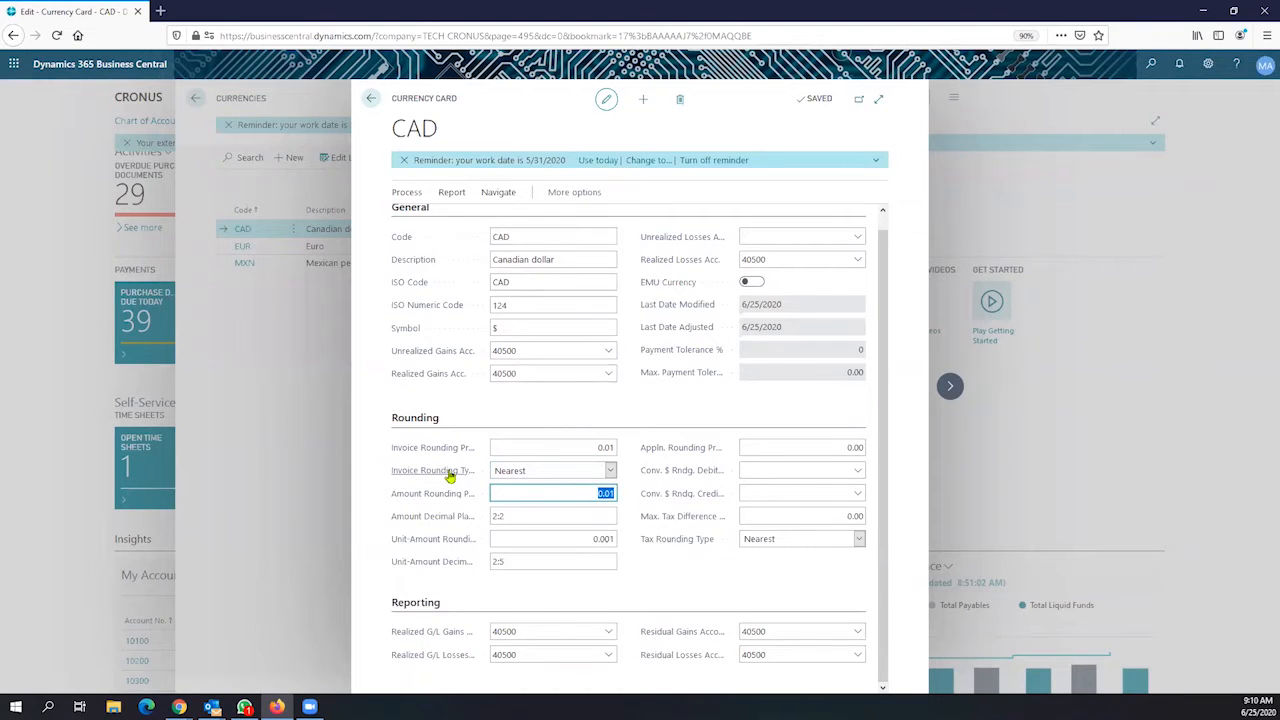
mouse_move(452, 477)
left_click(520, 632)
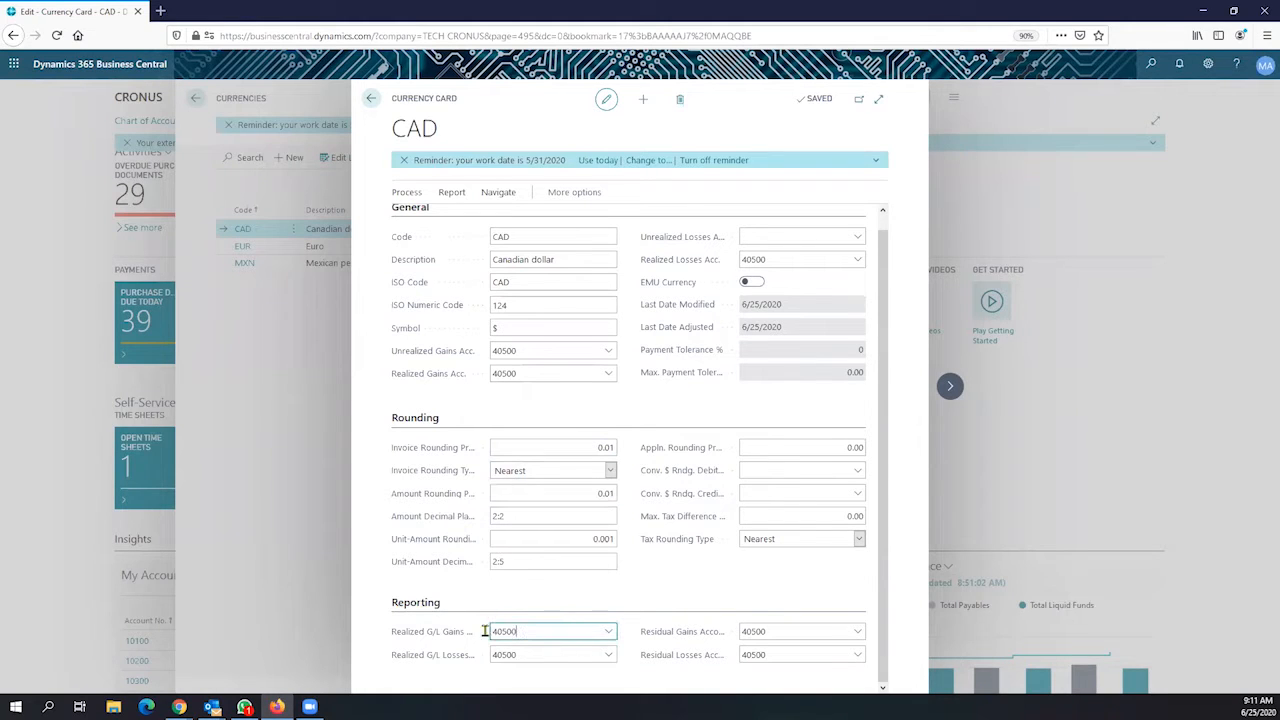
left_click(519, 652)
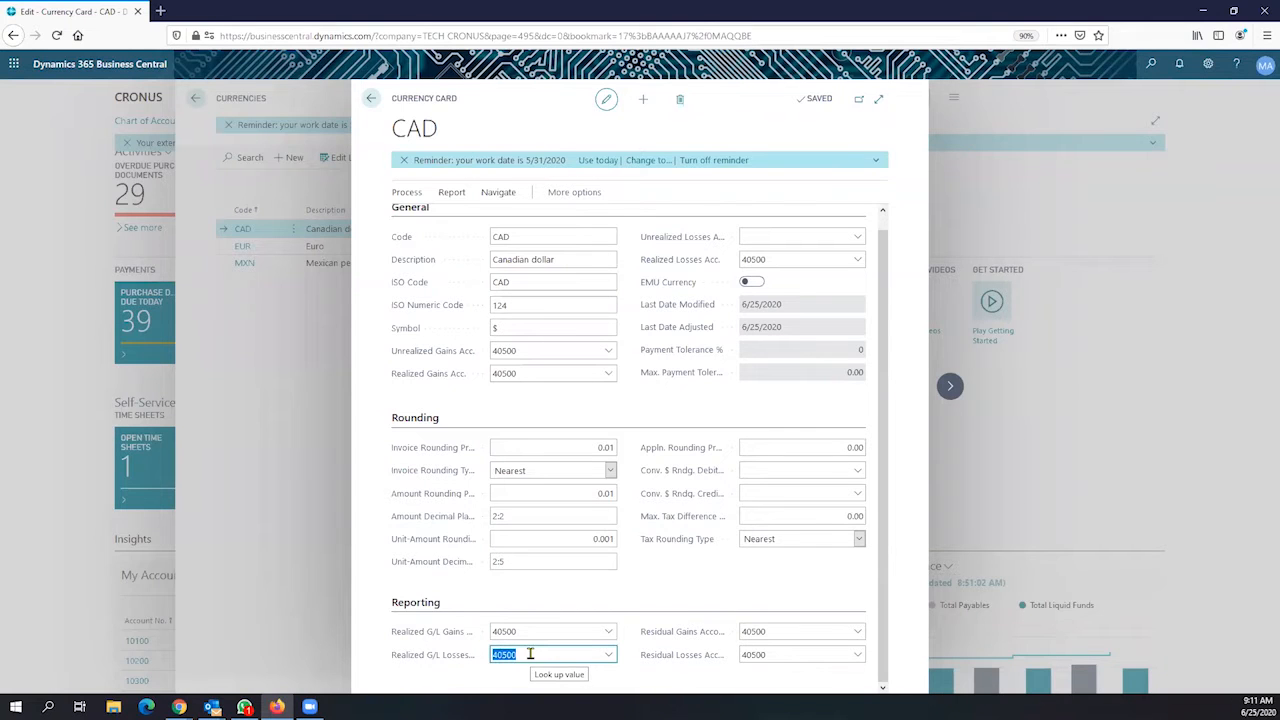
left_click(783, 632)
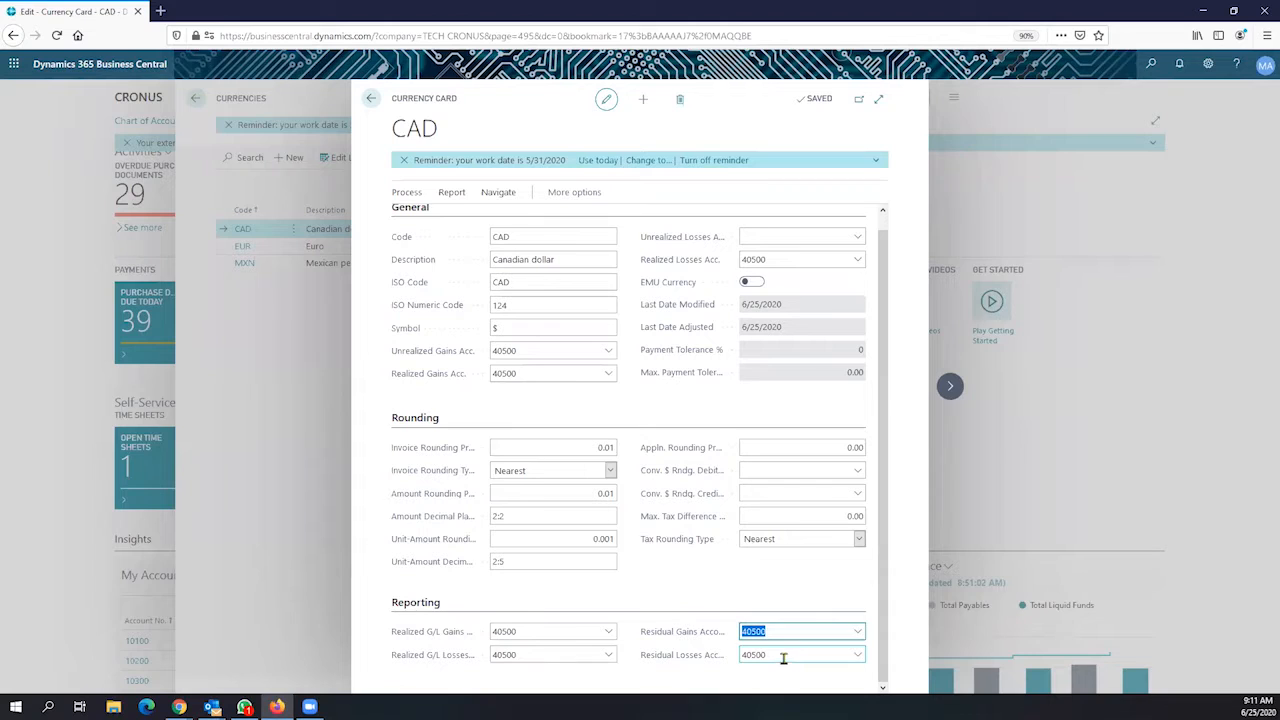
left_click_drag(783, 656, 735, 658)
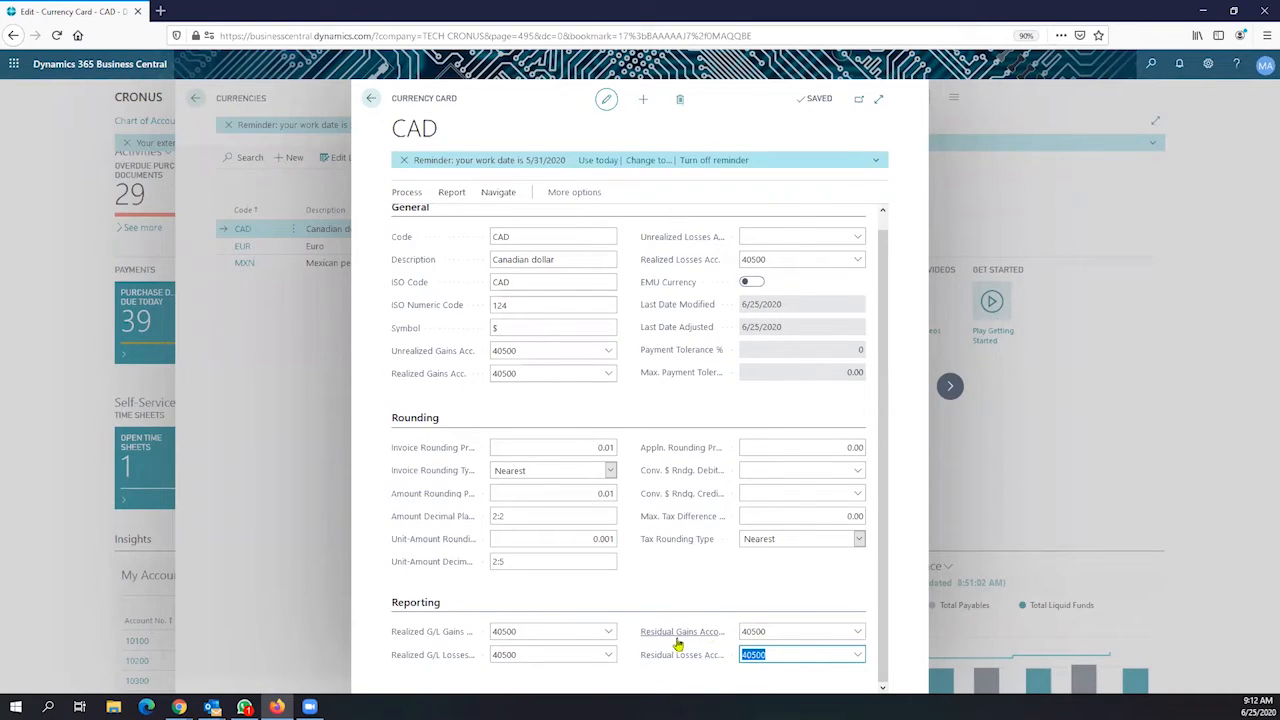
mouse_move(686, 662)
left_click(496, 346)
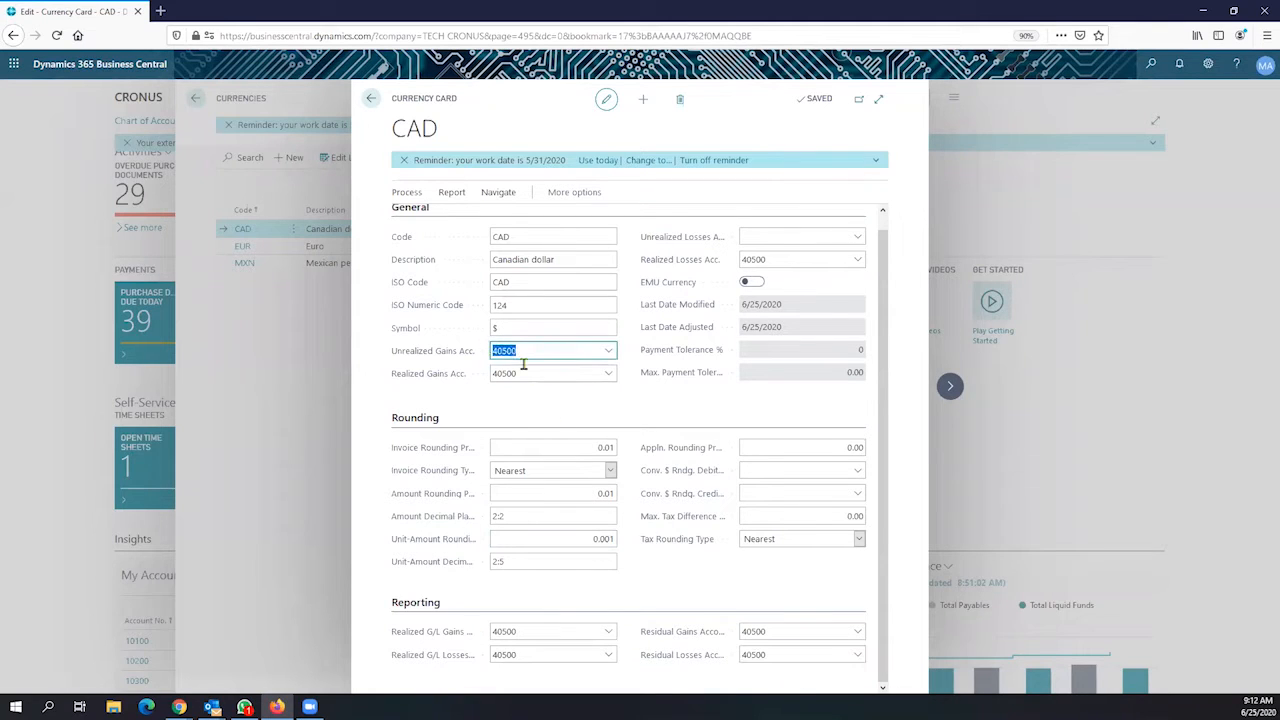
left_click(489, 373)
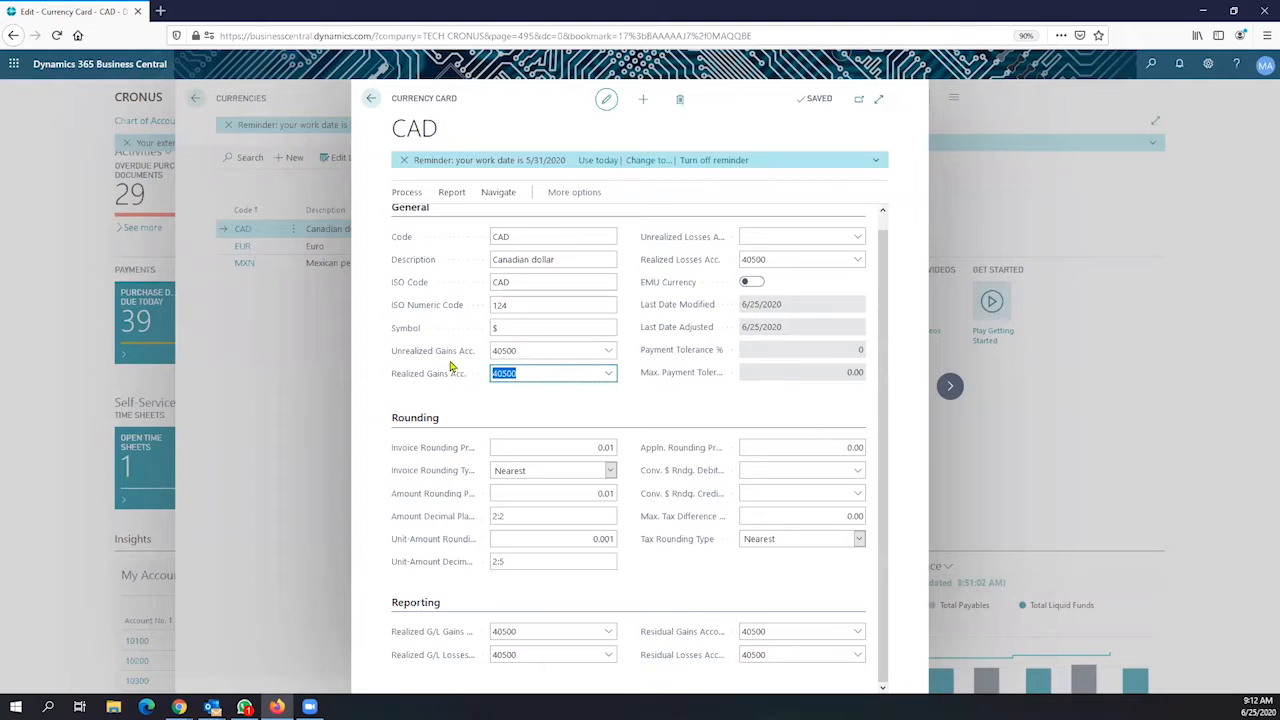
mouse_move(453, 376)
left_click(768, 633)
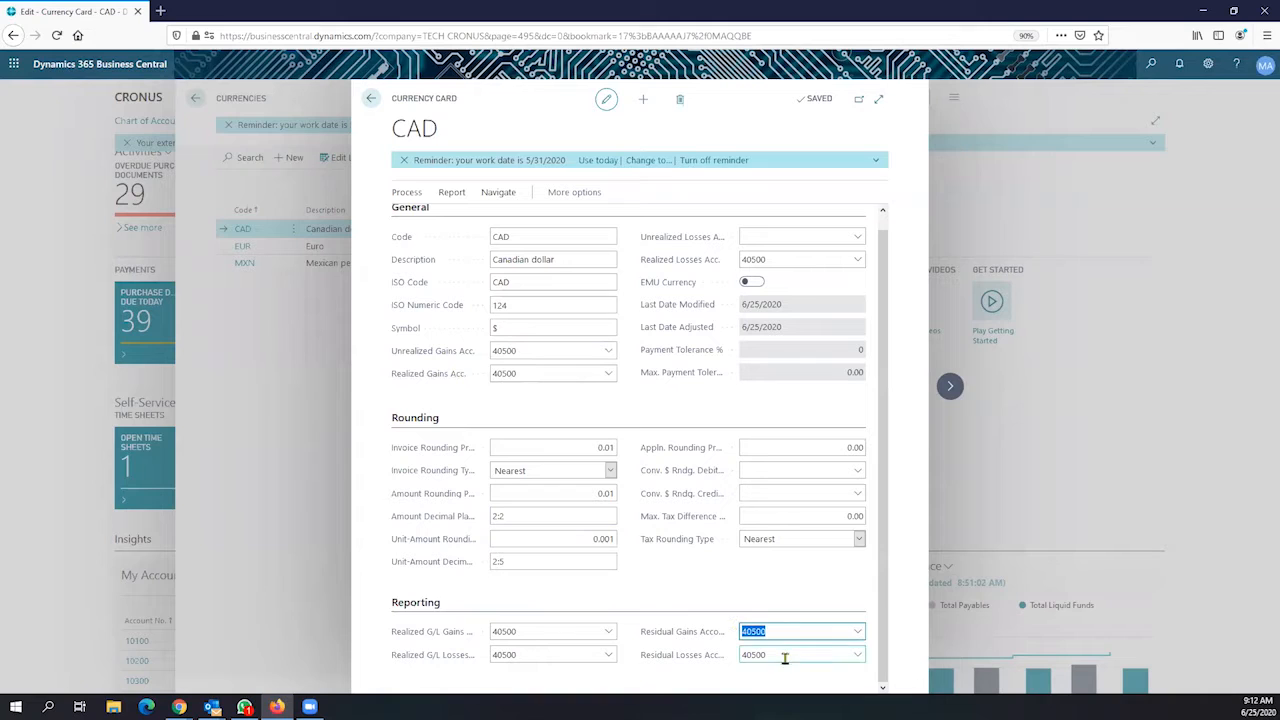
left_click(765, 655)
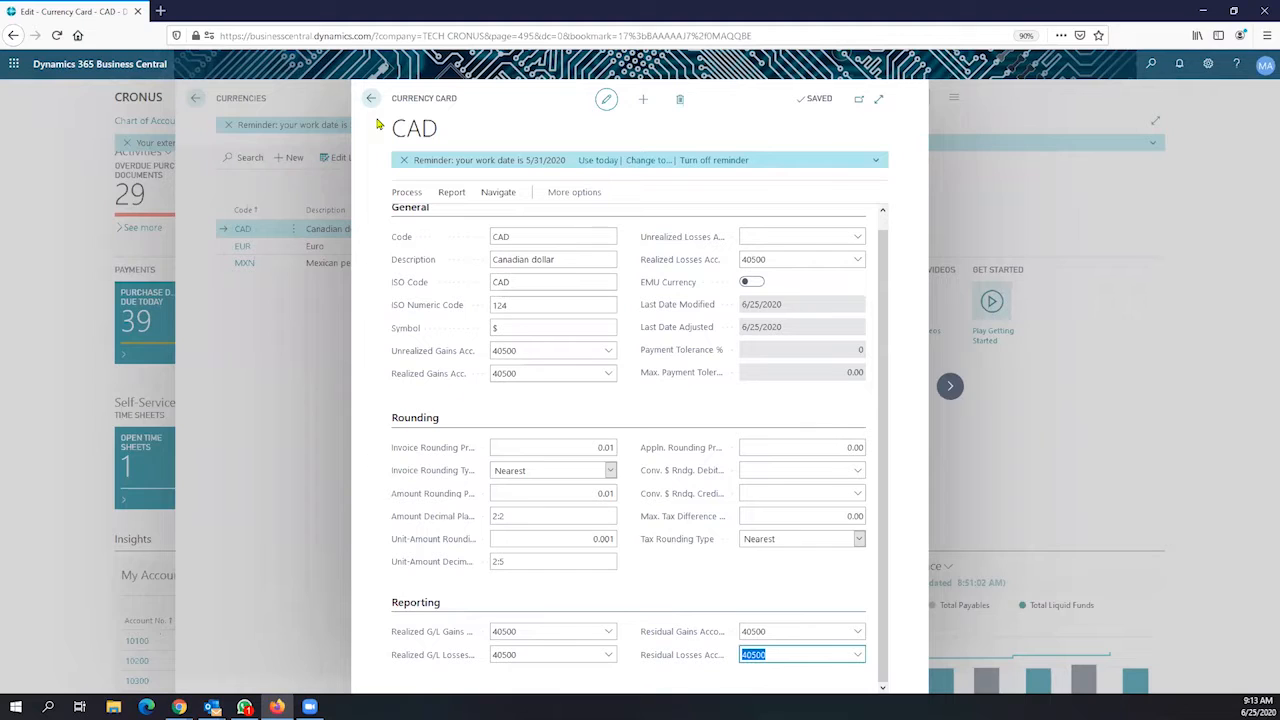
Open Change Payment Tolerance for CAD via Actions > Functions and inspect the 0 tolerance percentage
left_click(566, 198)
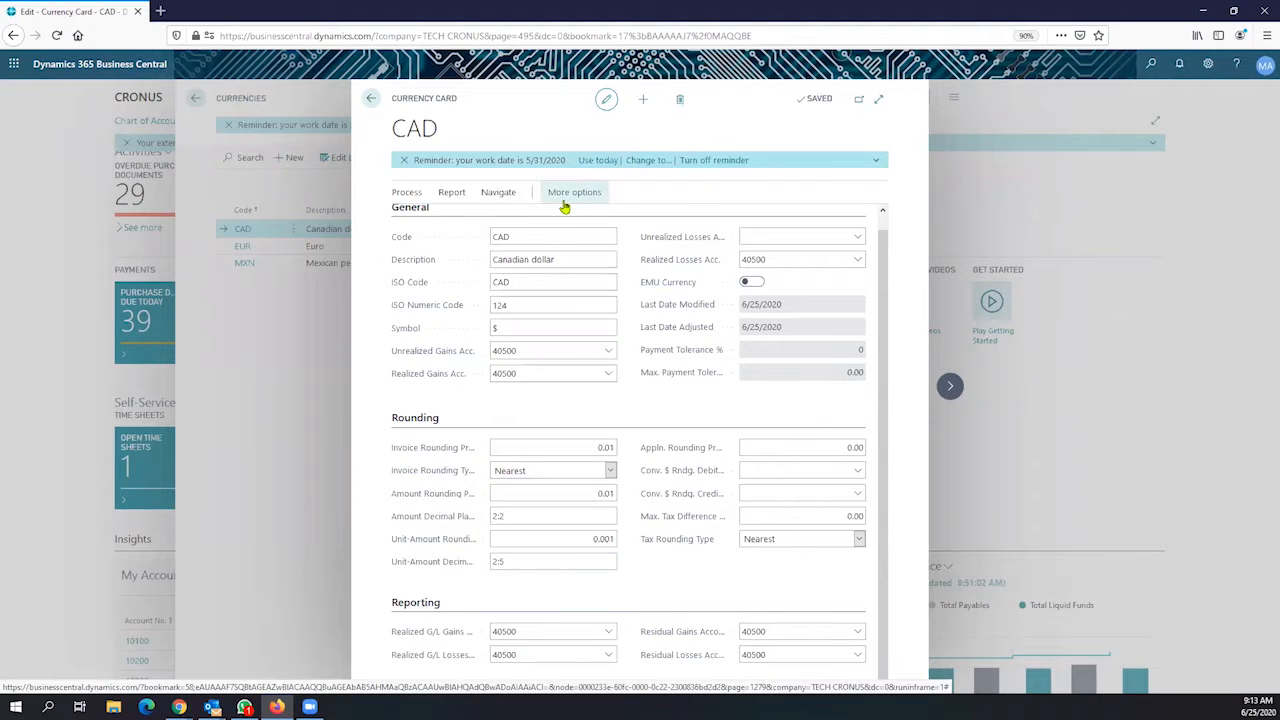
left_click(558, 196)
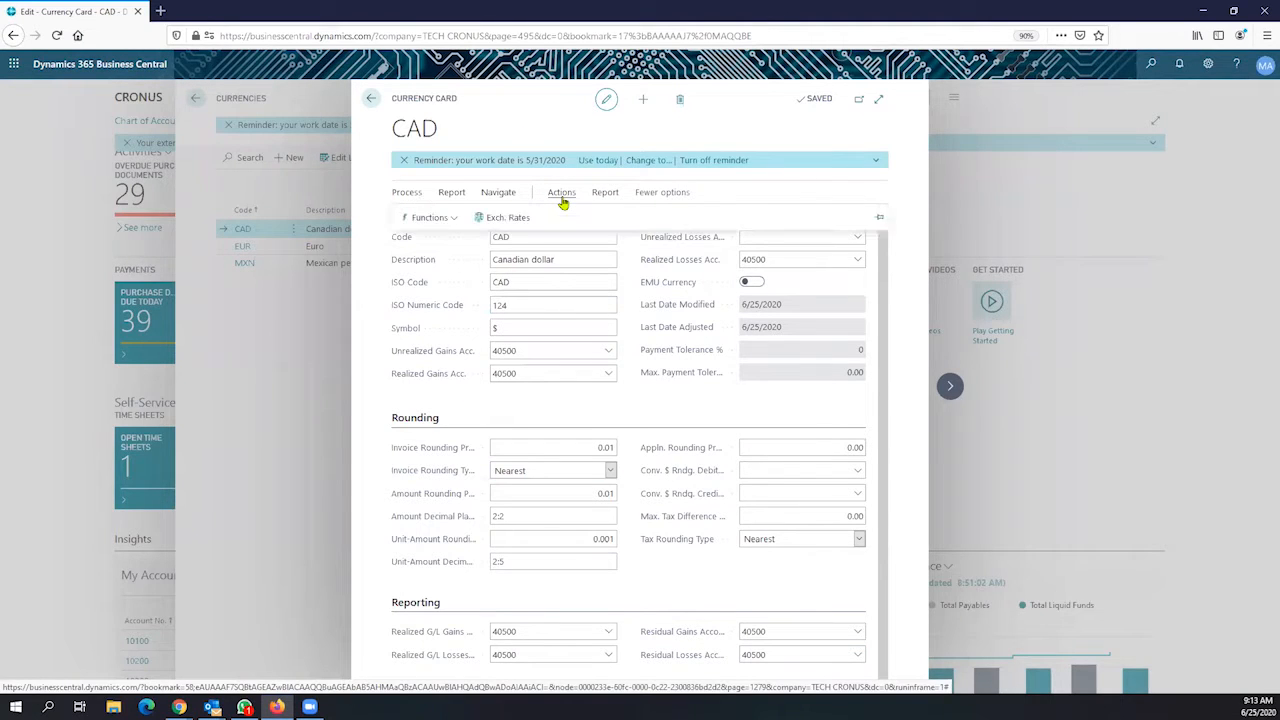
left_click(440, 218)
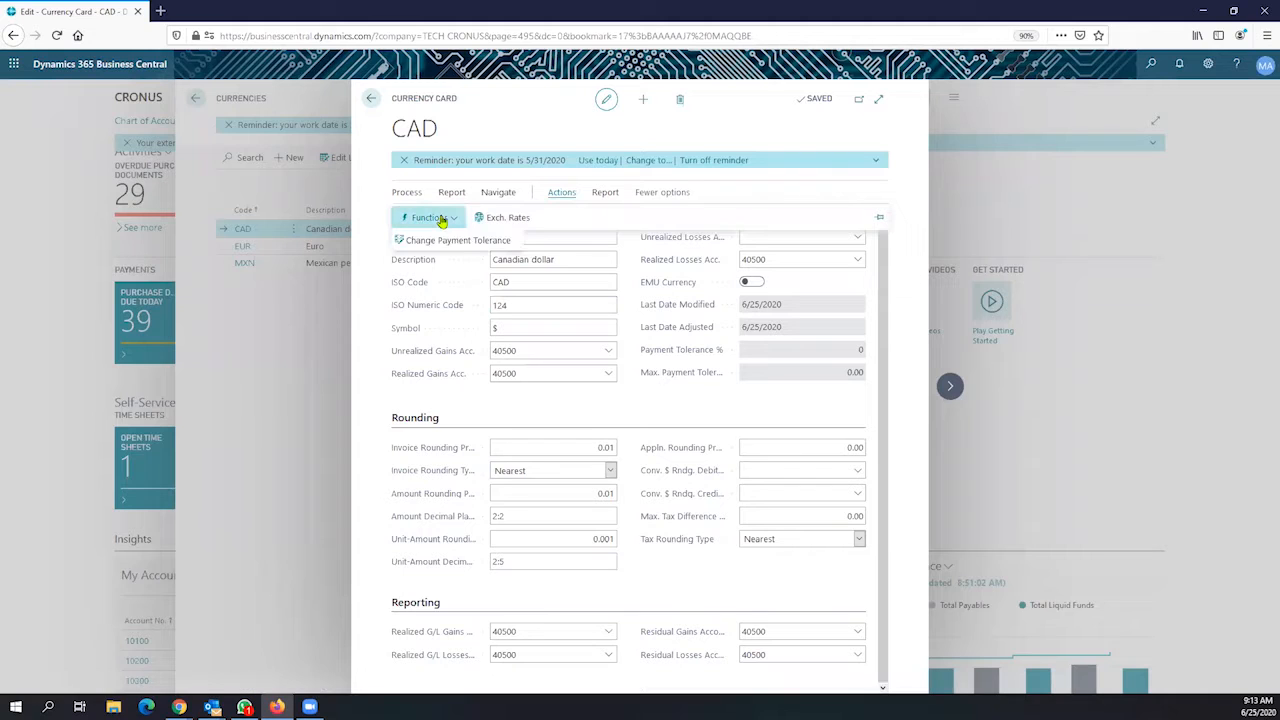
left_click(459, 244)
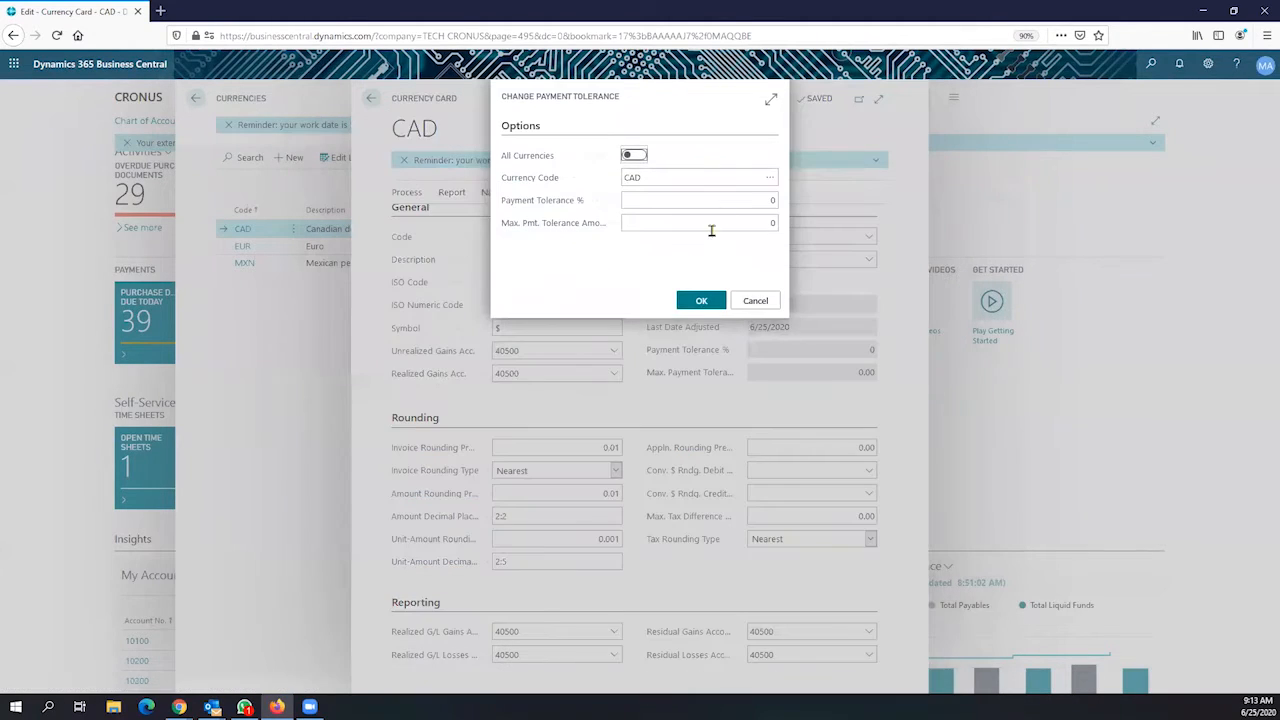
left_click(734, 200)
double_click(780, 212)
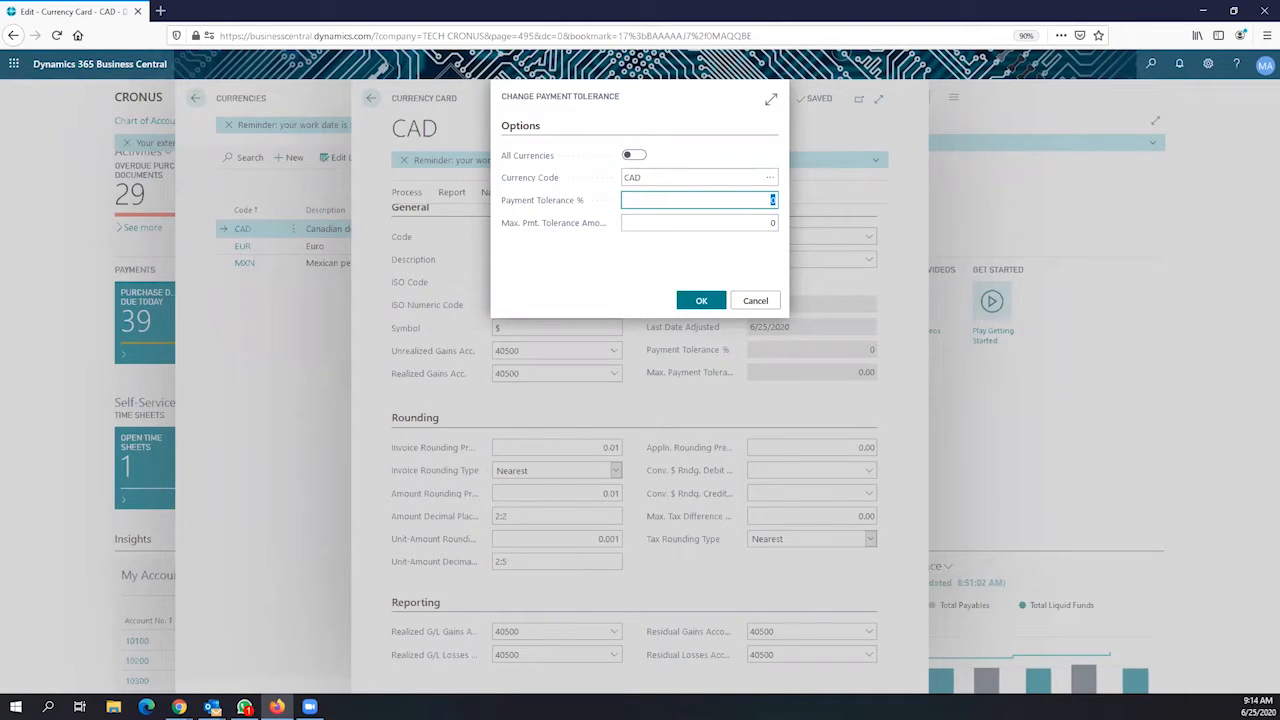
left_click(764, 304)
Cancel the tolerance change and open CAD's exchange rates, inspecting the 100.0 rate amount
left_click(678, 293)
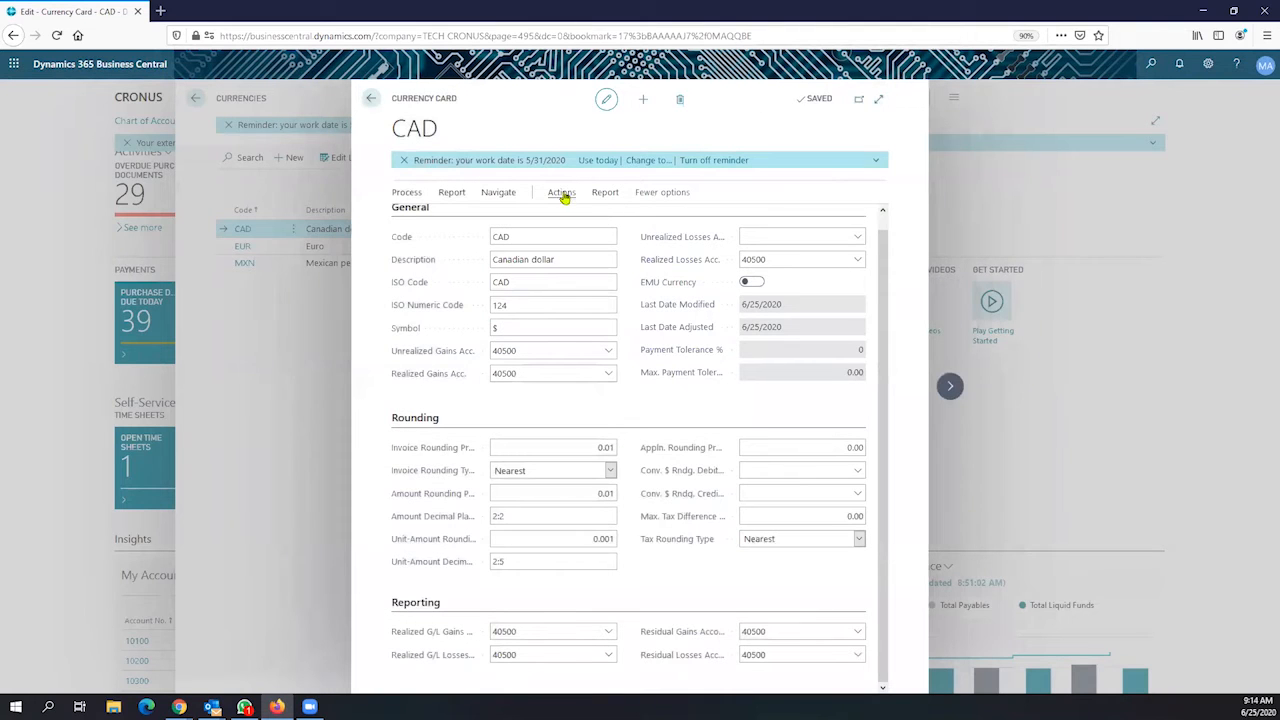
left_click(563, 195)
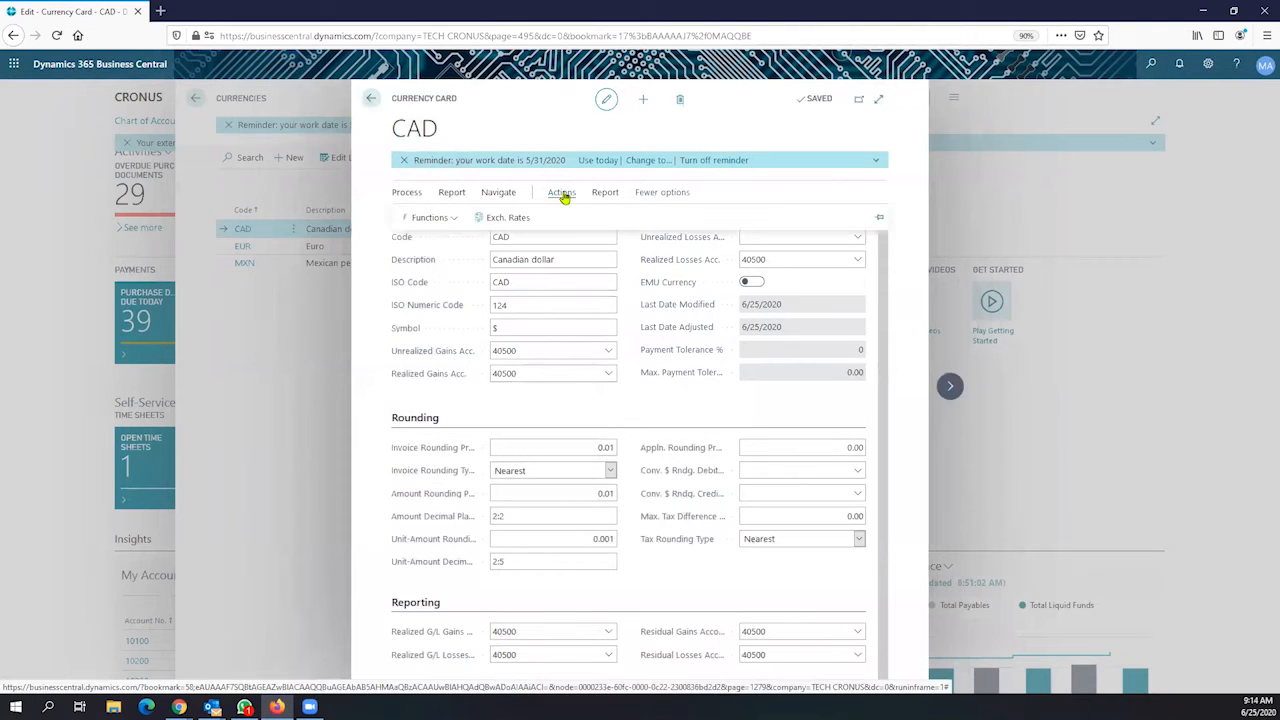
left_click(508, 219)
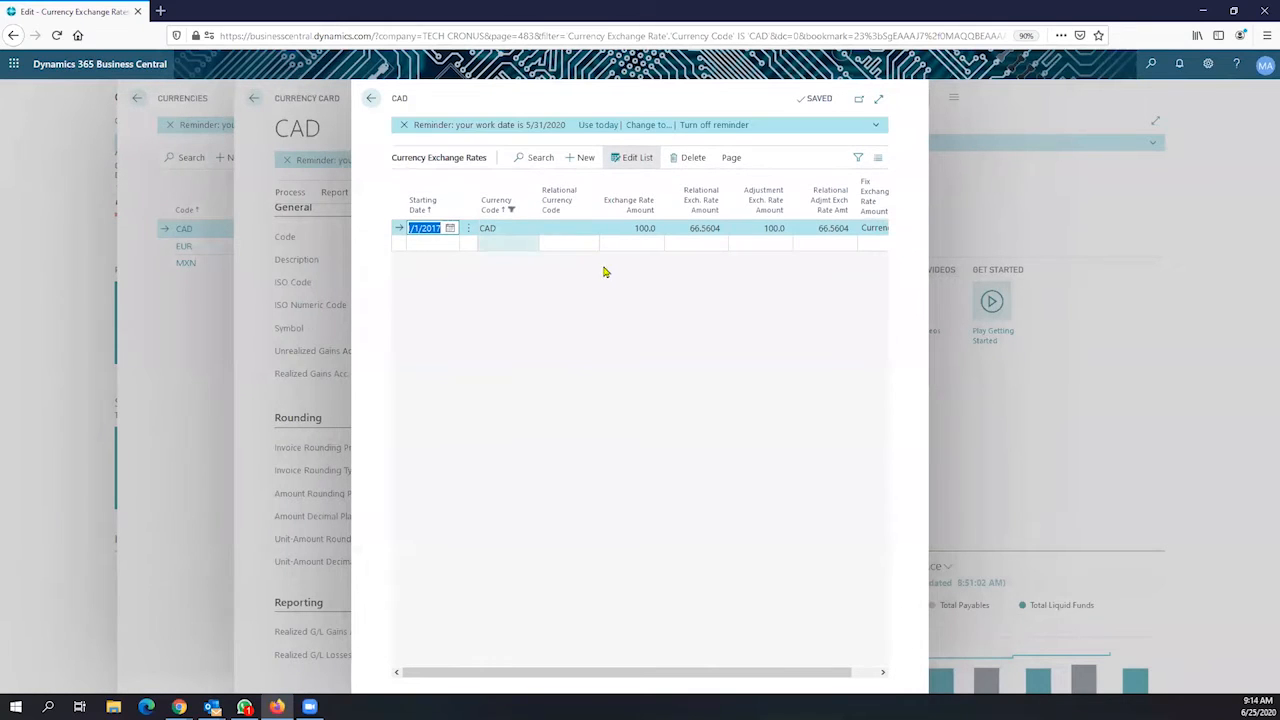
left_click(631, 229)
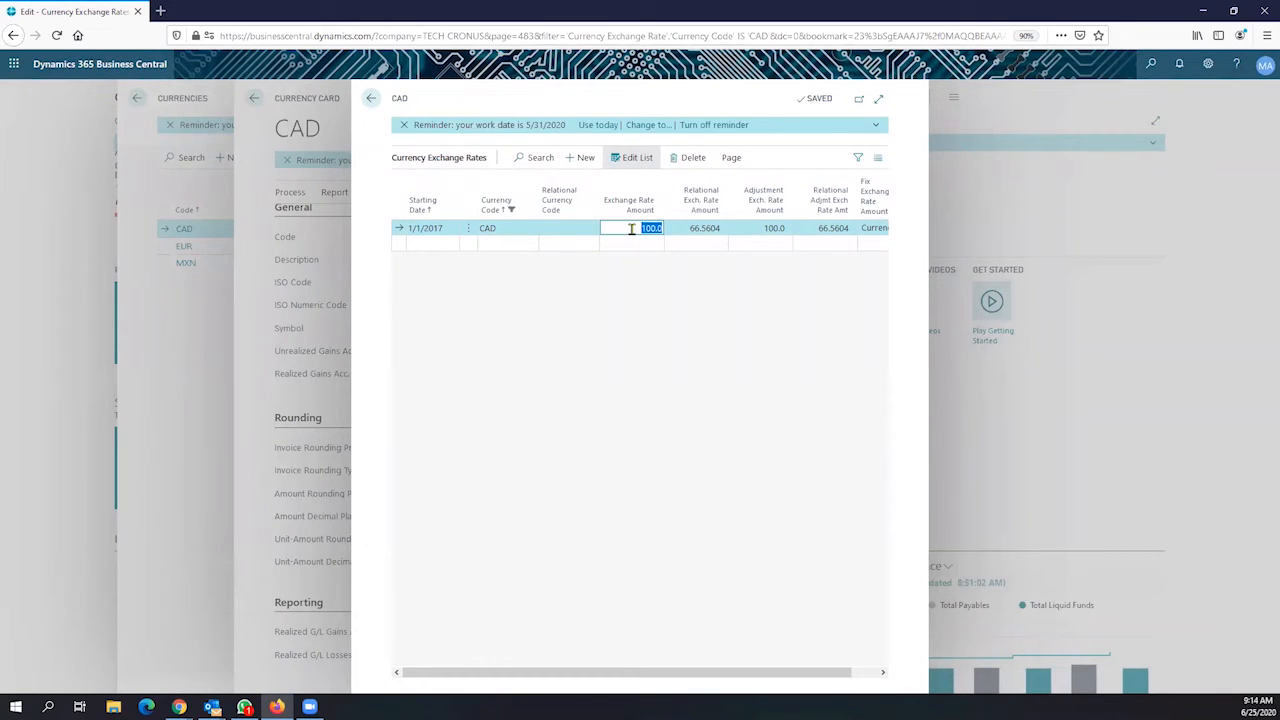
left_click(686, 230)
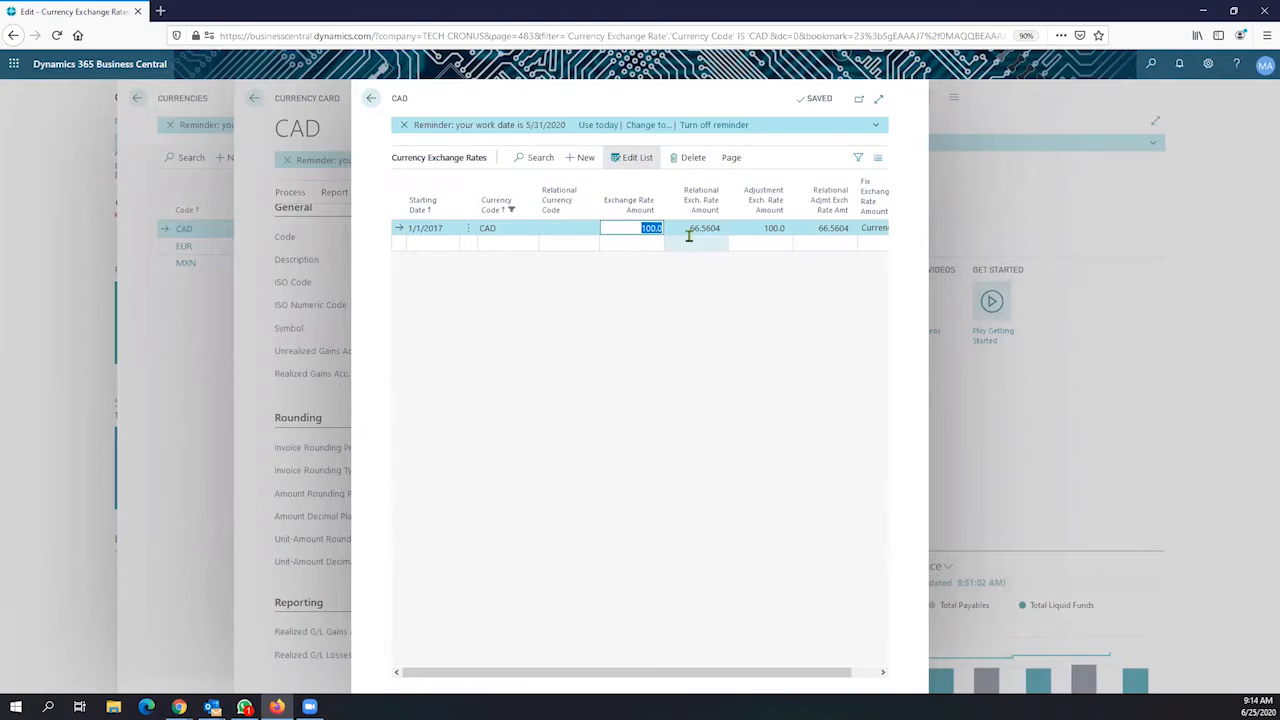
key("Down")
left_click(687, 228)
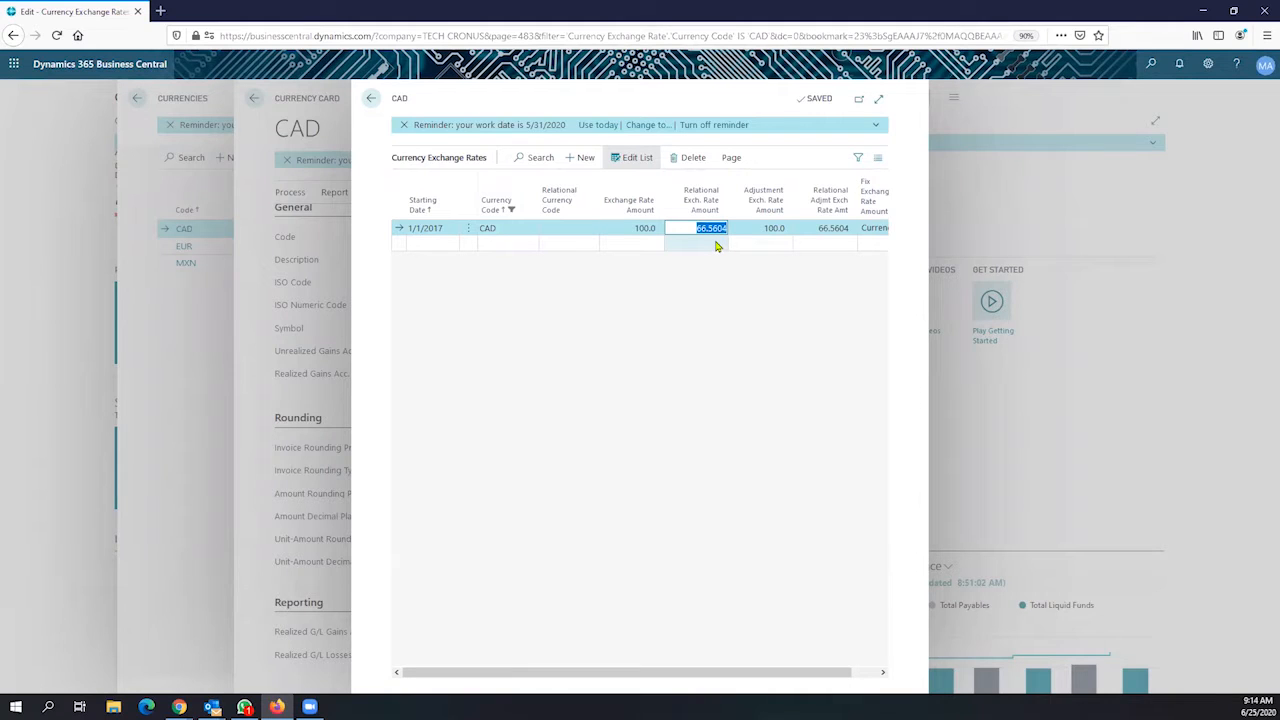
Examine the 1/1/2017 rate row, selecting the 100.0 amount and the 66.5604 relational rate
left_click(632, 226)
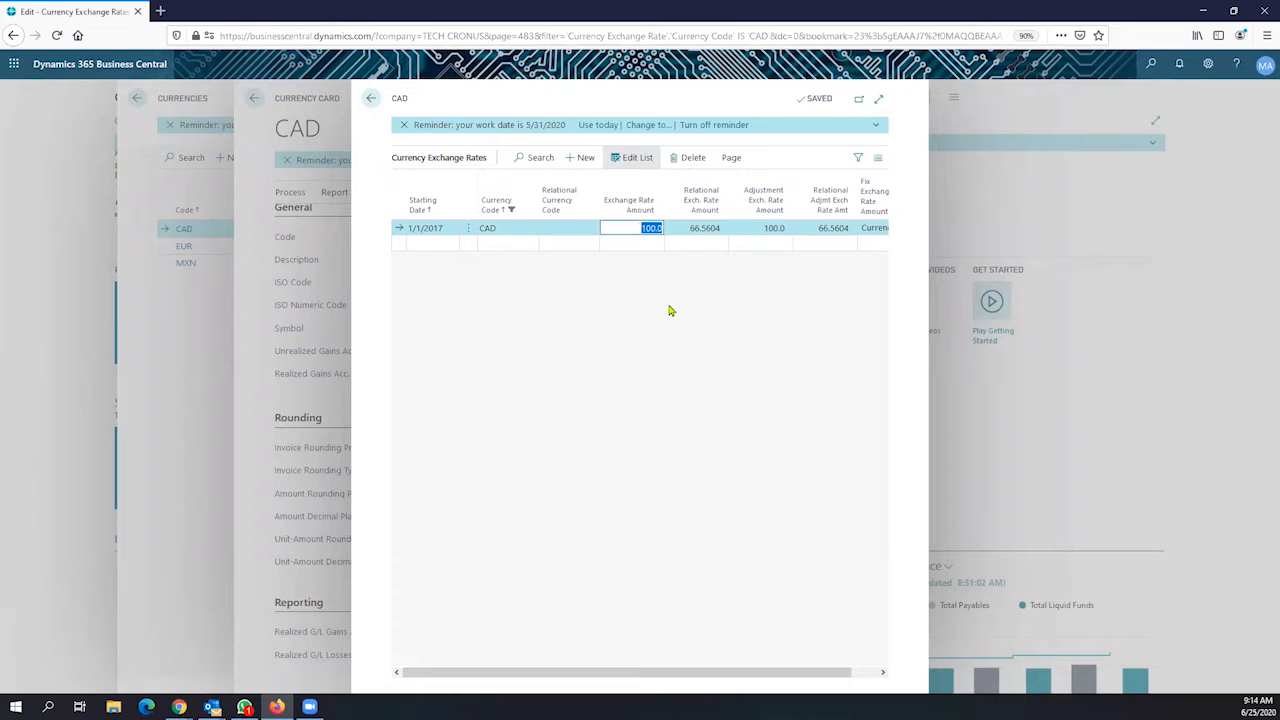
left_click(502, 228)
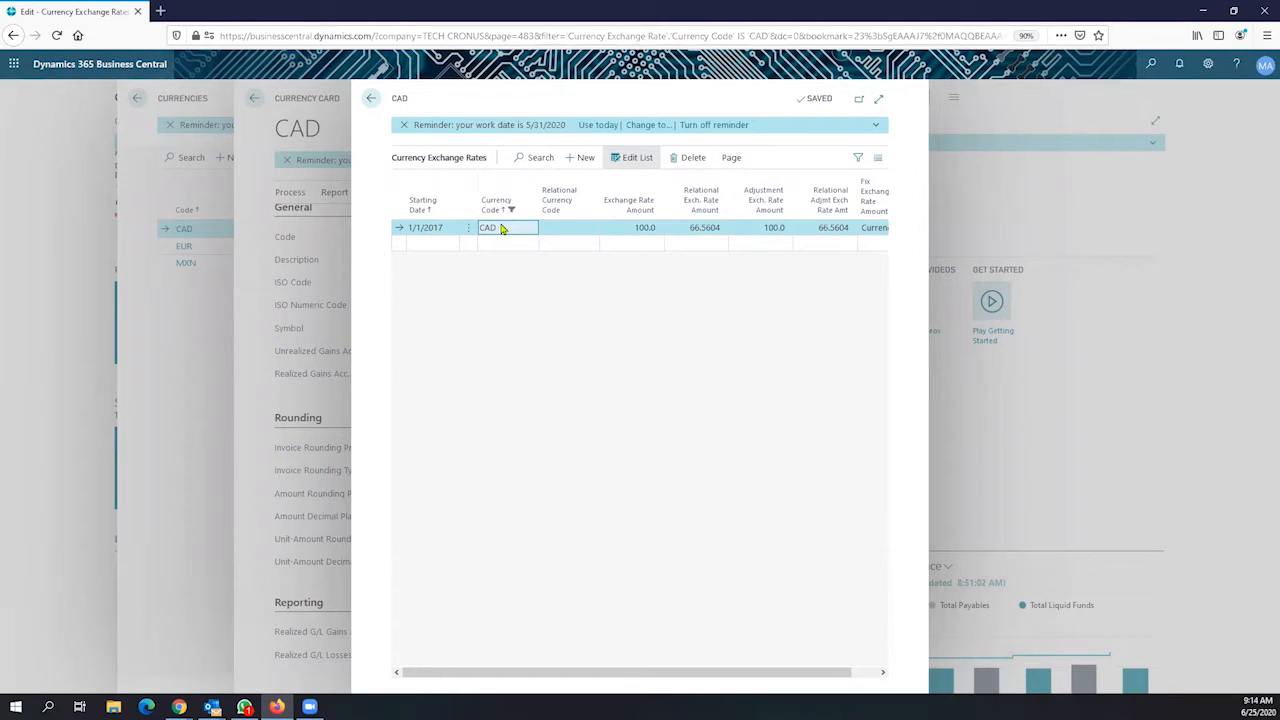
left_click(692, 228)
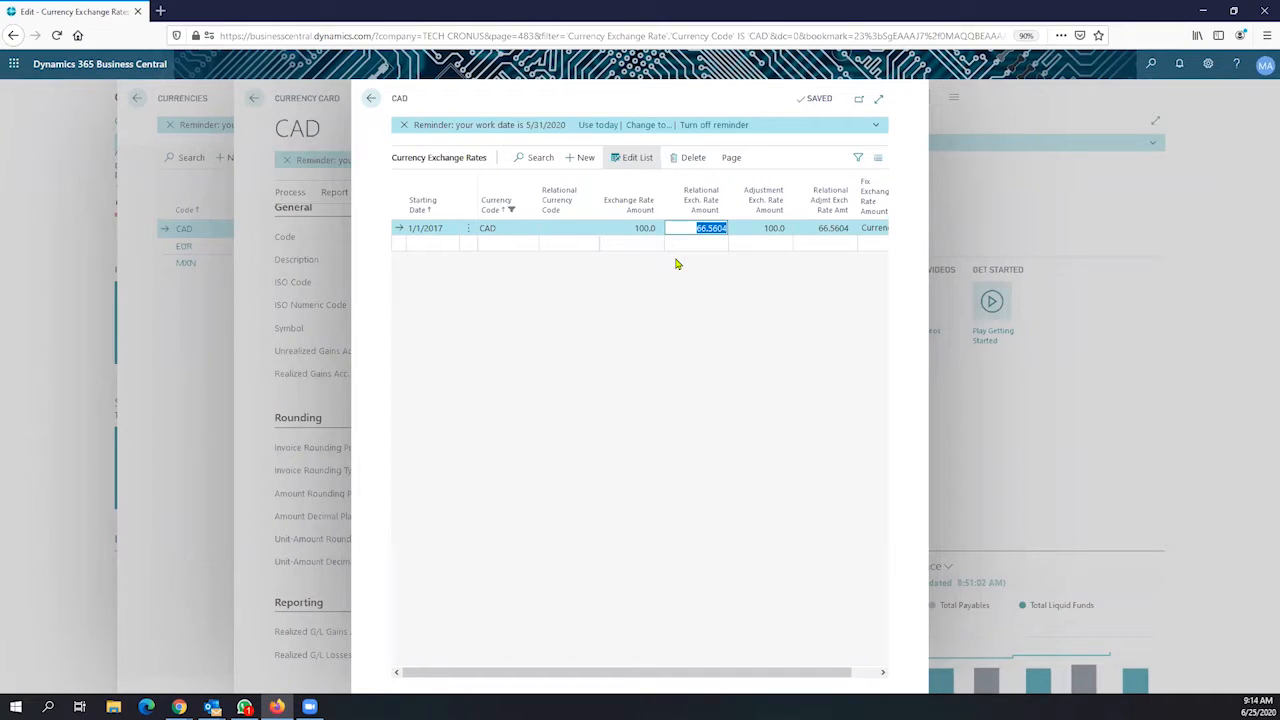
left_click(704, 230)
double_click(704, 230)
left_click(698, 229)
Recheck the 100.0 and 66.5604 rate cells without edits, then return to the CAD Currency Card
left_click_drag(719, 232, 722, 230)
left_click(636, 229)
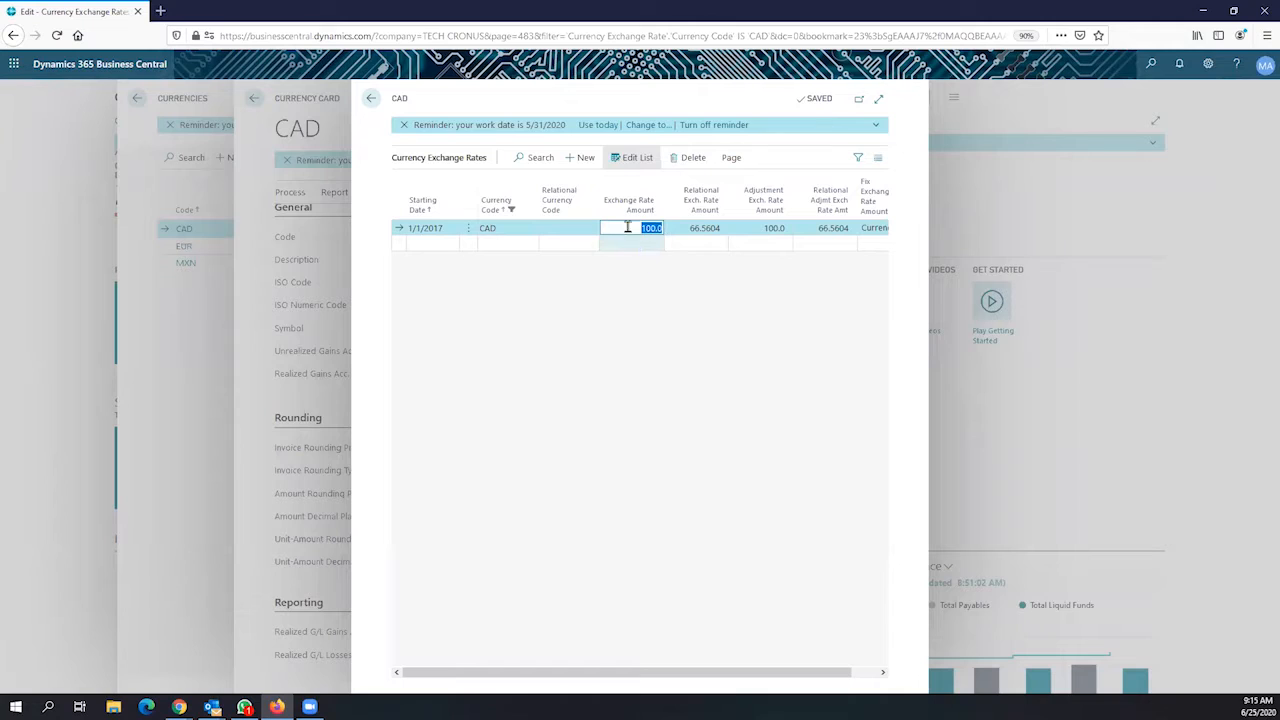
left_click(702, 228)
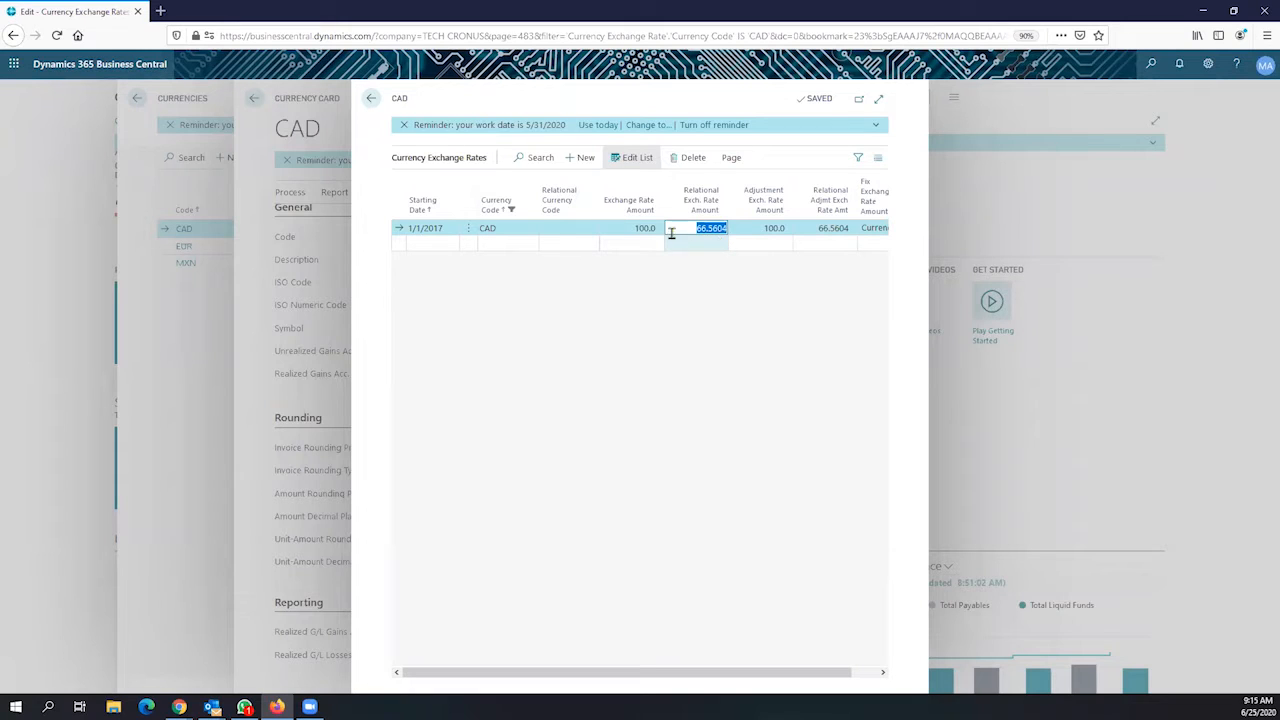
left_click(627, 228)
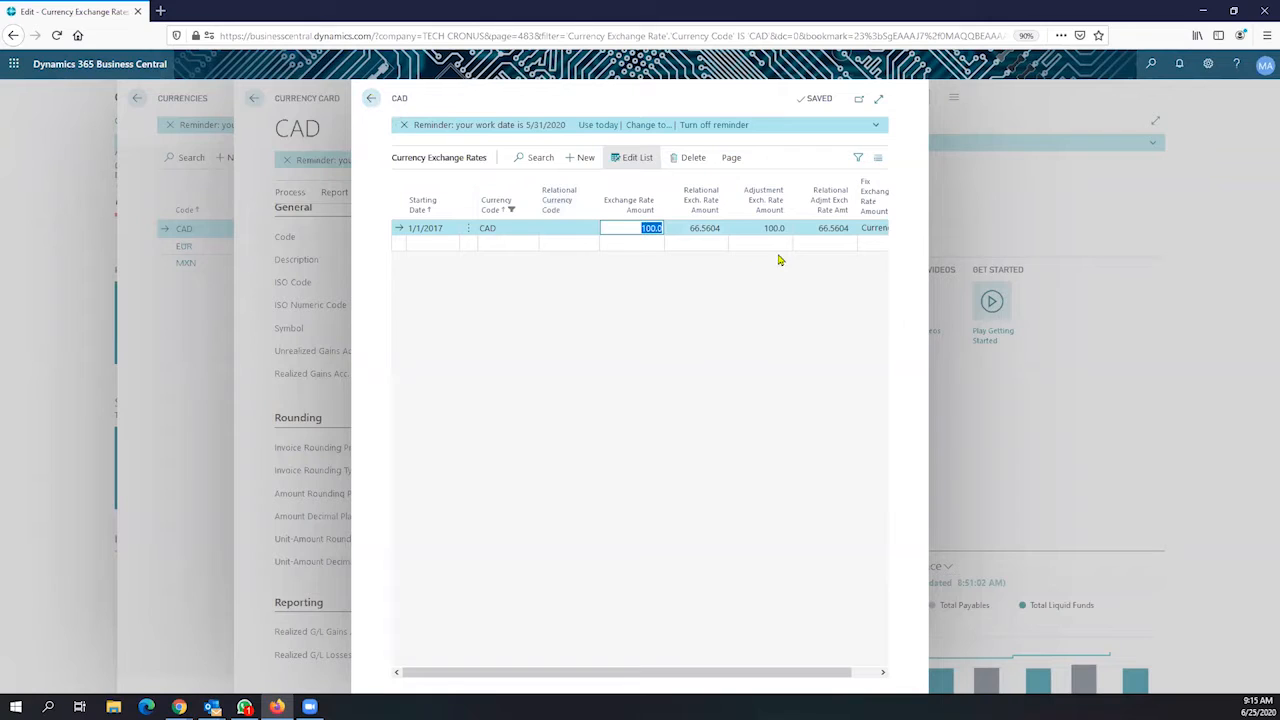
left_click(710, 229)
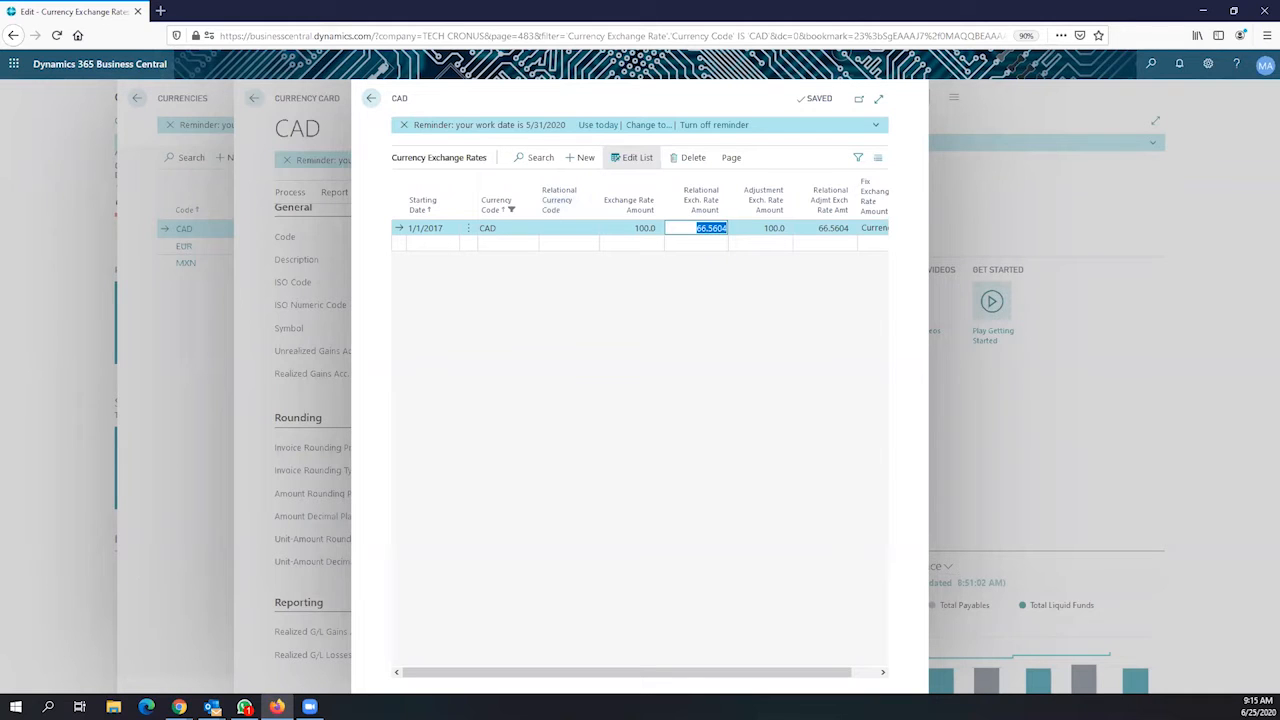
left_click(368, 108)
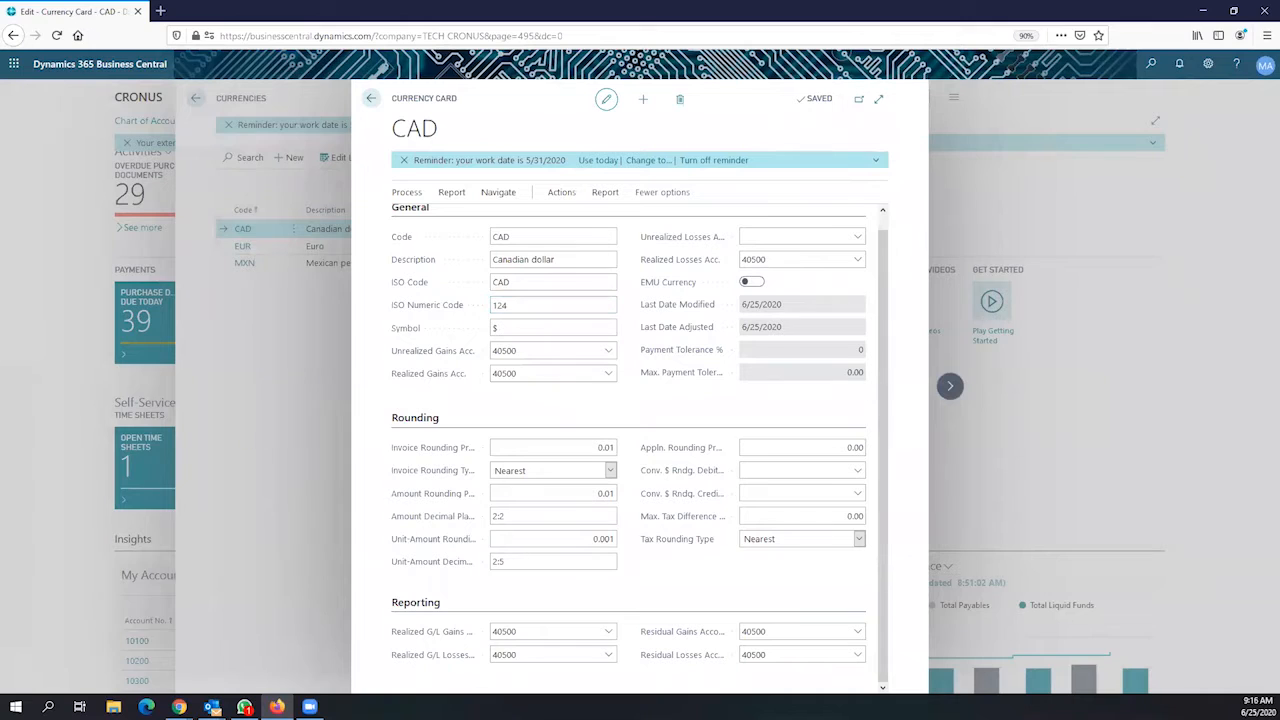
key("alt+Tab")
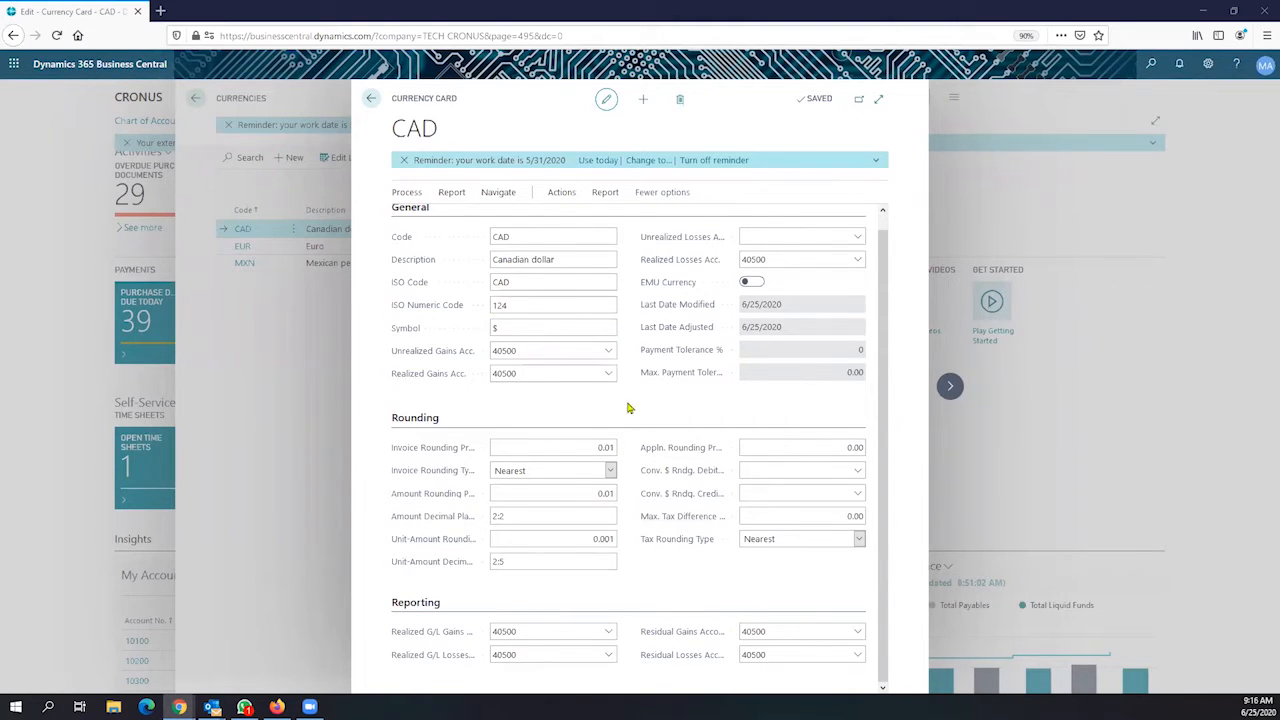
scroll(638, 420, "up", 1)
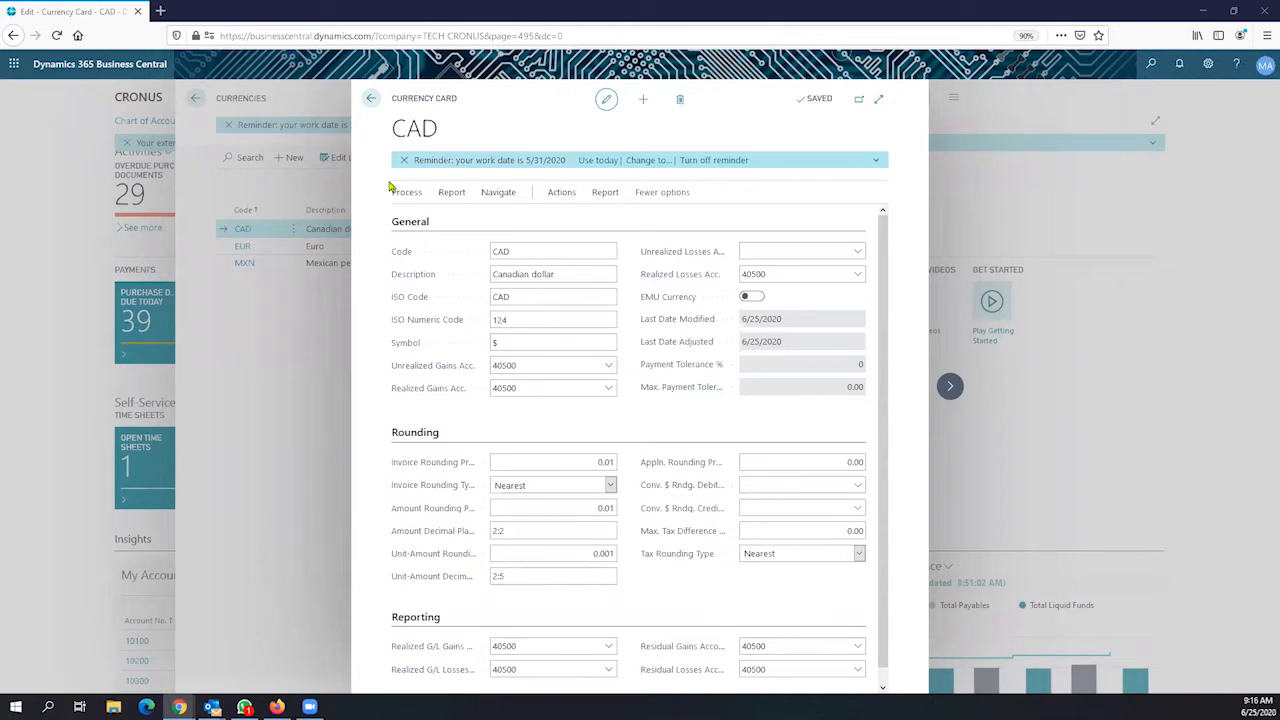
Back out of the CAD Currency Card and the Currencies list to the Accountant Role Center
left_click(368, 104)
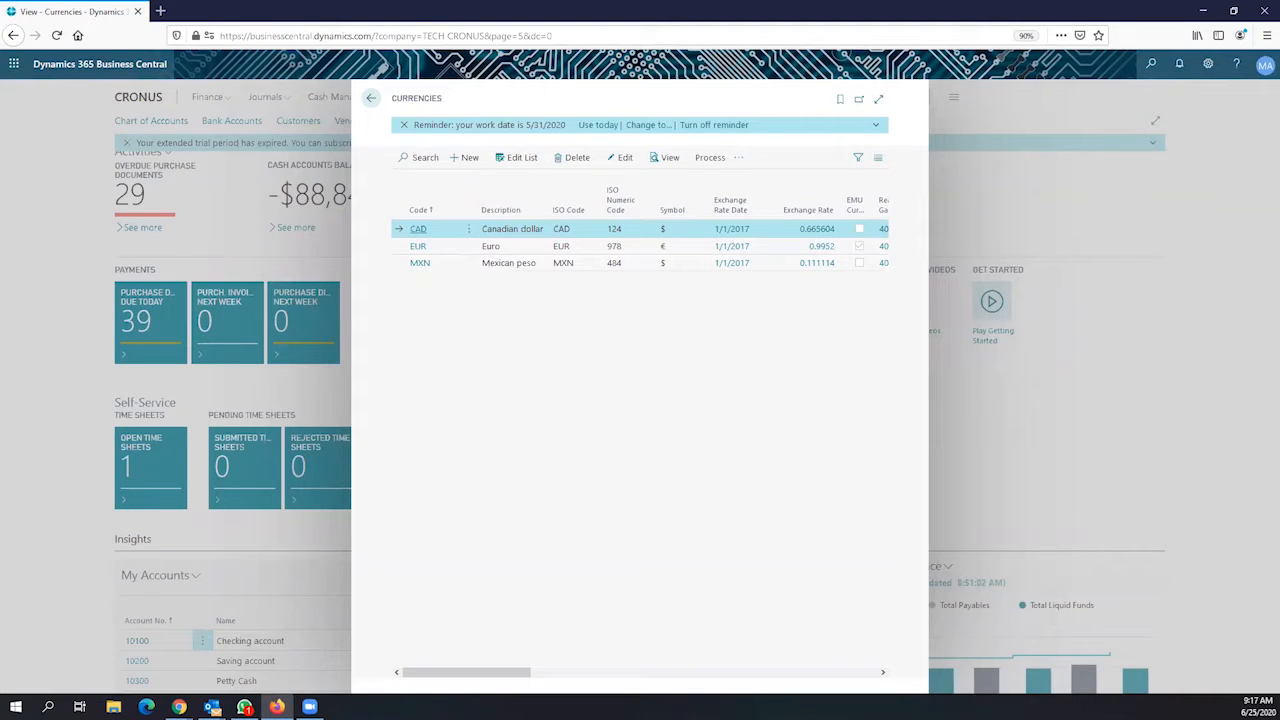
left_click(371, 110)
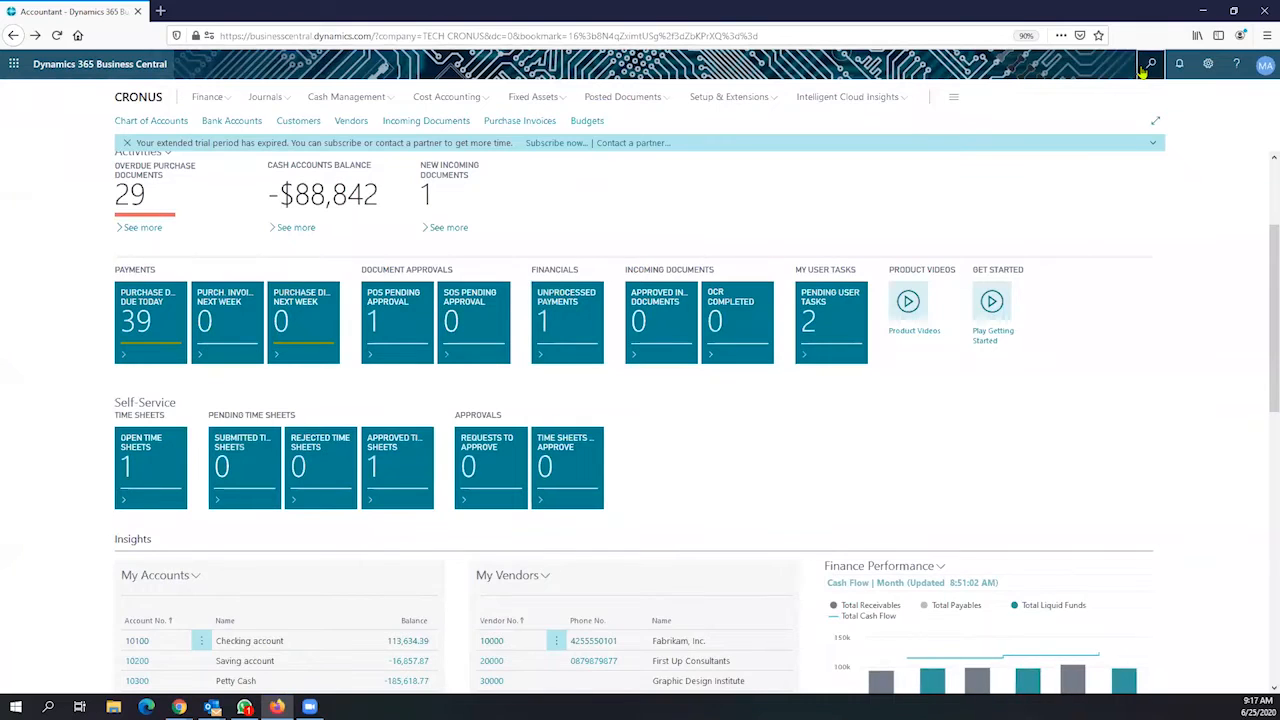
Search Tell Me for 'currency exchange rates', open the help article in a new tab, then return to Business Central
left_click(1143, 70)
type("curren")
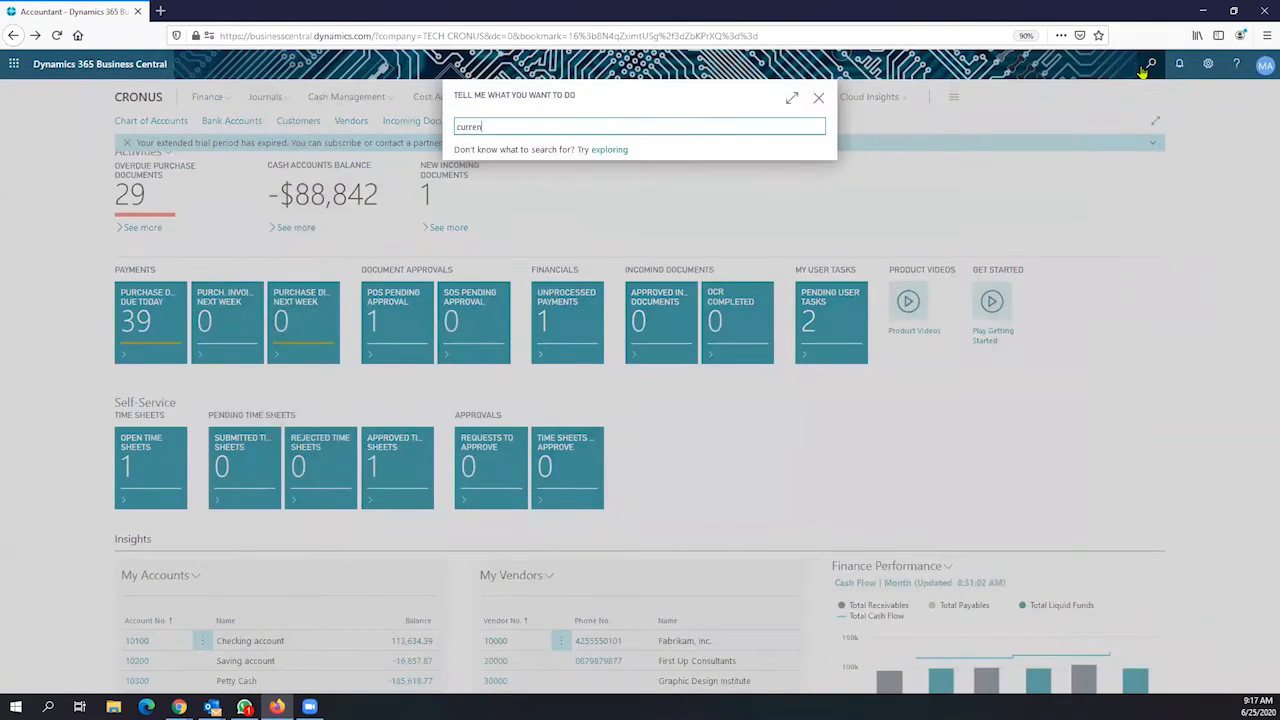
type("cy exc")
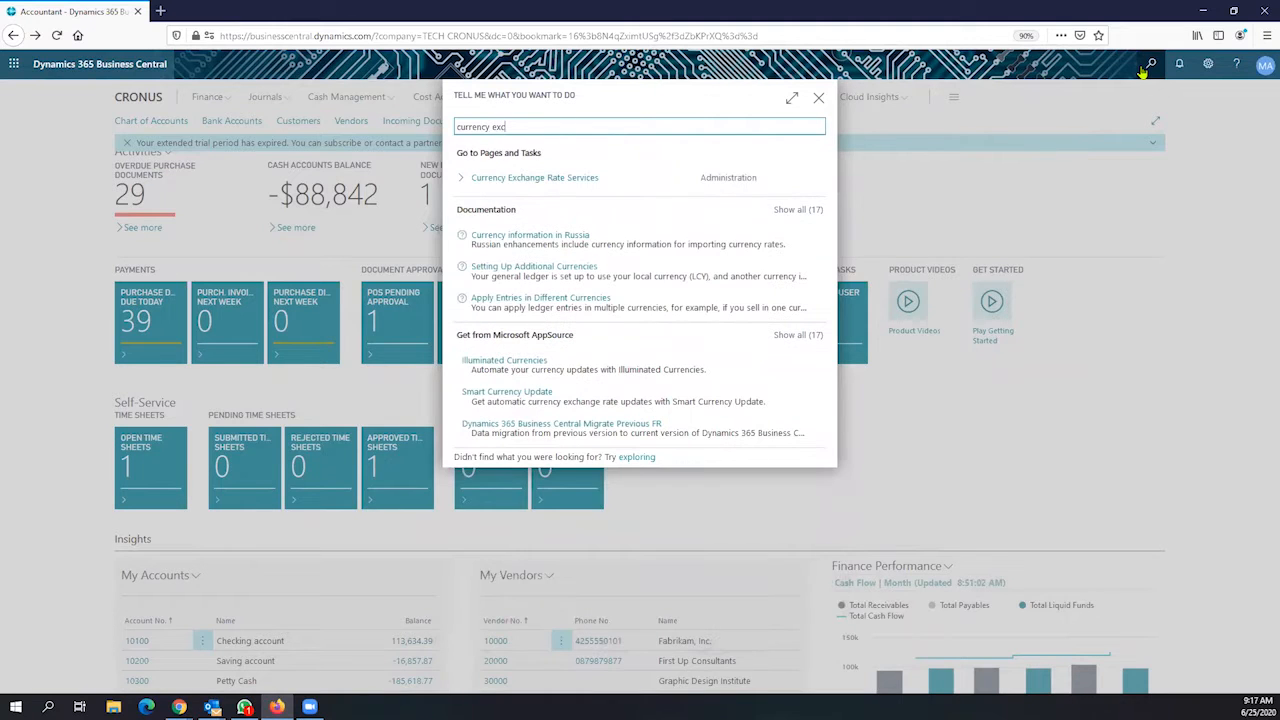
type("ha")
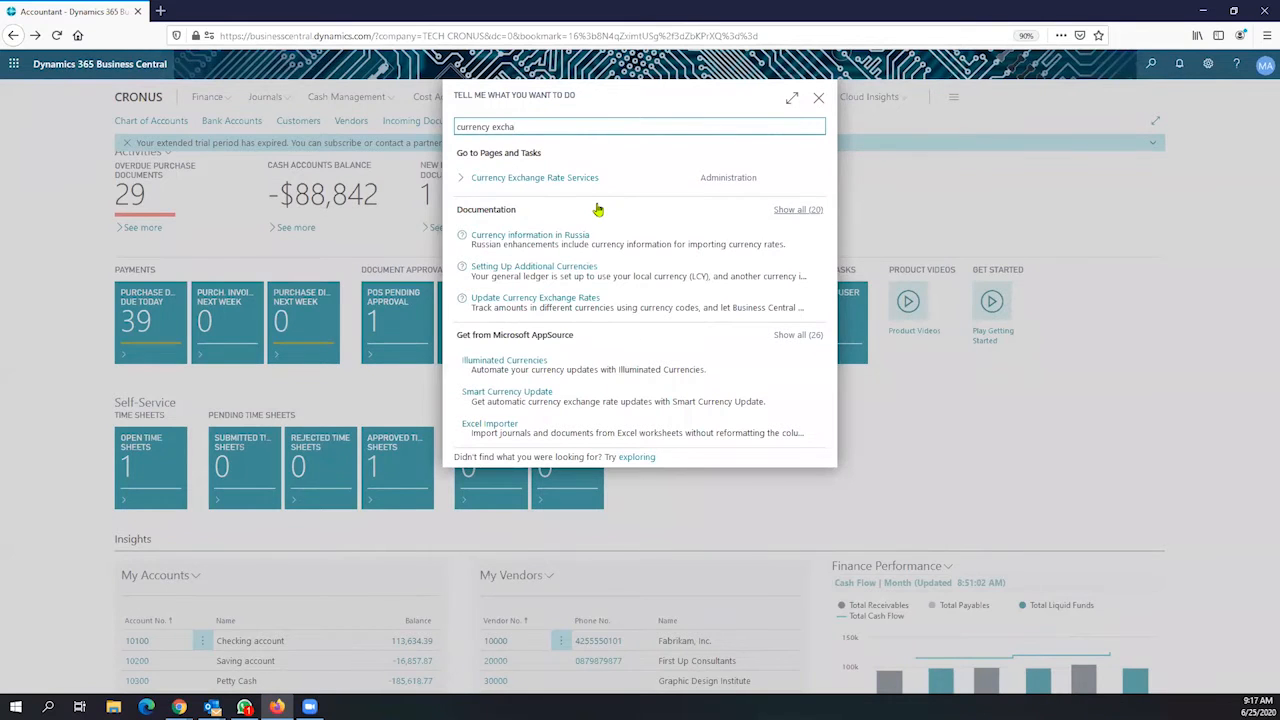
key("BackSpace")
key("BackSpace")
key("BackSpace")
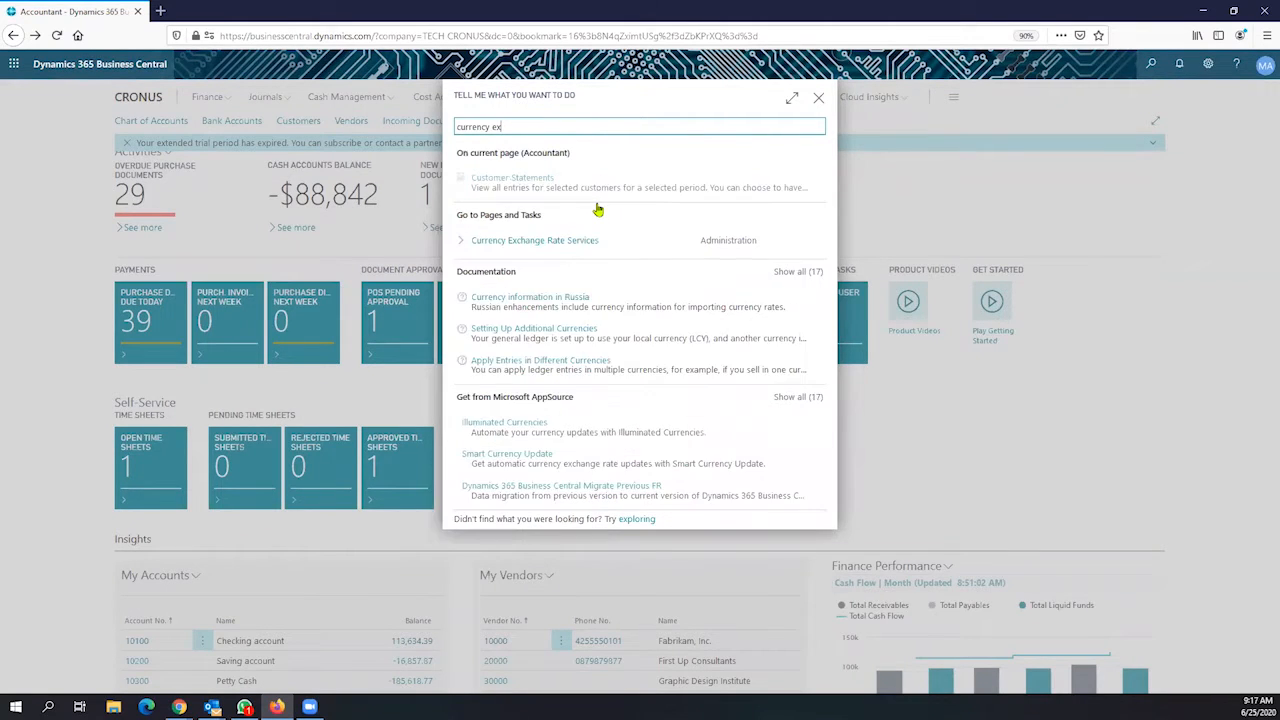
type("cha")
key("BackSpace")
key("BackSpace")
key("BackSpace")
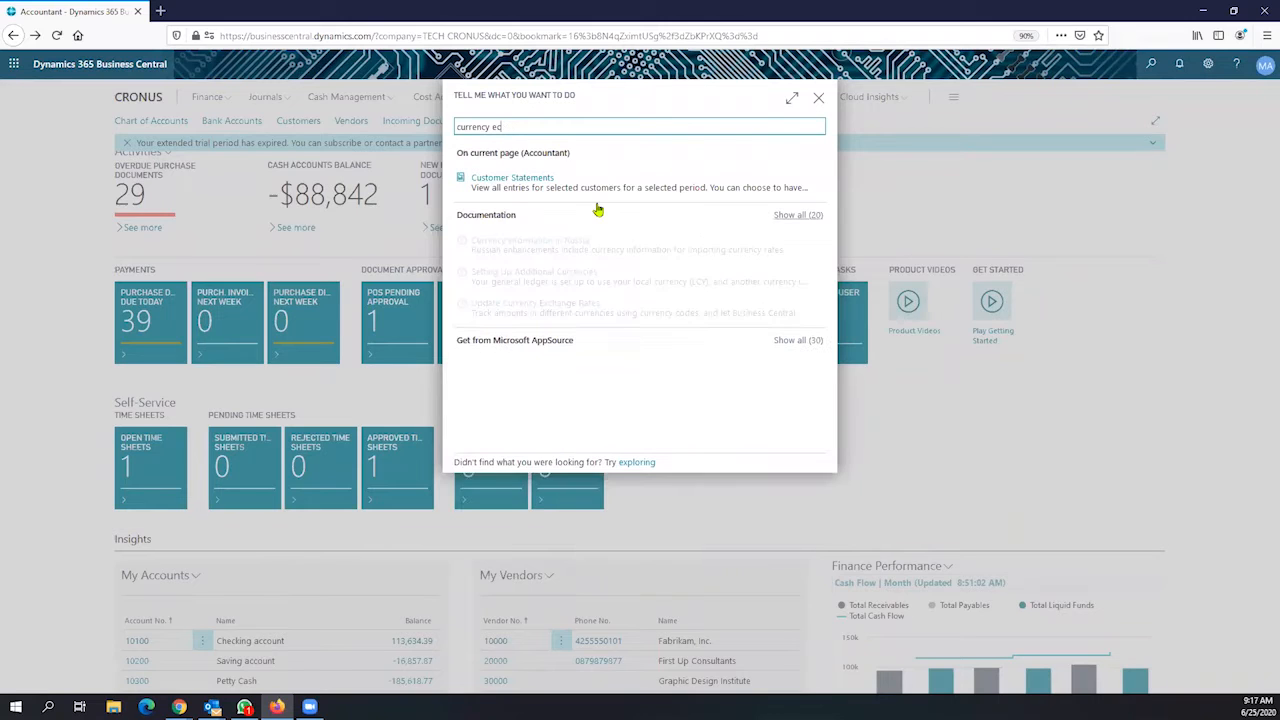
type("xcha")
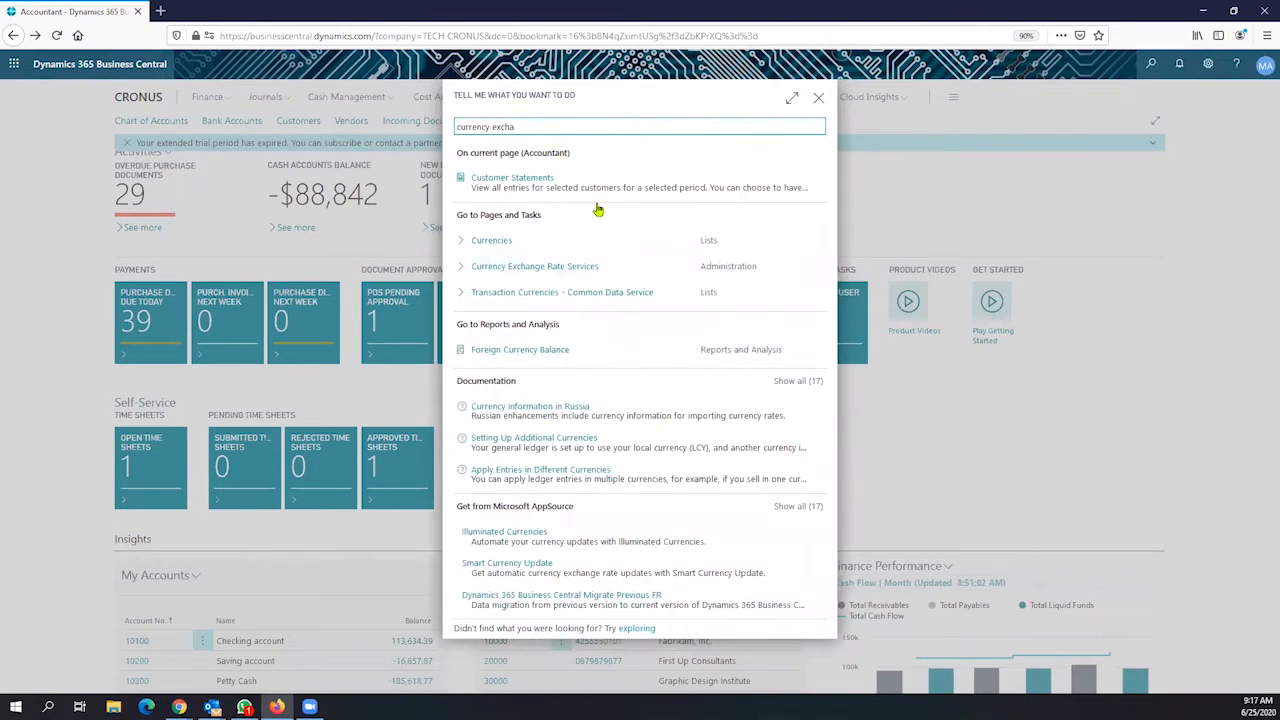
type("nge re")
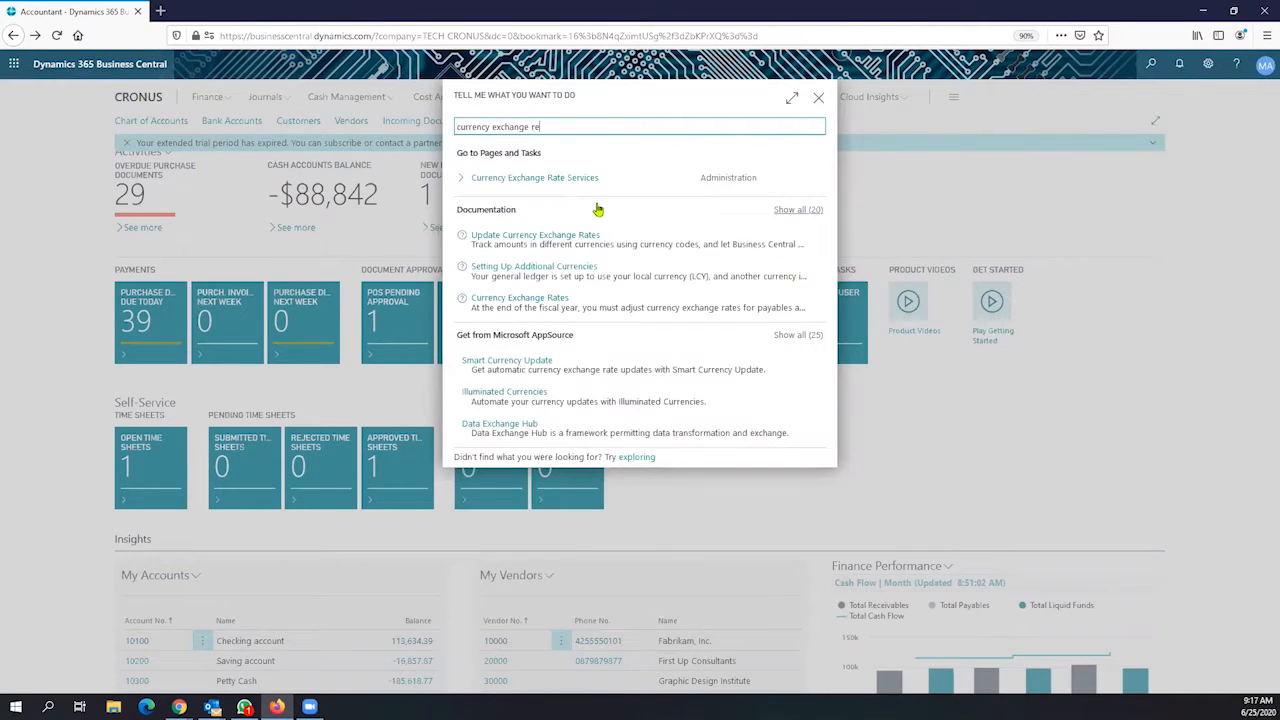
type("a")
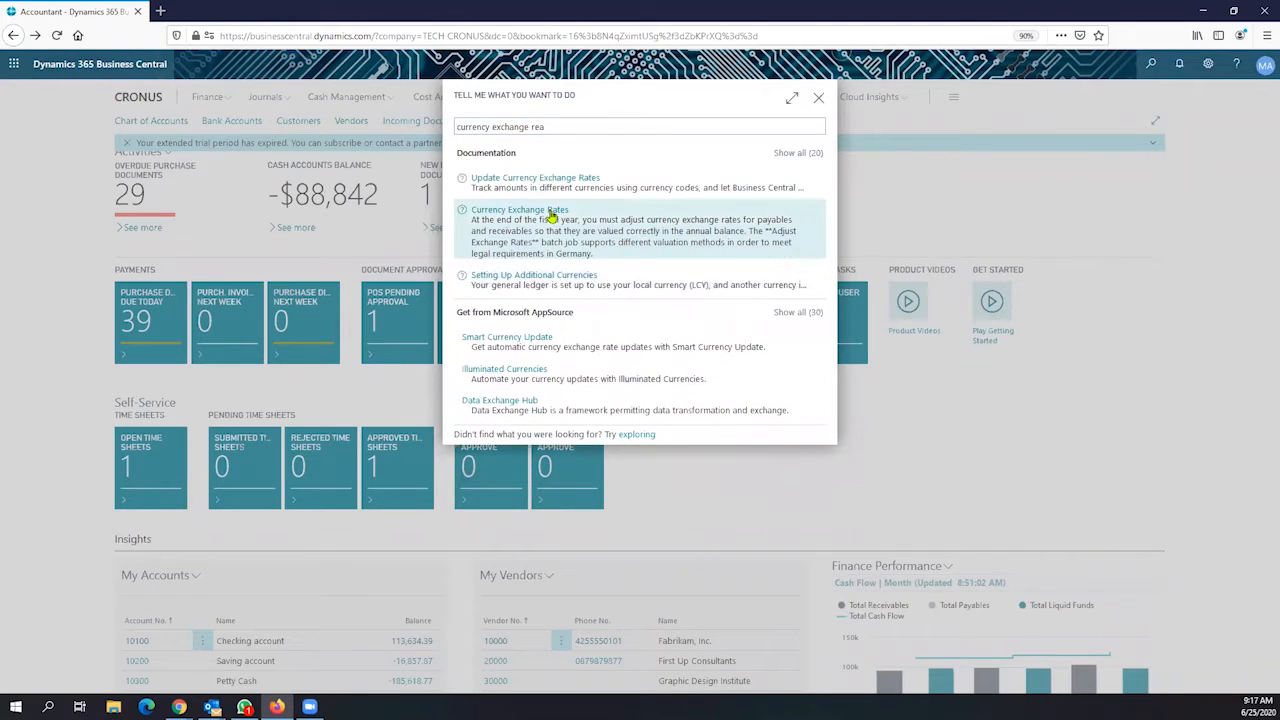
left_click(550, 213)
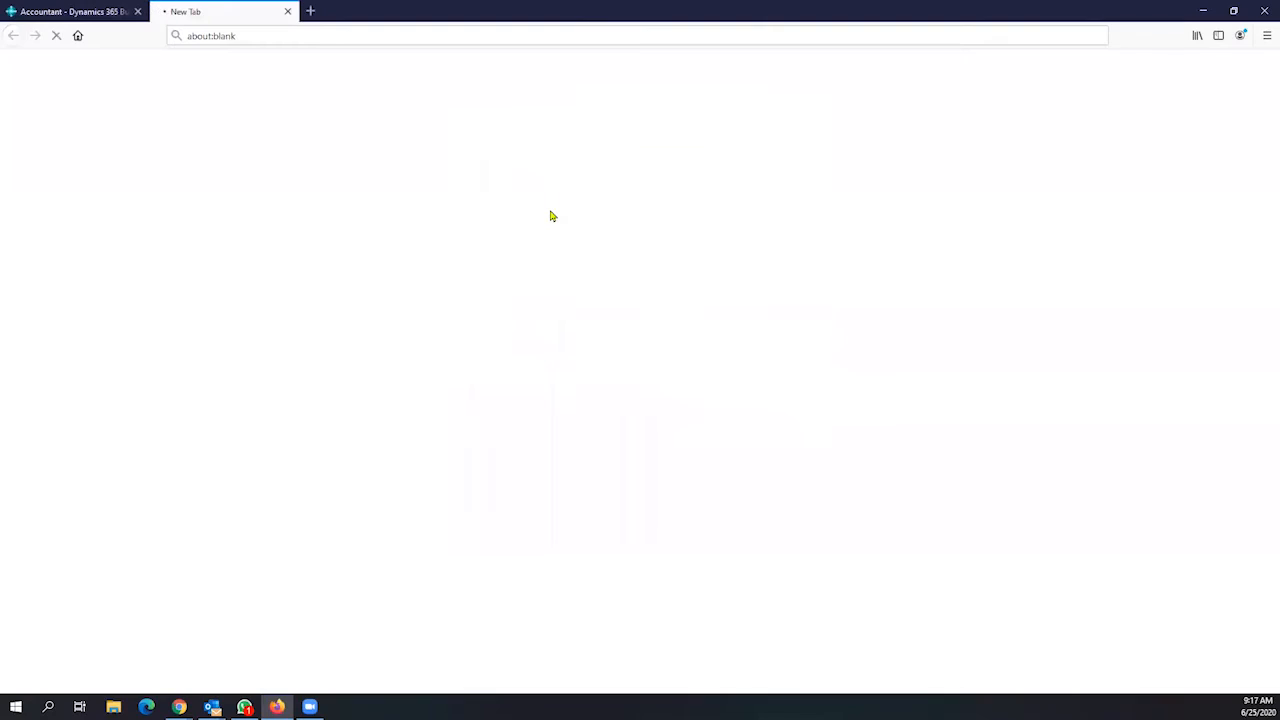
left_click(75, 12)
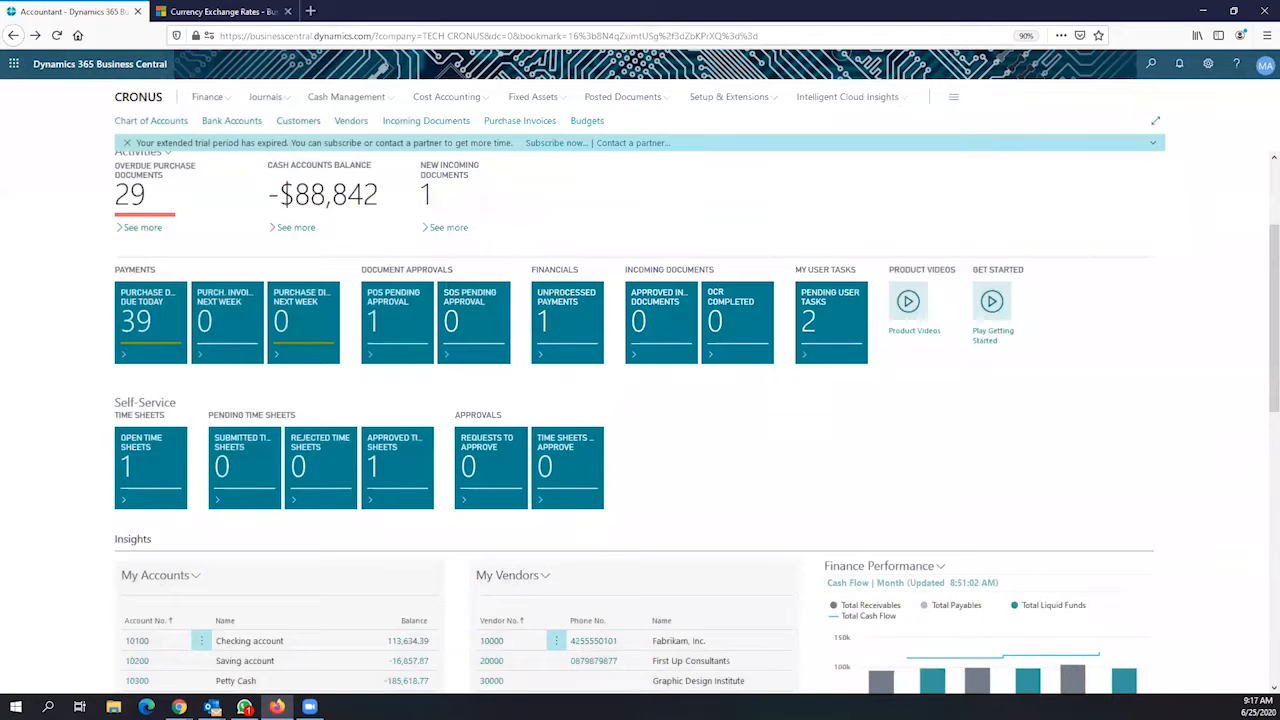
left_click(179, 707)
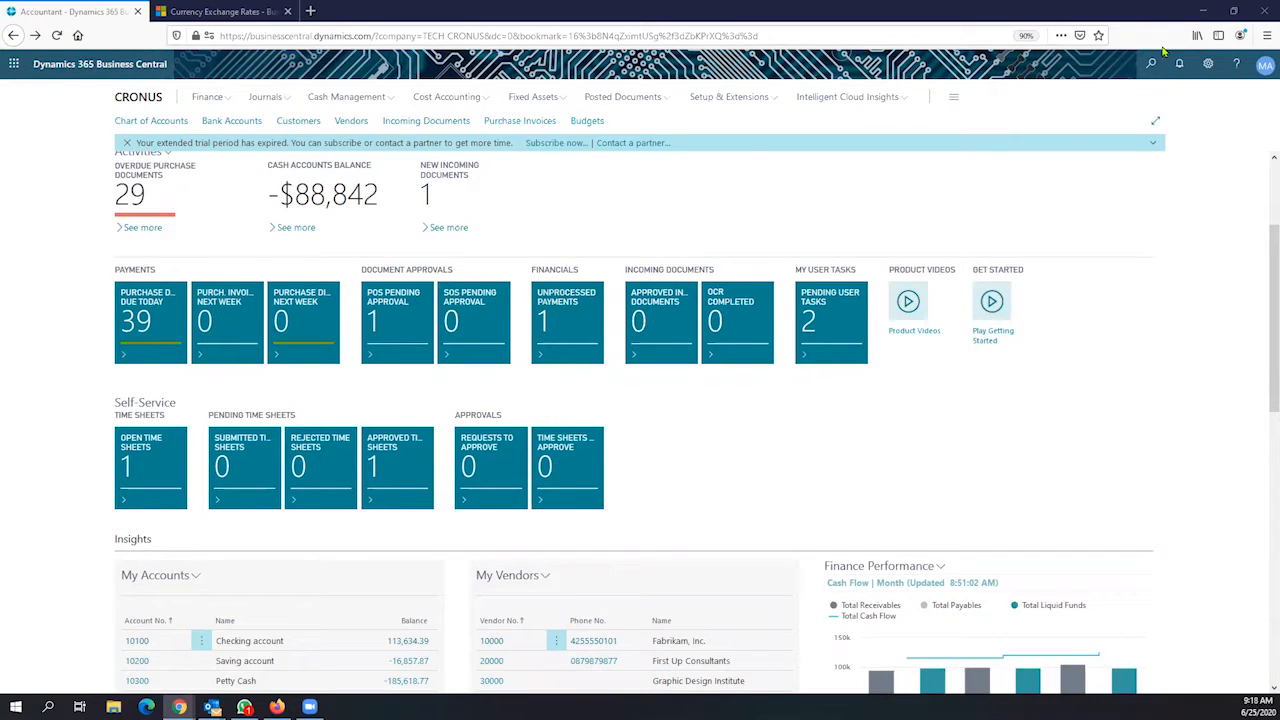
Search 'currency', open Currency Exchange Rate Services, and open the ECB-EXCHANGE RATES service card
left_click(1153, 76)
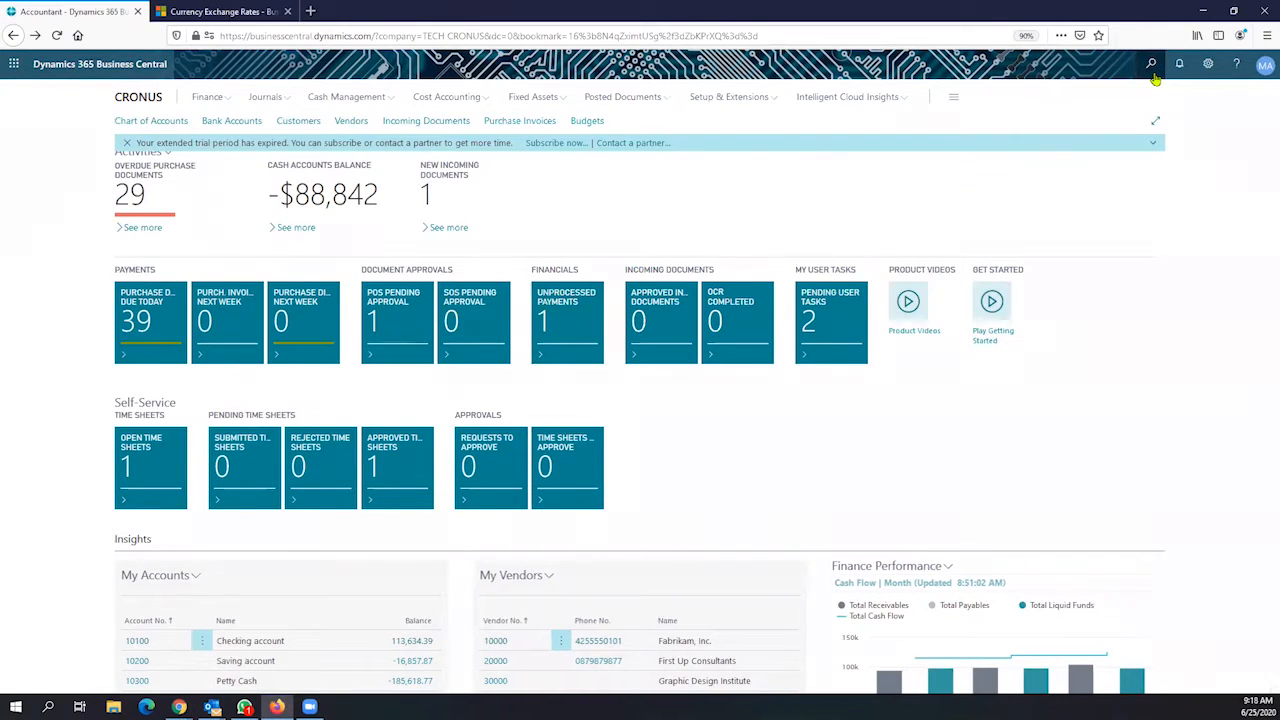
type("currency")
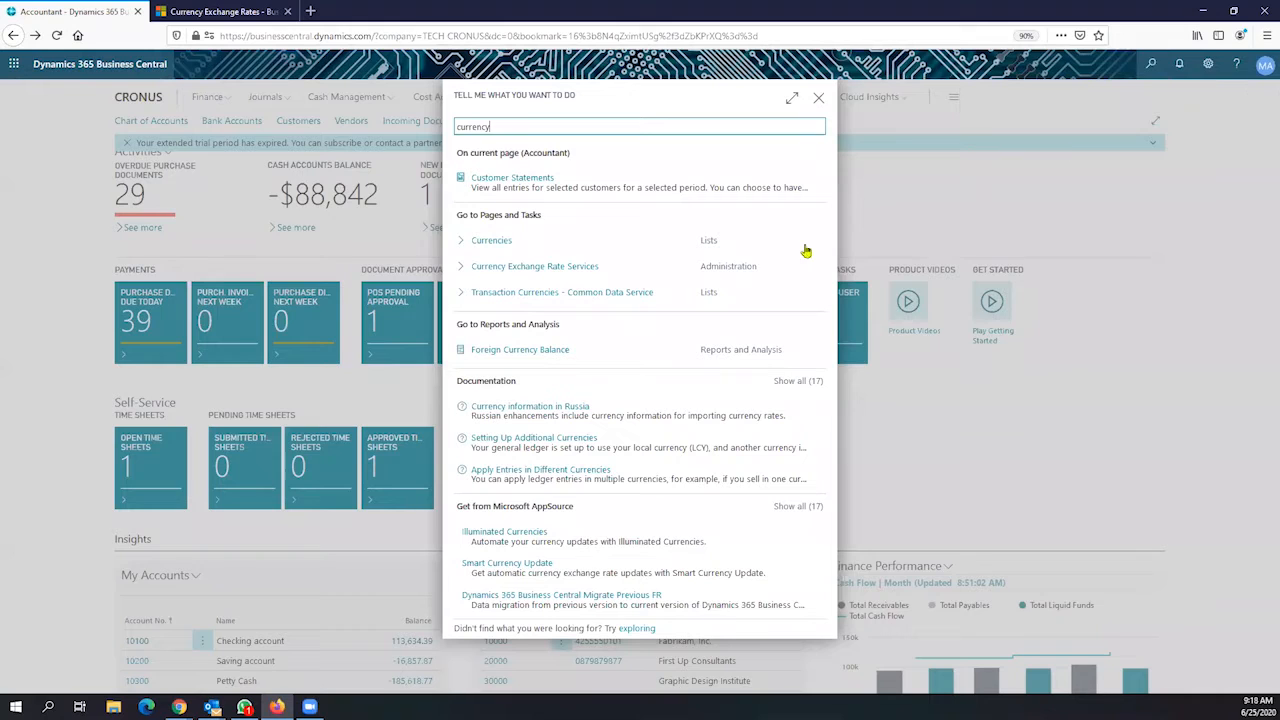
left_click(543, 273)
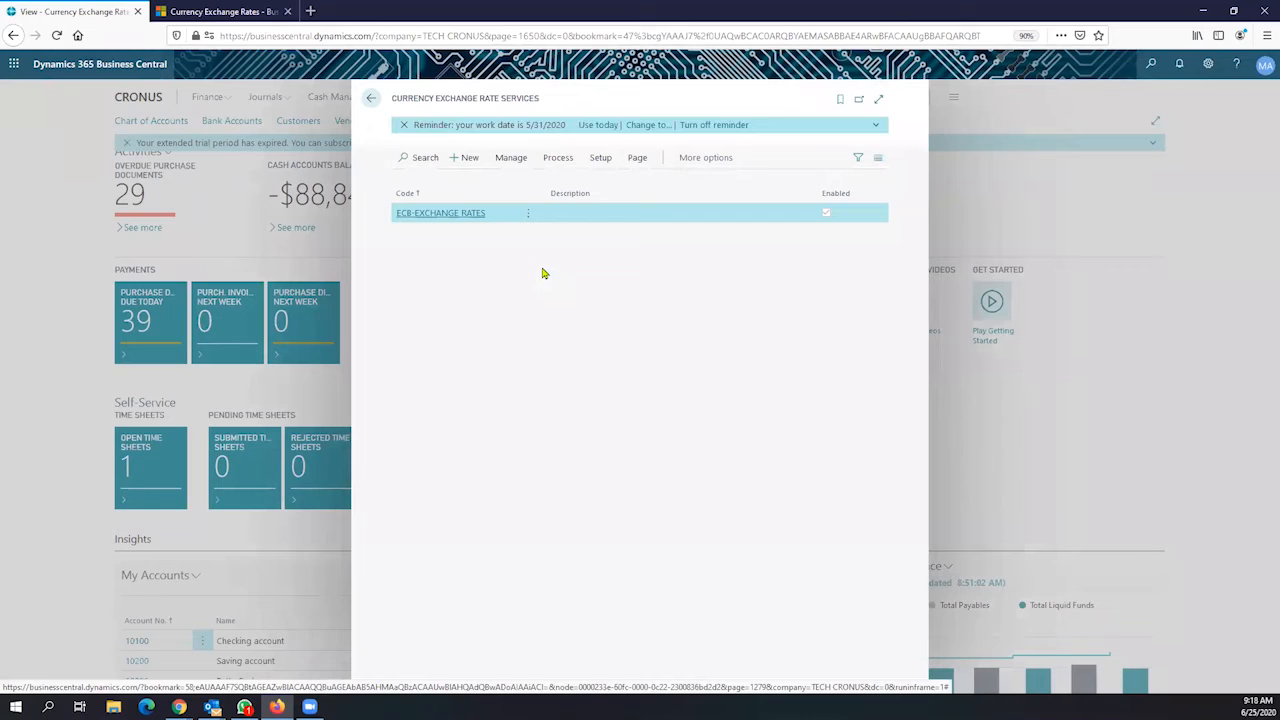
left_click(470, 212)
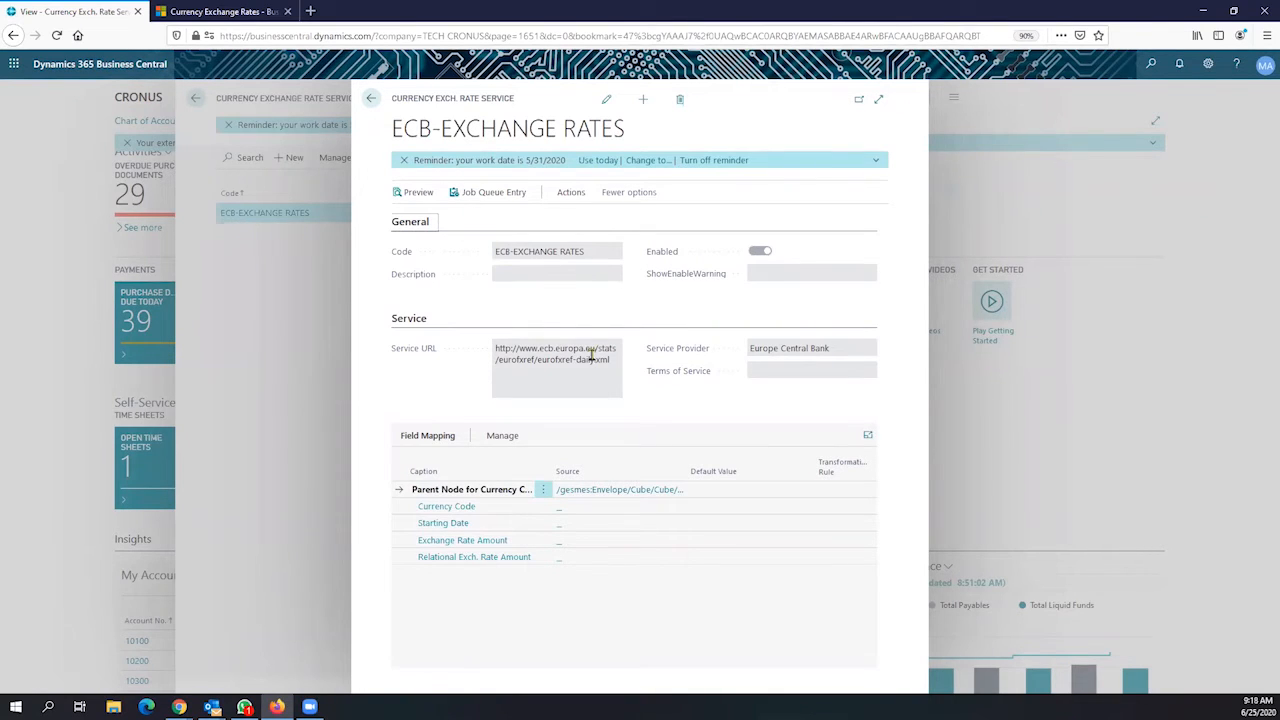
Review the ECB service URL and Europe Central Bank provider, then open the service's Job Queue Entry
left_click_drag(613, 362, 484, 348)
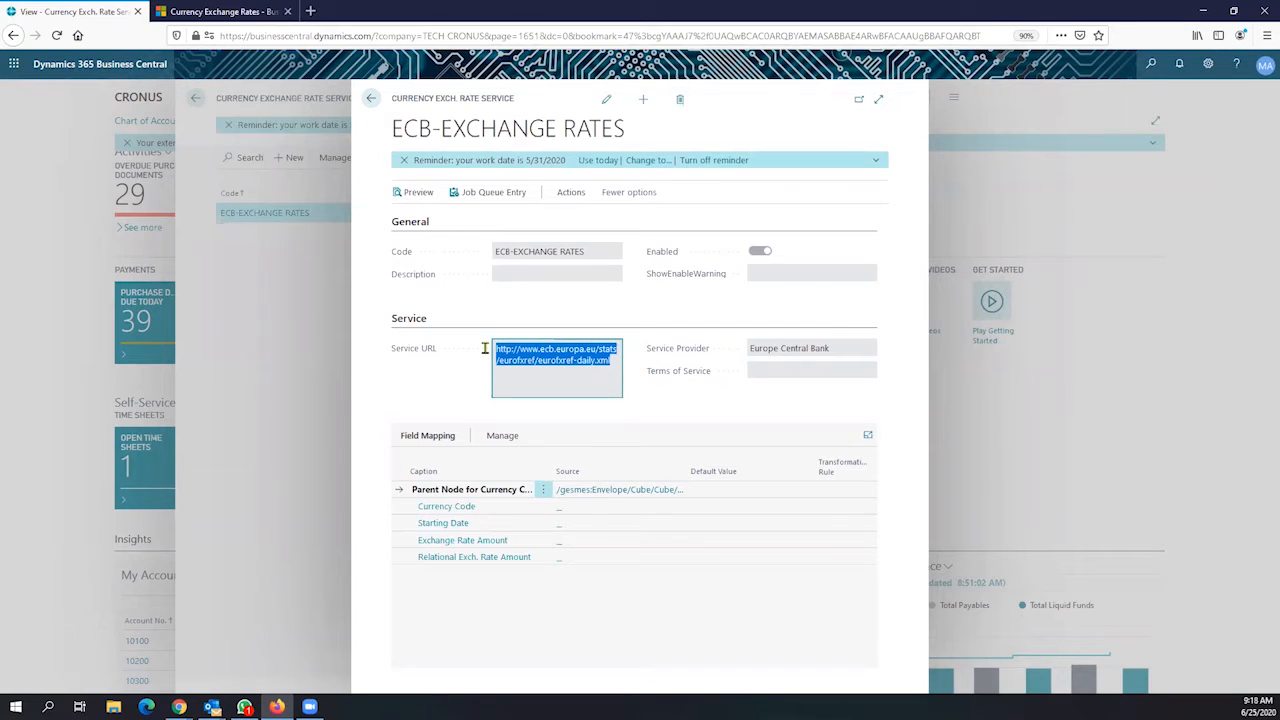
left_click(834, 350)
left_click_drag(834, 350, 763, 362)
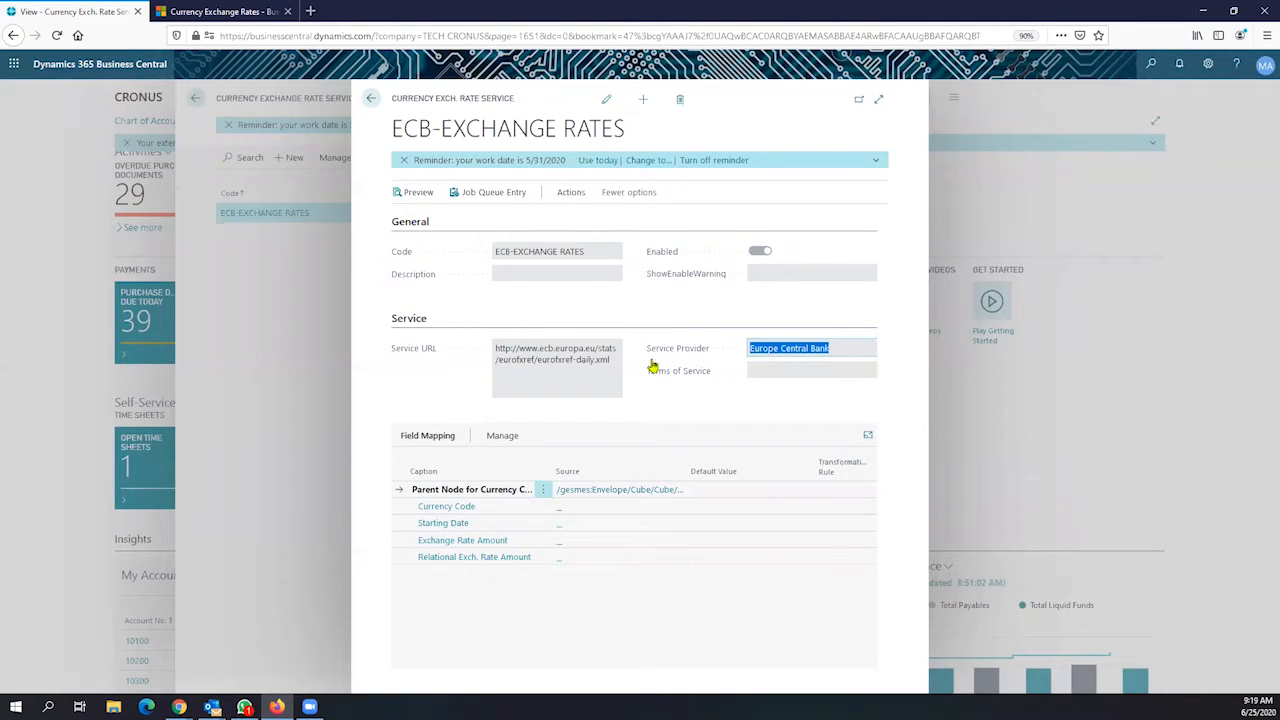
left_click(494, 202)
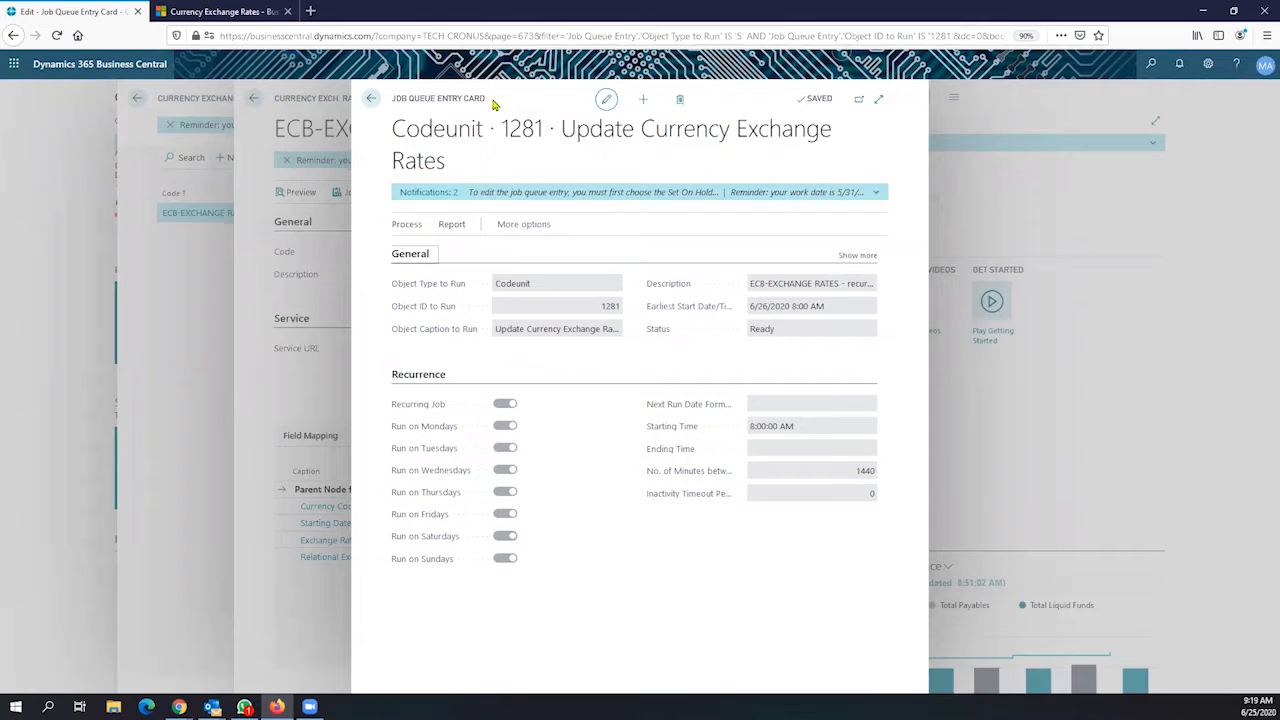
left_click_drag(486, 98, 390, 100)
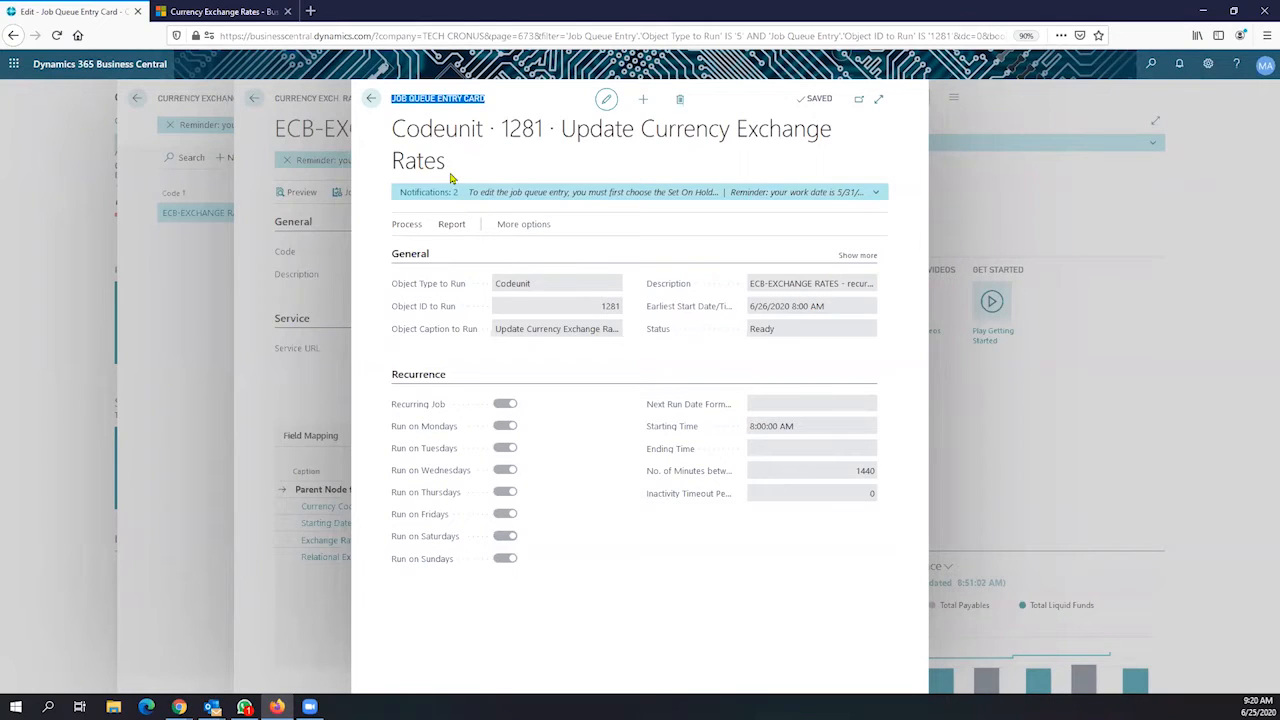
left_click(371, 102)
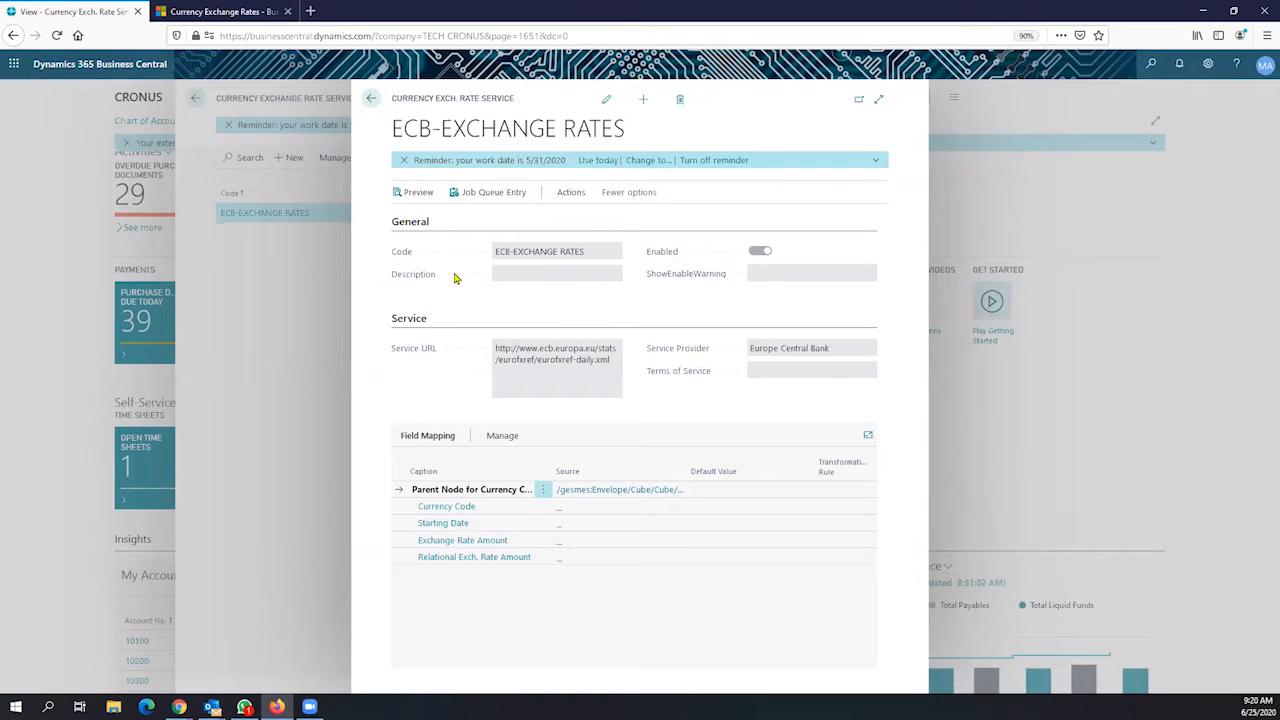
Back out of the ECB exchange rate service pages to the Accountant Role Center
left_click(370, 102)
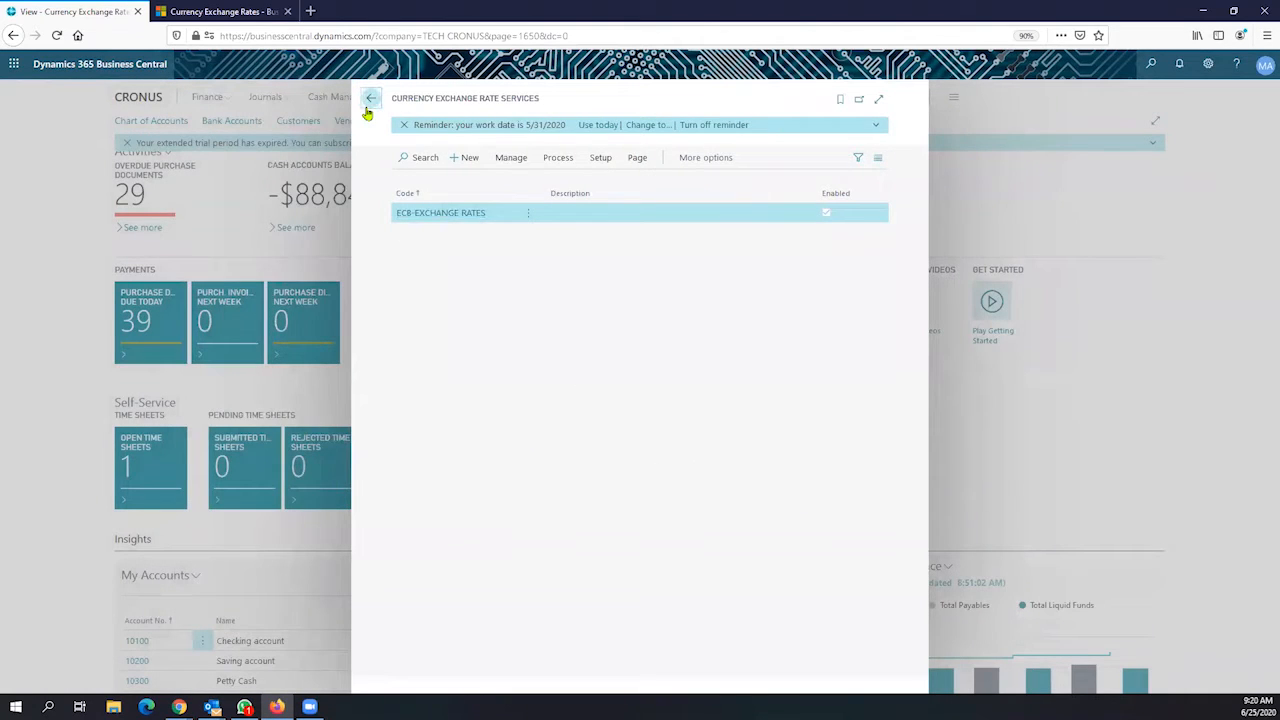
left_click(369, 102)
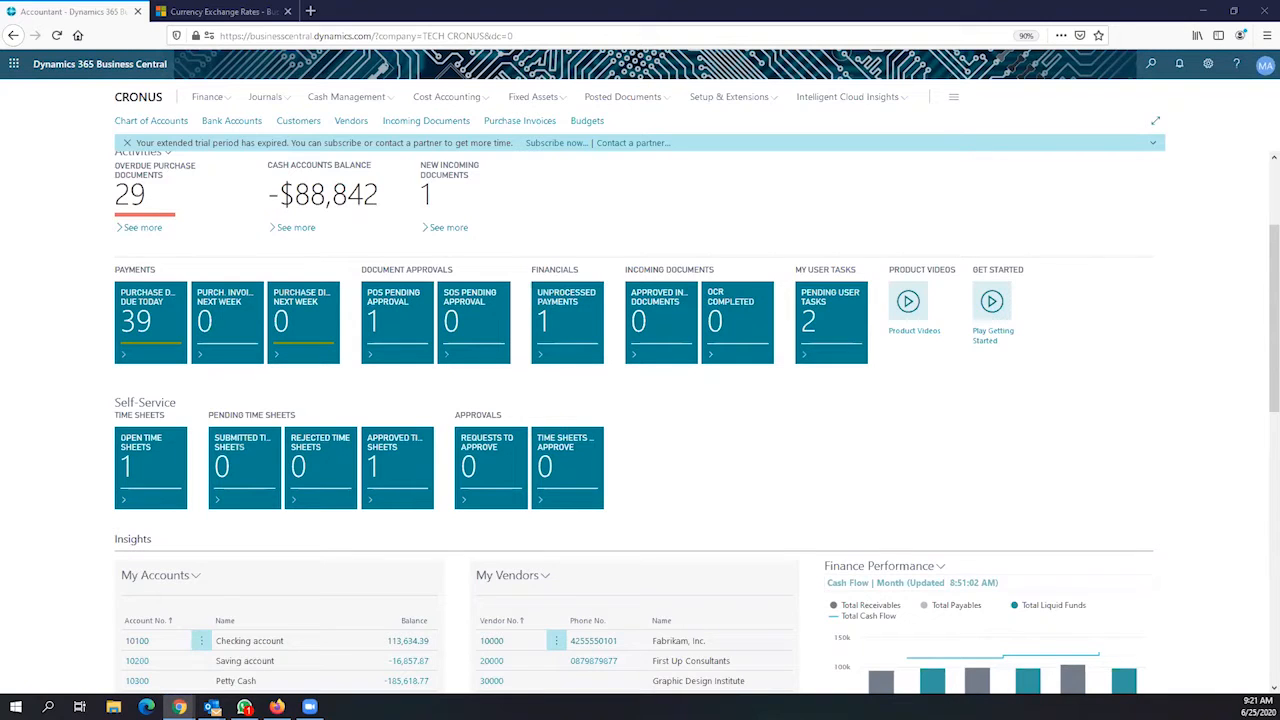
Find Currencies via a 'currency' search, open CAD, and show its exchange rates through Actions > Exch. Rates
left_click(1150, 76)
type("curre")
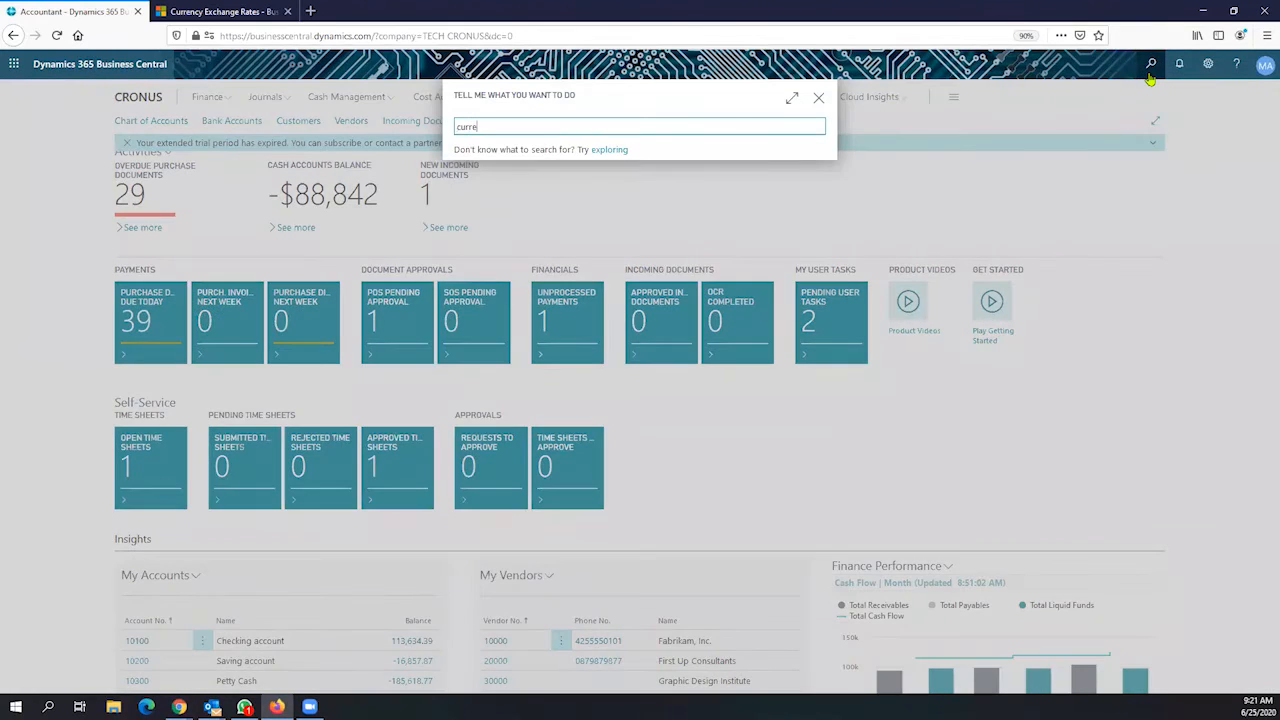
type("ncy")
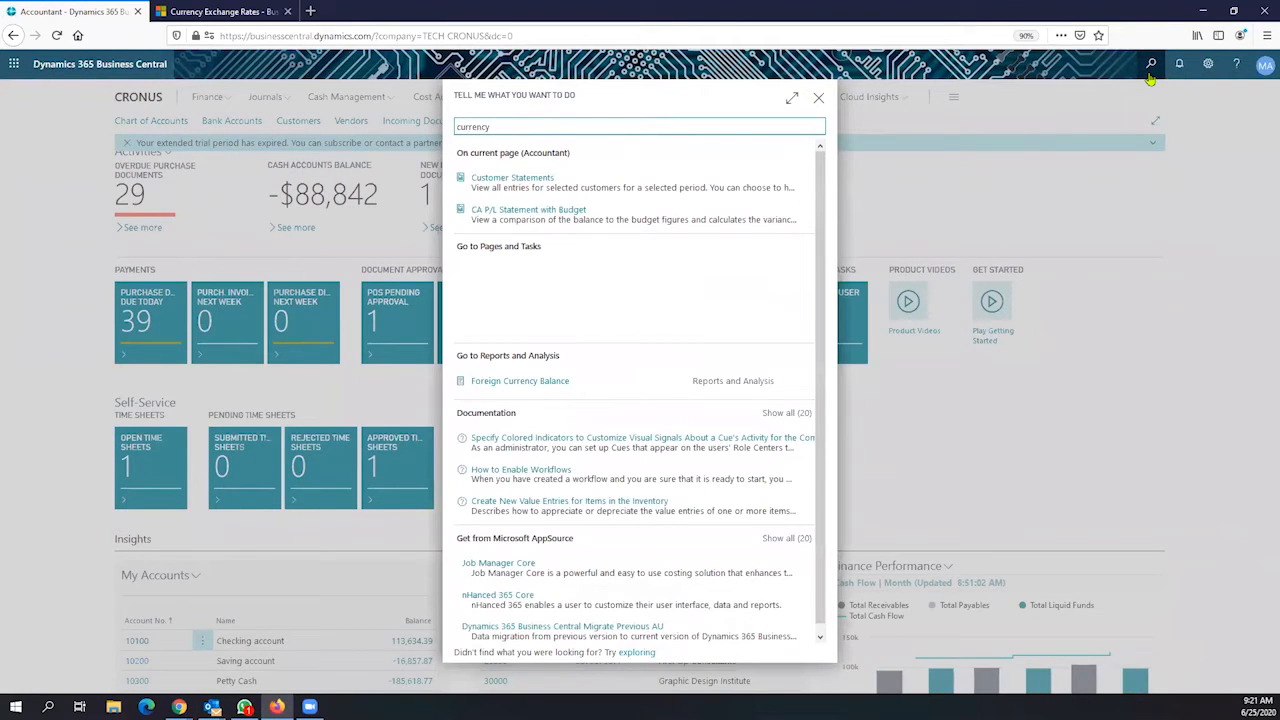
left_click(503, 244)
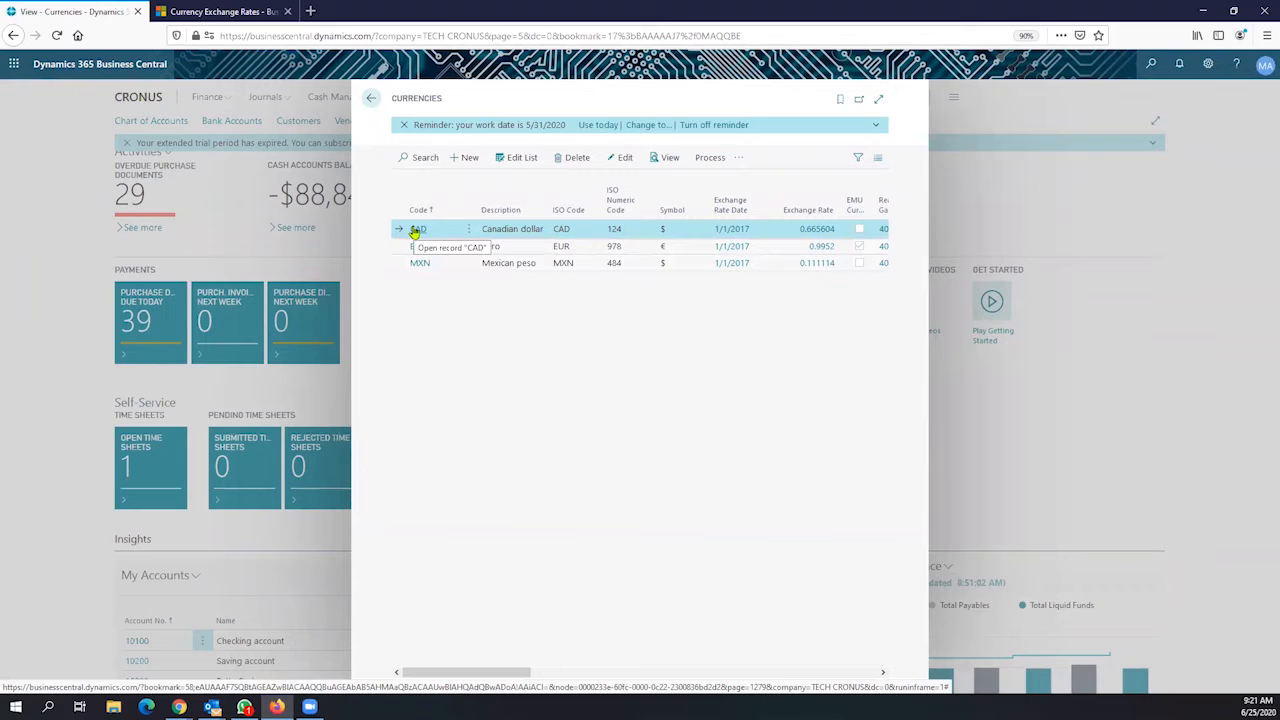
left_click(416, 229)
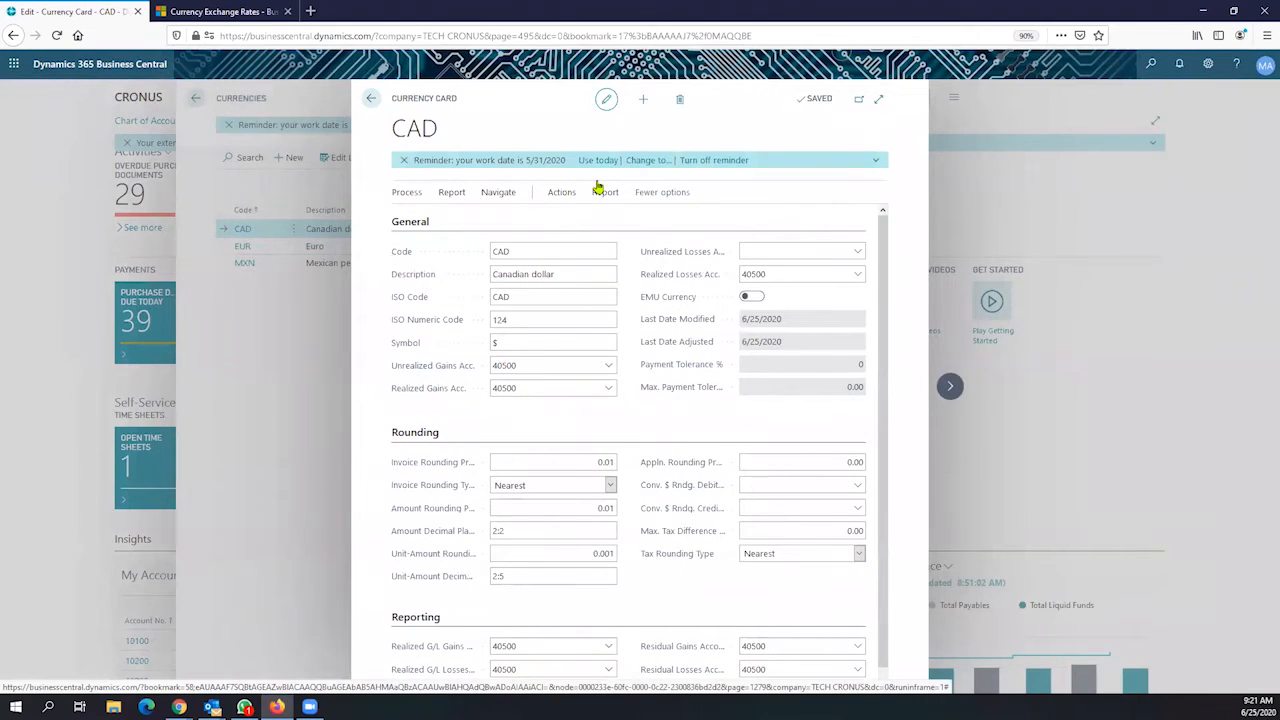
left_click(600, 190)
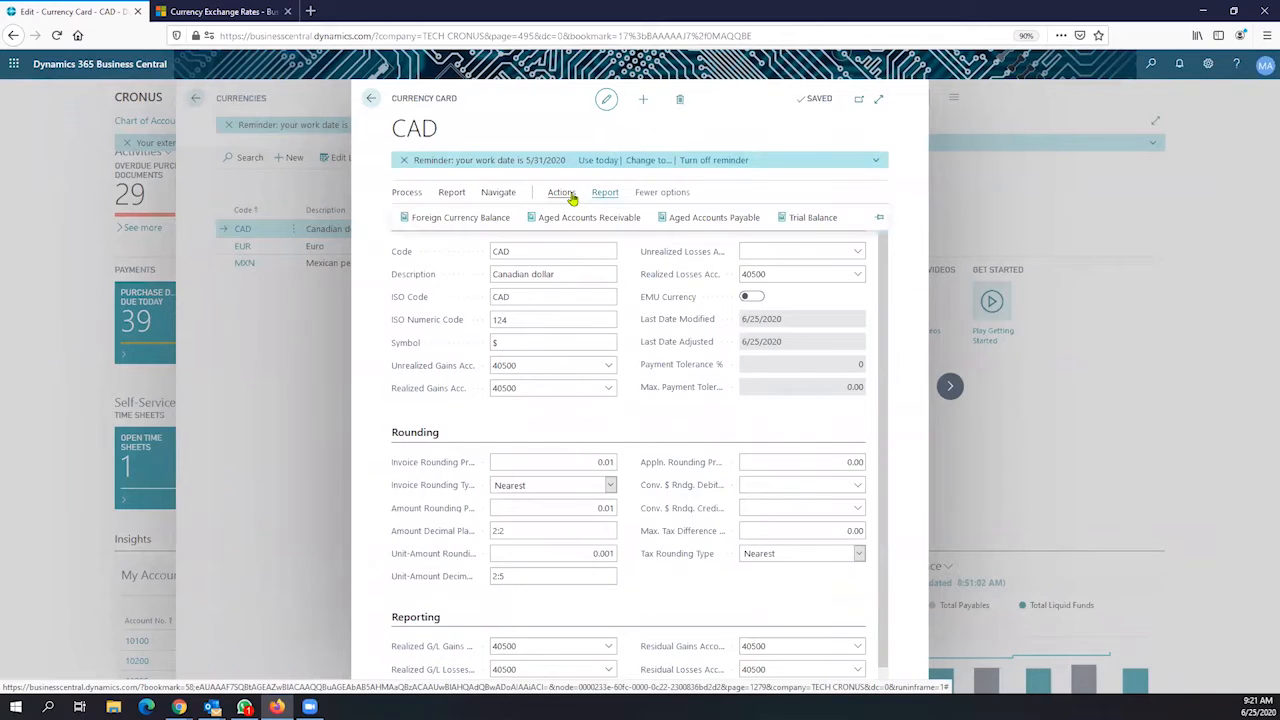
left_click(570, 196)
left_click(527, 217)
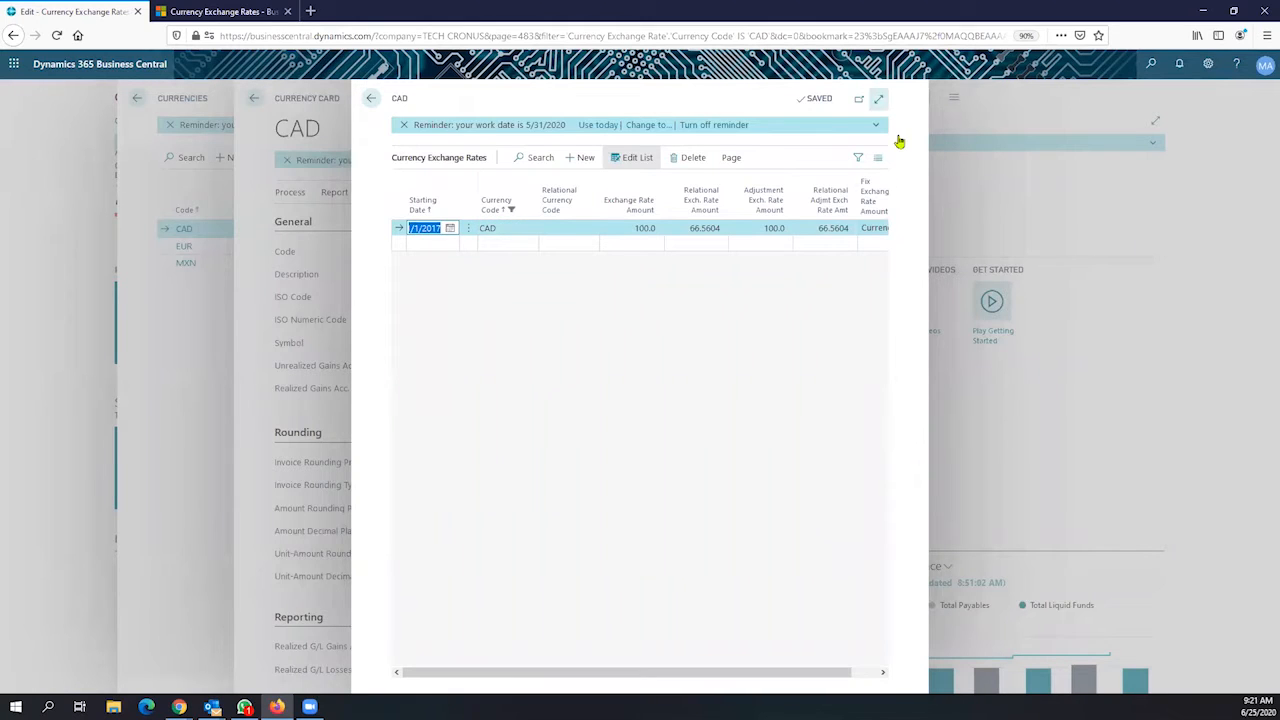
Review the 1/1/2017 CAD rate amounts (100.0 to 66.5604), then start a new rate line below it
left_click(878, 98)
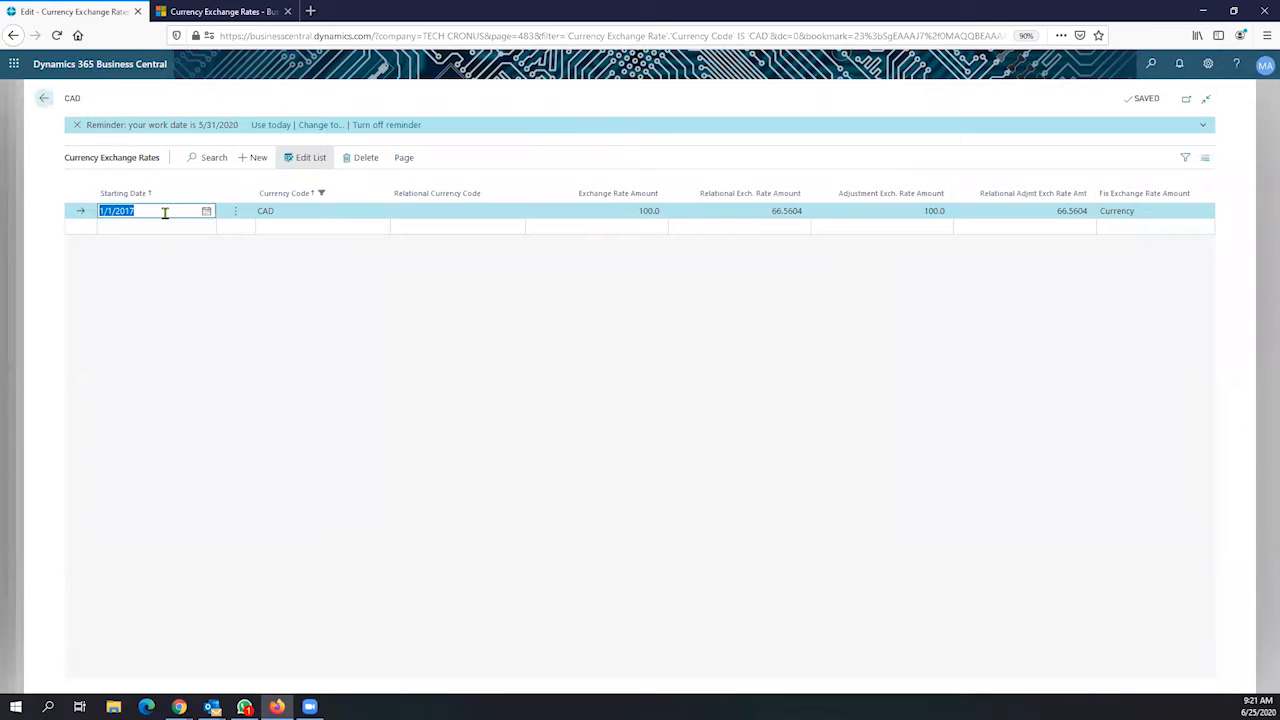
left_click_drag(165, 212, 89, 220)
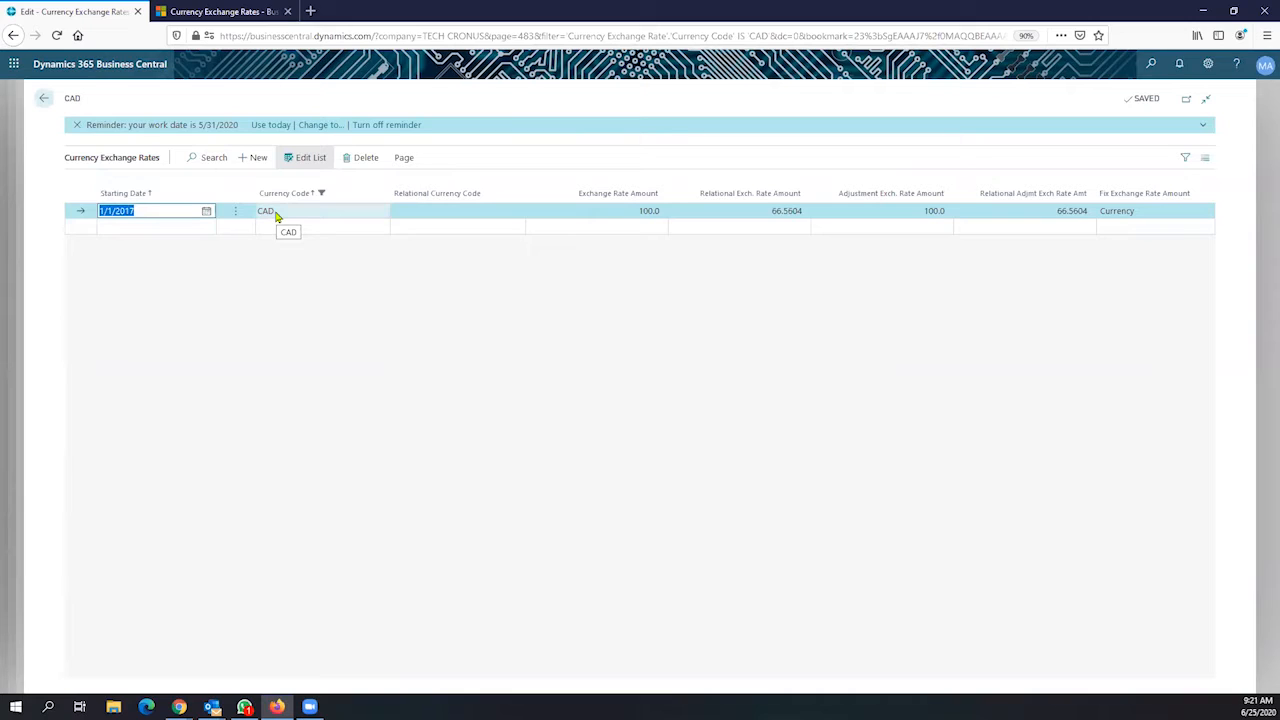
left_click(752, 207)
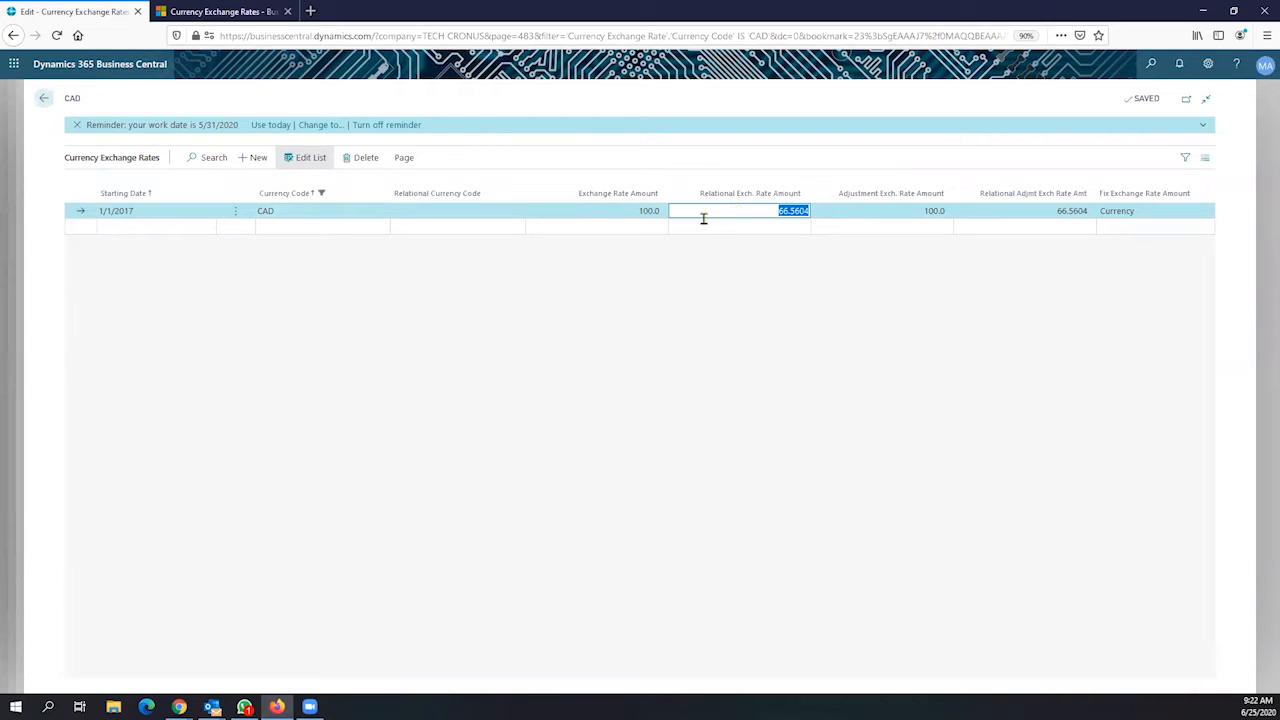
left_click(630, 211)
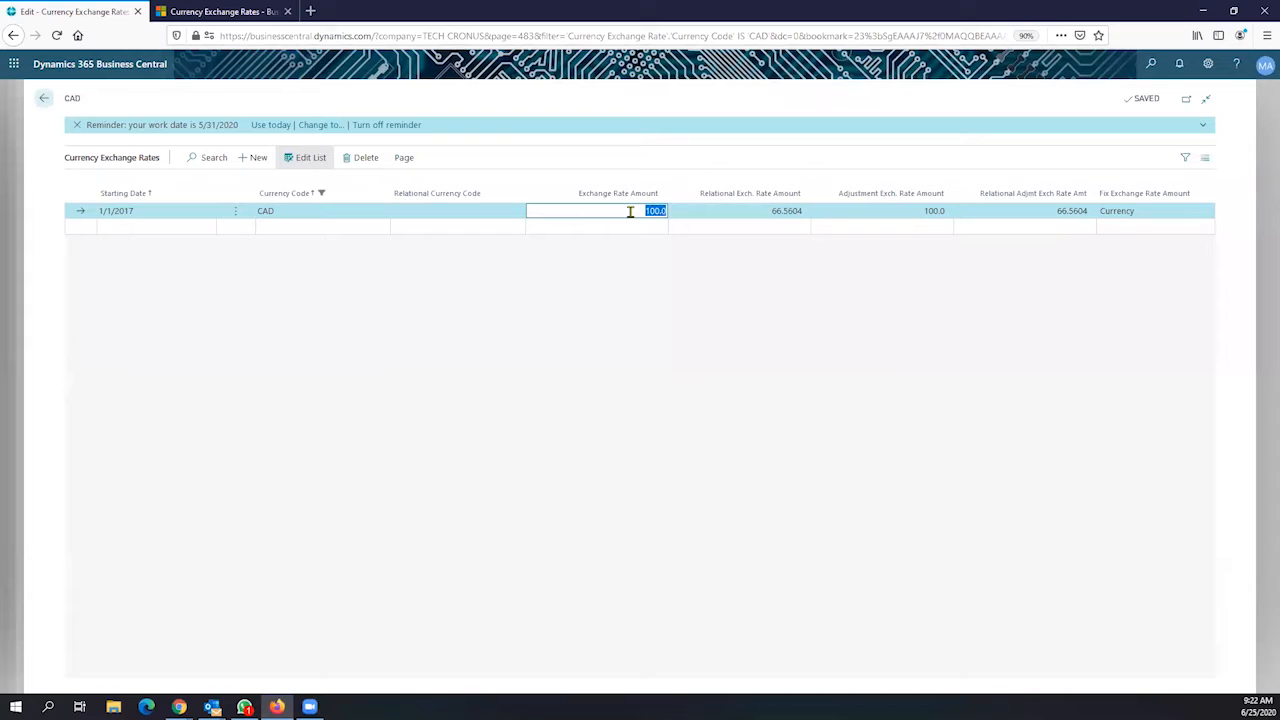
left_click(761, 210)
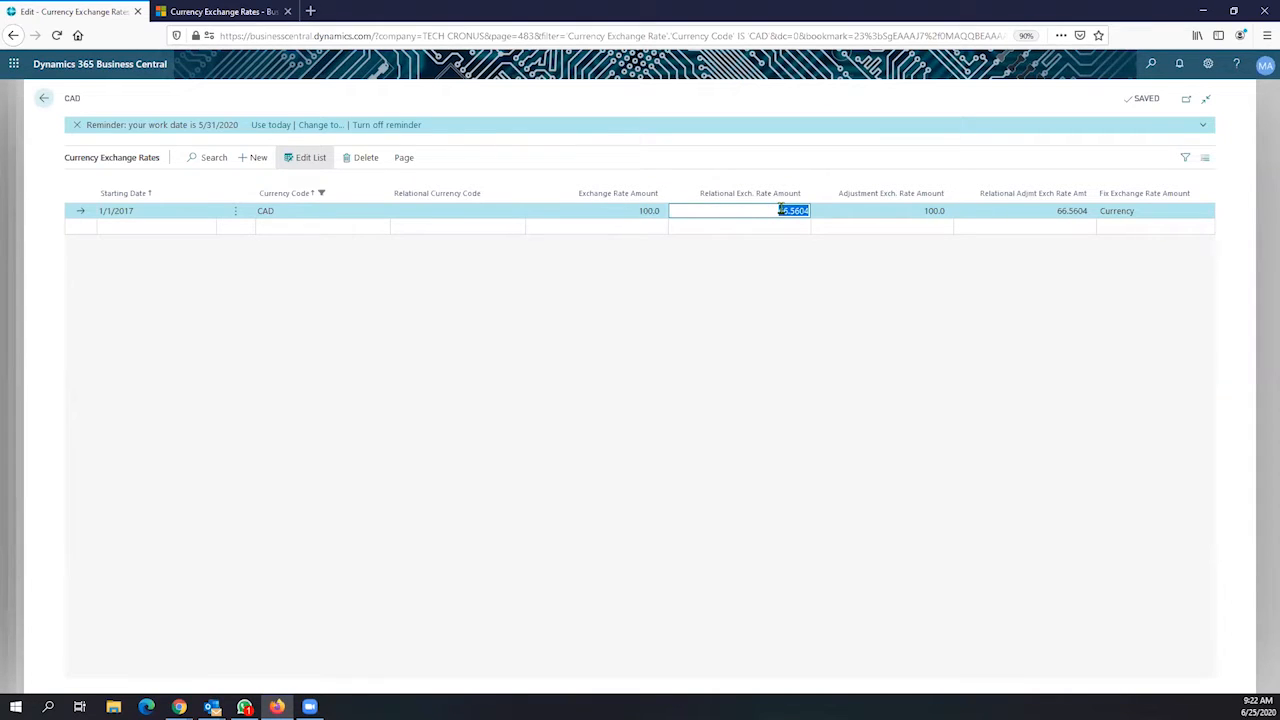
left_click(638, 215)
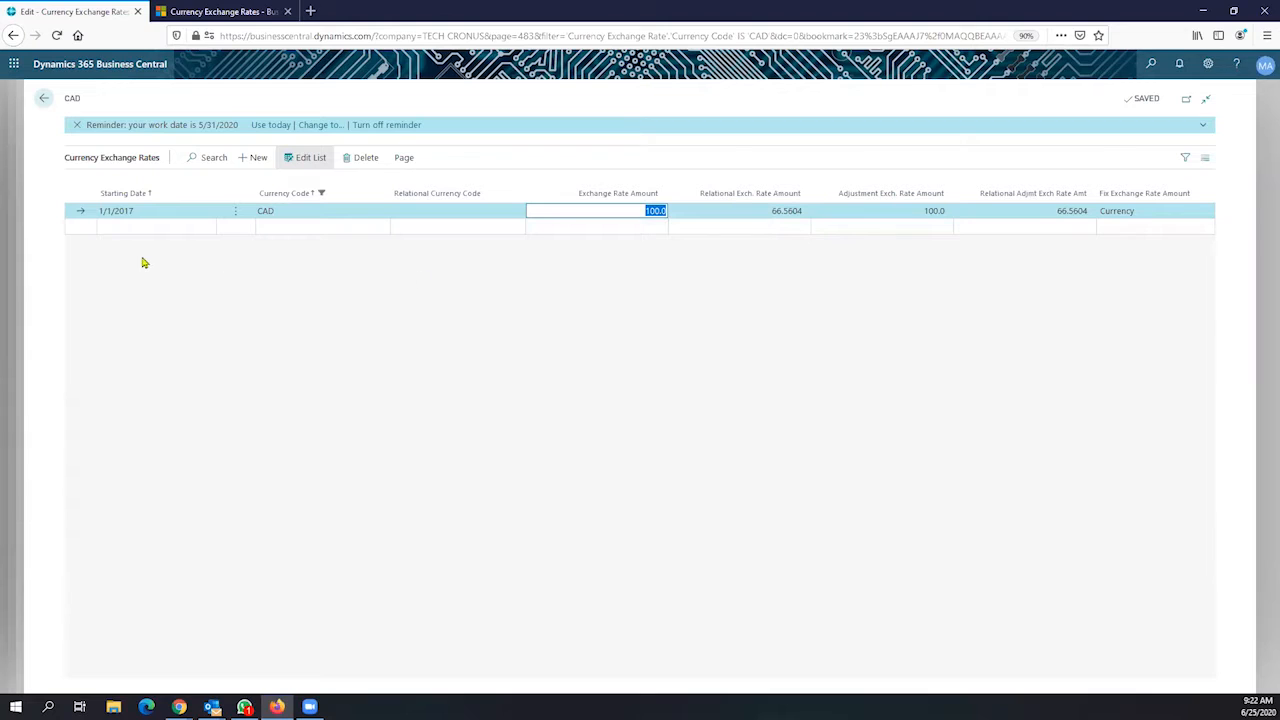
left_click(179, 226)
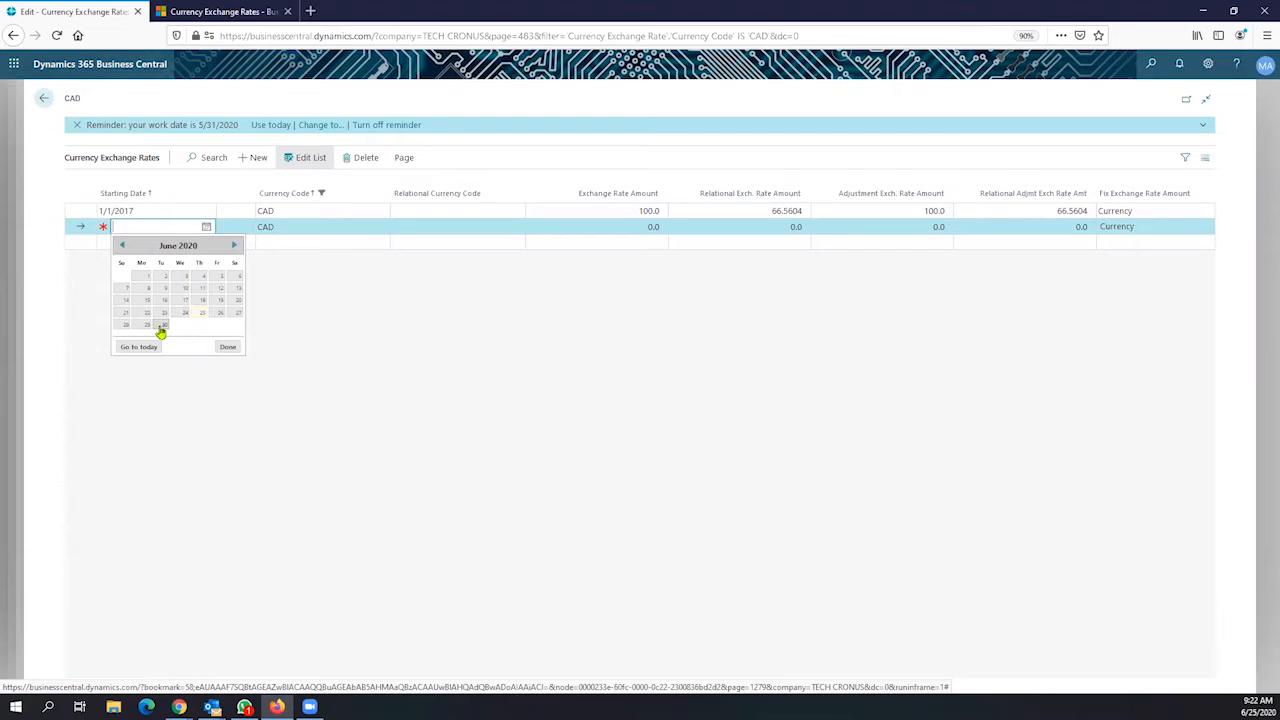
Enter a 6/26/2020 CAD rate line with exchange amount 100 and relational amount 66.7
left_click(214, 320)
left_click(297, 231)
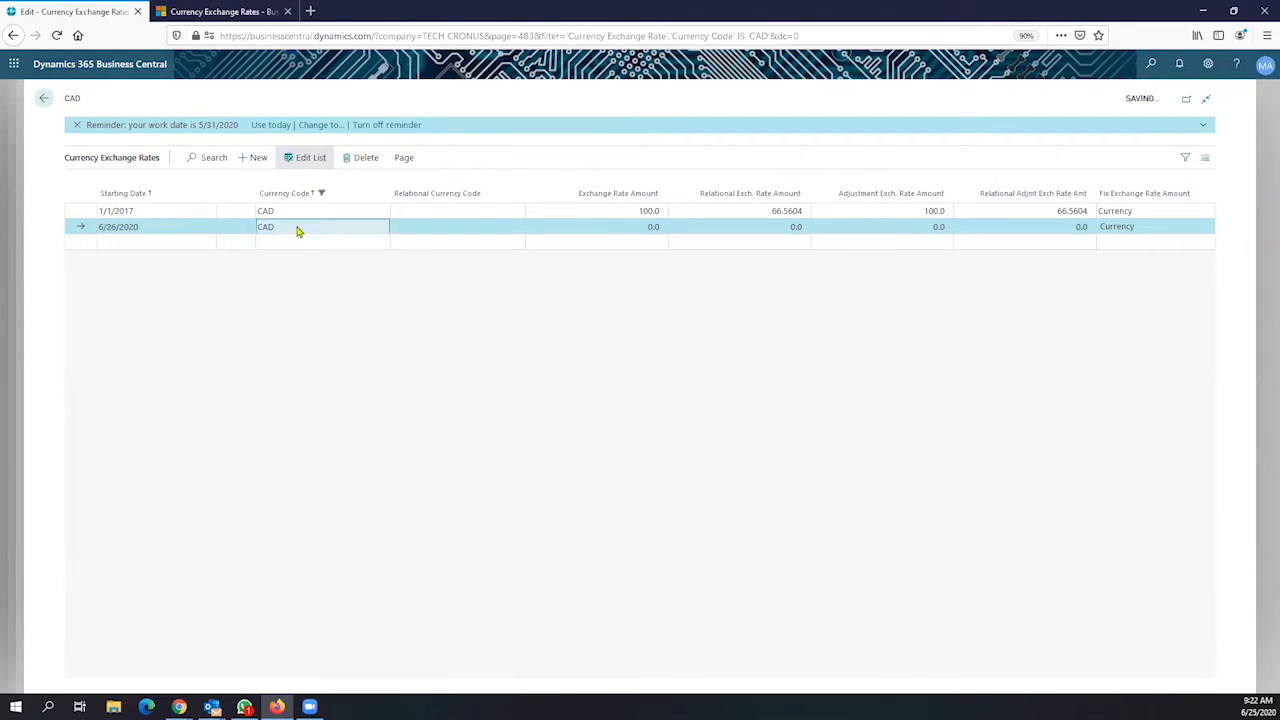
left_click(600, 223)
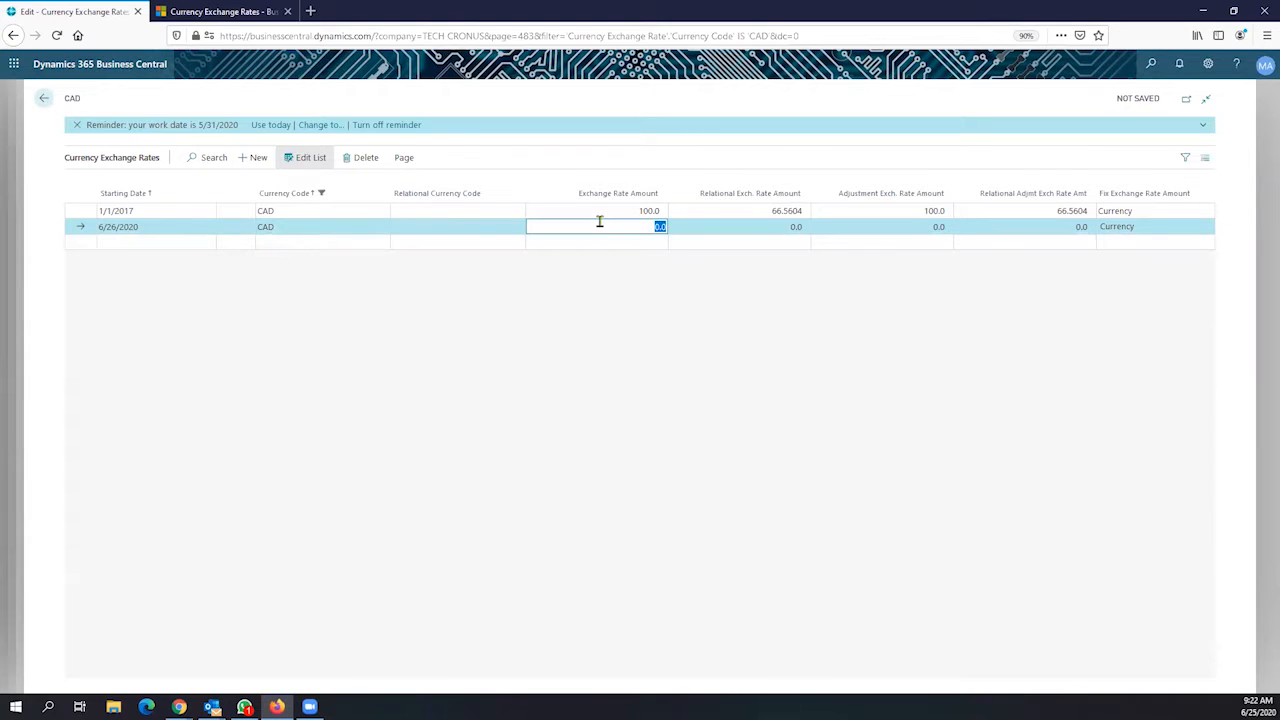
type("100")
key("Tab")
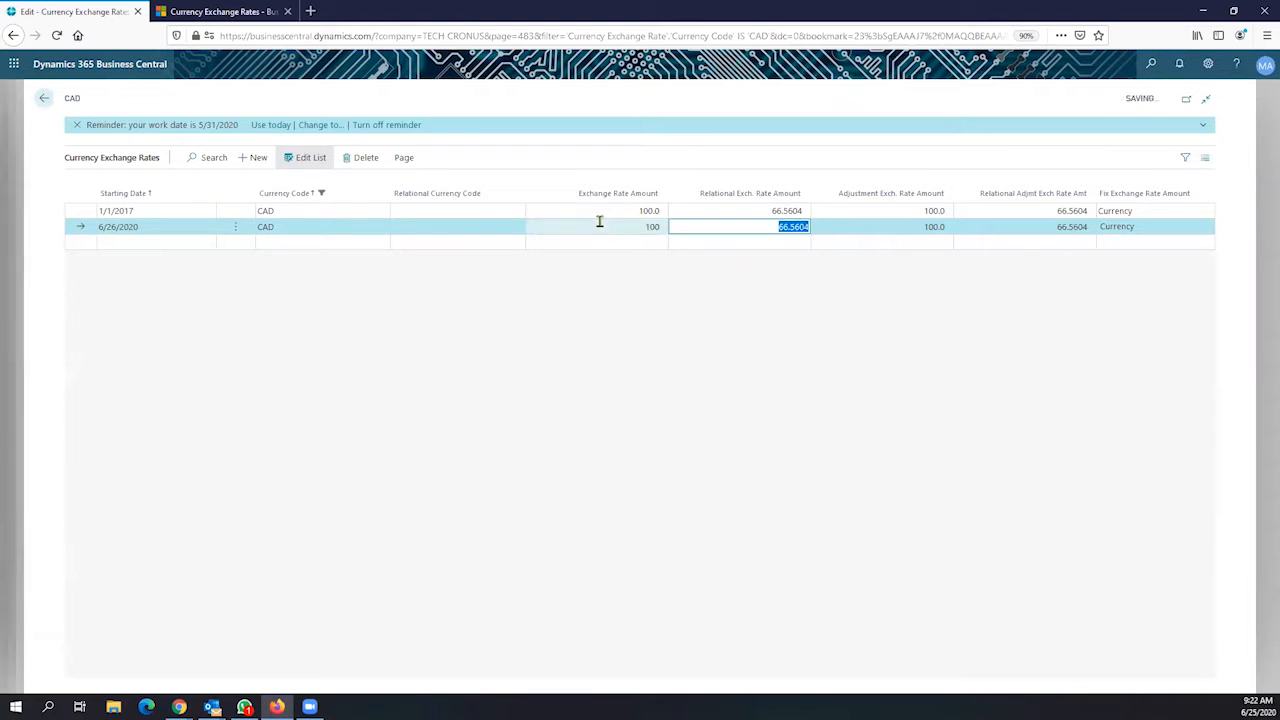
left_click(792, 227)
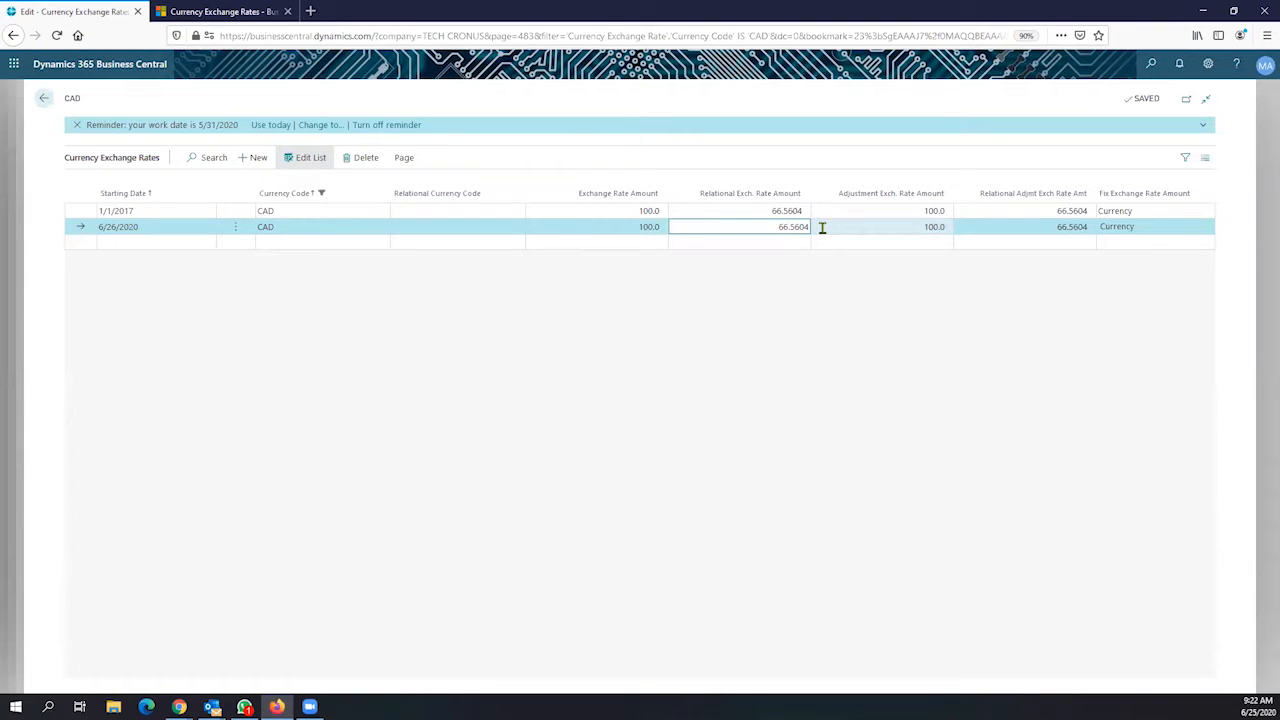
key("Tab")
key("shift+Tab")
left_click(808, 229)
key("BackSpace")
key("BackSpace")
key("BackSpace")
key("BackSpace")
key("Tab")
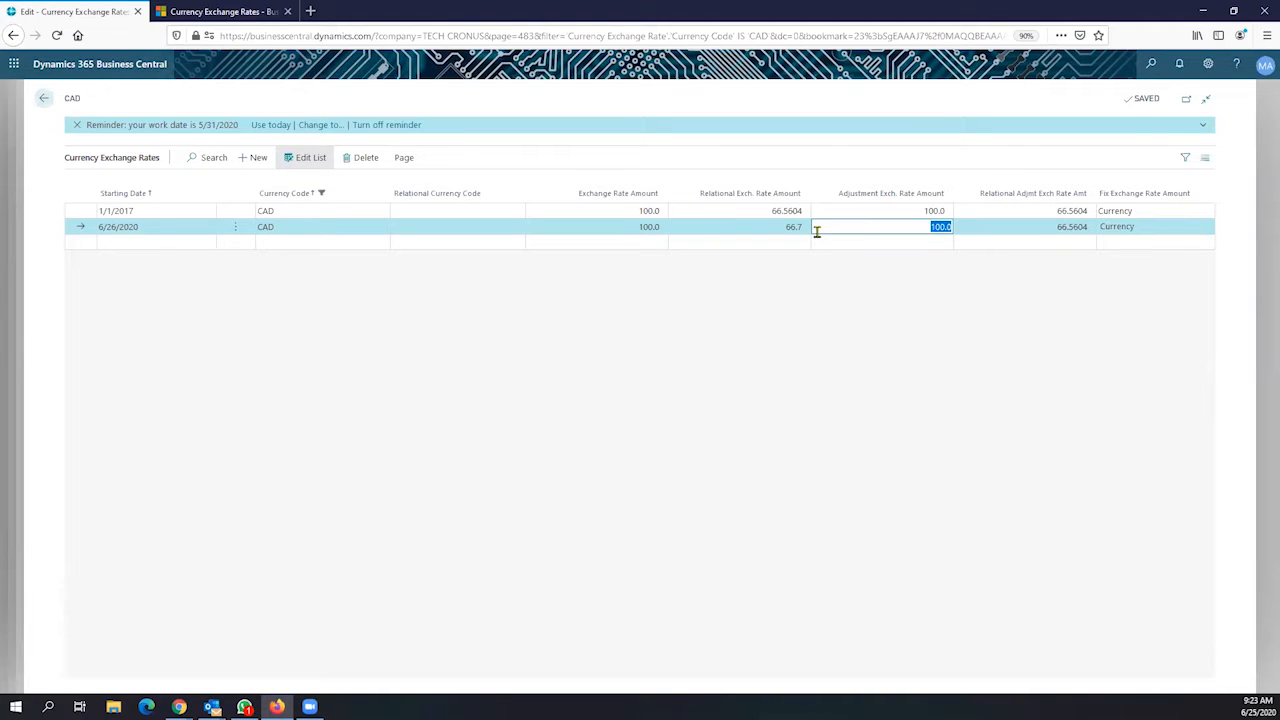
Delete the 6/26/2020 rate line with Delete Line and confirm the deletion
left_click(233, 229)
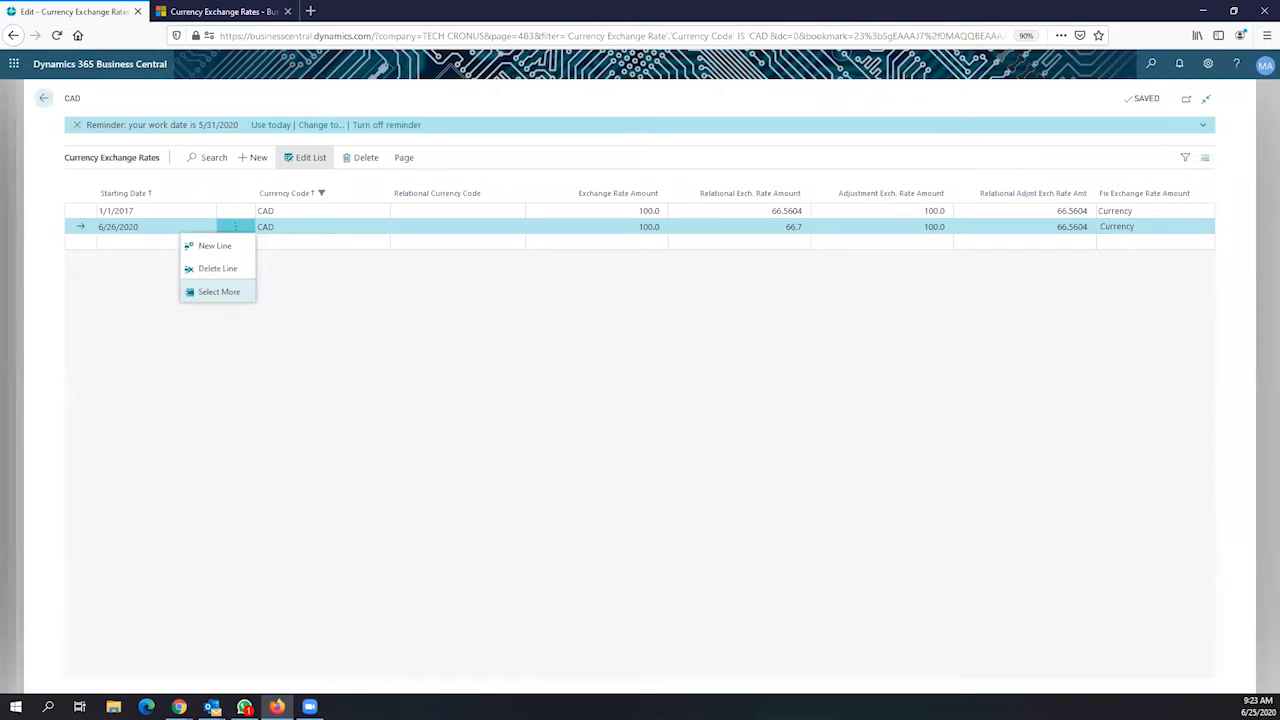
key("alt+Tab")
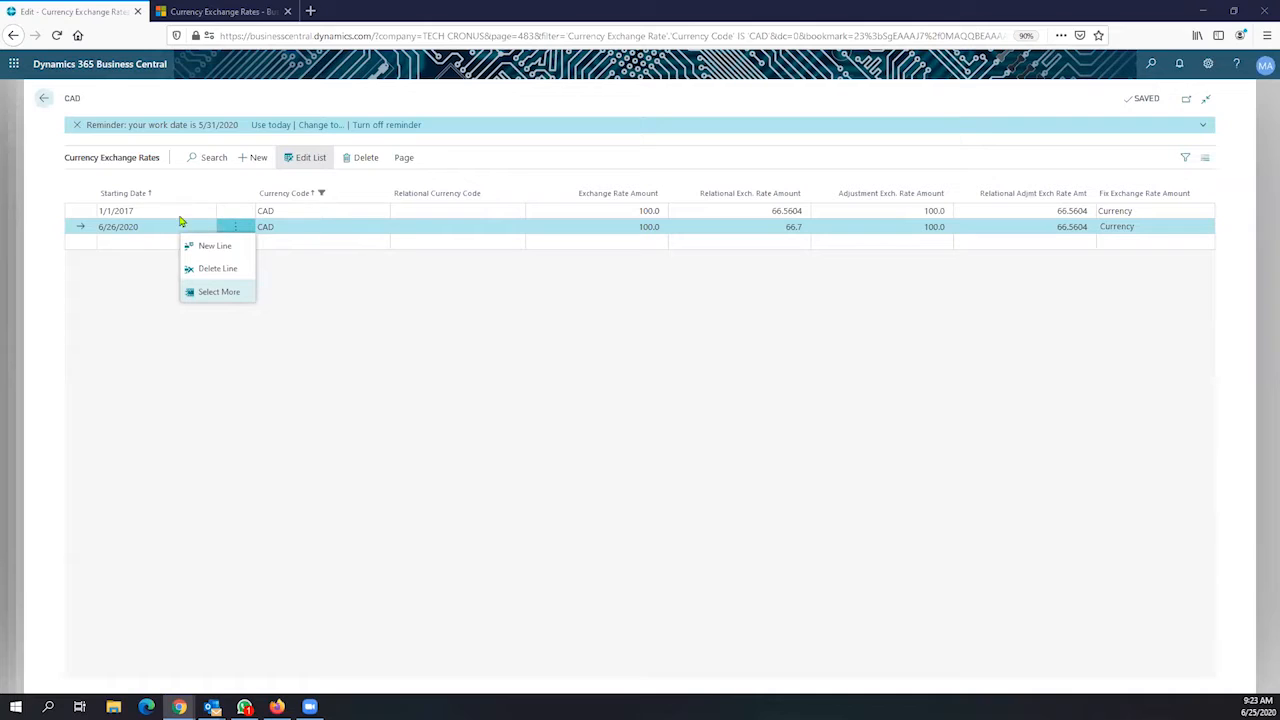
left_click(232, 269)
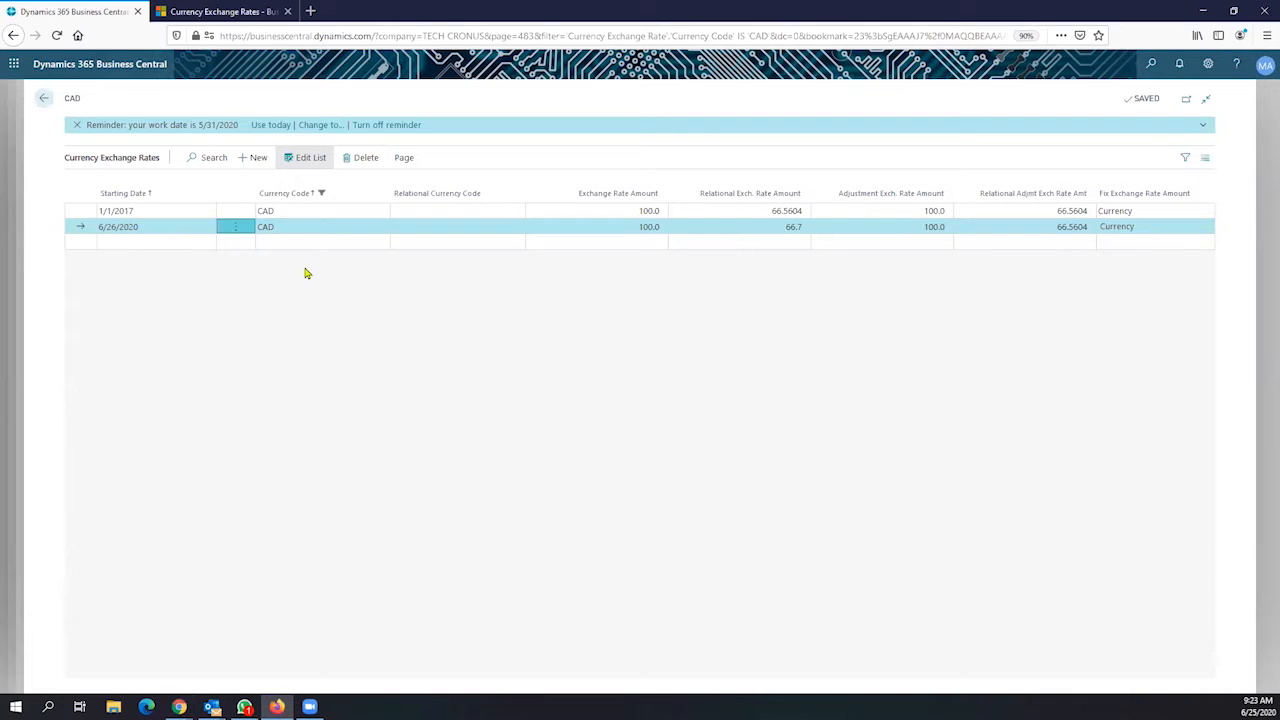
left_click(700, 414)
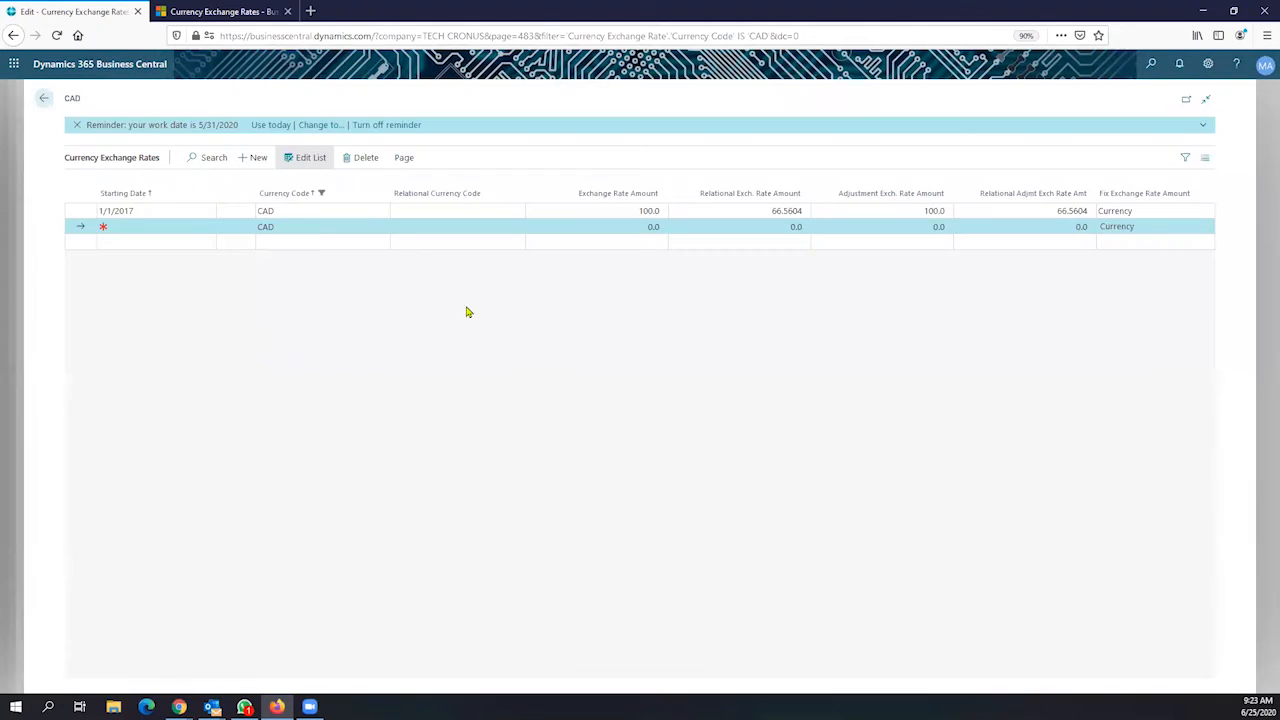
Browse the CAD card's Report and Actions menus, reopen Exch. Rates, then return to the Currency Card
left_click(43, 97)
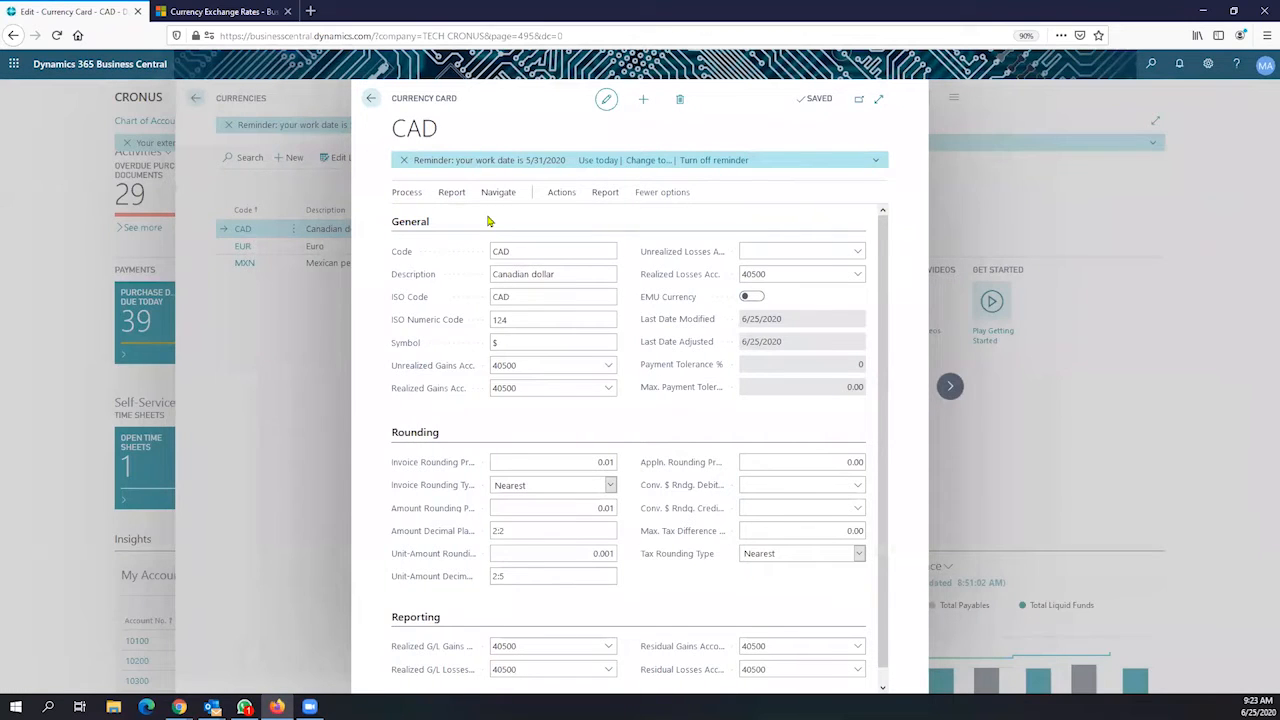
left_click(603, 194)
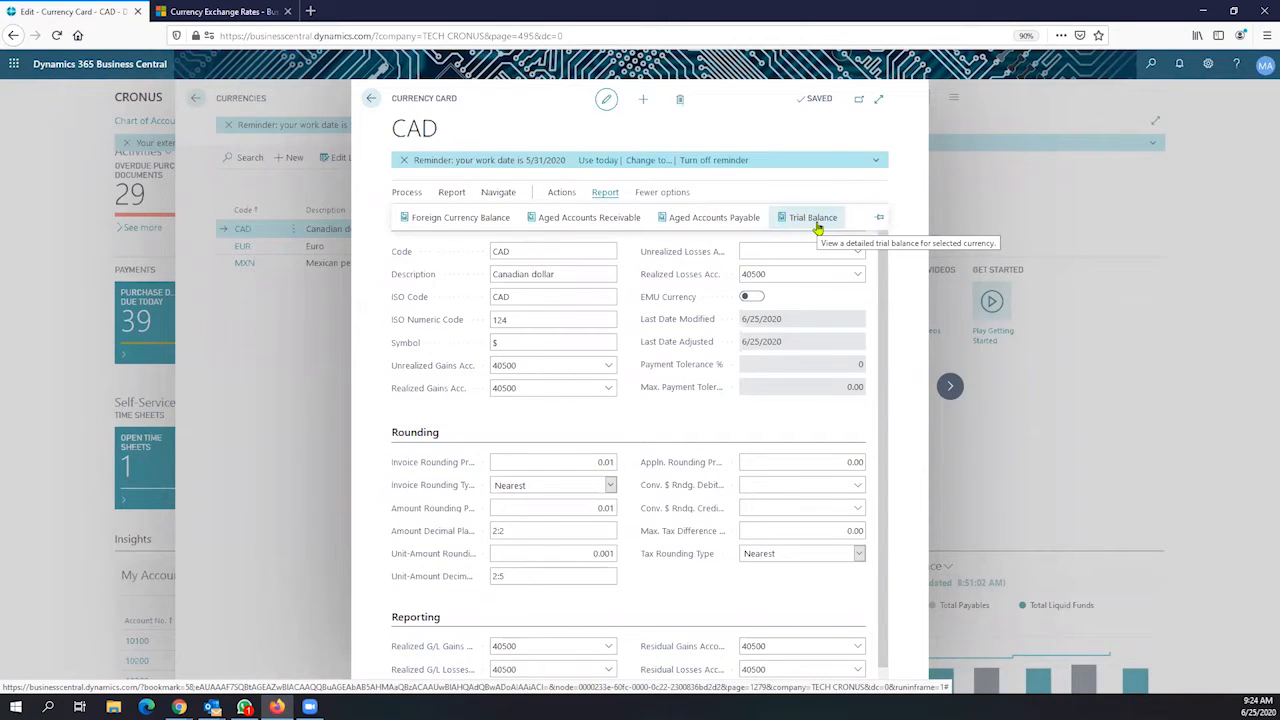
left_click(563, 196)
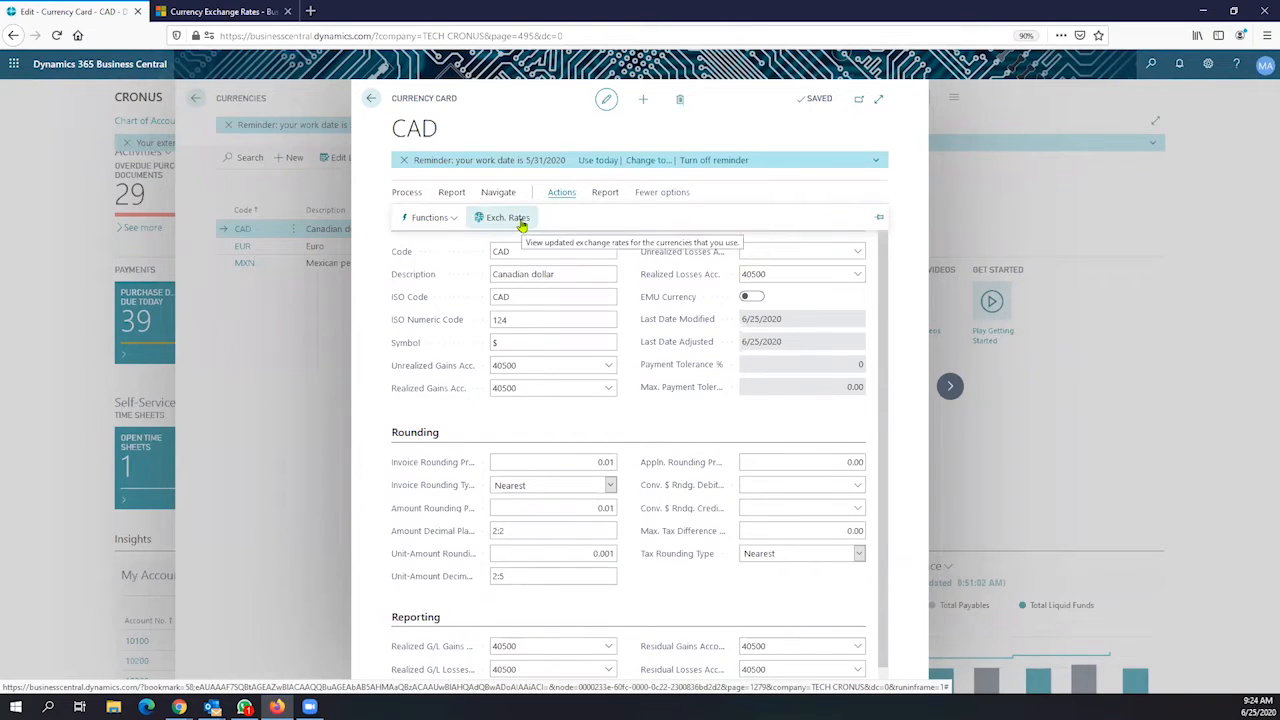
left_click(527, 221)
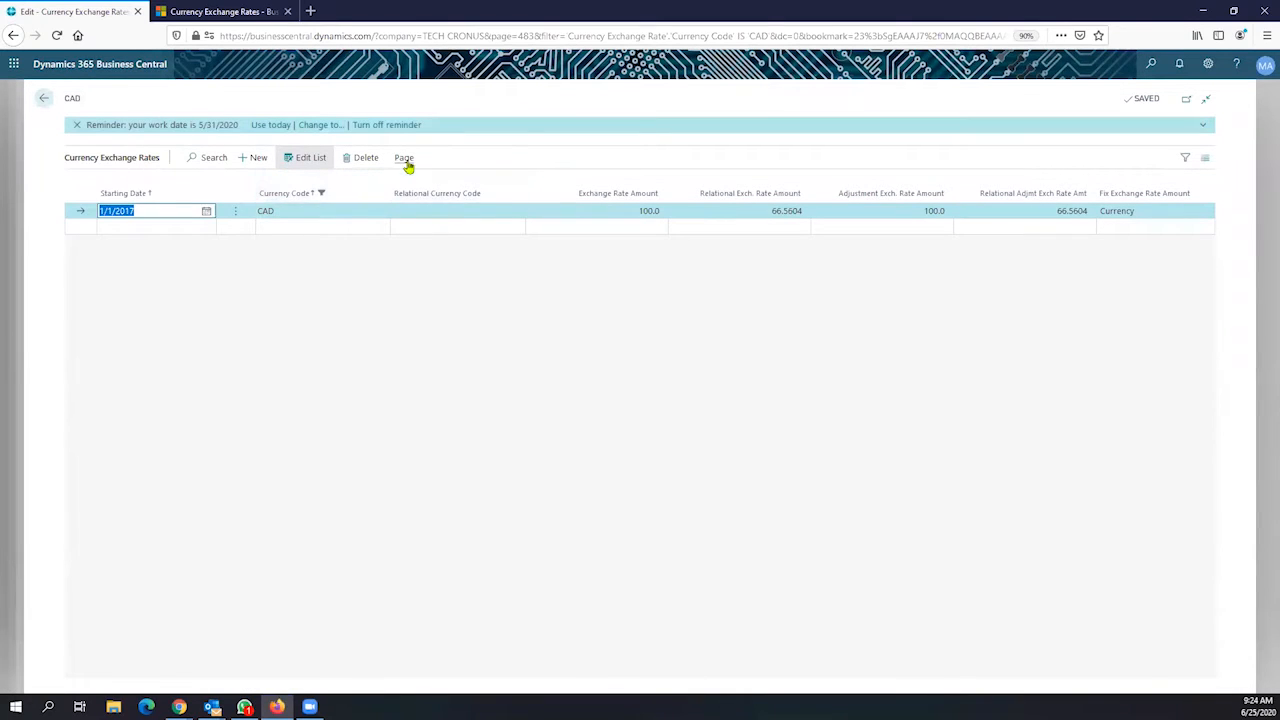
left_click(403, 161)
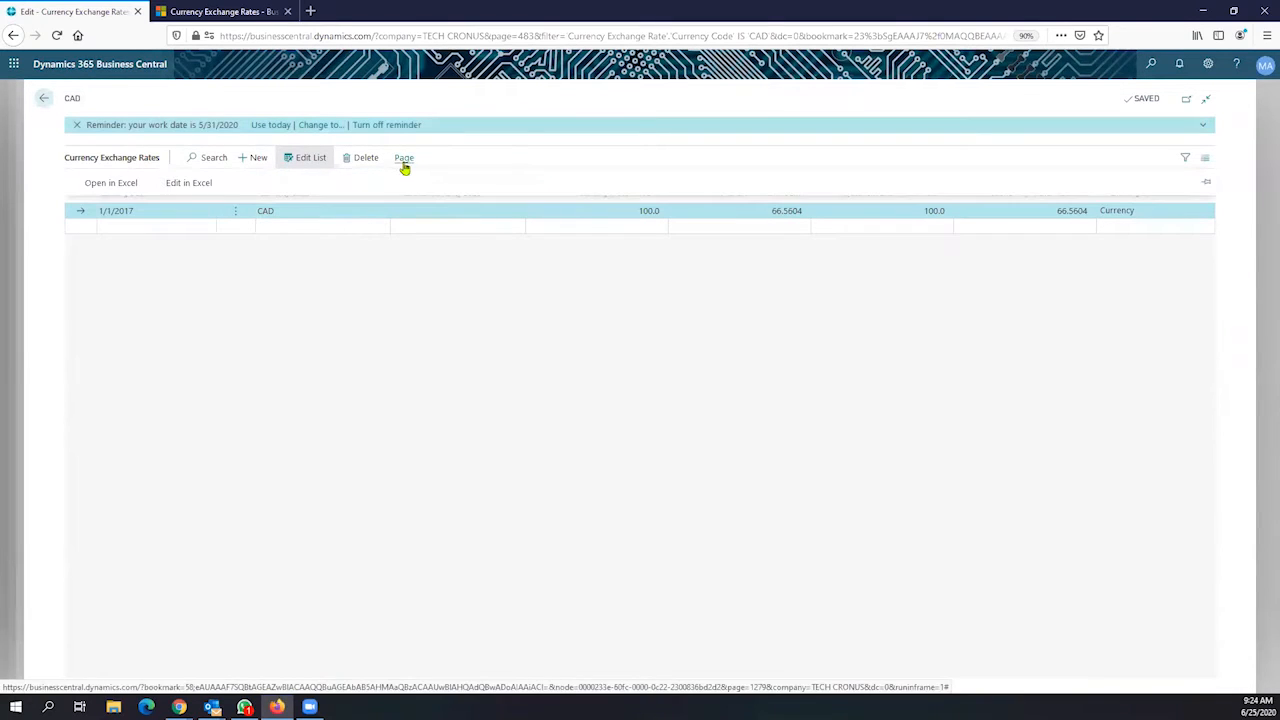
left_click(45, 100)
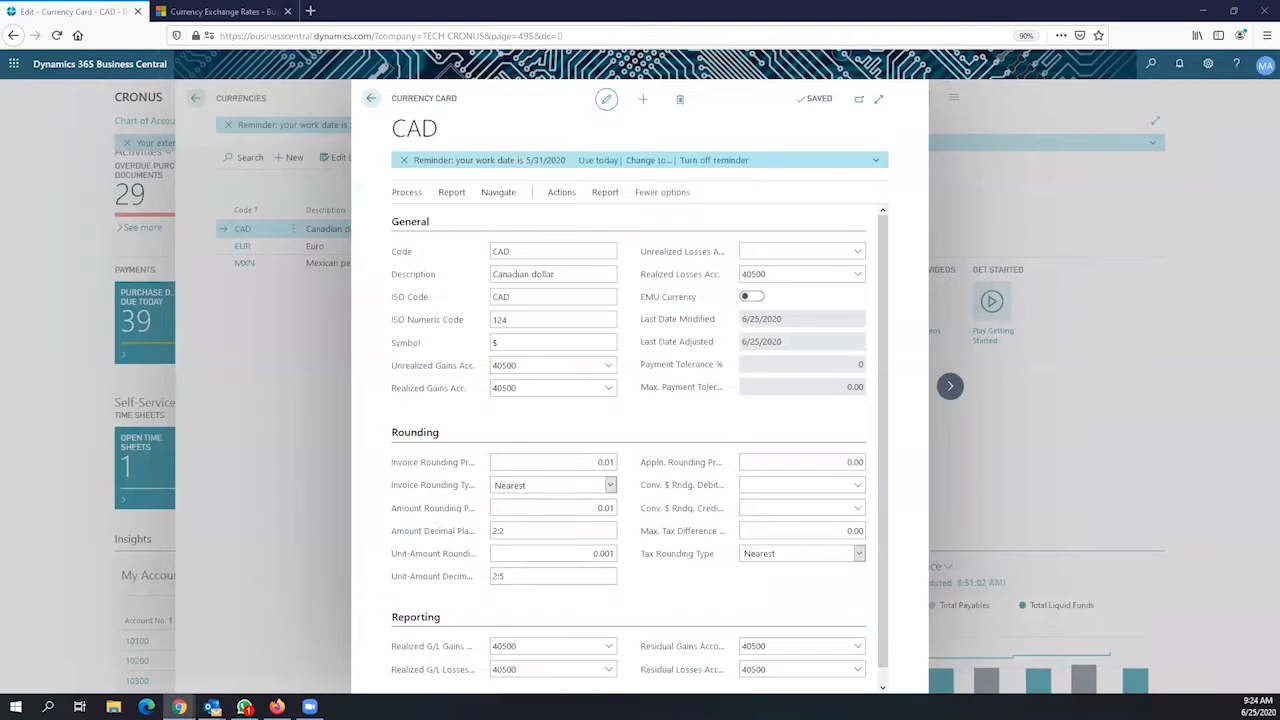
Back out of the CAD Currency Card and Currencies list to the Accountant Role Center
left_click(371, 98)
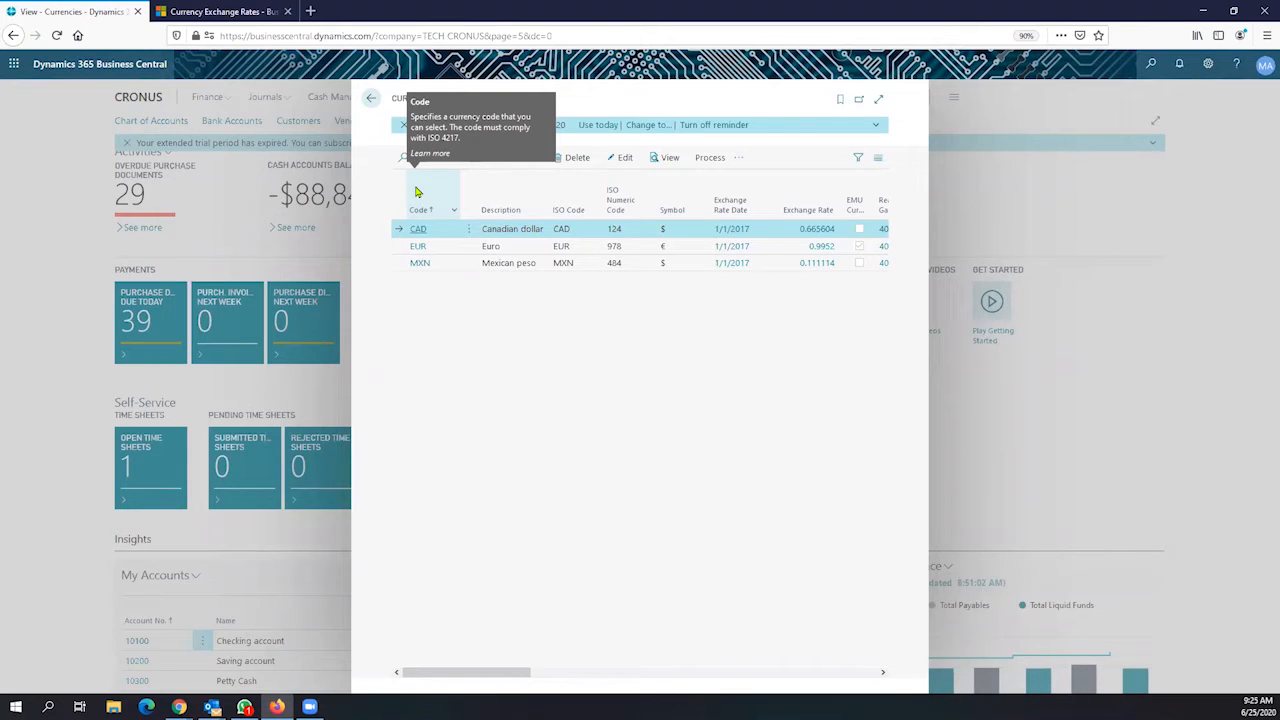
left_click(370, 97)
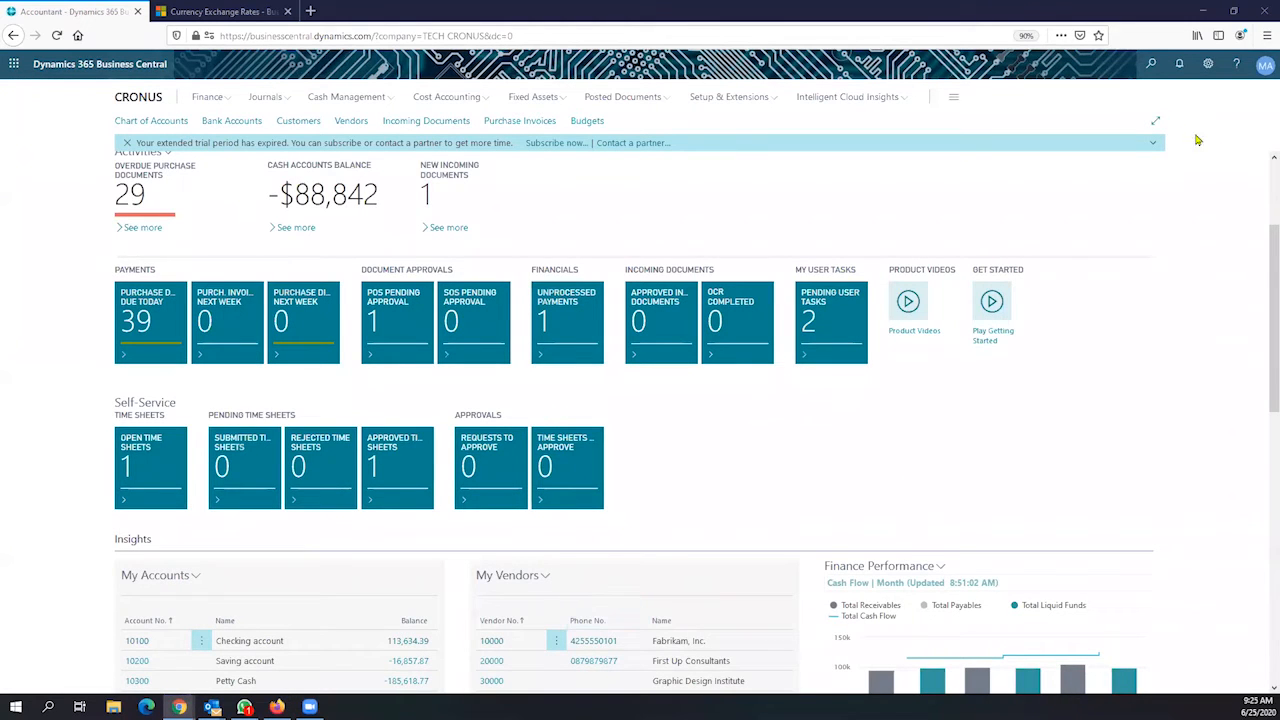
Search 'customer', open the Customers list, and open customer C00020 International Company
left_click(1150, 66)
type("customer")
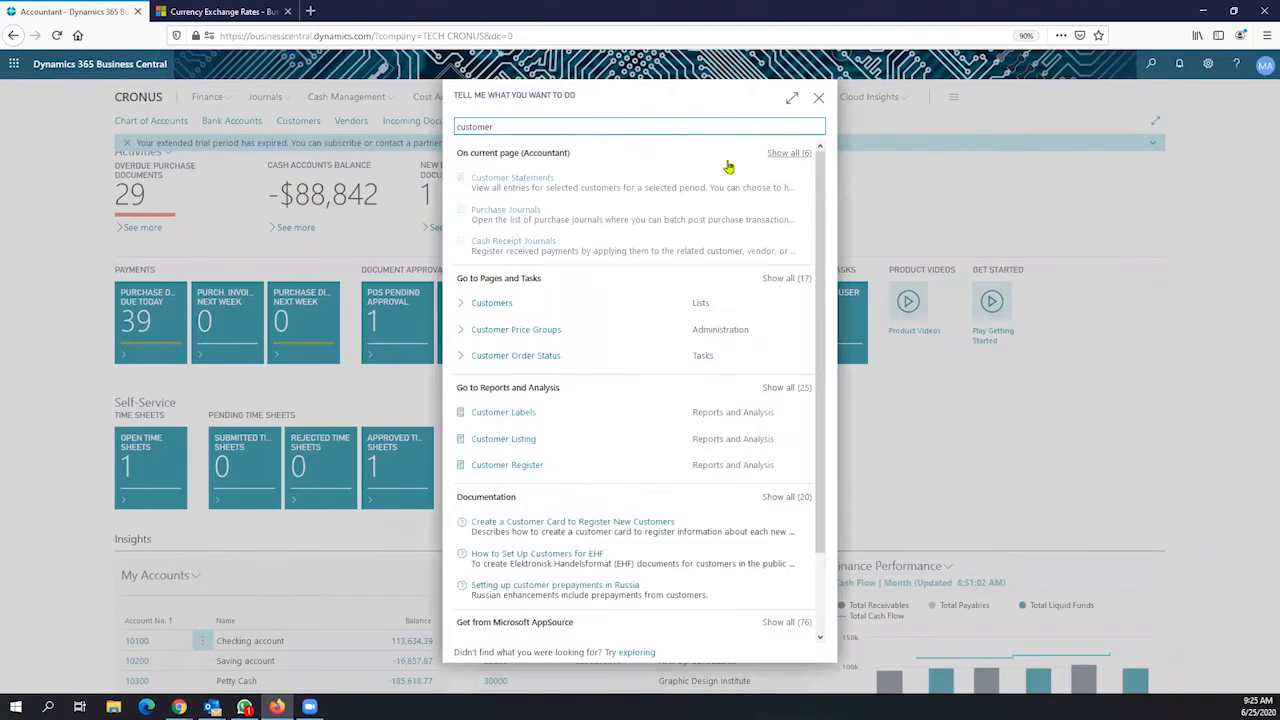
left_click(525, 303)
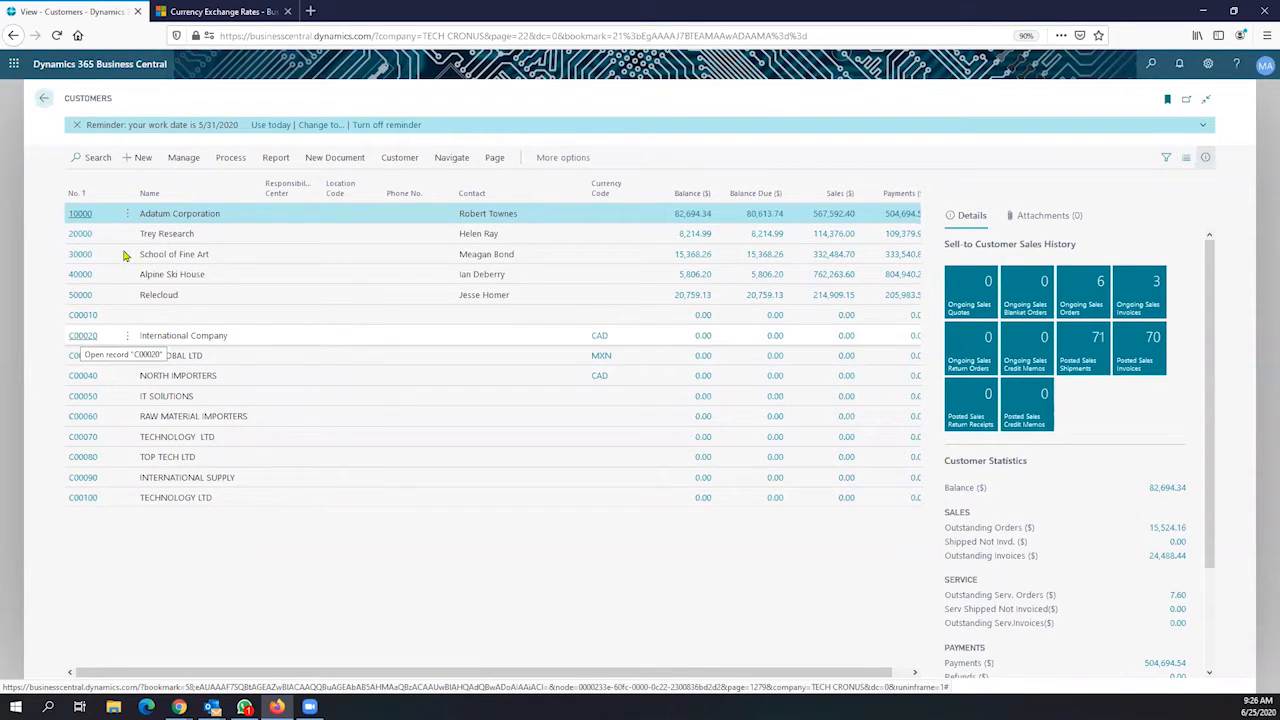
left_click_drag(113, 98, 68, 103)
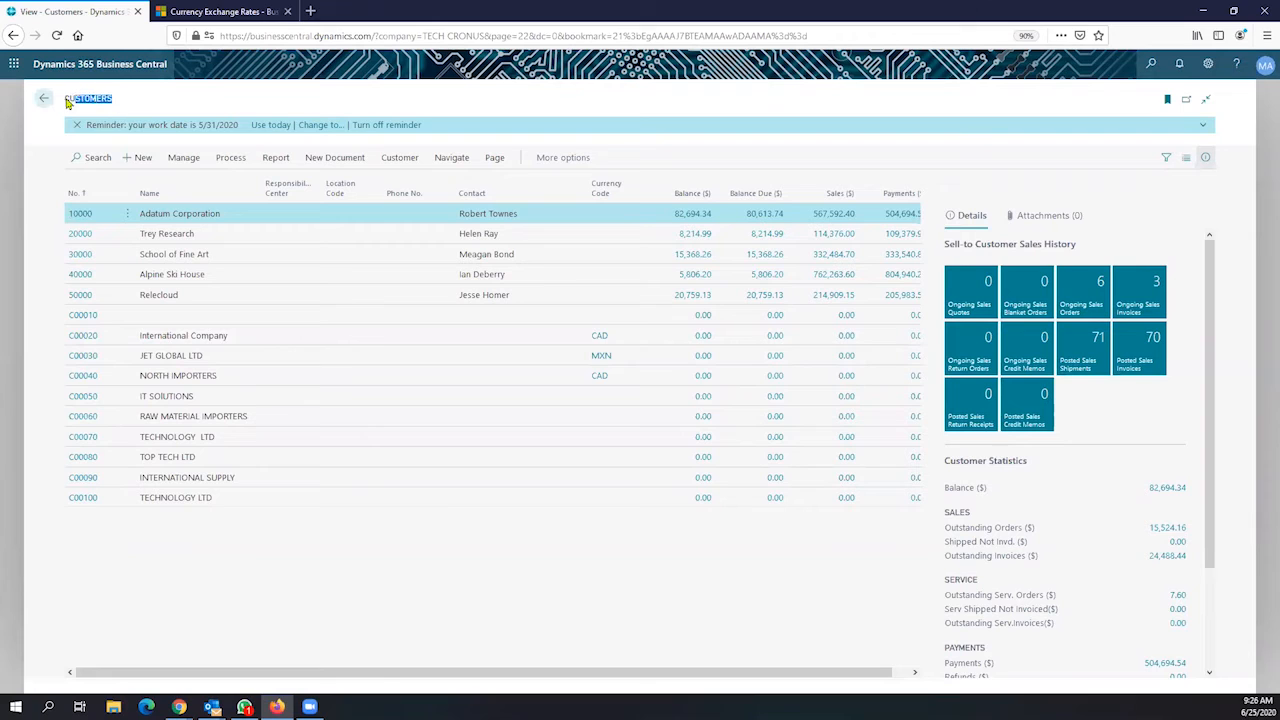
left_click(81, 343)
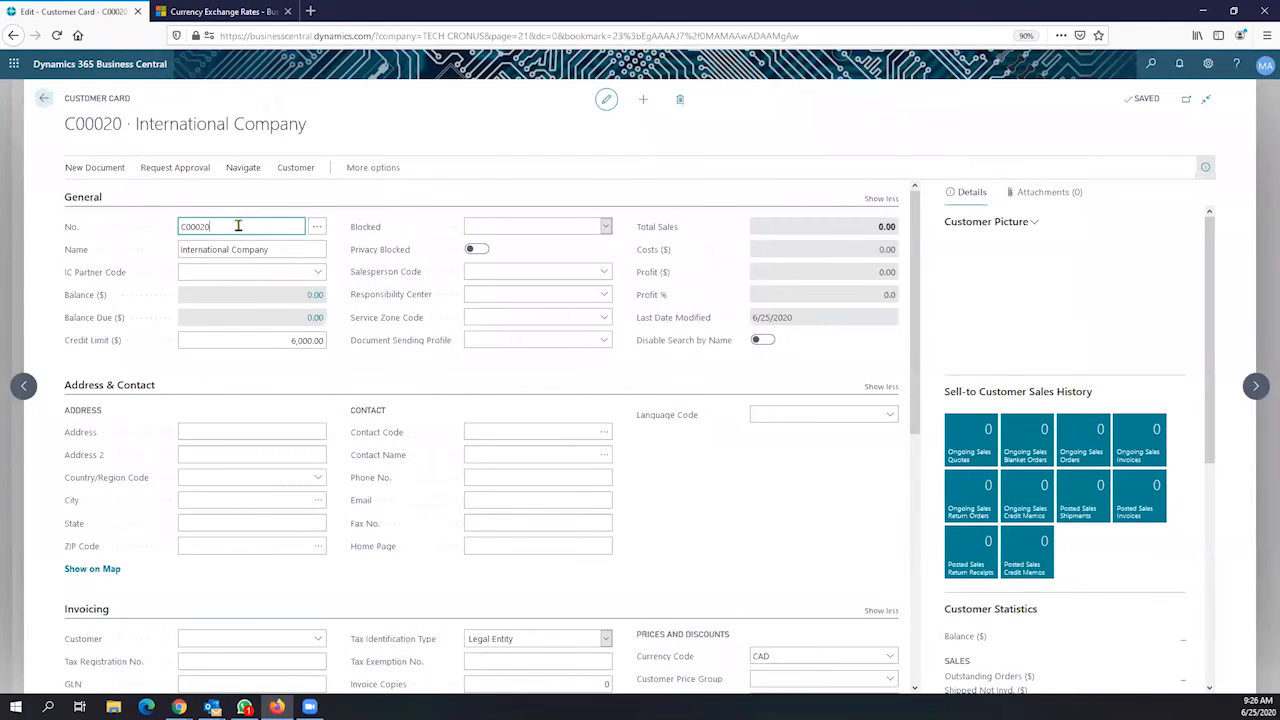
Review the C00020 card's customer number, name and total sales amount
double_click(231, 234)
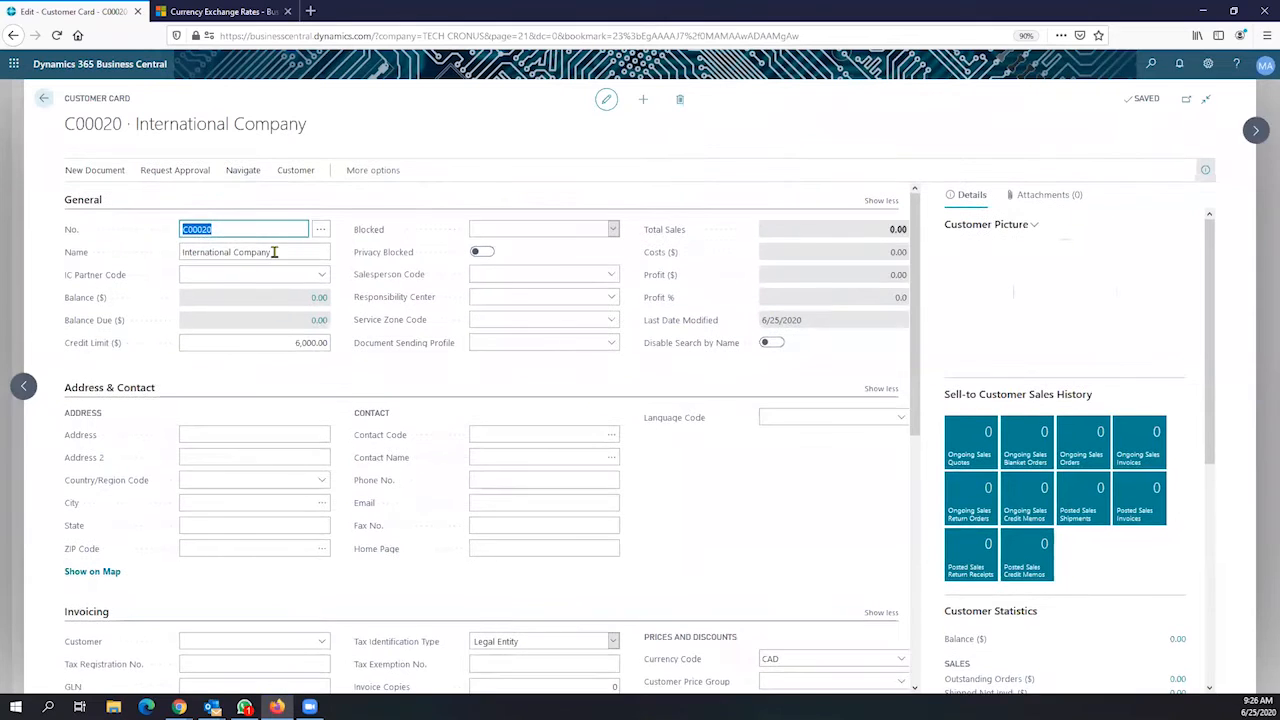
left_click_drag(275, 260, 184, 254)
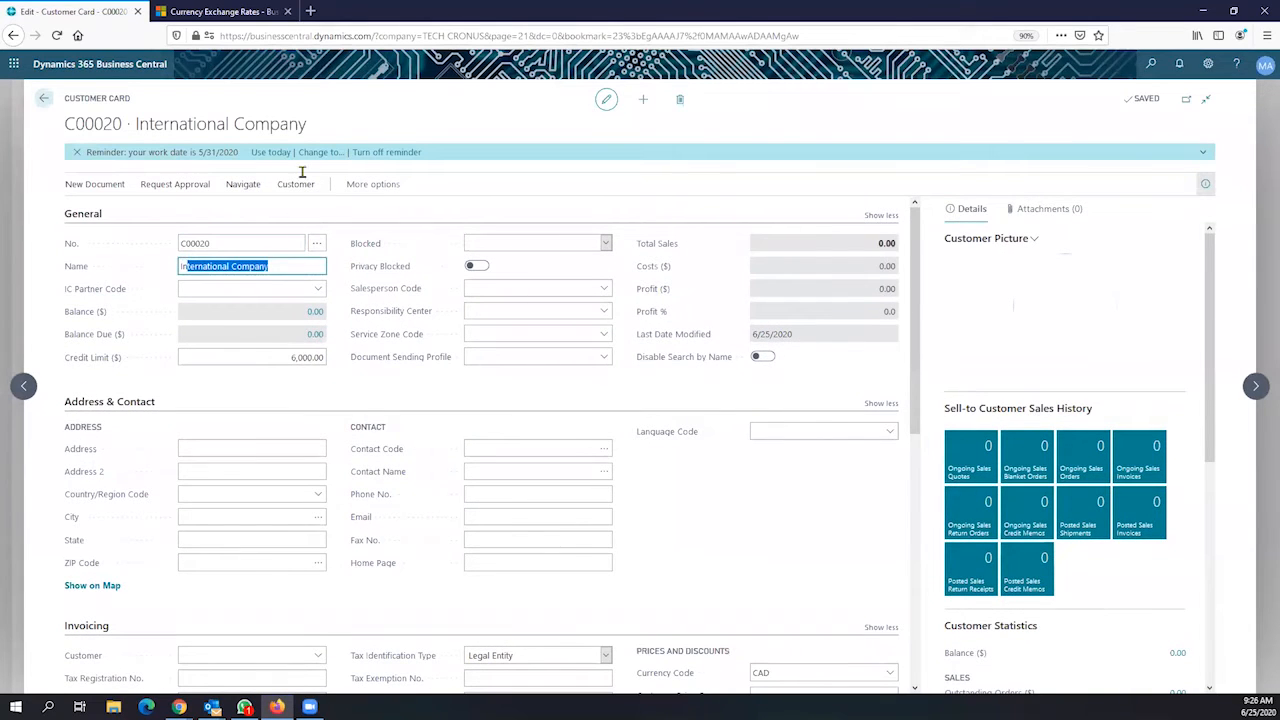
left_click(270, 152)
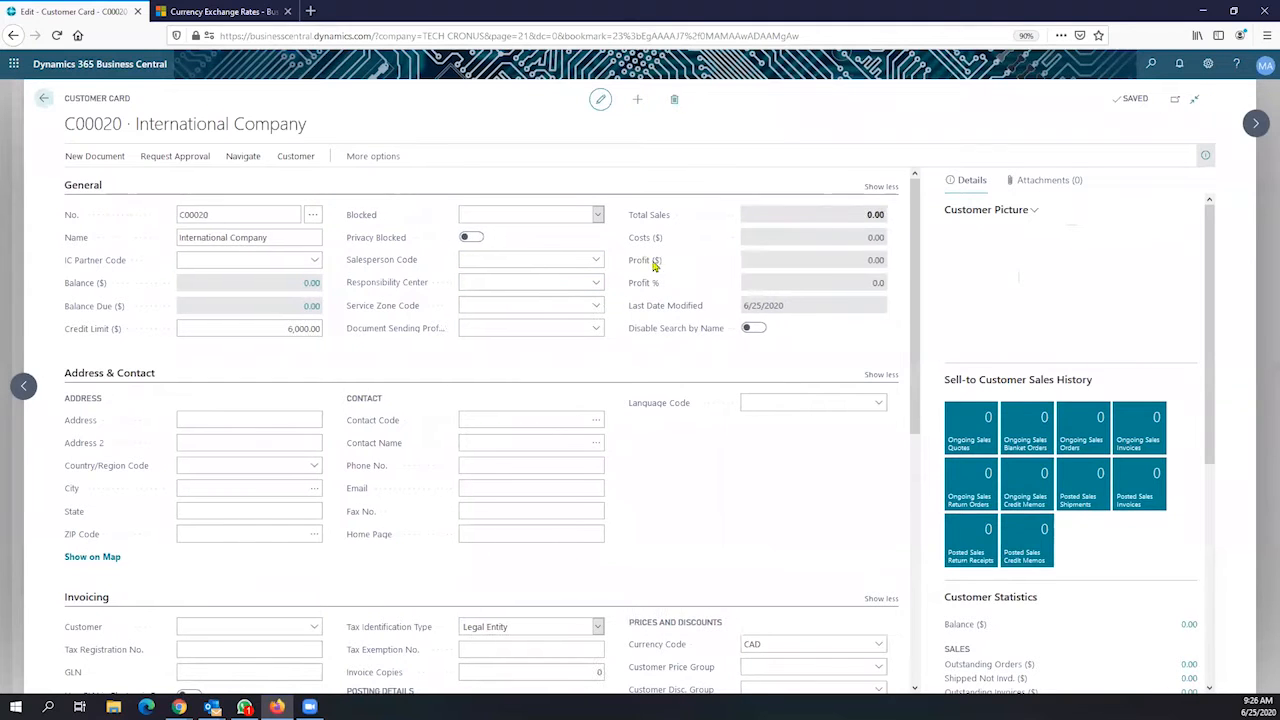
left_click(888, 214)
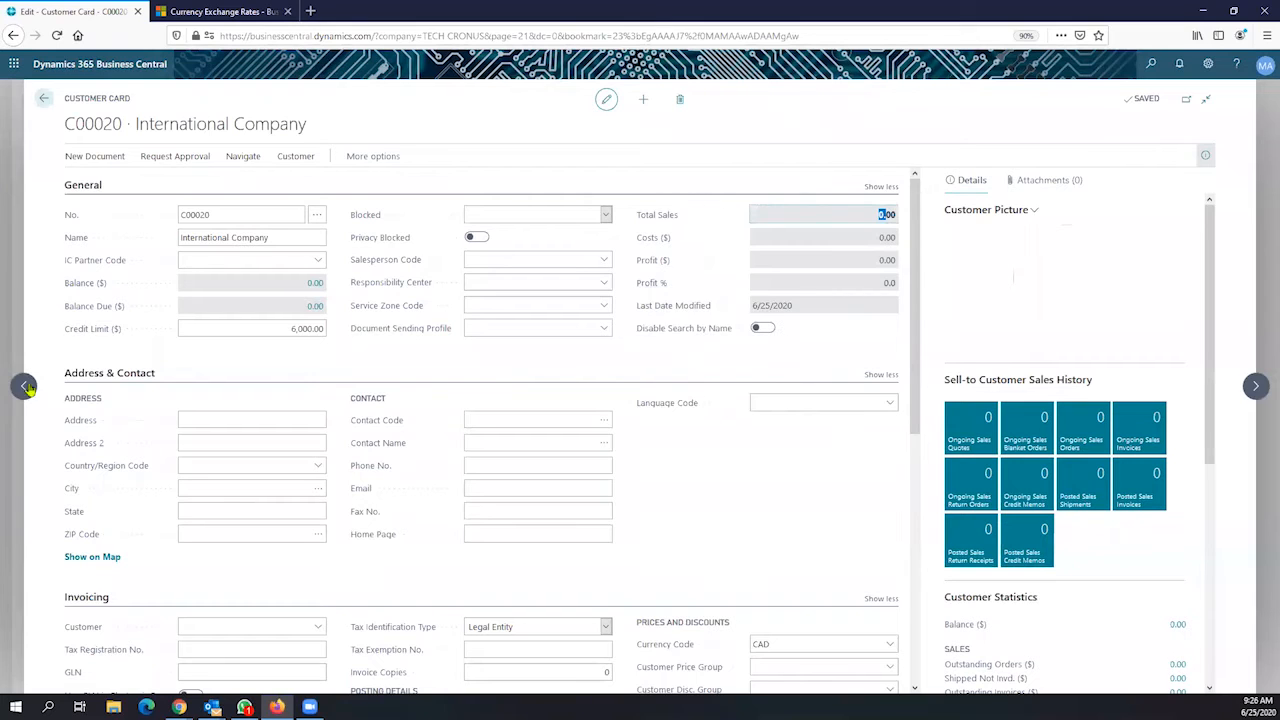
left_click(526, 328)
scroll(543, 329, "down", 5)
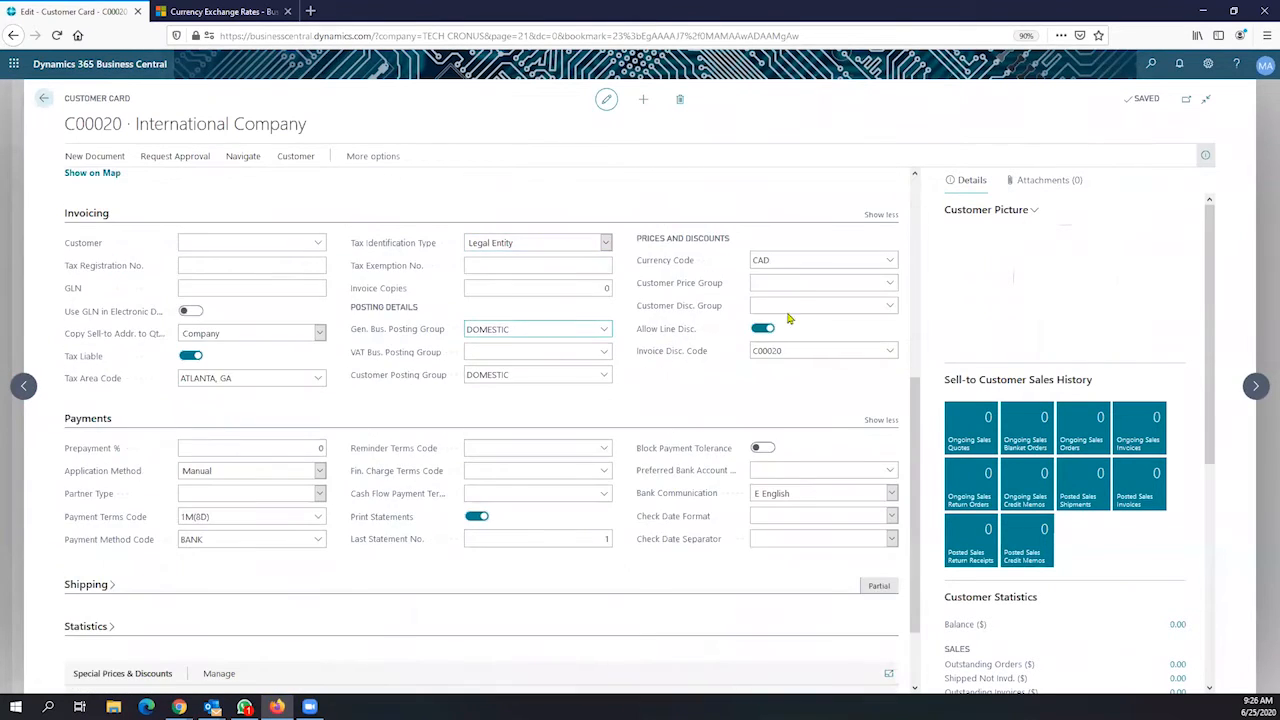
Check Currency Code CAD and Tax Area ATLANTA, GA unchanged, then return to the Customers list
left_click(788, 261)
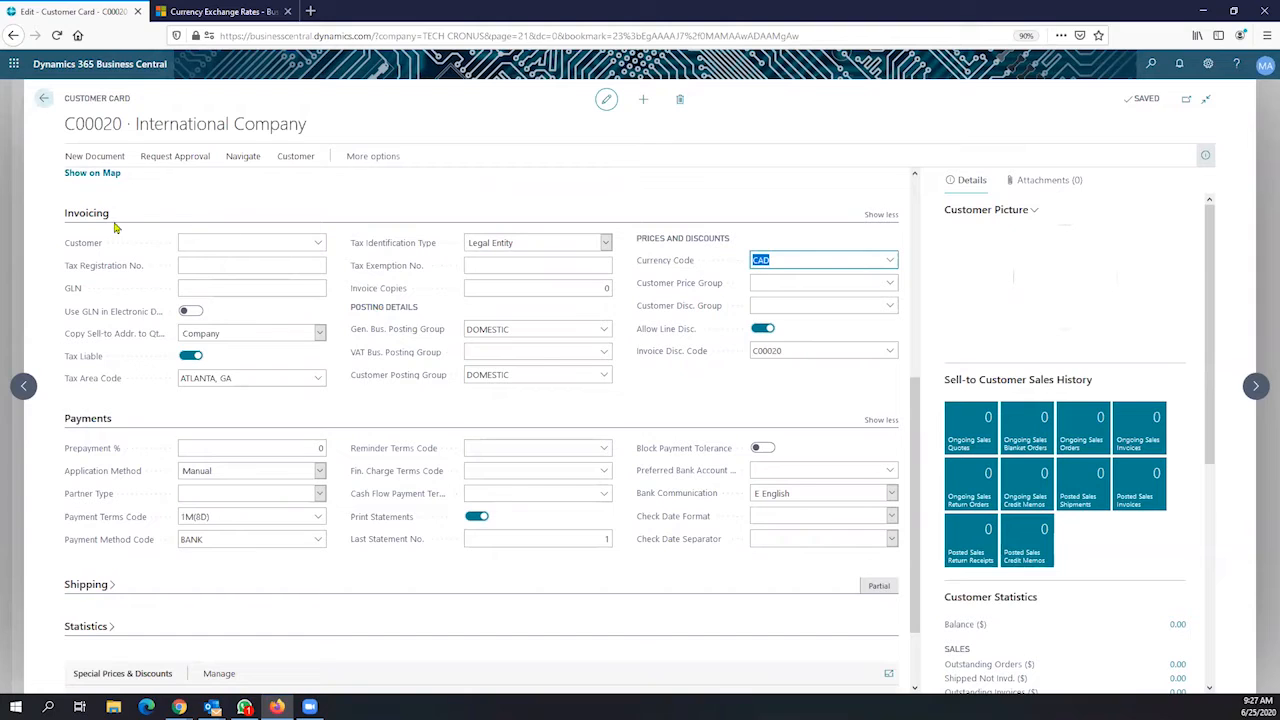
left_click(251, 378)
left_click_drag(251, 378, 157, 370)
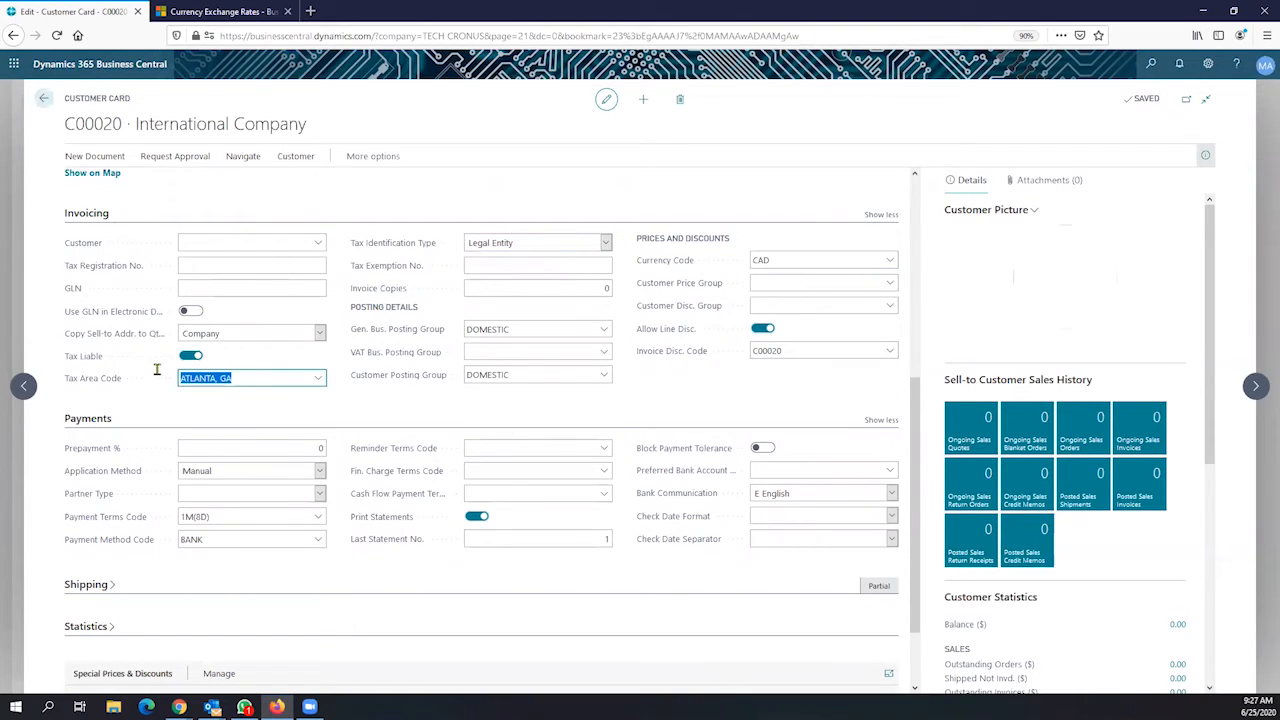
left_click(240, 378)
left_click(890, 264)
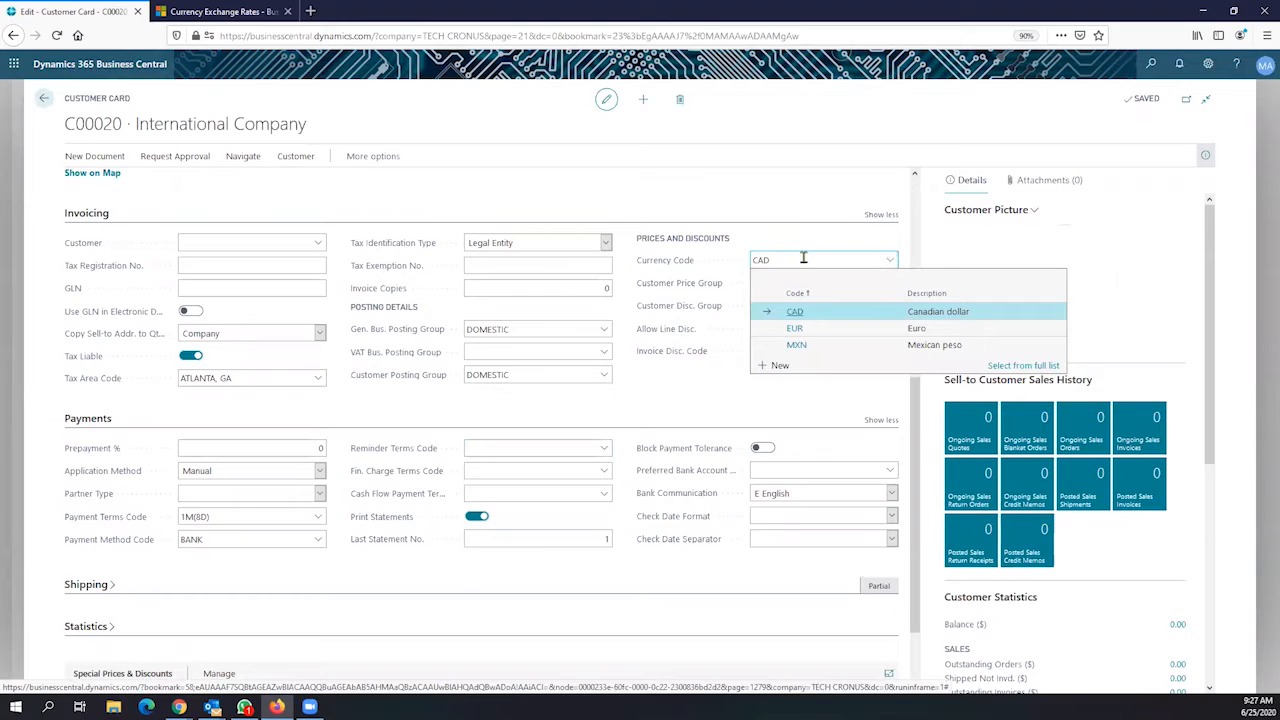
left_click_drag(803, 258, 740, 255)
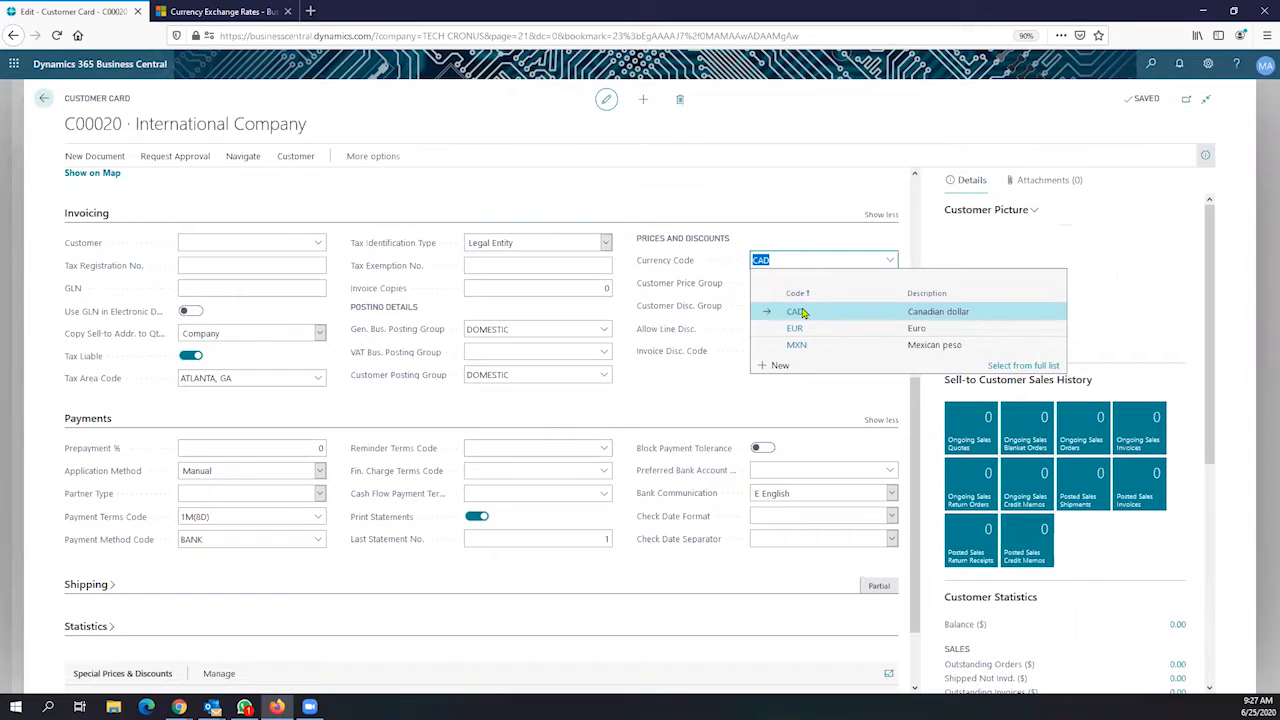
left_click(686, 262)
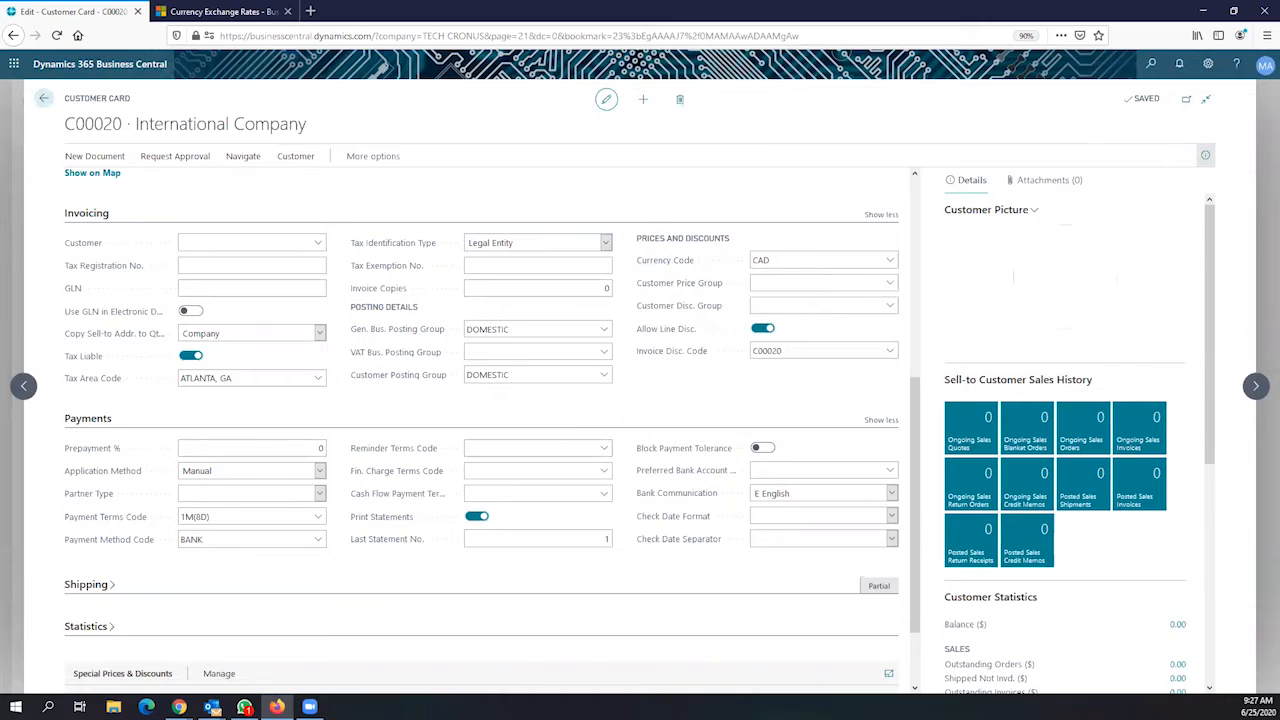
key("alt+Tab")
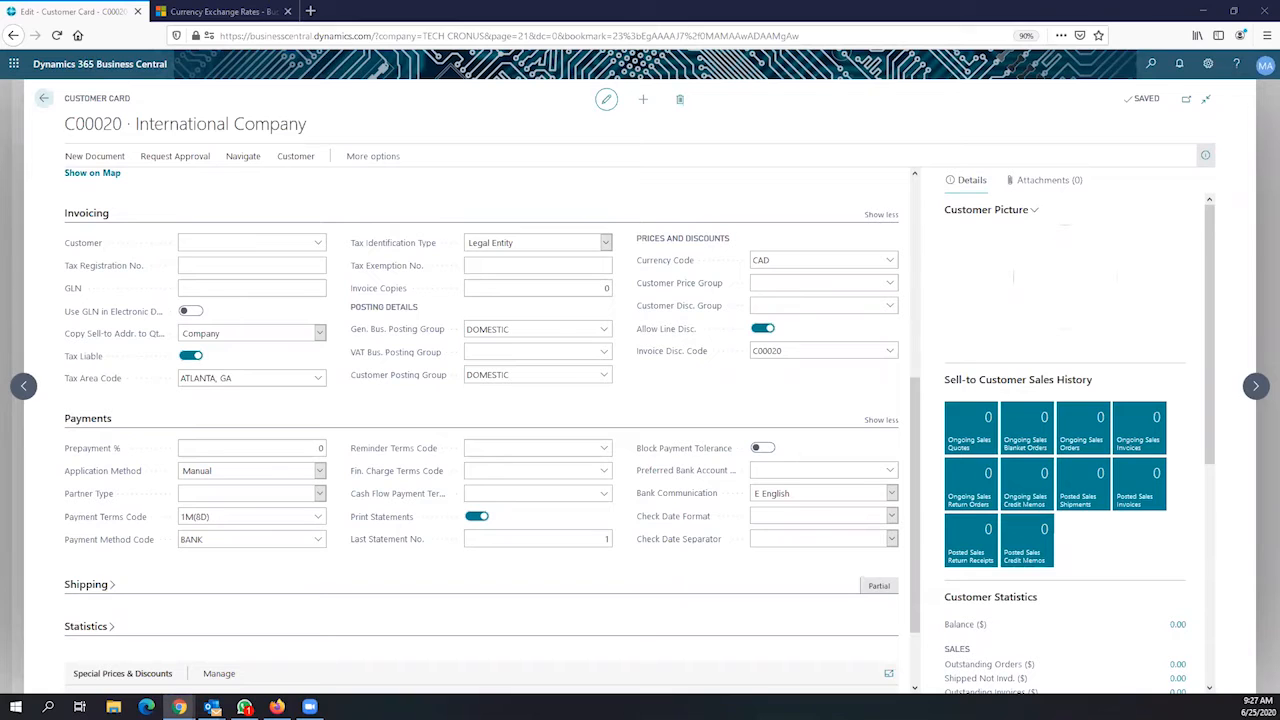
left_click(44, 103)
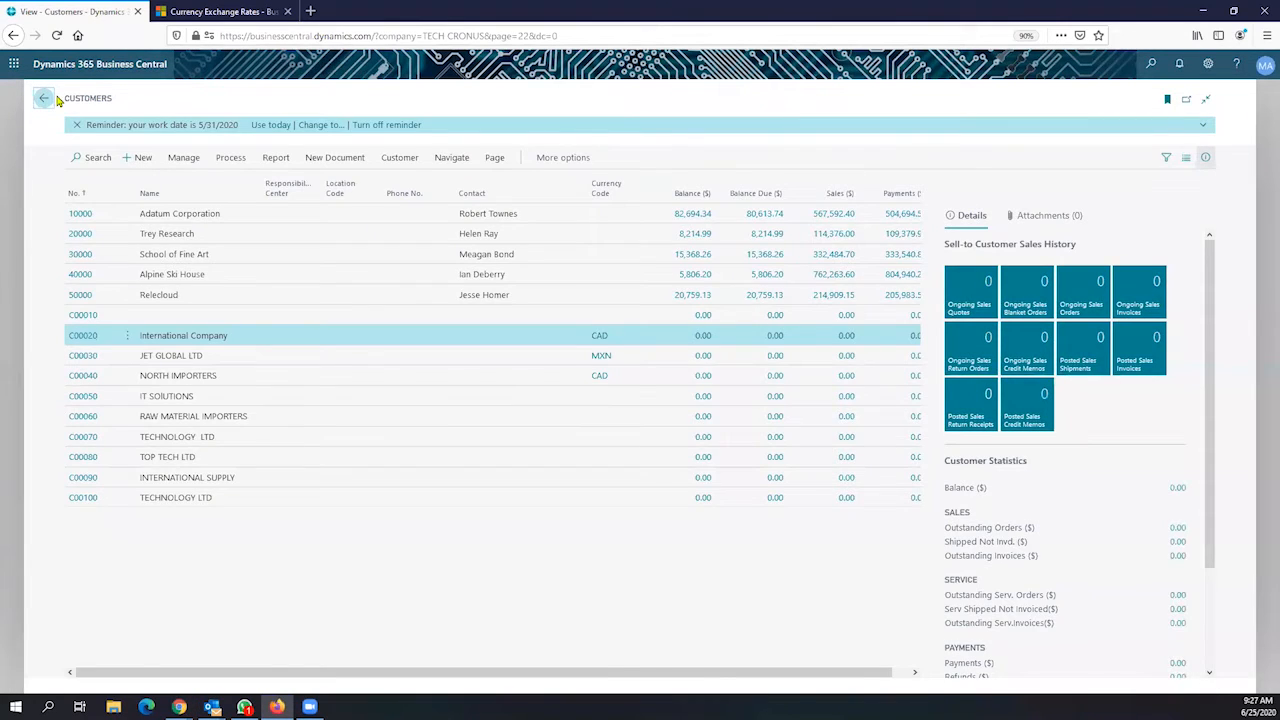
From the home page, search 'bank' and open the Bank Accounts list
left_click(45, 98)
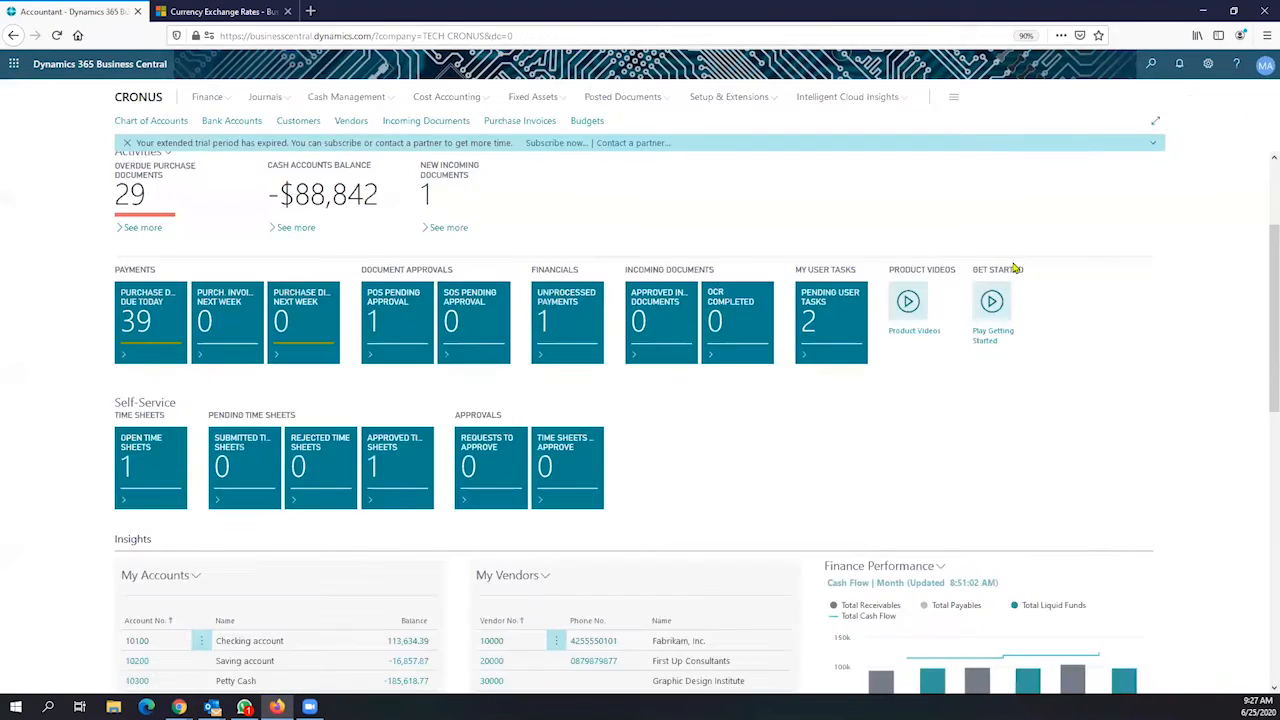
left_click(1150, 66)
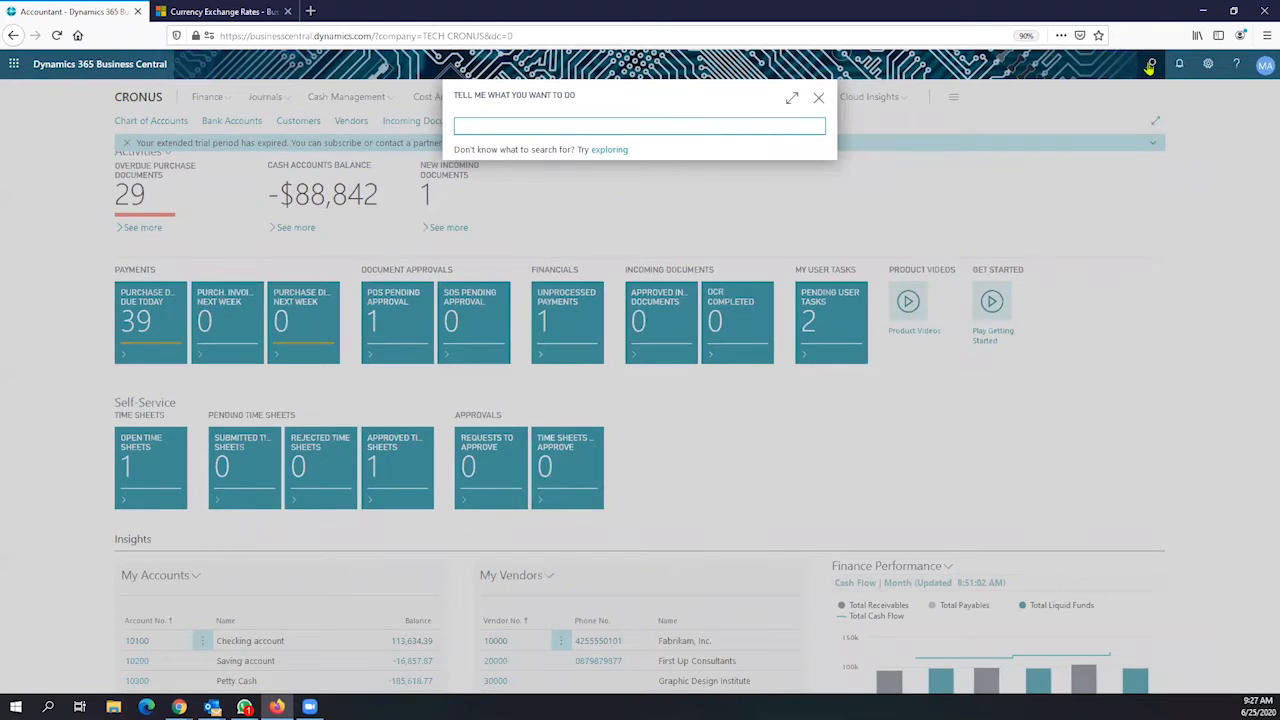
type("bank")
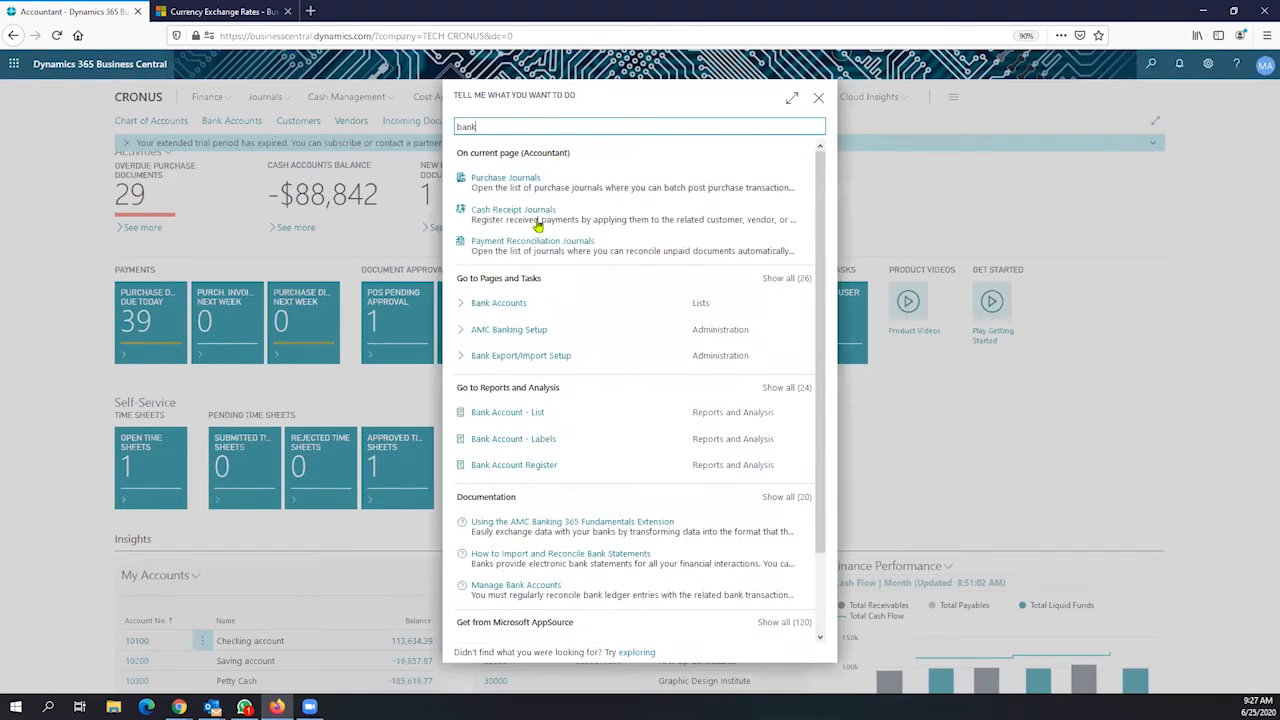
left_click(511, 309)
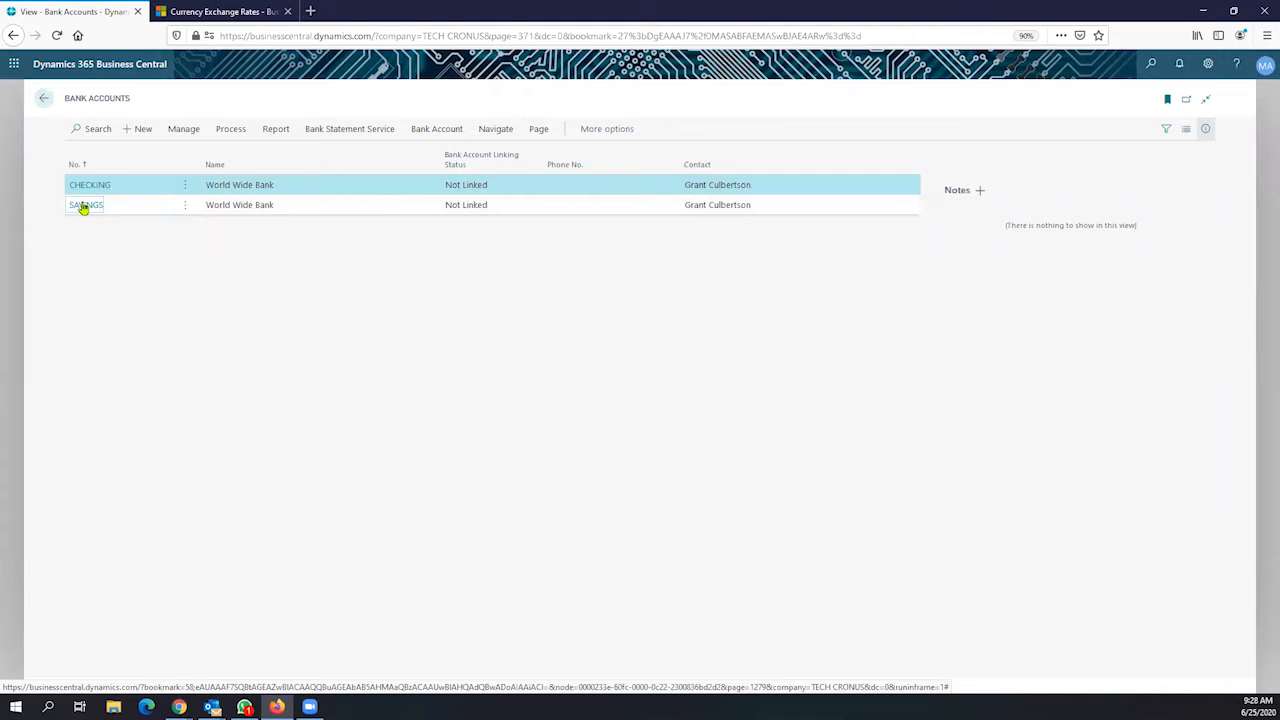
Open the SAVINGS World Wide Bank card and view its currency codes, leaving Currency Code blank
left_click(85, 206)
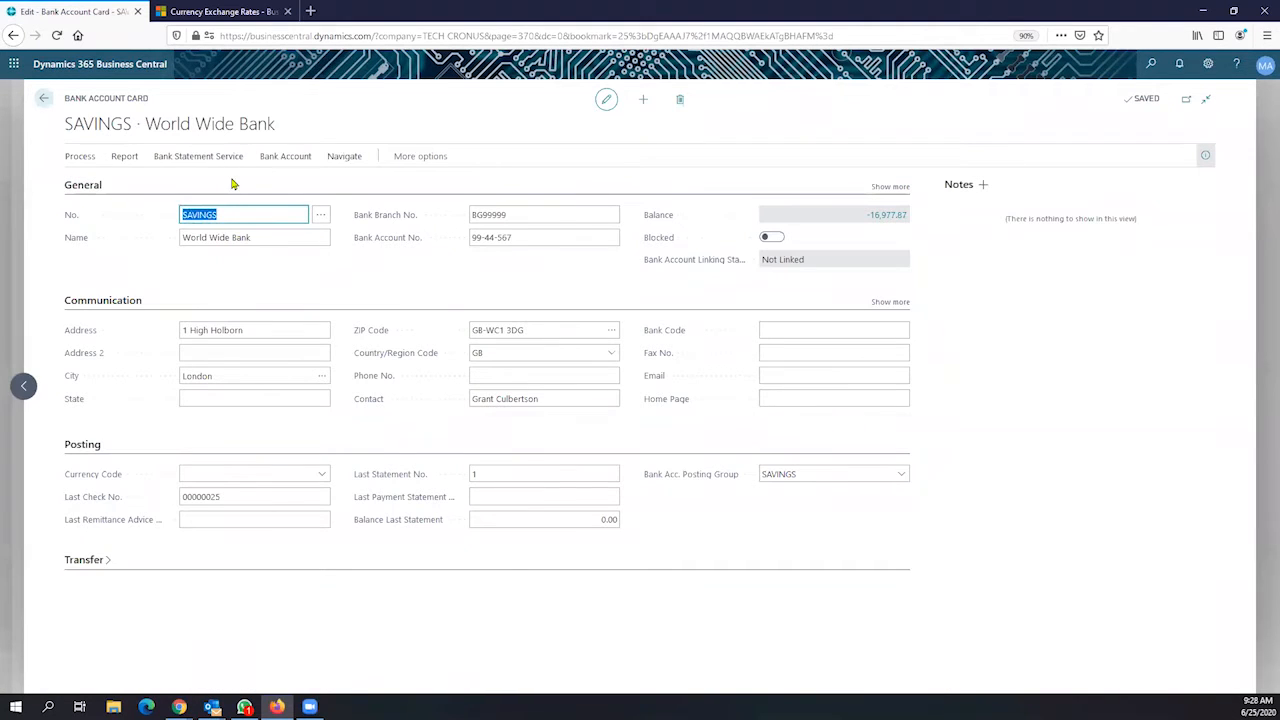
left_click_drag(280, 130, 149, 94)
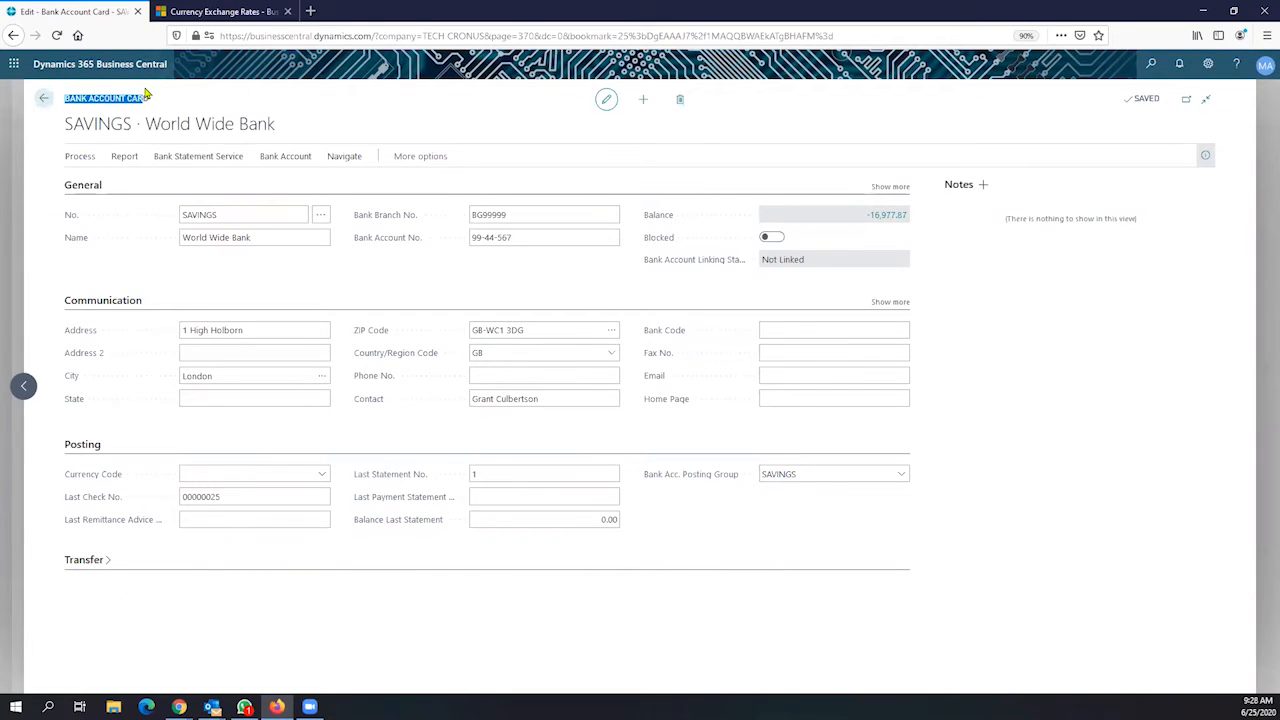
left_click(227, 472)
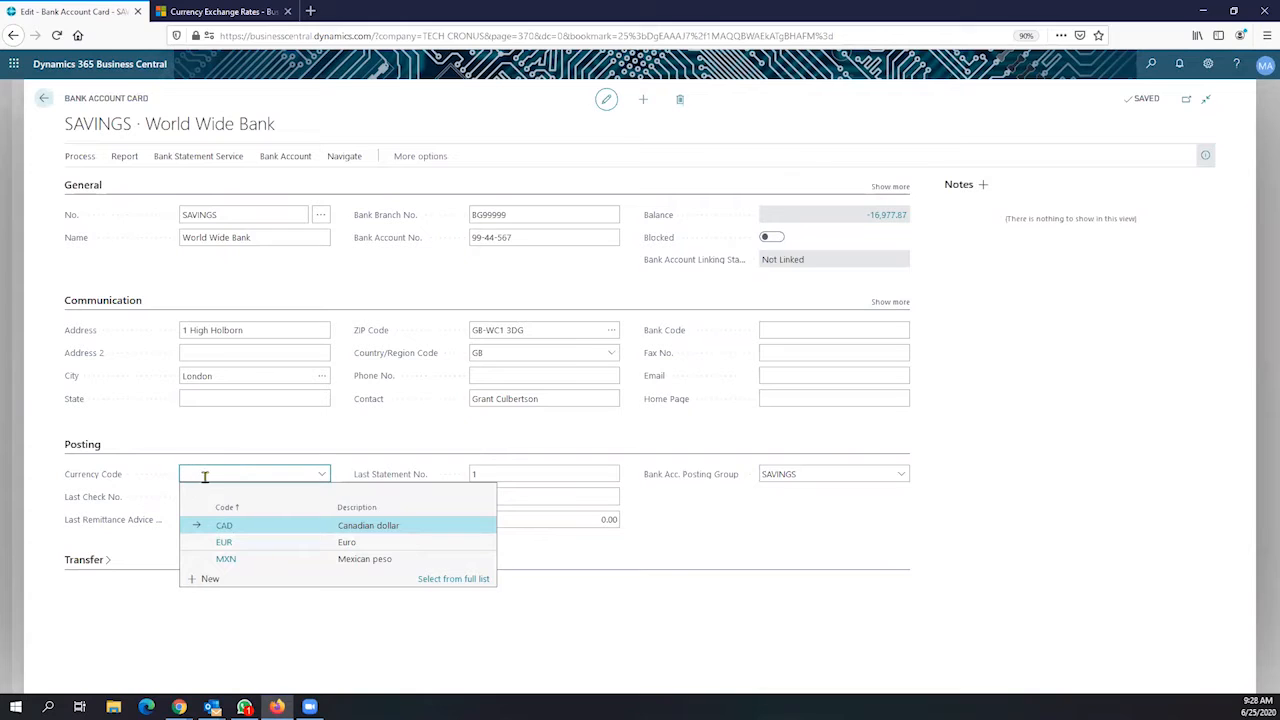
left_click(313, 450)
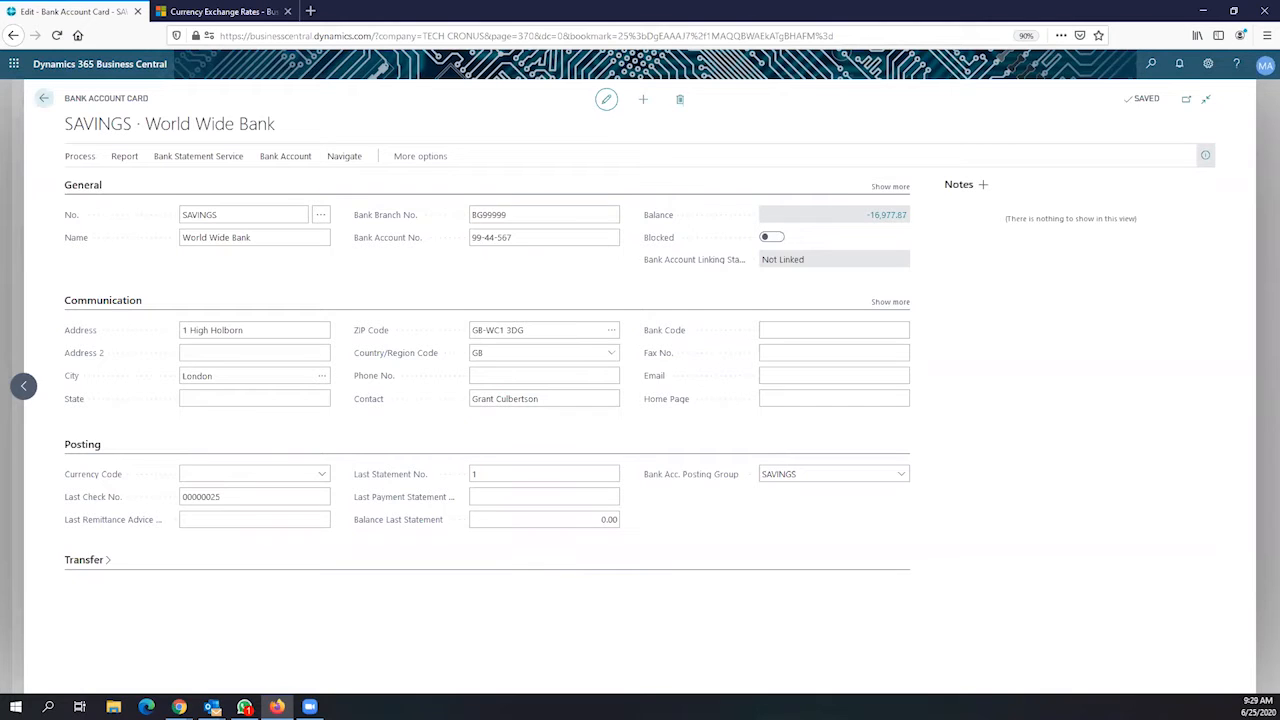
Leave the SAVINGS account's Currency Code blank and go back to the Bank Accounts list
key("alt+Tab")
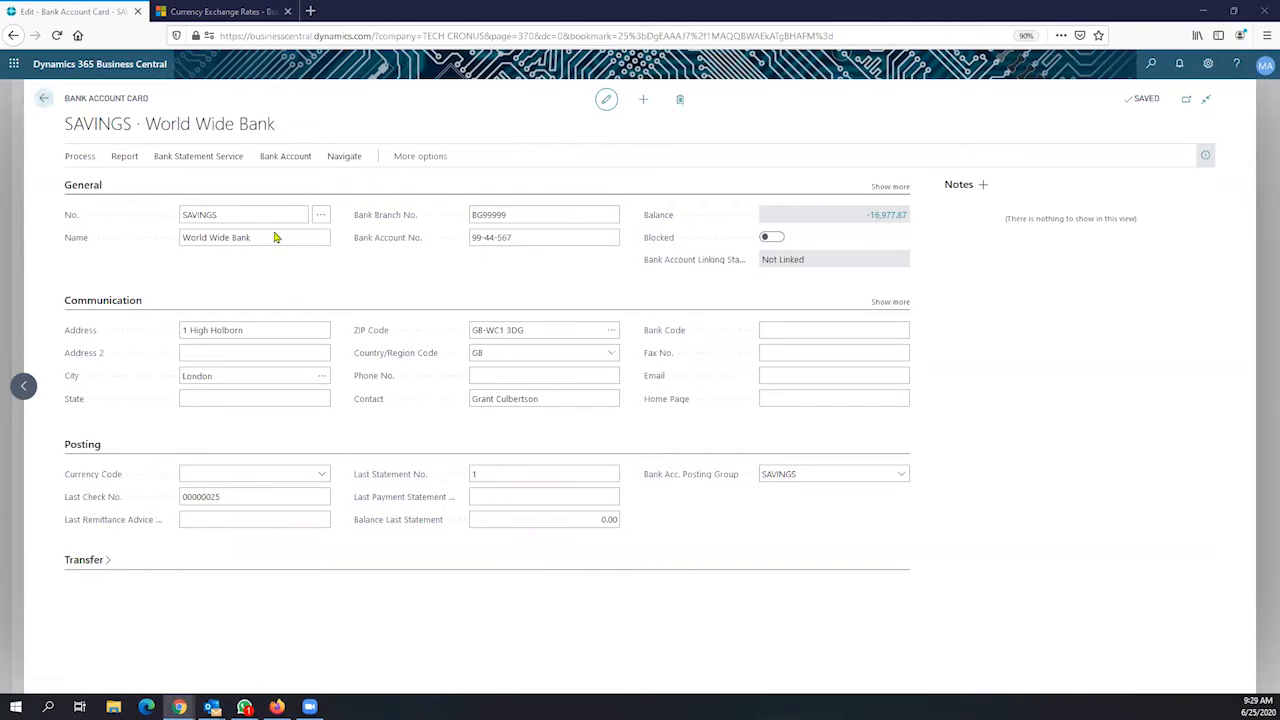
left_click(254, 476)
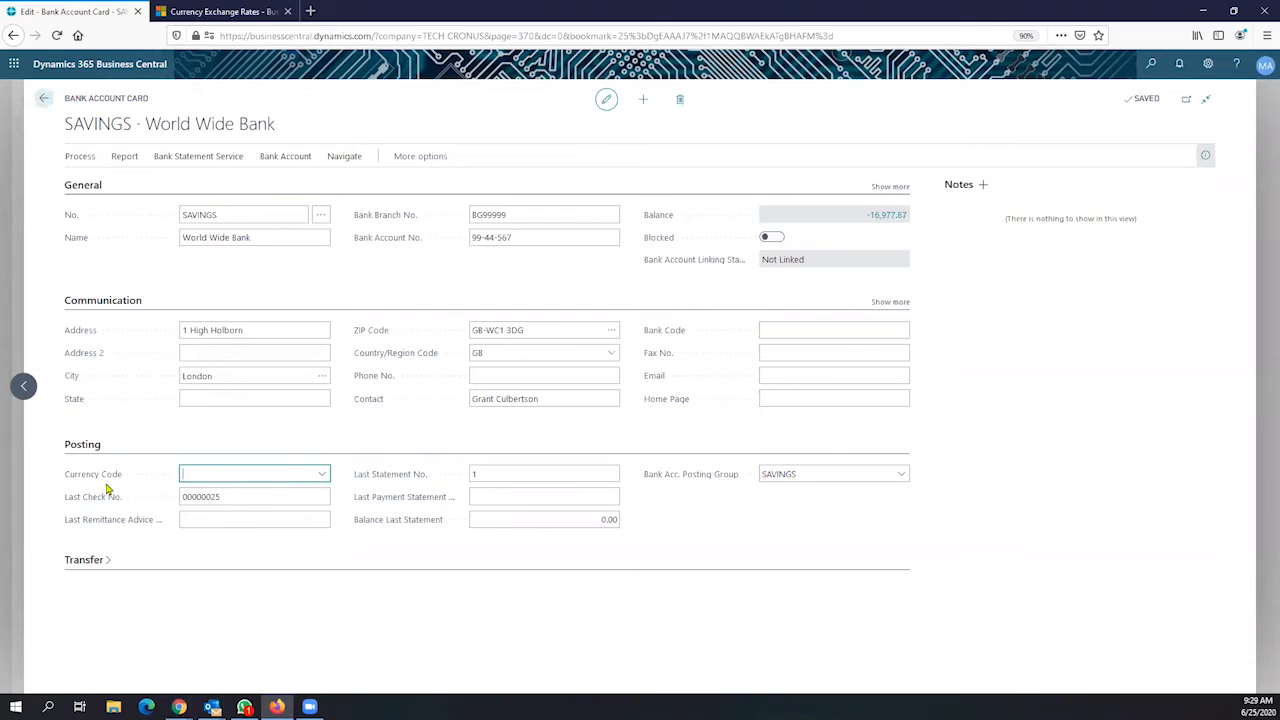
mouse_move(111, 483)
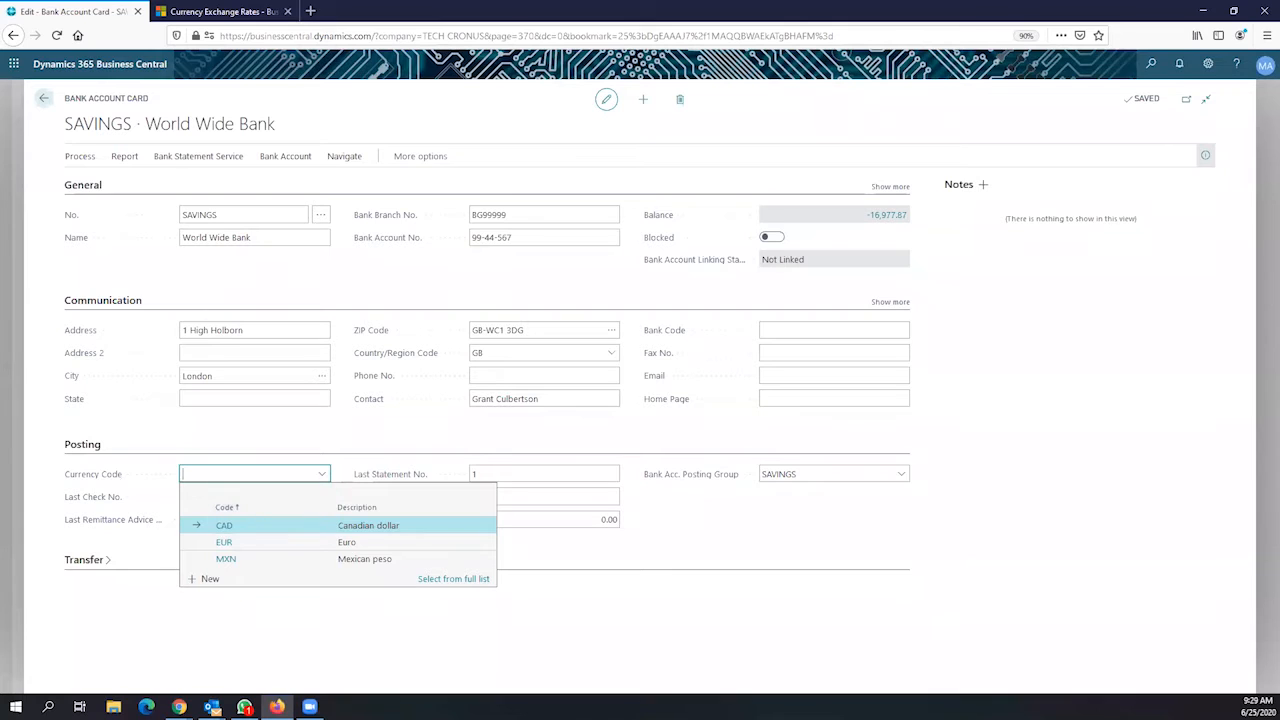
key("alt+Tab")
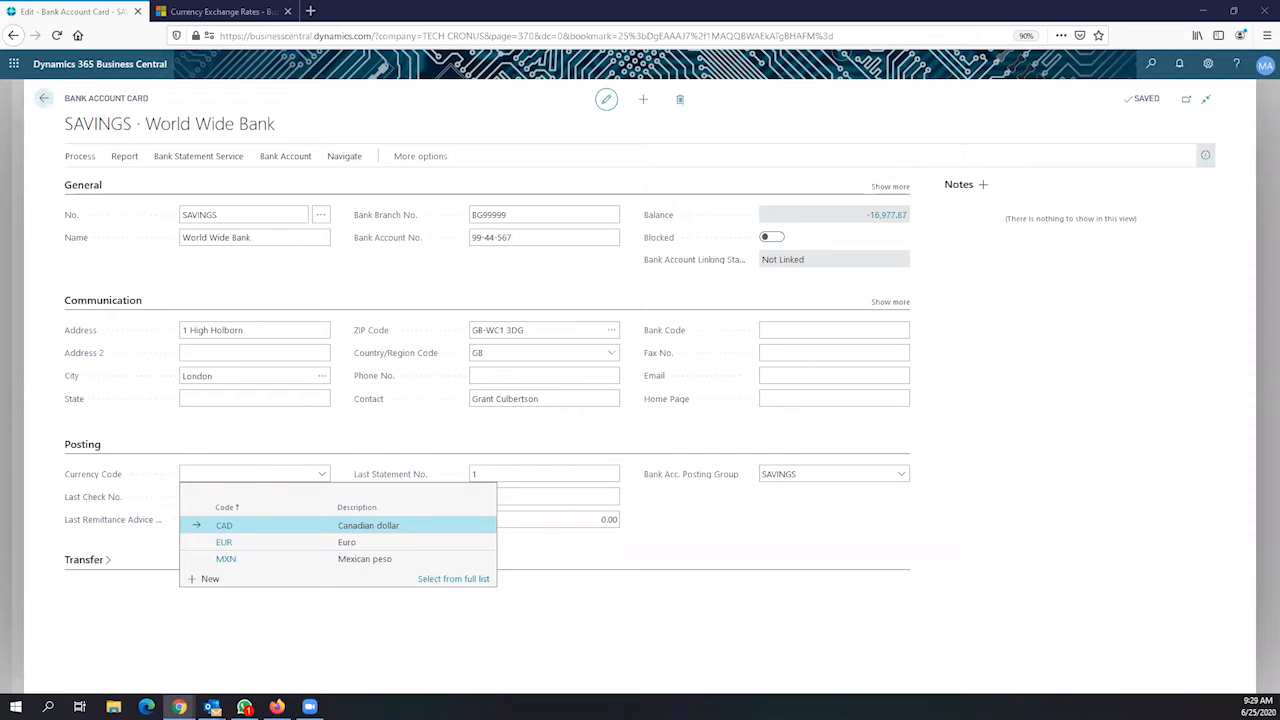
left_click(45, 99)
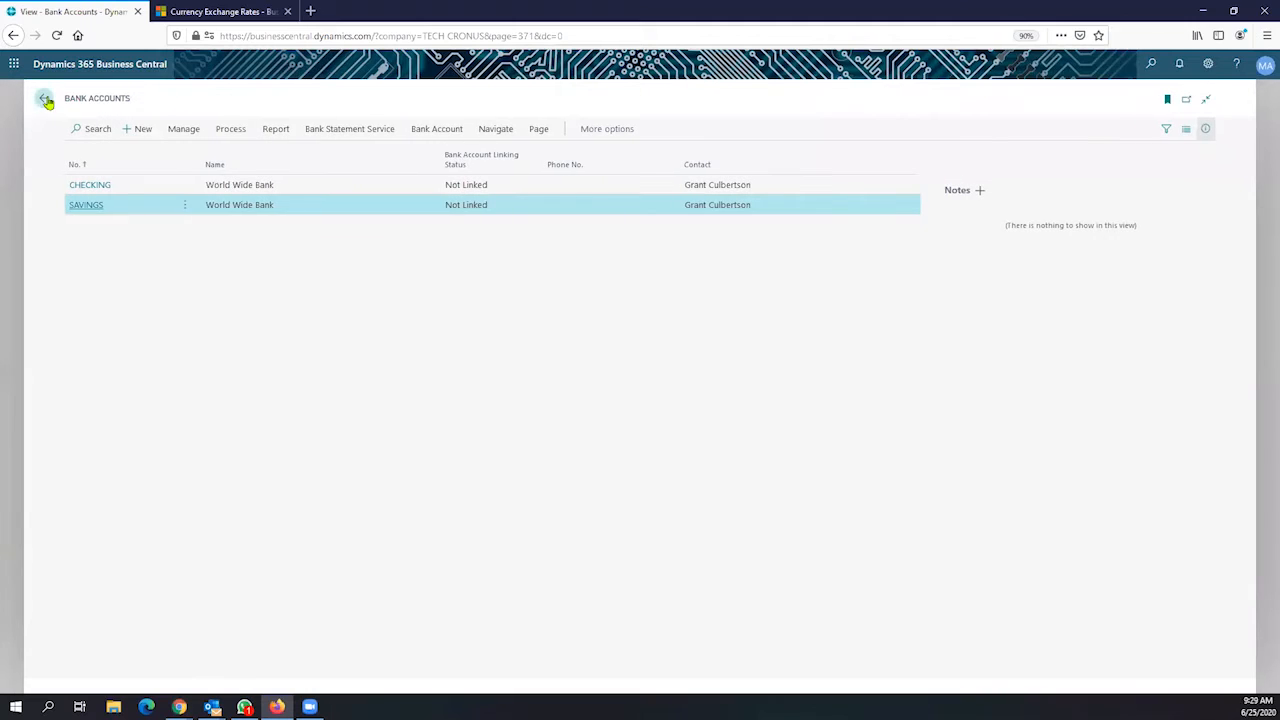
From the Role Center, search Tell Me for 'vendor' and open the Vendors list
left_click(45, 99)
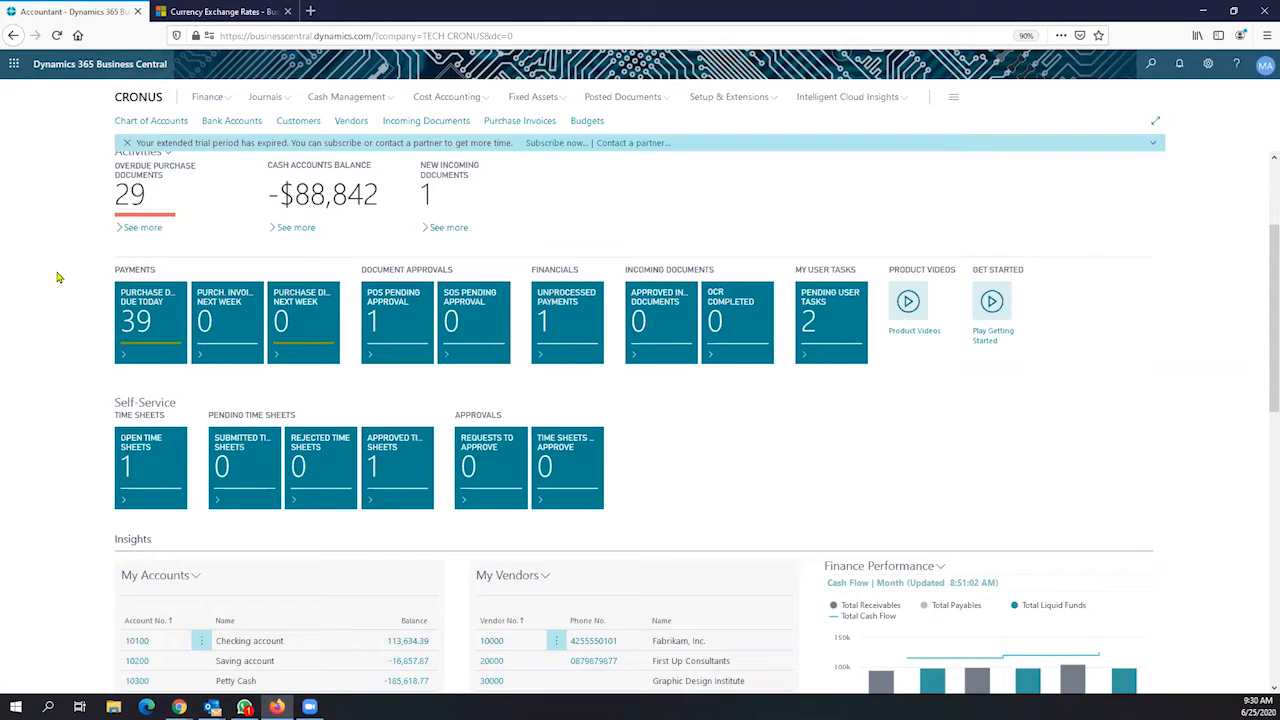
left_click(1147, 70)
type("purchase order")
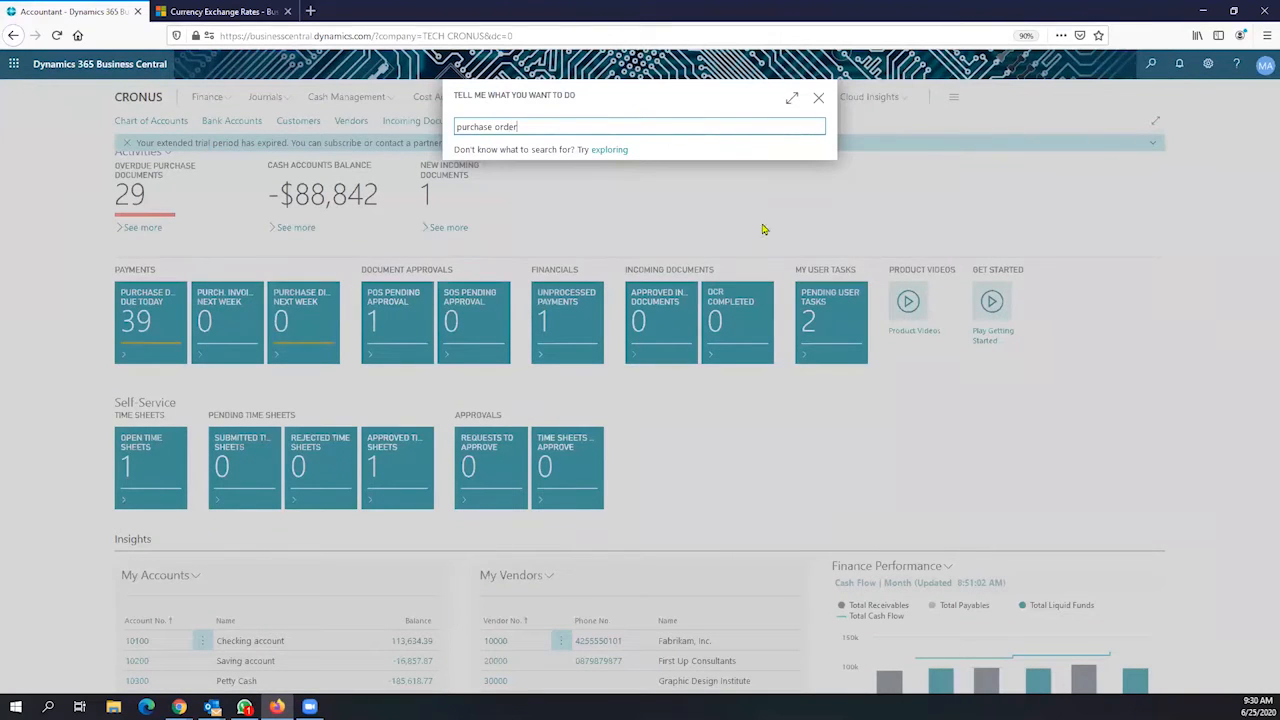
left_click(513, 186)
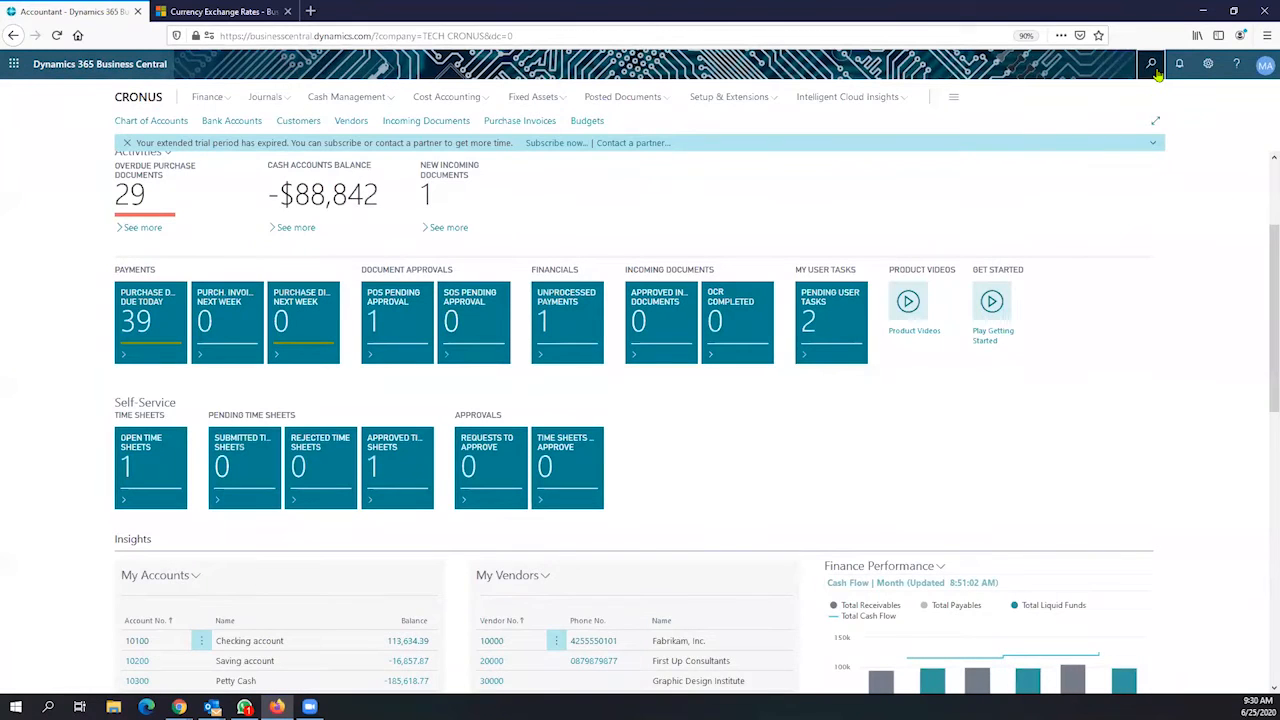
left_click(1153, 66)
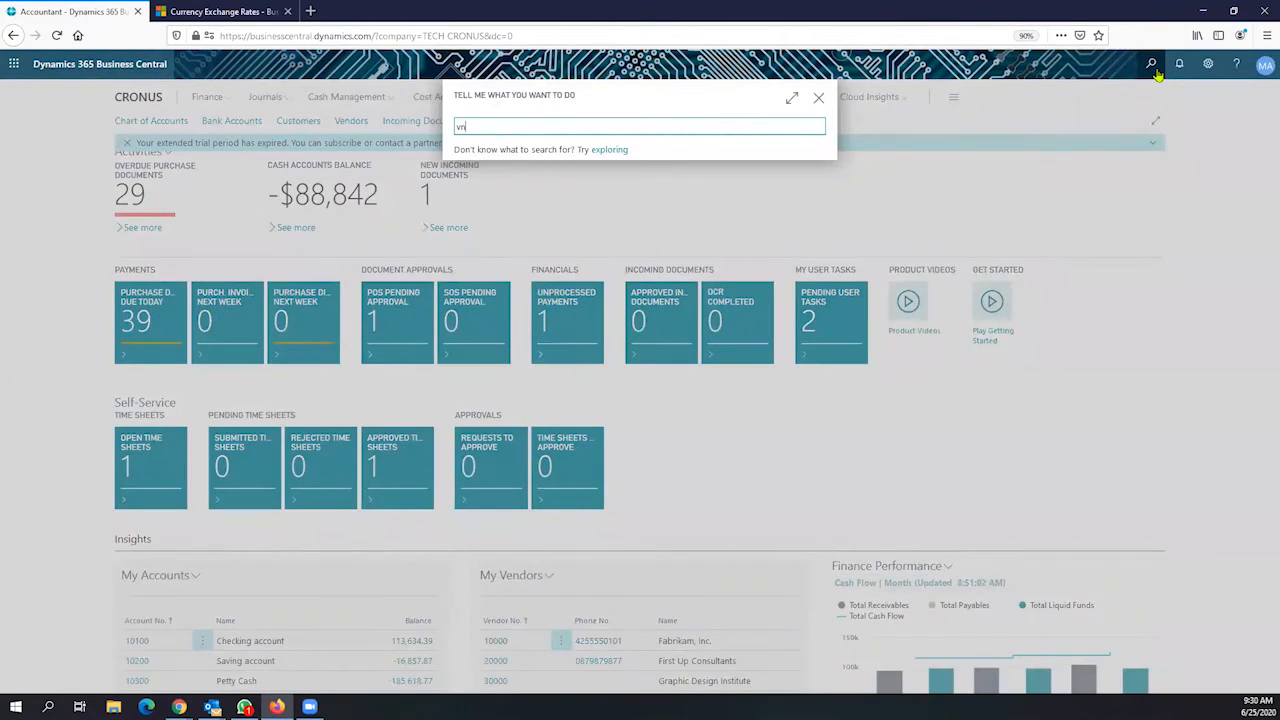
type("vndor")
key("BackSpace")
key("BackSpace")
key("BackSpace")
key("BackSpace")
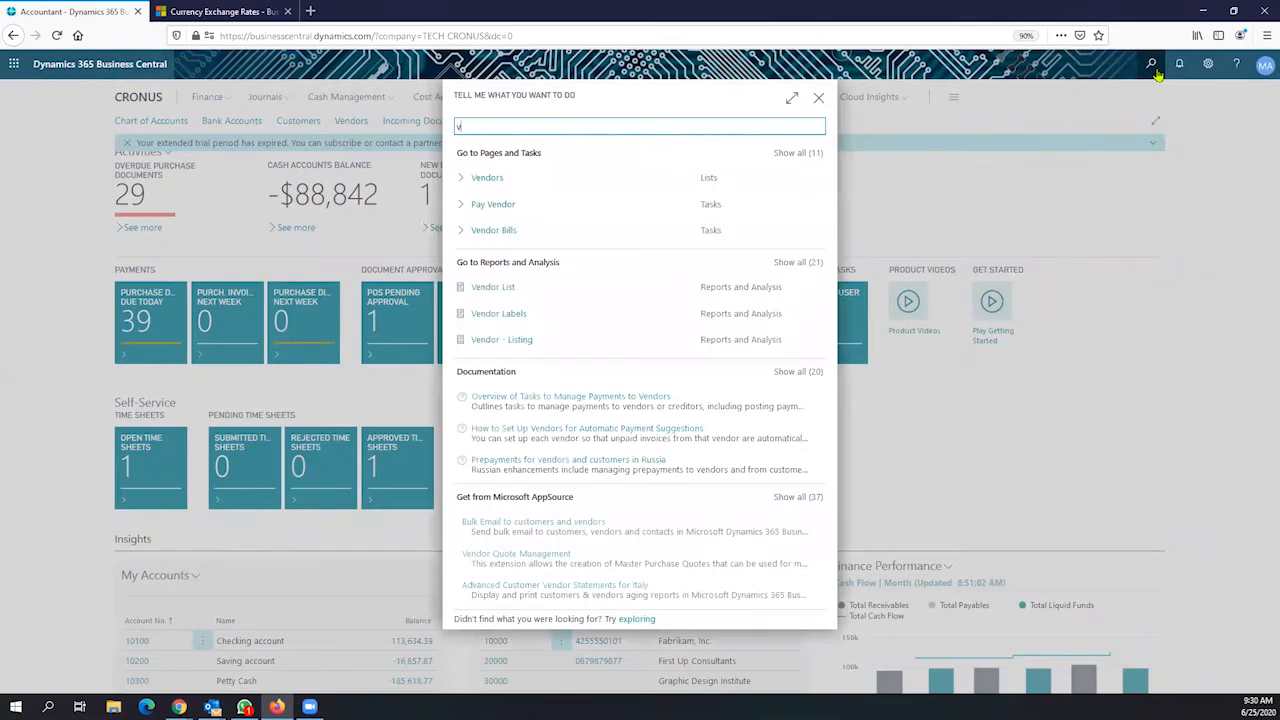
type("endor")
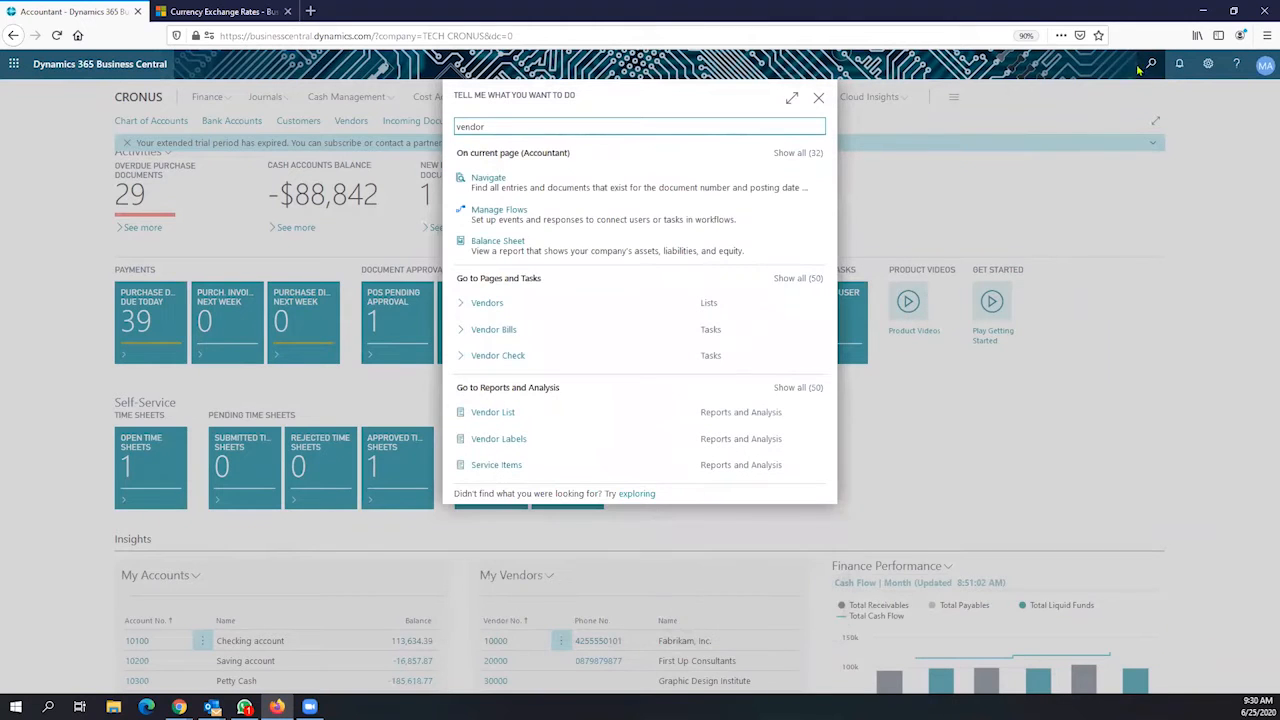
left_click(485, 302)
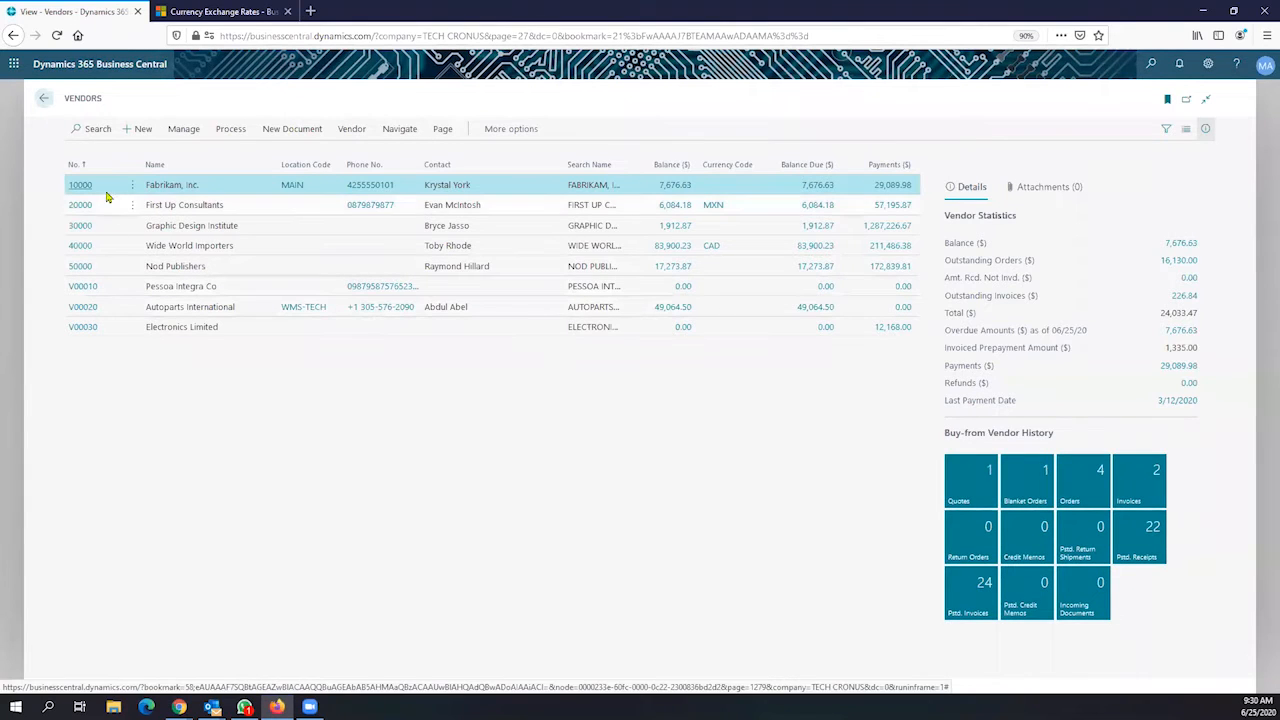
Close the Vendors list and go back to the CRONUS Accountant Role Center
left_click_drag(103, 100, 66, 100)
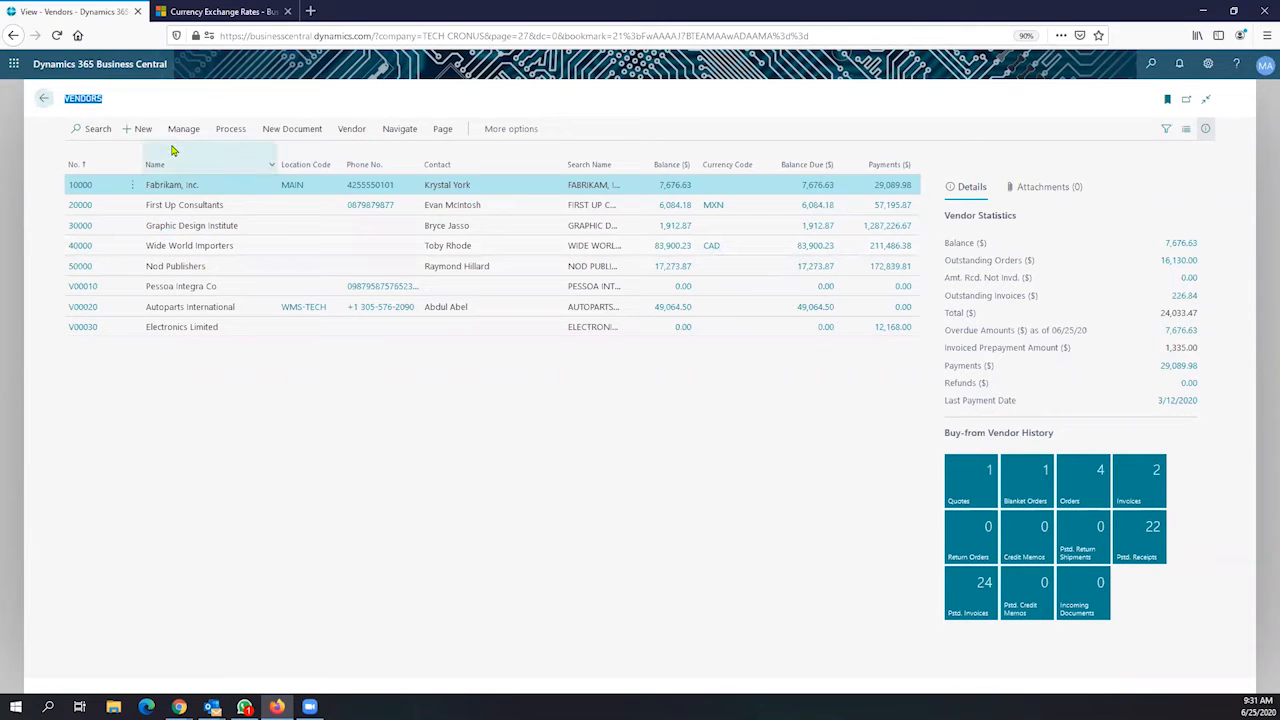
left_click(42, 102)
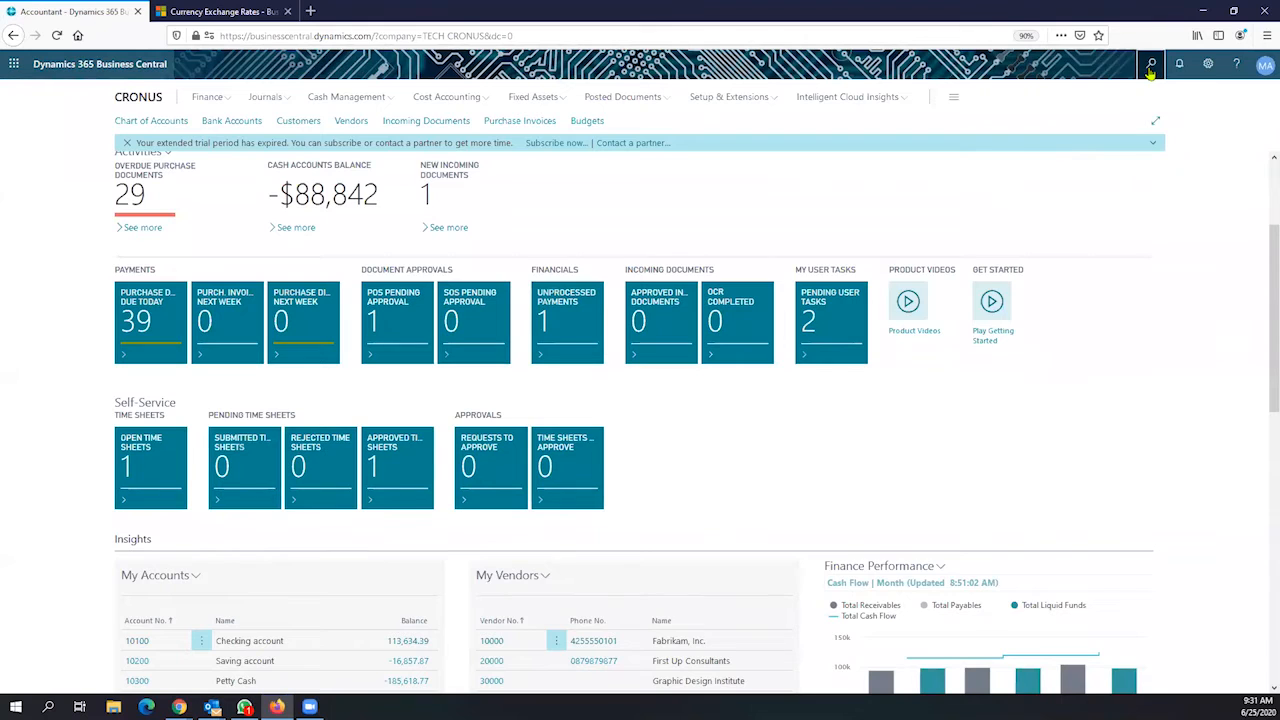
Find 'purchase orders' in Tell Me and create a new blank purchase order
left_click(1151, 66)
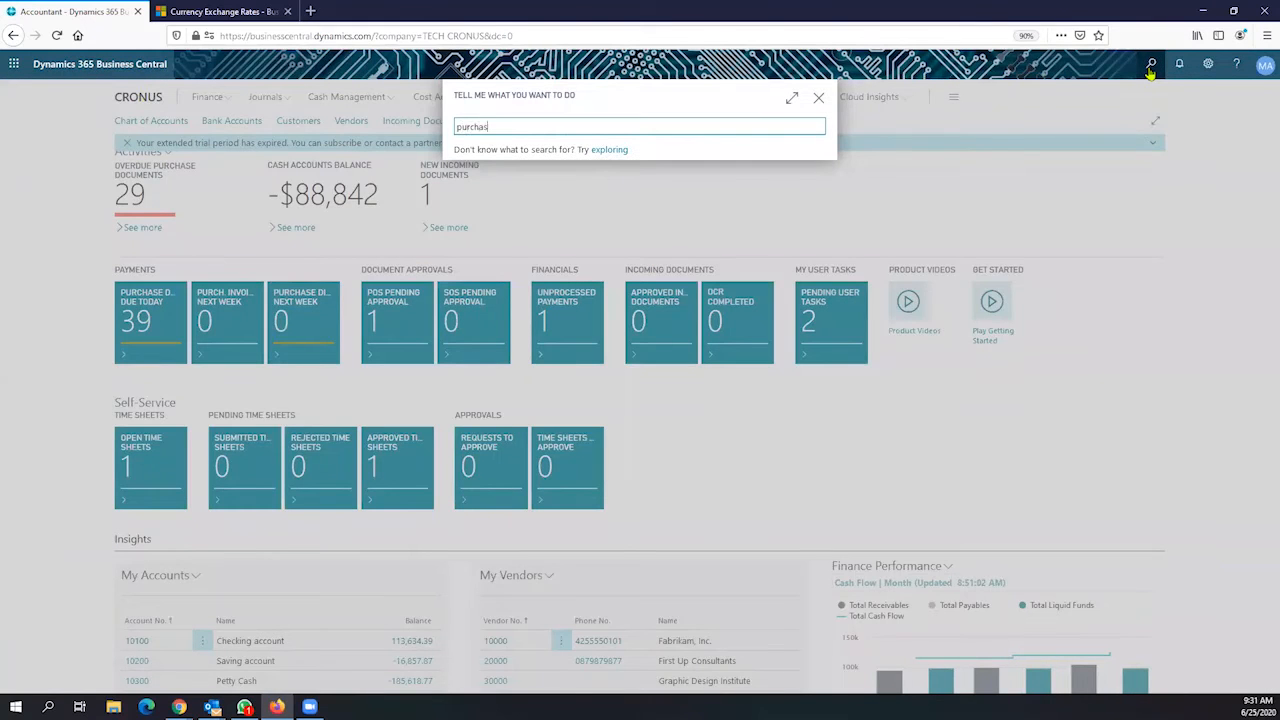
type("purchase orders")
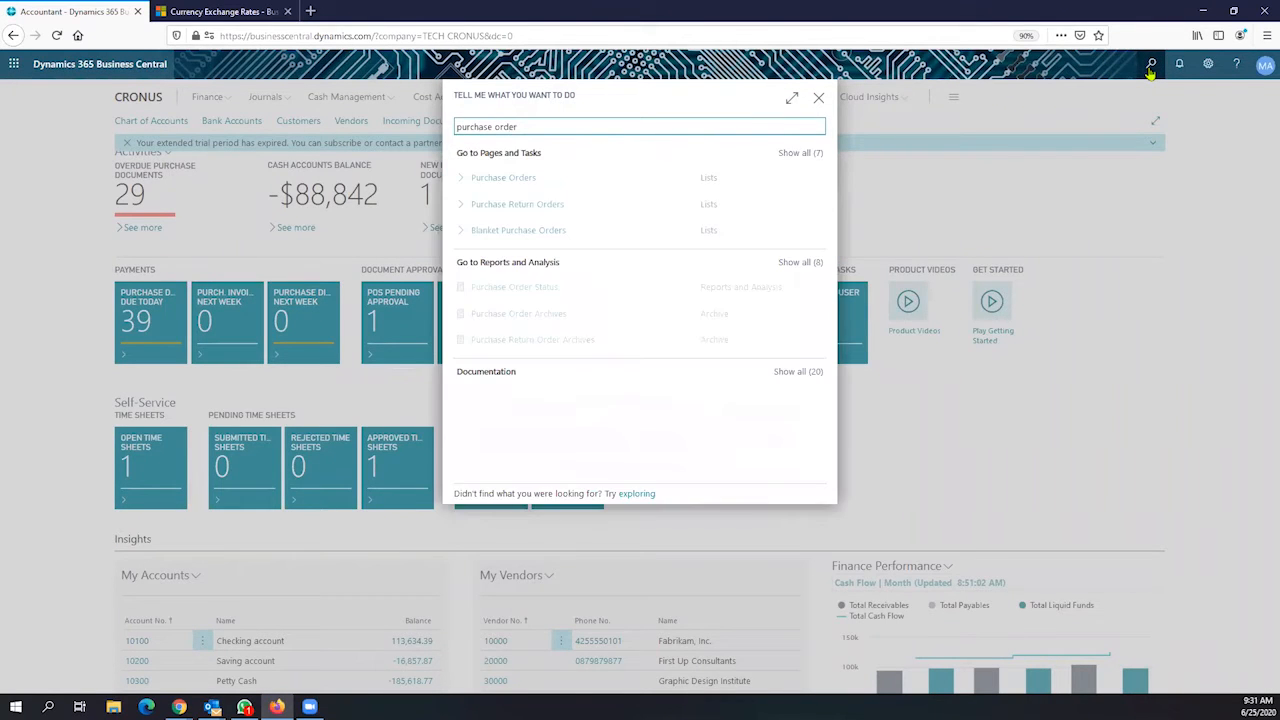
left_click(540, 181)
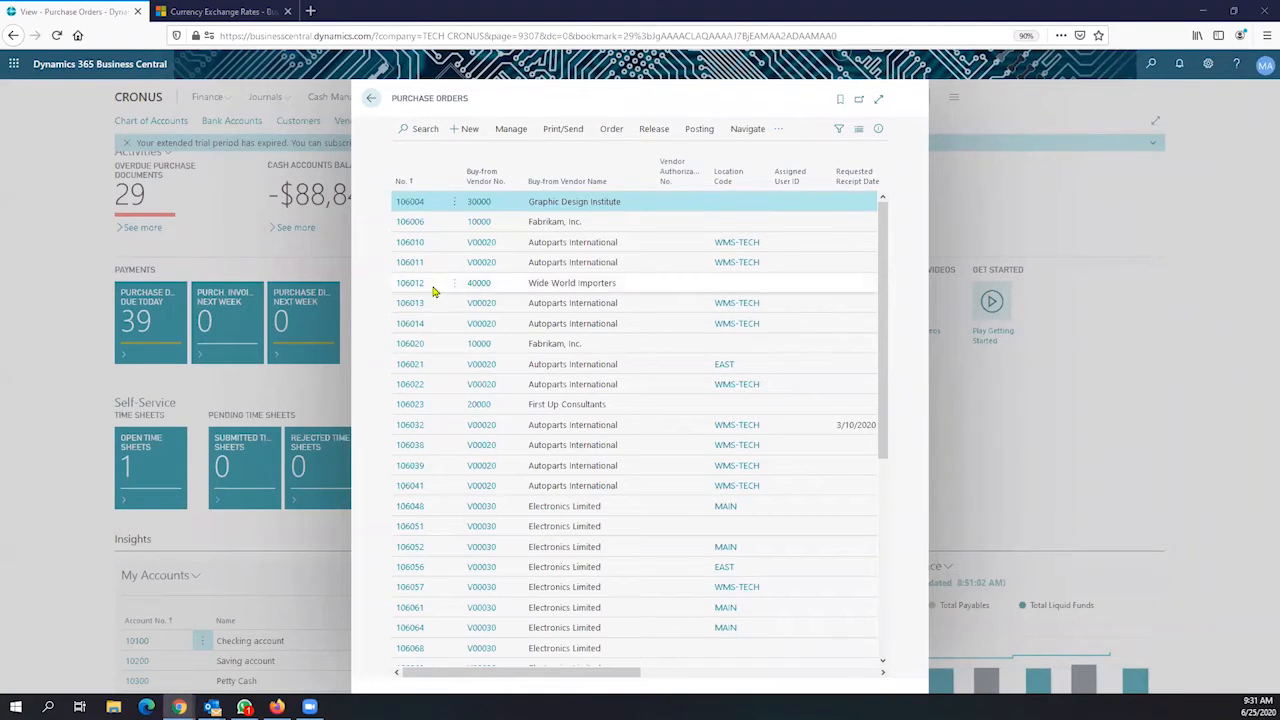
left_click(465, 131)
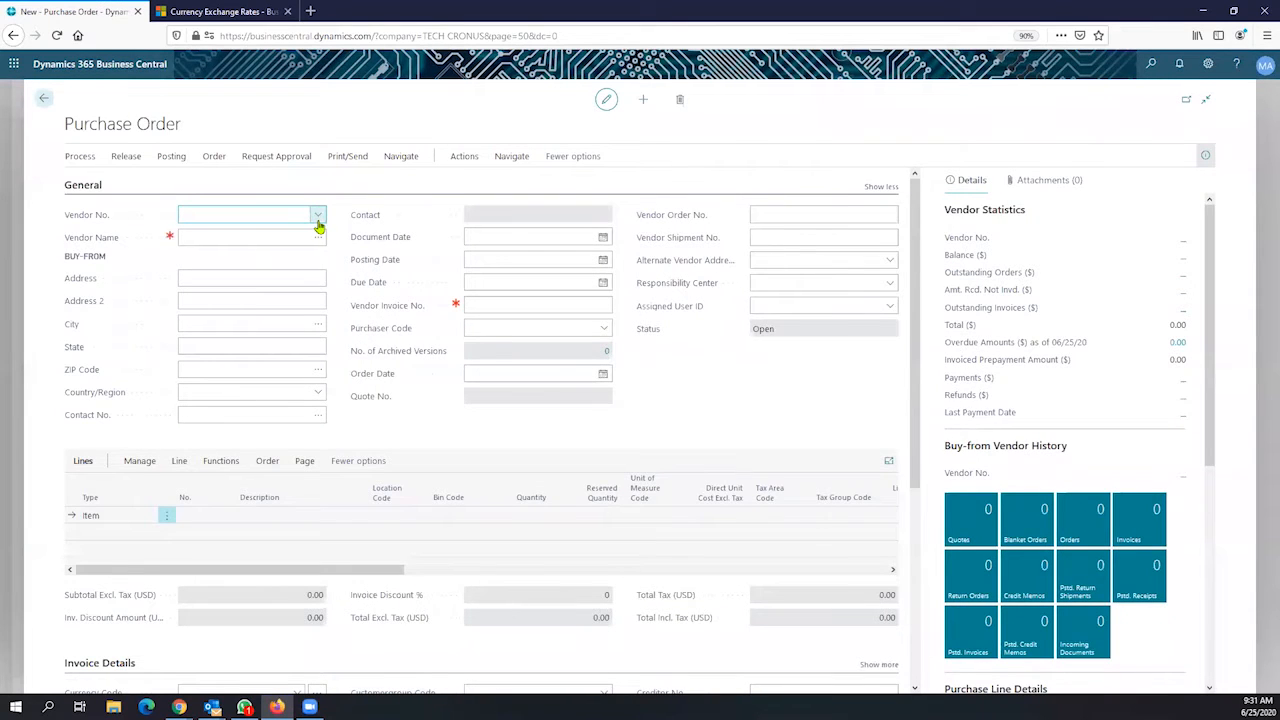
Set the order's vendor to 40000 Wide World Importers
left_click(317, 218)
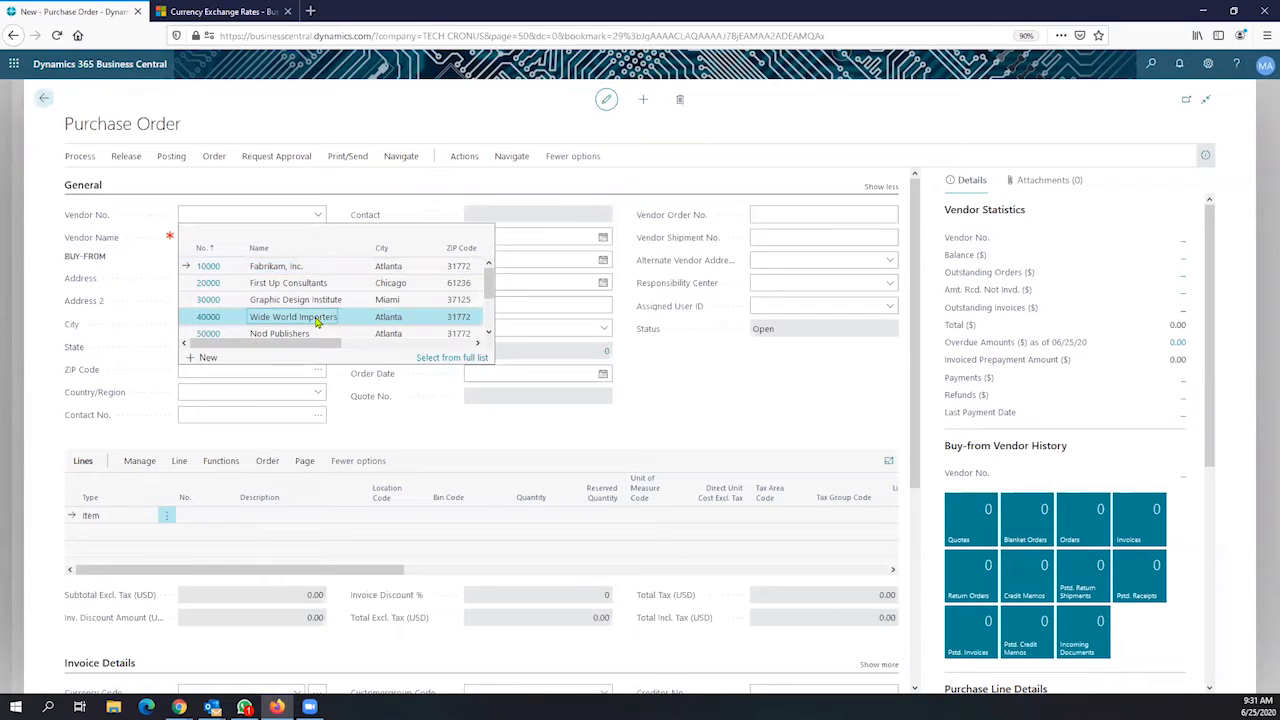
left_click(316, 318)
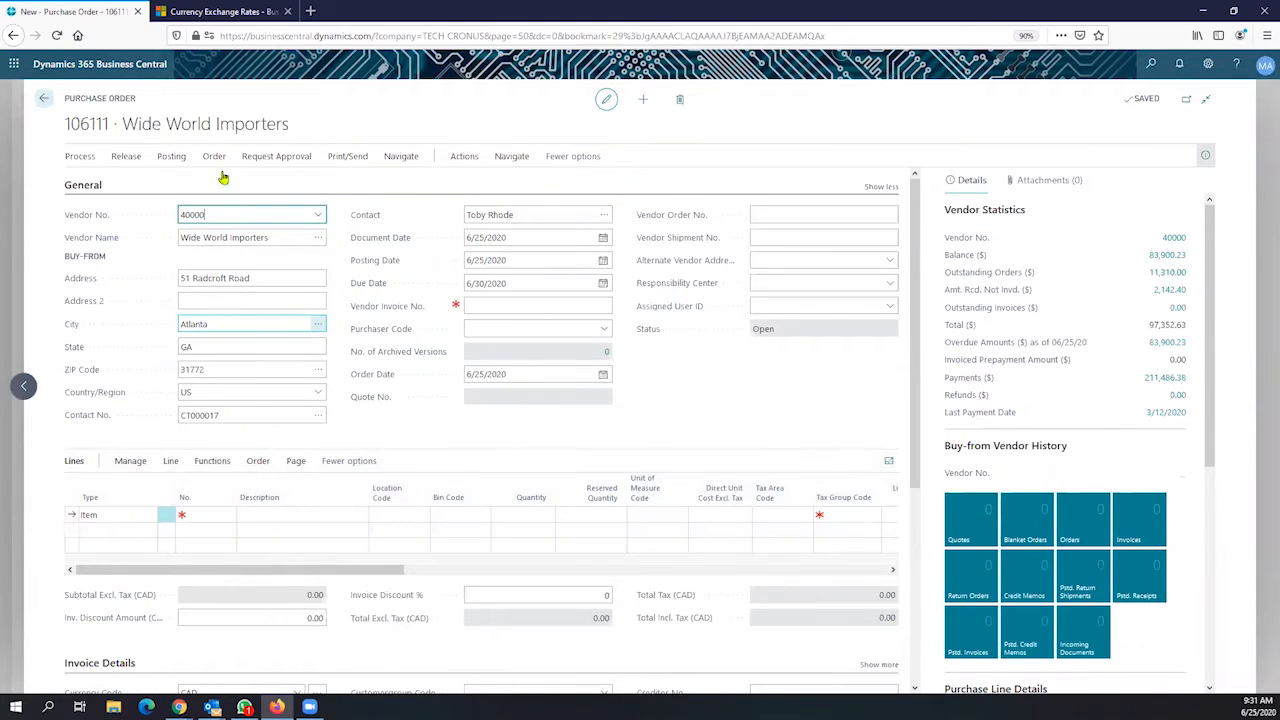
left_click_drag(130, 100, 63, 98)
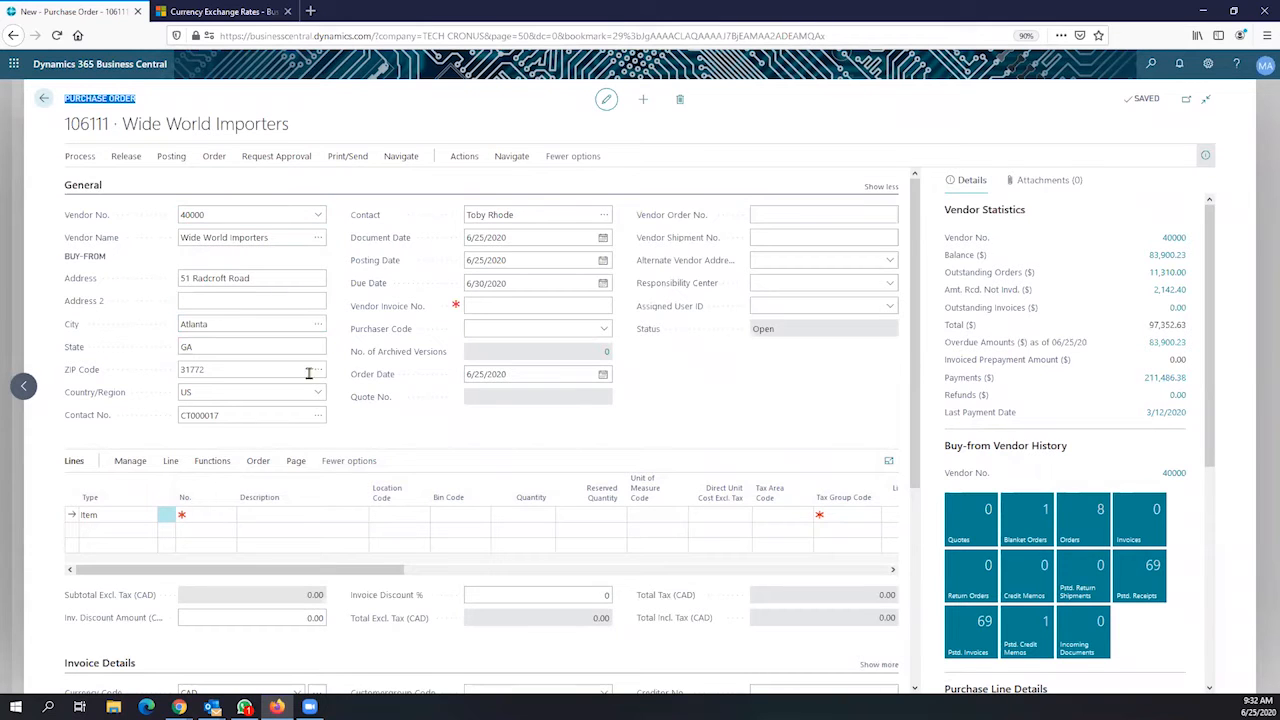
Add the HP 15-dy1027od Laptop as the first line, from location MAIN
left_click(216, 516)
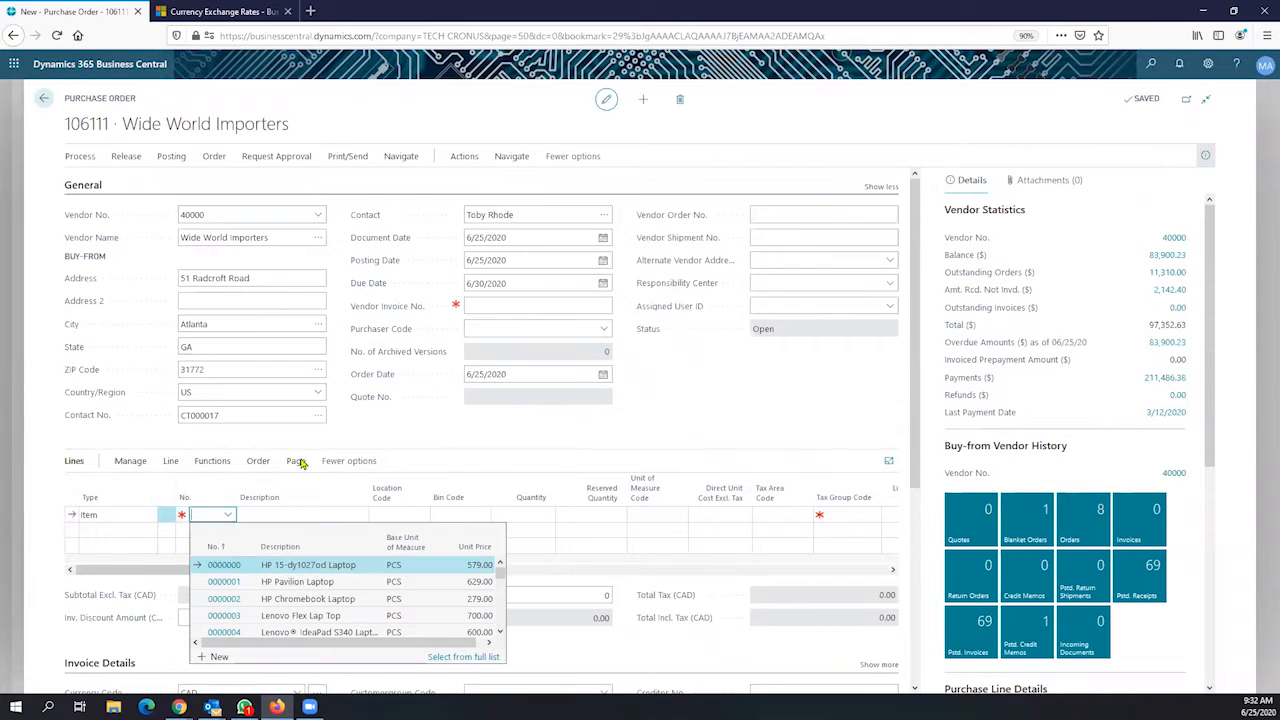
left_click(288, 565)
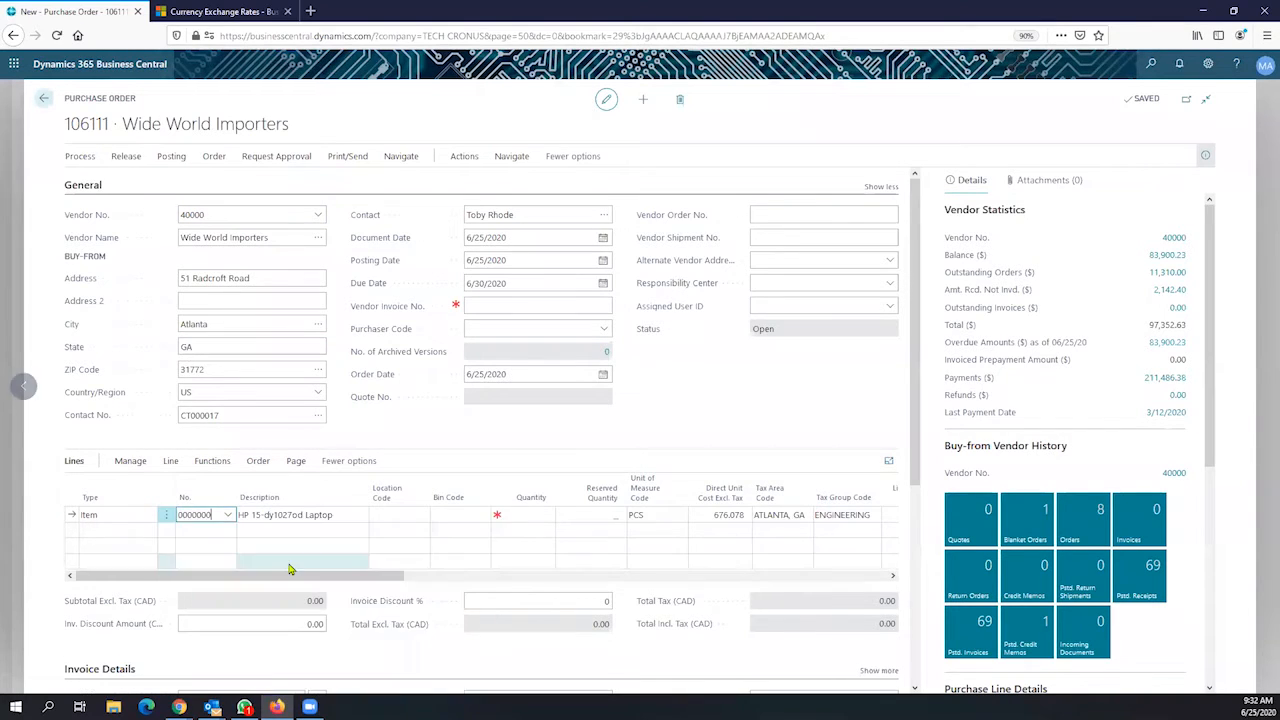
left_click(400, 522)
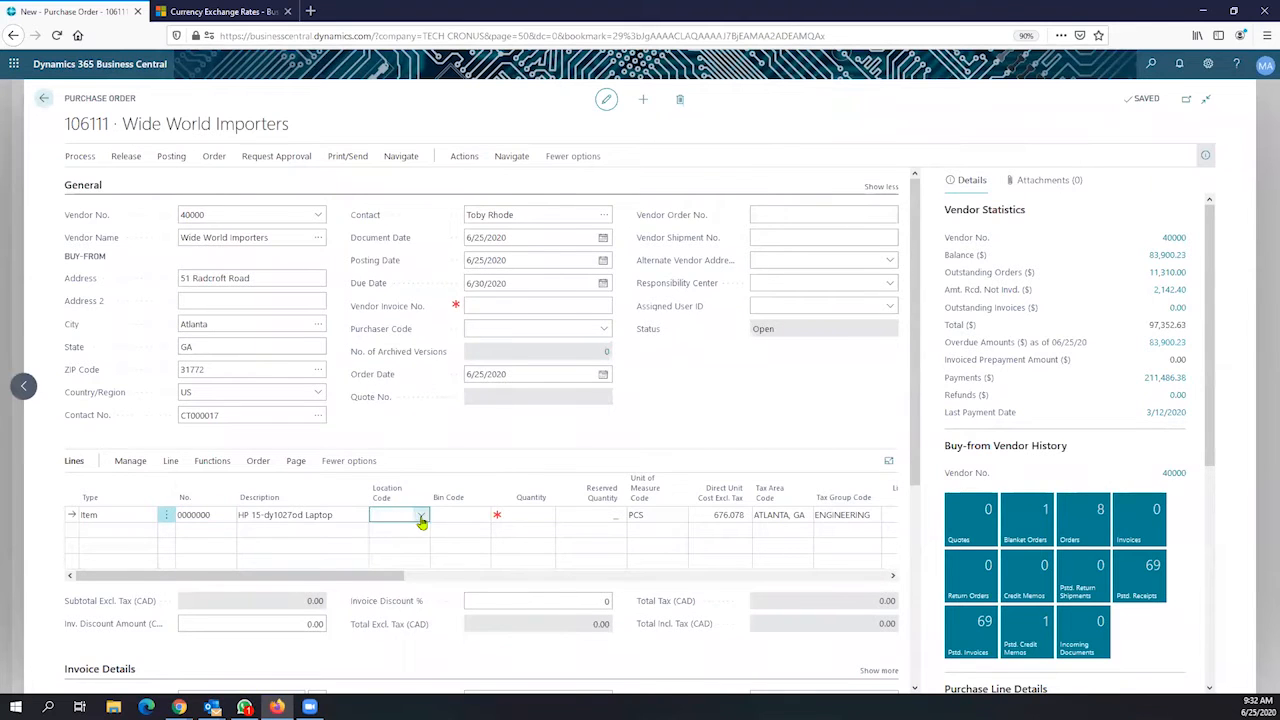
left_click(421, 515)
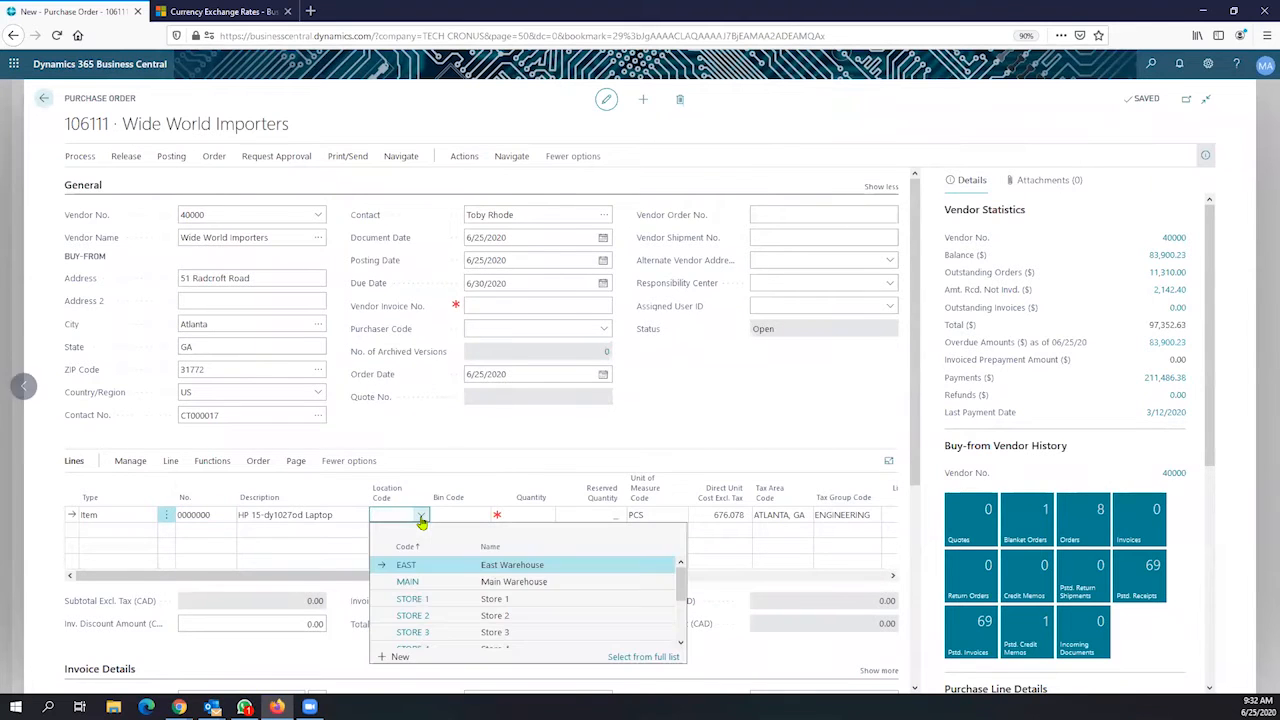
left_click(449, 582)
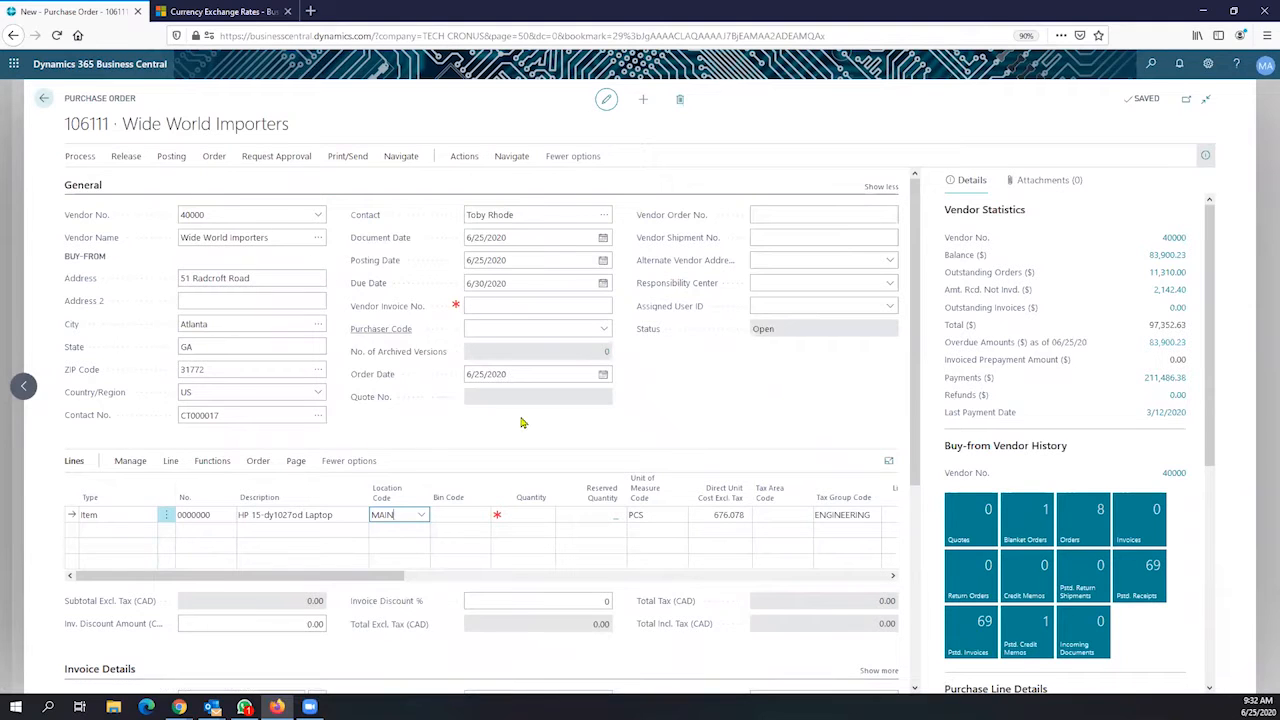
Enter a quantity of 10 laptops on the line
scroll(500, 443, "down", 4)
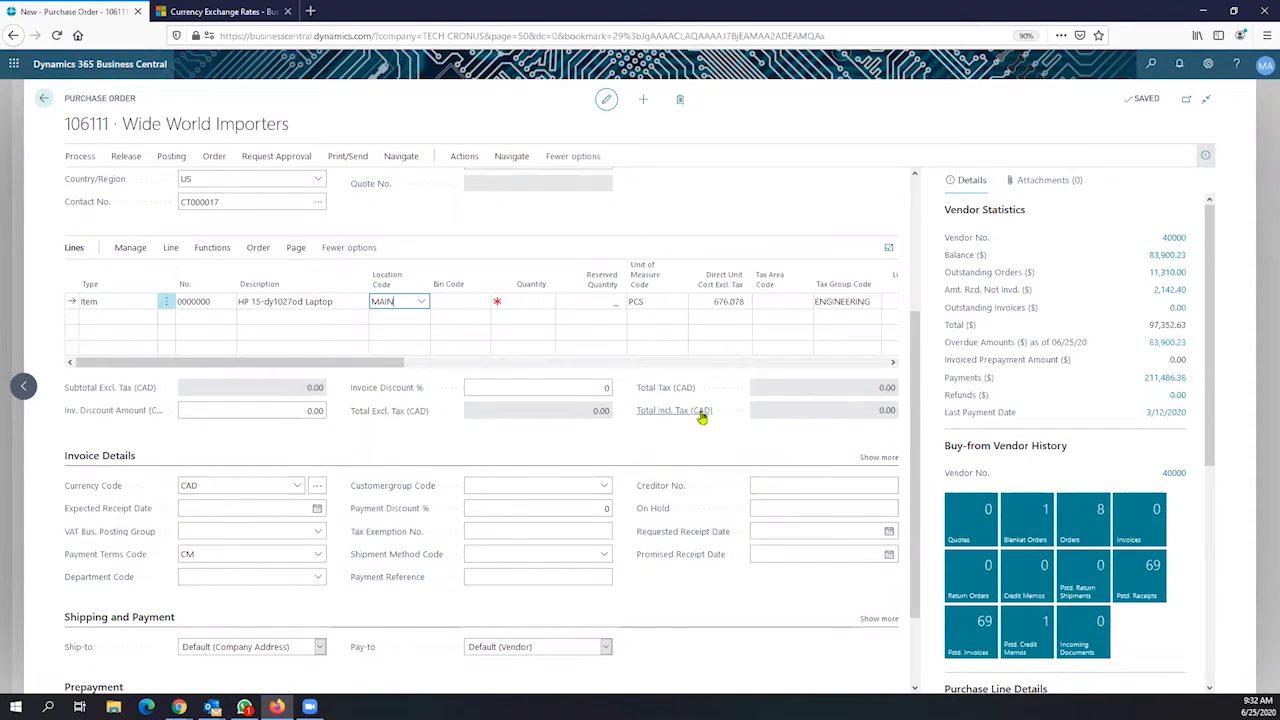
scroll(703, 418, "up", 4)
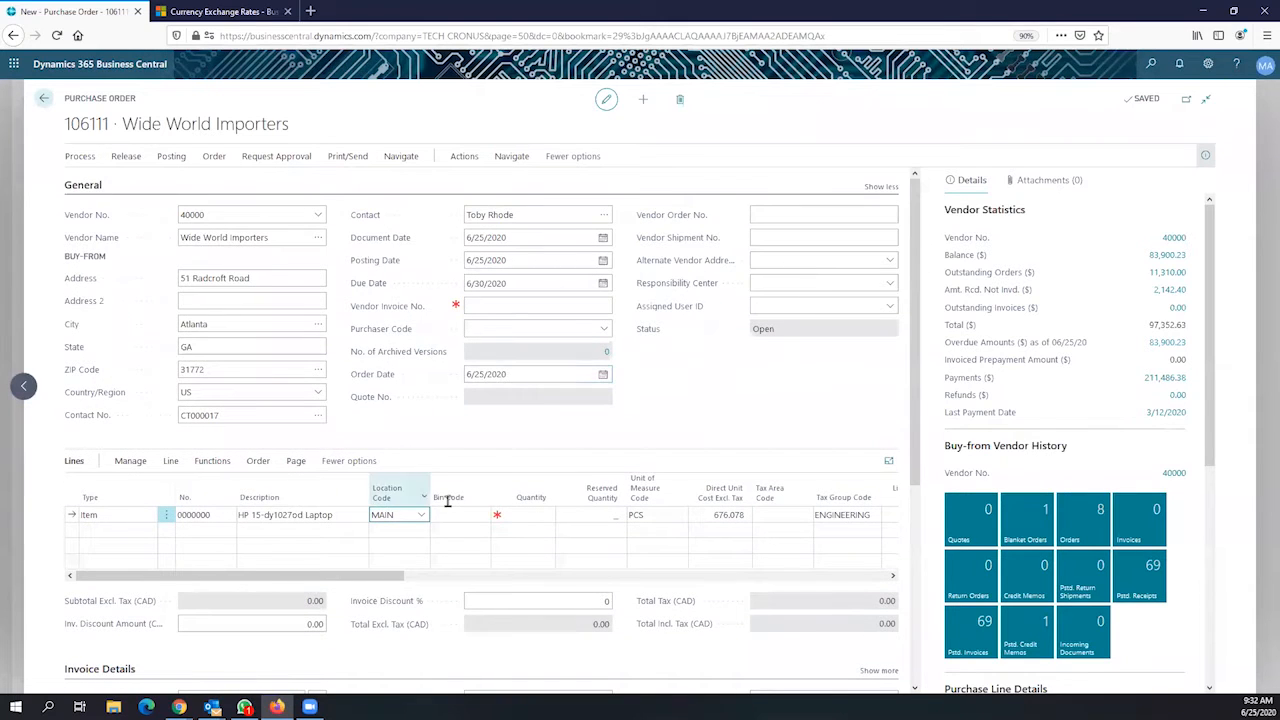
left_click(526, 516)
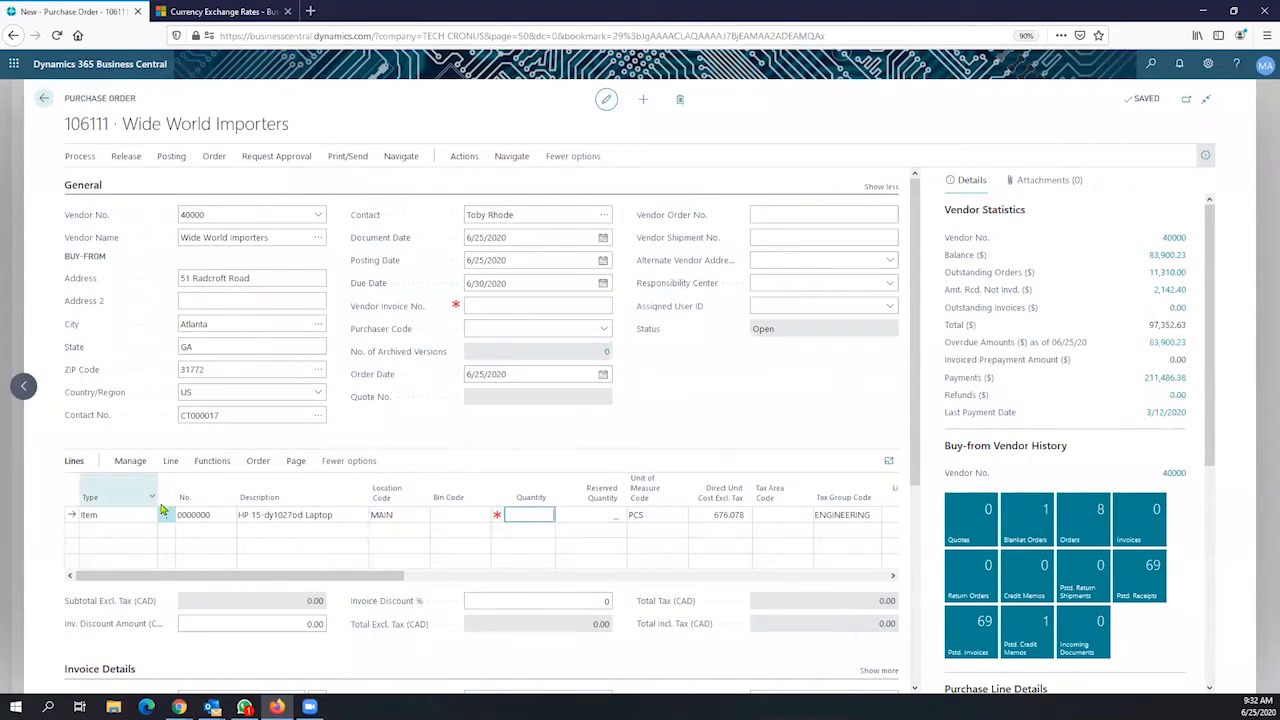
left_click(290, 515)
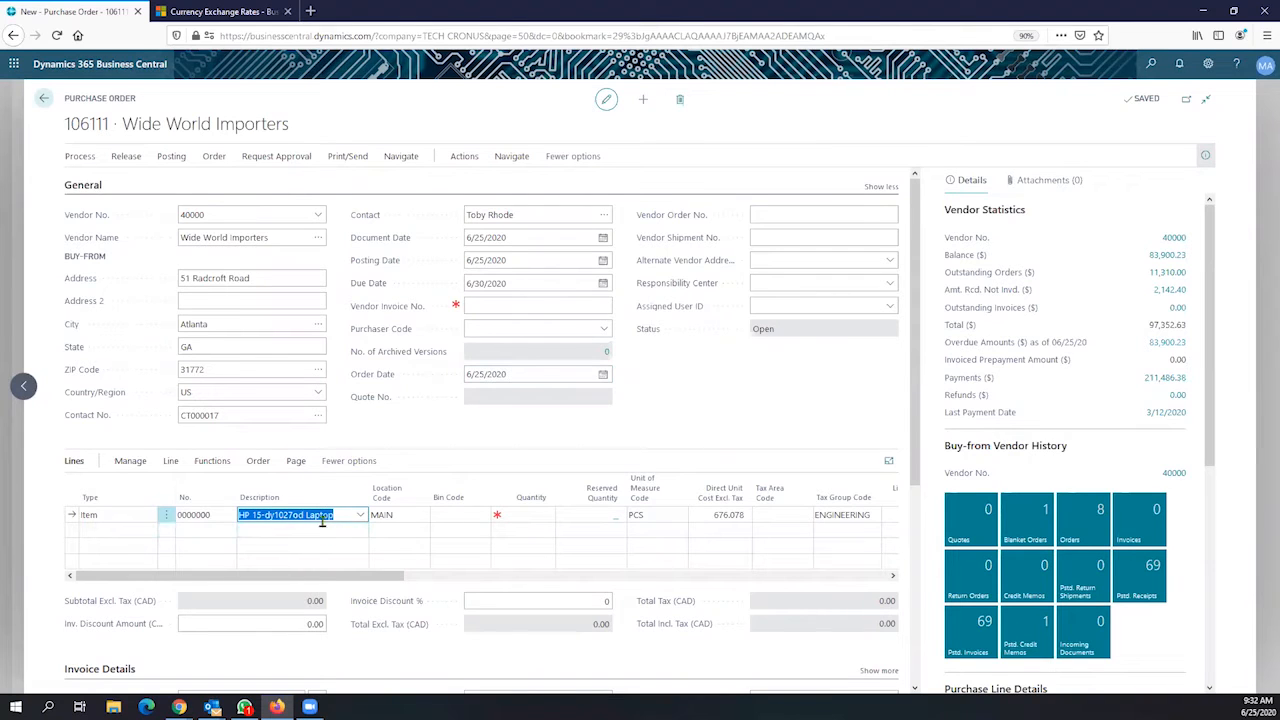
left_click(402, 516)
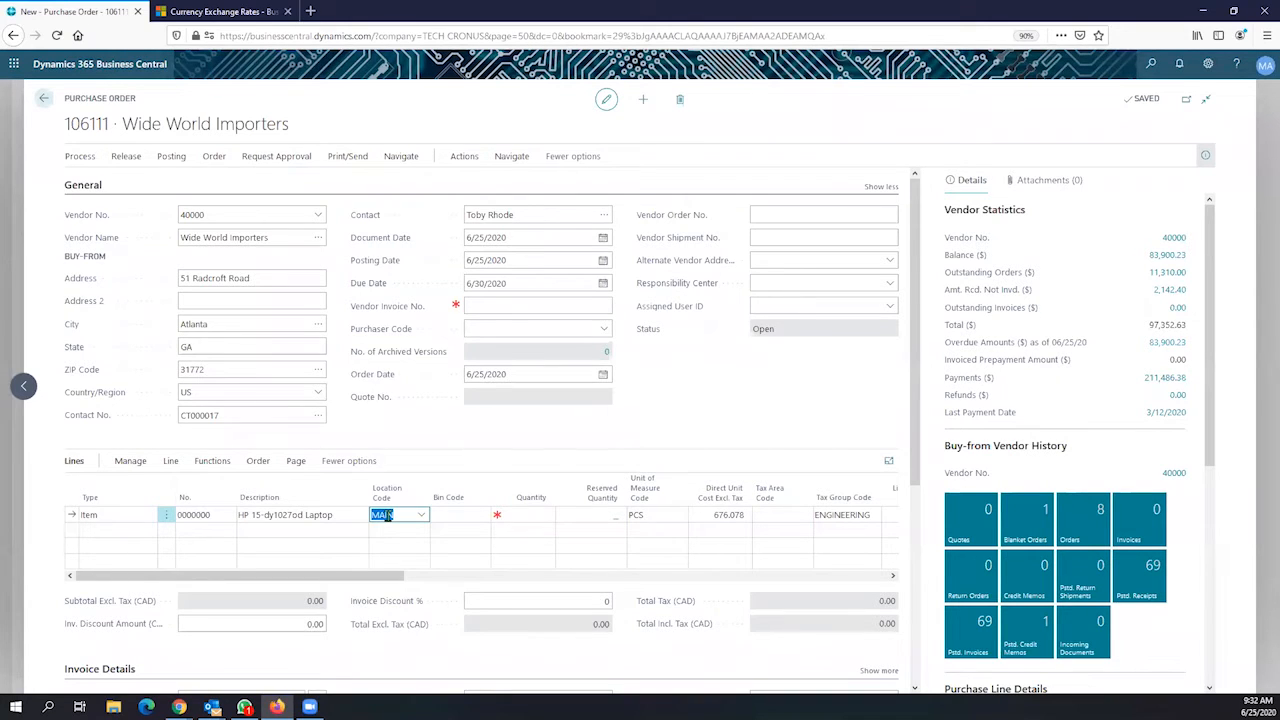
left_click(530, 514)
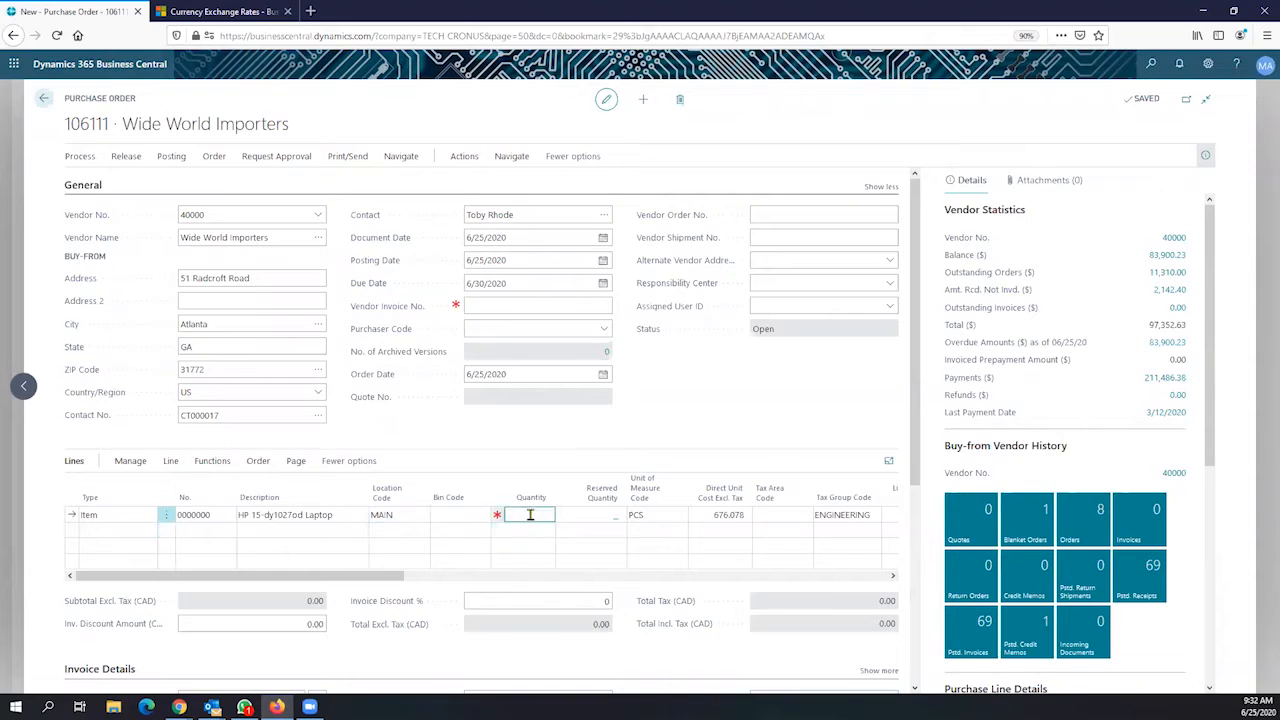
type("10")
key("Tab")
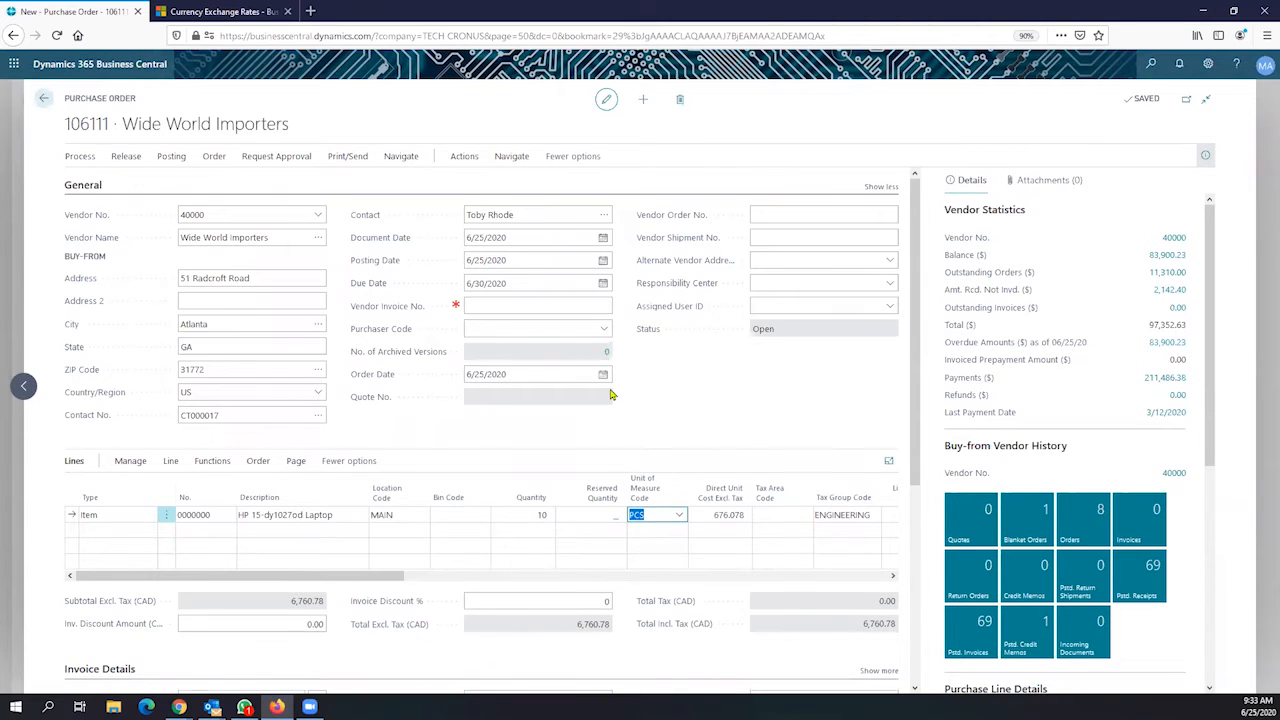
scroll(612, 395, "down", 1)
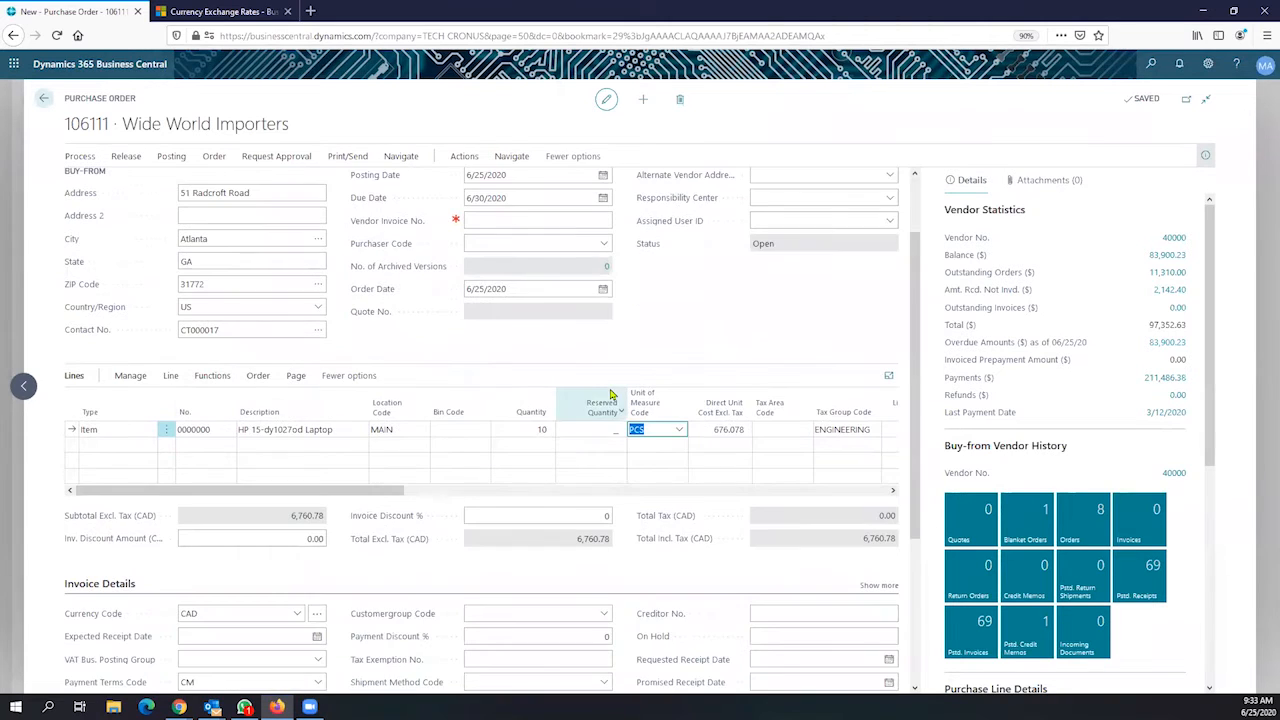
left_click(578, 547)
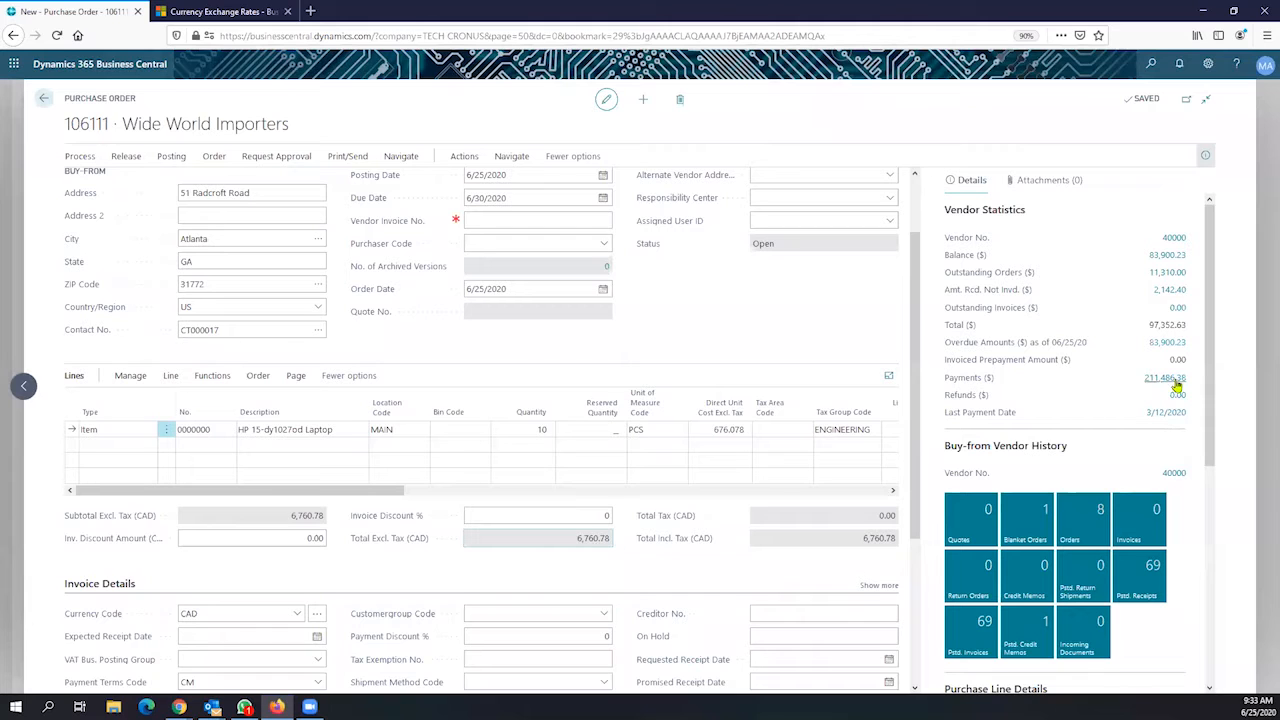
mouse_move(1218, 321)
left_mouse_down()
mouse_move(1220, 479)
mouse_move(1200, 310)
left_mouse_up()
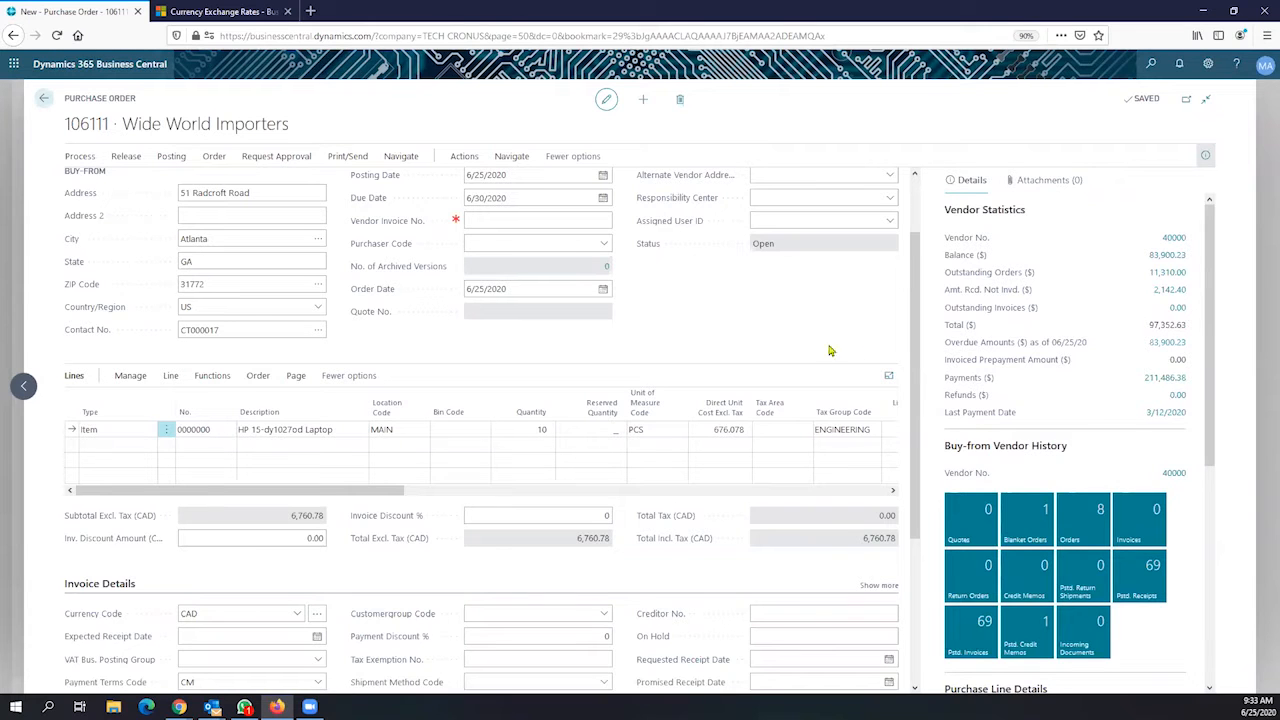
scroll(463, 390, "down", 3)
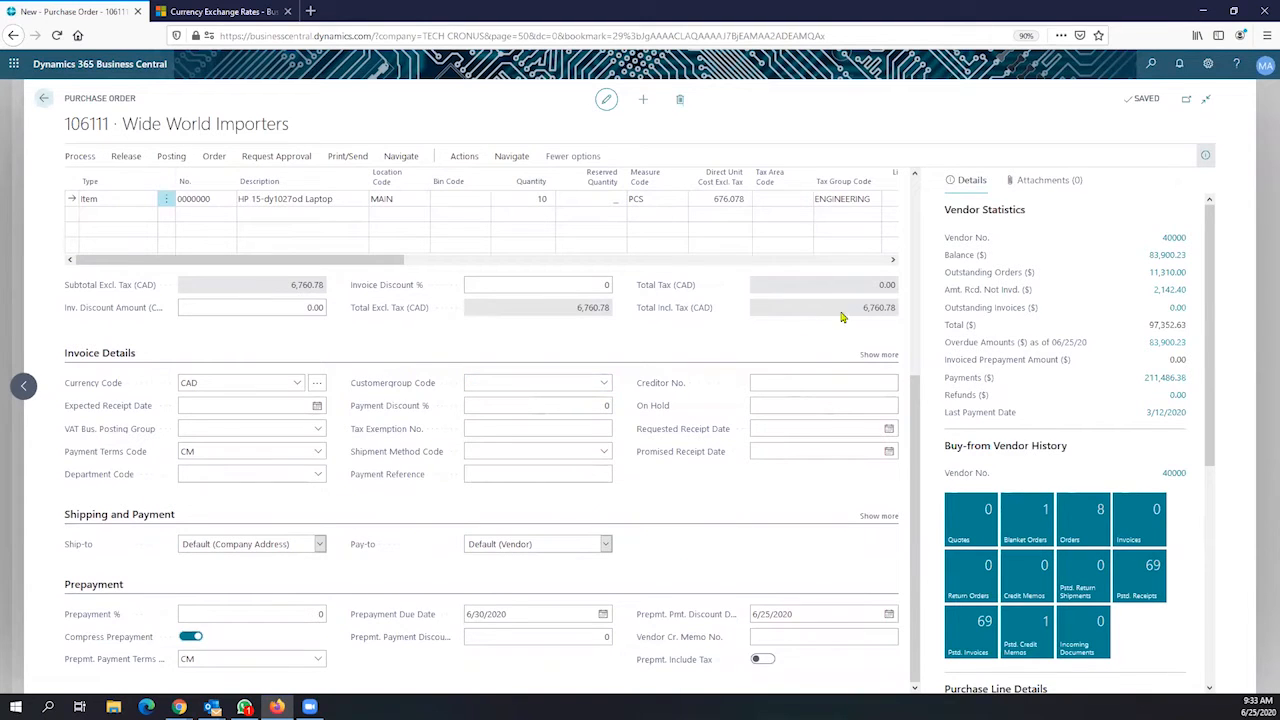
left_click_drag(862, 308, 897, 318)
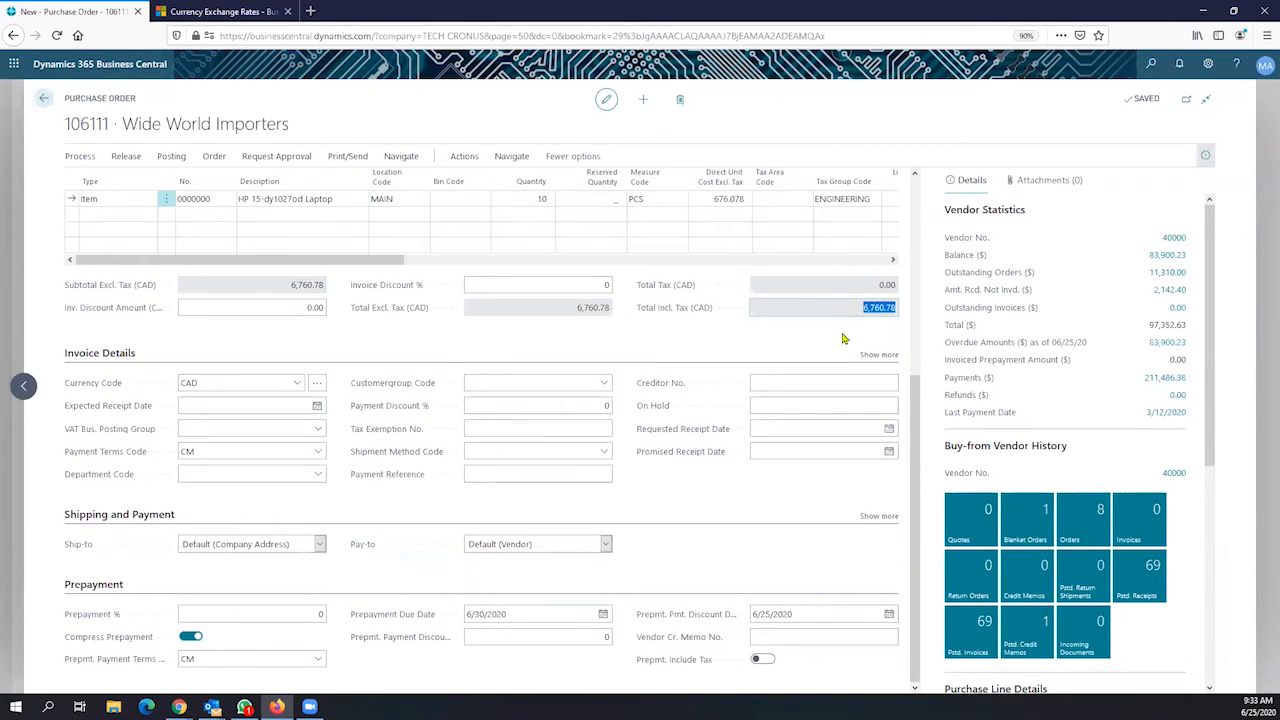
scroll(843, 339, "up", 5)
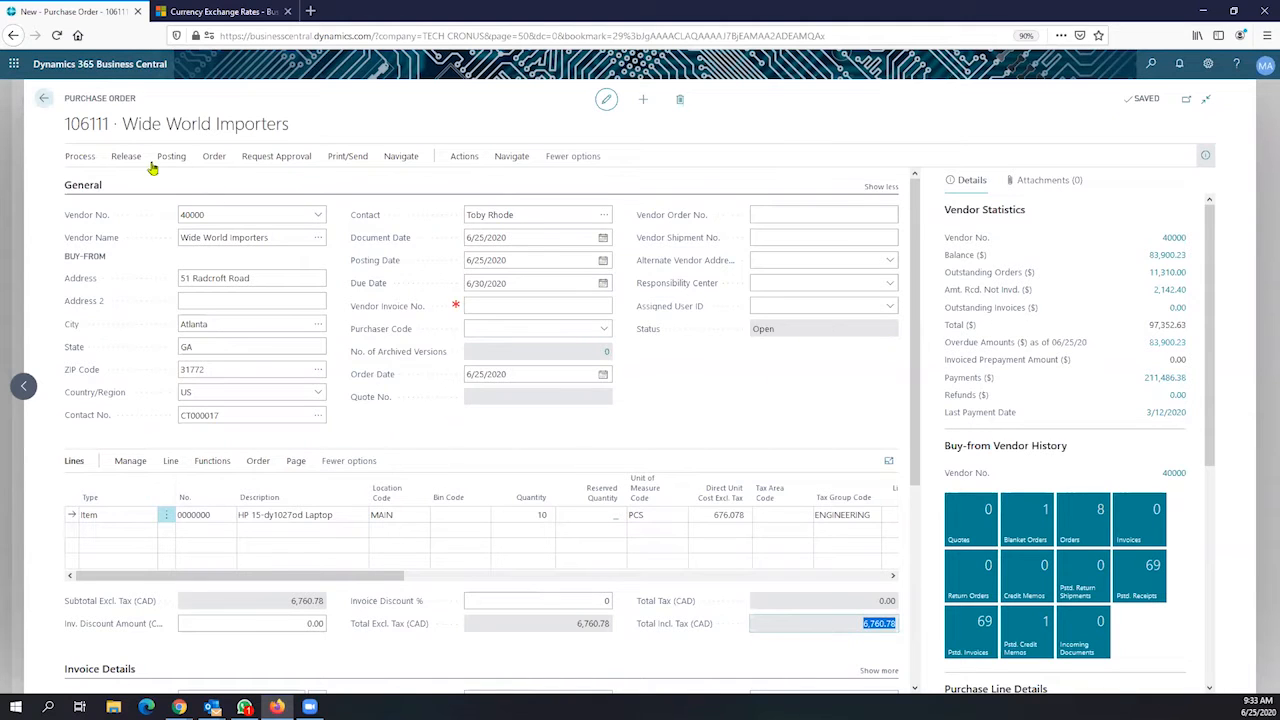
Open Statistics for purchase order 106111 from the Order actions
left_click(218, 163)
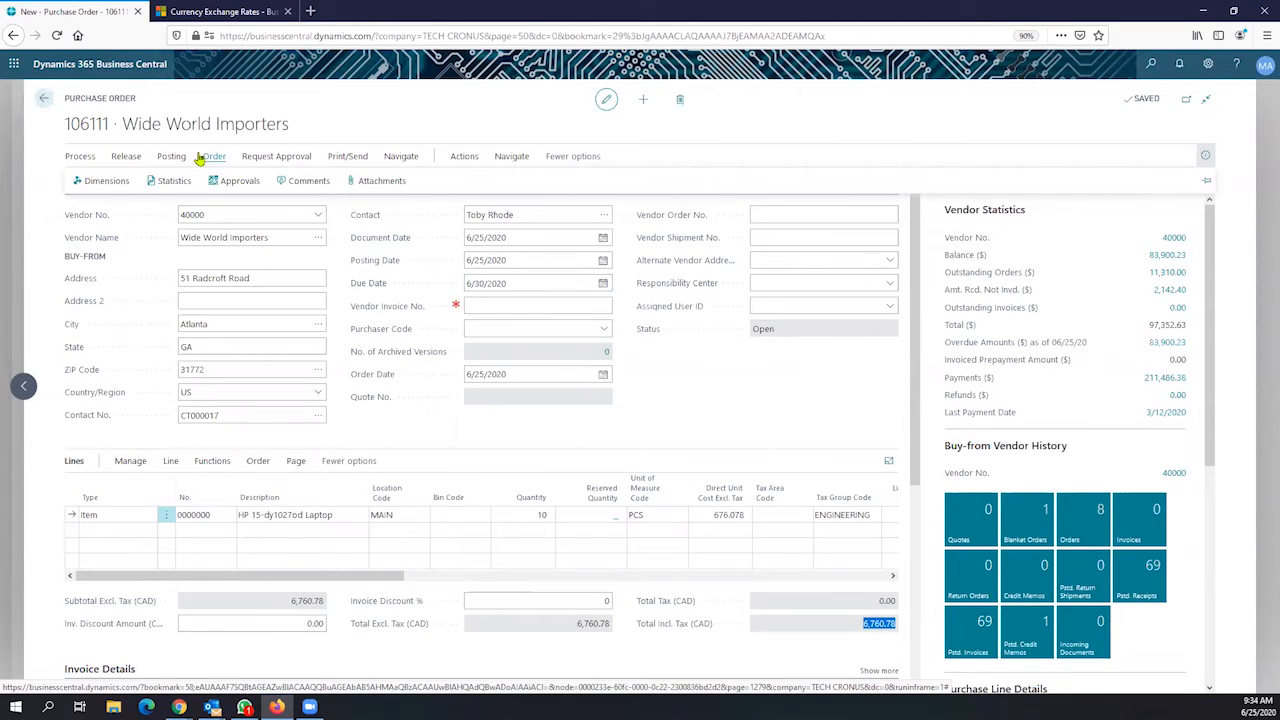
left_click(173, 183)
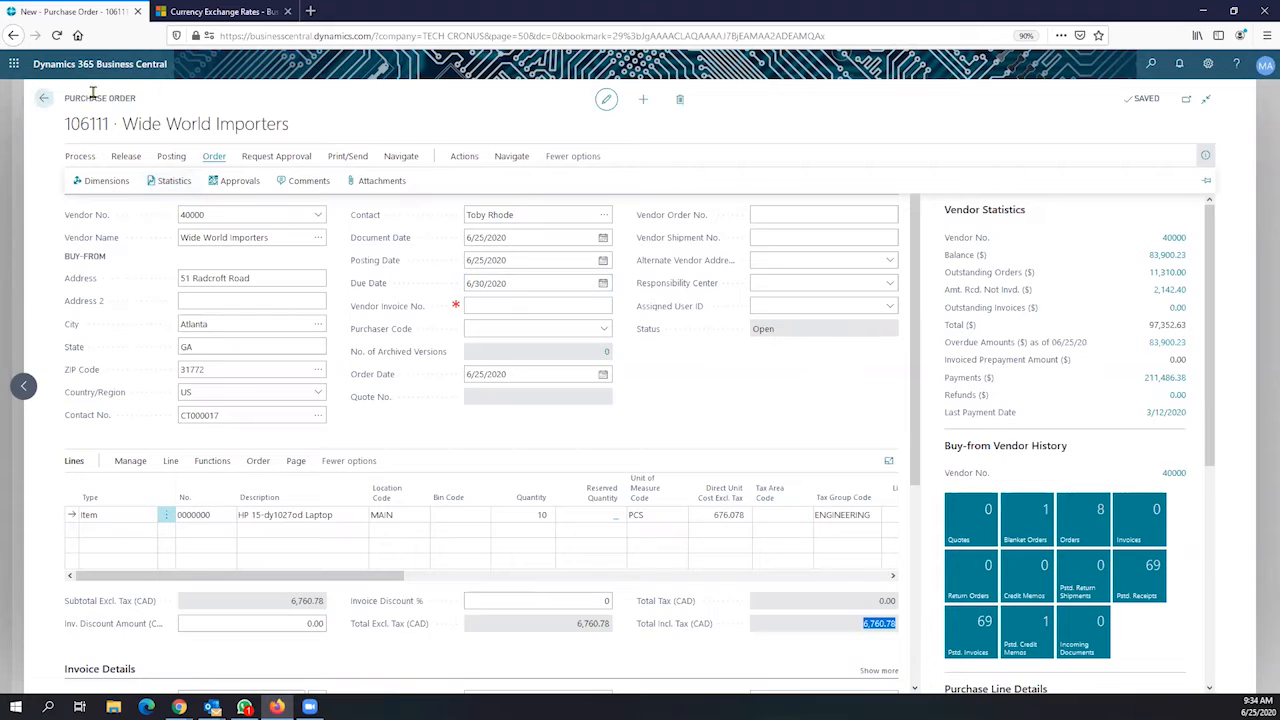
left_click(175, 184)
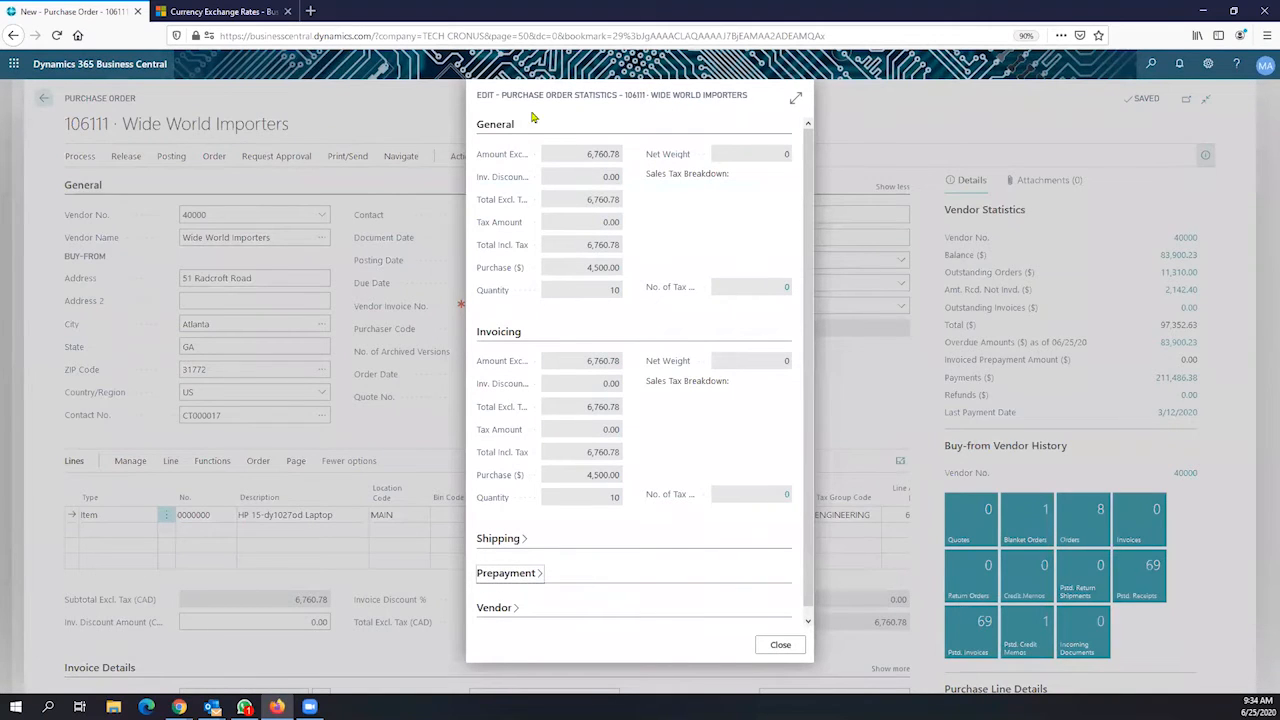
Inspect the General totals: amount and total excluding tax, total including tax, and Purchase ($)
left_click(588, 158)
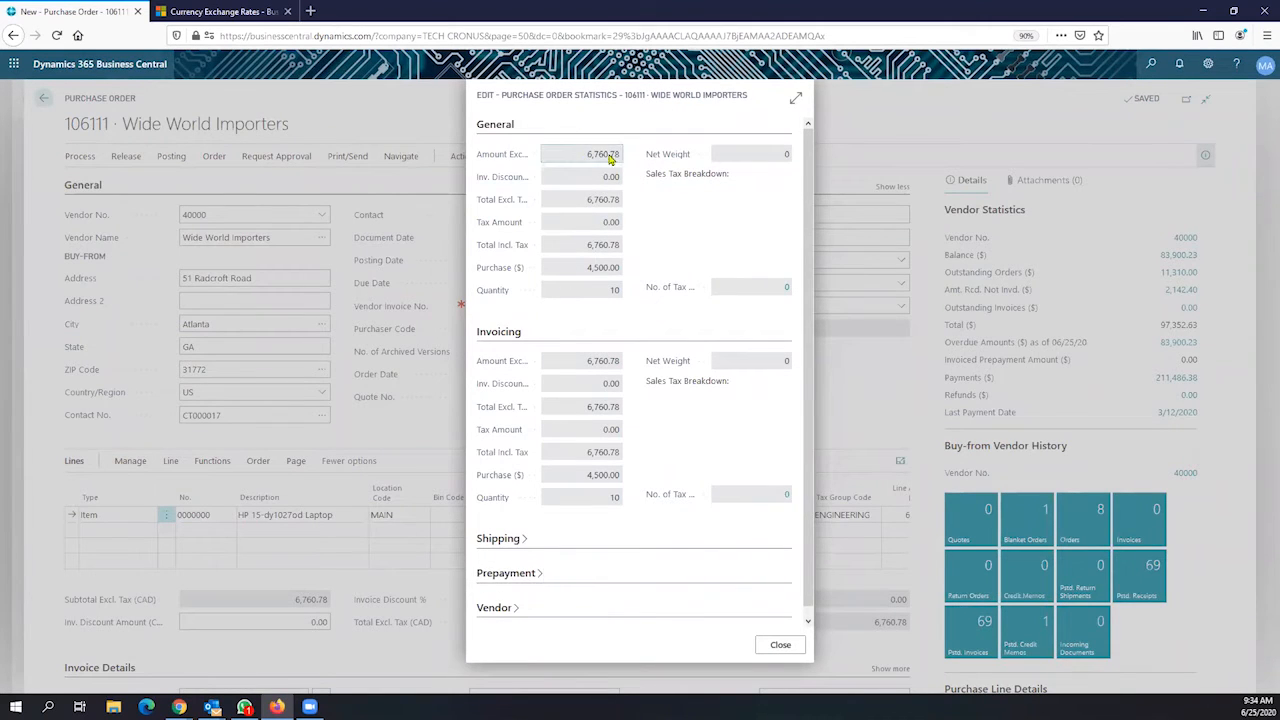
left_click(598, 200)
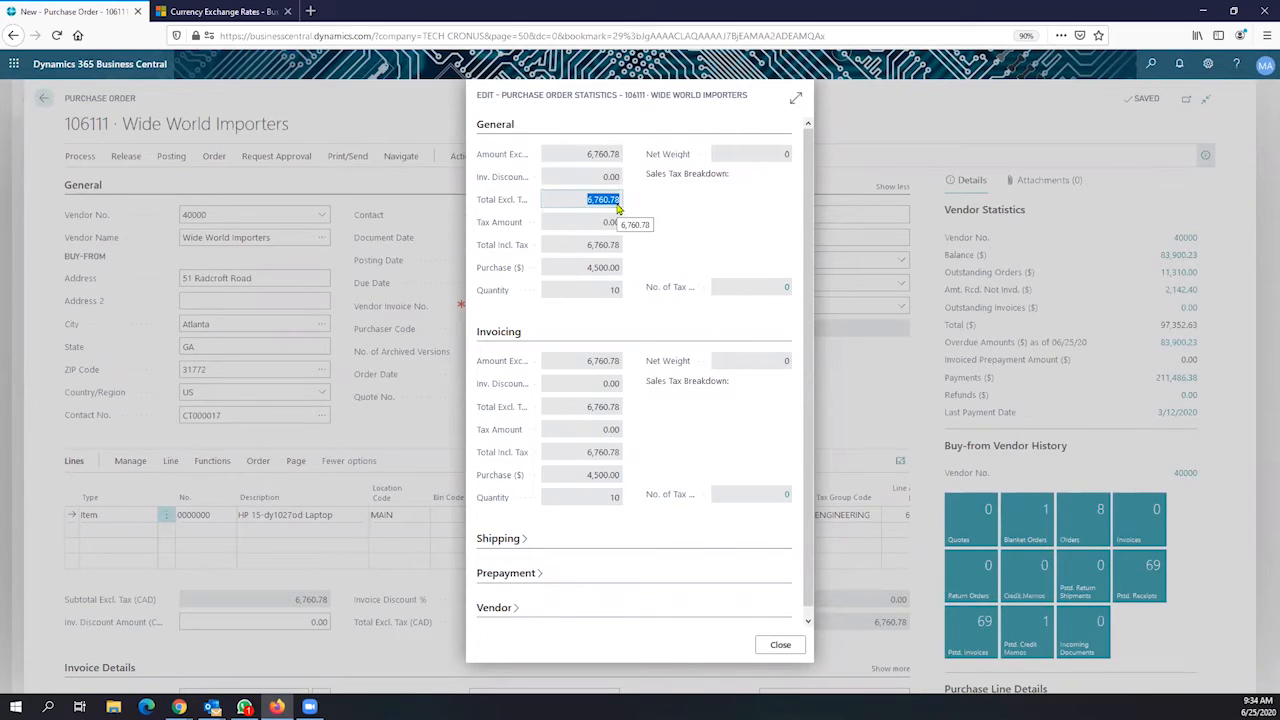
left_click(597, 252)
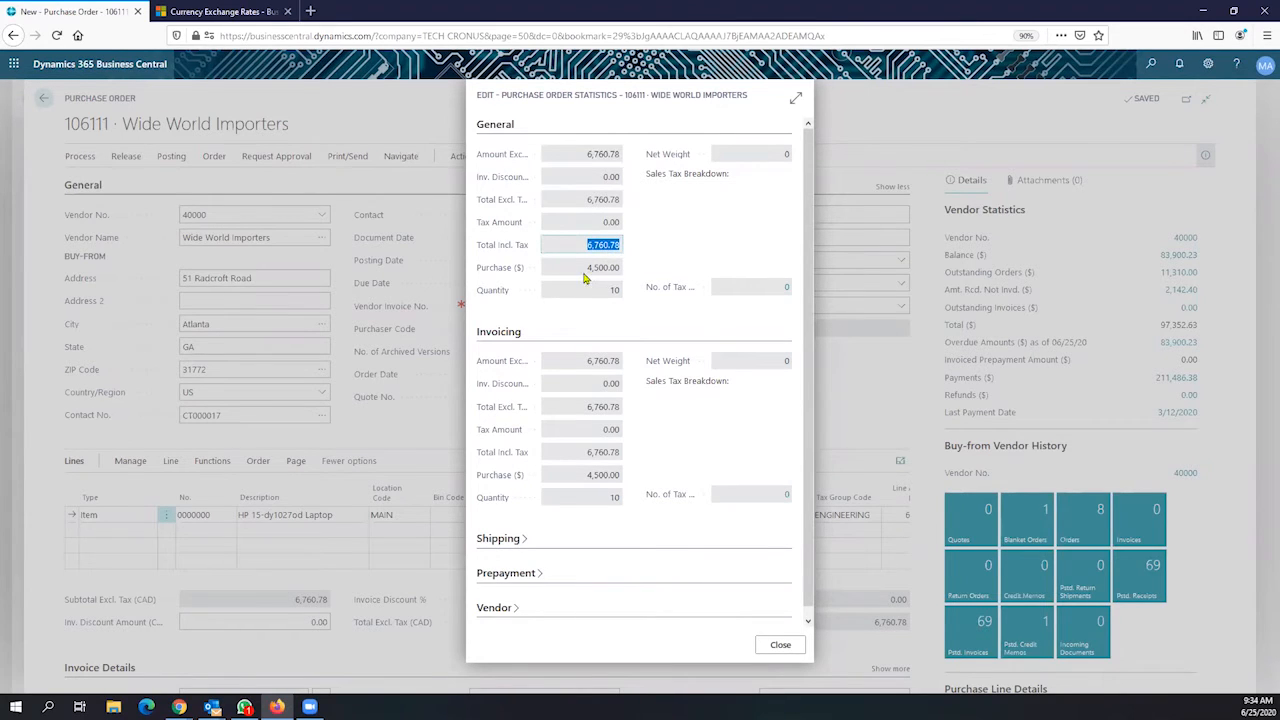
left_click(585, 271)
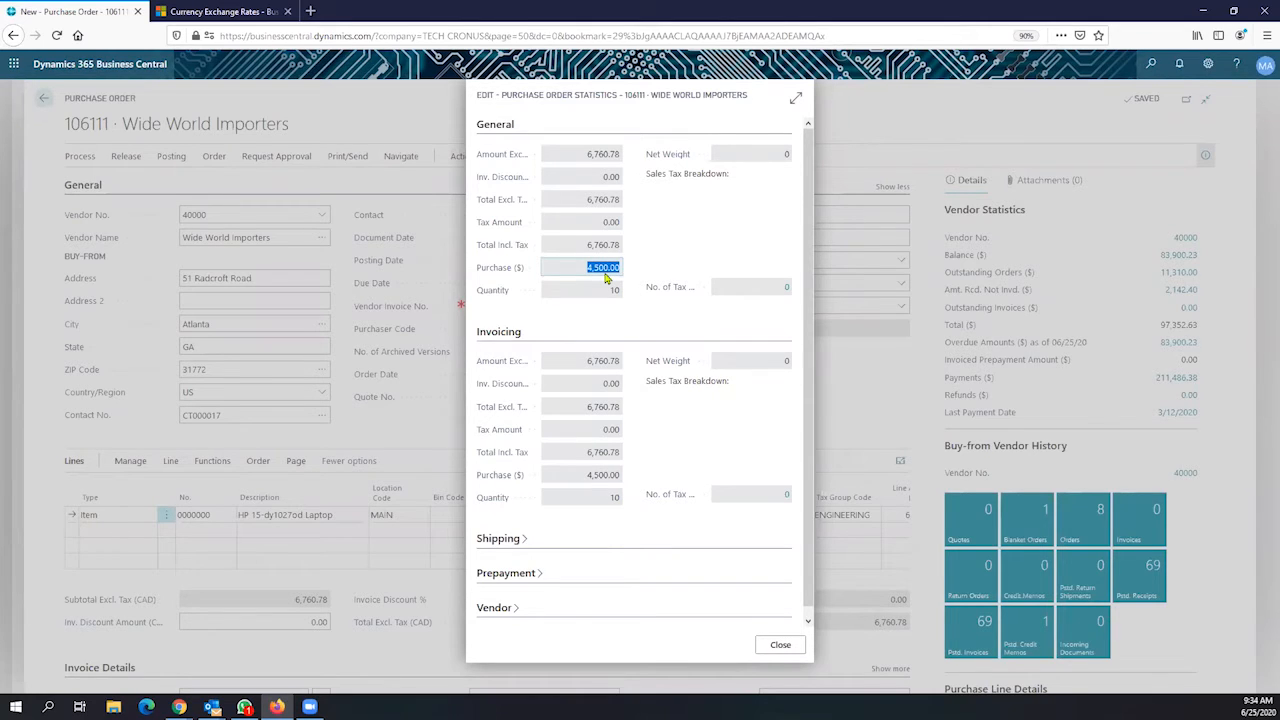
Expand the Prepayment FastTab and check the prepayment amount
left_click(534, 574)
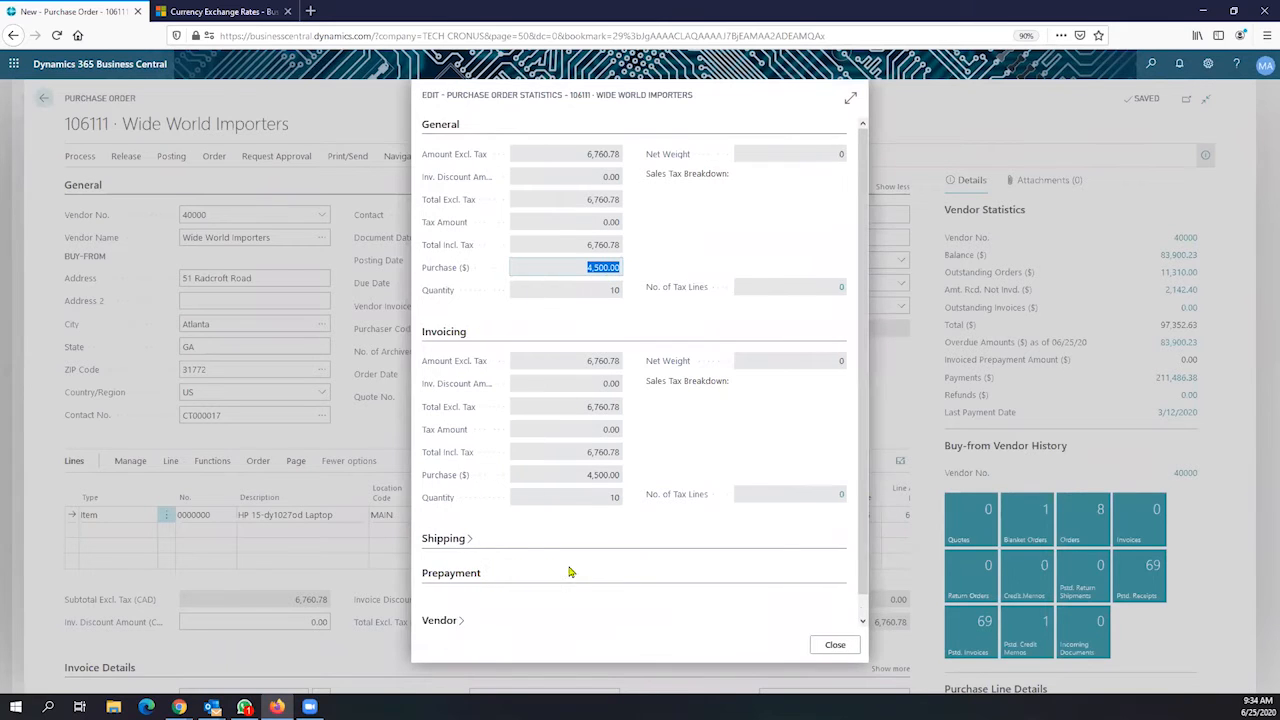
scroll(706, 558, "down", 2)
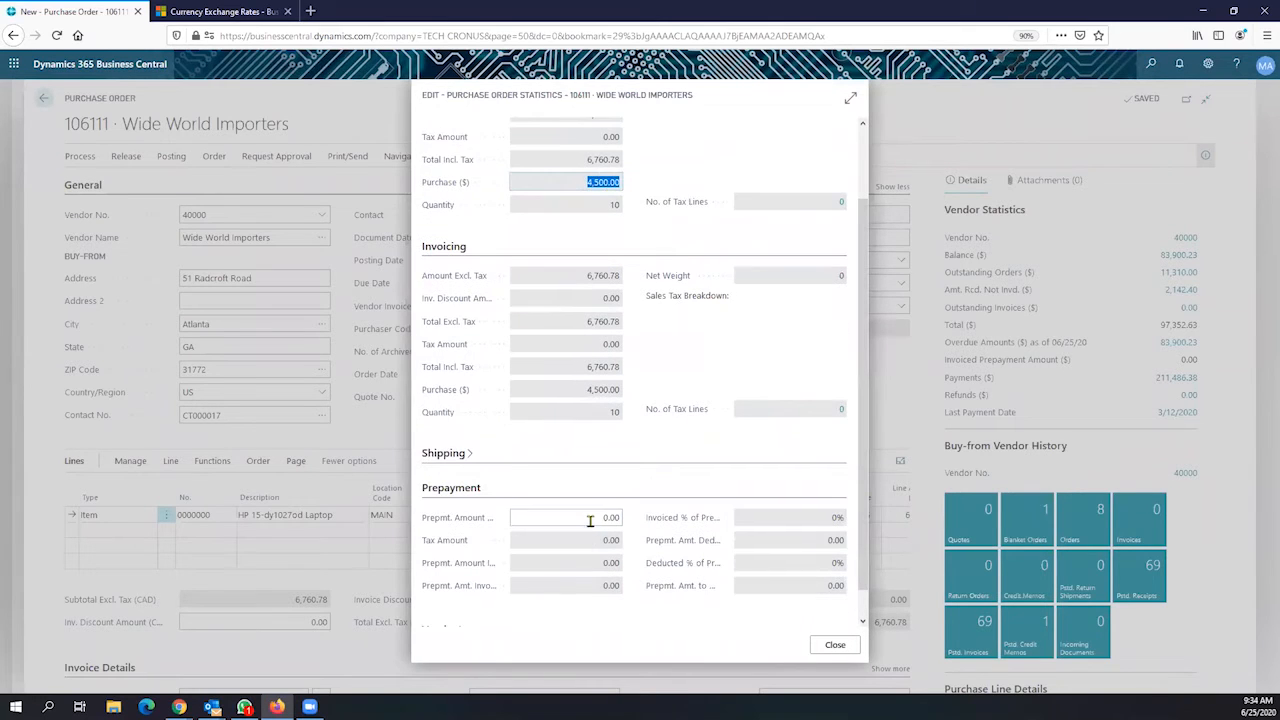
left_click(590, 520)
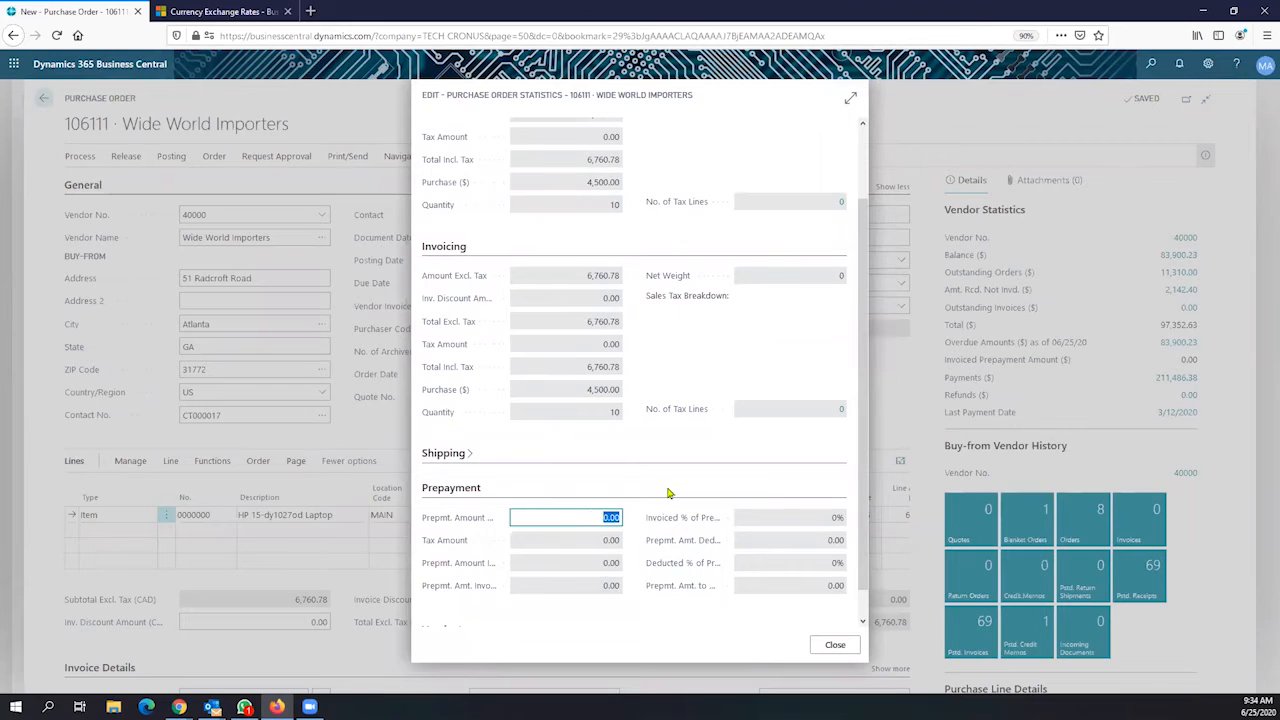
scroll(686, 420, "up", 2)
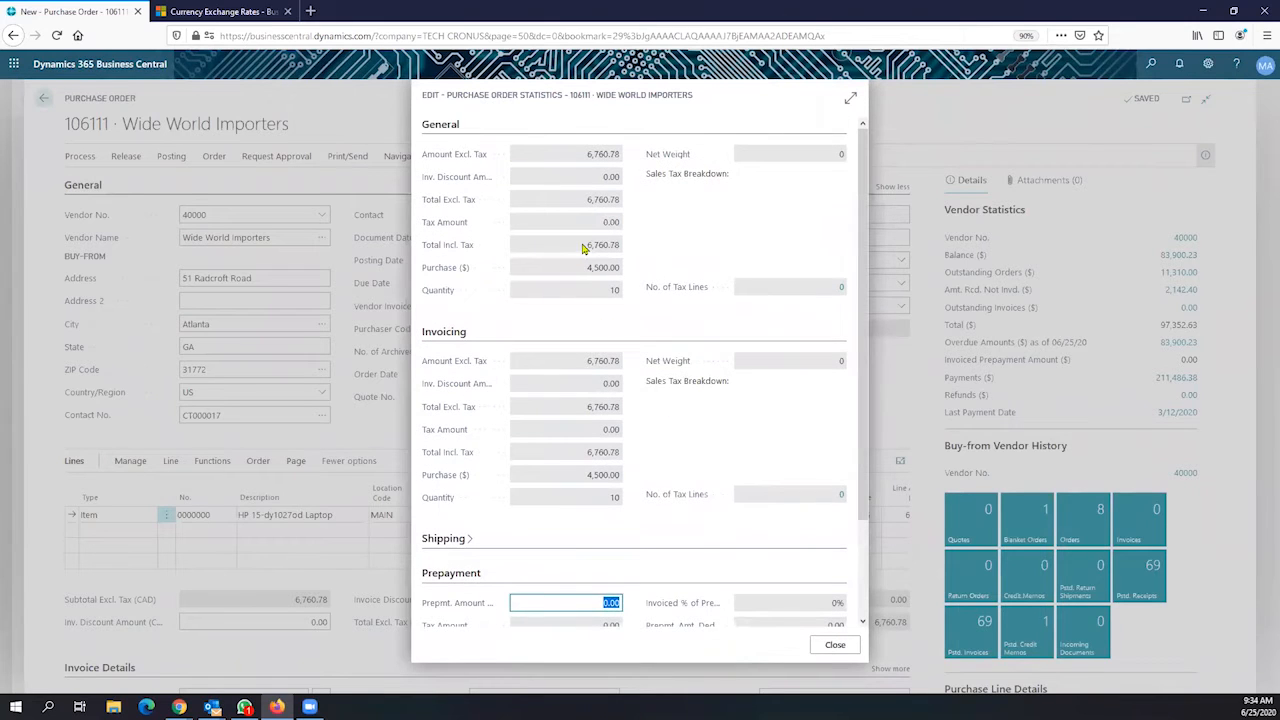
Select the total including tax and the Purchase ($) value of 4,500.00
left_click(585, 248)
left_click_drag(585, 248, 609, 247)
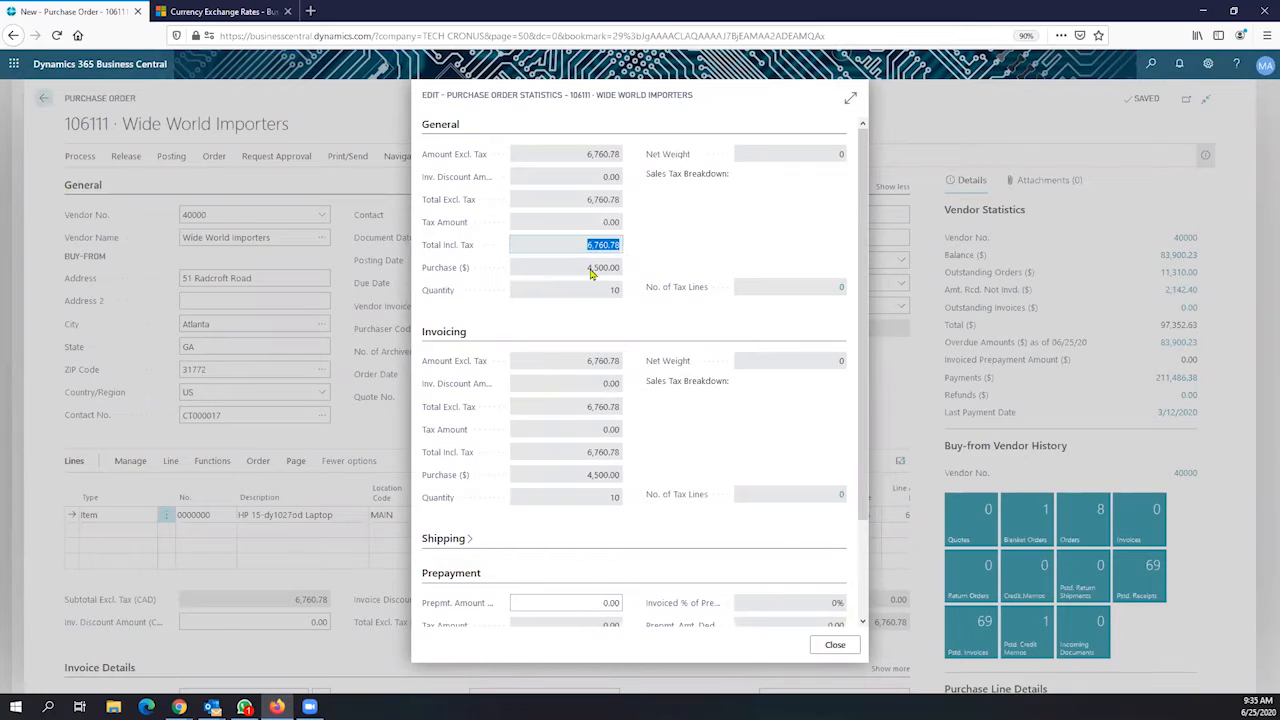
left_click(589, 271)
left_click_drag(589, 271, 620, 270)
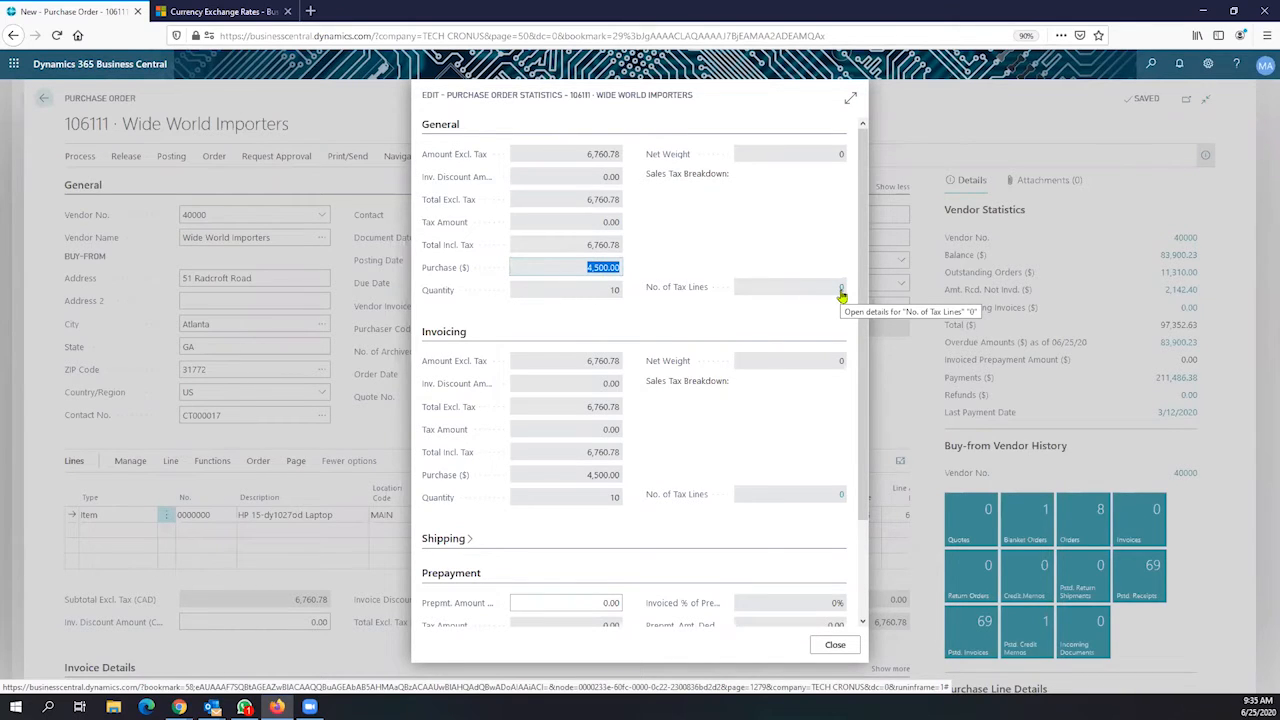
left_click(179, 707)
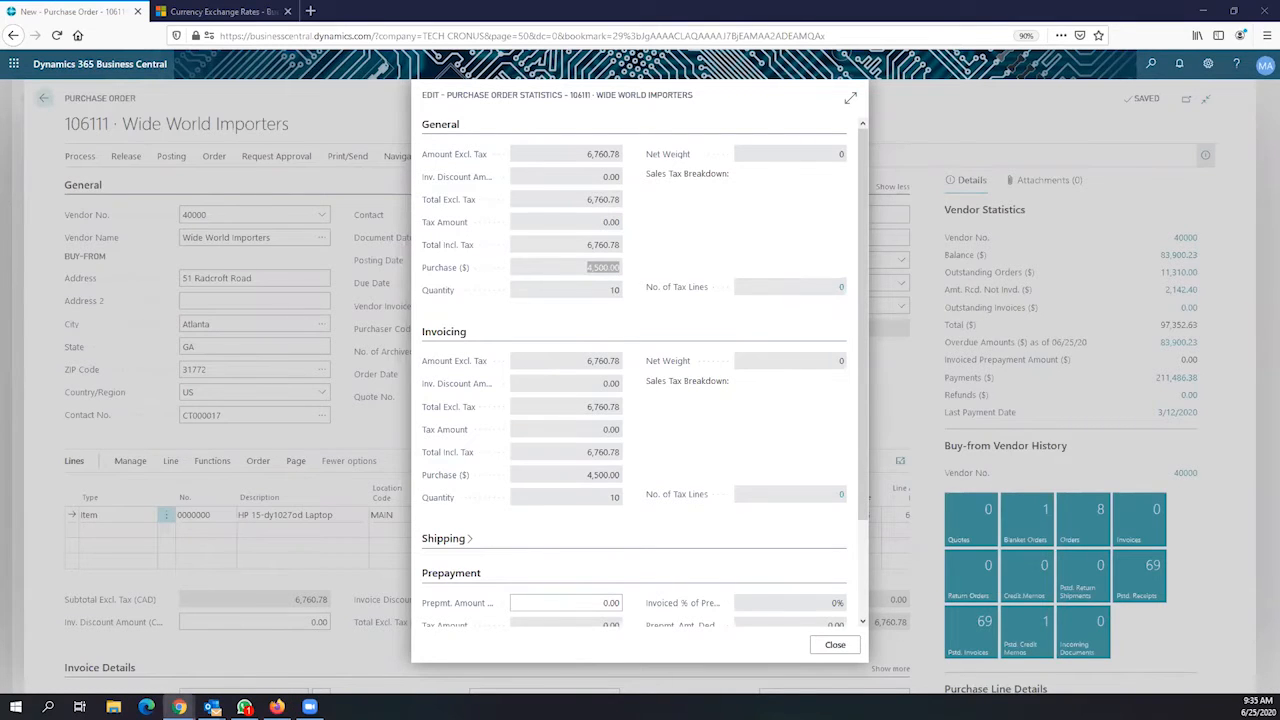
Close the statistics and scroll the FactBox showing vendor 40000's 15,810.00 outstanding orders
left_click(846, 650)
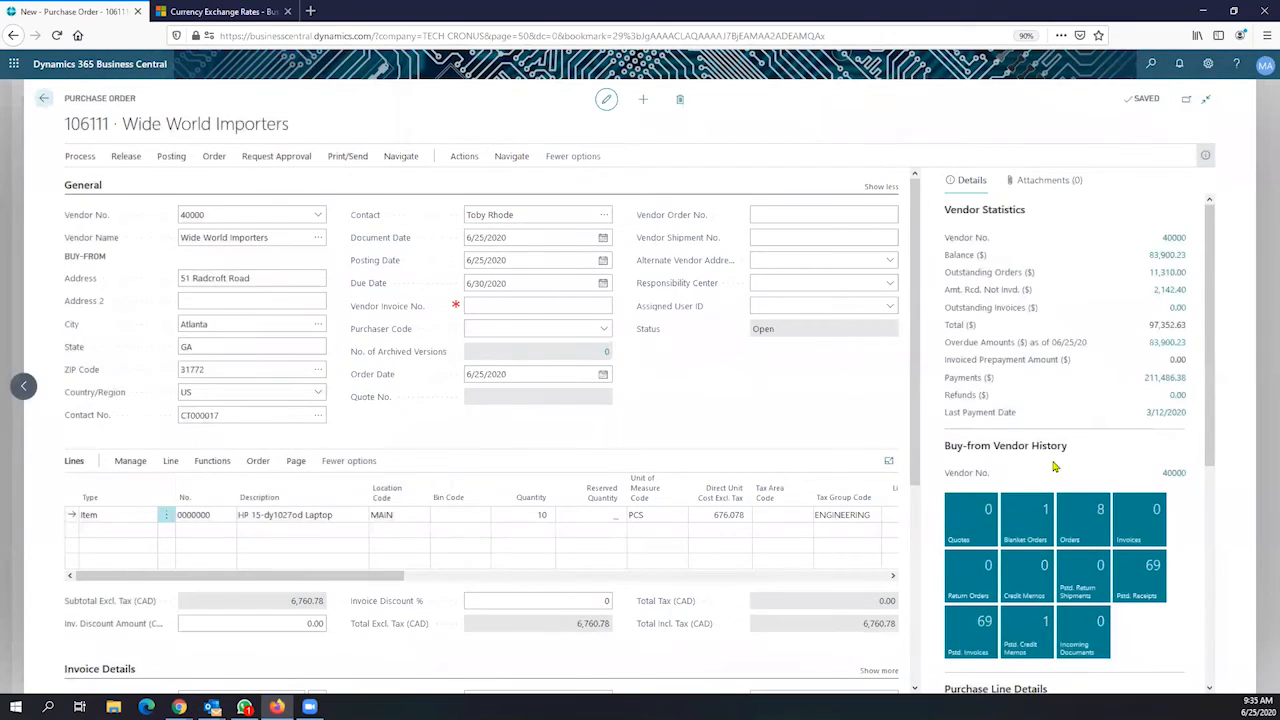
scroll(1110, 352, "down", 3)
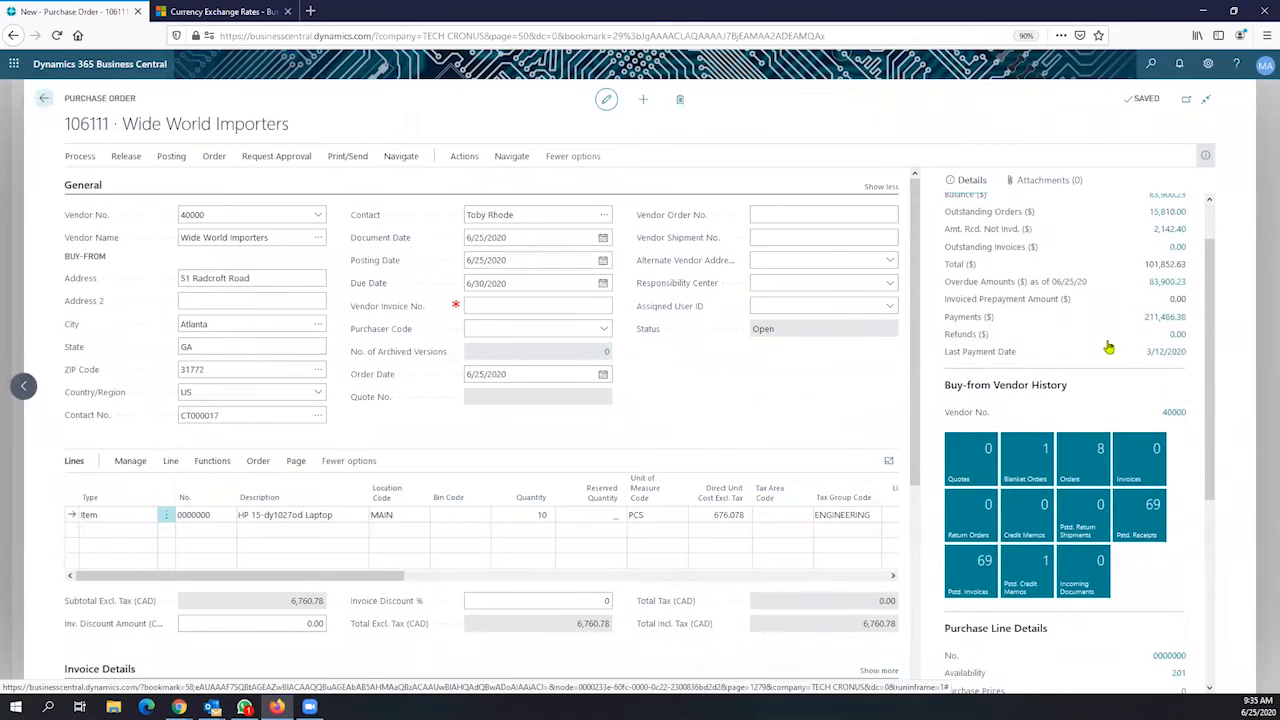
scroll(1110, 347, "down", 3)
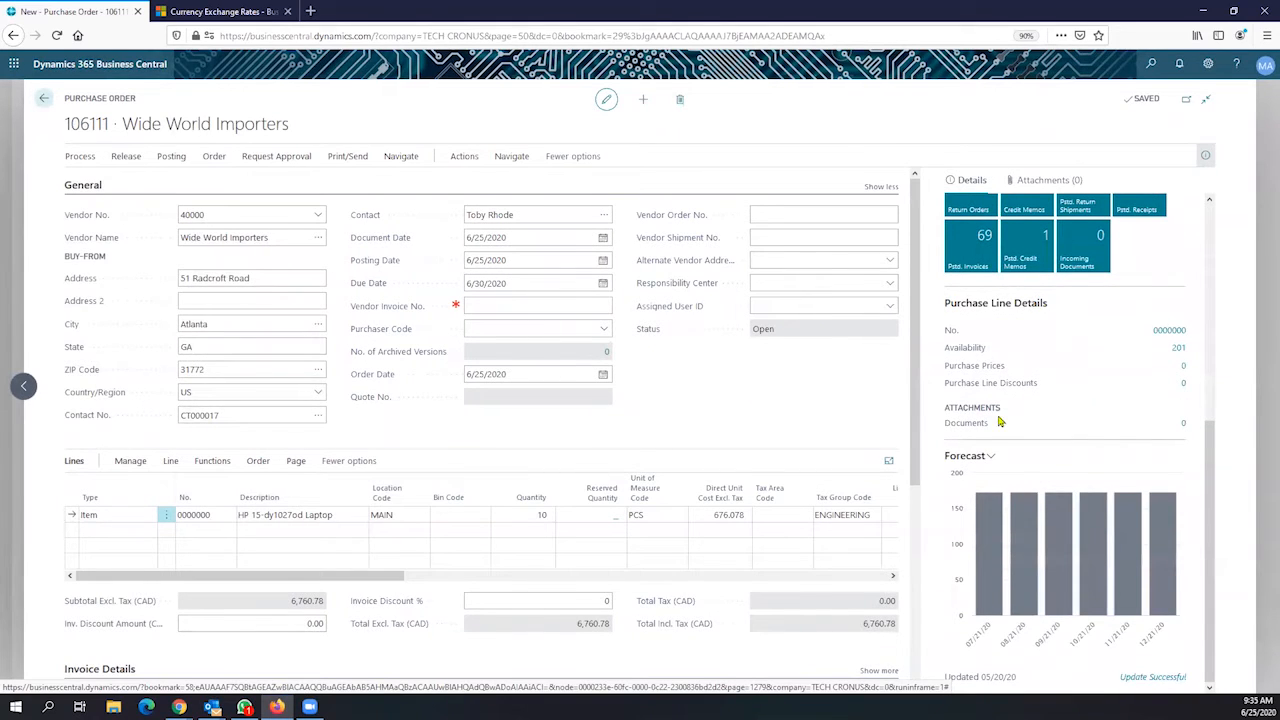
scroll(1170, 377, "up", 3)
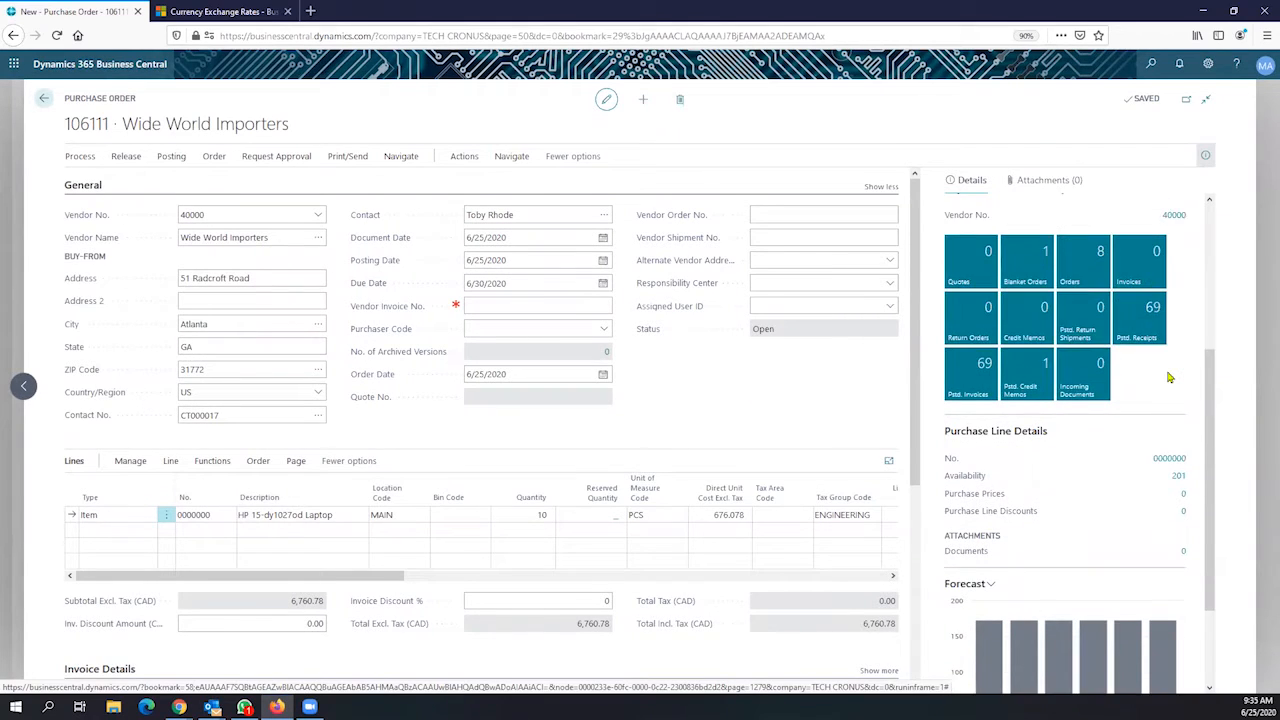
scroll(1170, 377, "up", 3)
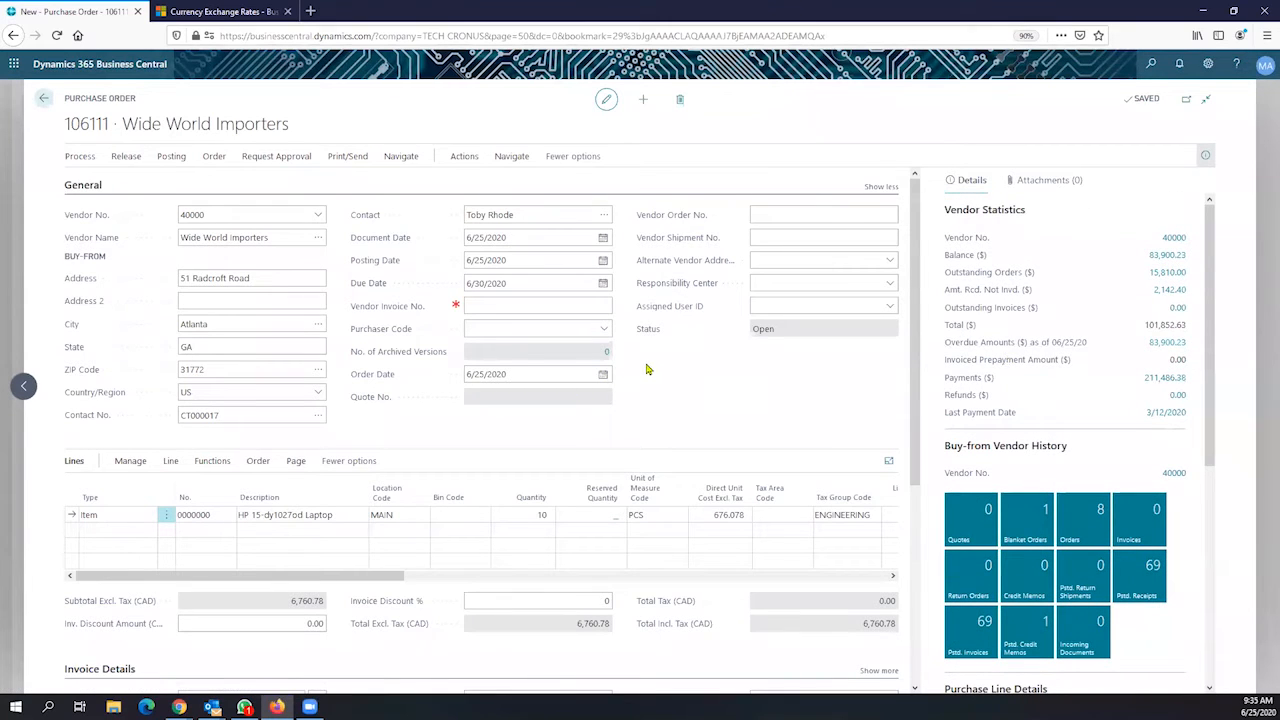
left_click(171, 160)
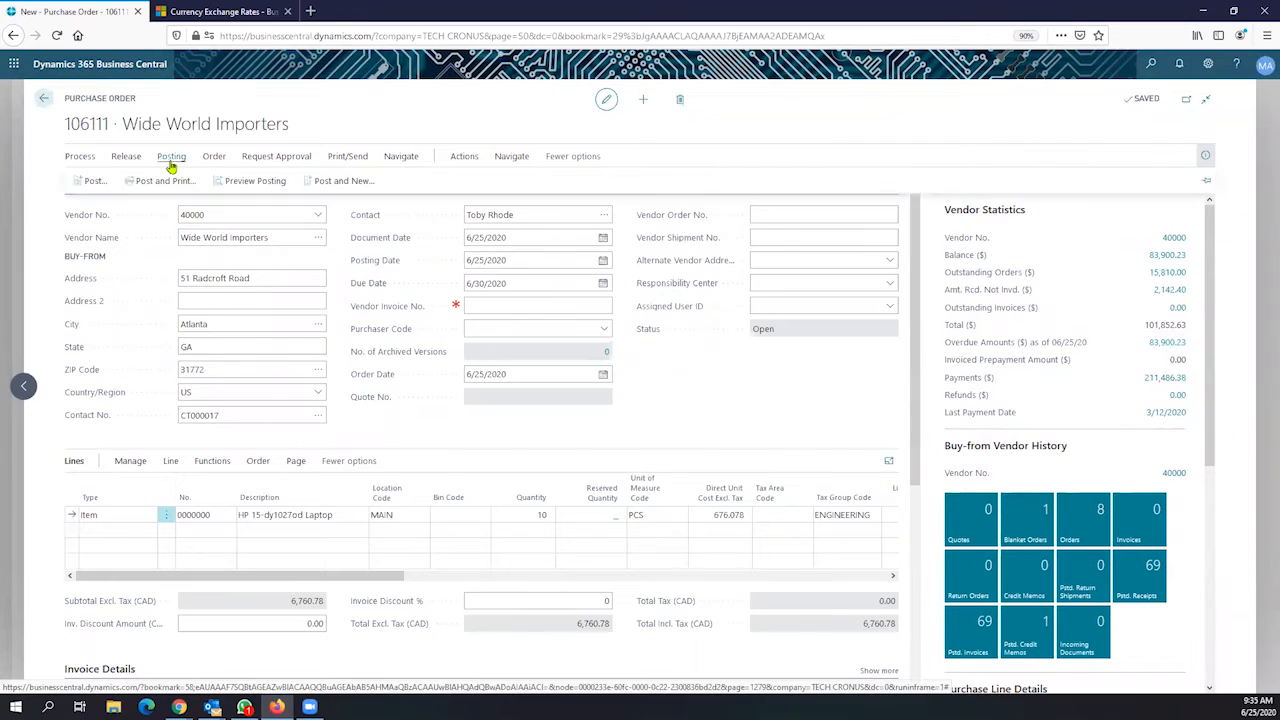
left_click(90, 182)
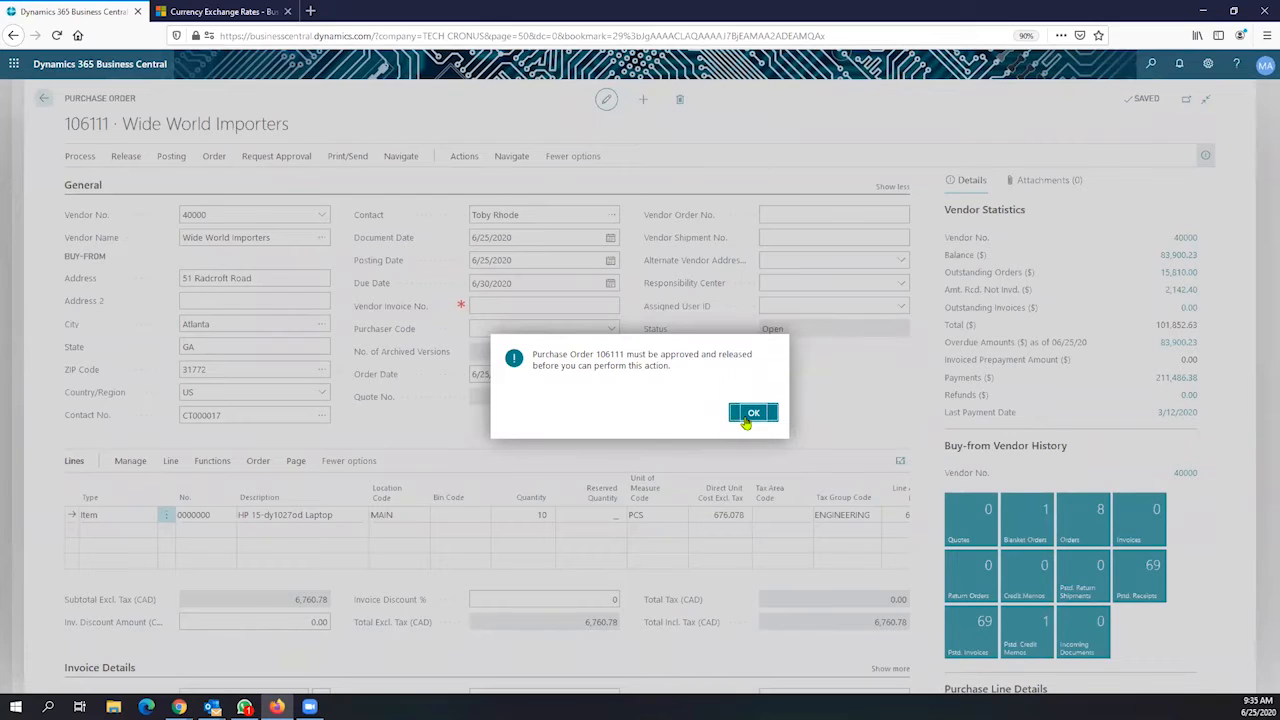
left_click(751, 414)
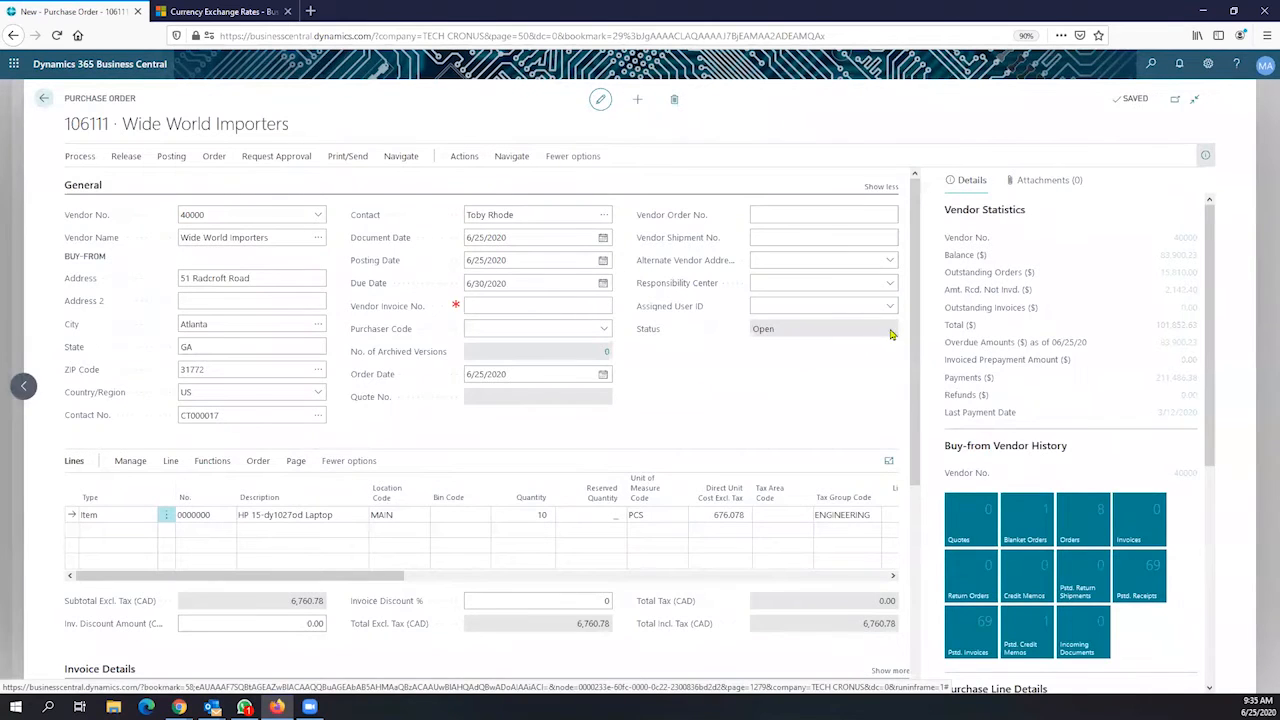
In My Settings, change the company to CRONUS USA, Inc. and apply it
left_click(1208, 64)
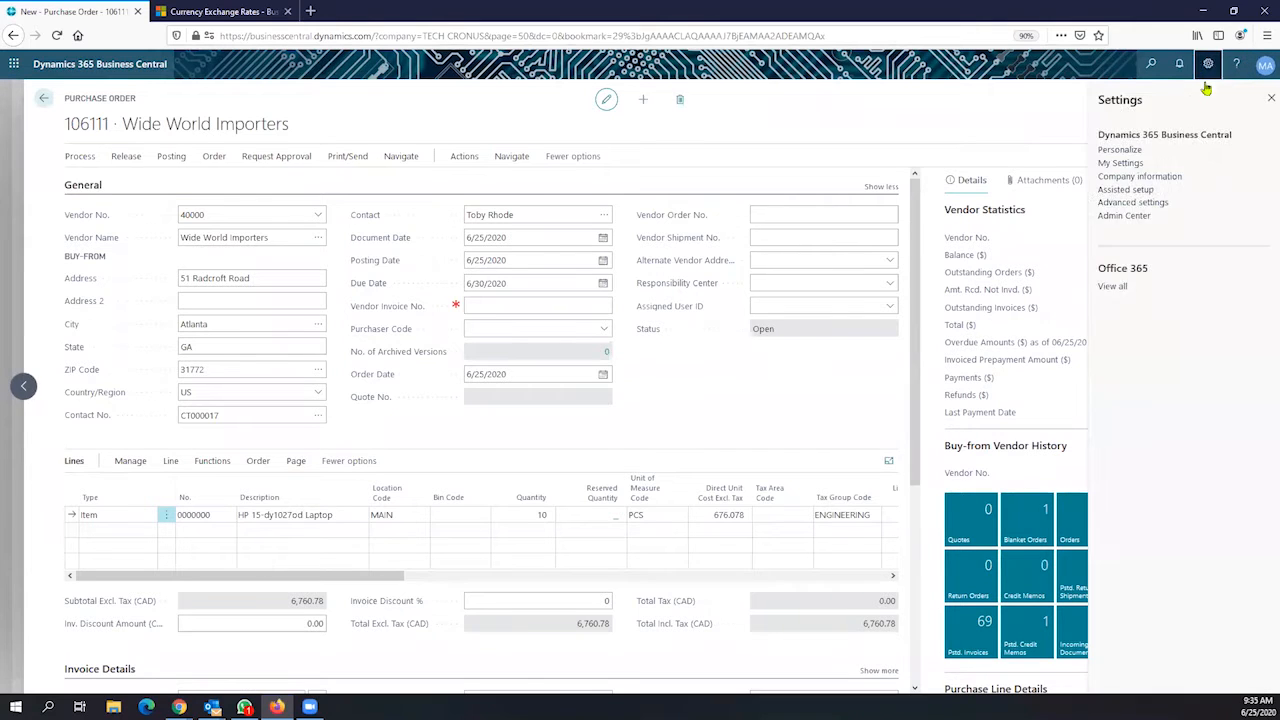
left_click(1127, 166)
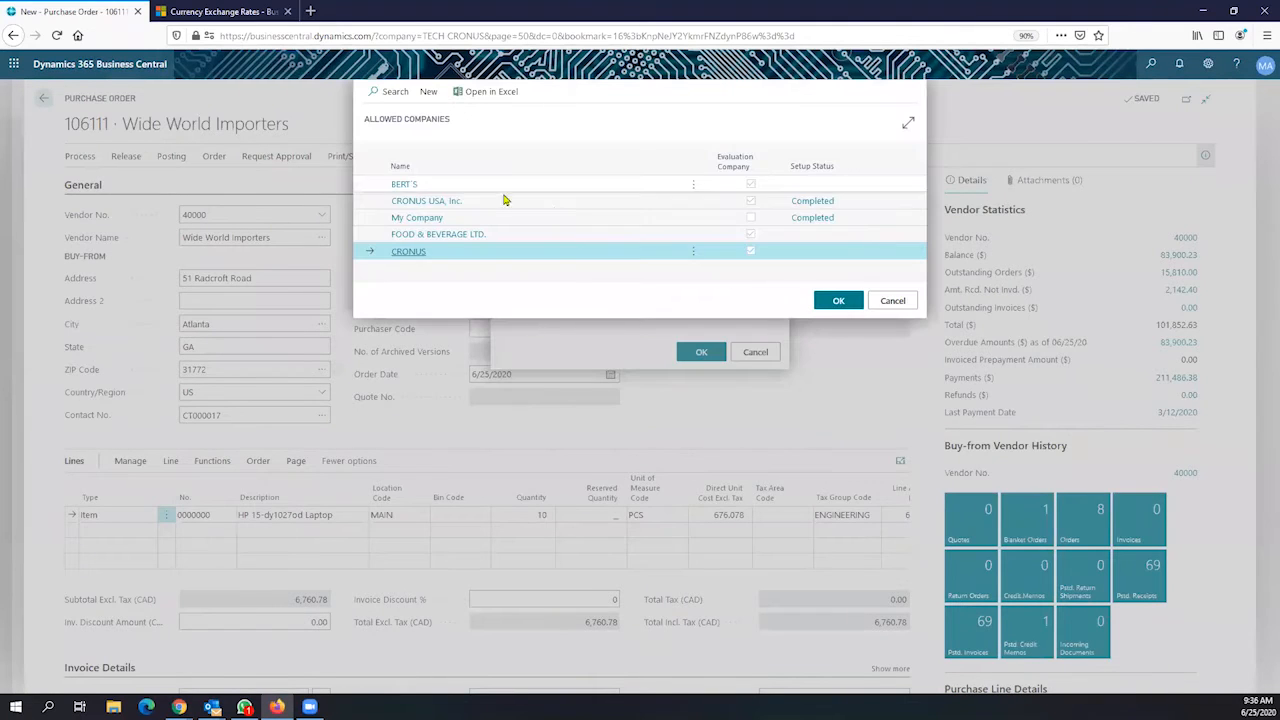
left_click(485, 202)
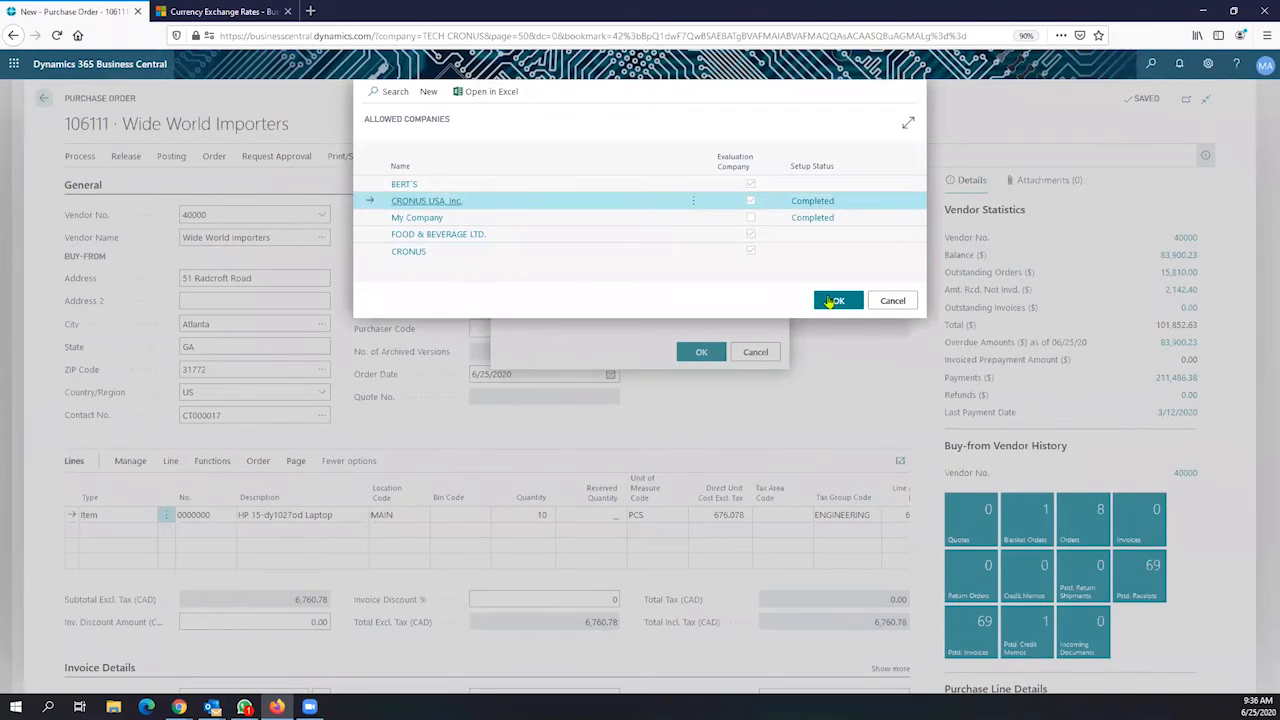
left_click(835, 299)
left_click(686, 355)
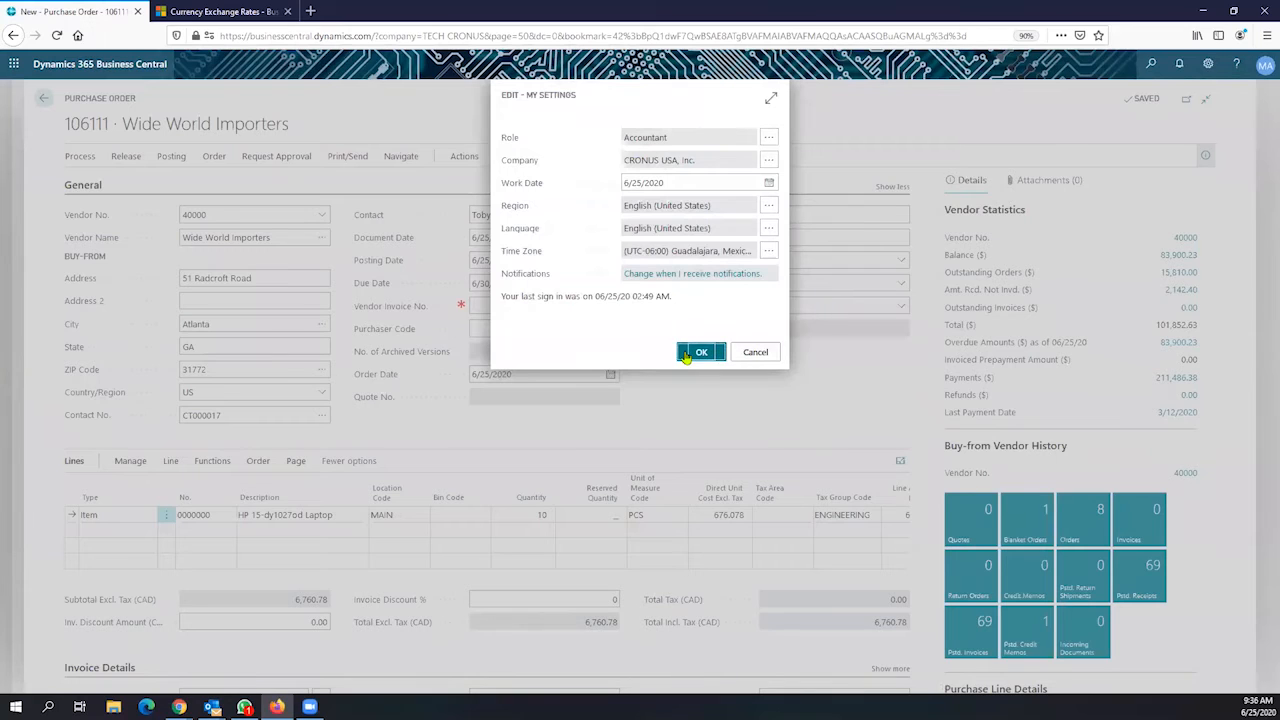
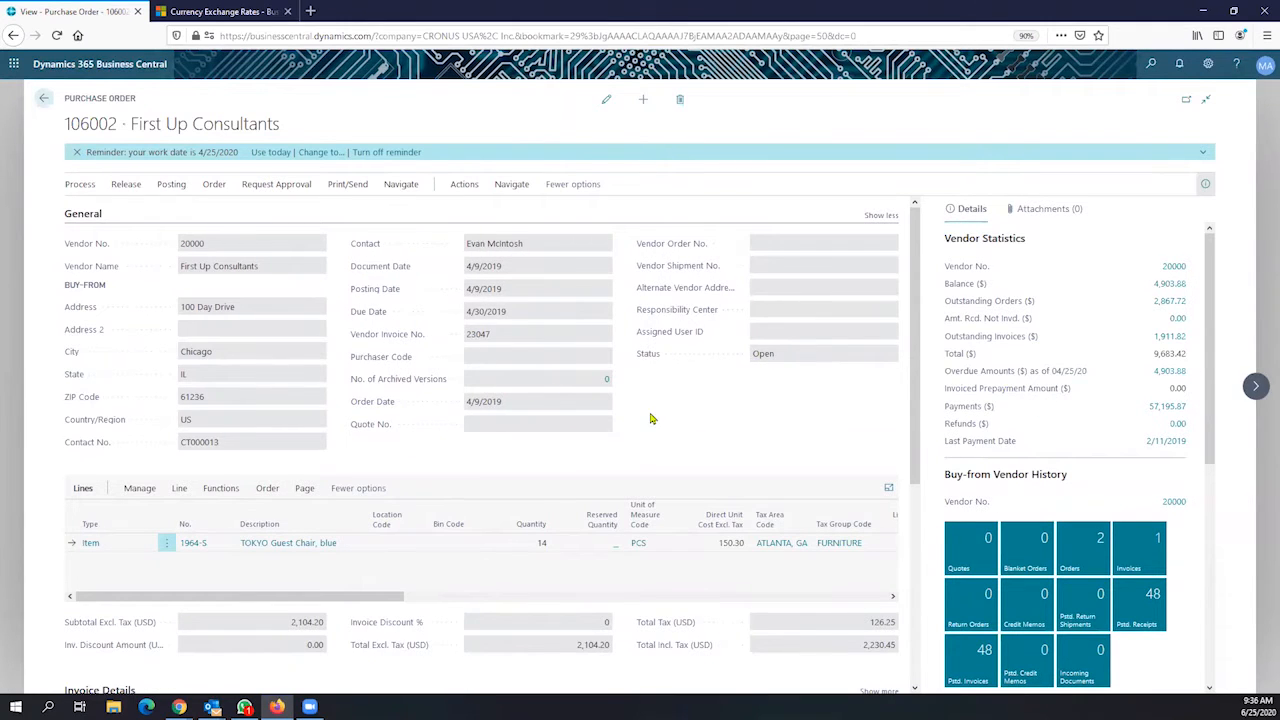
Browse purchase orders 106002 and 106003, then return to the CRONUS USA home page
scroll(651, 418, "down", 2)
scroll(677, 548, "down", 4)
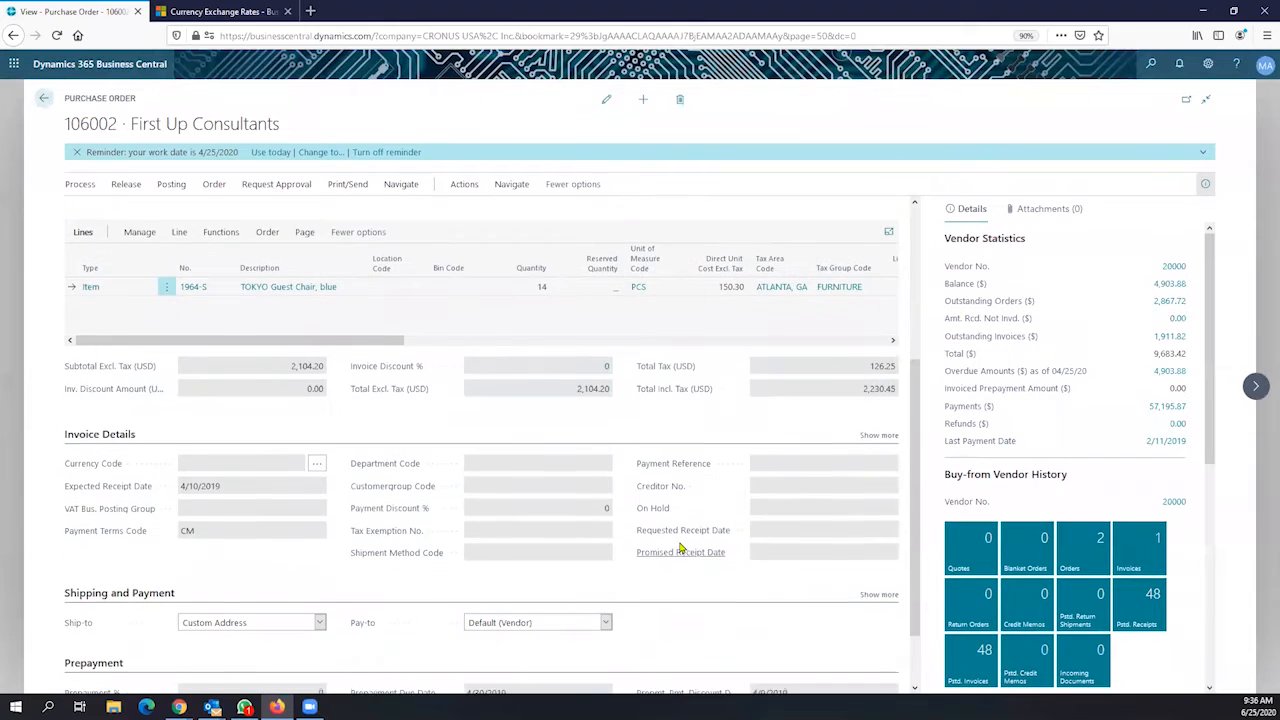
scroll(680, 537, "up", 6)
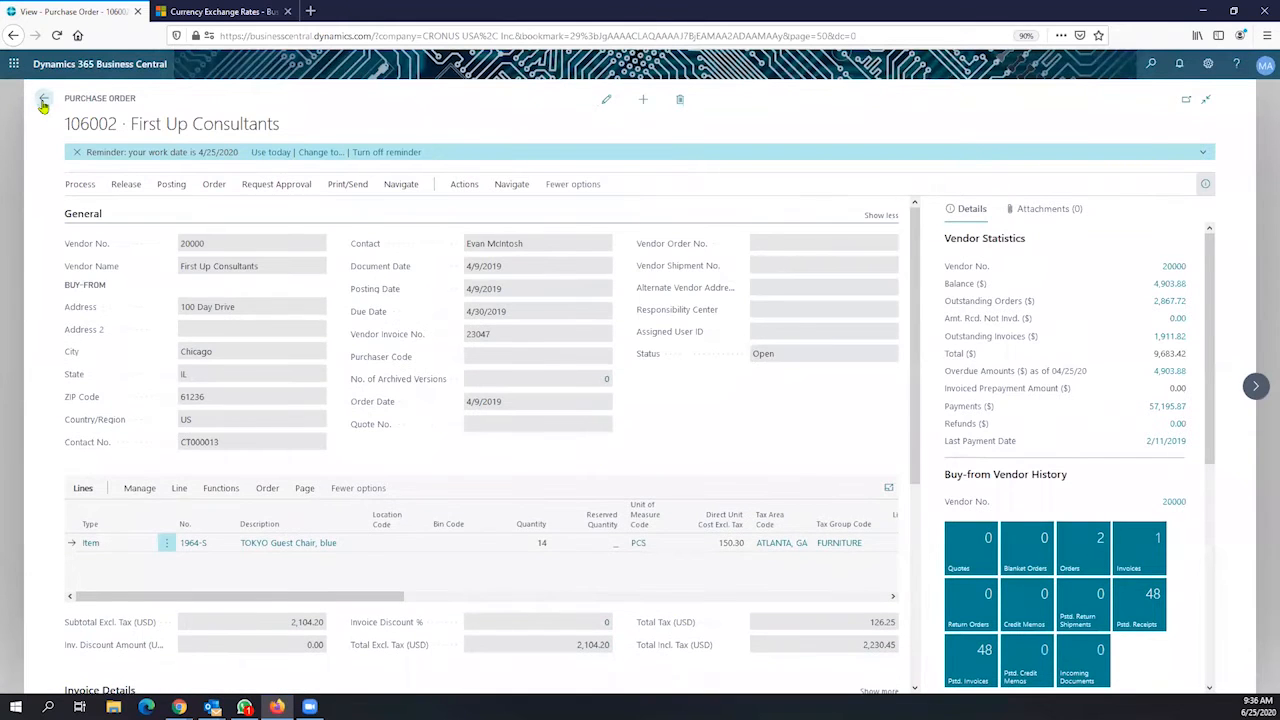
left_click(1254, 388)
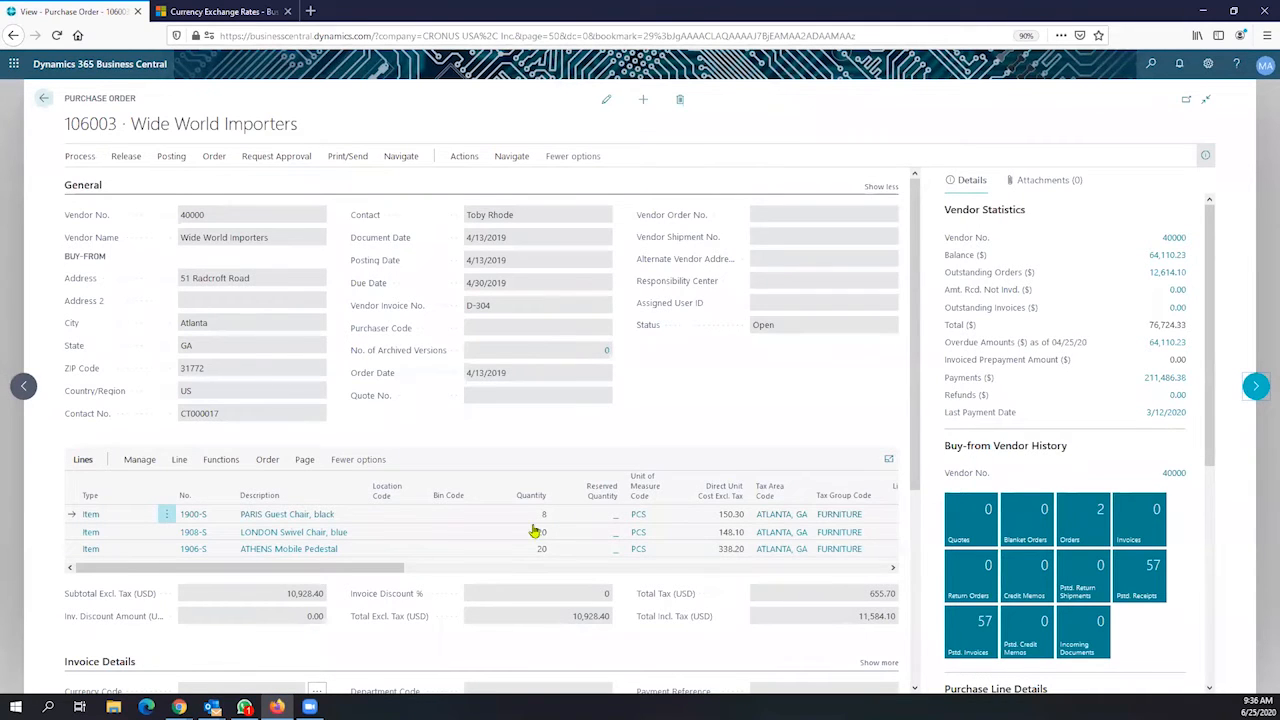
scroll(690, 614, "down", 2)
scroll(718, 556, "down", 5)
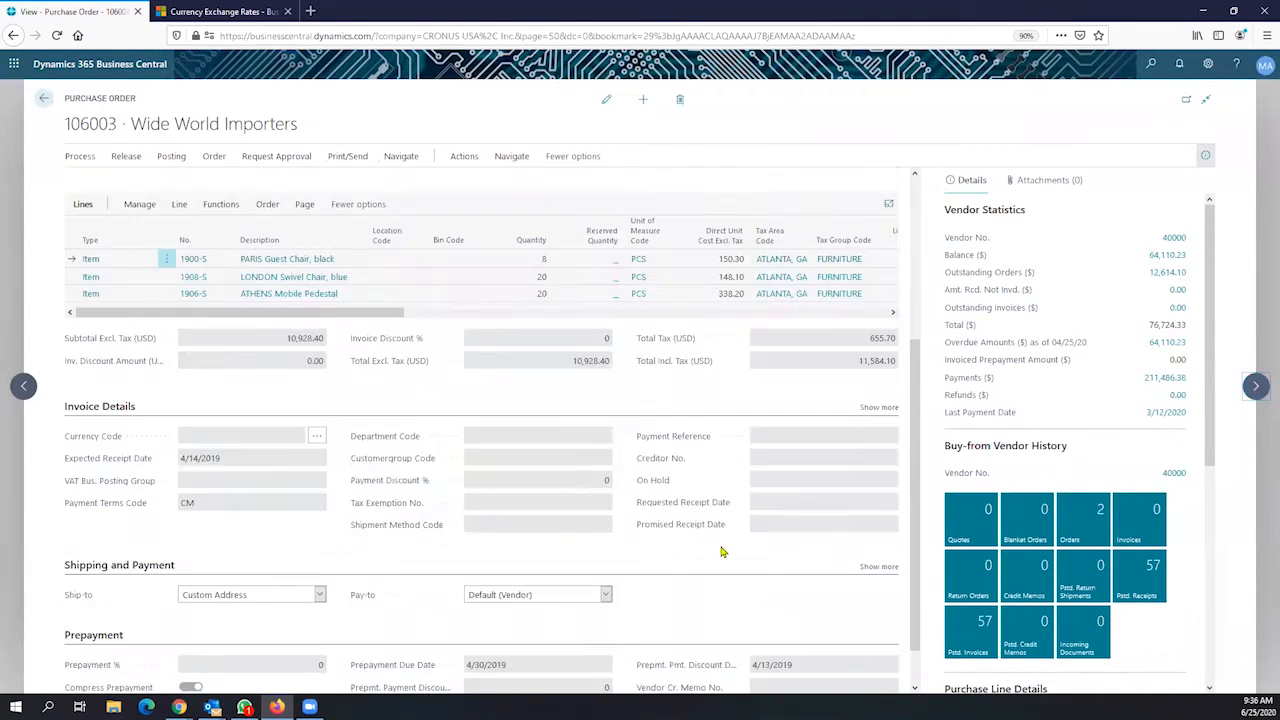
left_click(41, 100)
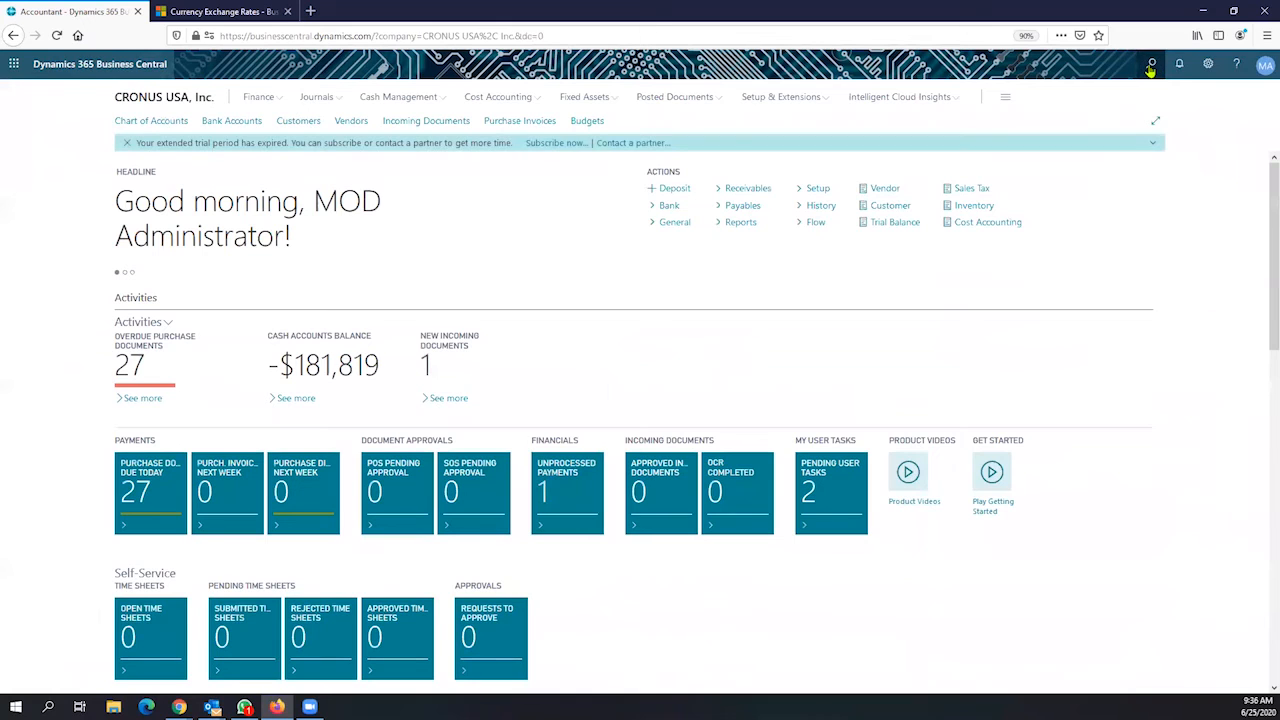
left_click(1151, 66)
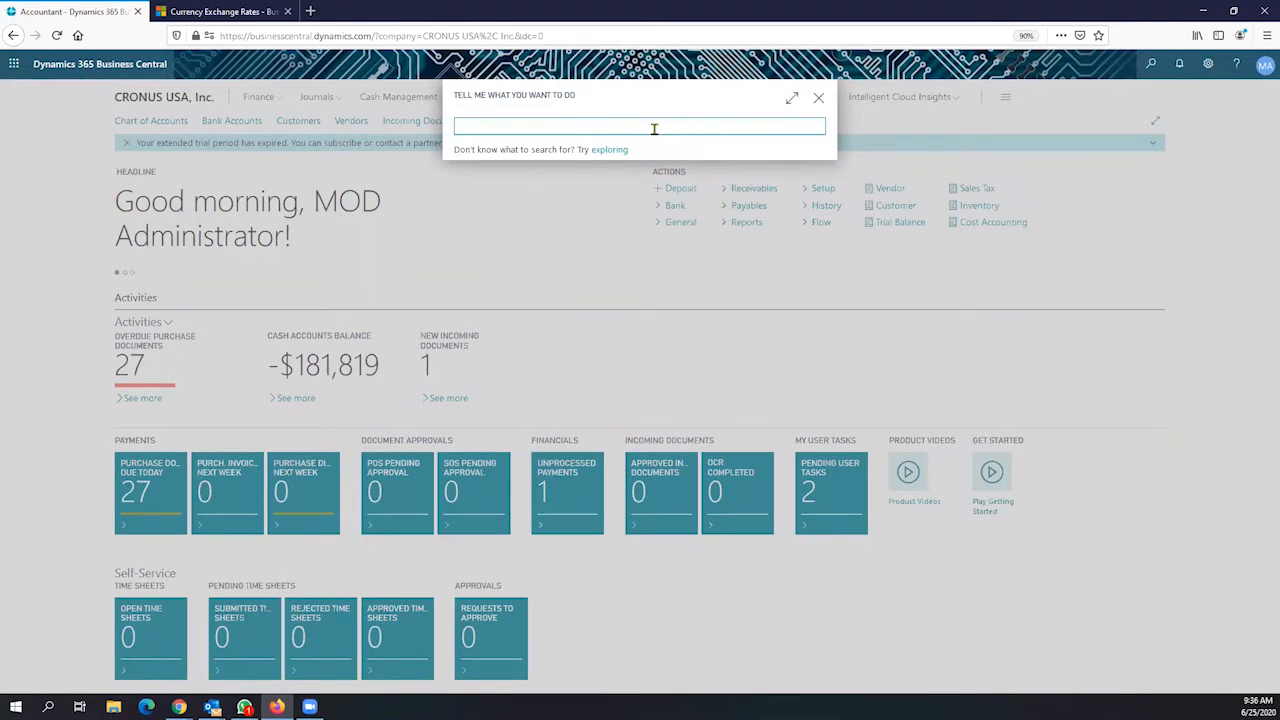
type("vendors")
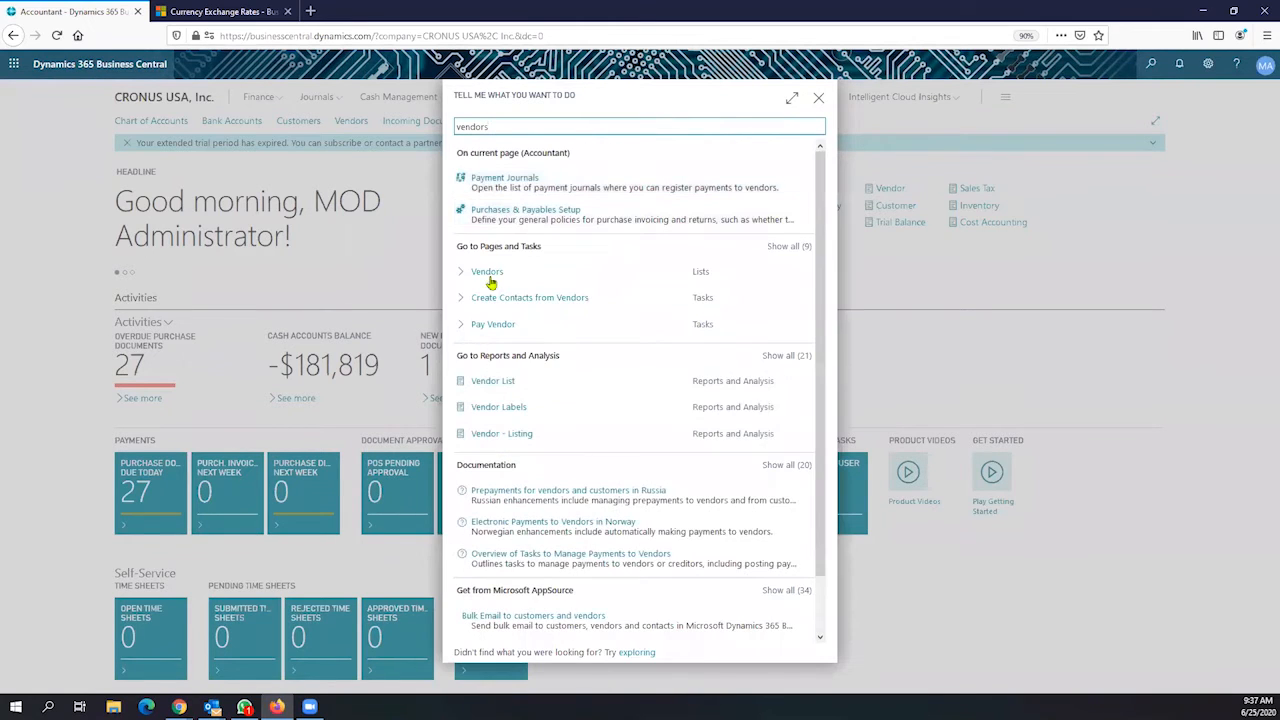
left_click(486, 276)
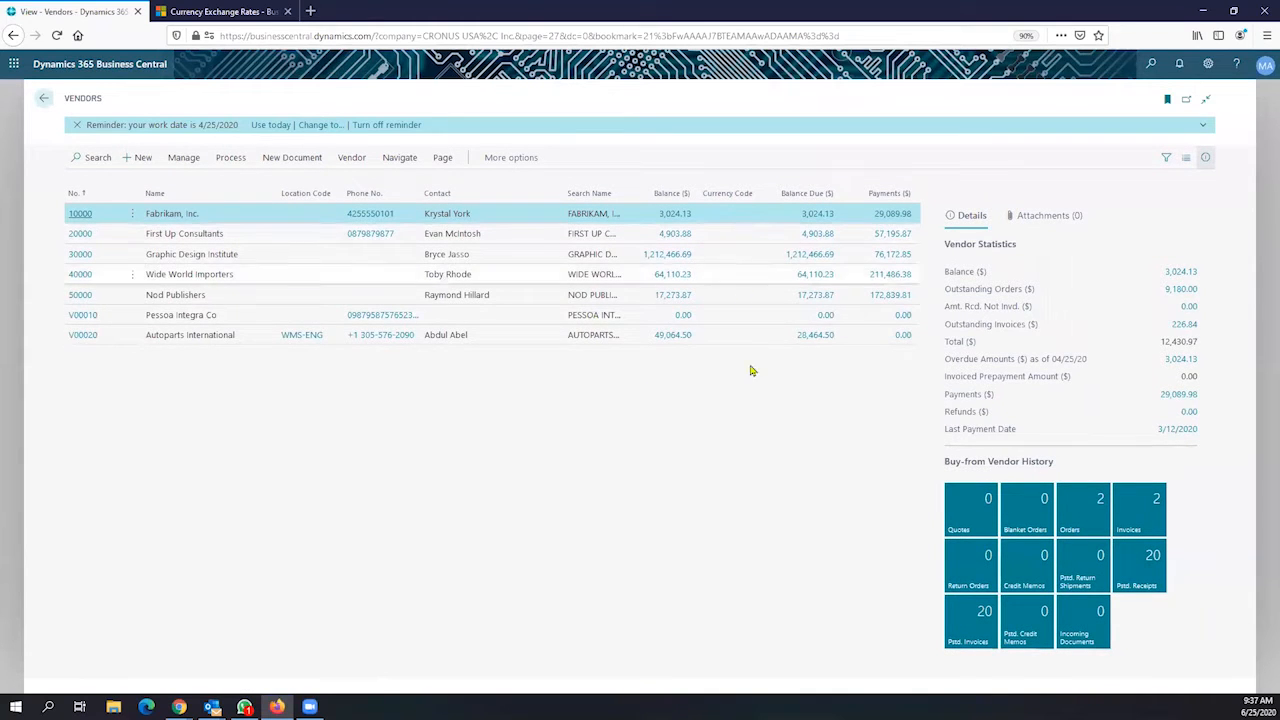
left_click(44, 99)
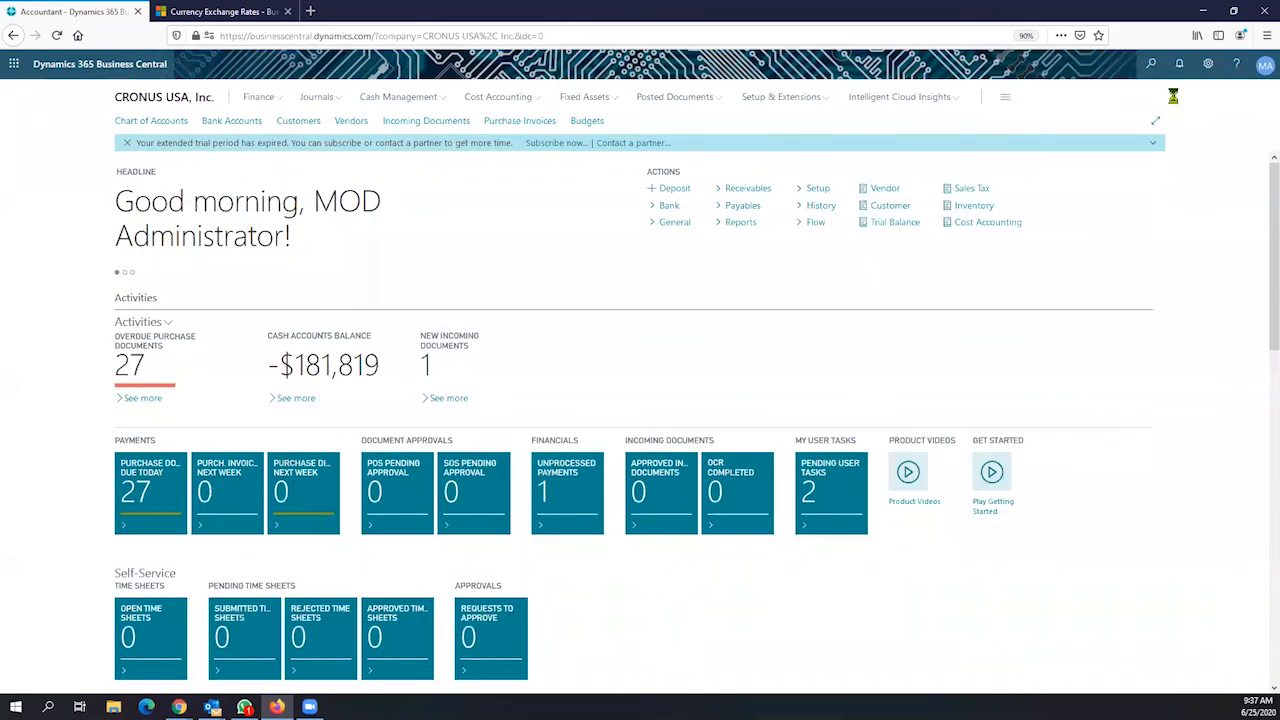
In My Settings, change the company from CRONUS USA, Inc. to CRONUS and apply it
left_click(1264, 66)
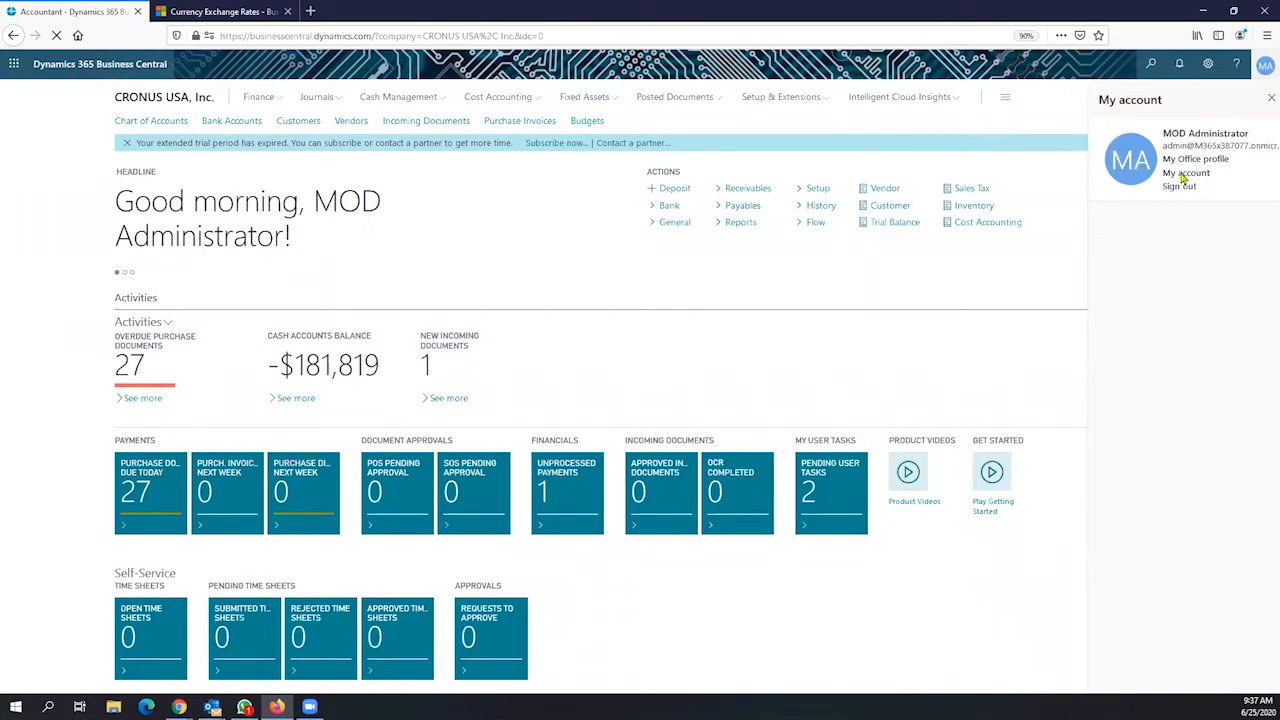
left_click(1208, 66)
left_click(1208, 66)
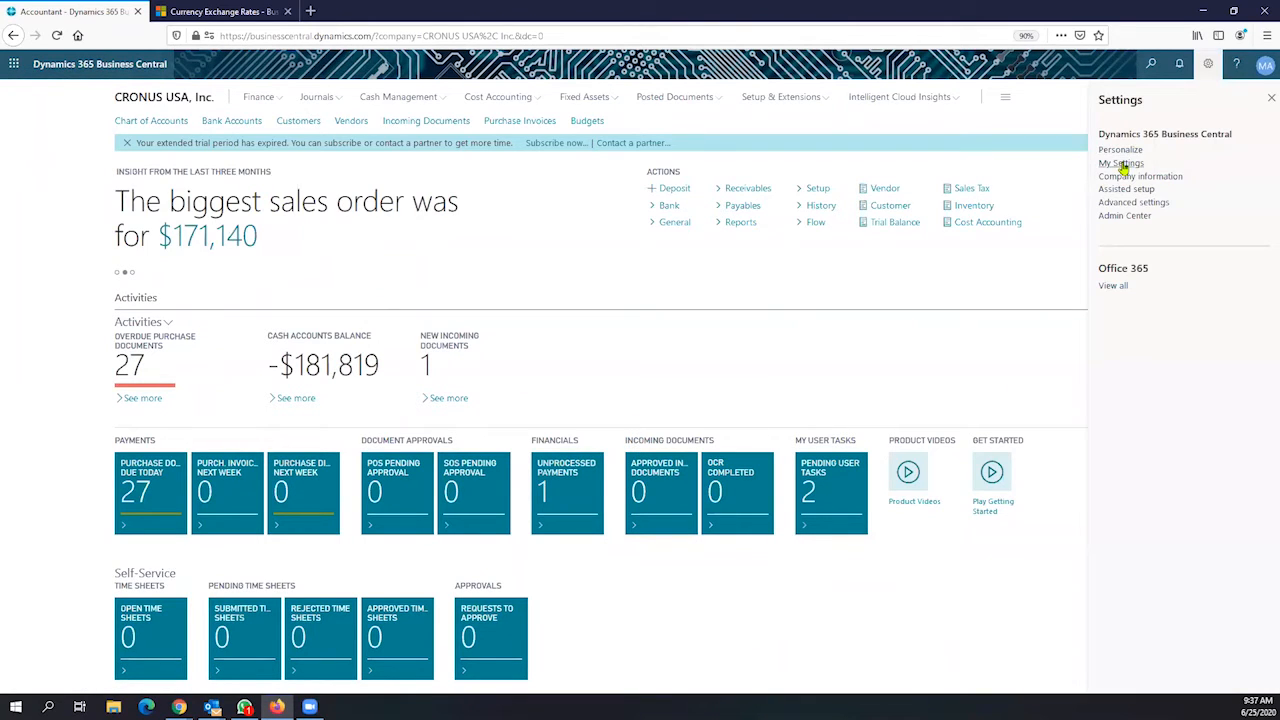
left_click(1122, 163)
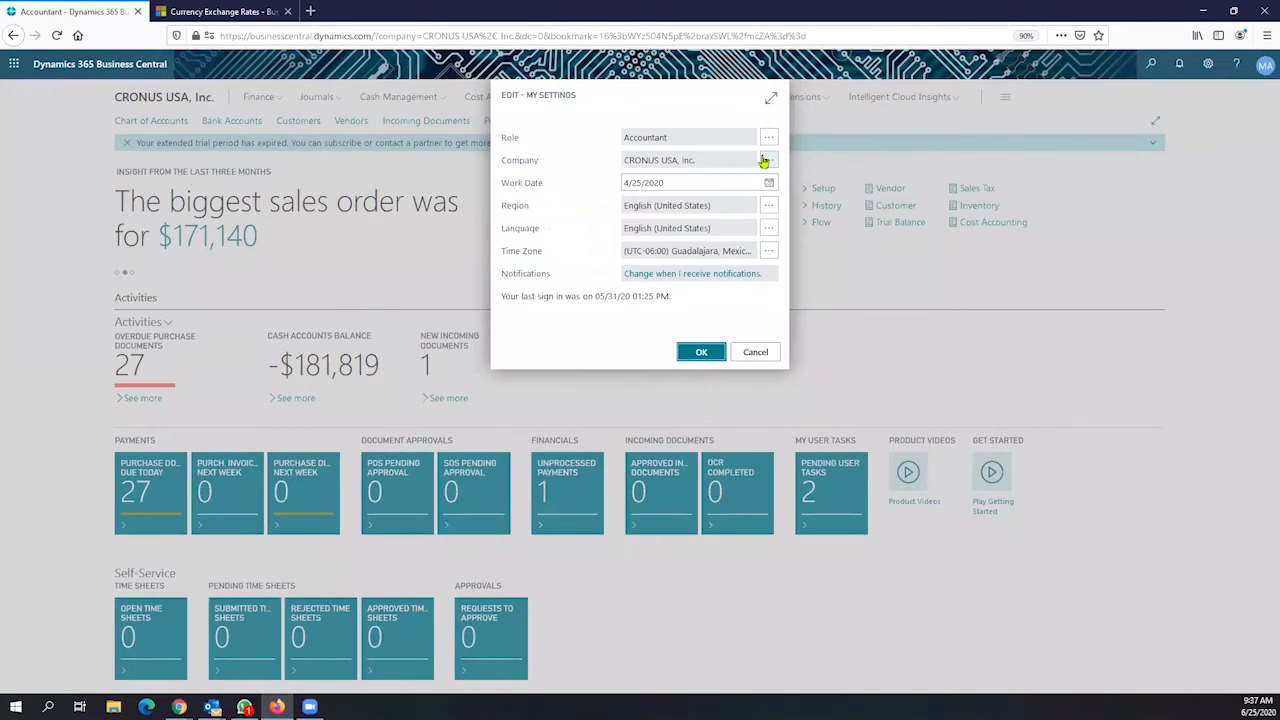
left_click(766, 161)
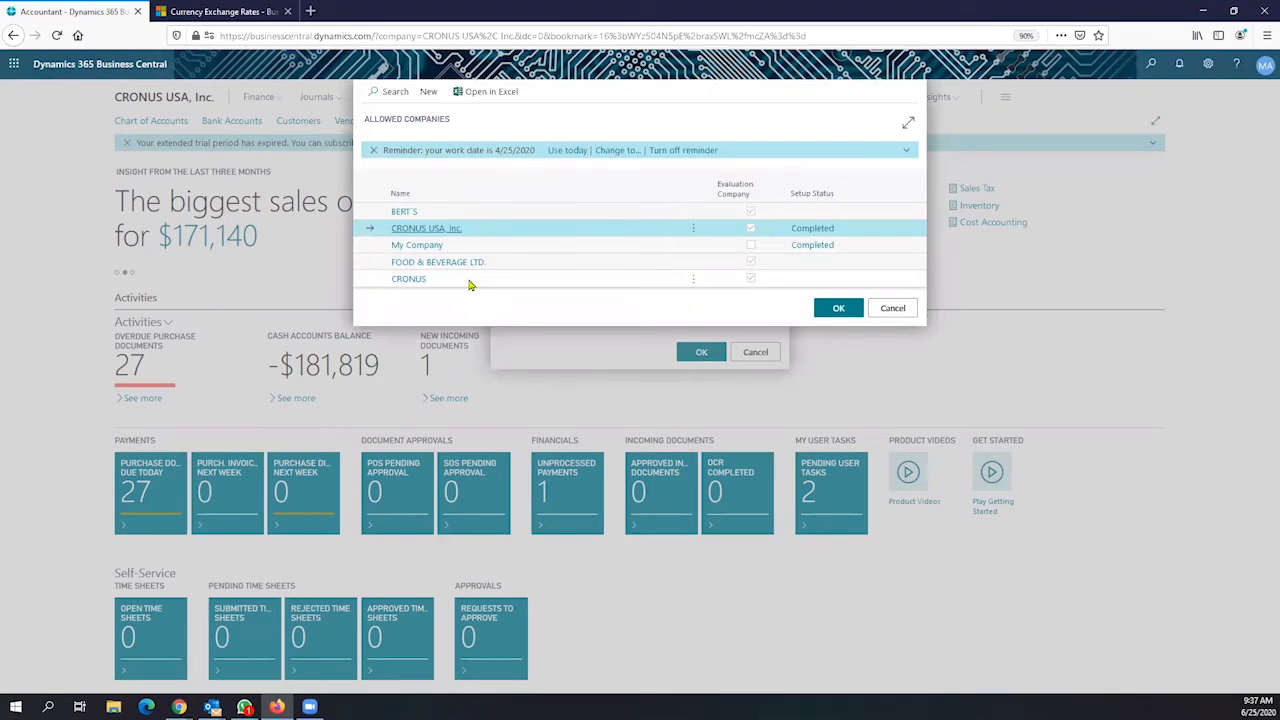
left_click(466, 285)
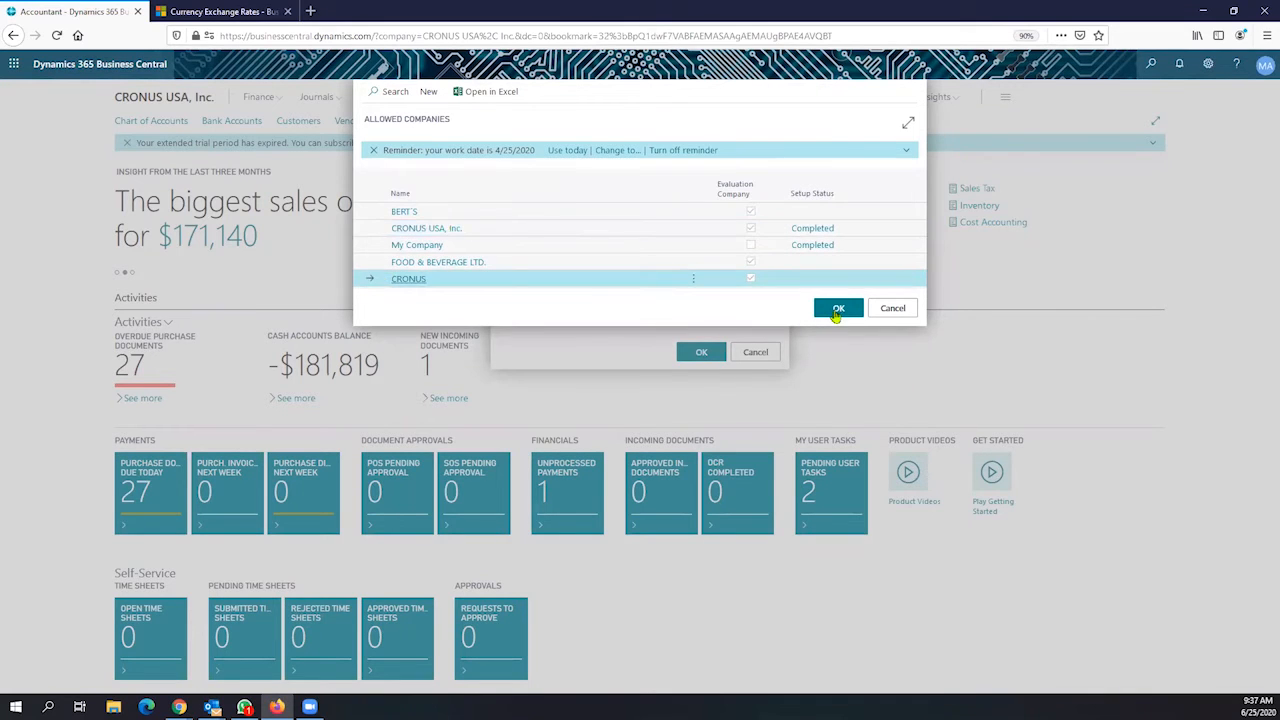
left_click(836, 308)
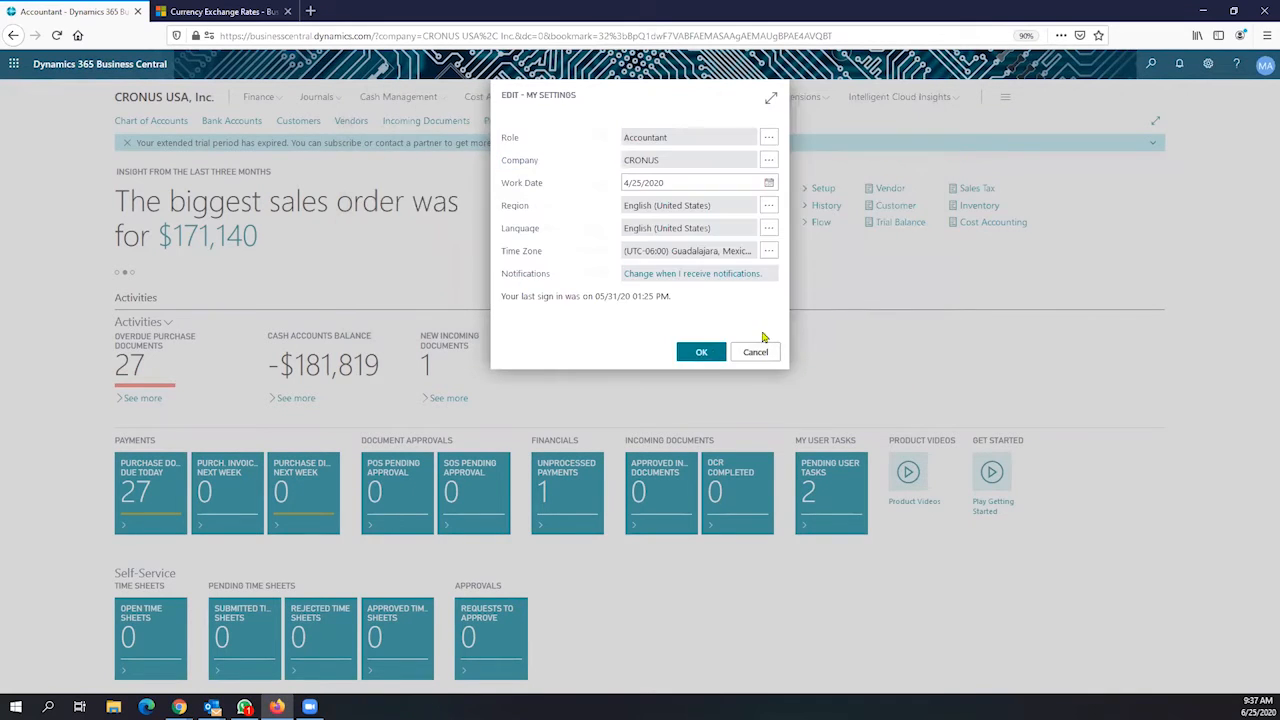
left_click(703, 354)
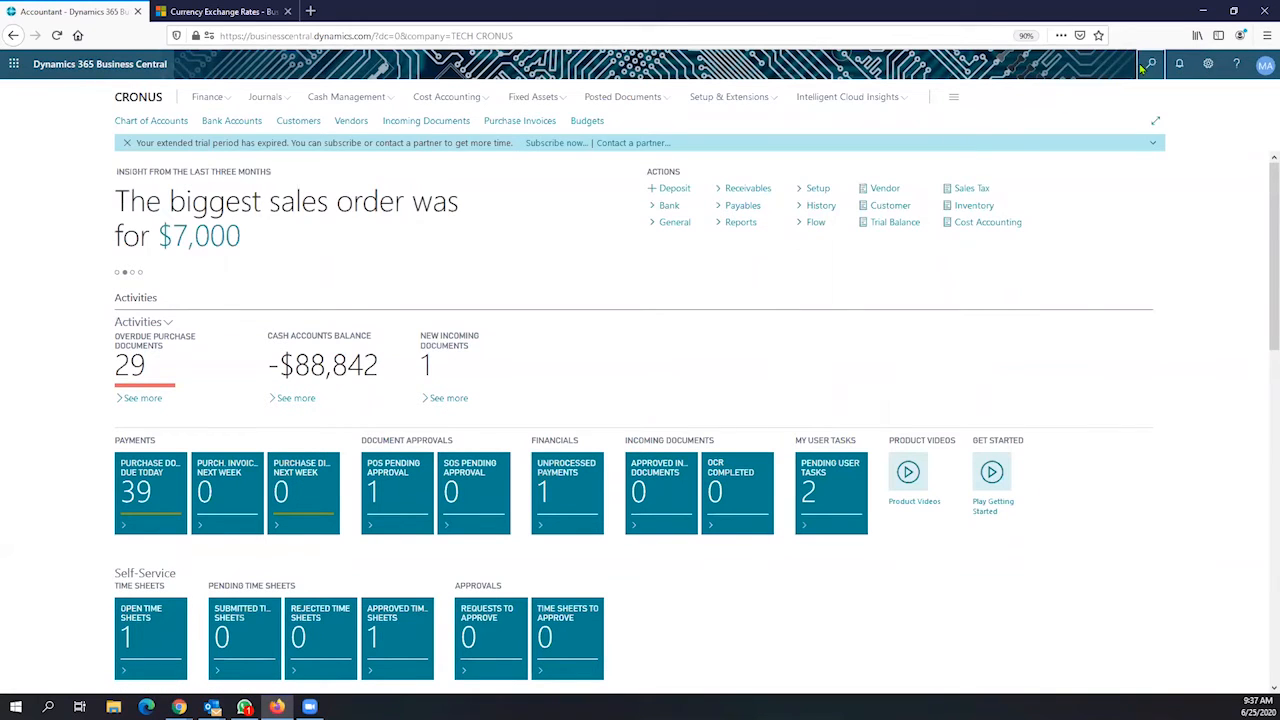
Search for 'posted purchase' and open the Posted Purchase Invoices list
left_click(1151, 66)
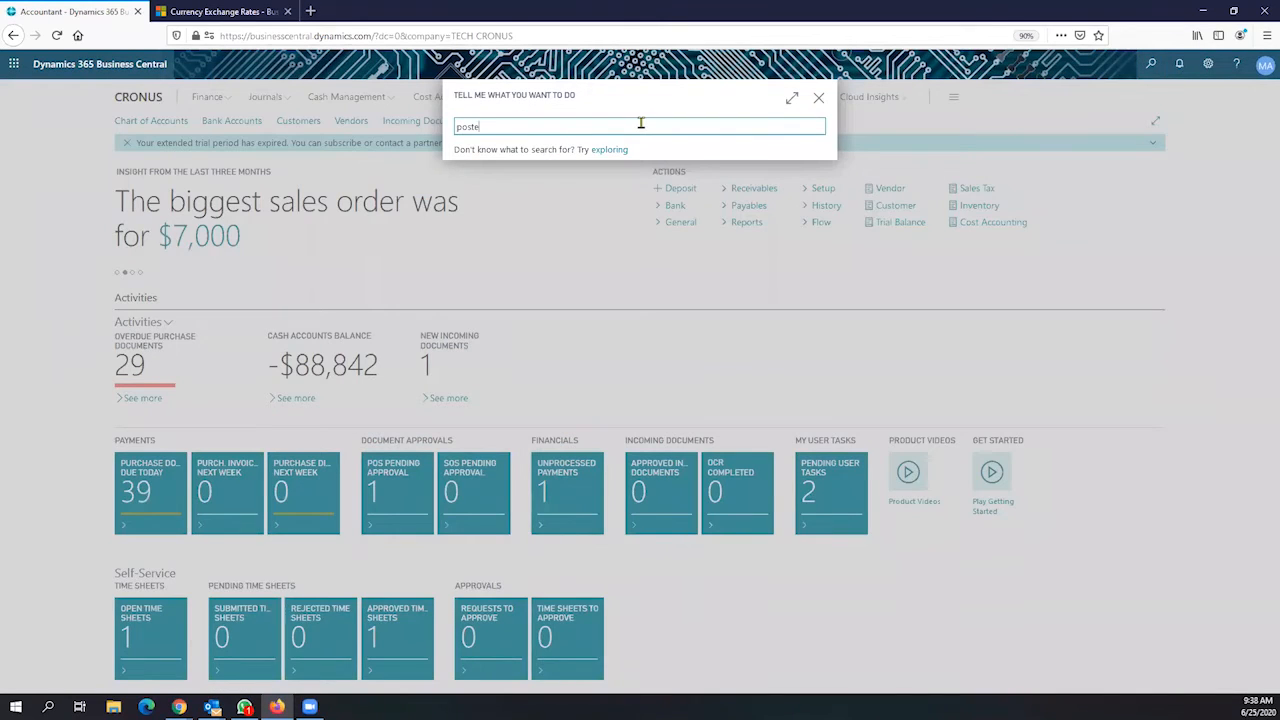
type("posted pr")
key("BackSpace")
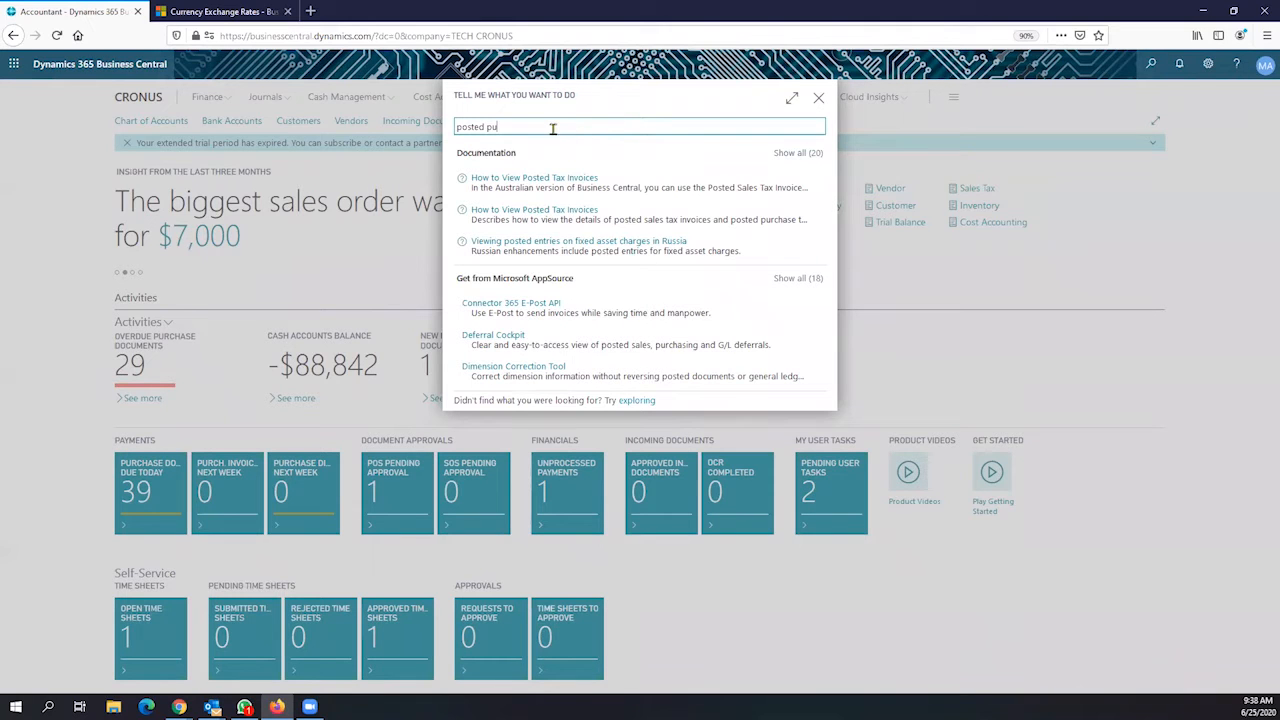
type("urchase")
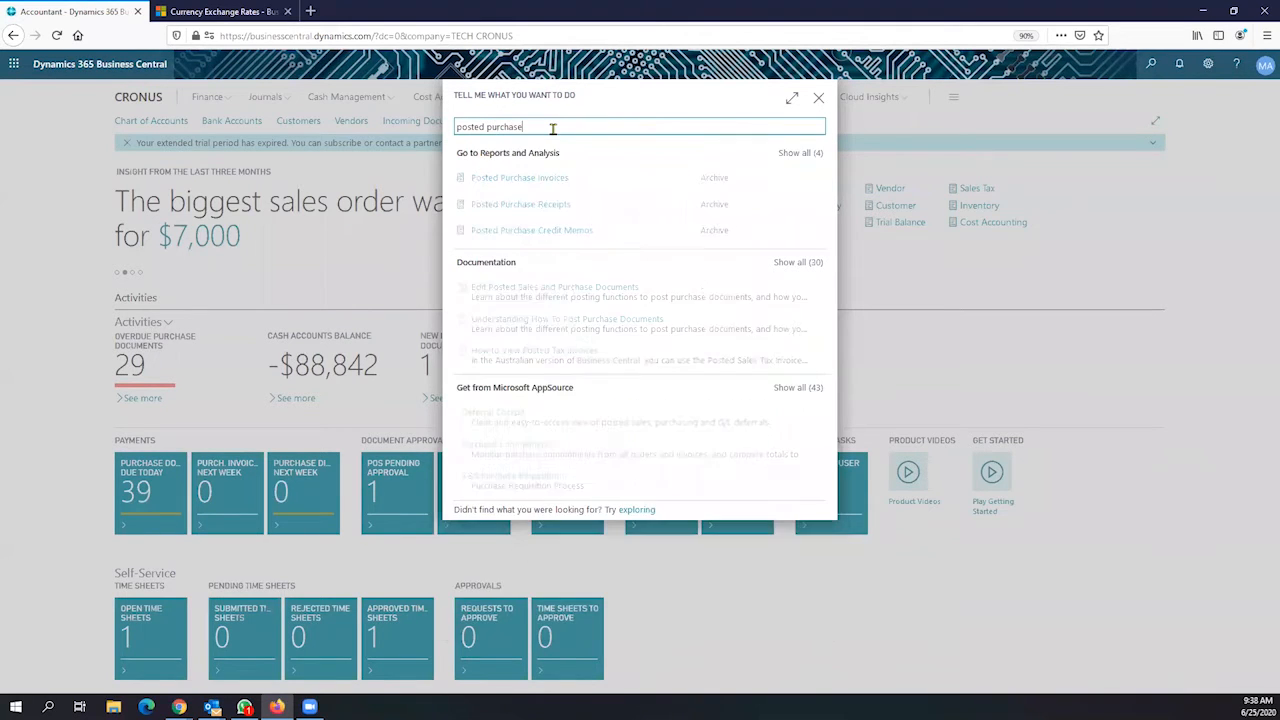
left_click(540, 178)
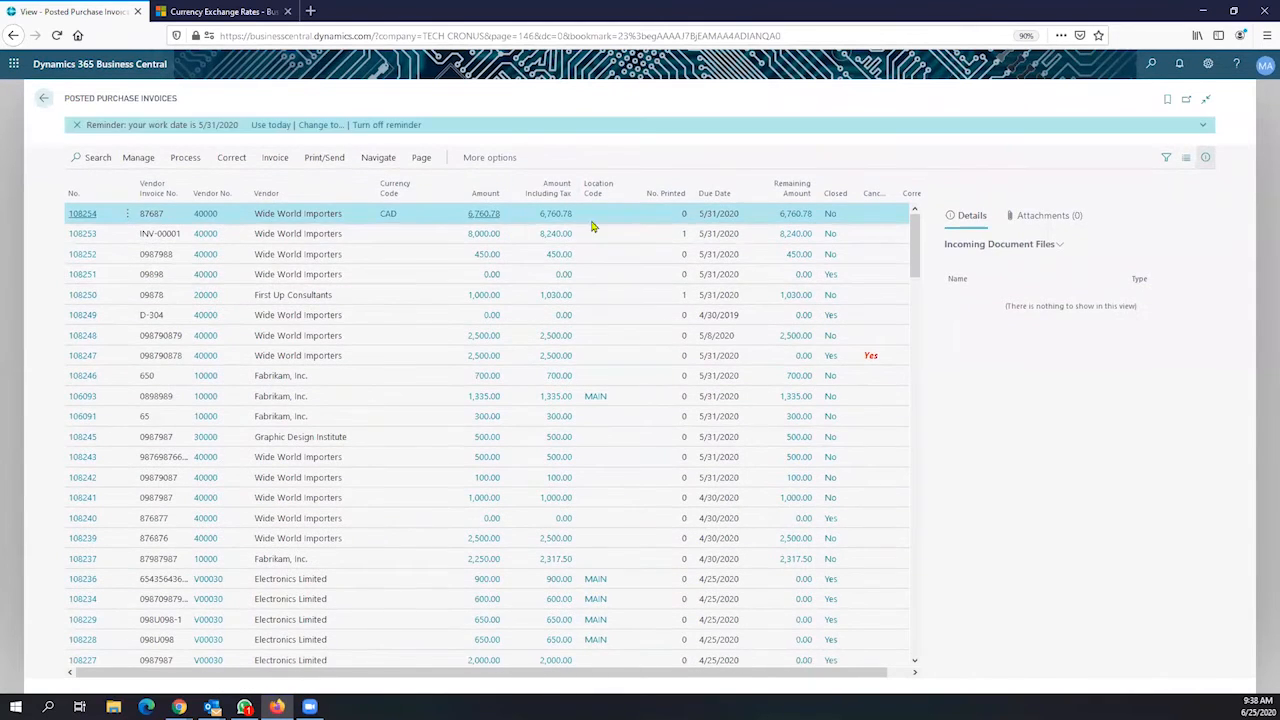
Open posted invoice 108254 from Wide World Importers and review its FactBox details and attachments
left_click(85, 214)
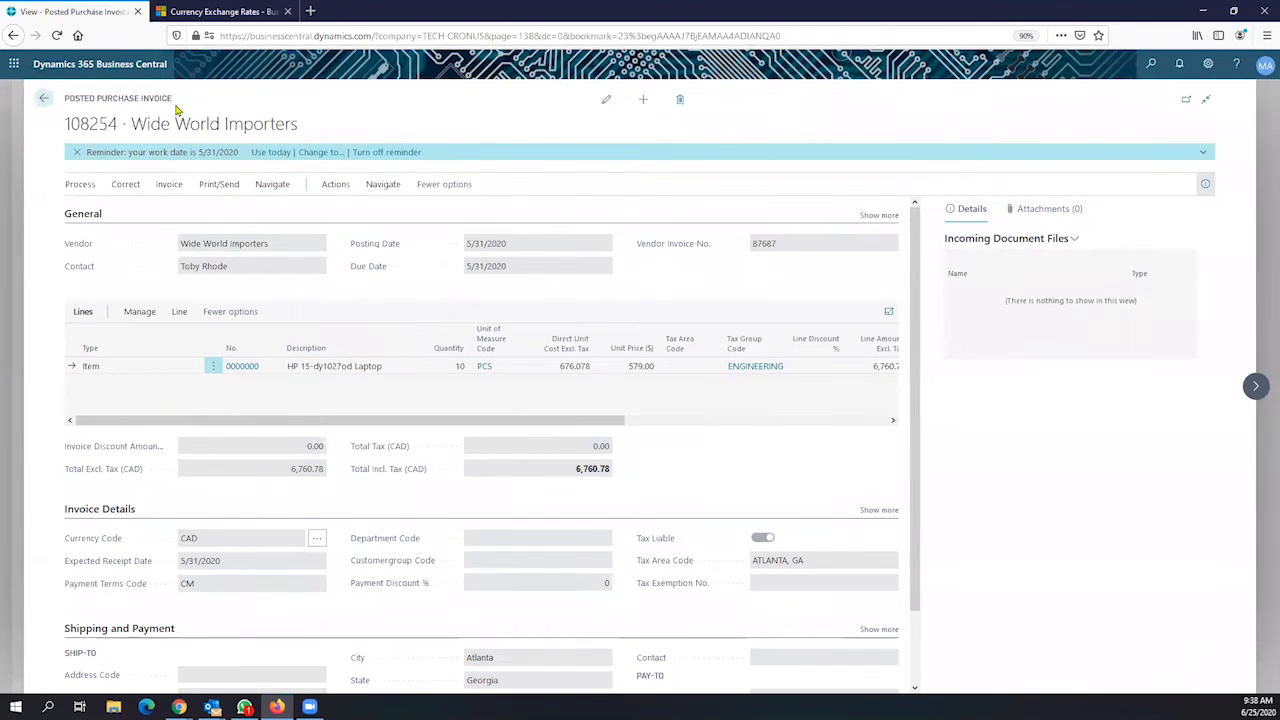
left_click_drag(174, 99, 67, 104)
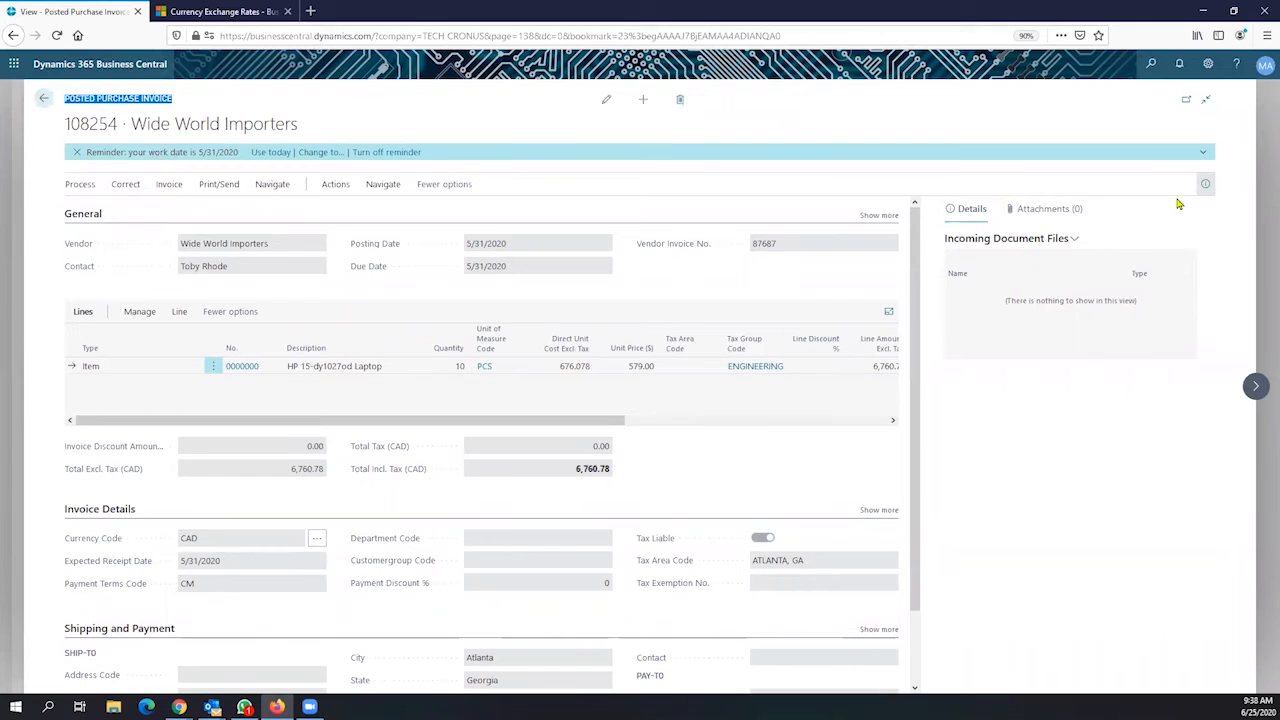
left_click(1205, 184)
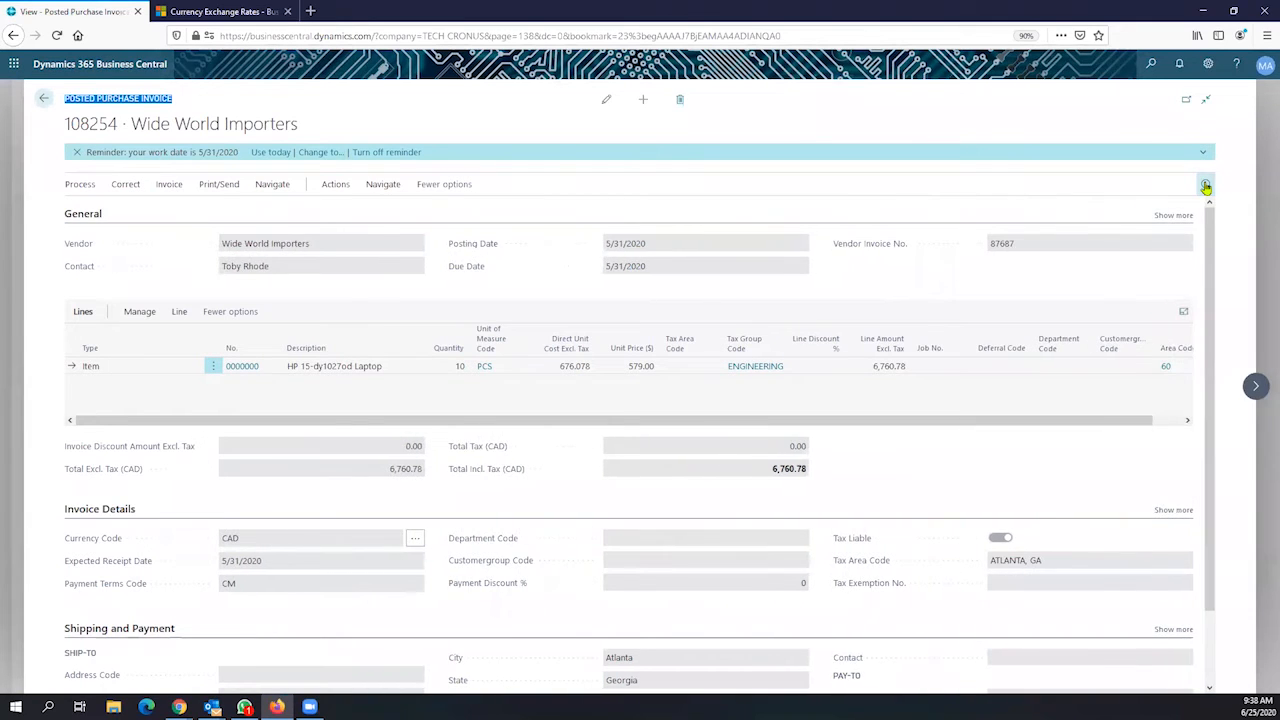
left_click(1205, 186)
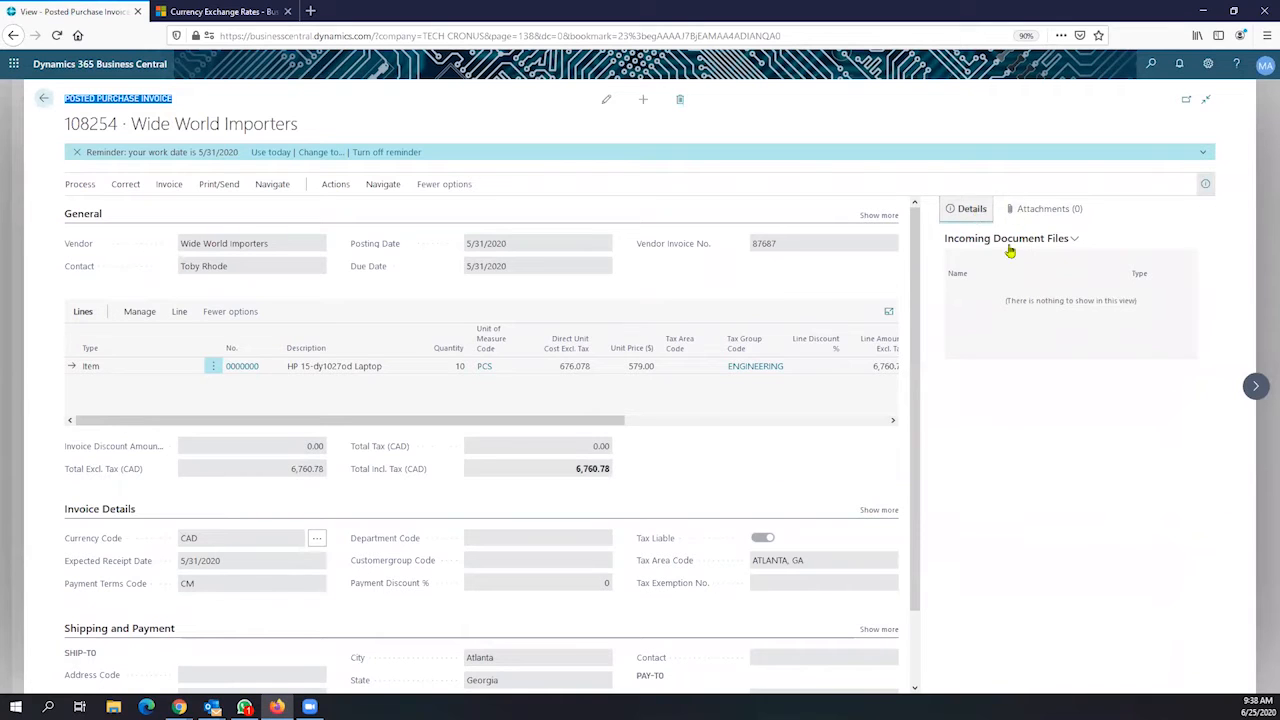
left_click(1050, 209)
left_click(975, 211)
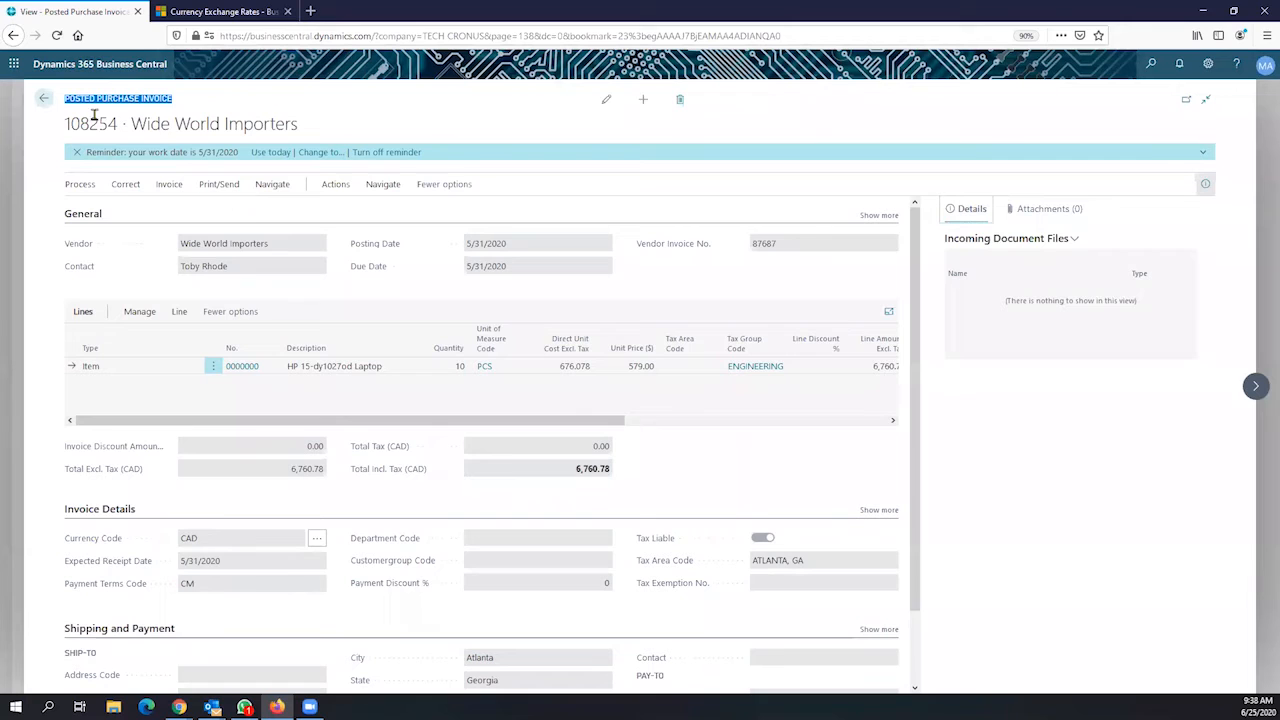
left_click(557, 372)
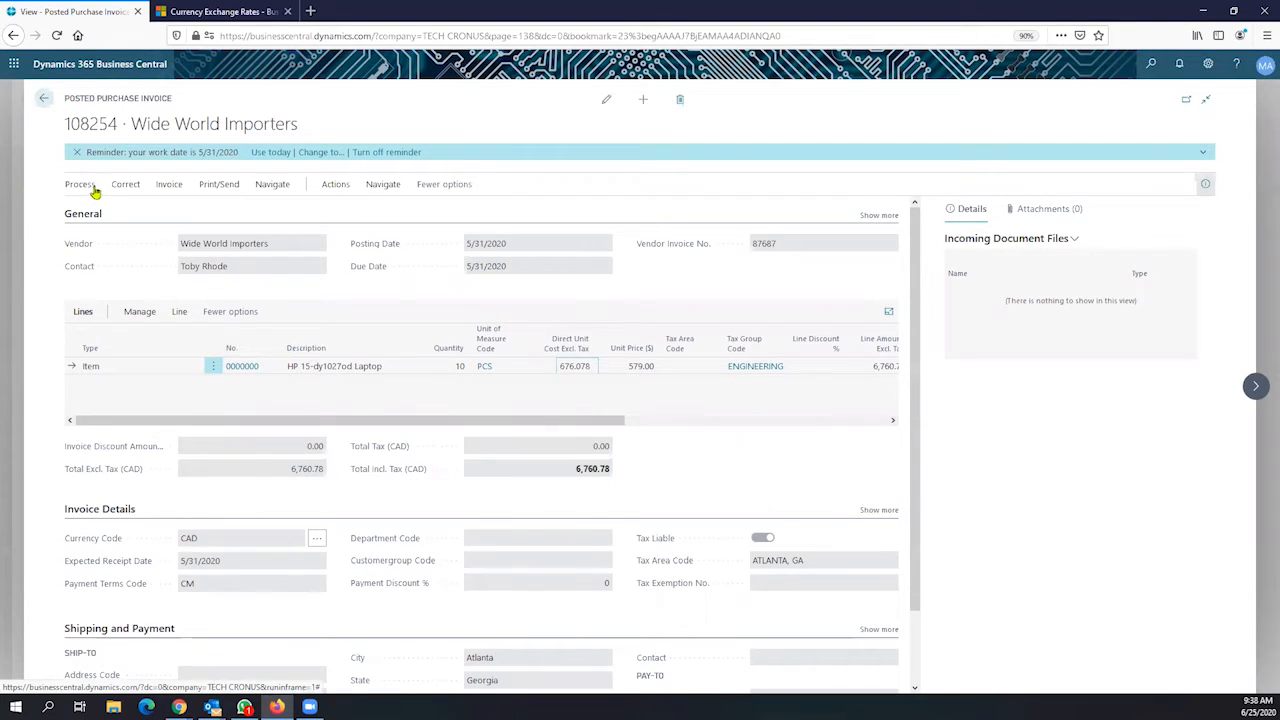
left_click(166, 188)
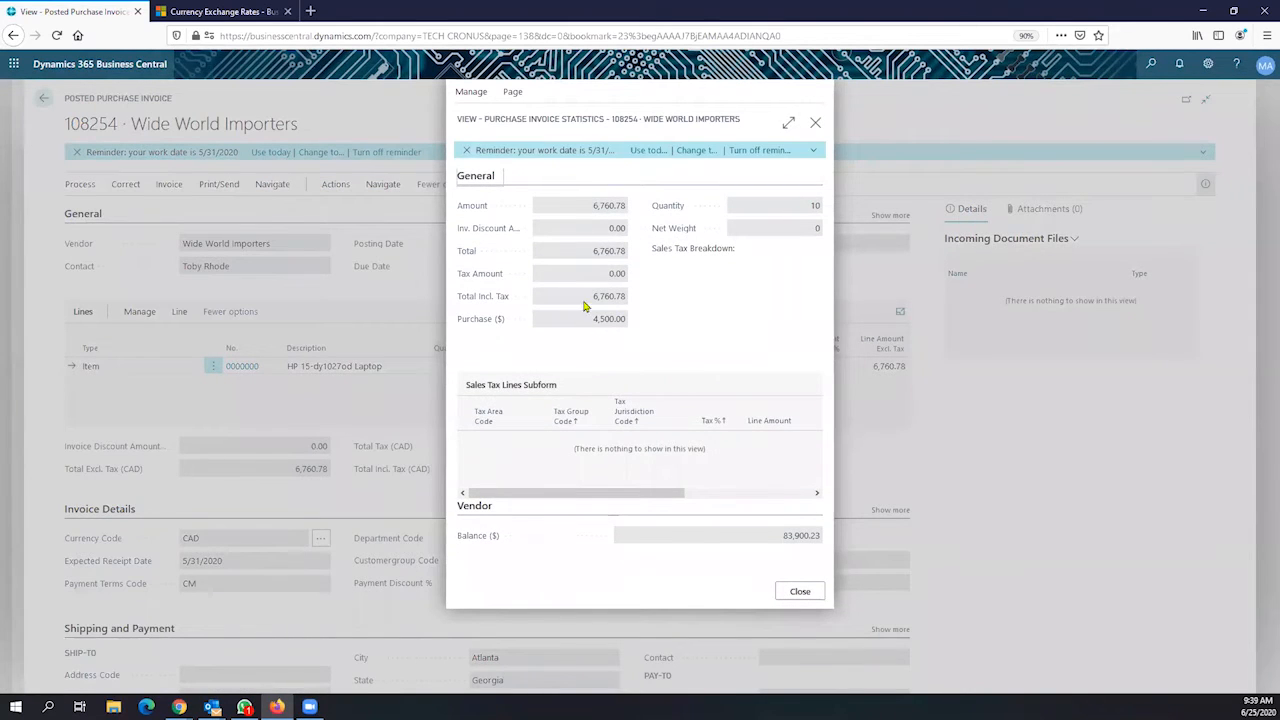
In the invoice statistics, select the total and the 4,500.00 Purchase ($) value, then close it
left_click(593, 296)
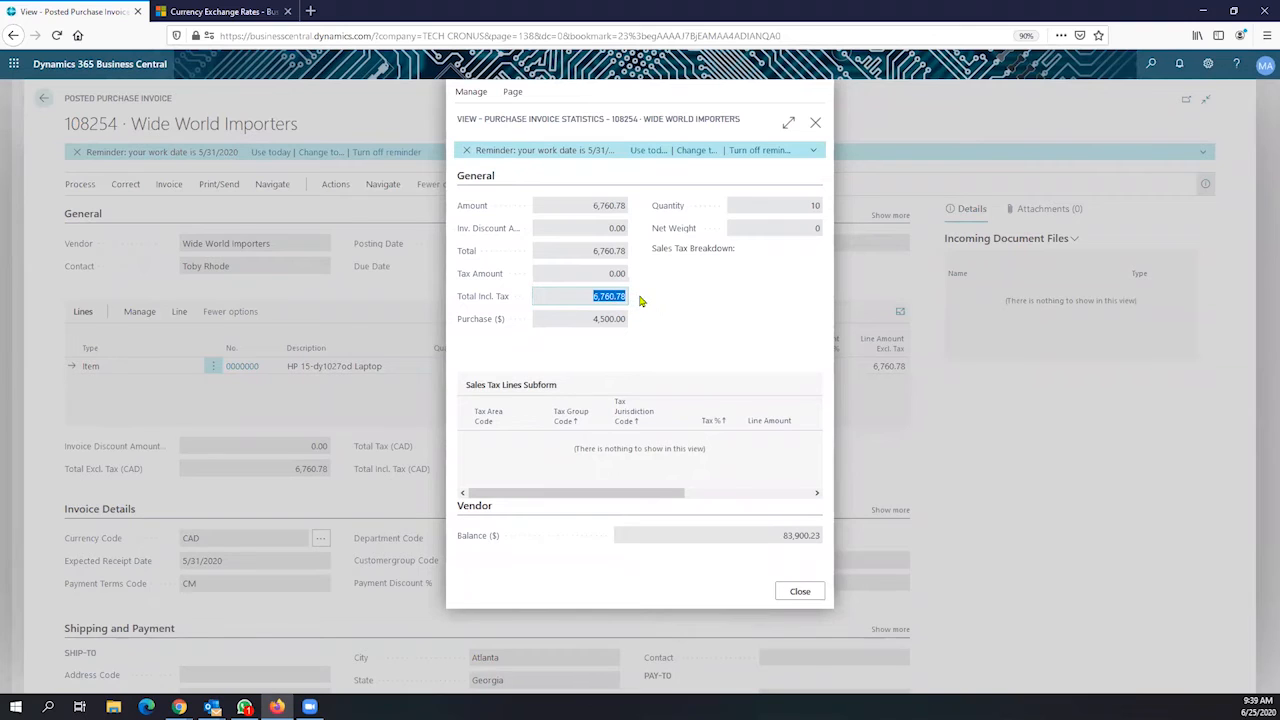
left_click(588, 321)
double_click(610, 322)
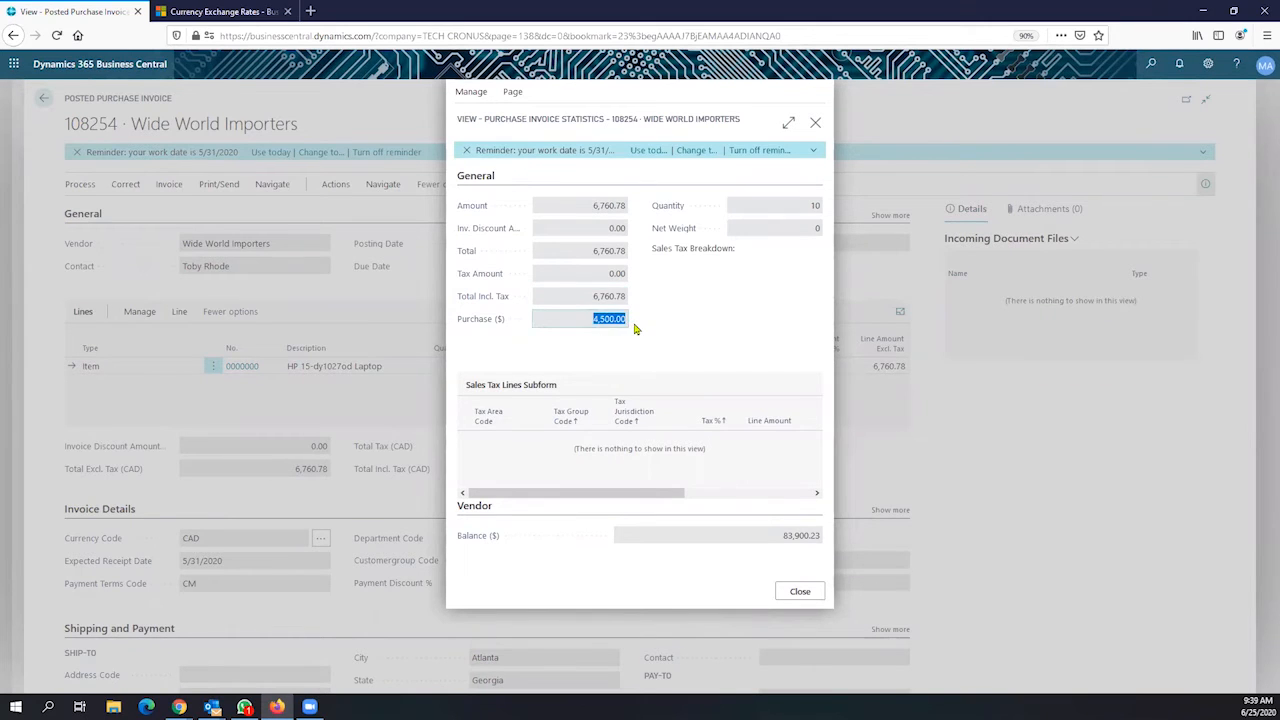
left_click(803, 591)
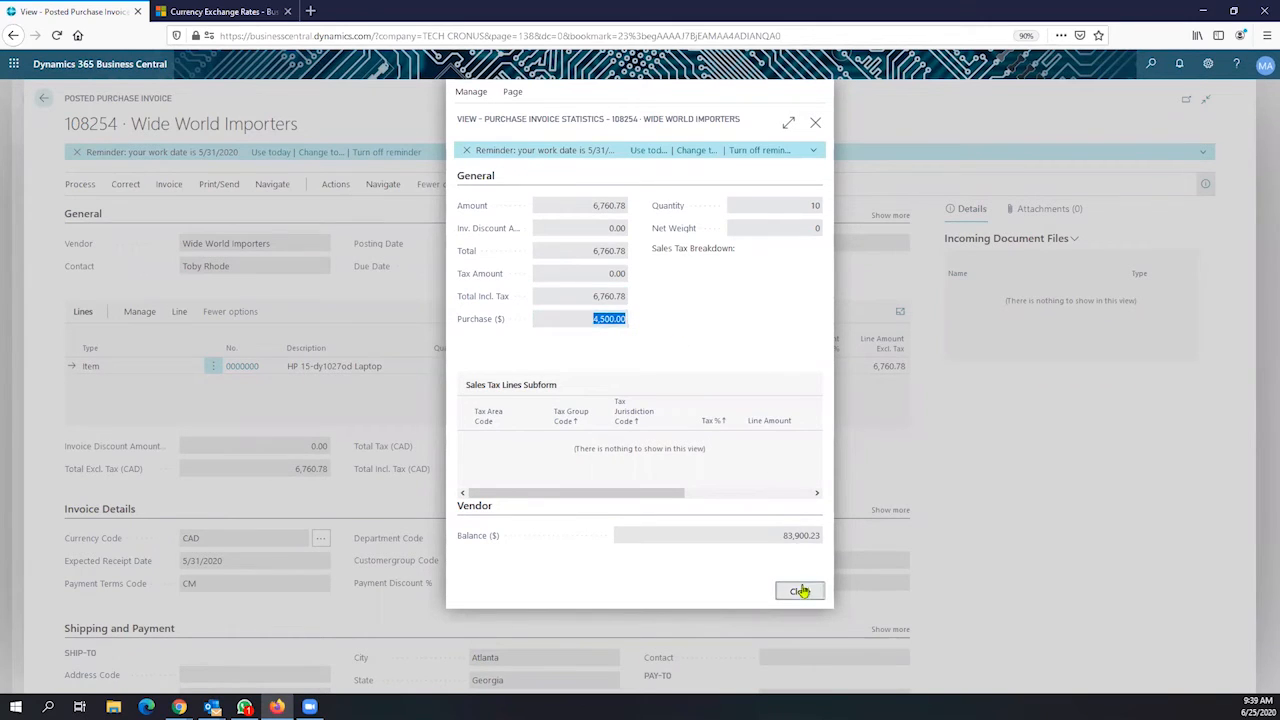
left_click(383, 186)
left_click(345, 186)
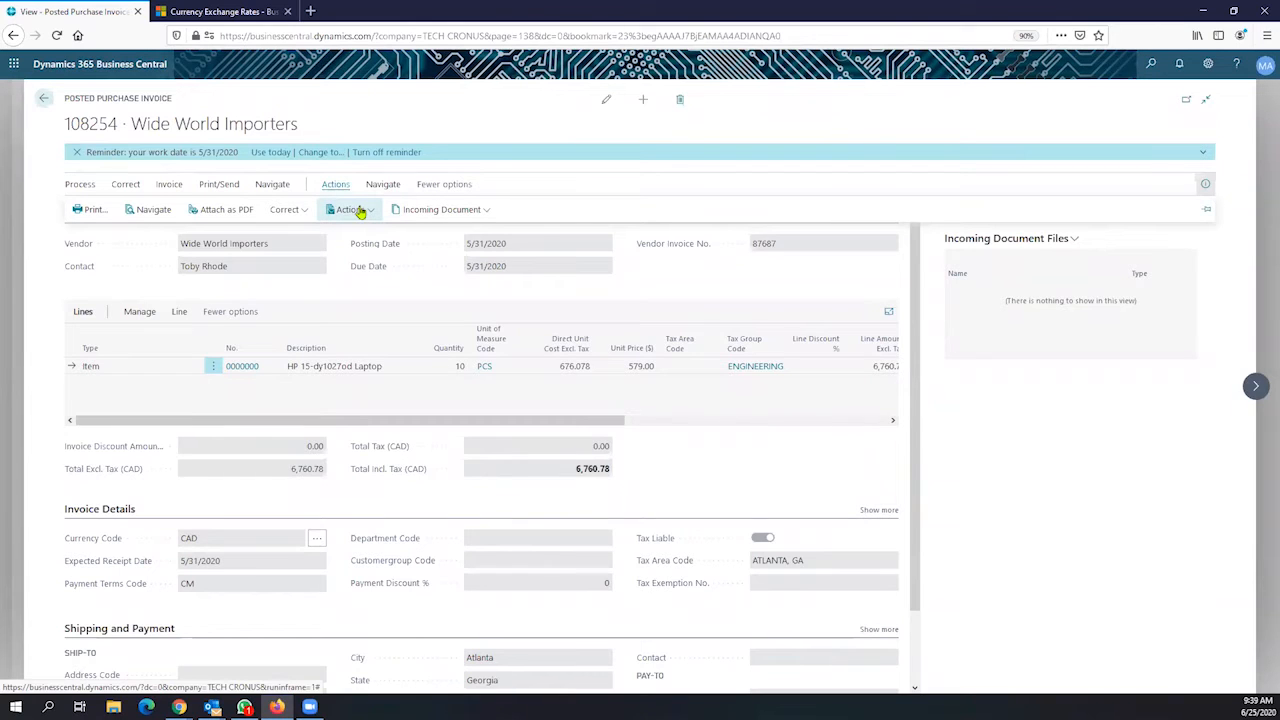
Use Navigate on invoice 108254 and open its 4 general ledger entries
left_click(275, 188)
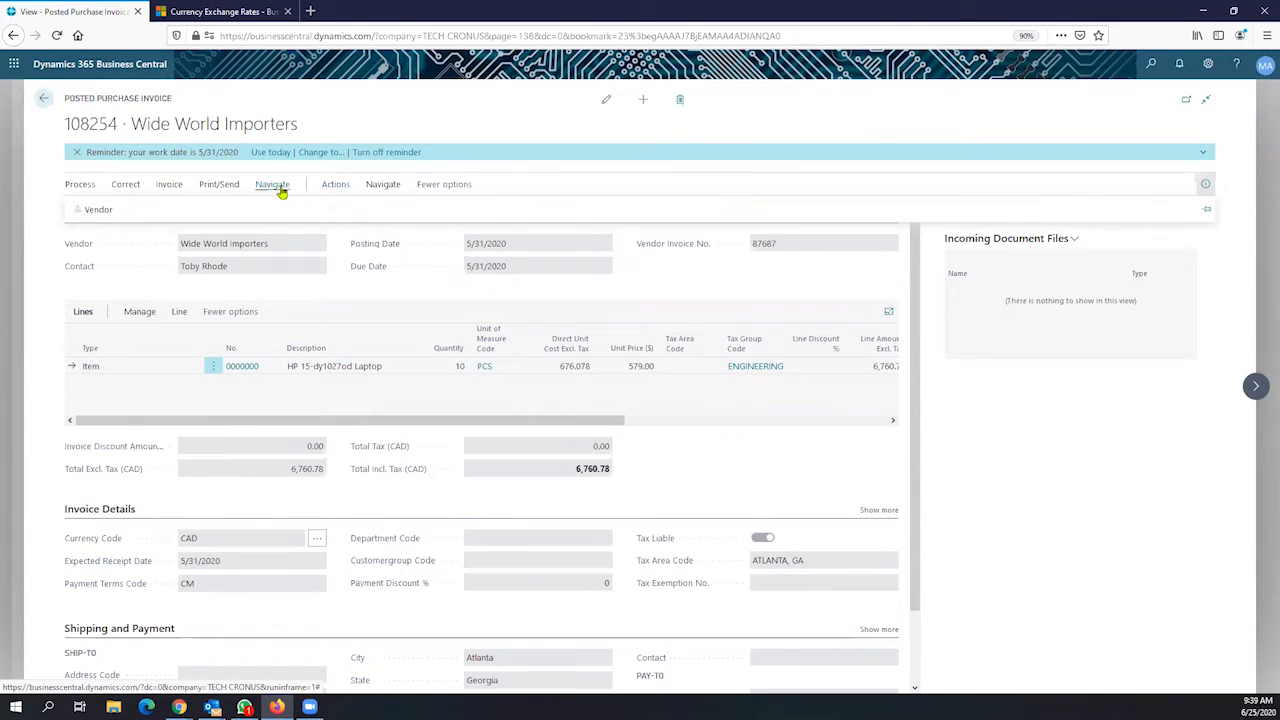
left_click(383, 186)
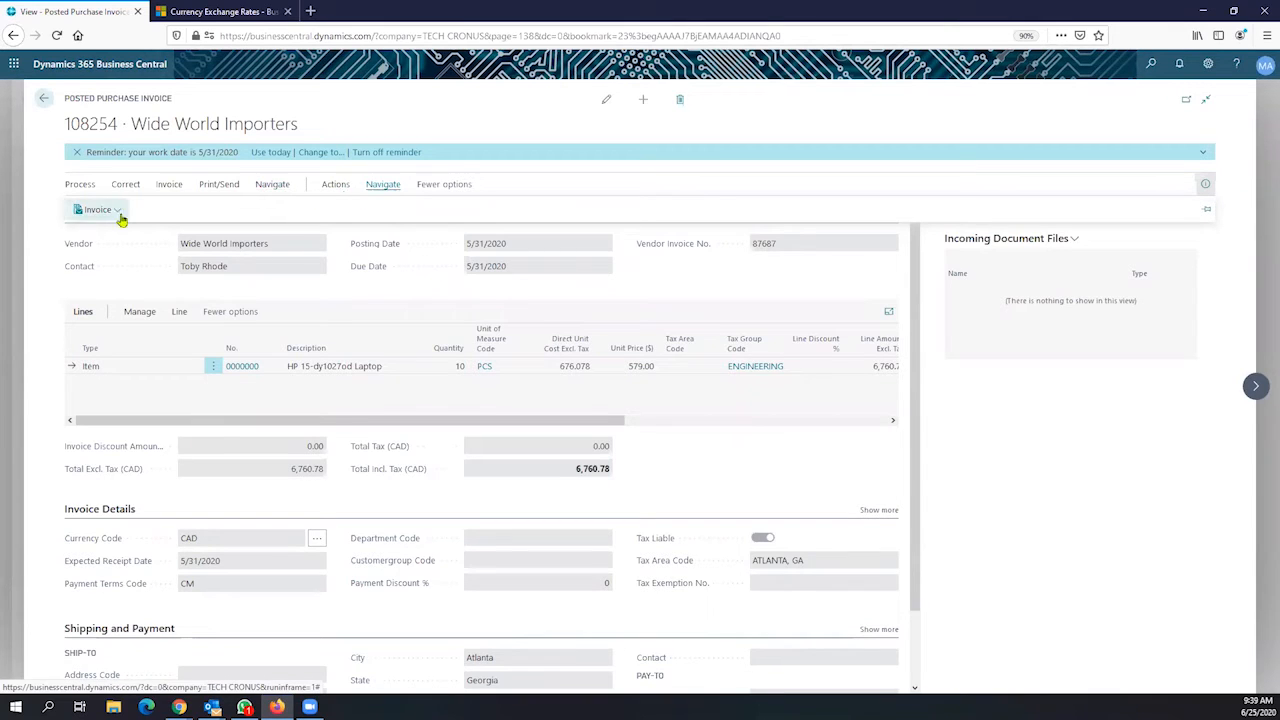
left_click(336, 185)
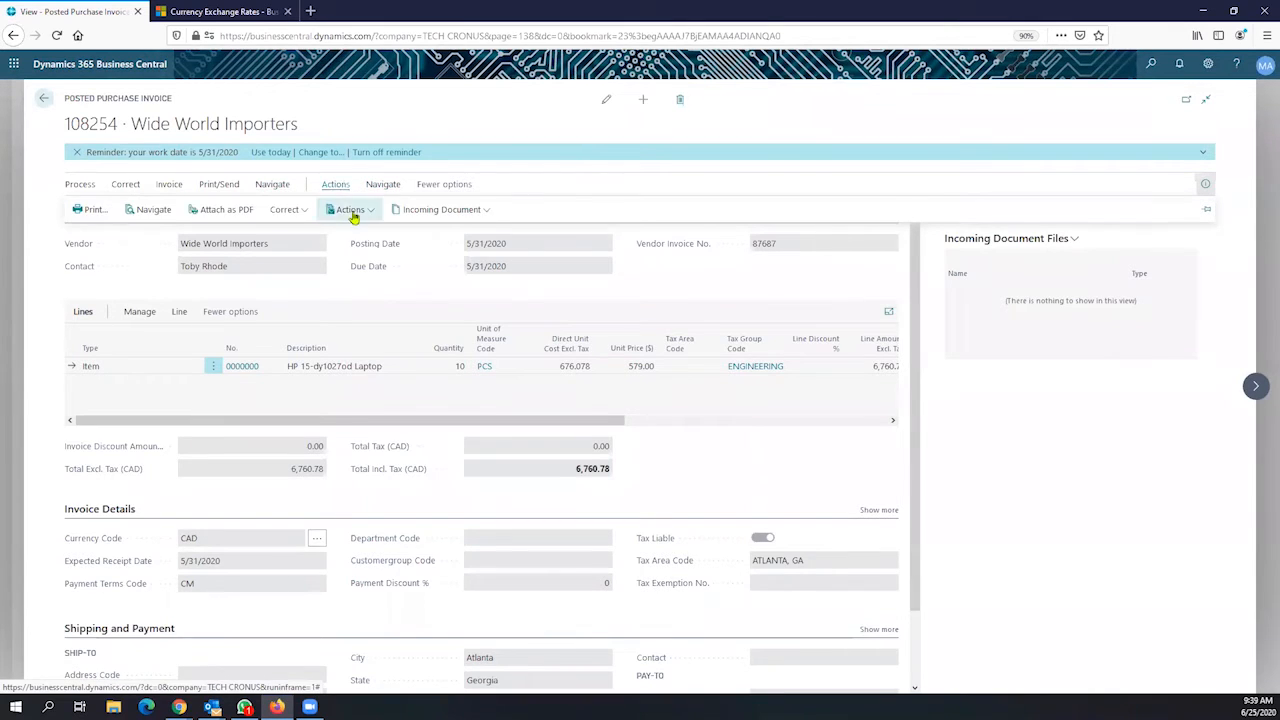
left_click(163, 218)
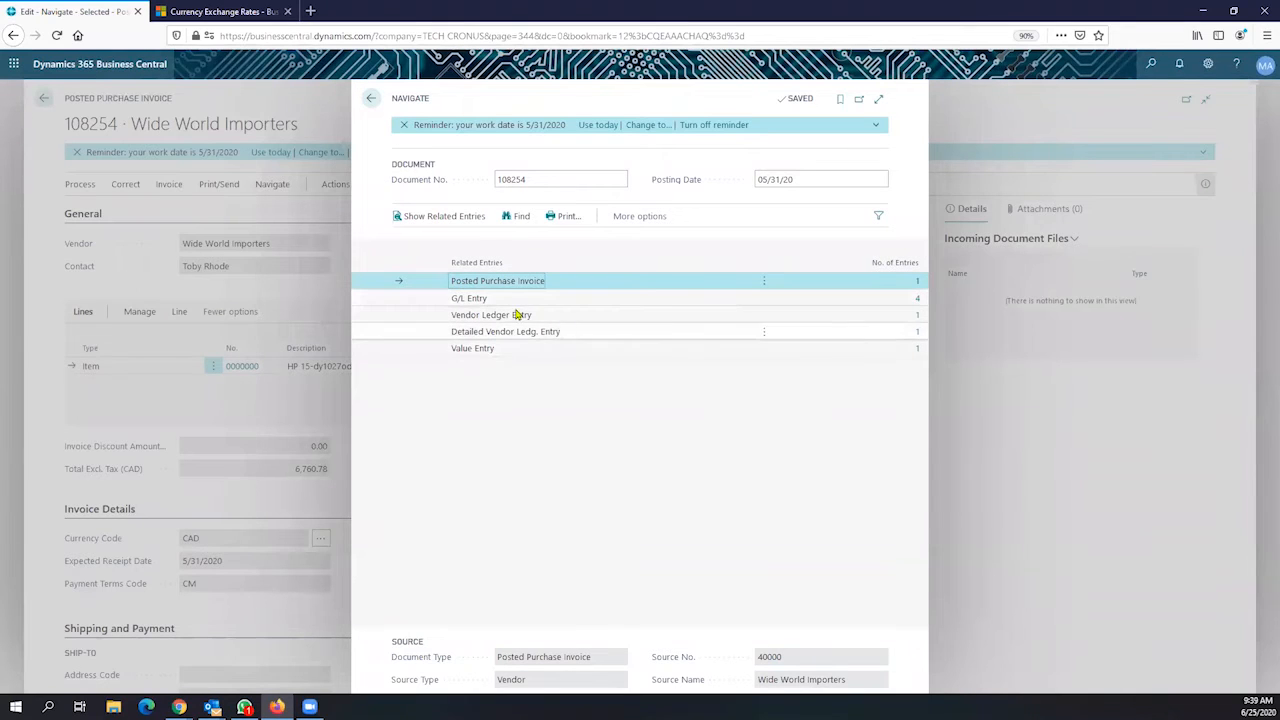
left_click(476, 299)
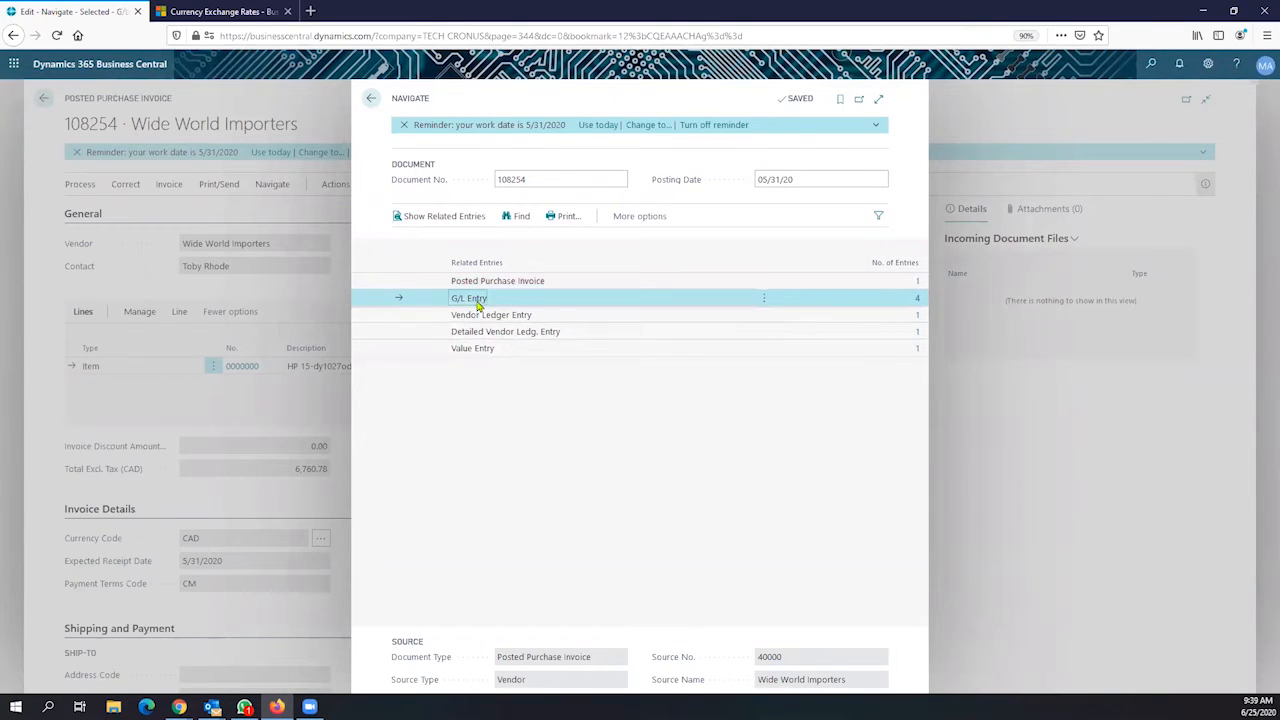
left_click(918, 302)
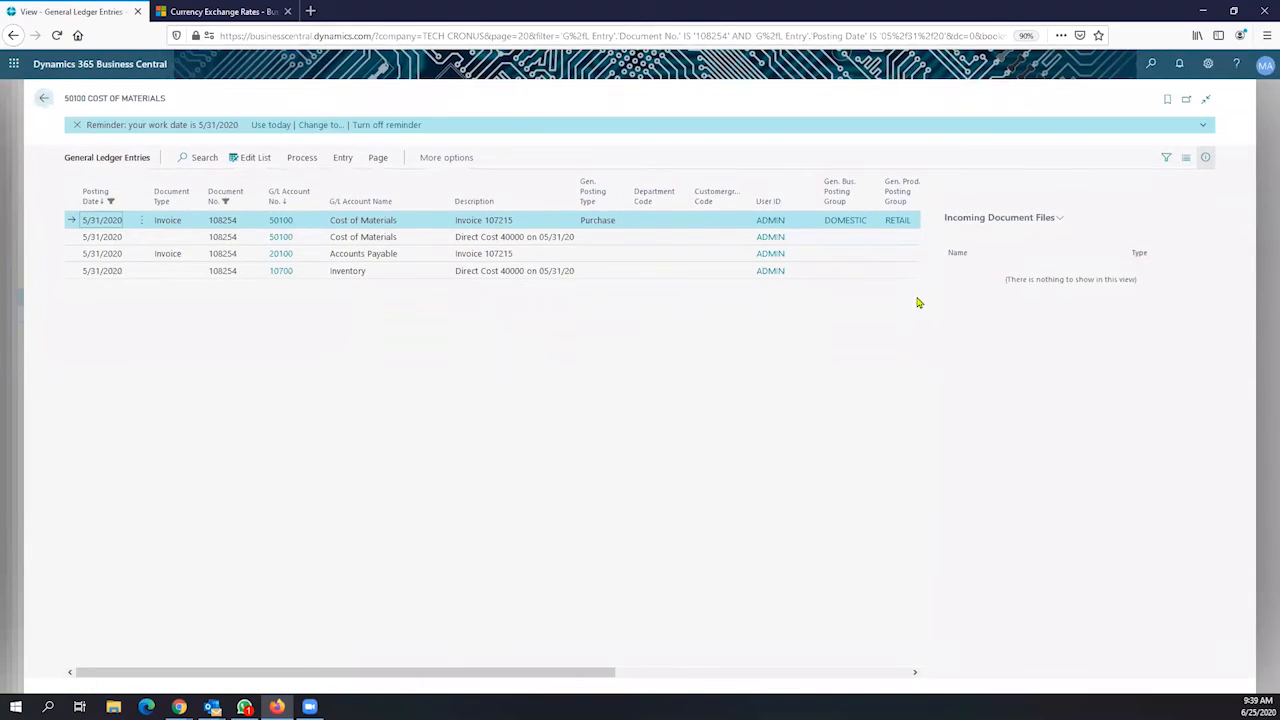
Inspect the Direct Cost, Accounts Payable and Inventory entries and their Additional-Currency Amount column
left_click(337, 238)
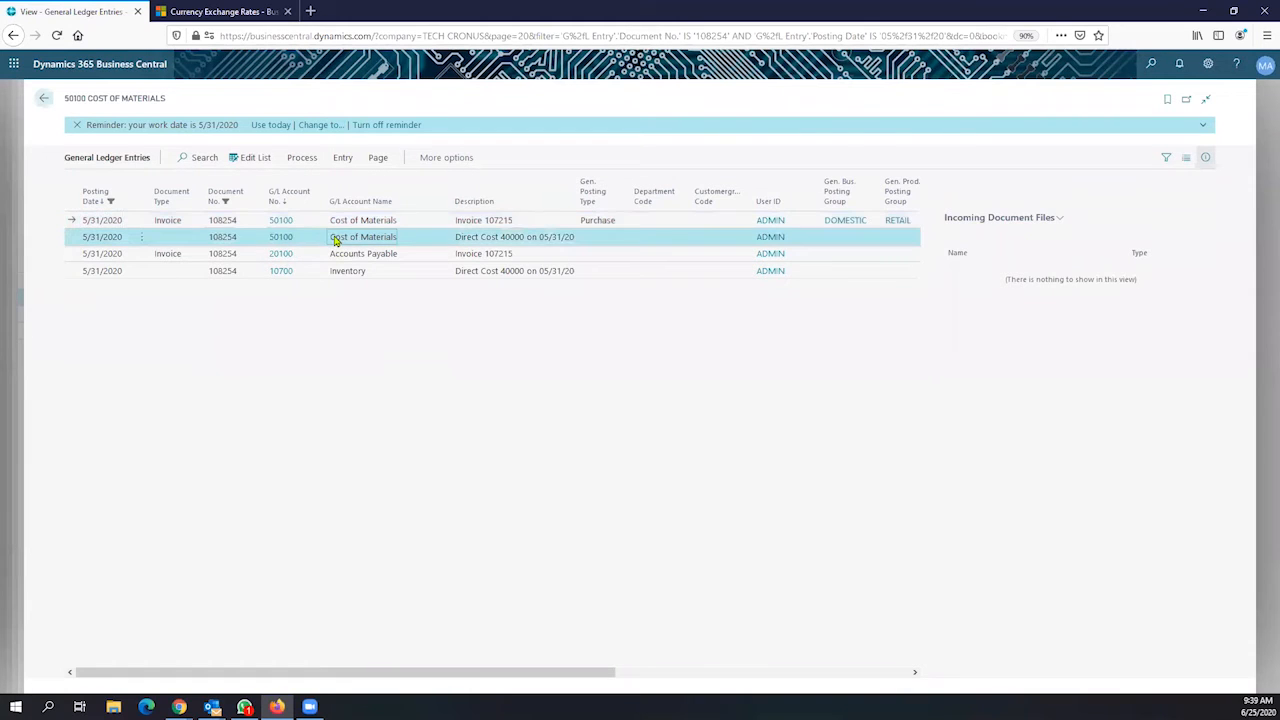
left_click(348, 257)
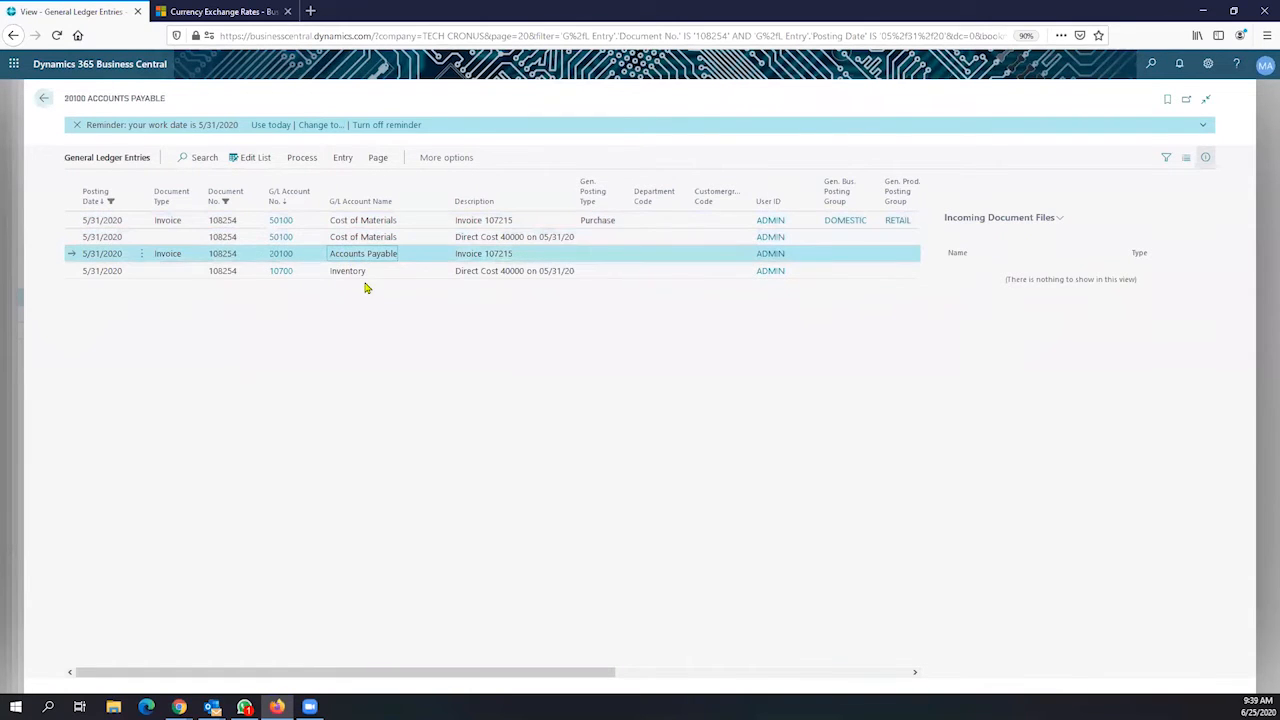
left_click(366, 274)
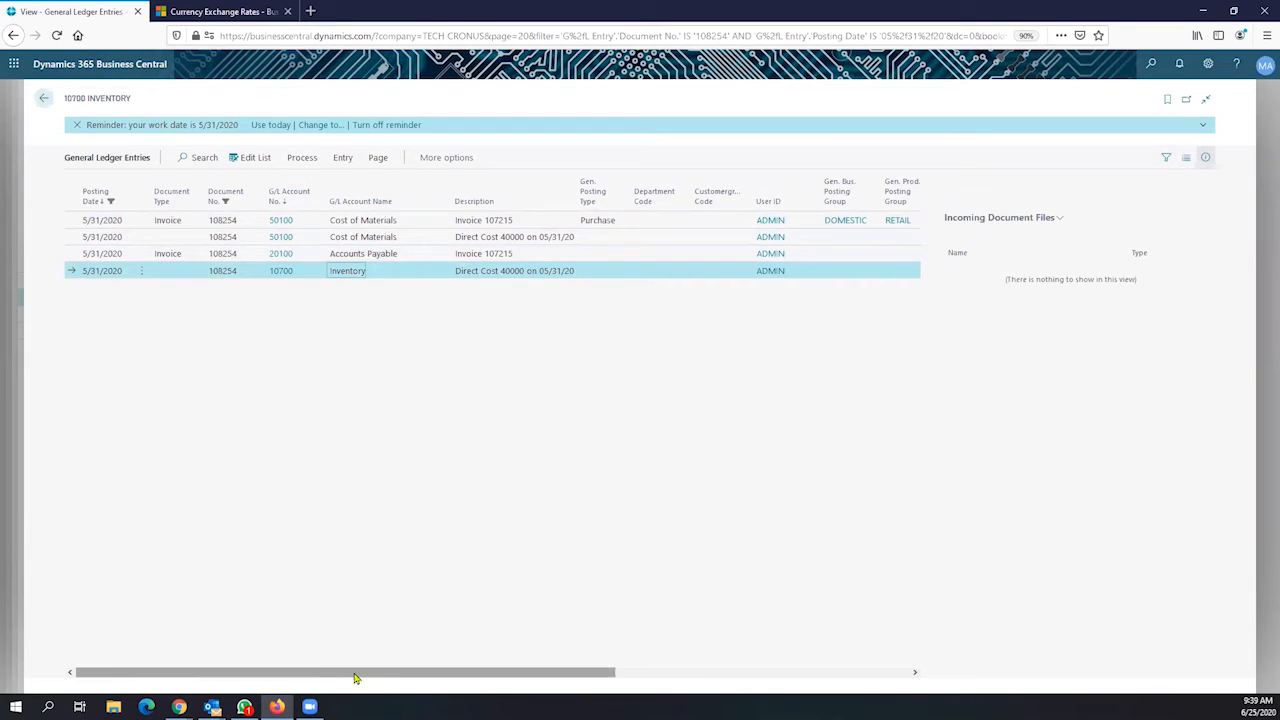
left_click_drag(373, 675, 668, 676)
left_click_drag(463, 588, 749, 603)
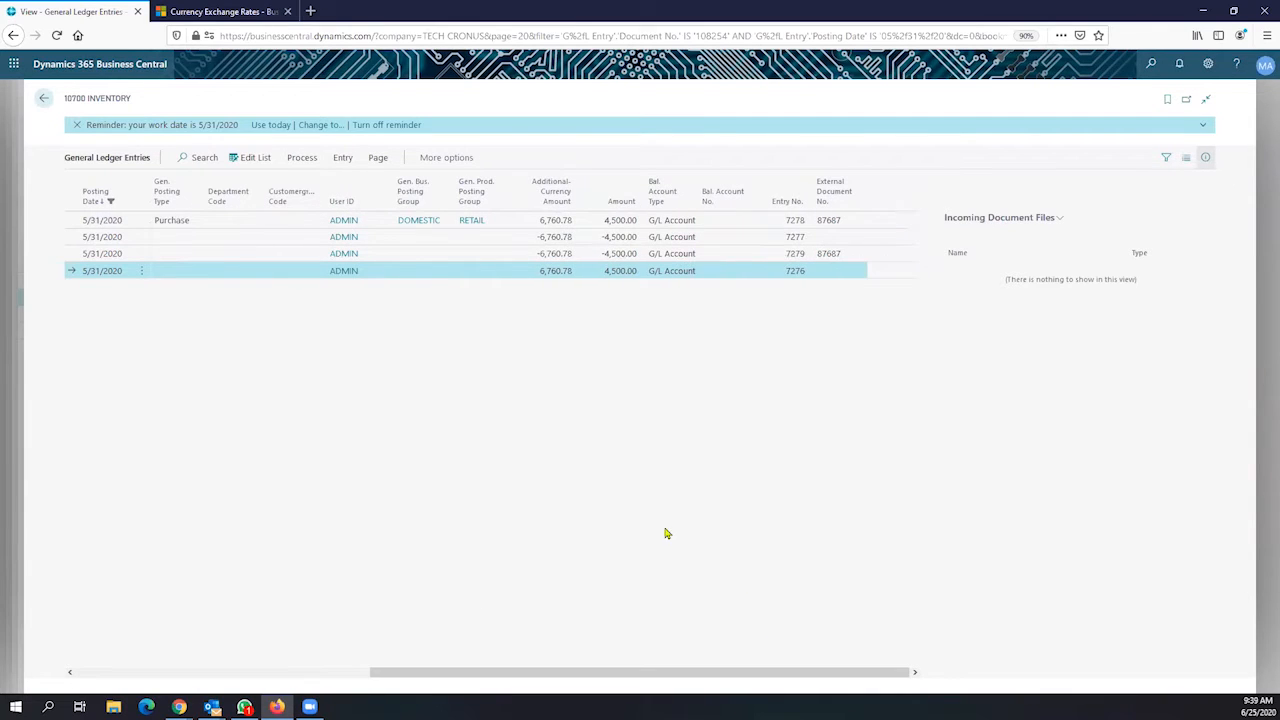
mouse_move(559, 203)
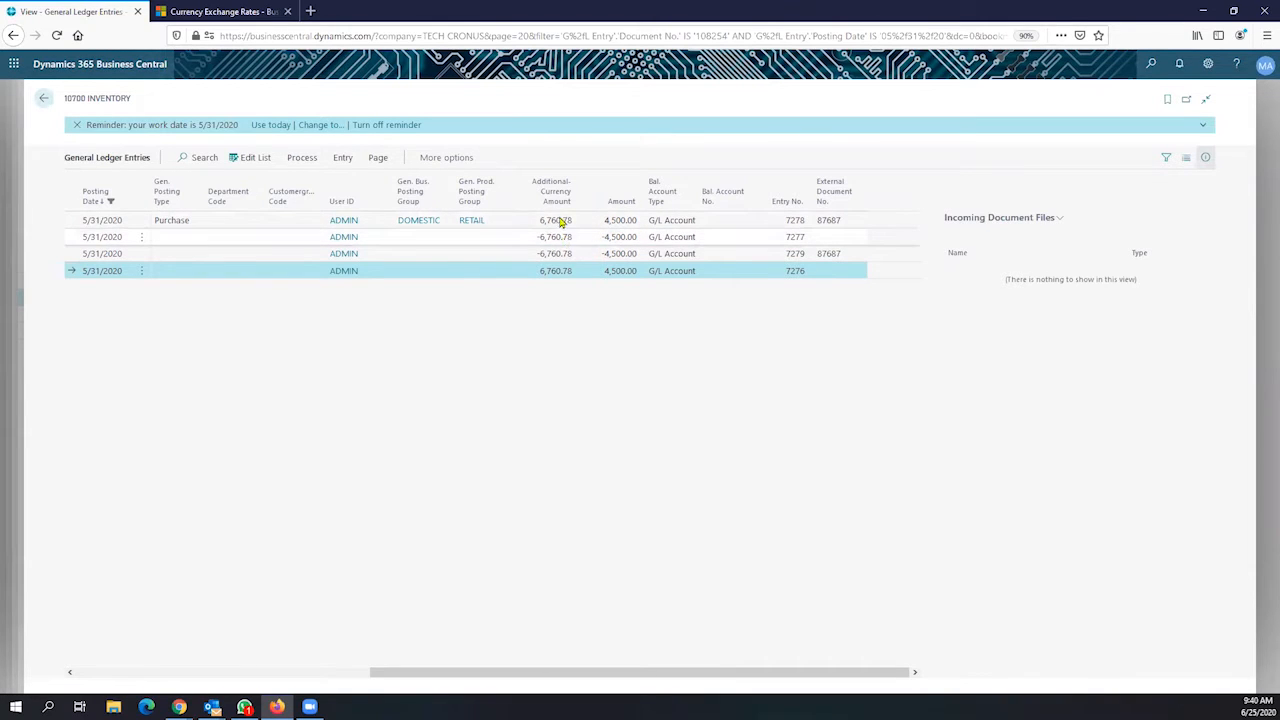
mouse_move(558, 203)
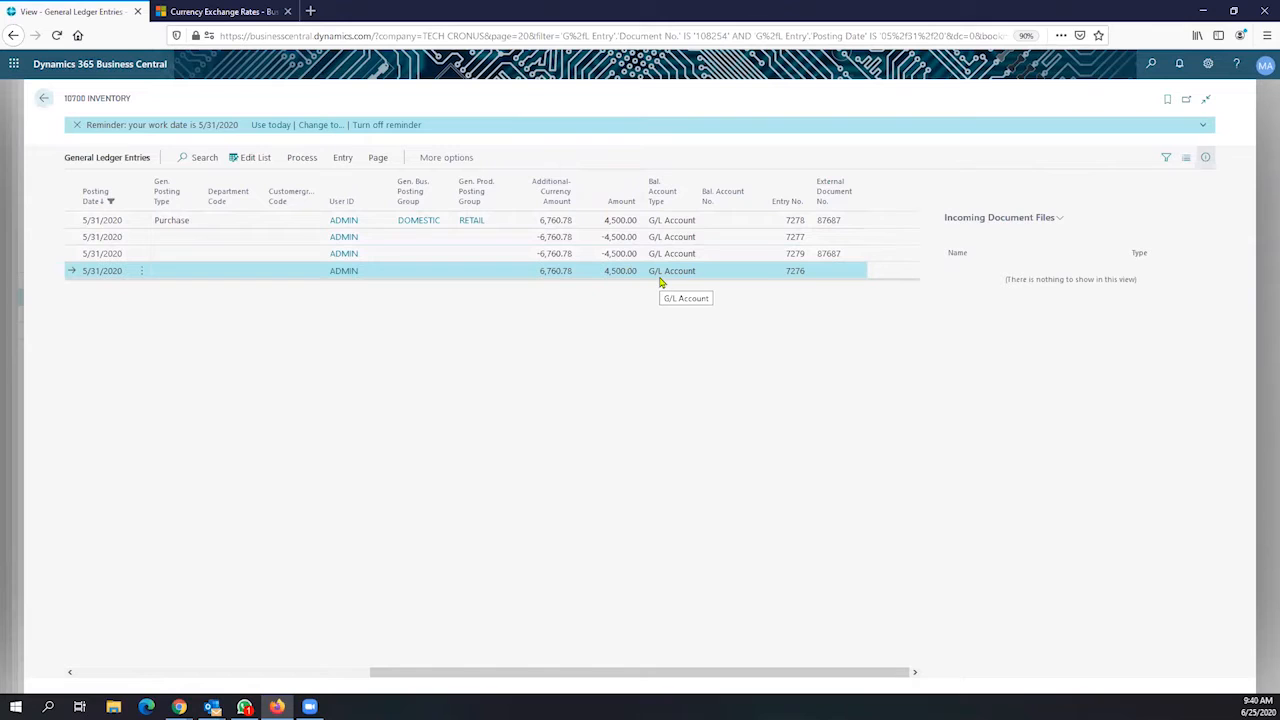
left_click_drag(520, 672, 213, 630)
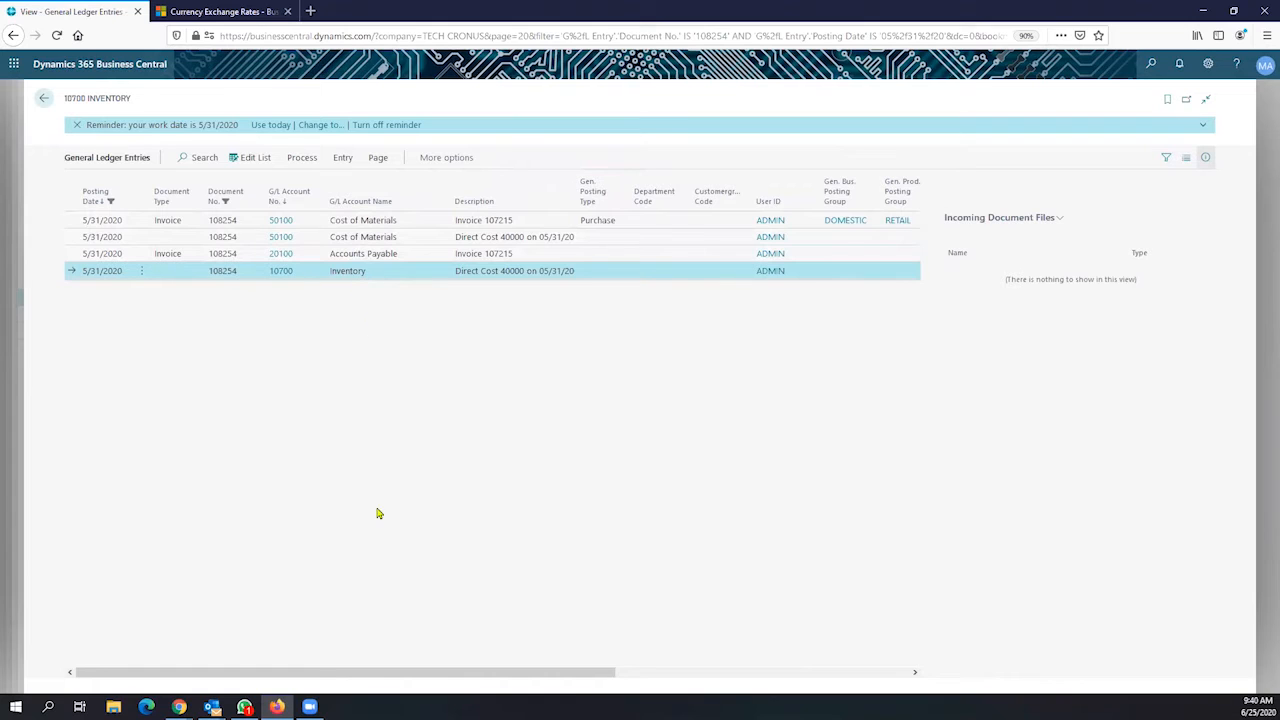
left_click_drag(409, 670, 716, 674)
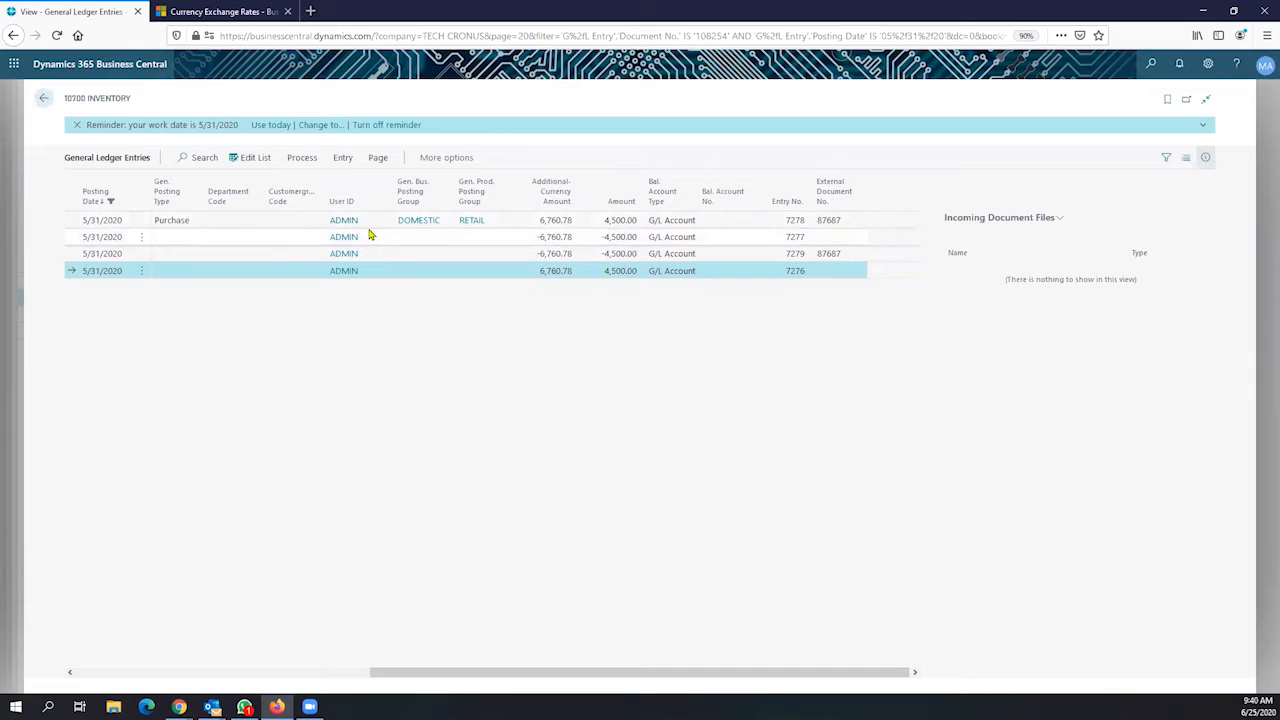
Review invoice 108254's vendor ledger entry across its columns, then go back to Navigate
left_click(41, 100)
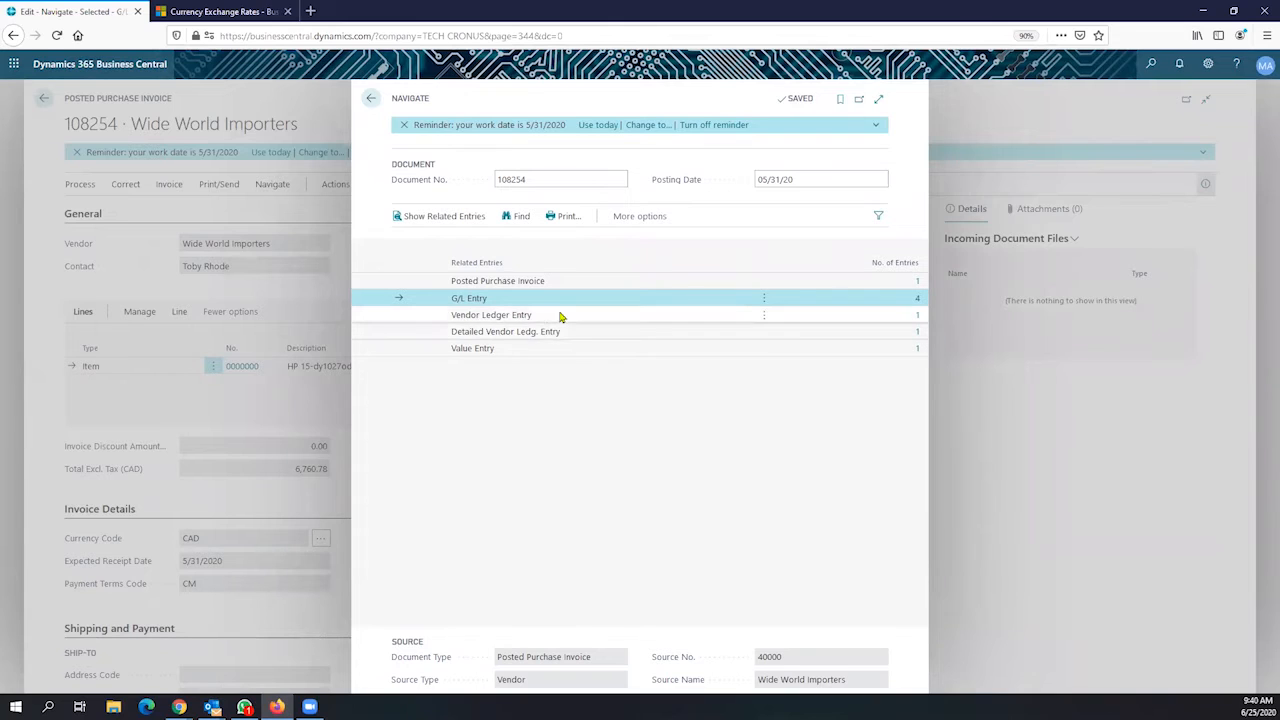
left_click(512, 317)
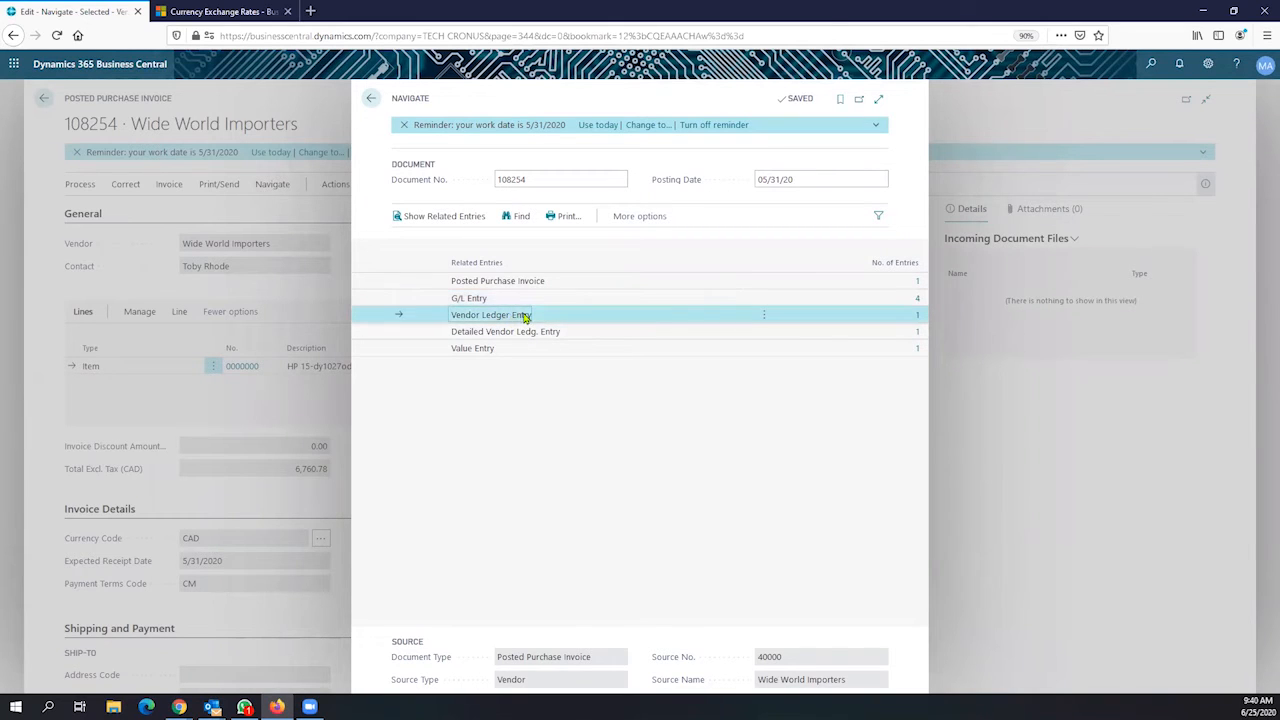
left_click(918, 318)
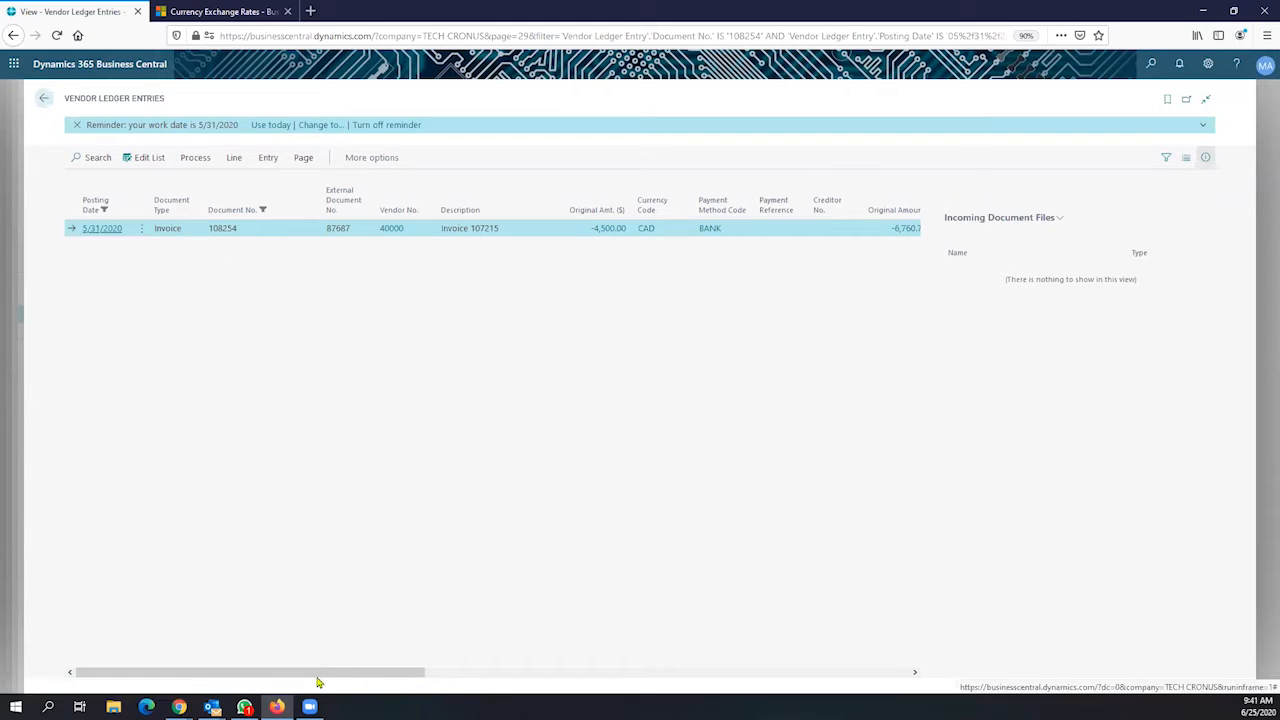
left_click_drag(324, 676, 462, 676)
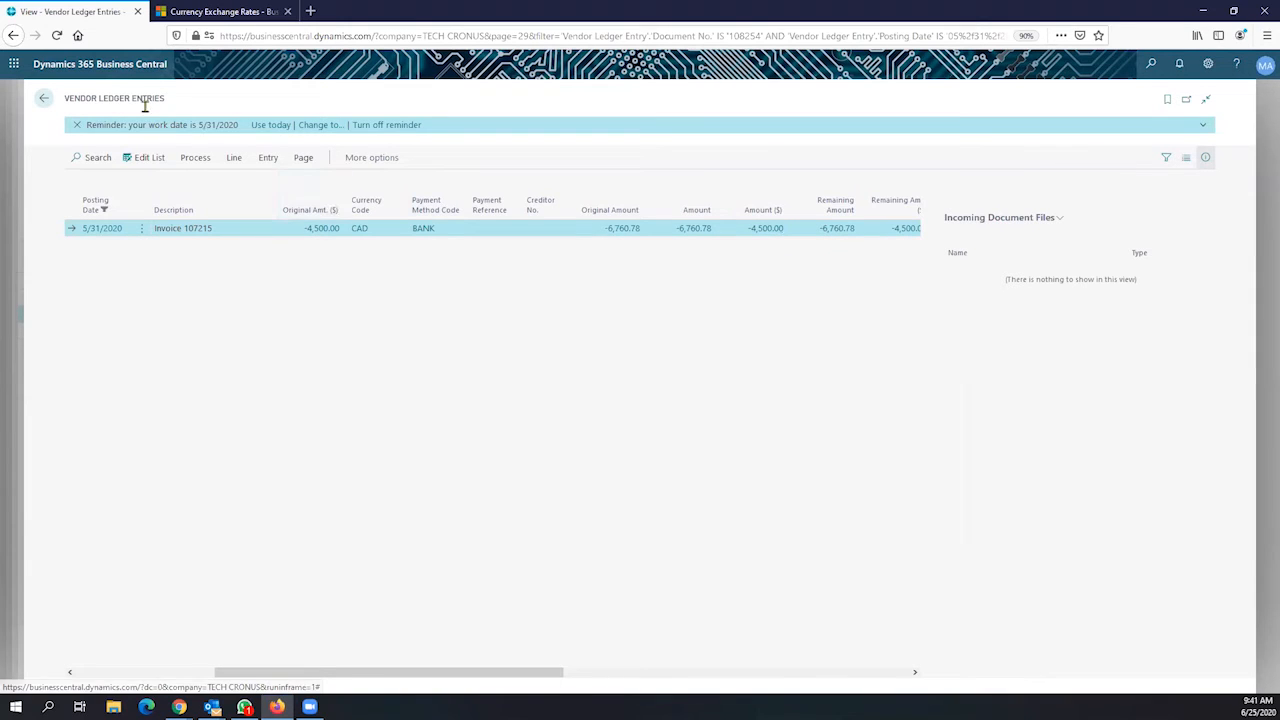
left_click_drag(164, 100, 66, 100)
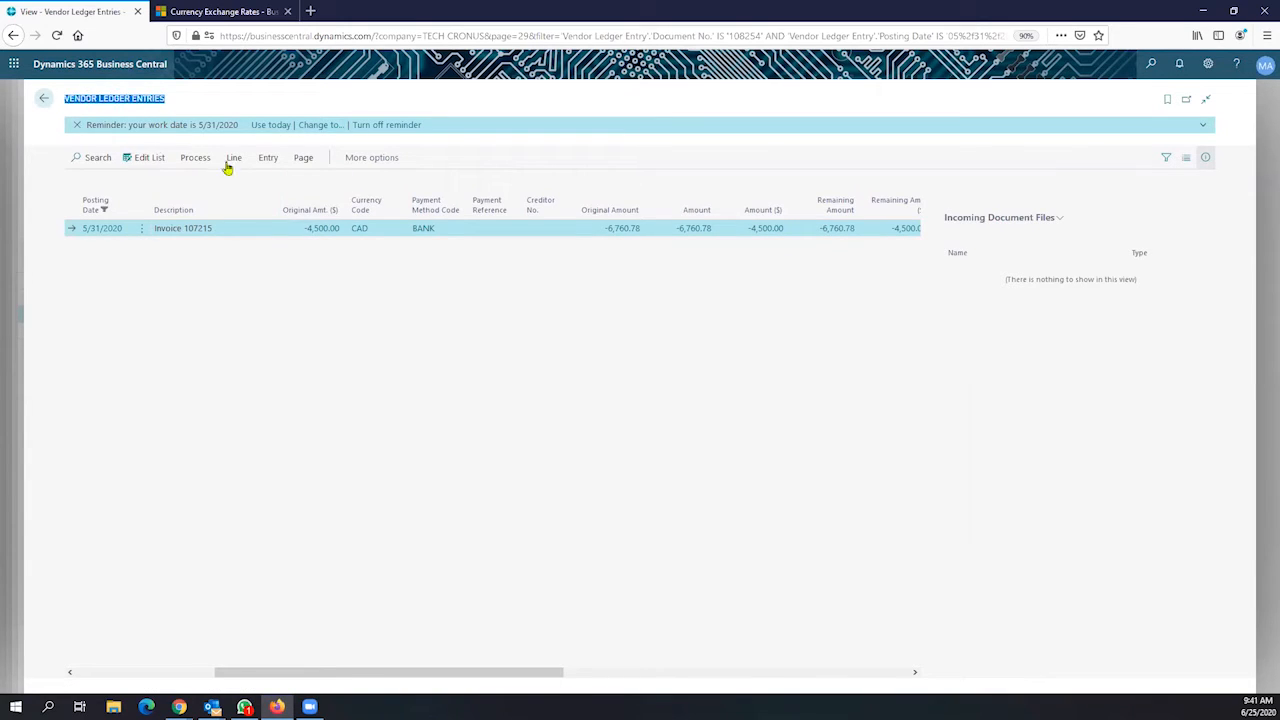
mouse_move(640, 217)
left_click_drag(424, 672, 109, 646)
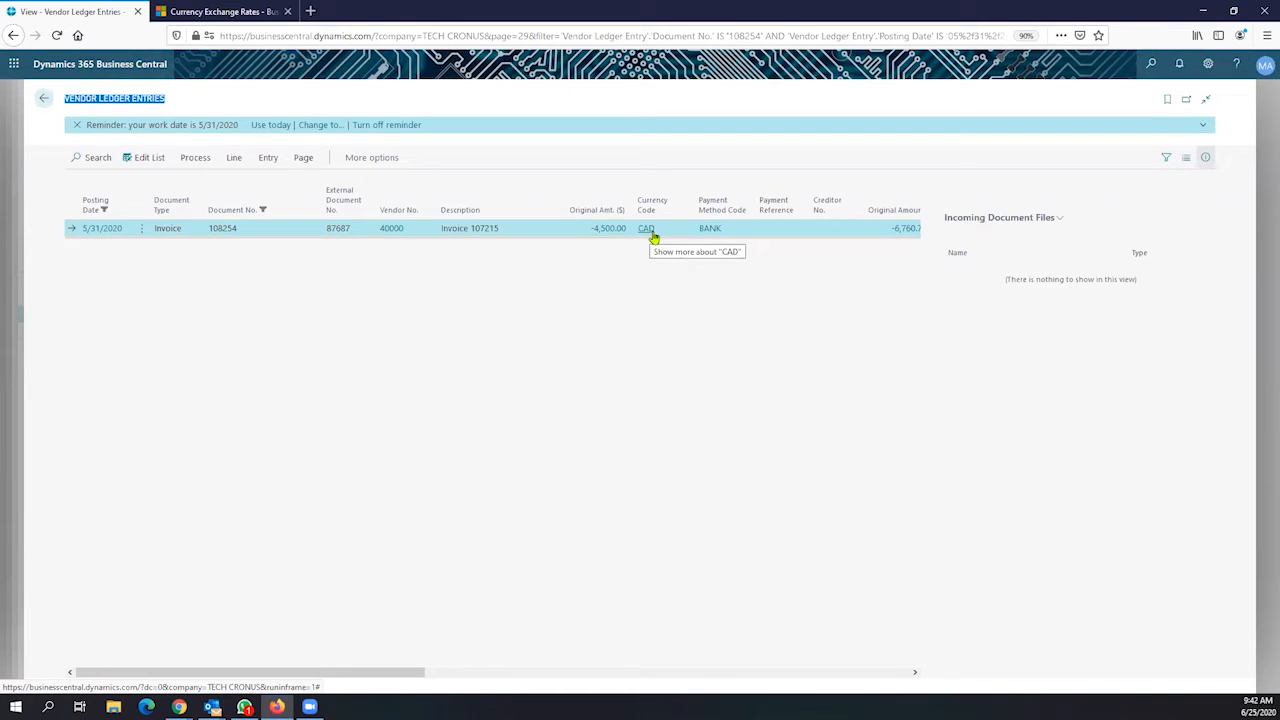
left_click(44, 100)
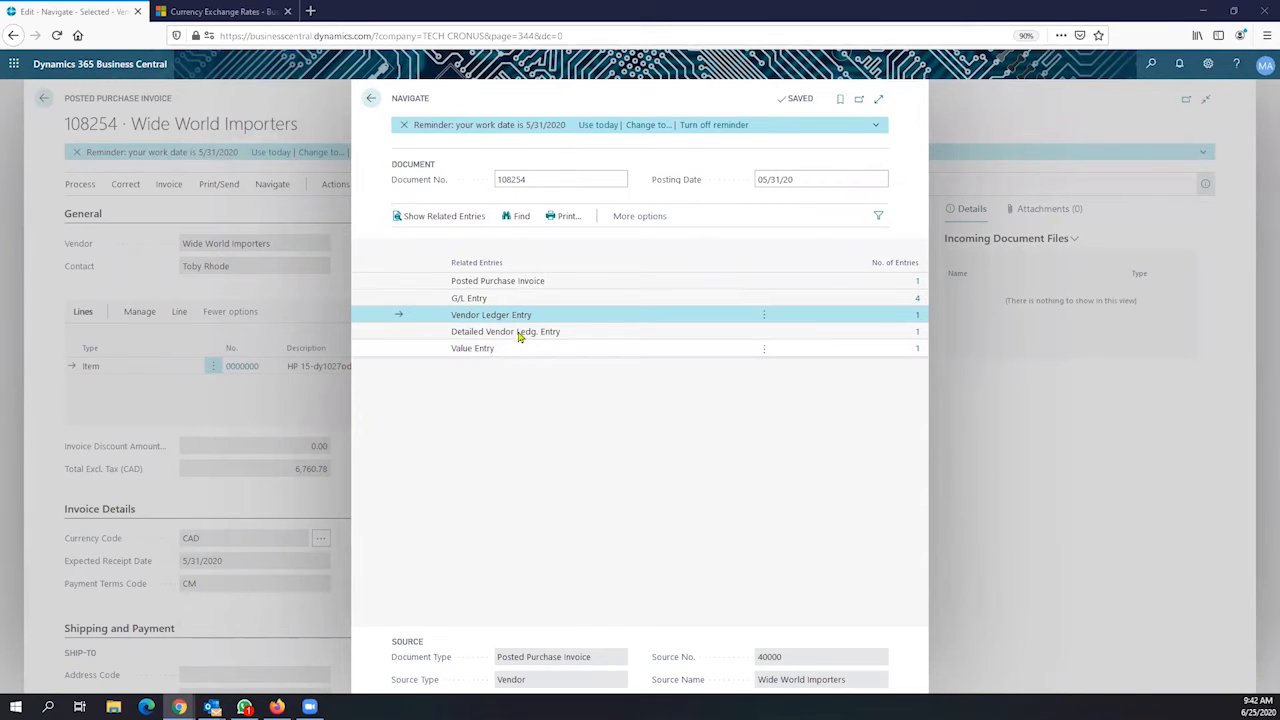
Check the detailed vendor ledger entry of -6,760.78 CAD (-4,500.00 dollars), then go back home
left_click(918, 338)
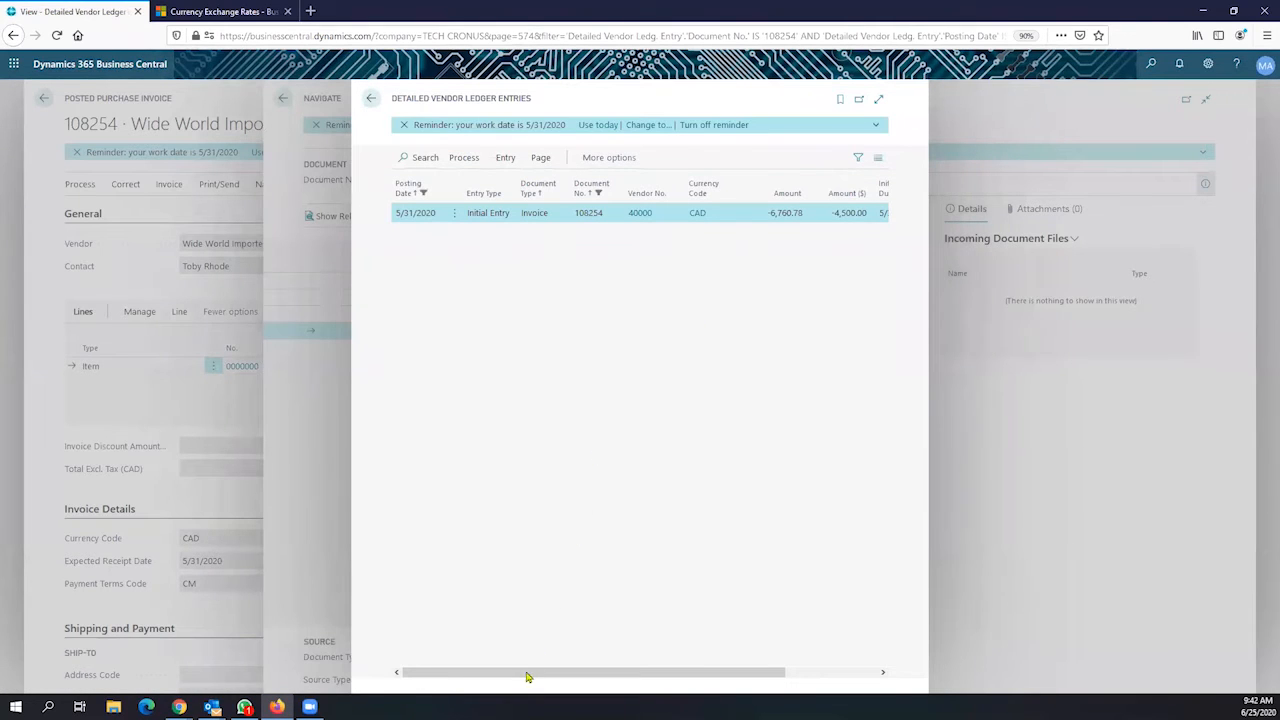
left_click_drag(527, 672, 780, 665)
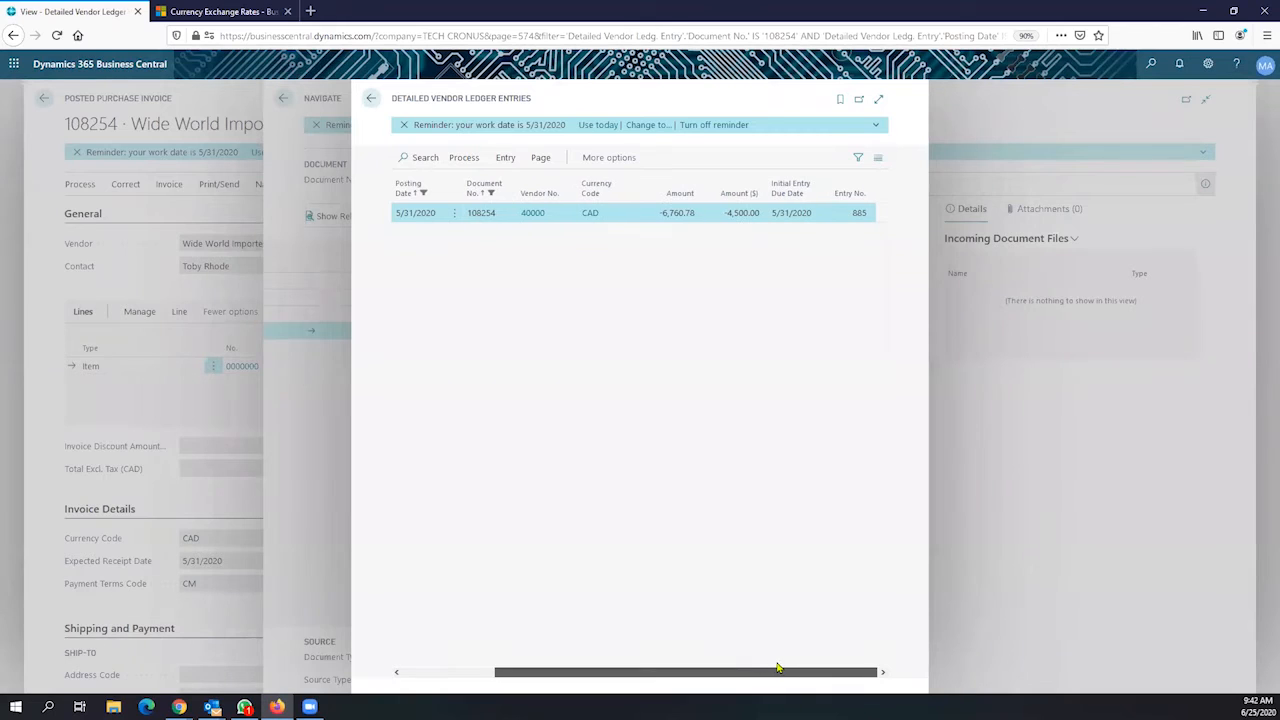
left_click(371, 100)
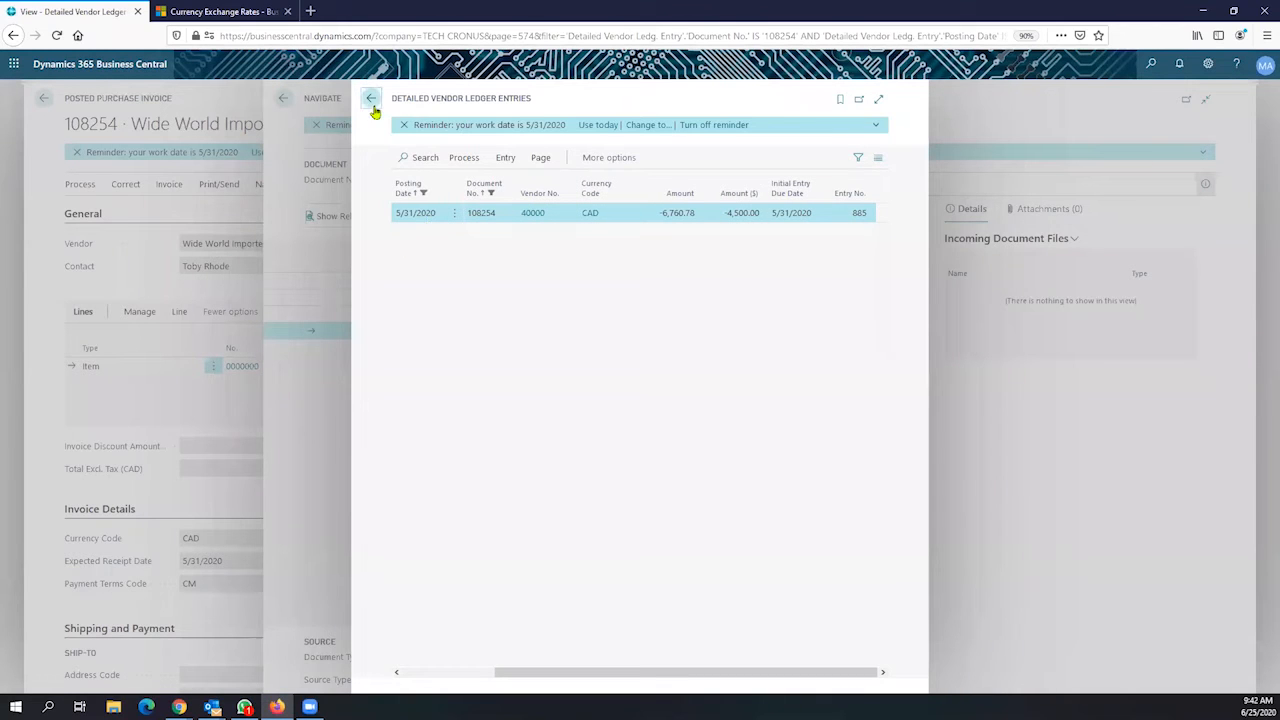
left_click(238, 213)
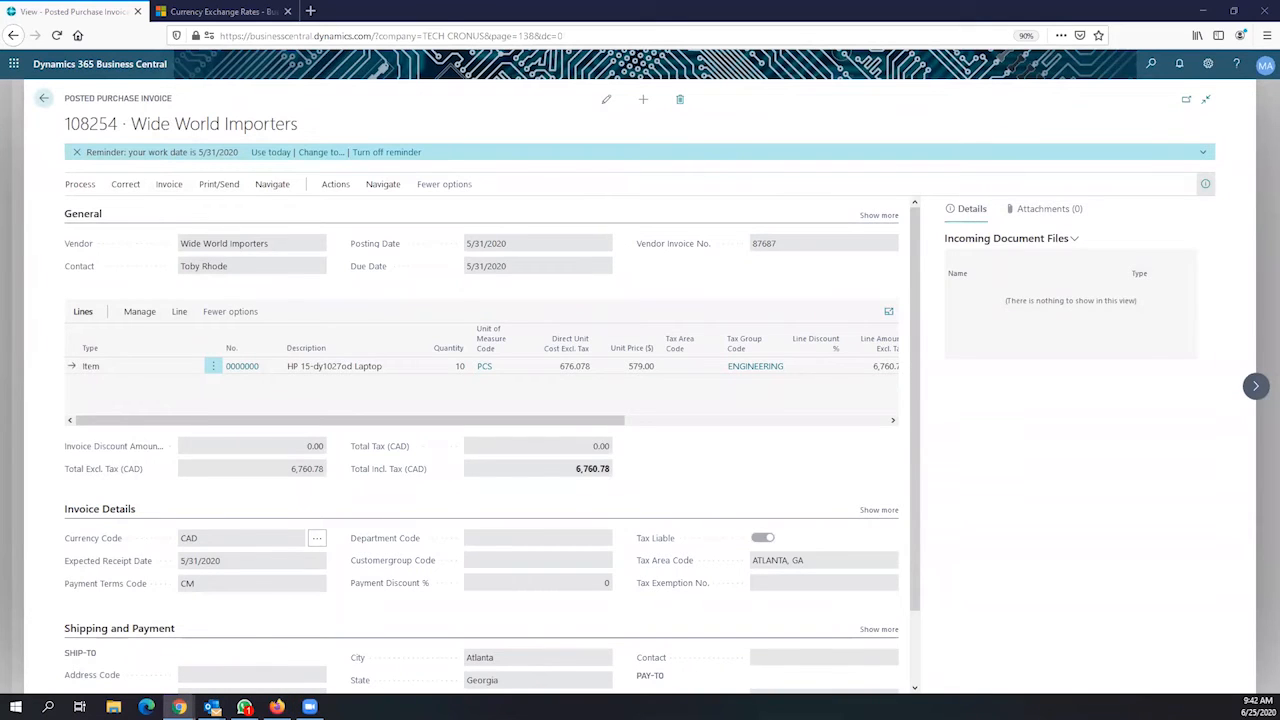
left_click(47, 107)
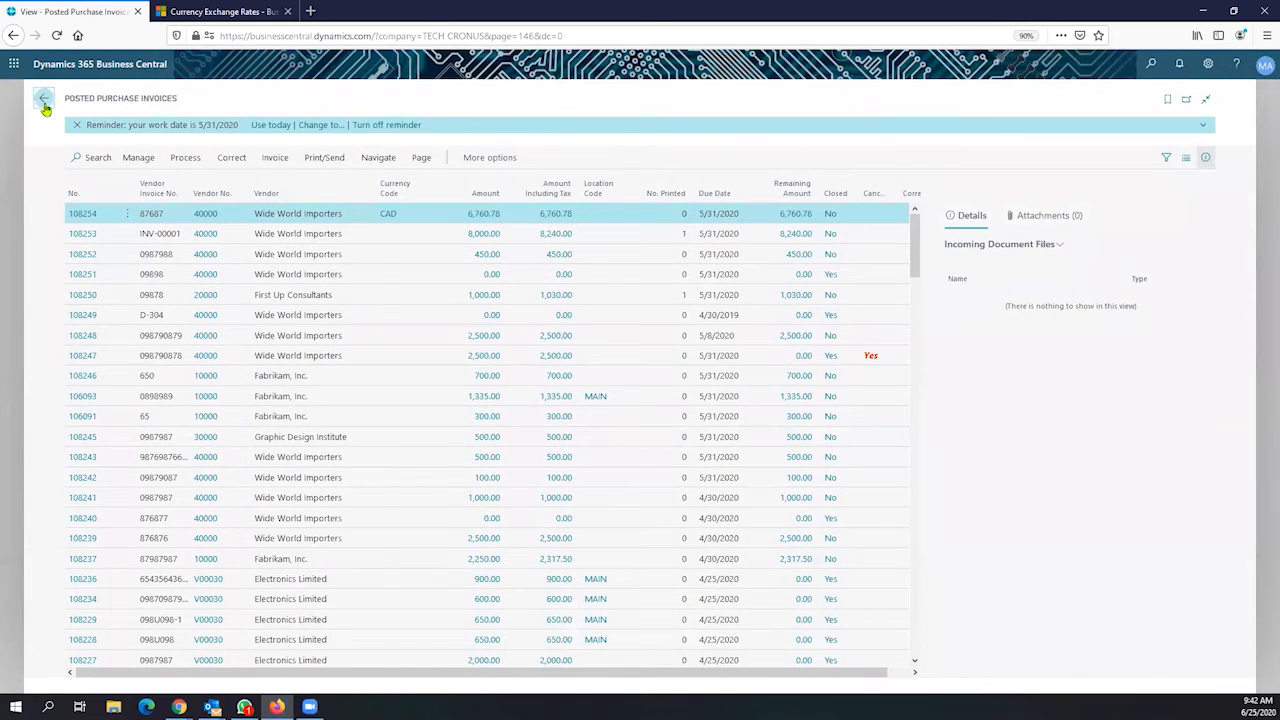
left_click(45, 100)
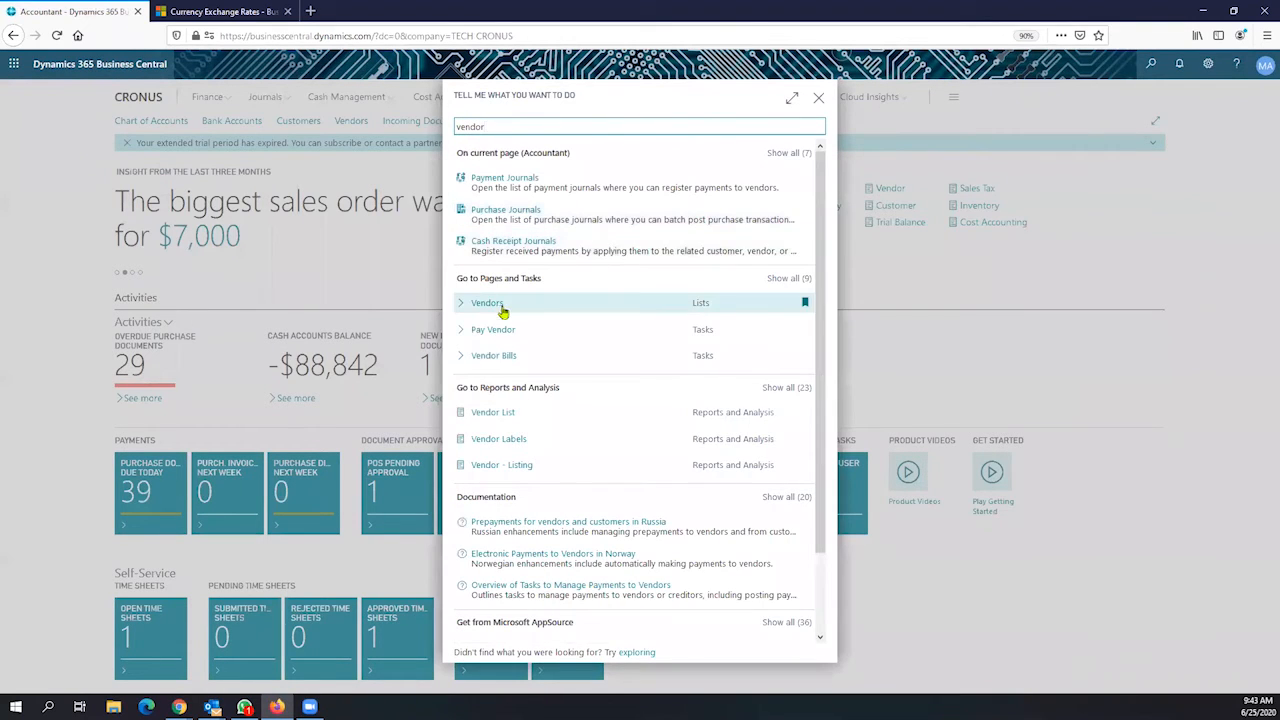
Open the Wide World Importers vendor card from the Vendors list
left_click(494, 305)
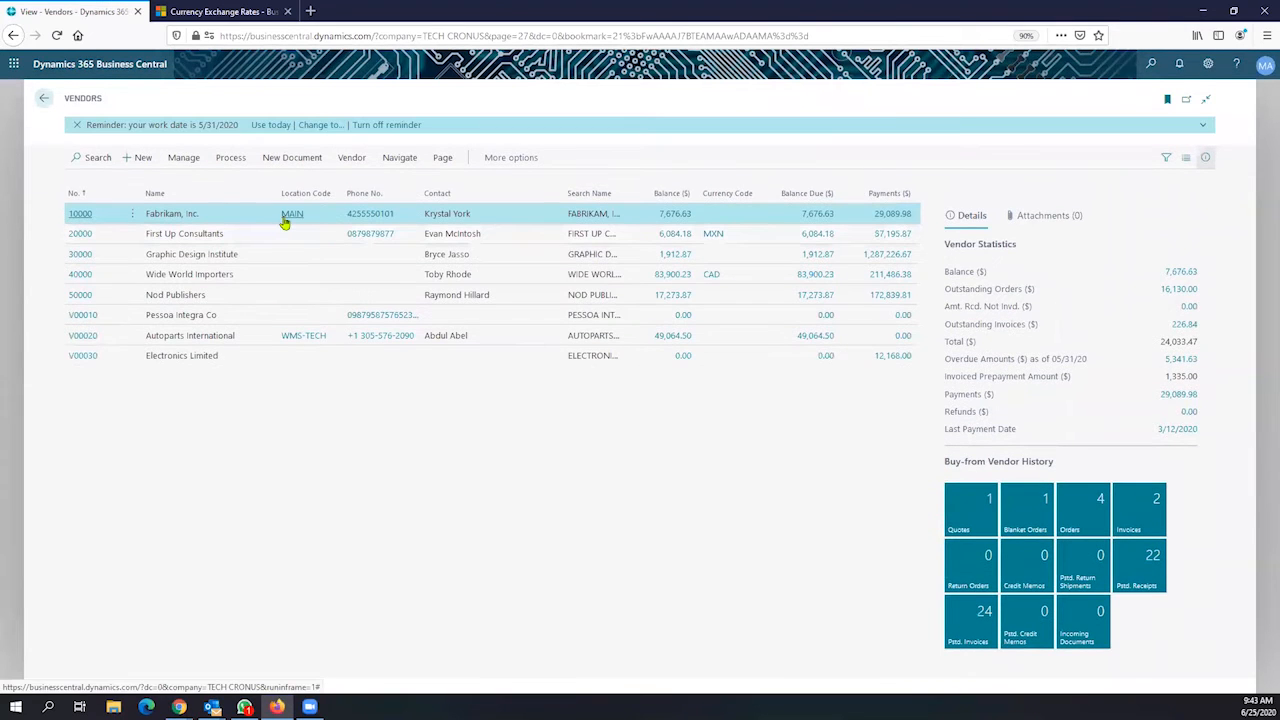
left_click(205, 278)
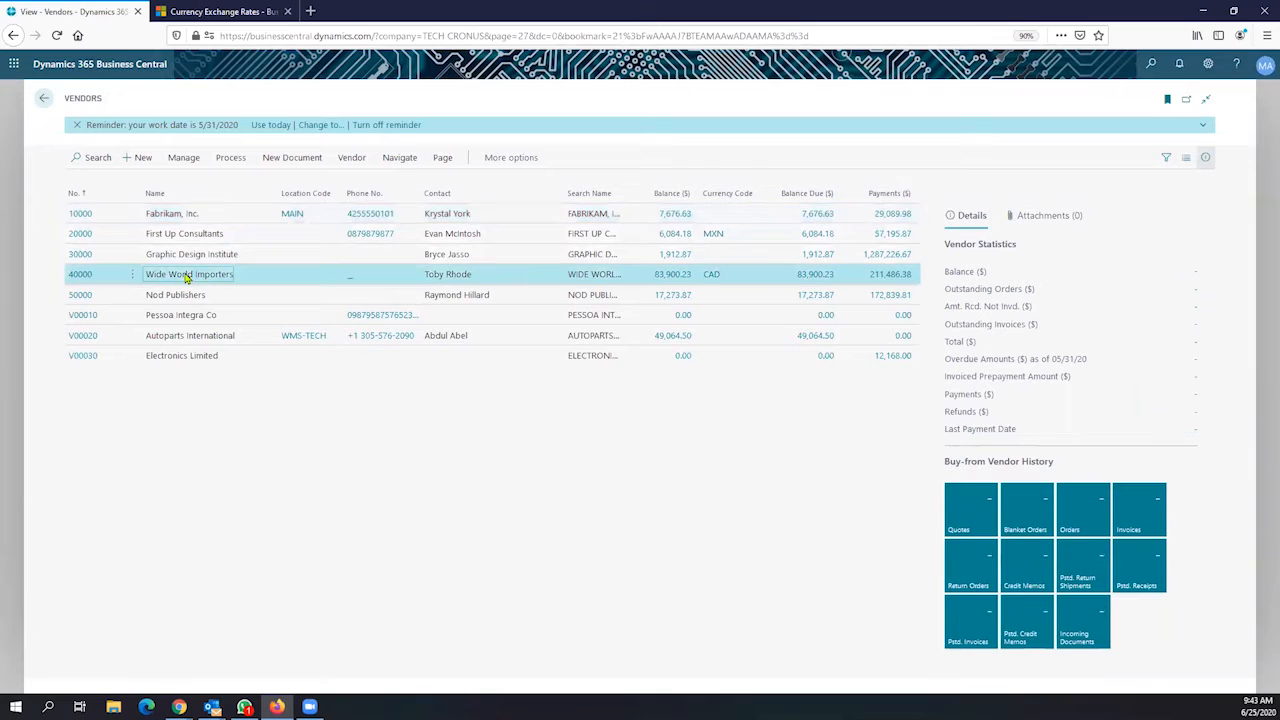
left_click(80, 275)
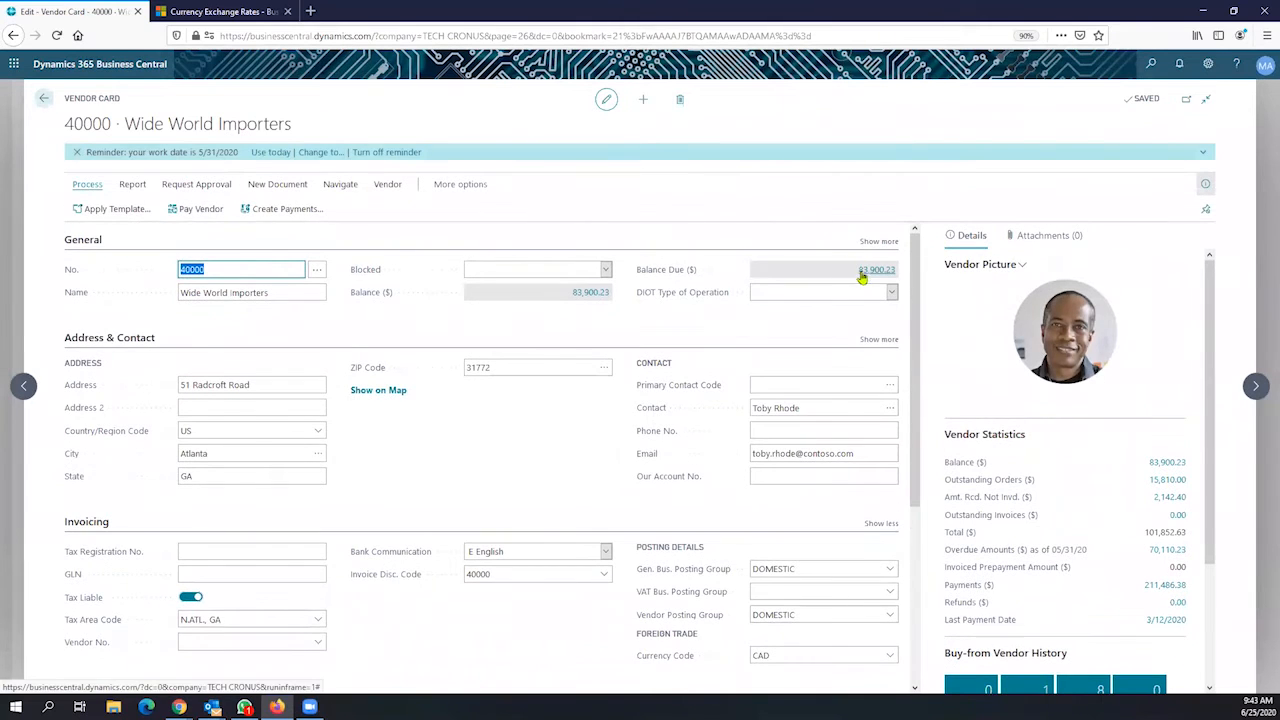
Confirm the vendor's CAD currency code and drill into its Balance Due amount
left_click(666, 275)
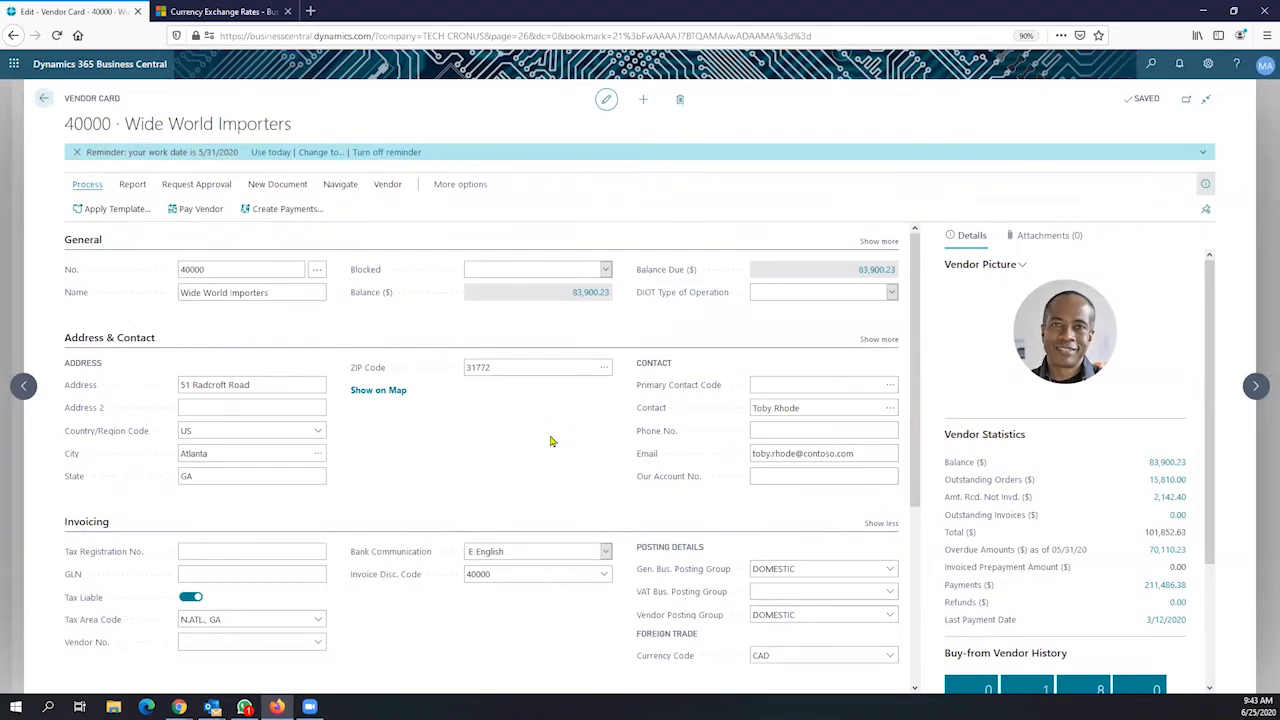
scroll(560, 445, "down", 1)
scroll(722, 414, "up", 1)
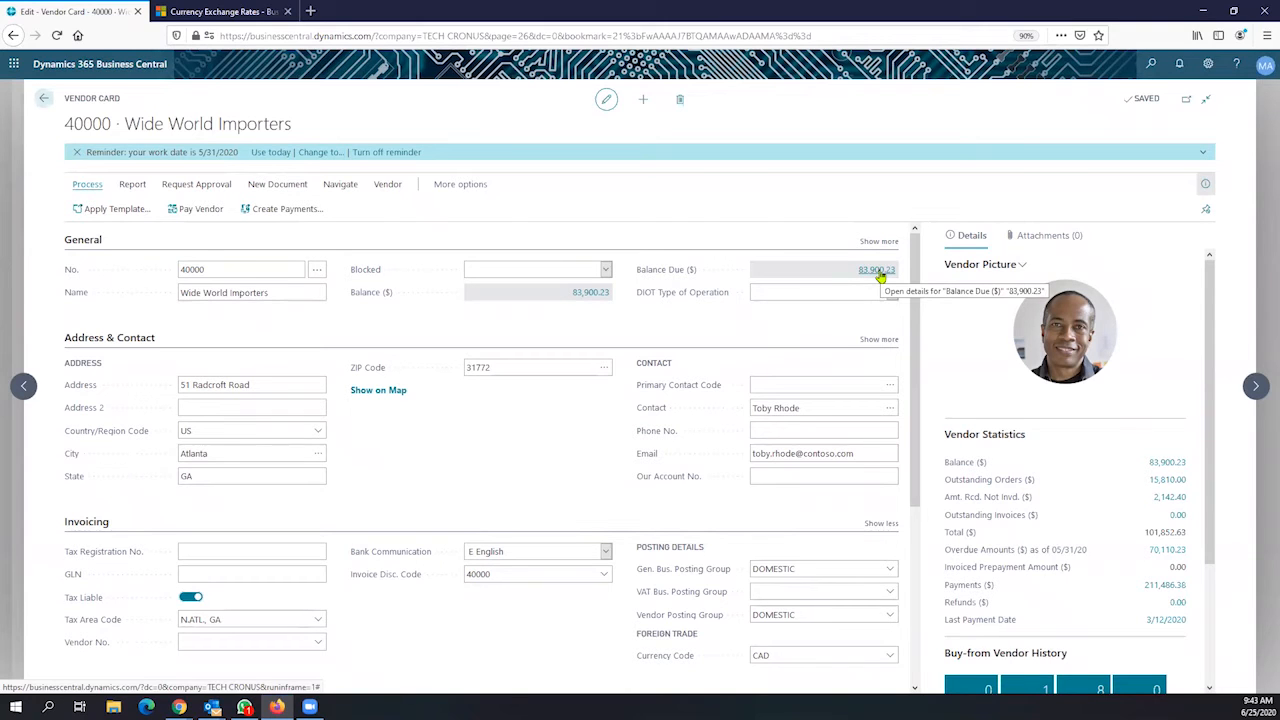
scroll(806, 500, "down", 2)
left_click(768, 527)
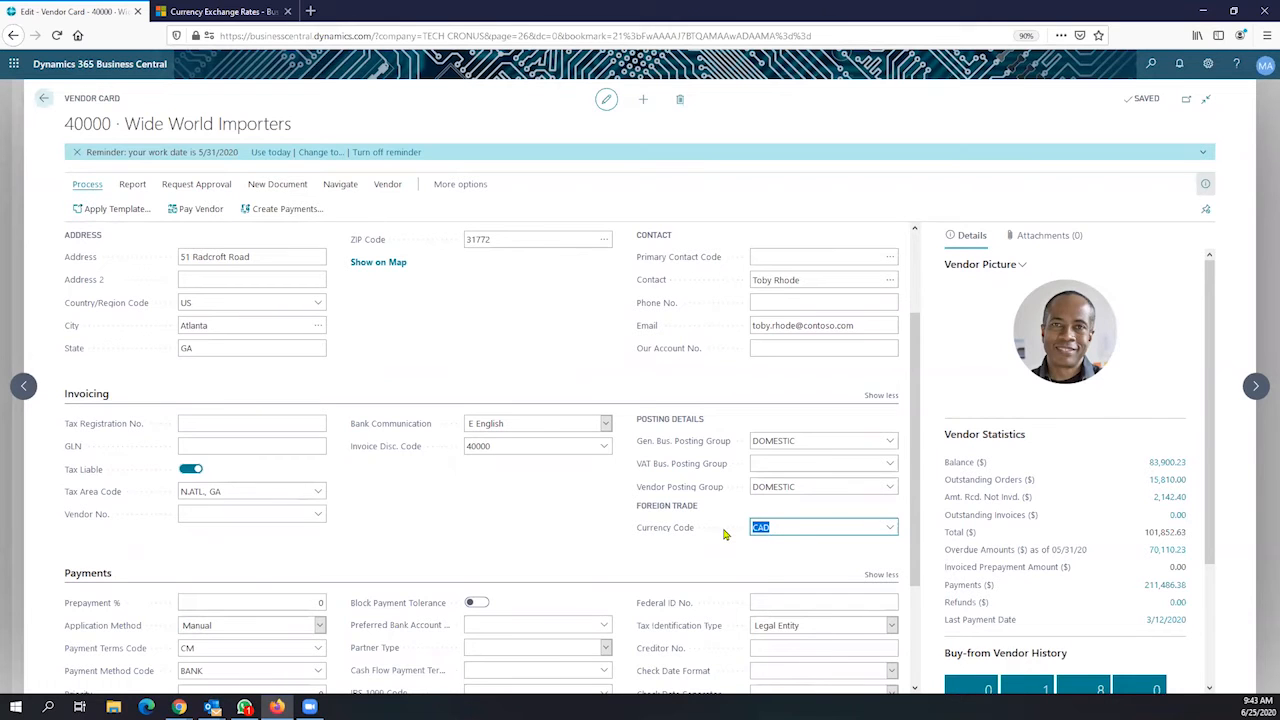
scroll(800, 535, "up", 2)
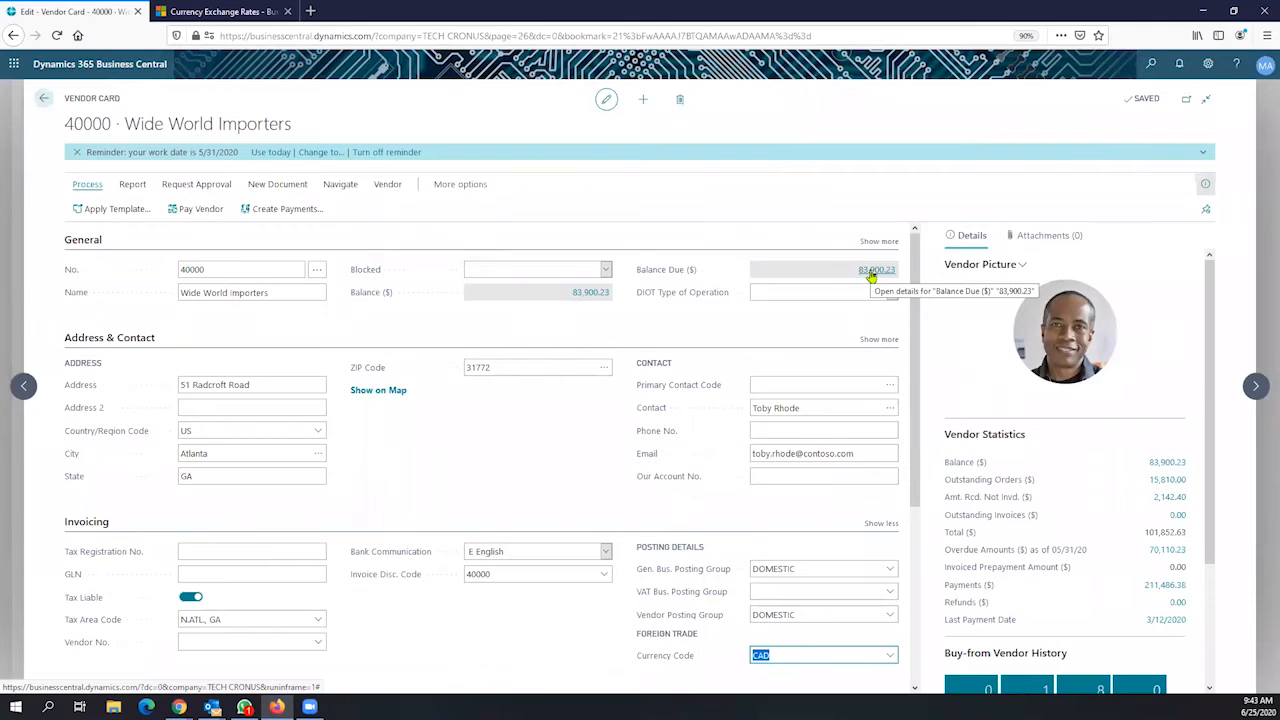
left_click(872, 272)
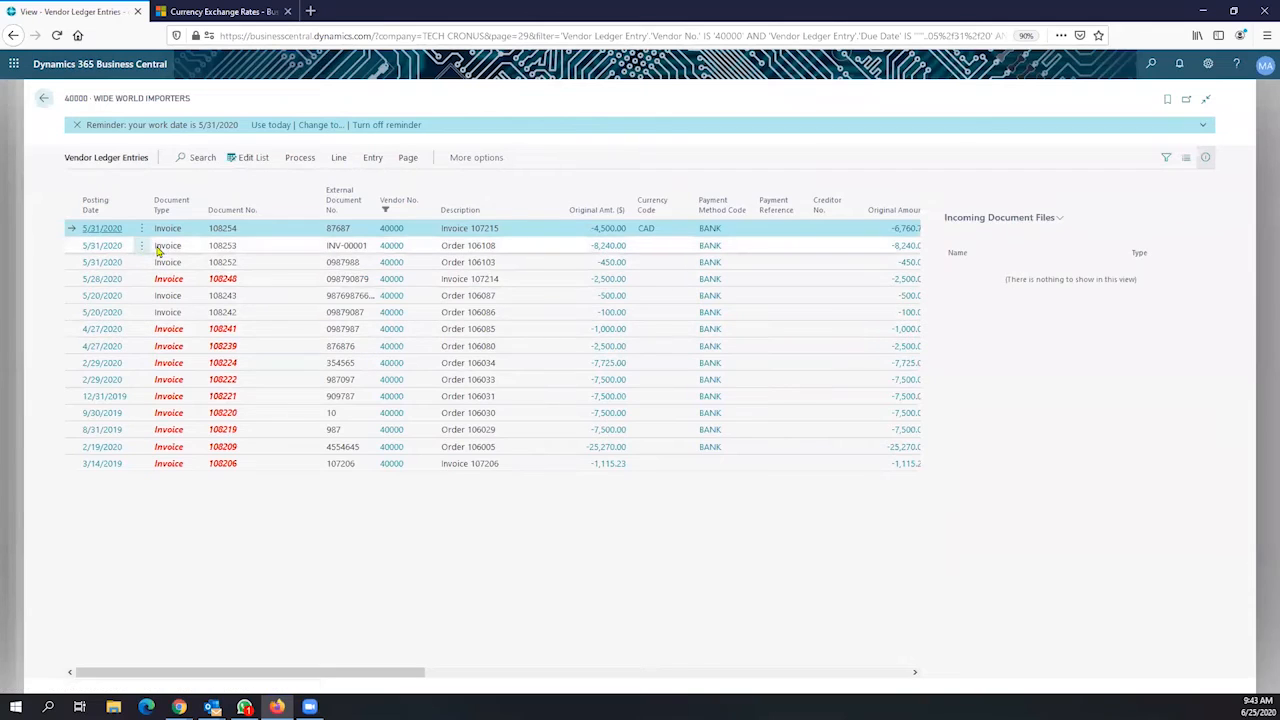
Step through the vendor ledger entries, select CAD invoice 108254, and return to the vendor card
left_click(170, 247)
left_click(171, 279)
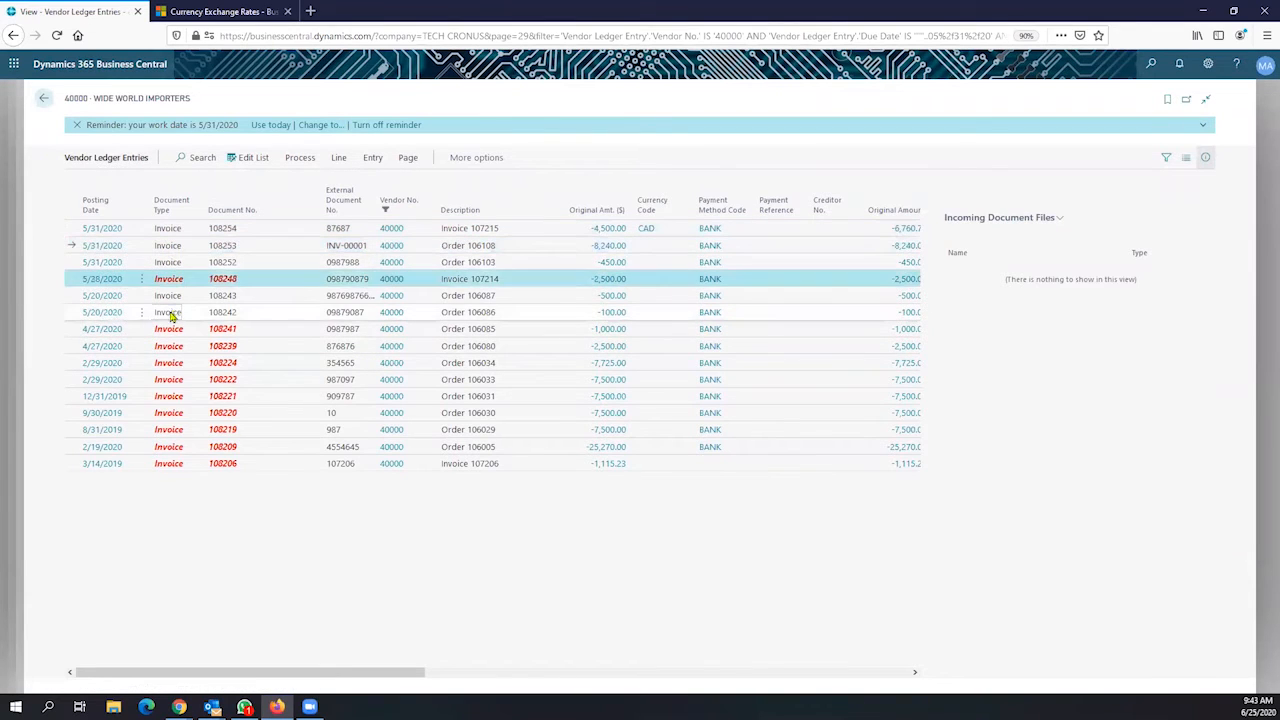
left_click(171, 312)
left_click(172, 346)
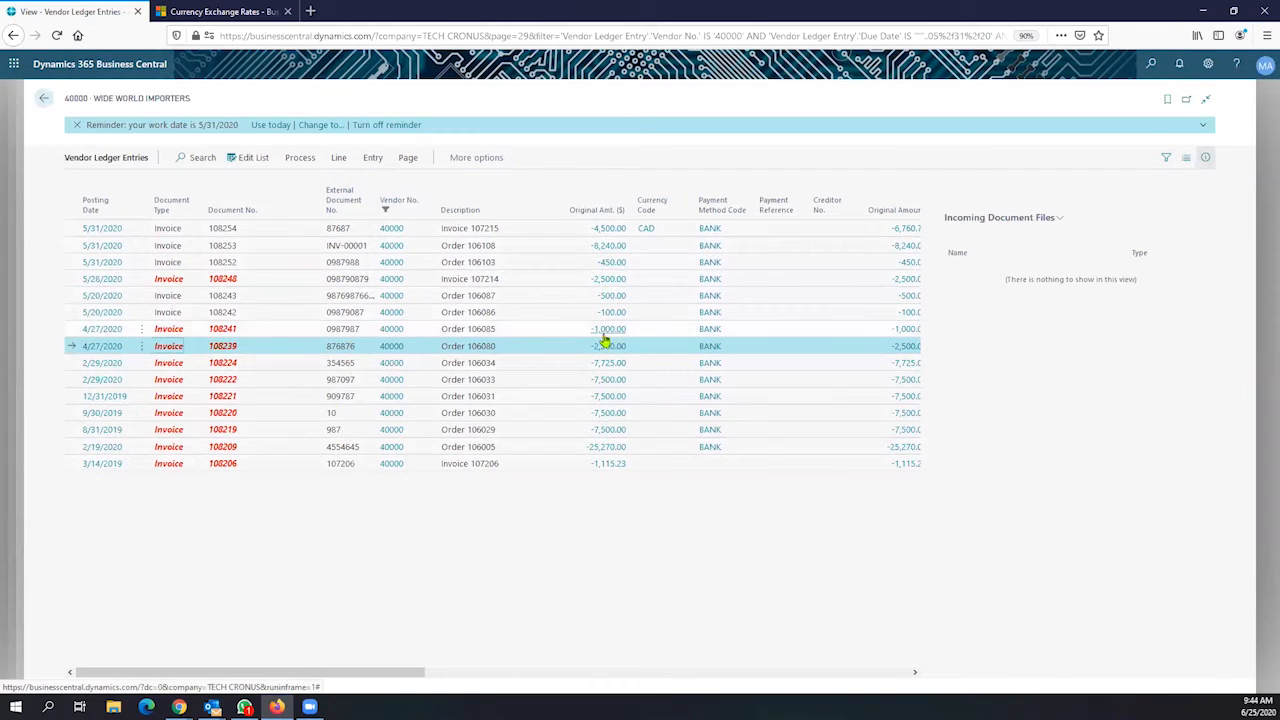
left_click(670, 230)
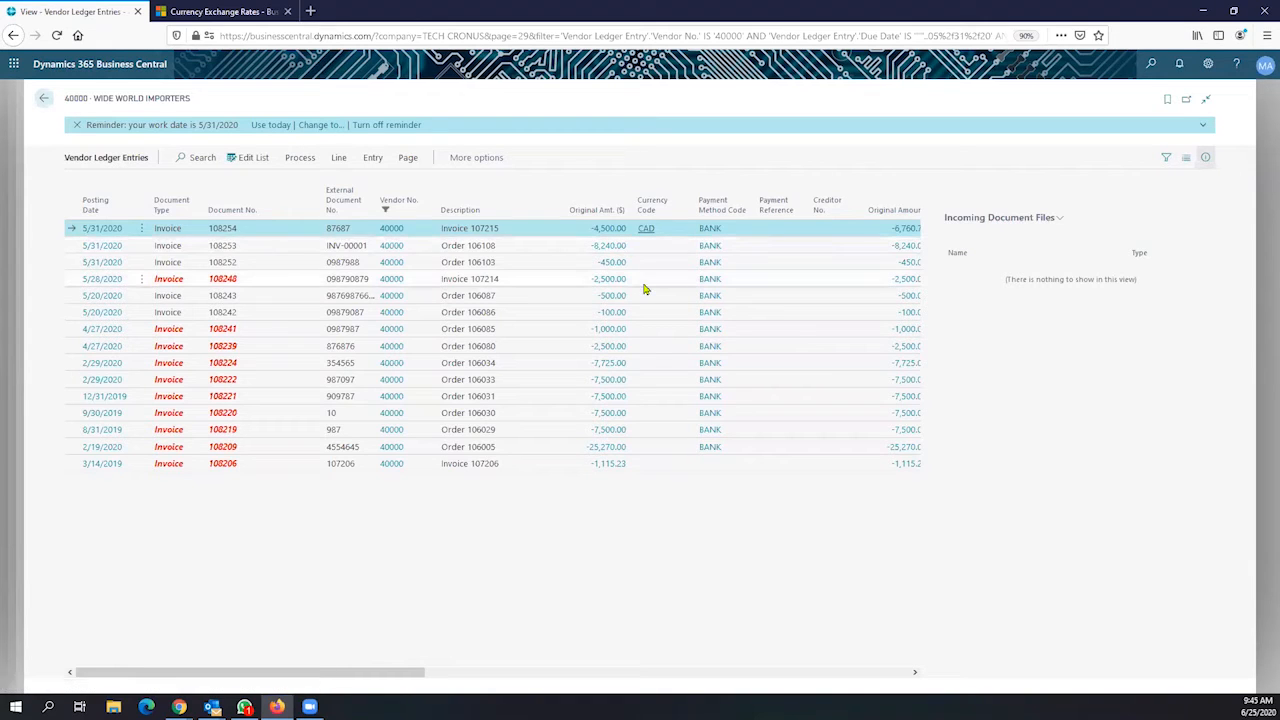
left_click(45, 101)
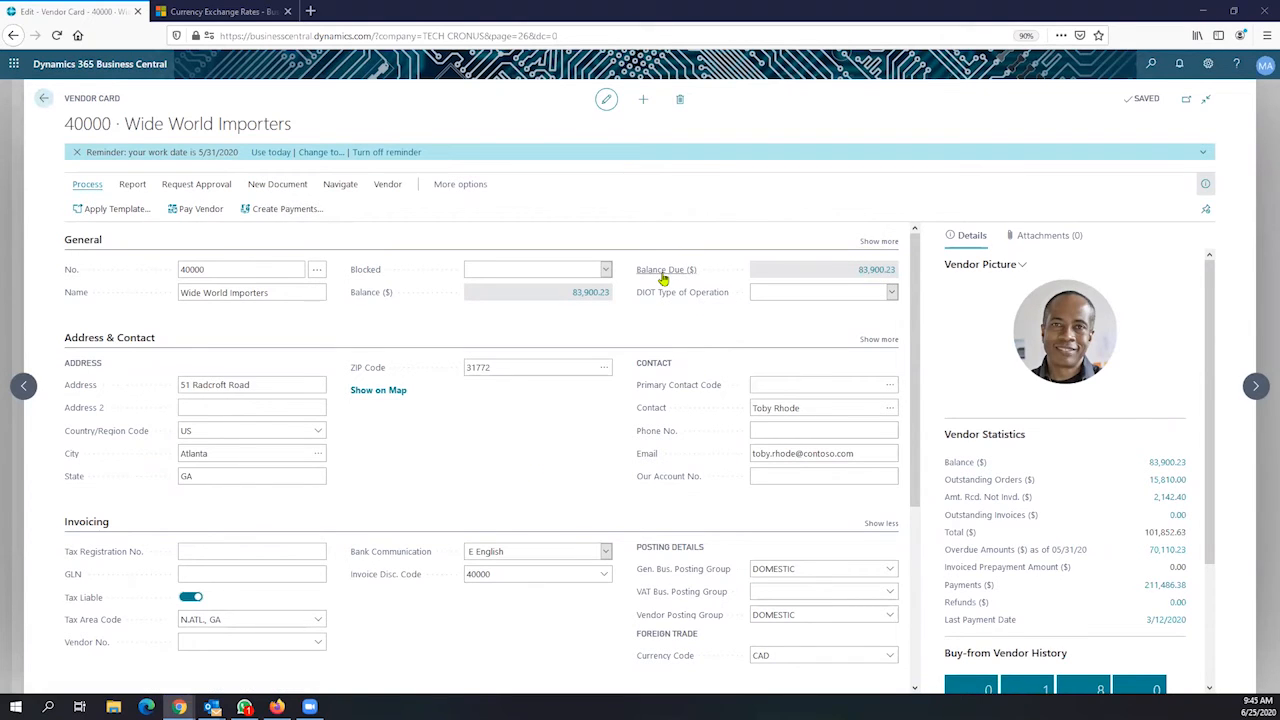
Read the Balance Due help on the Wide World Importers card, then go back to Vendors
mouse_move(663, 279)
left_click(44, 100)
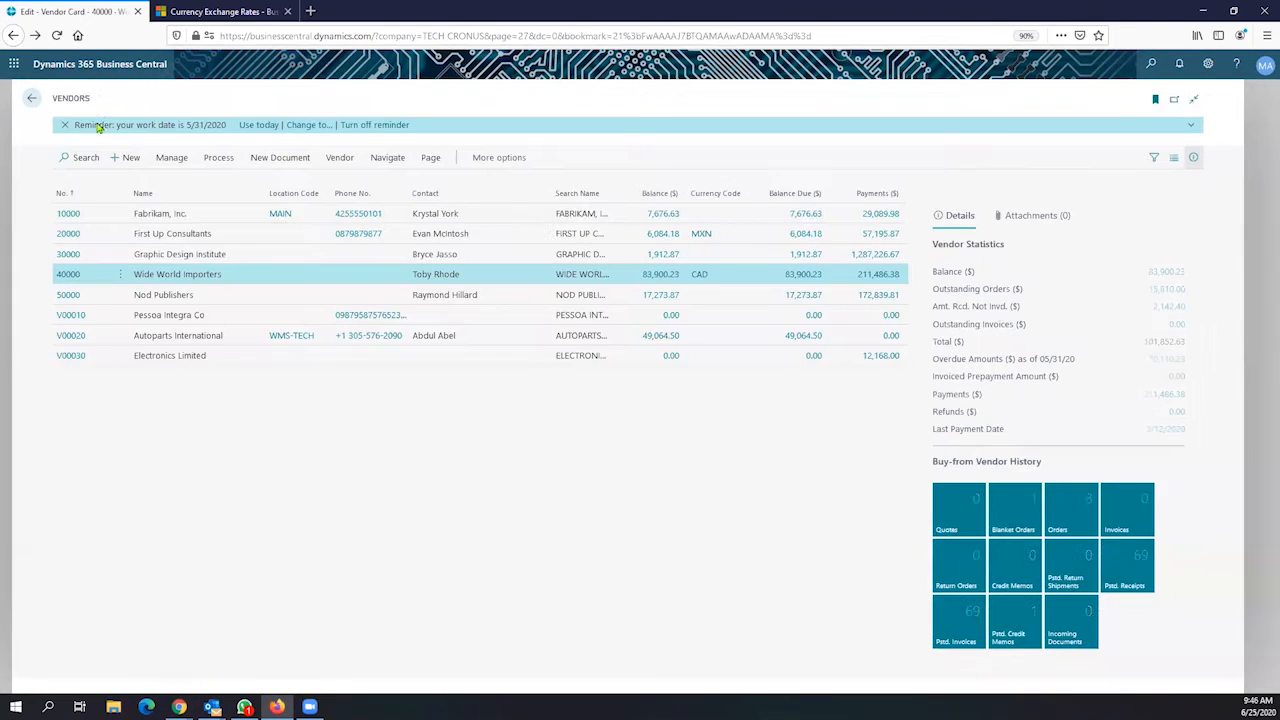
Go back from the Vendors list to the CRONUS Accountant home page
left_click(46, 108)
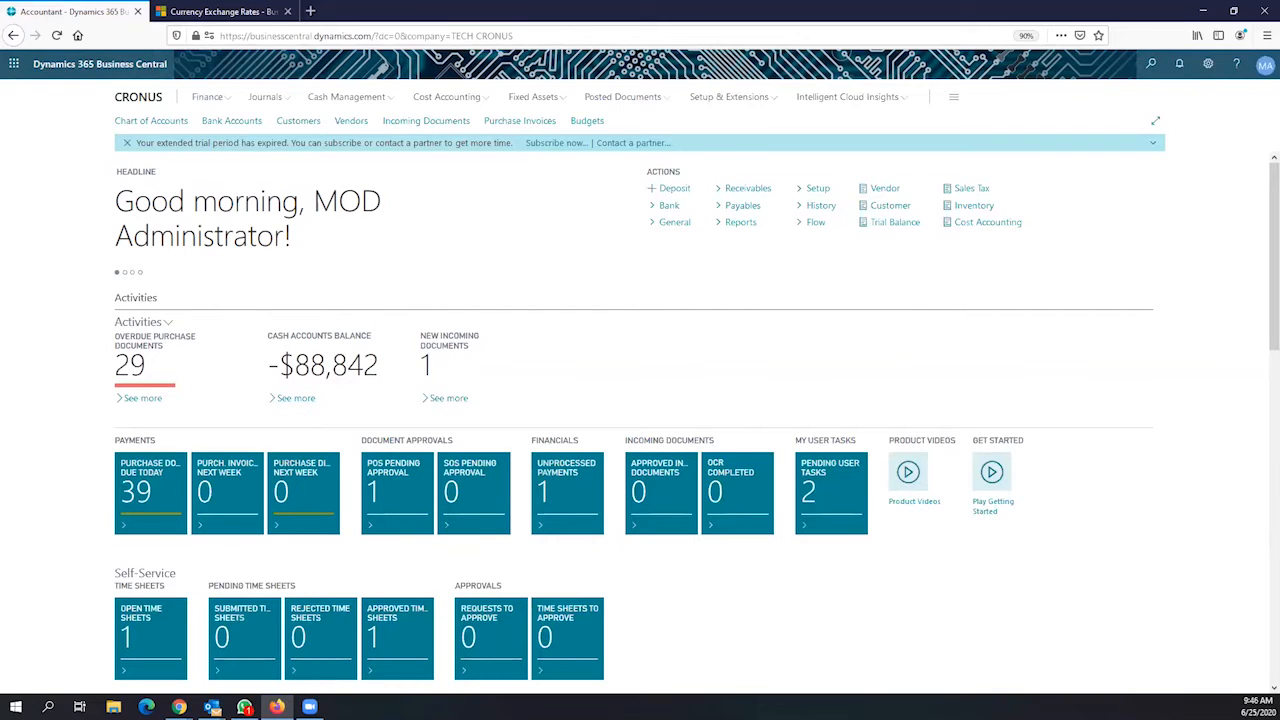
key("alt+Tab")
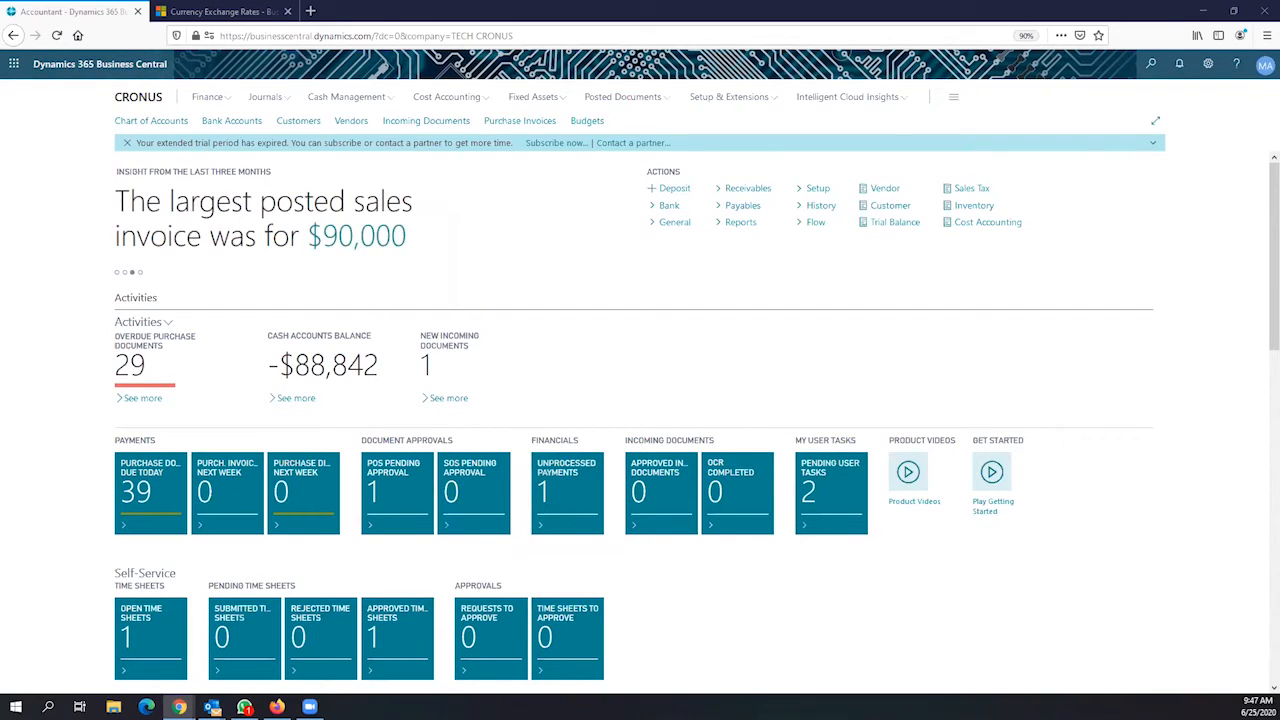
left_click(1139, 71)
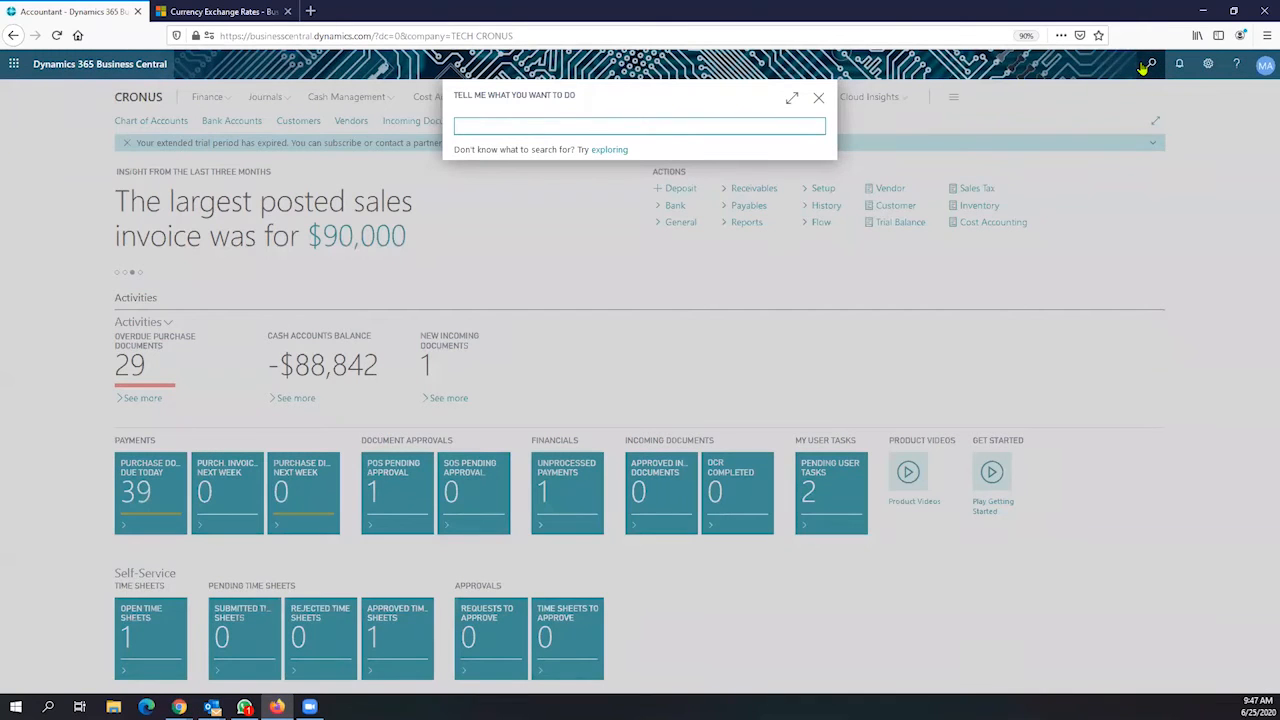
Search Tell Me for 'purchase & payable', correct the typo, and open Purchases & Payables Setup
type("purchase")
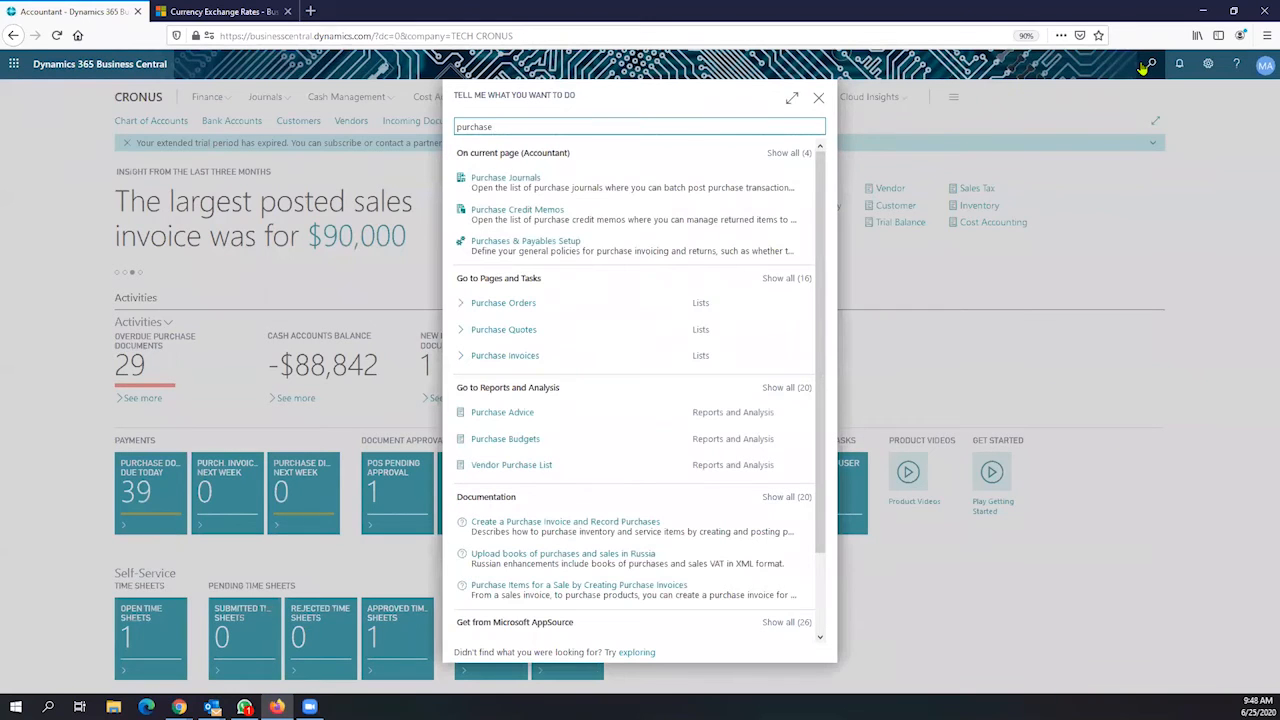
type(" &")
type(" p")
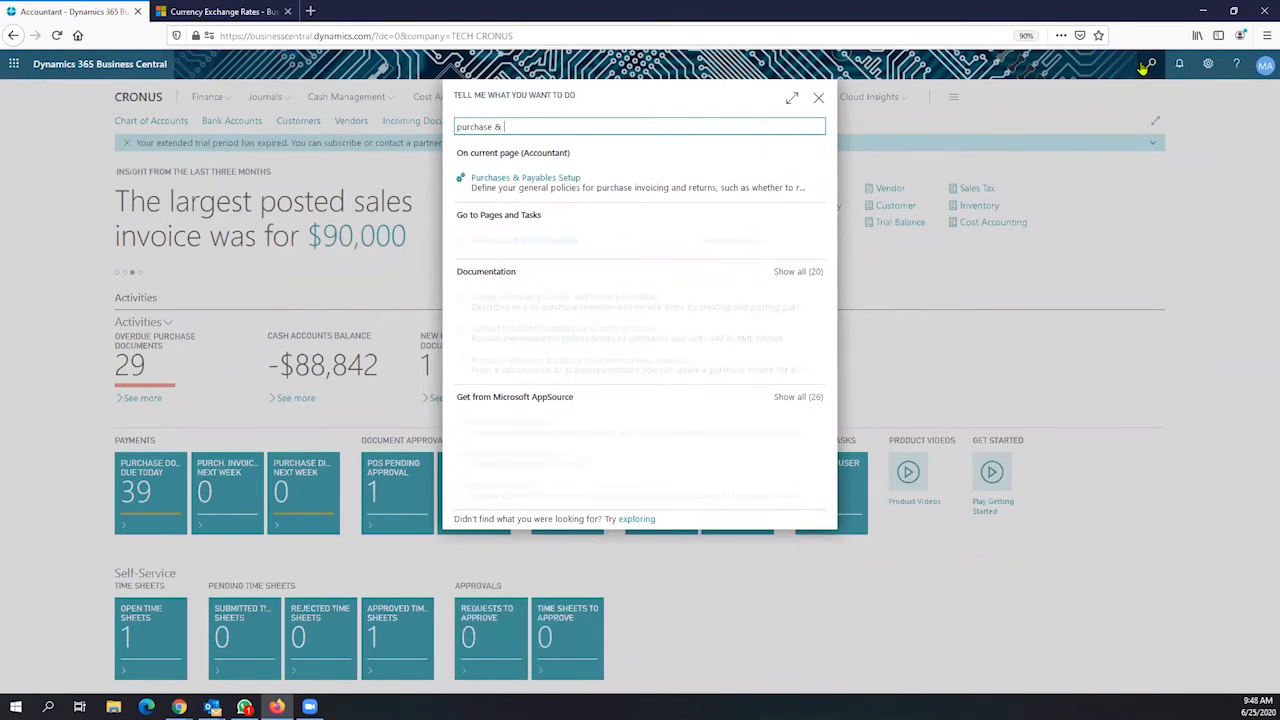
type("ayable")
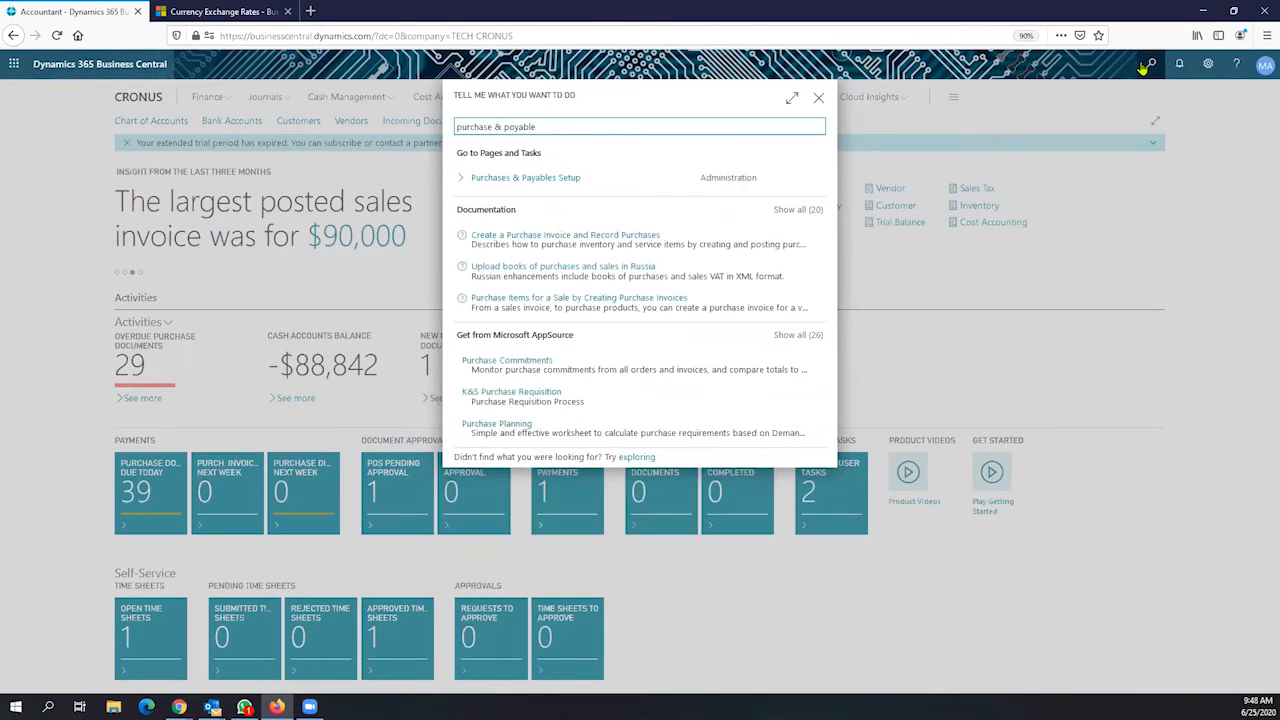
key("BackSpace")
key("BackSpace")
key("BackSpace")
key("BackSpace")
key("BackSpace")
key("BackSpace")
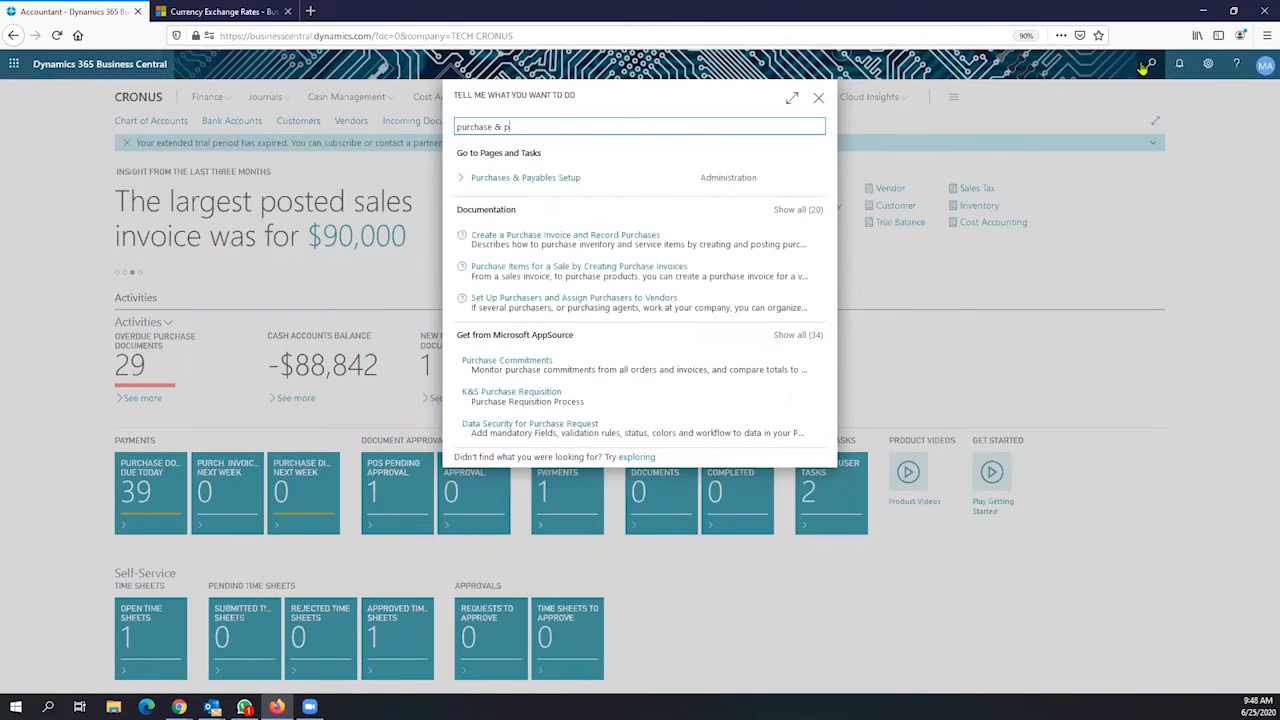
type("ayabl")
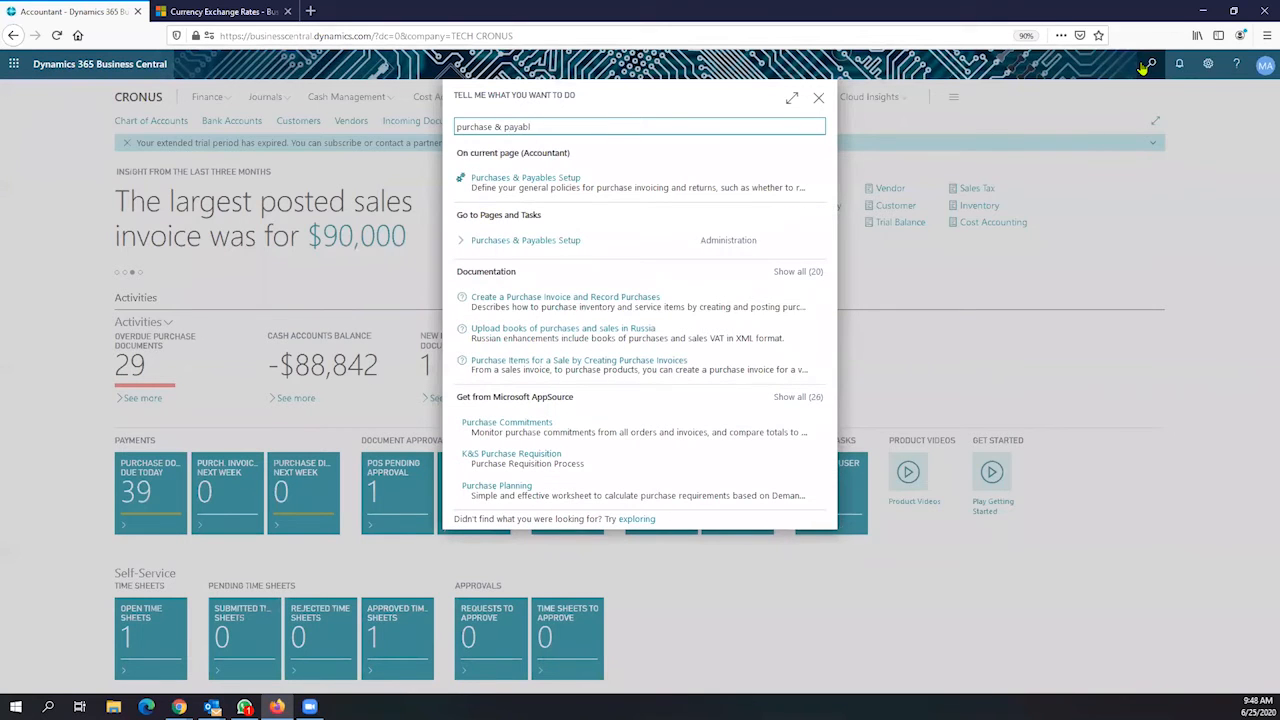
left_click(552, 183)
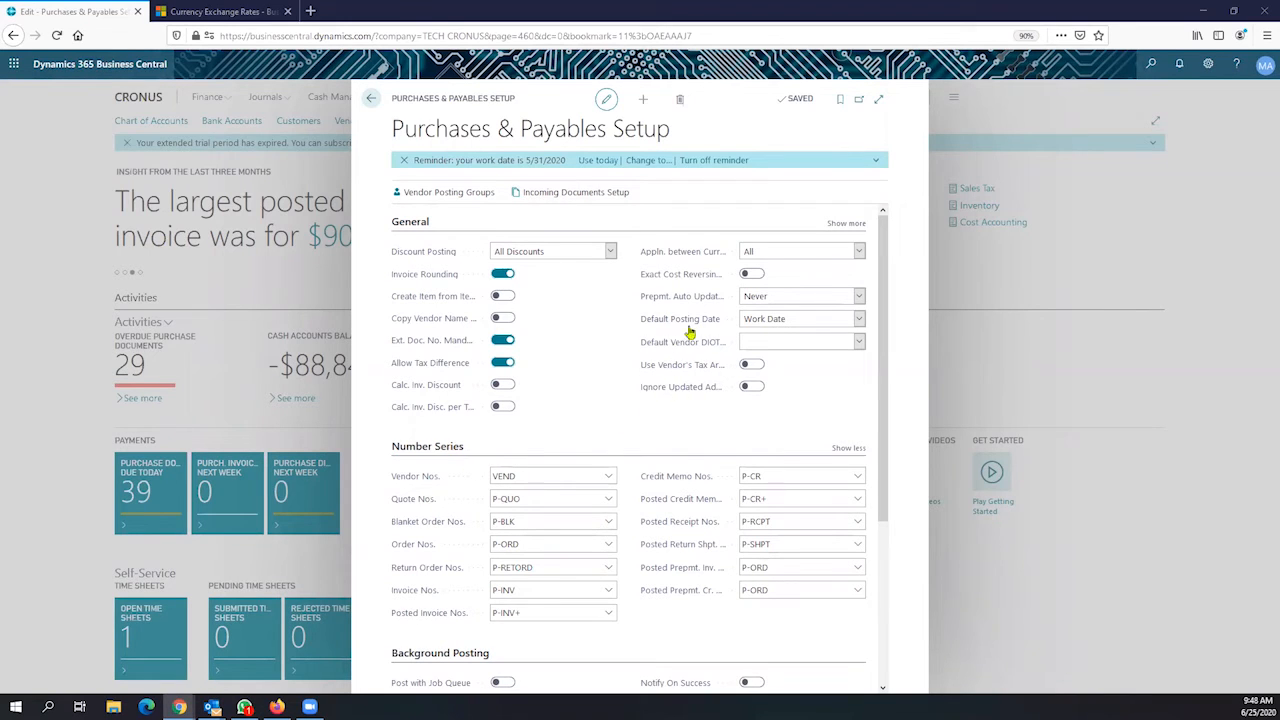
Show all General fields and read the Appln. between Currencies tooltip, currently All
scroll(676, 388, "down", 5)
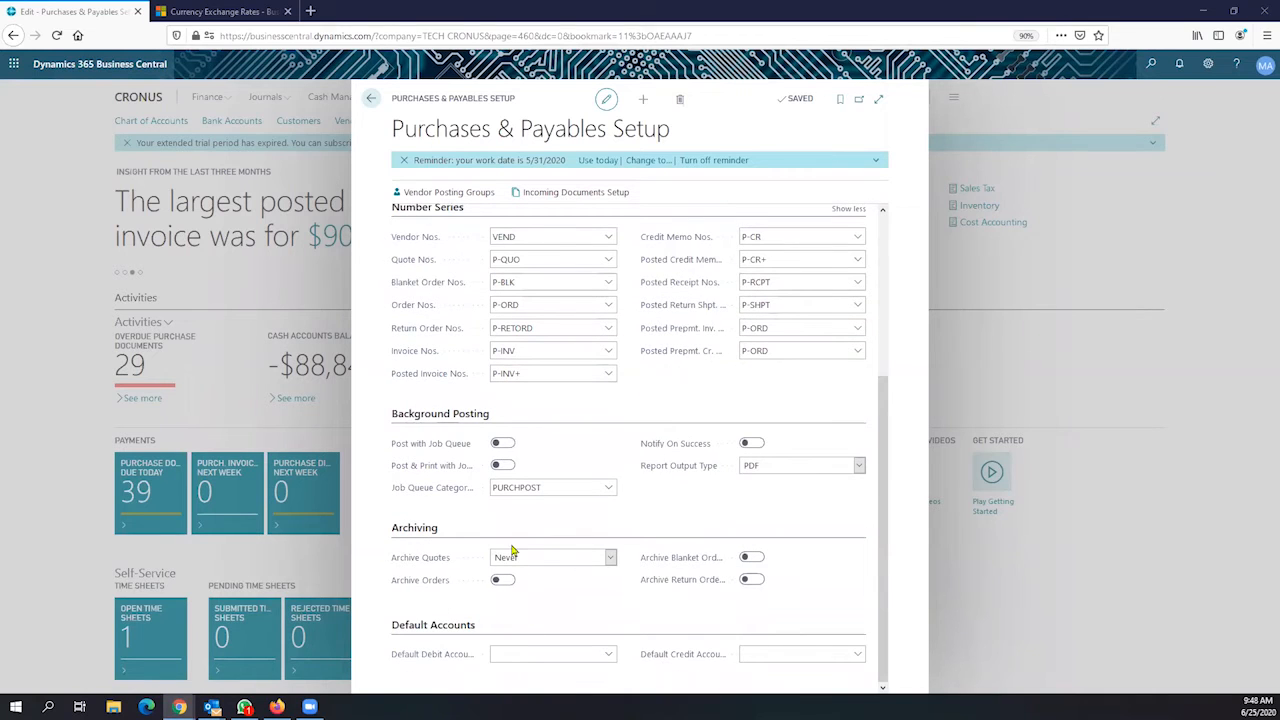
scroll(615, 460, "up", 5)
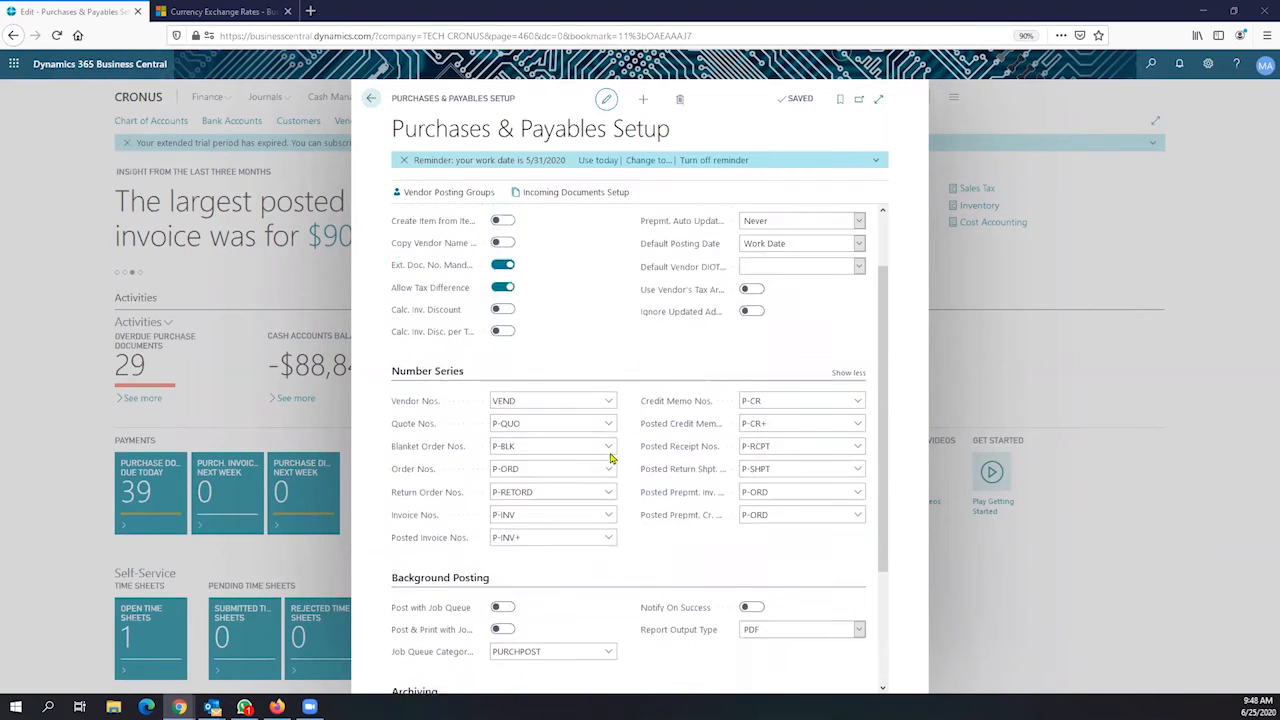
left_click(840, 223)
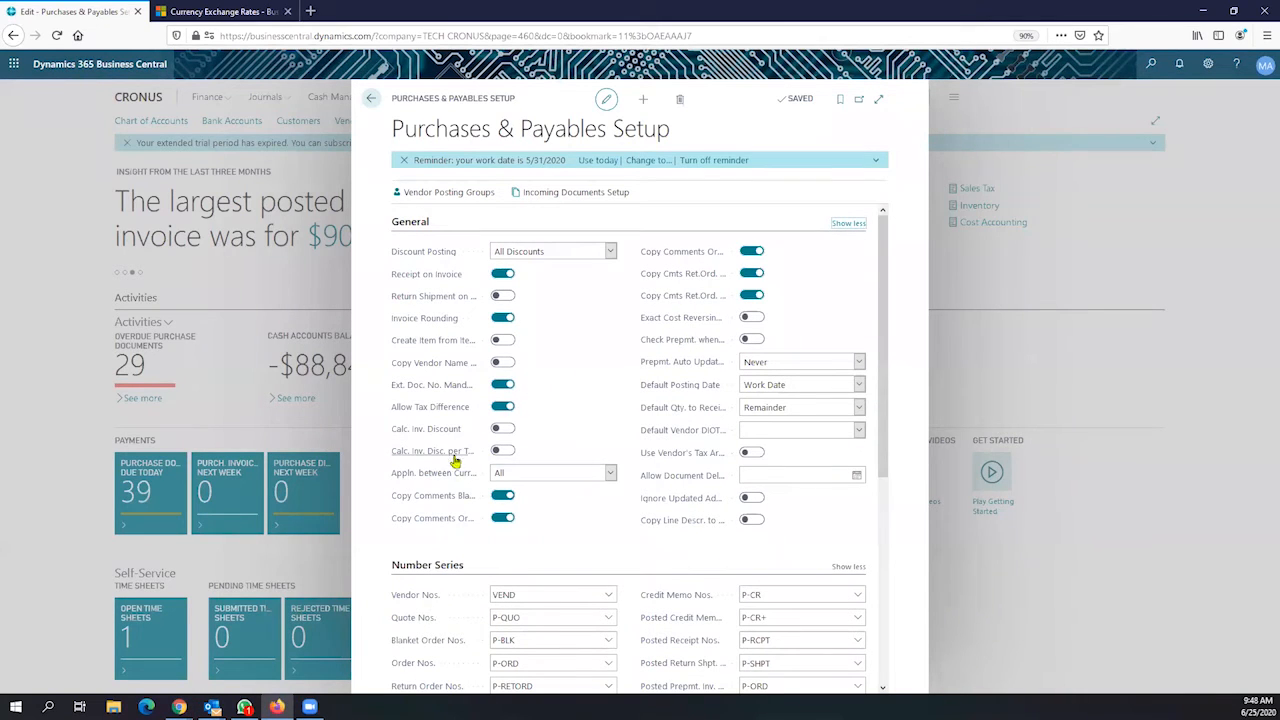
mouse_move(455, 481)
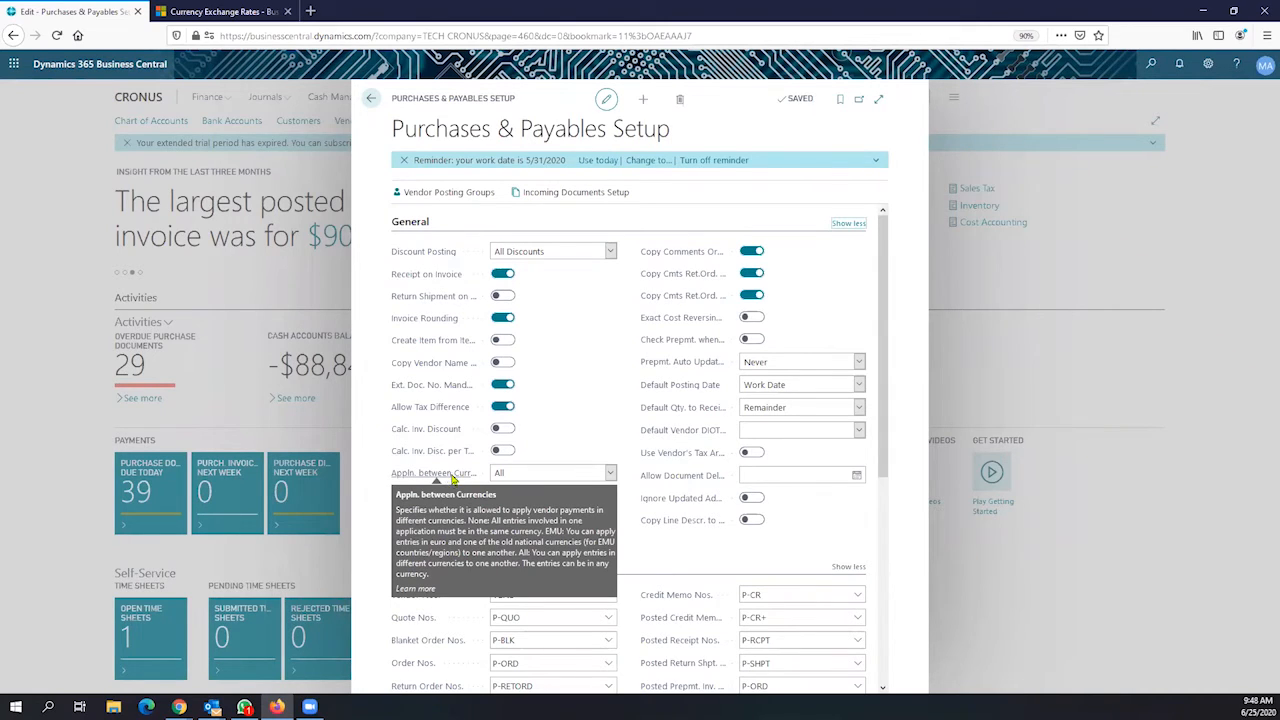
Leave Appln. between Currencies at All and close Purchases & Payables Setup
left_click(610, 474)
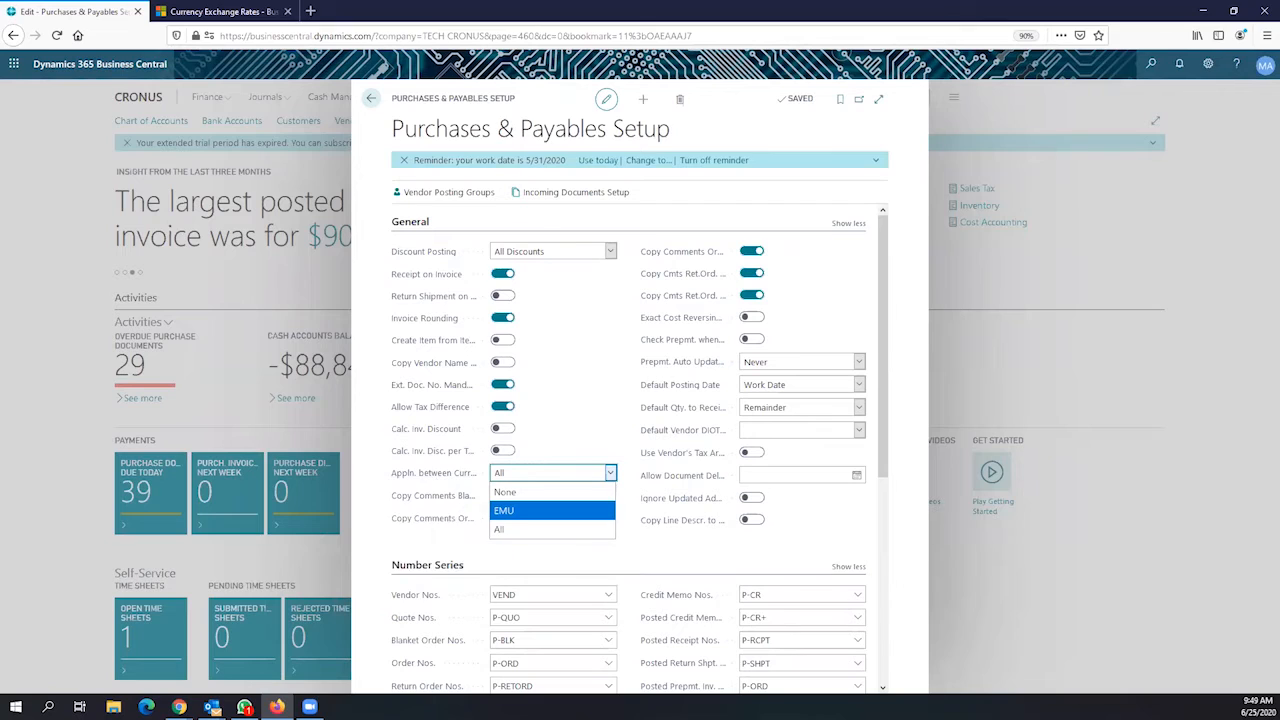
key("alt+Tab")
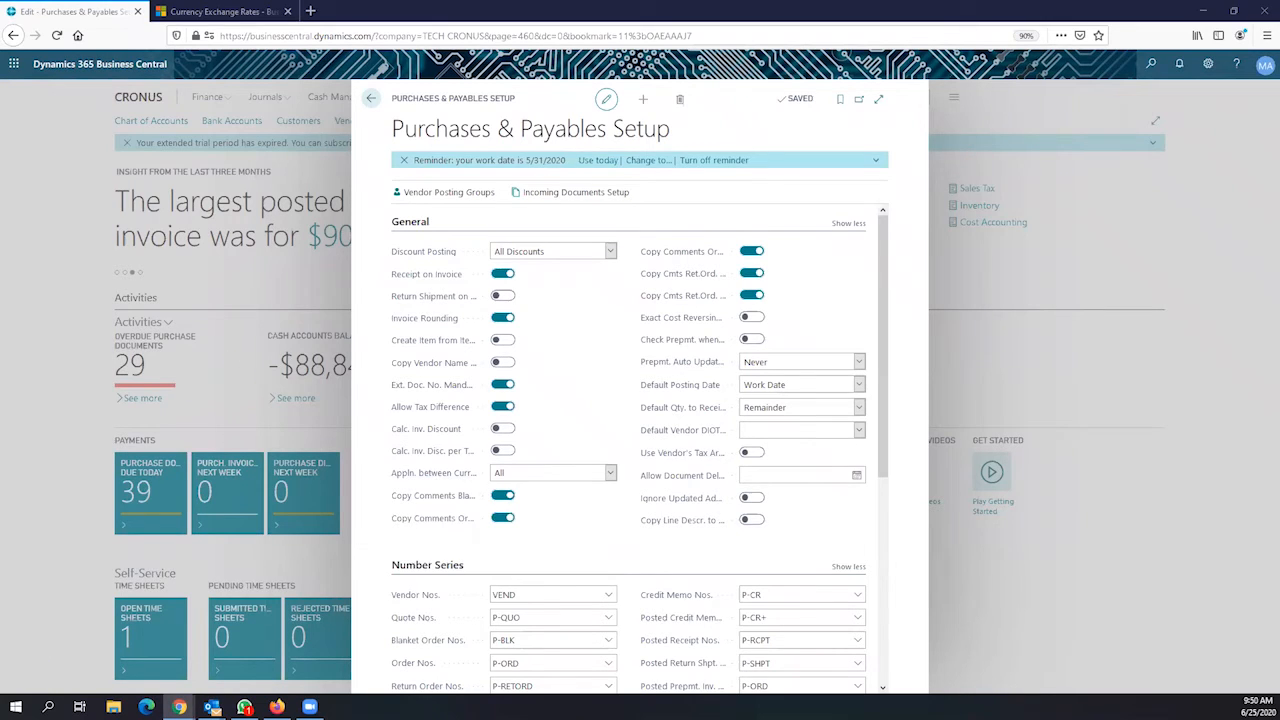
left_click(371, 106)
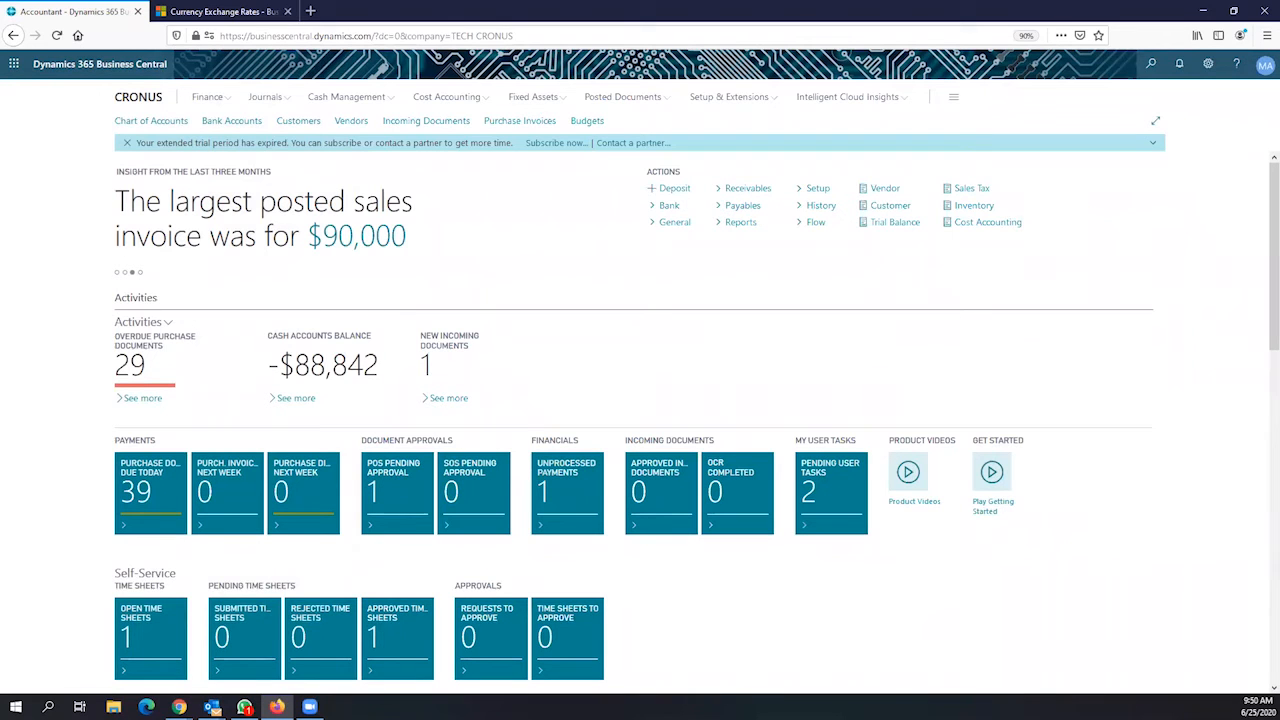
Search Tell Me for 'payment journal' and open Payment Journals
left_click(1150, 63)
type("payme")
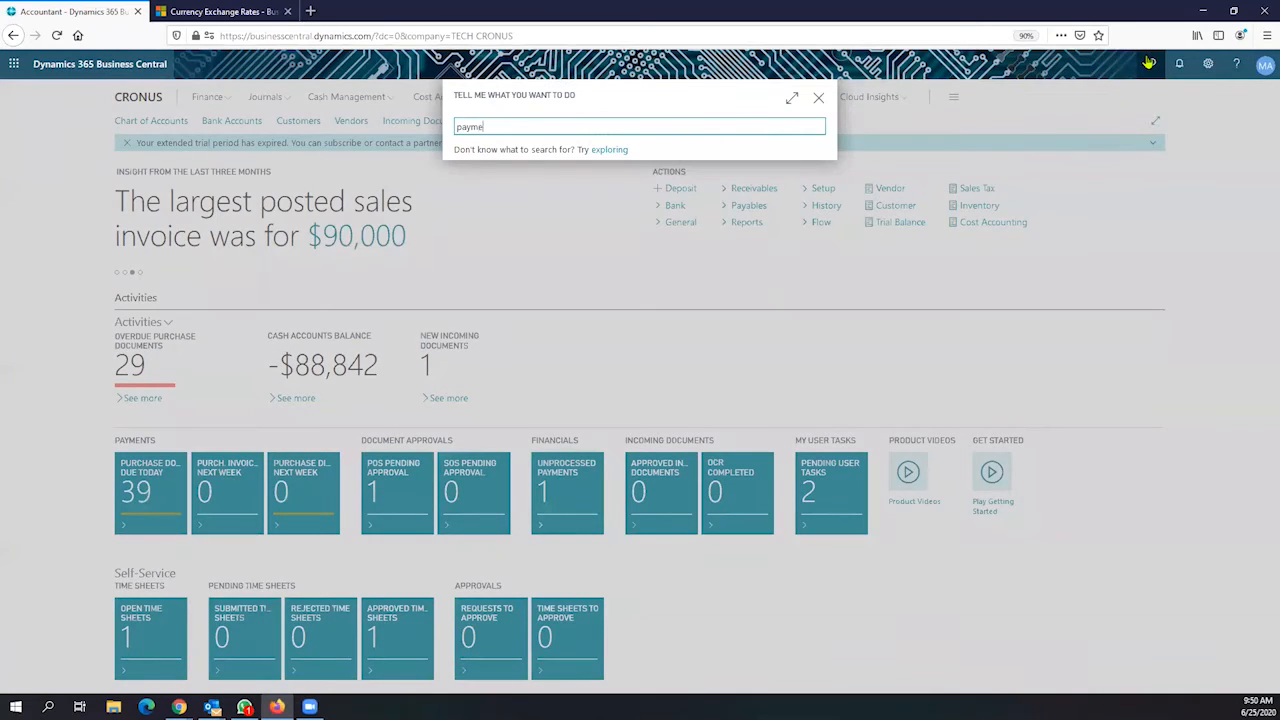
type("nt journal")
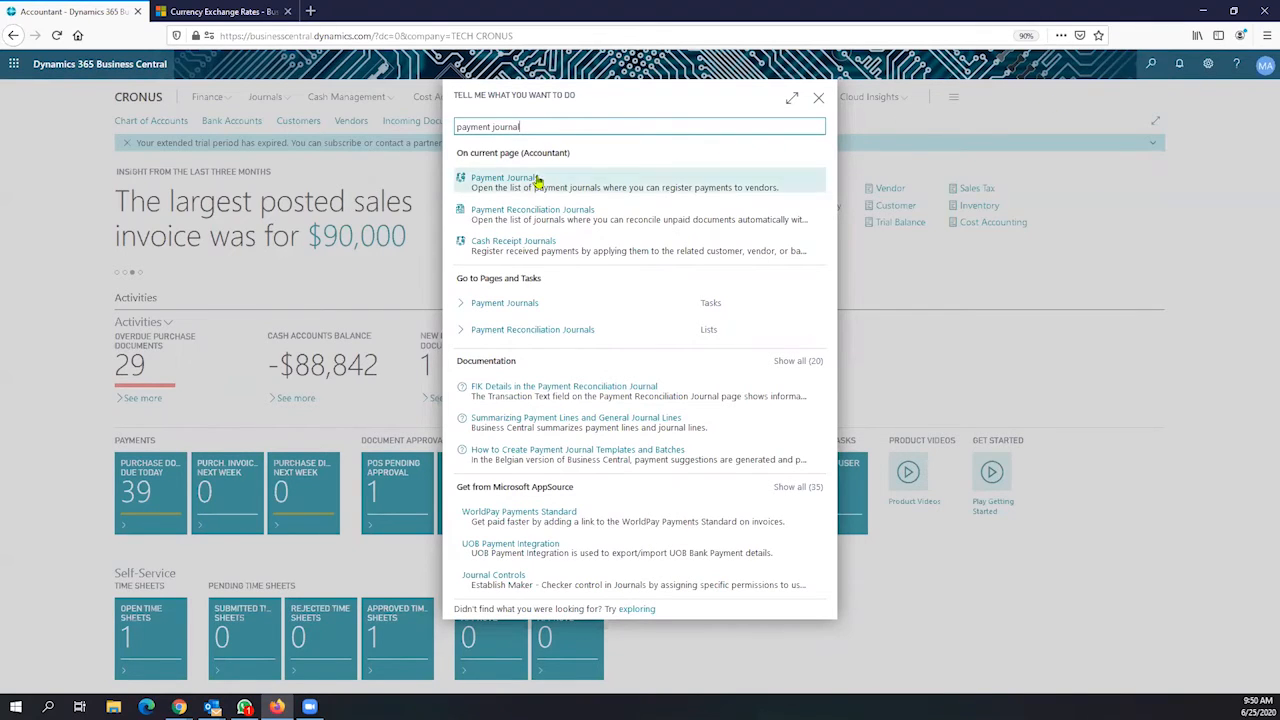
left_click(498, 303)
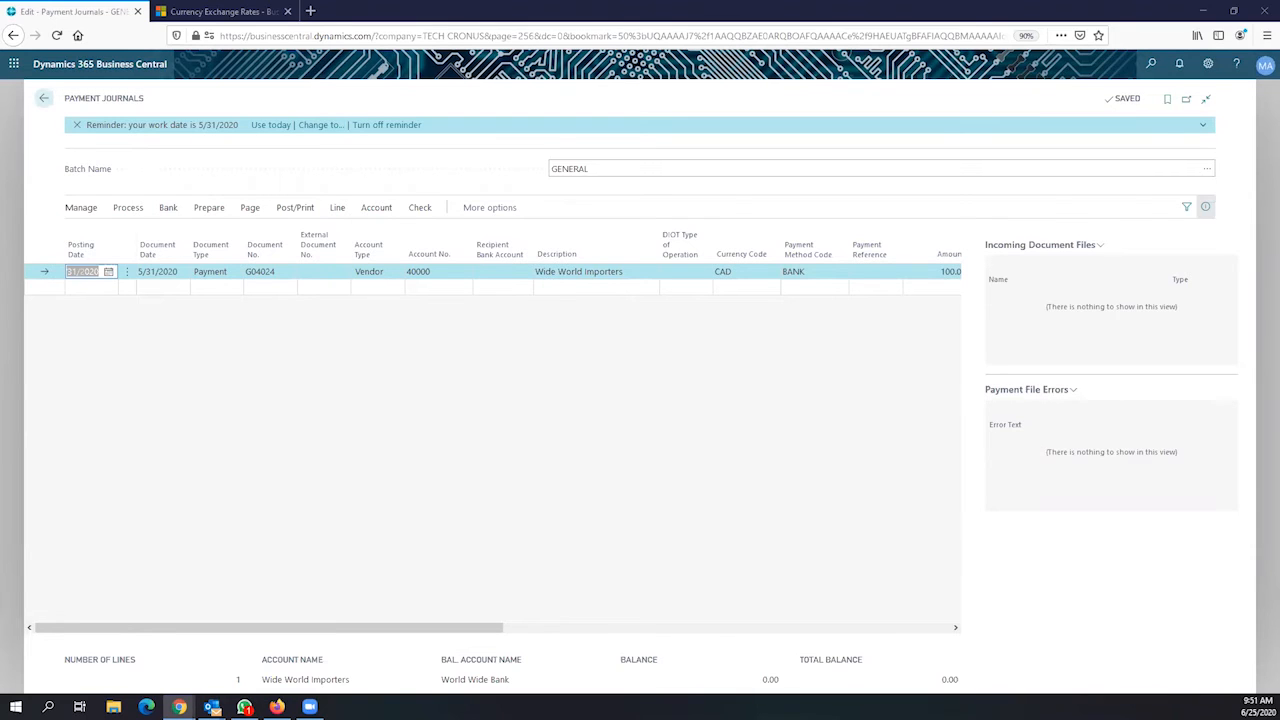
left_click(163, 271)
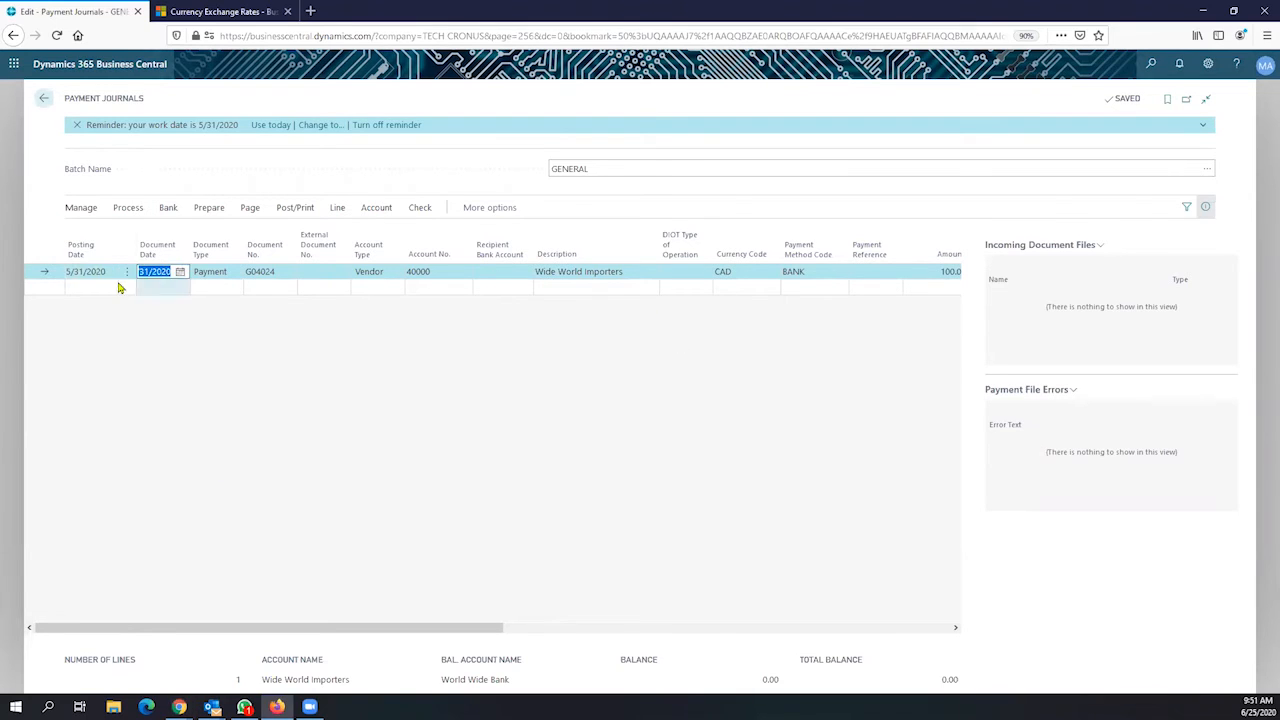
left_click(106, 273)
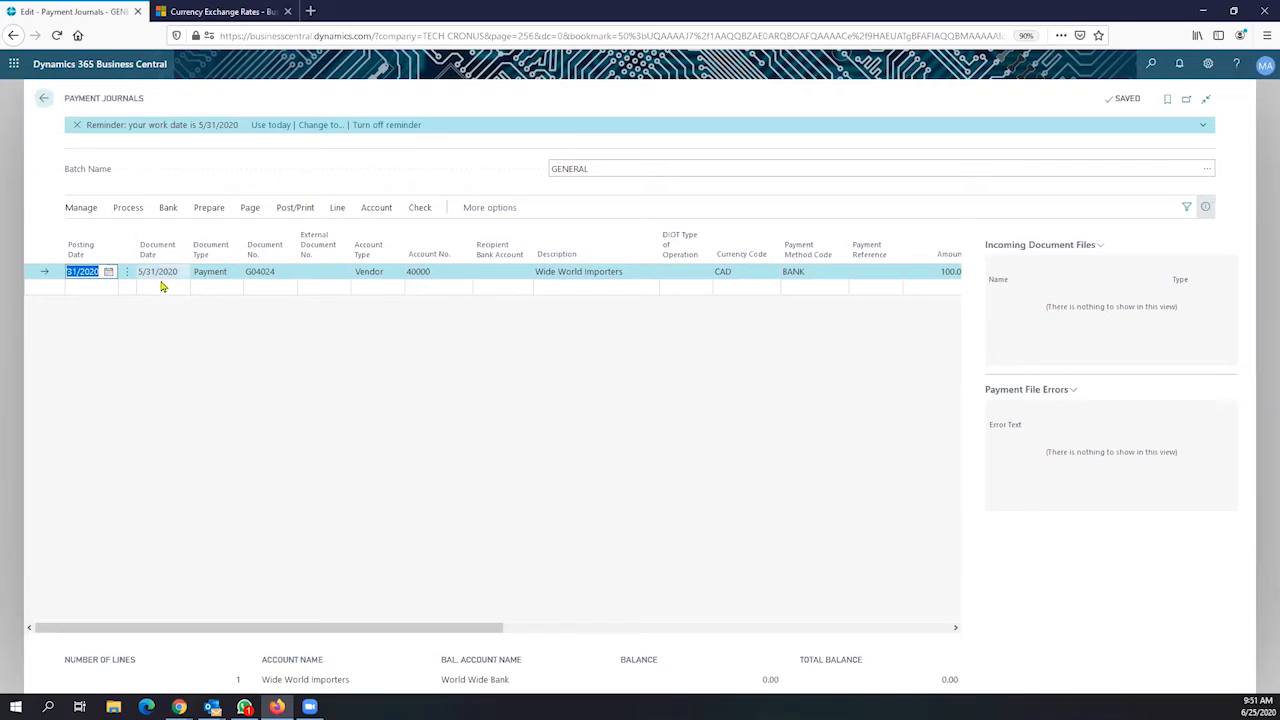
left_click(152, 273)
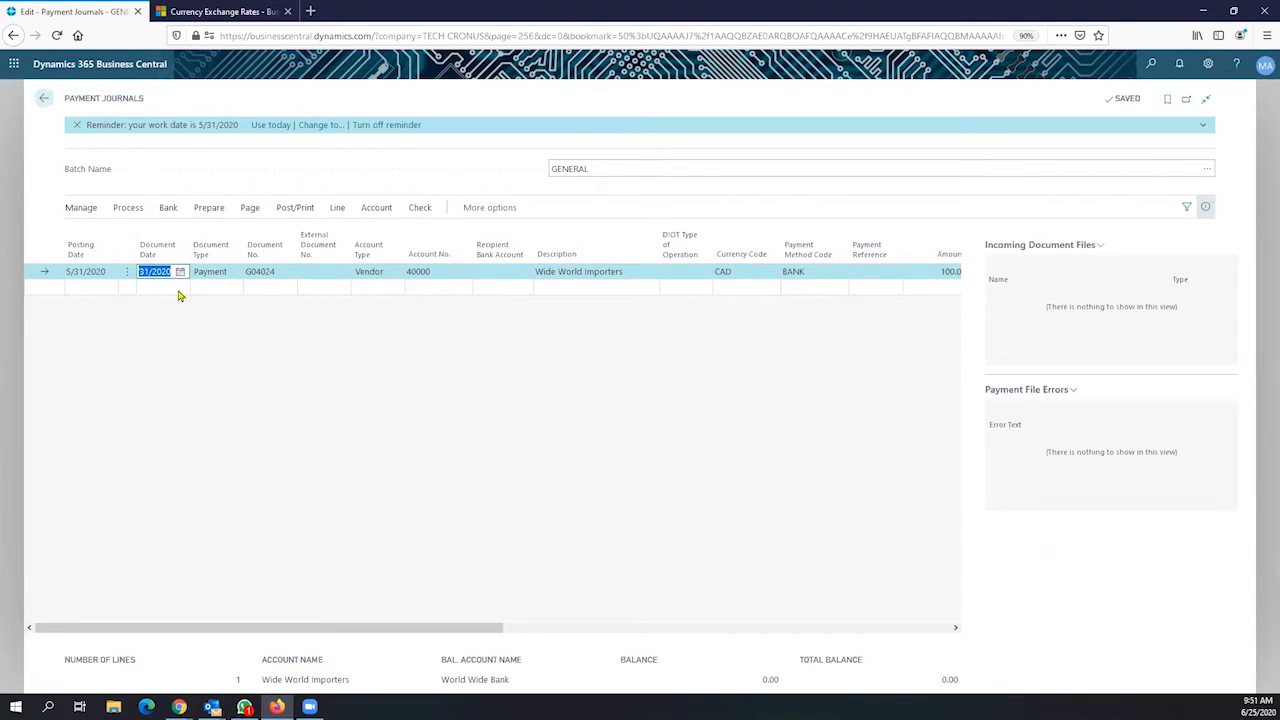
left_click(223, 264)
left_click(235, 272)
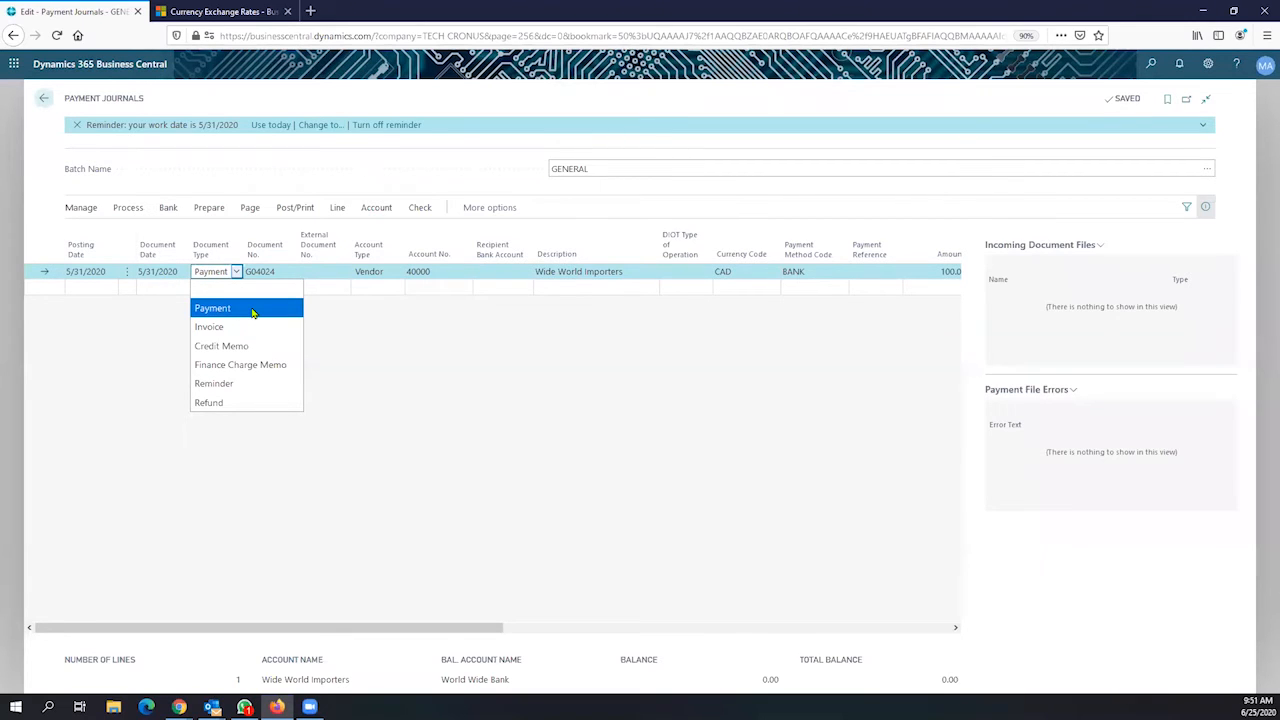
left_click(253, 313)
left_click(281, 271)
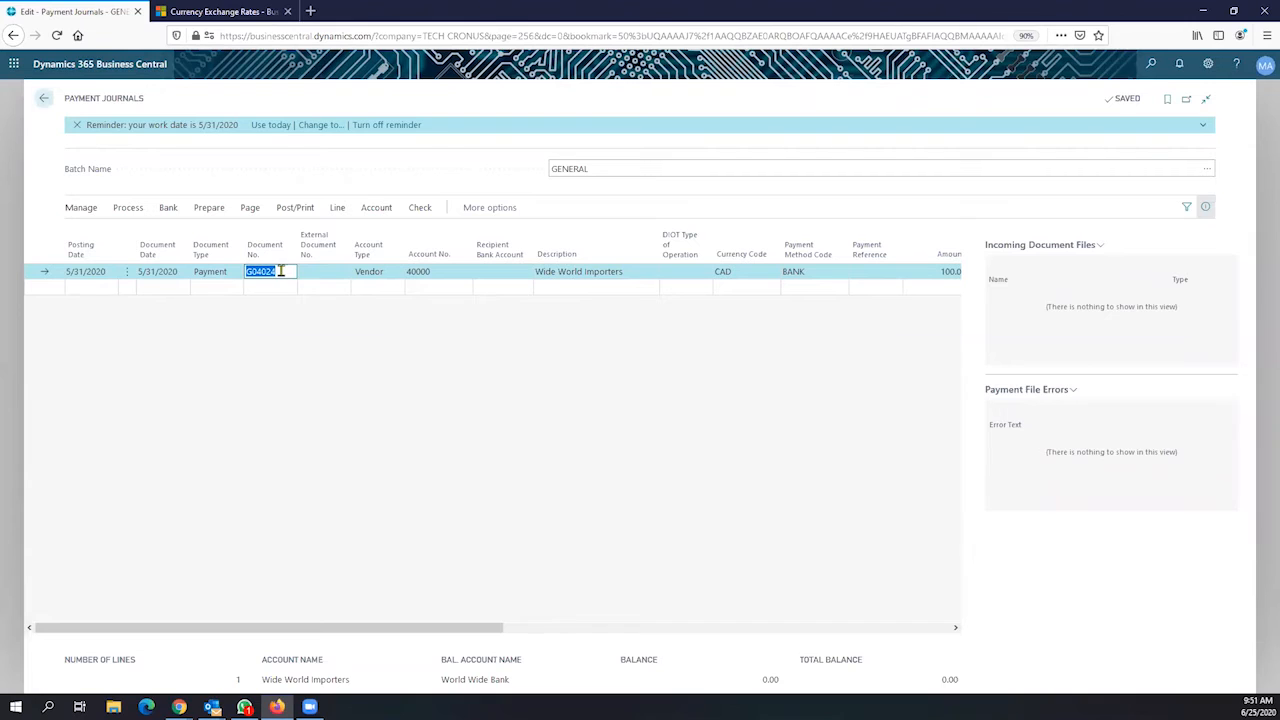
left_click(372, 276)
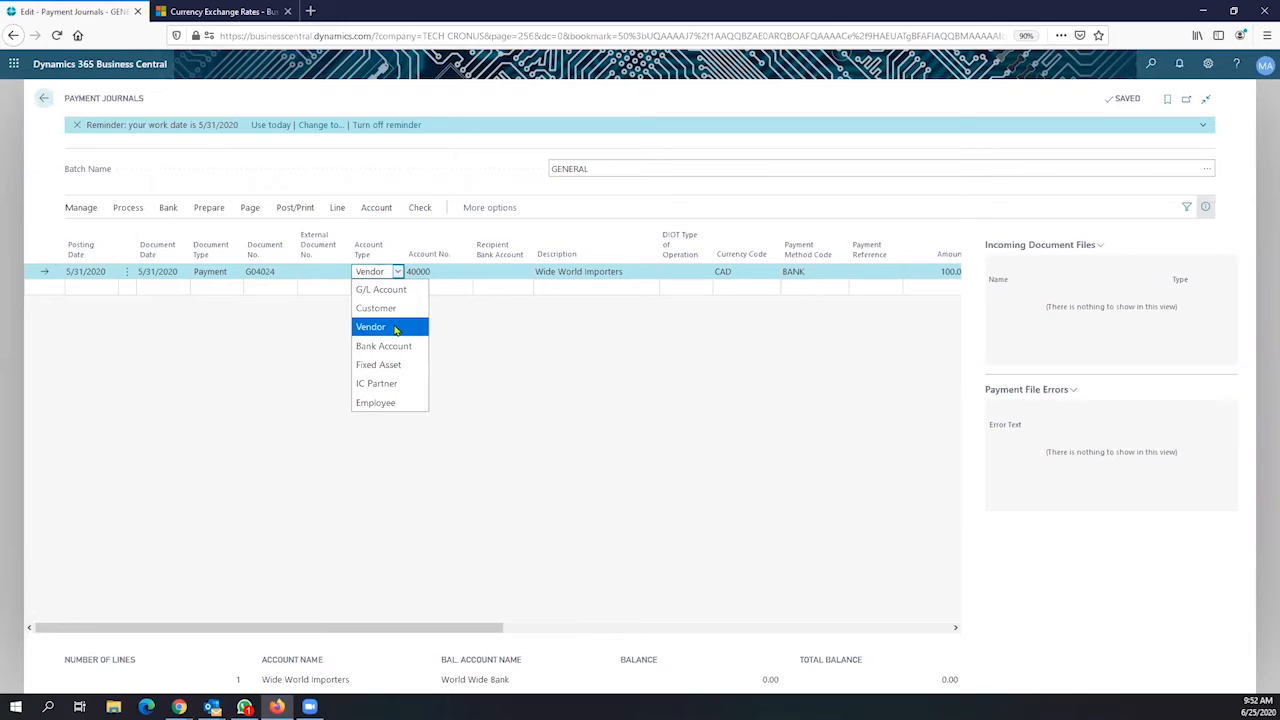
left_click(395, 330)
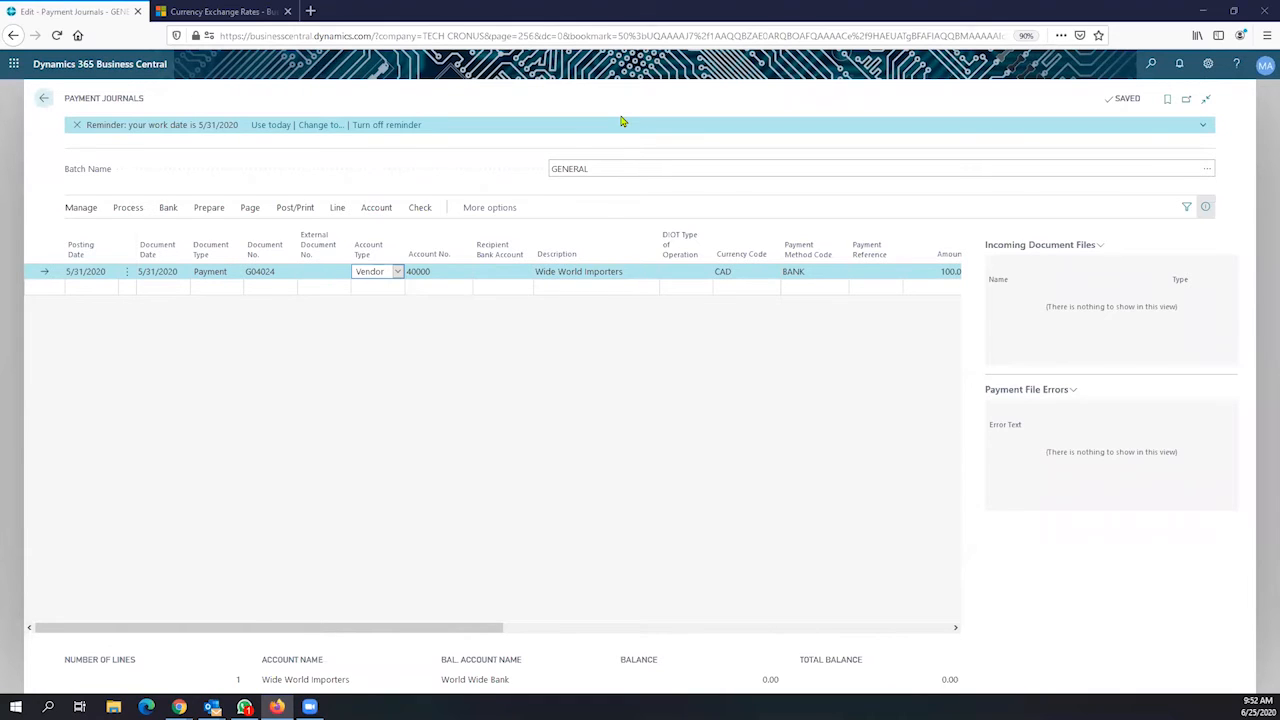
left_click(465, 272)
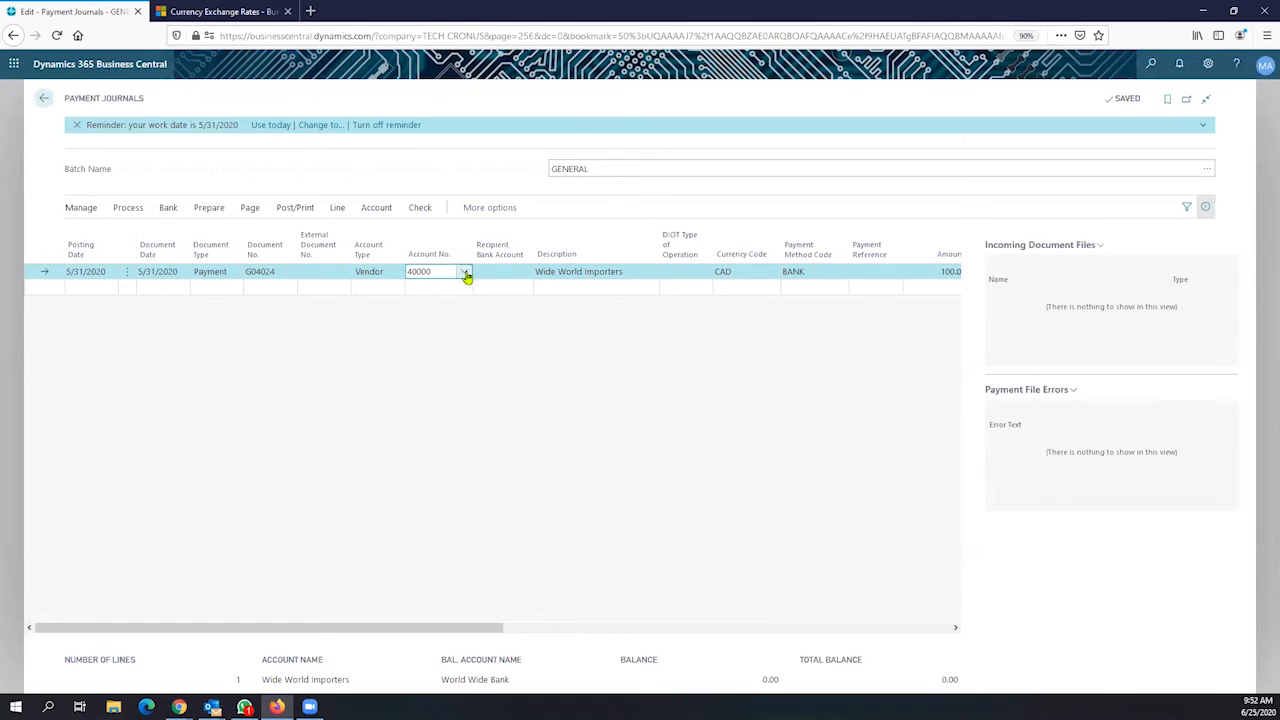
left_click(465, 272)
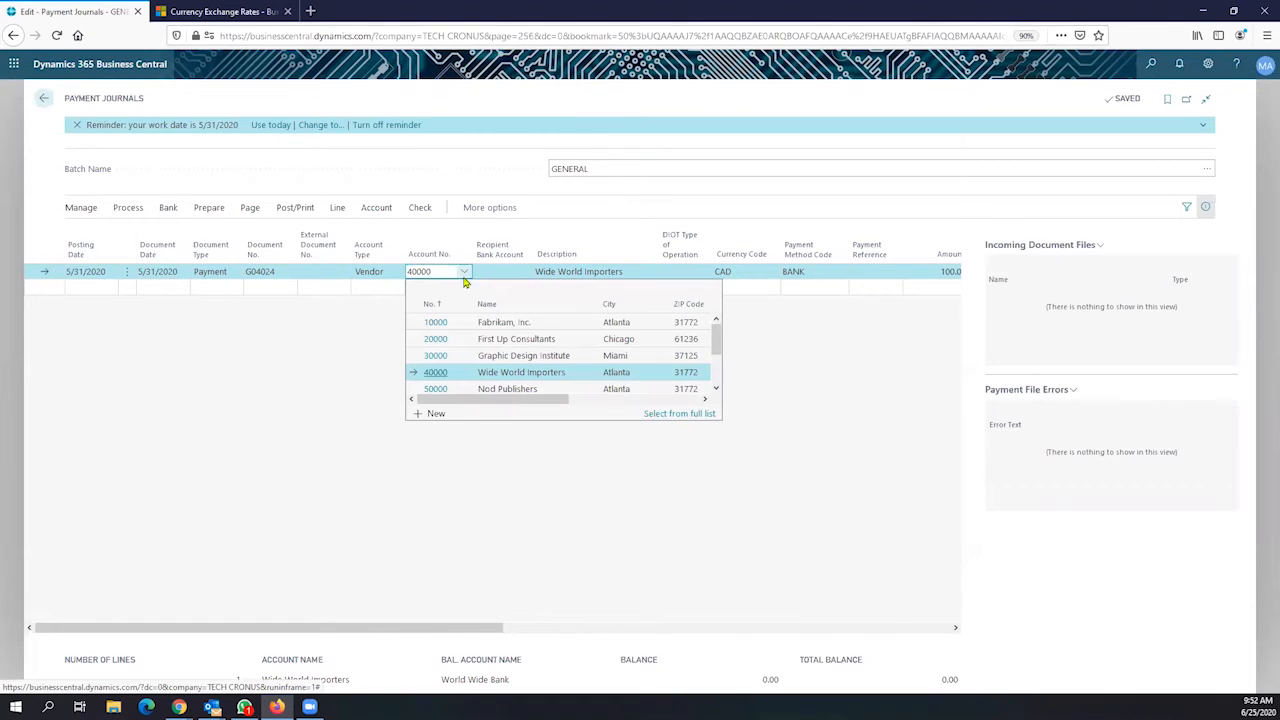
left_click(534, 374)
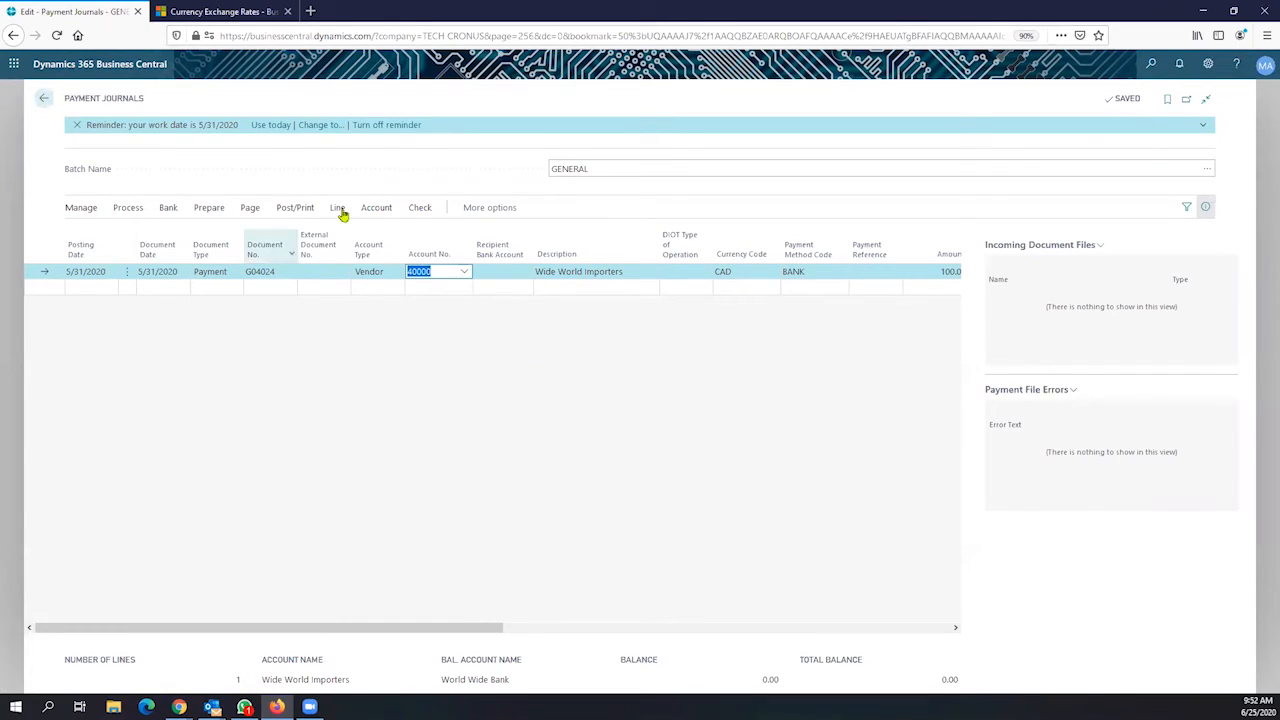
left_click(737, 267)
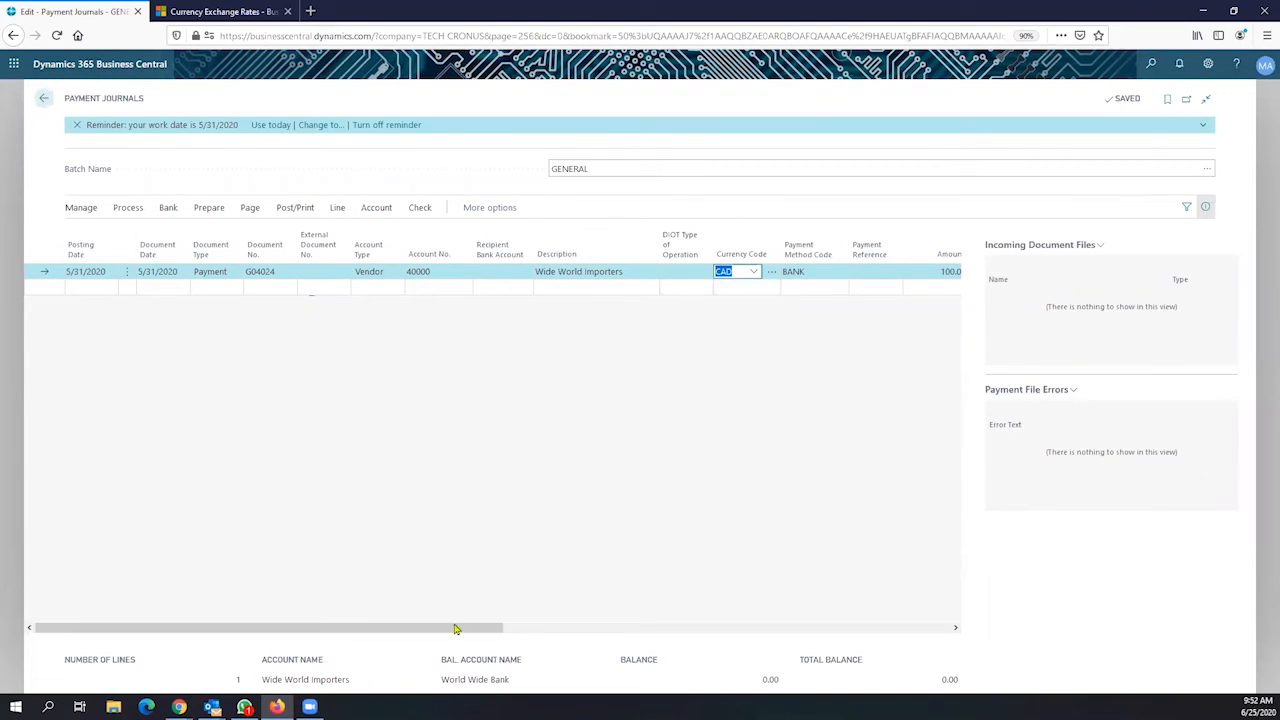
Set the payment line's currency to EUR and its amount to 1,000.00
left_click_drag(455, 628, 703, 577)
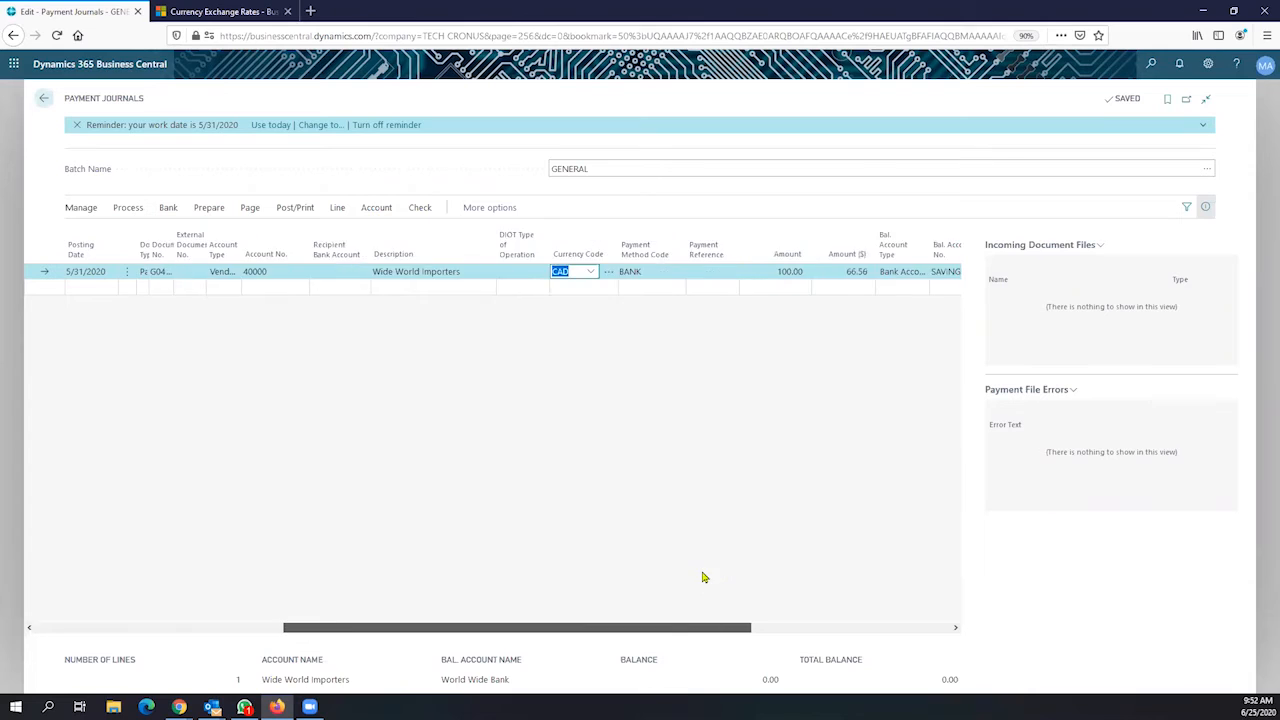
left_click(418, 274)
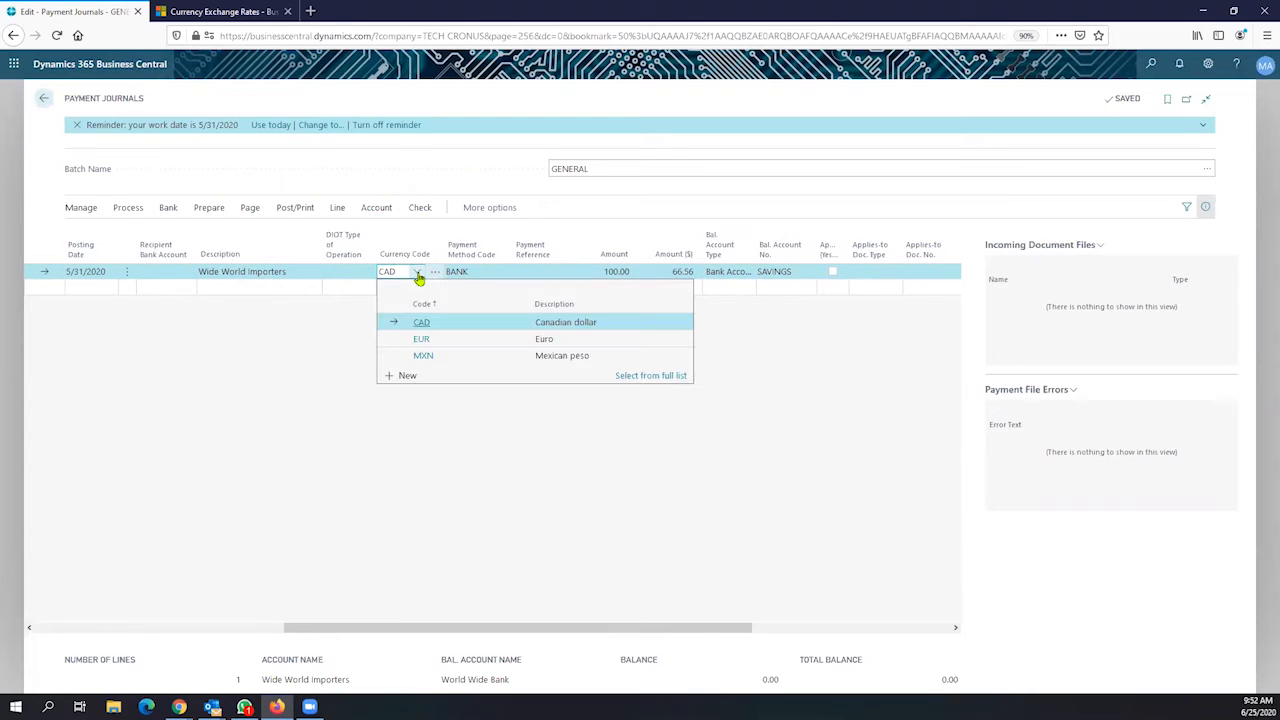
left_click(450, 339)
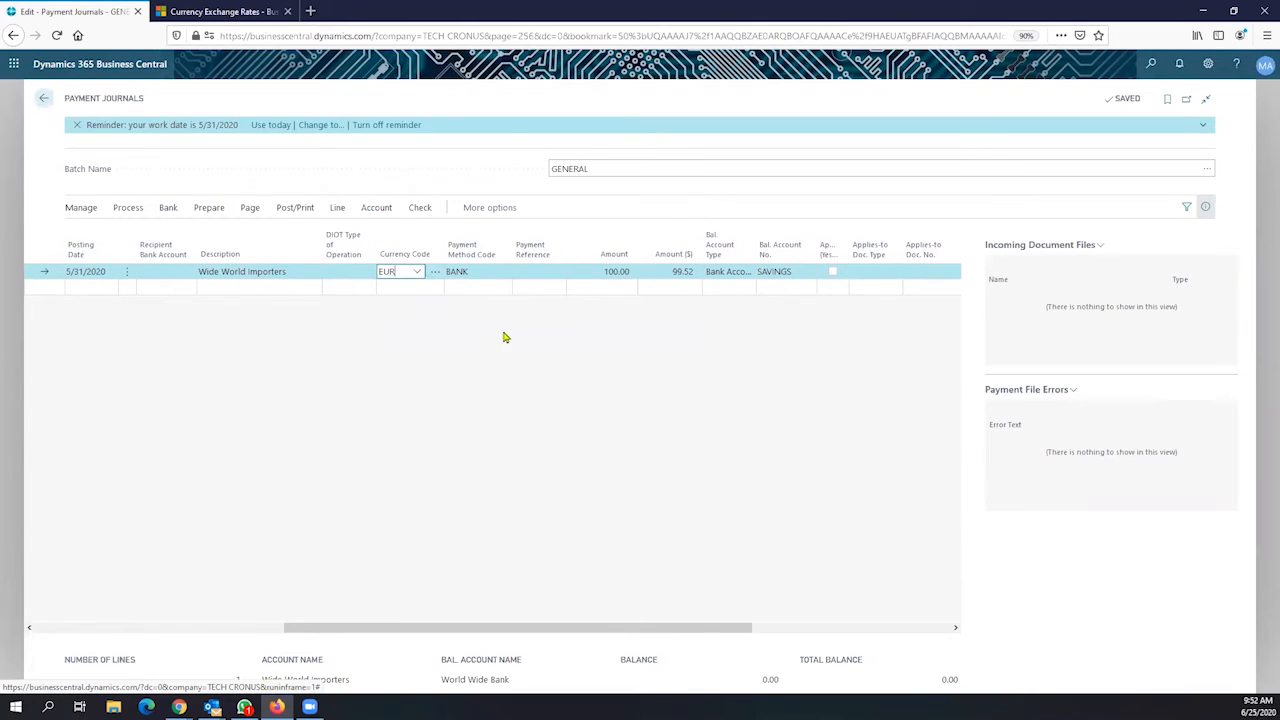
left_click(594, 265)
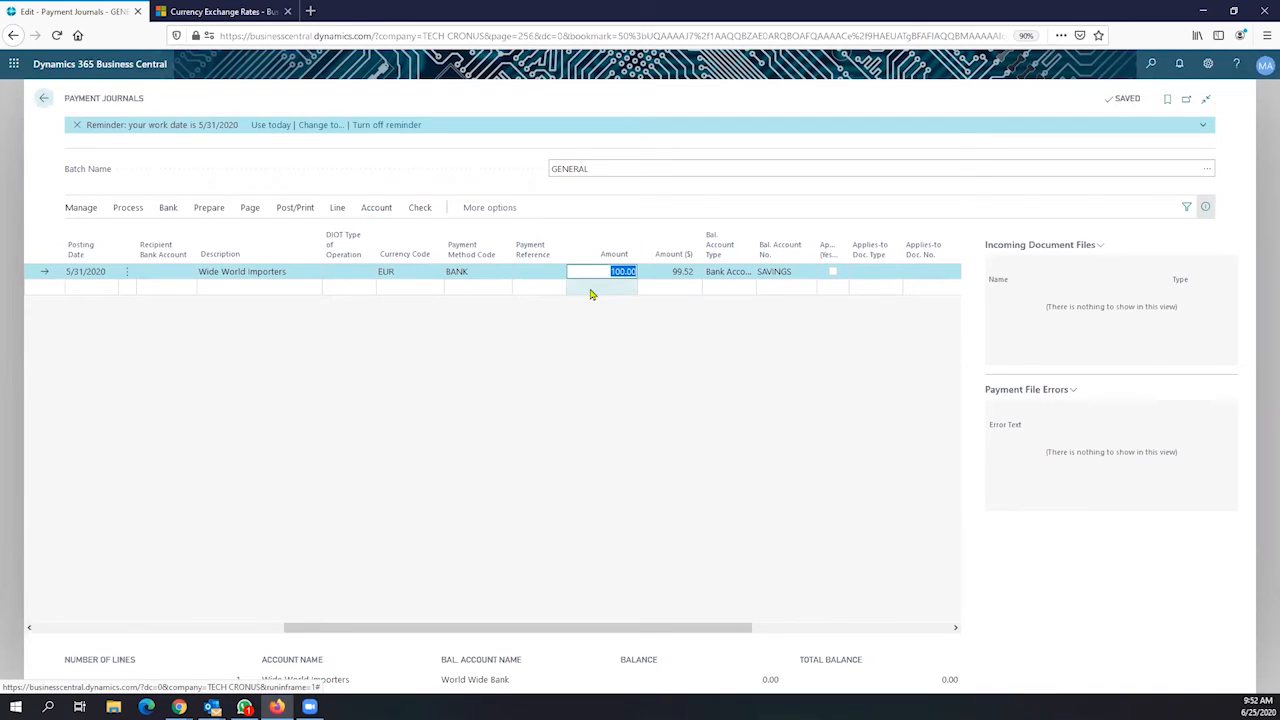
left_click(608, 274)
left_click_drag(608, 277, 632, 280)
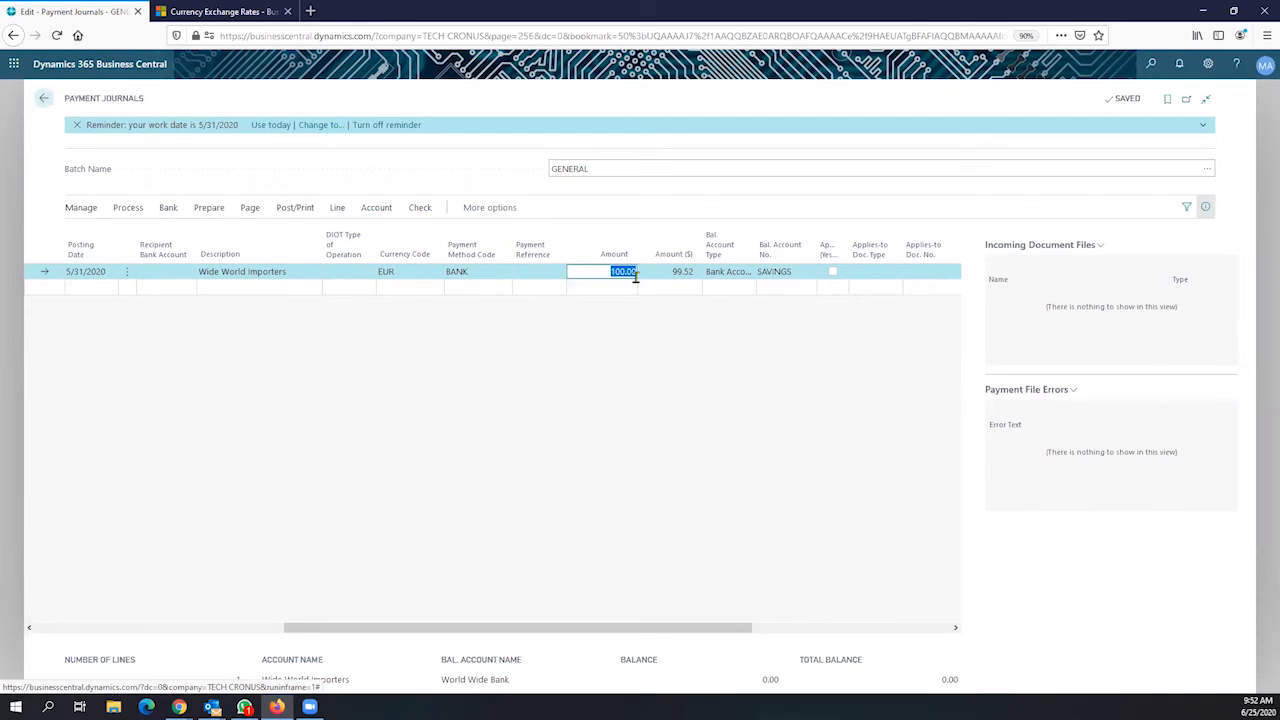
type("1000")
key("Tab")
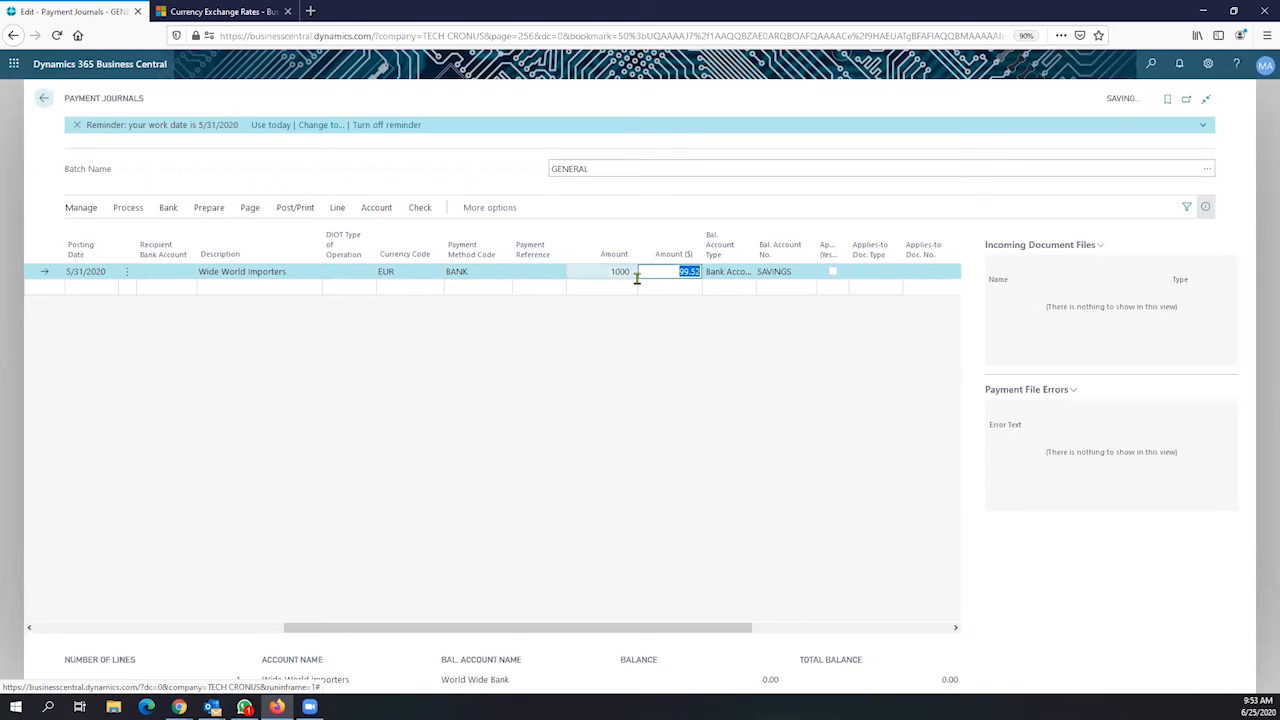
Check the currency code, description and recalculated $995.20 amount on the line
left_click(400, 271)
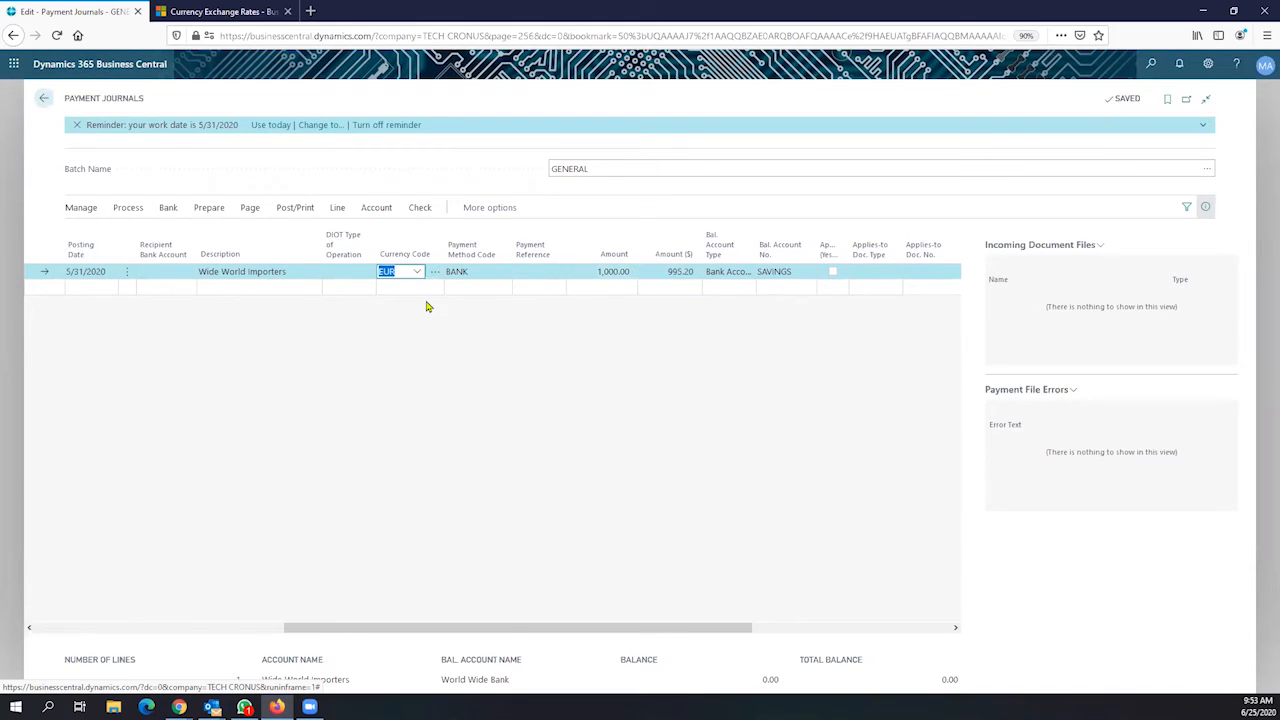
left_click(282, 271)
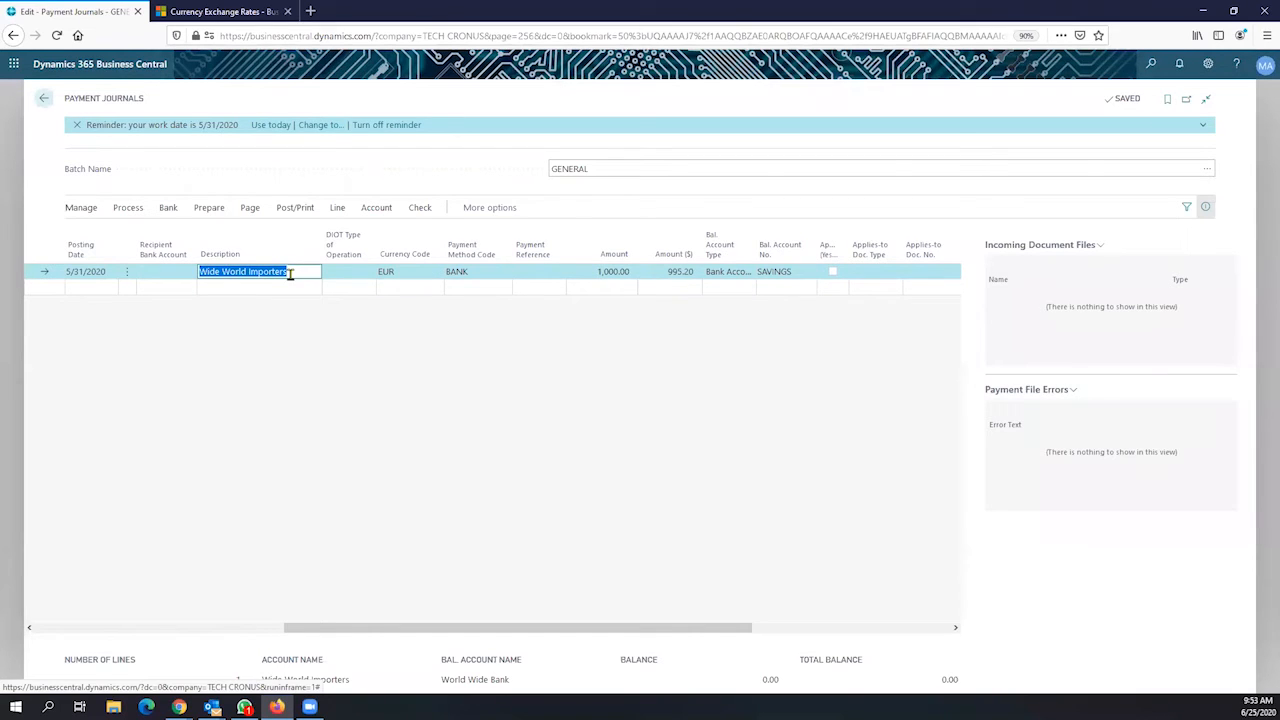
left_click(662, 268)
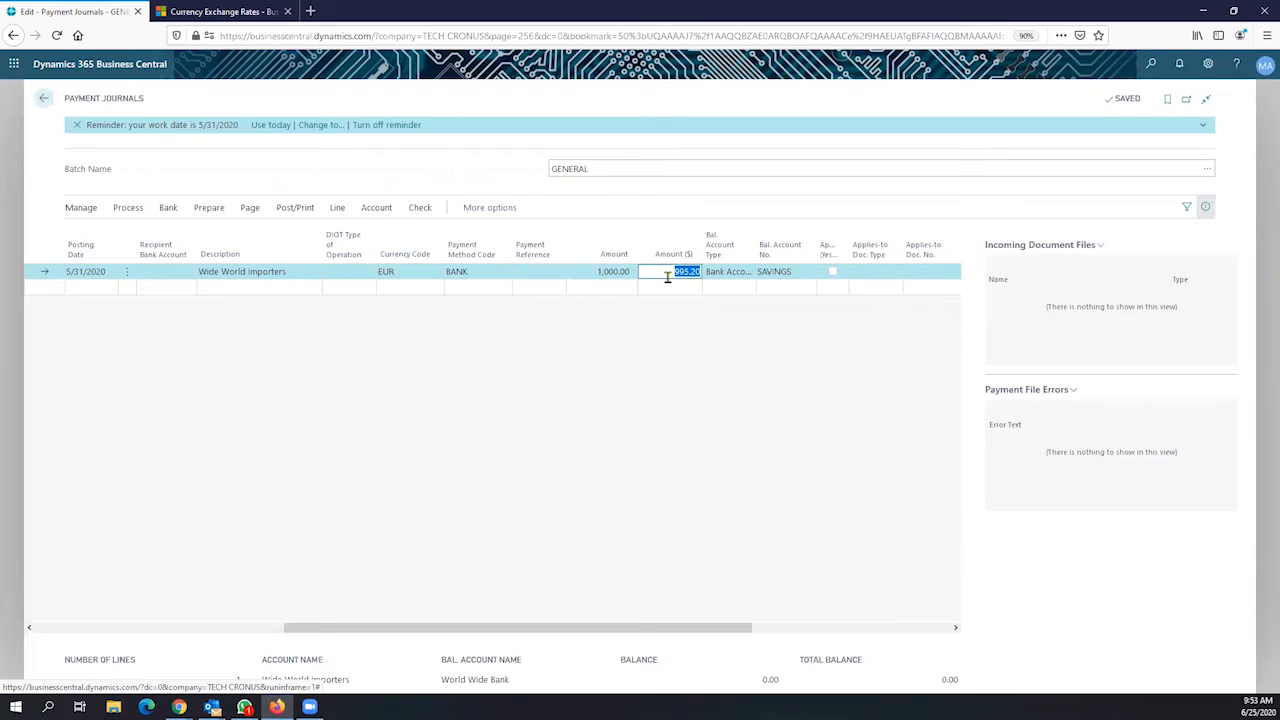
left_click(757, 244)
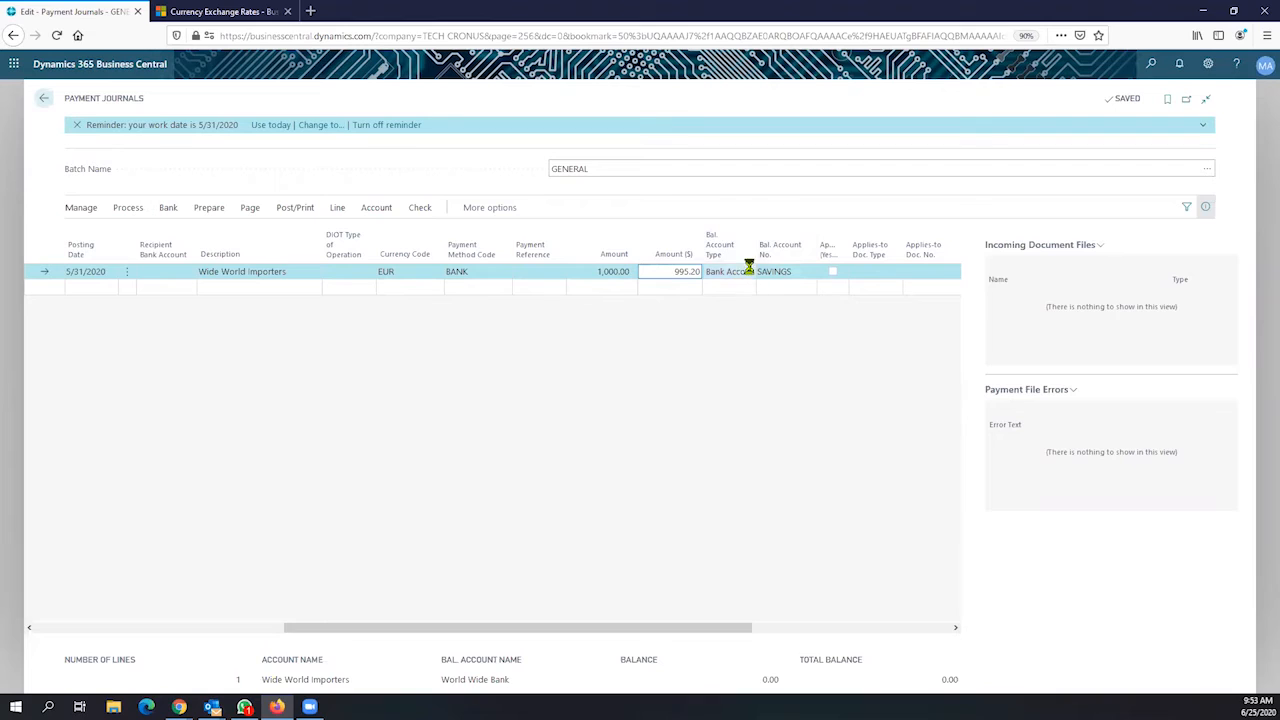
Confirm Bank Account as balancing type with SAVINGS, leaving the line's account type as Vendor
double_click(756, 255)
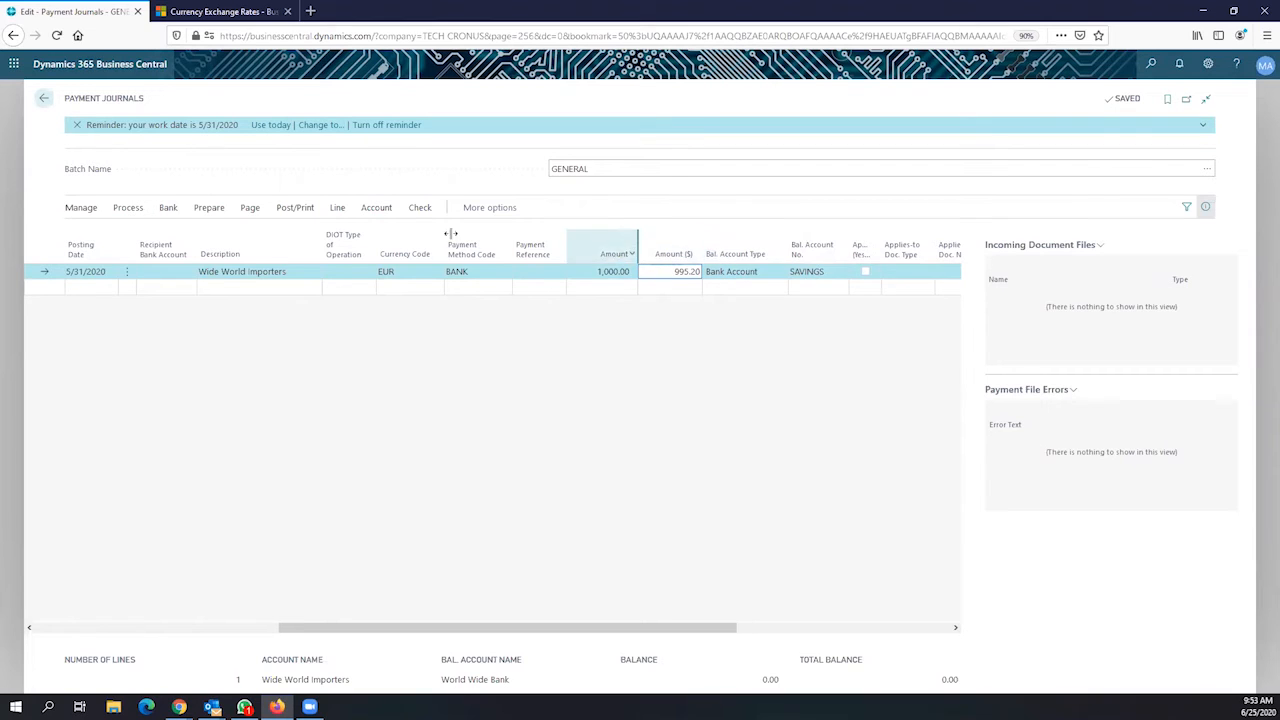
left_click(758, 282)
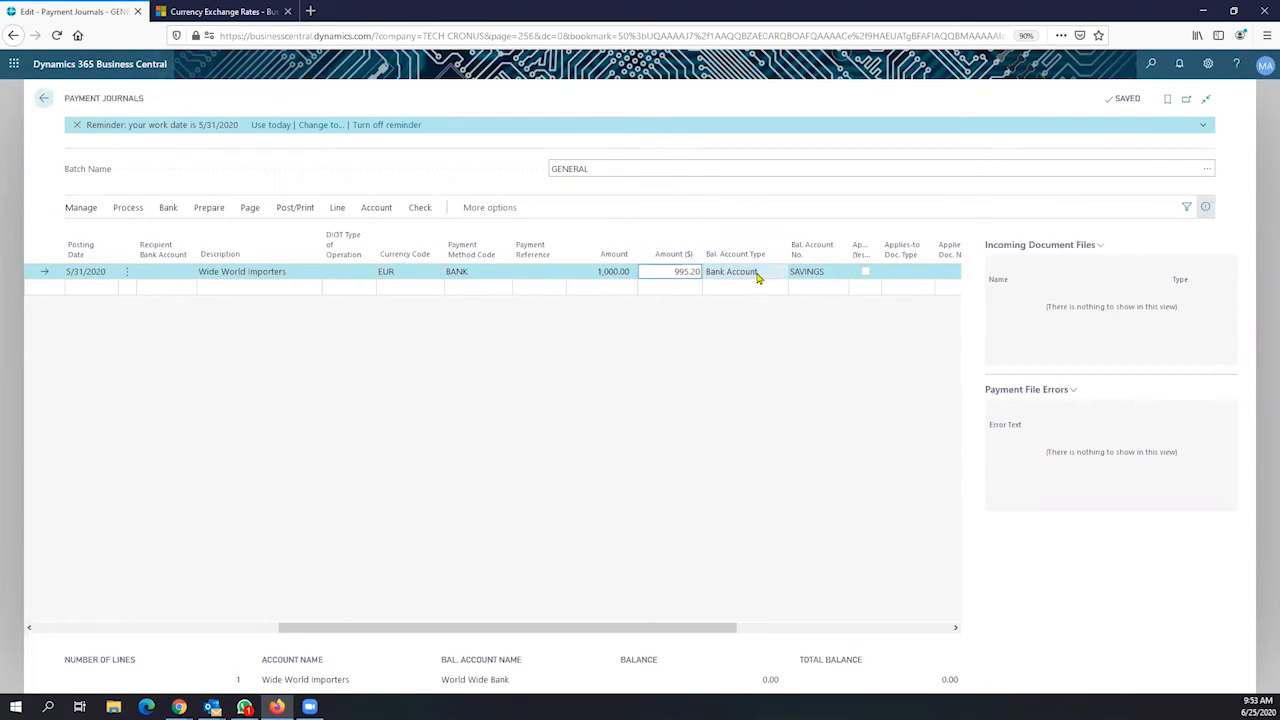
left_click(757, 277)
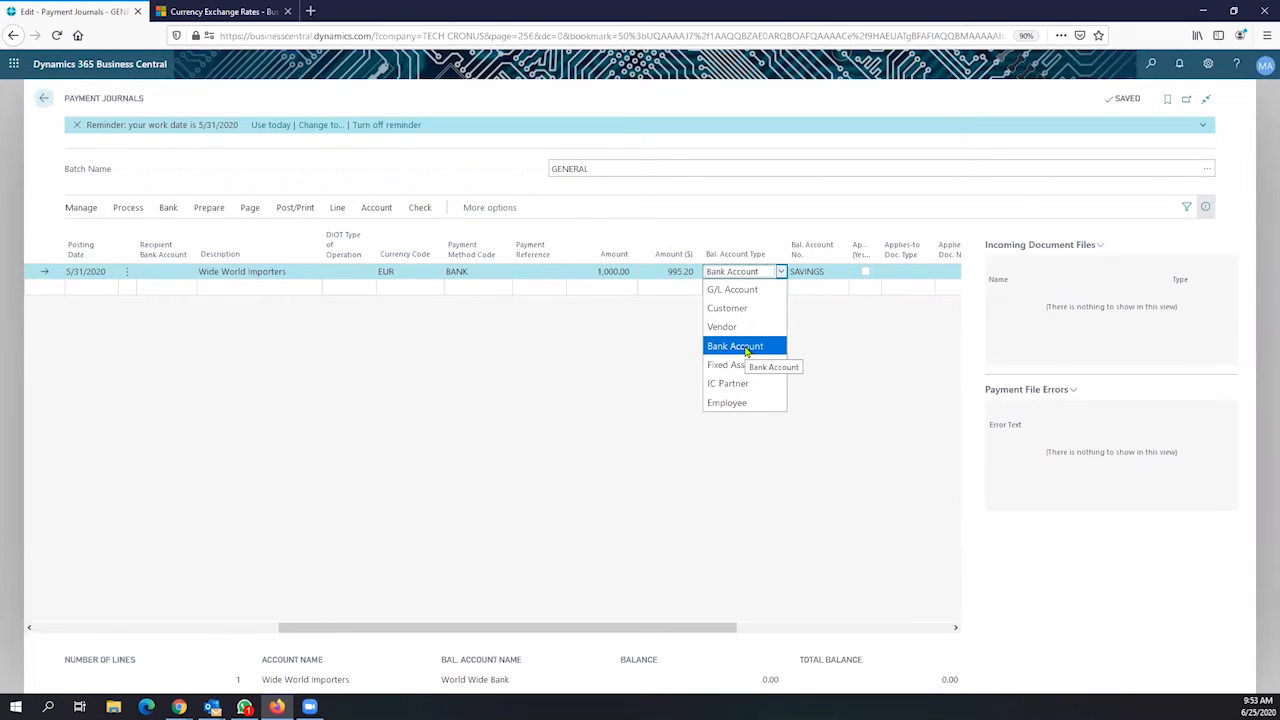
left_click(745, 346)
left_click(835, 272)
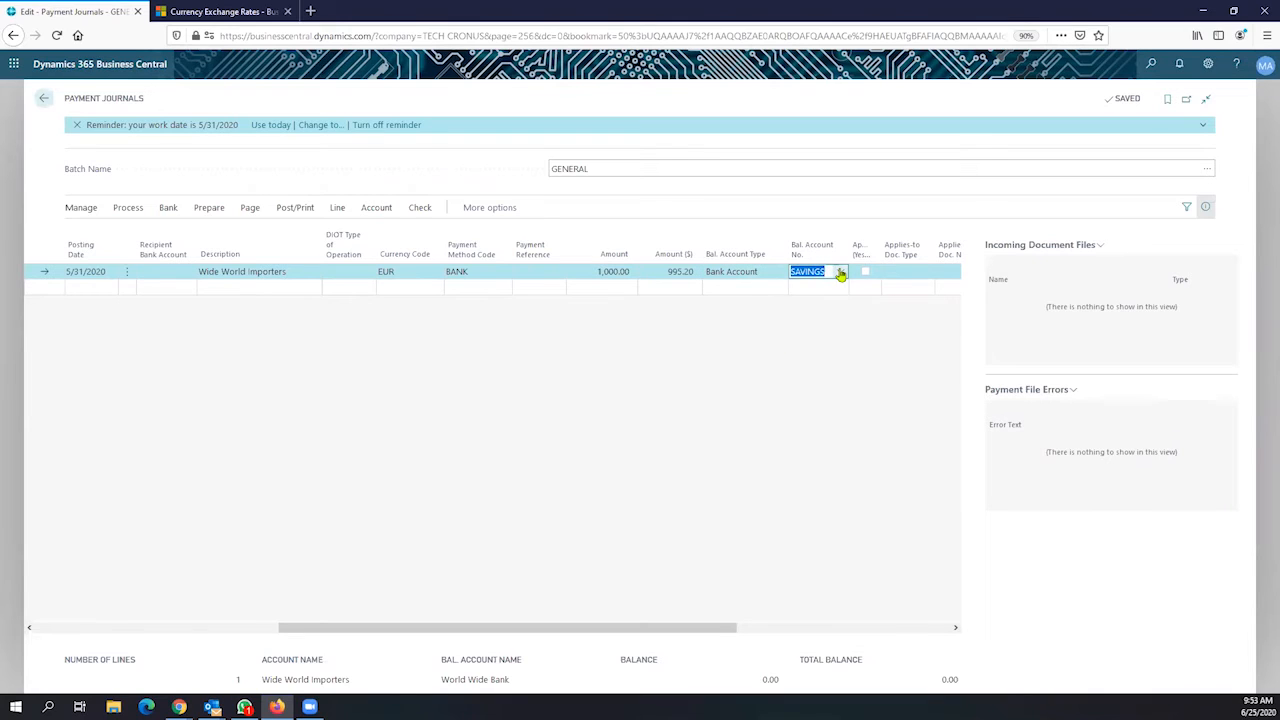
left_click(841, 275)
left_click(842, 273)
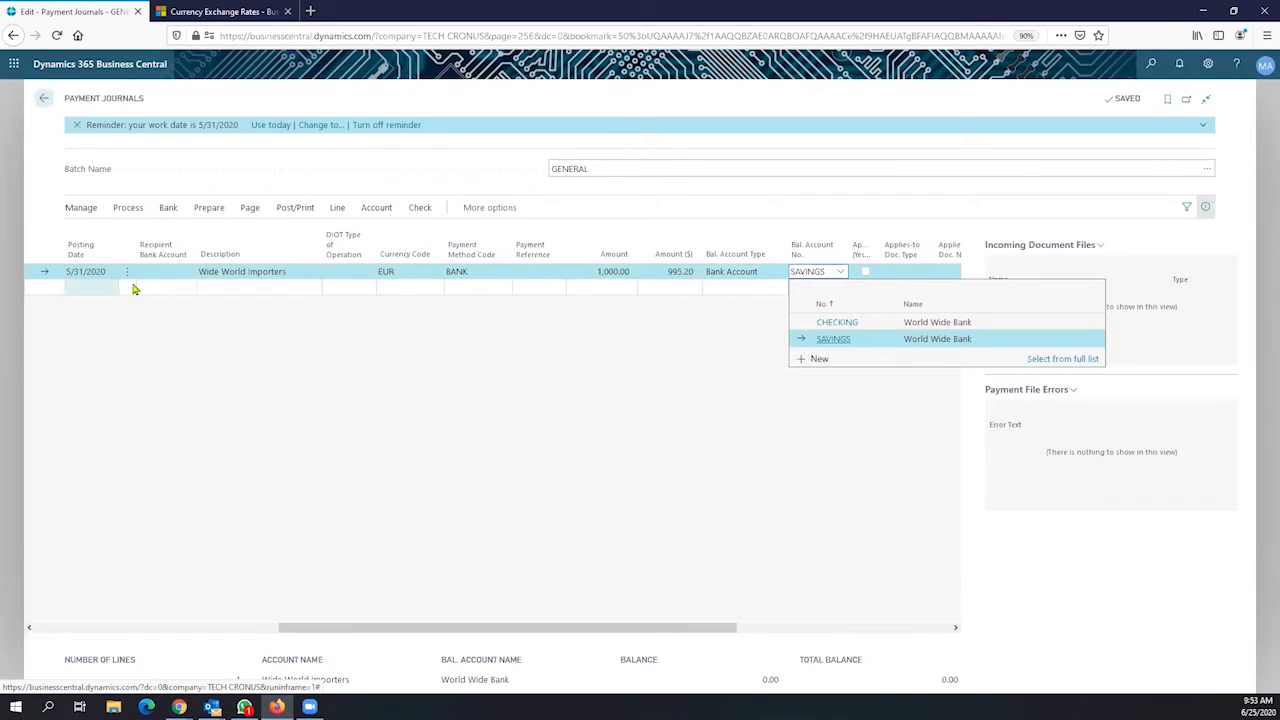
left_click(433, 331)
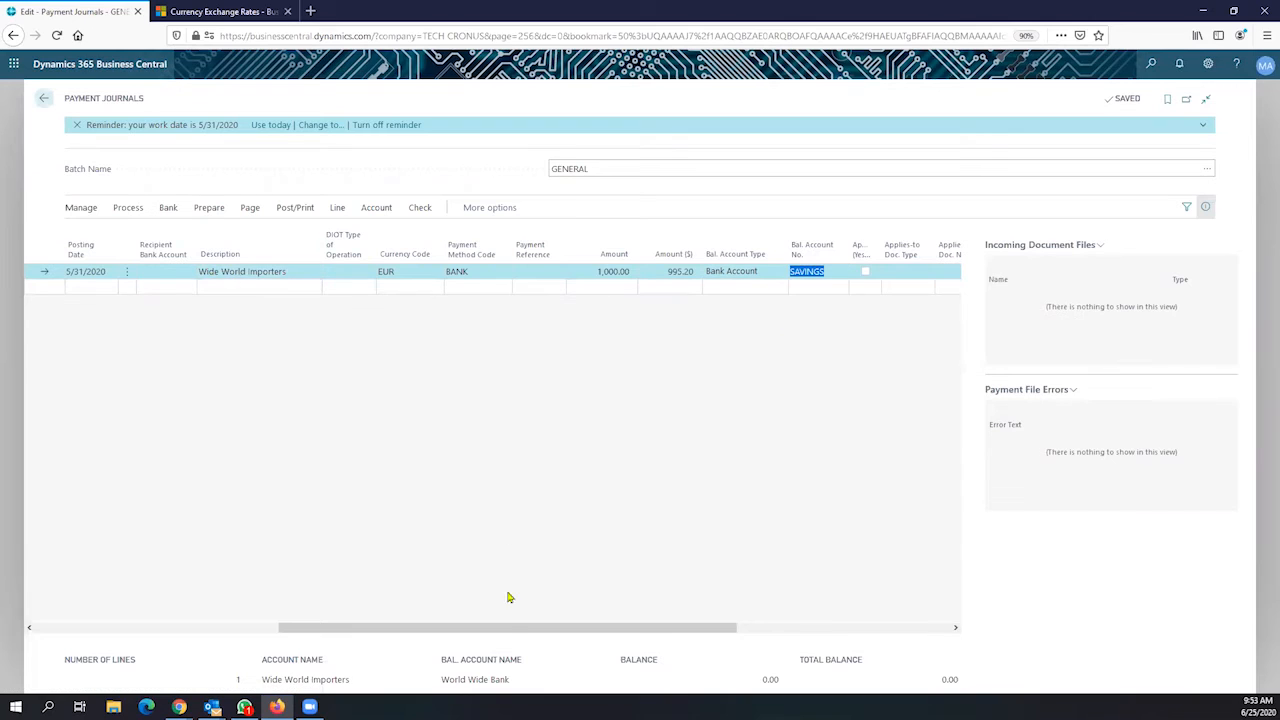
left_click_drag(502, 632, 223, 566)
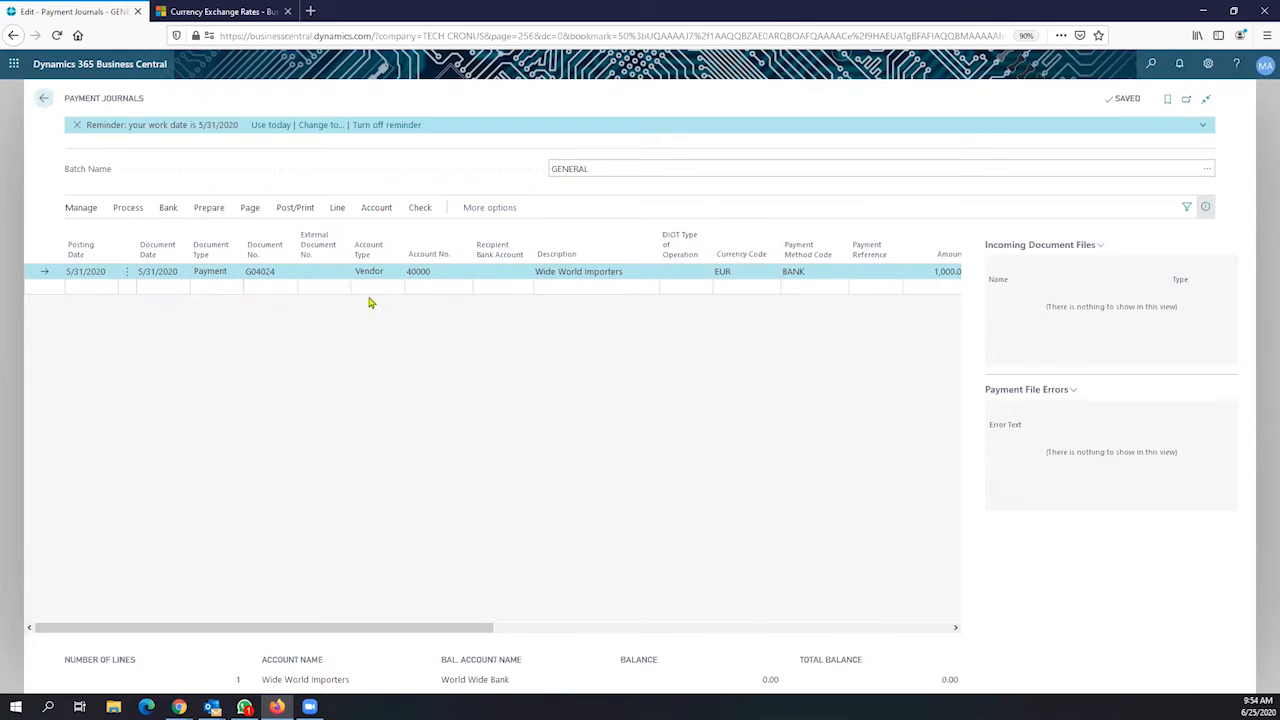
left_click(382, 277)
left_click(529, 423)
Reopen the Bal. Account No. choices and bring up the full bank accounts list
left_click_drag(475, 634, 743, 603)
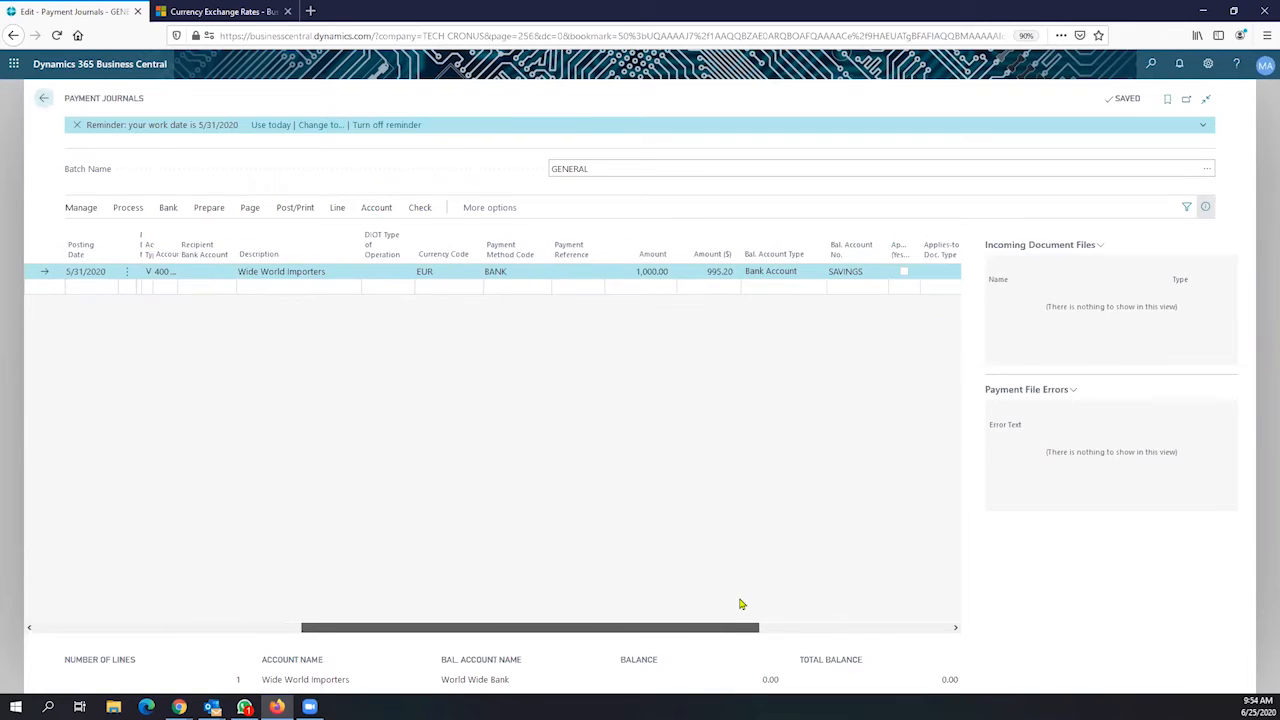
left_click(700, 277)
left_click(705, 276)
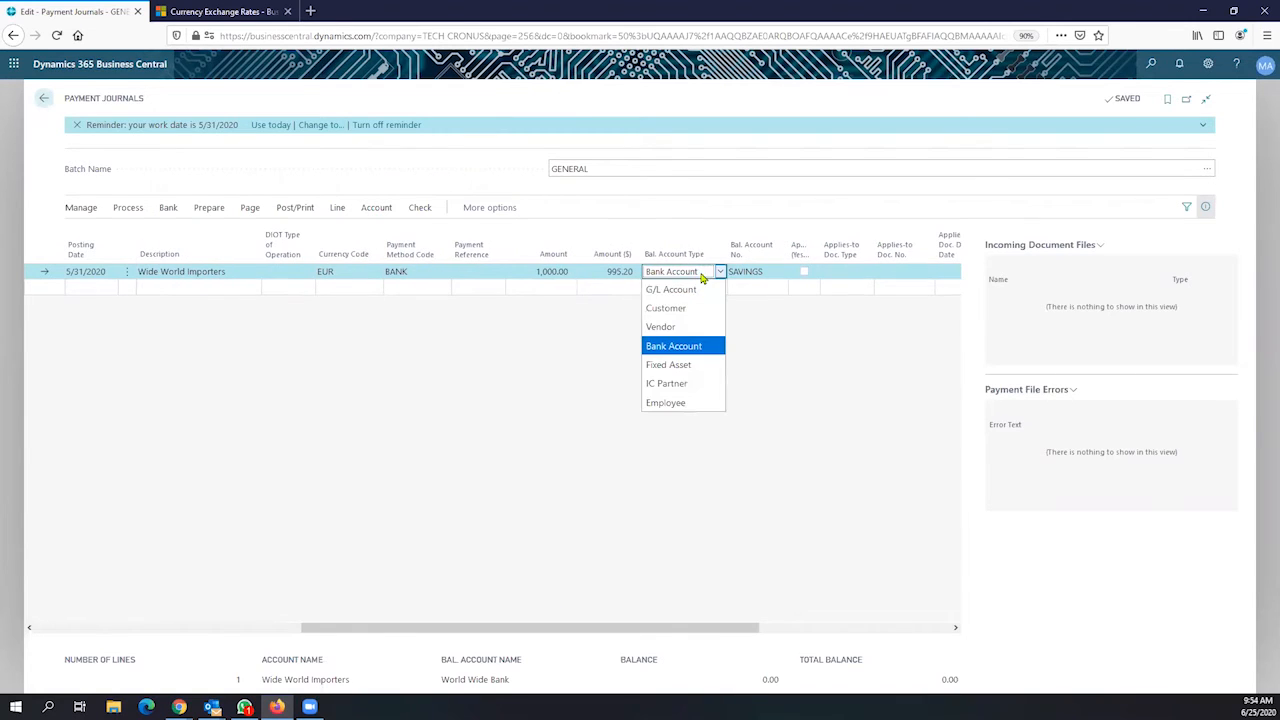
left_click(738, 271)
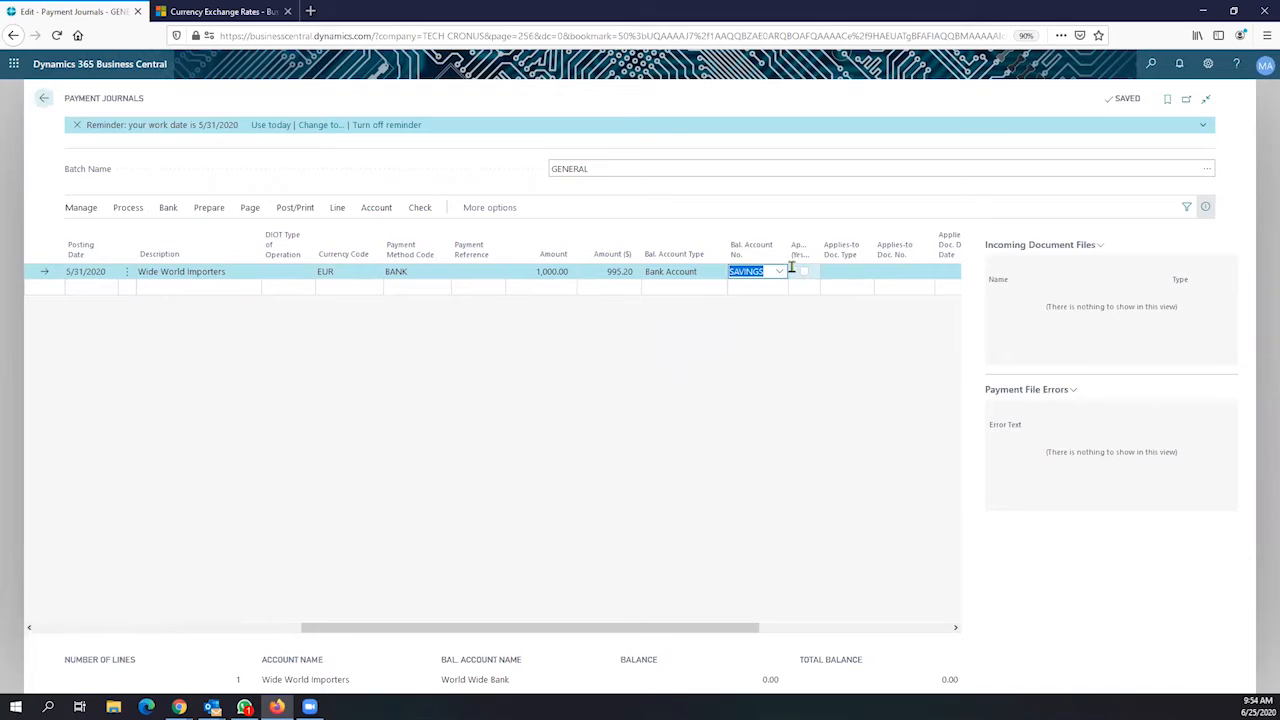
left_click(781, 272)
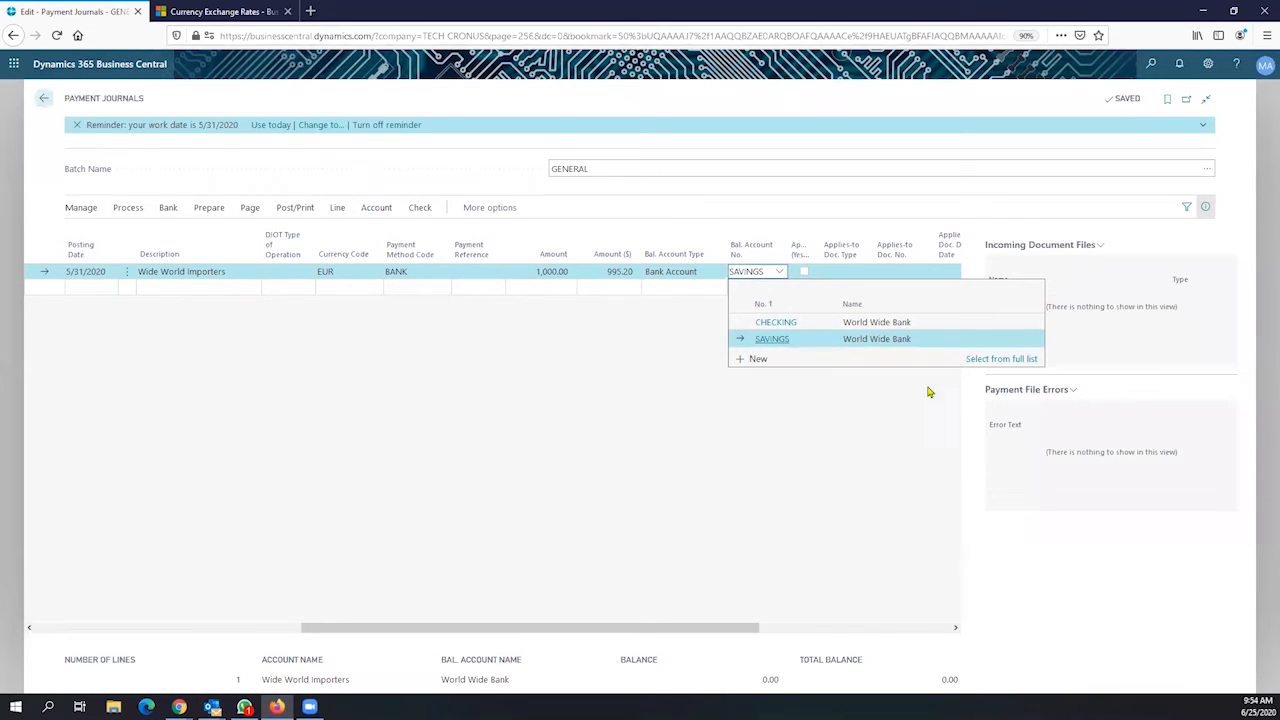
left_click(1001, 359)
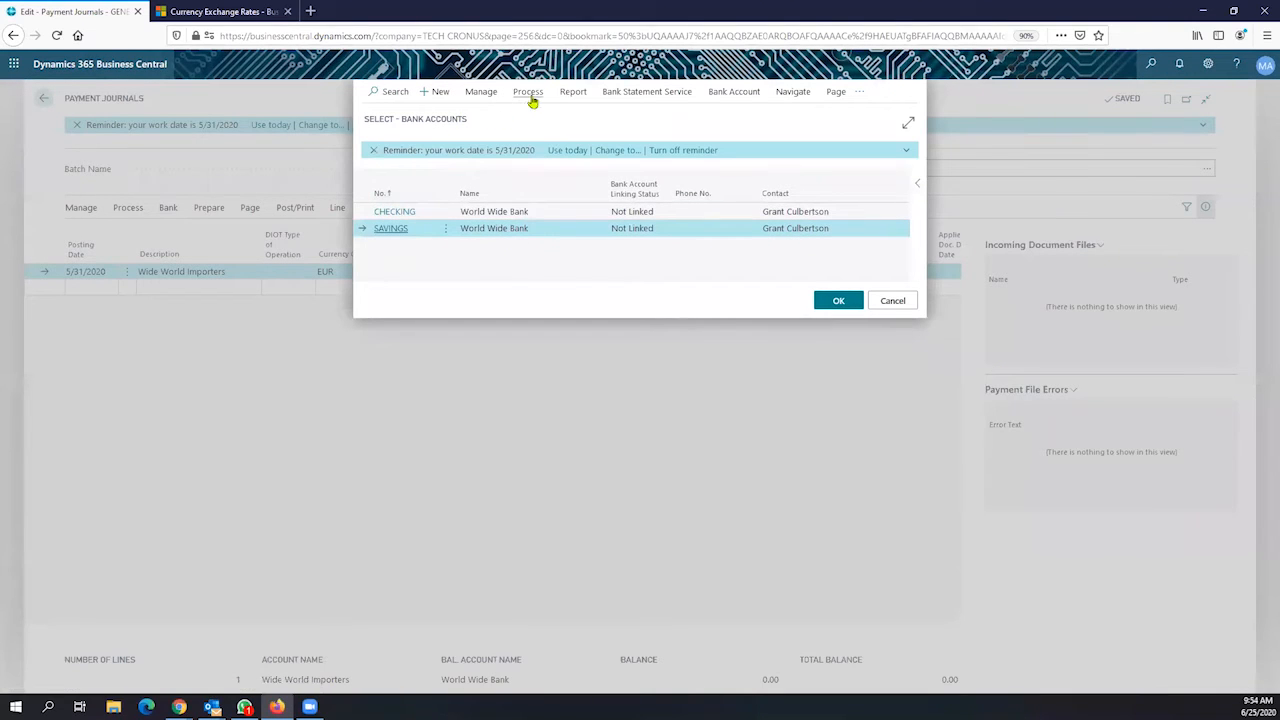
Edit the SAVINGS card, review its Currency Code choices, then open its ledger entries from Balance
left_click(484, 93)
left_click(386, 119)
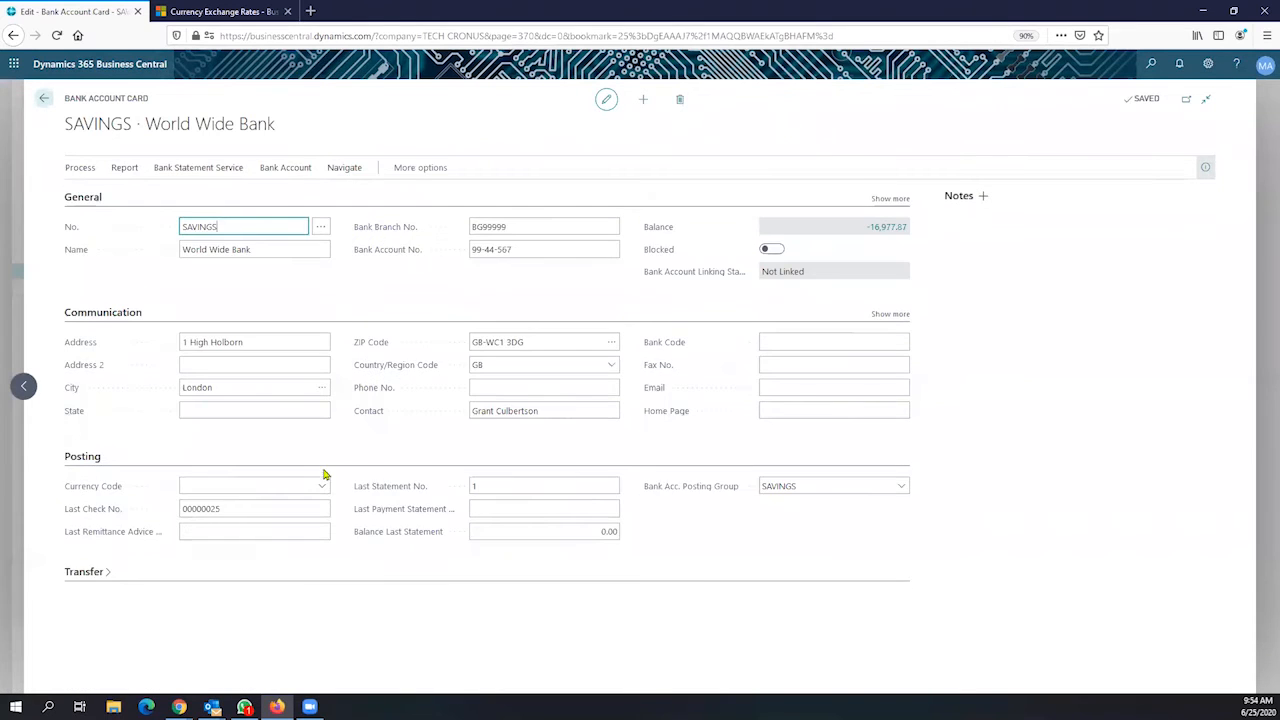
left_click(237, 503)
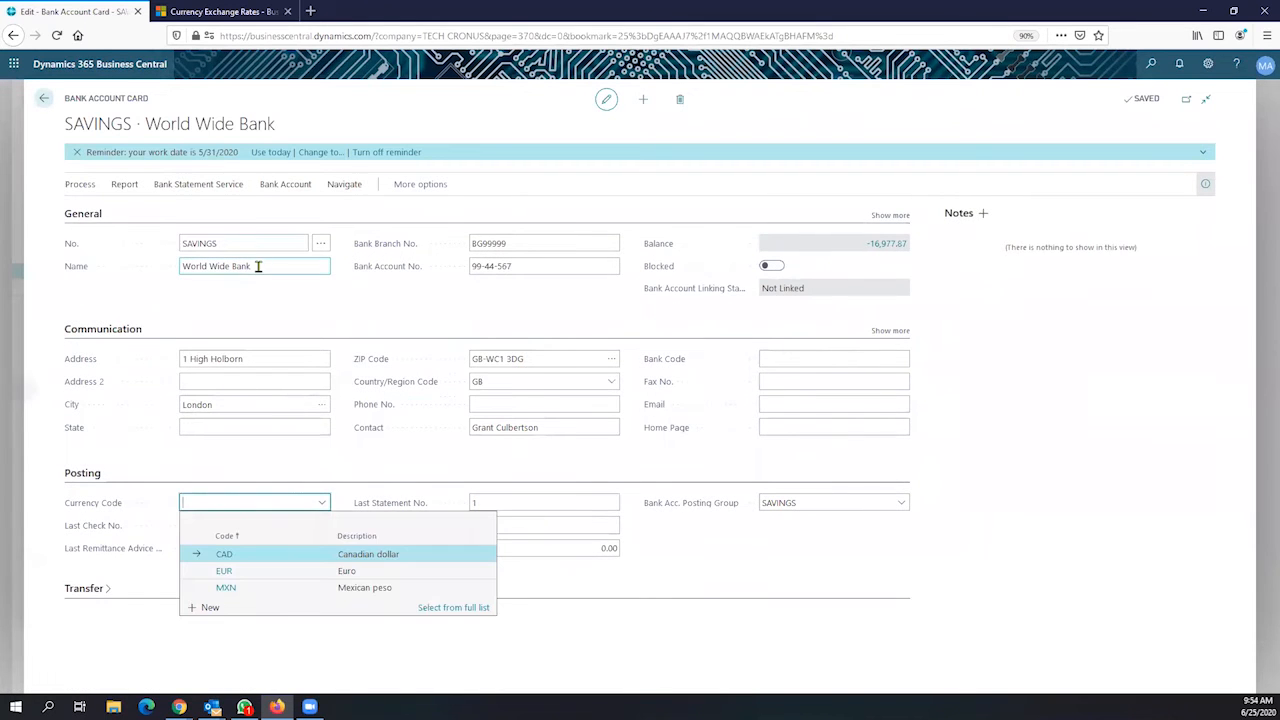
left_click(118, 240)
left_click(242, 502)
left_click(324, 472)
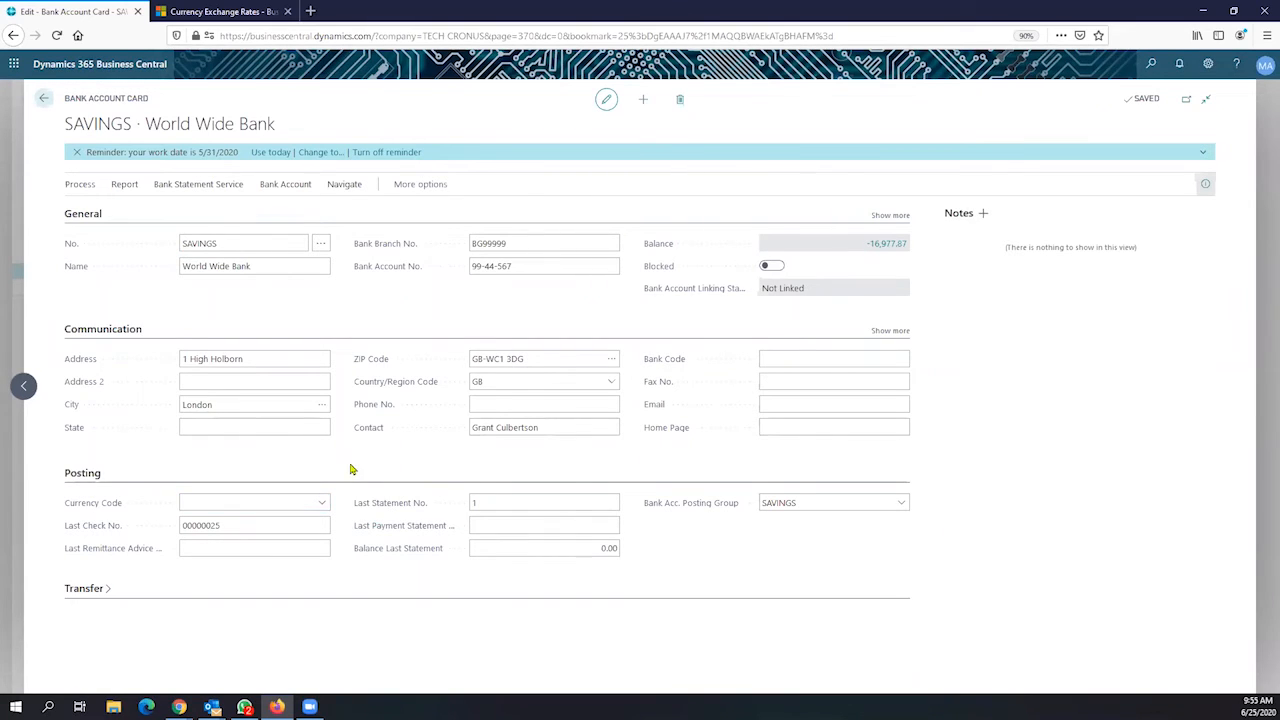
left_click(243, 500)
left_click(884, 245)
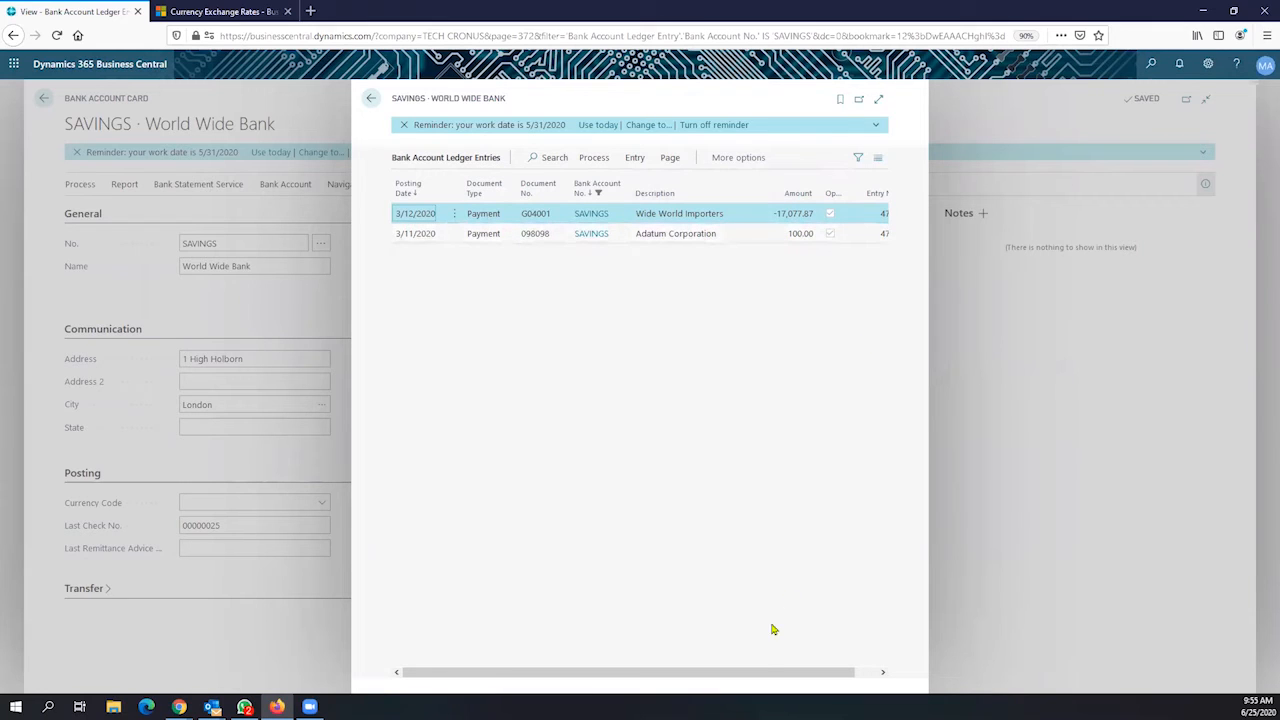
Close the SAVINGS ledger entries and bank card, returning to the GENERAL payment journal batch
left_click_drag(772, 672, 800, 673)
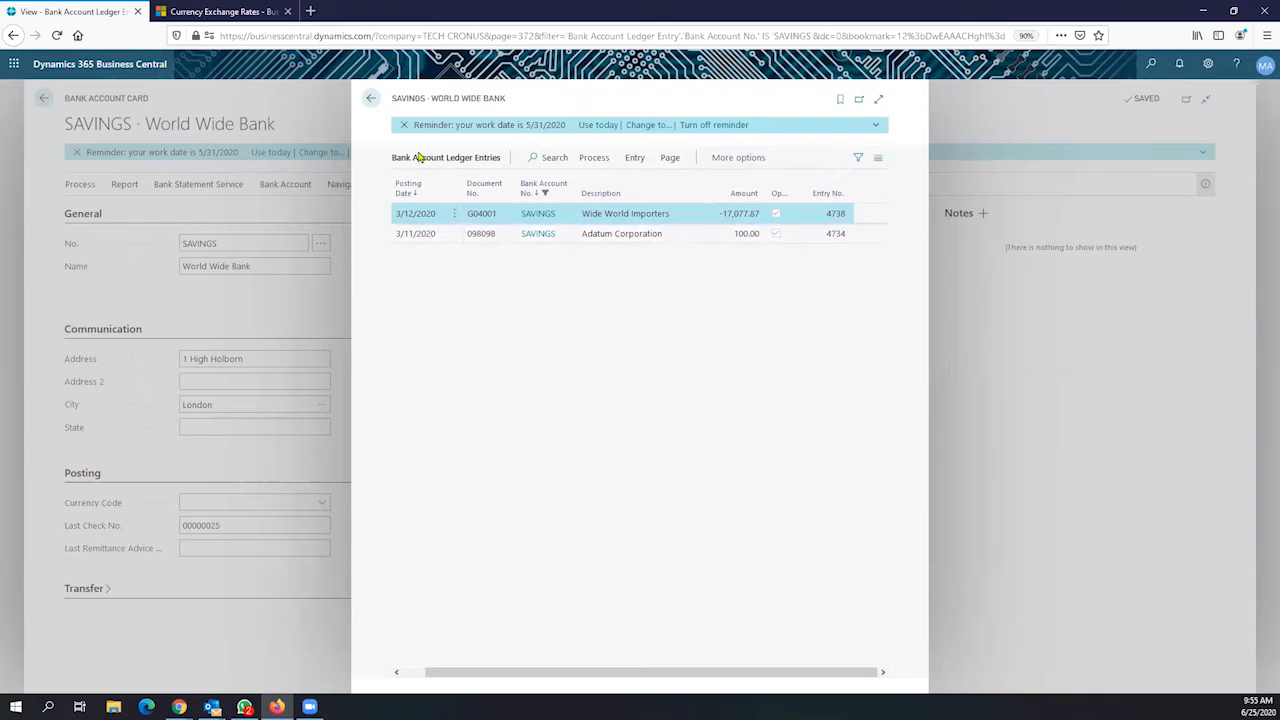
left_click(371, 101)
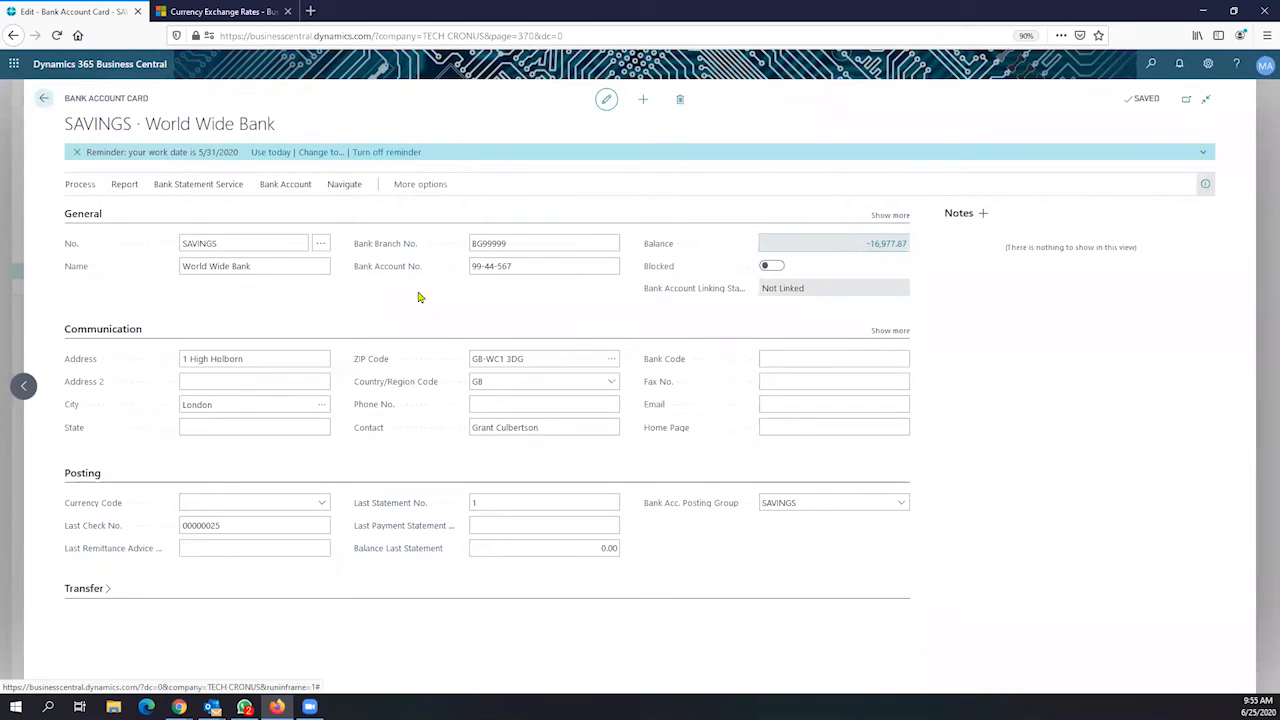
left_click_drag(276, 124, 62, 135)
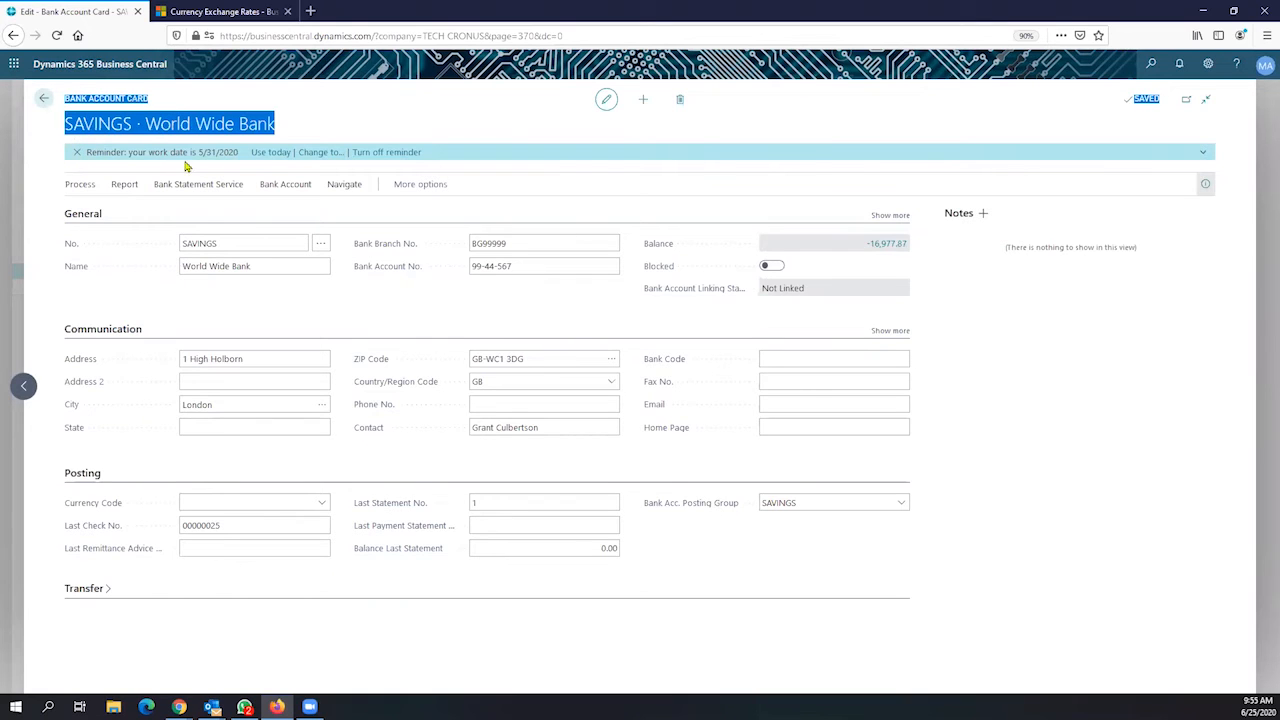
left_click(45, 99)
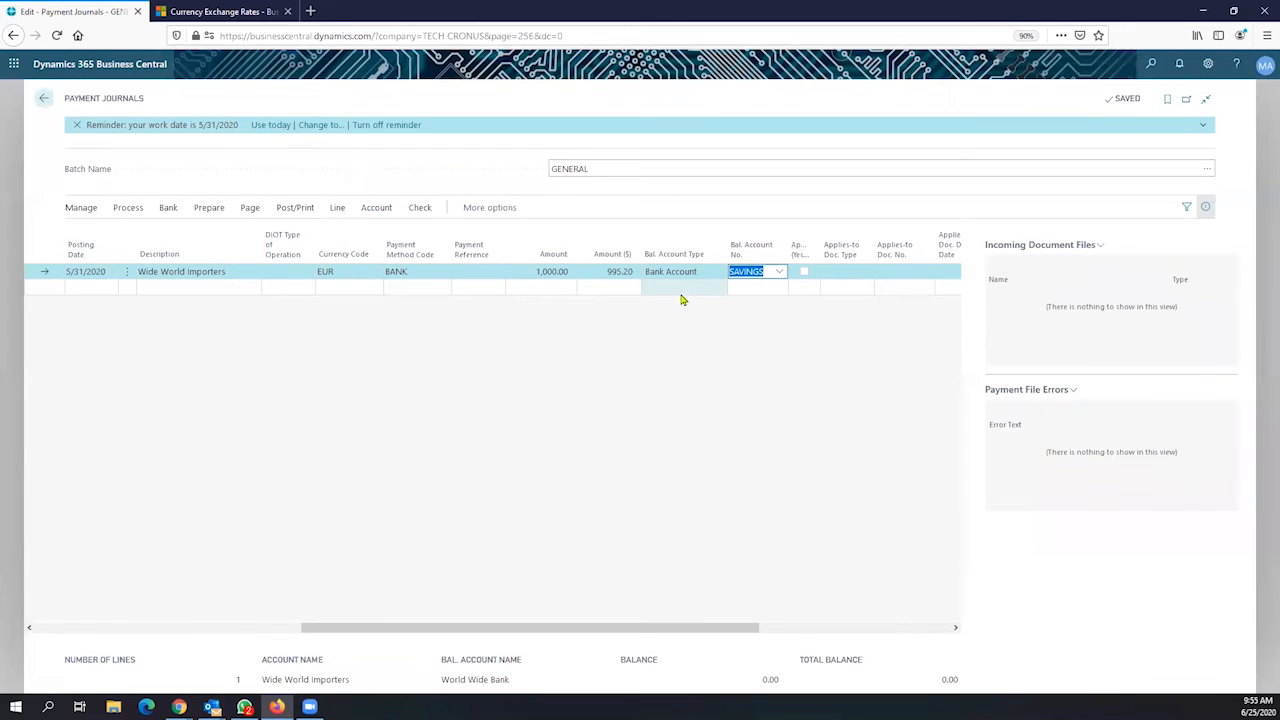
left_click(597, 272)
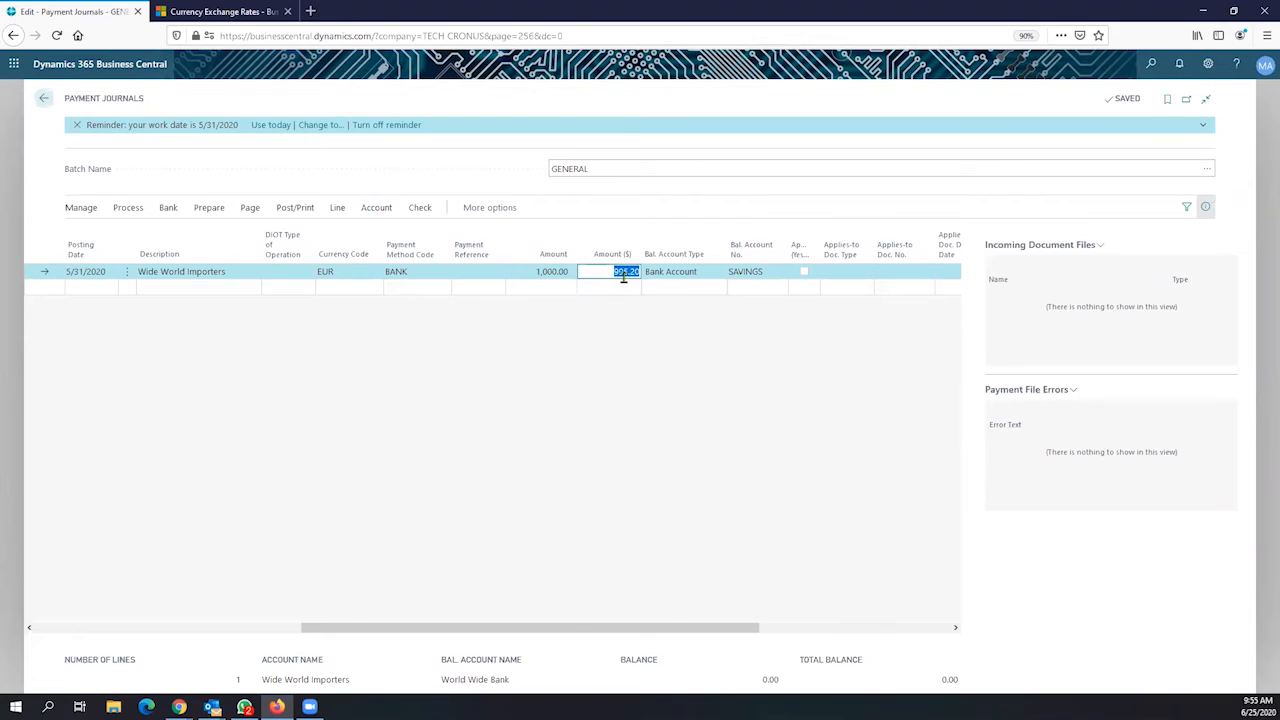
left_click(355, 272)
left_click(354, 273)
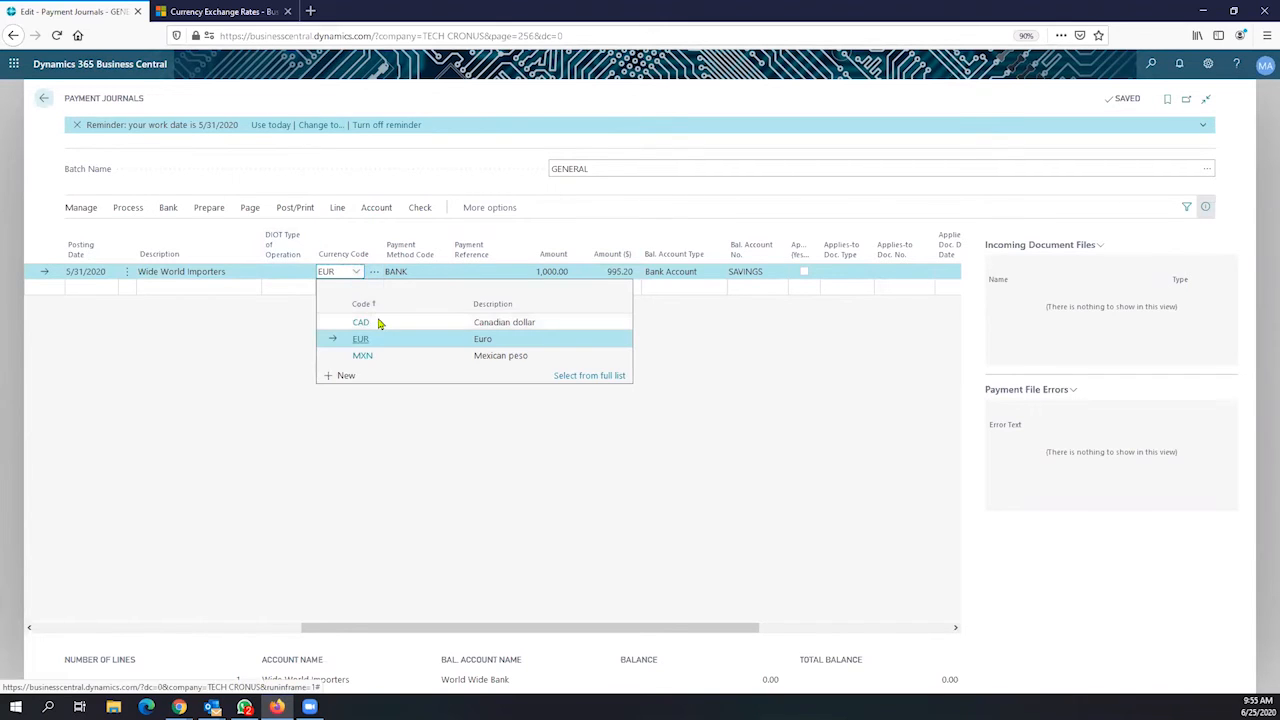
left_click(382, 323)
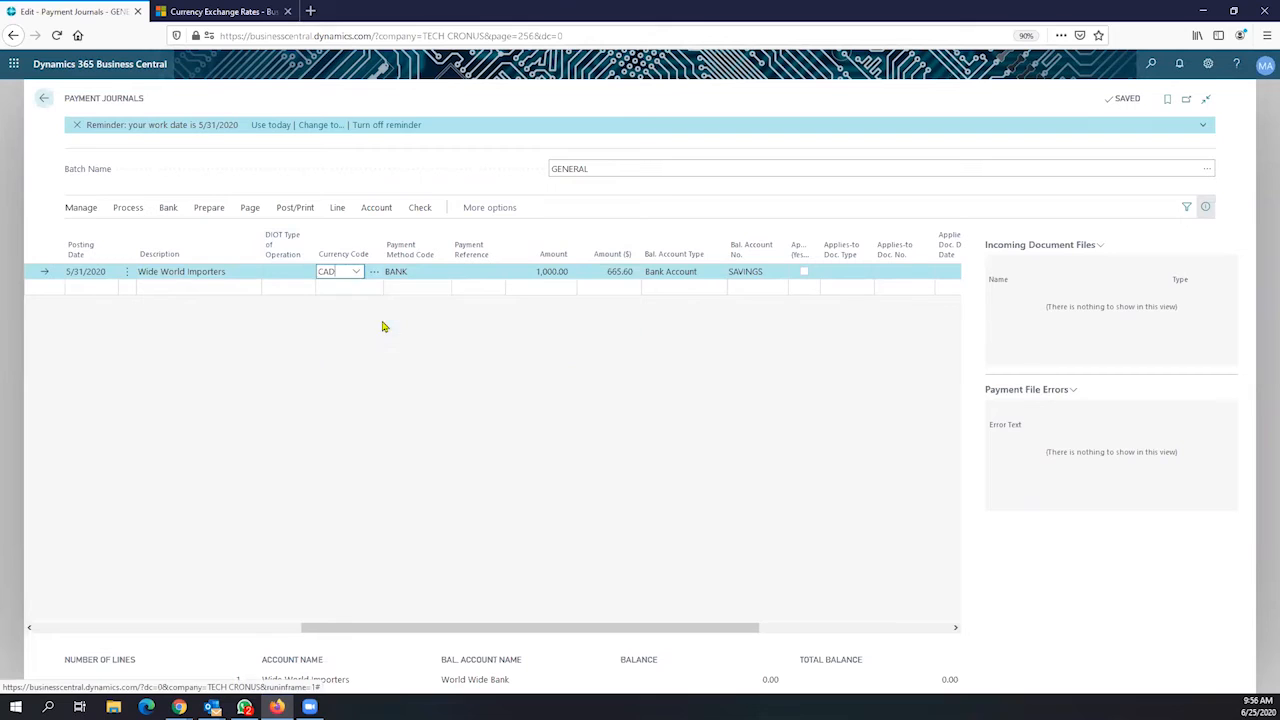
left_click(600, 270)
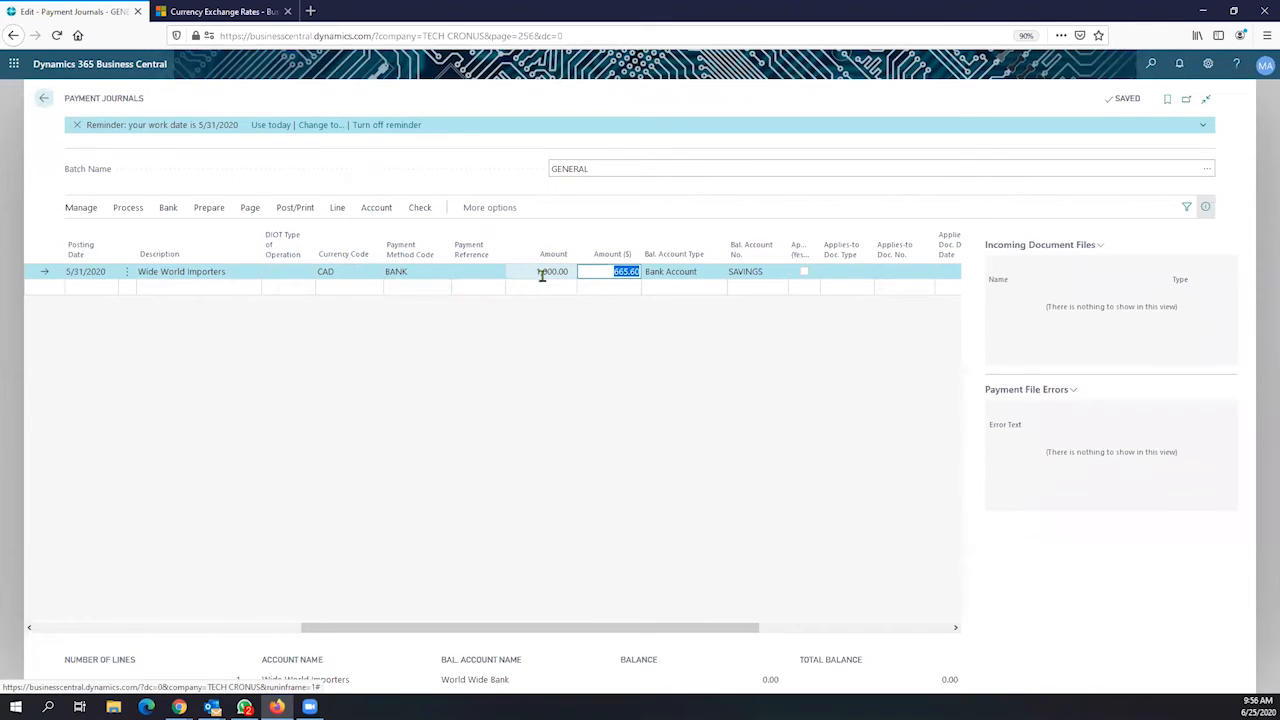
left_click_drag(605, 276, 657, 290)
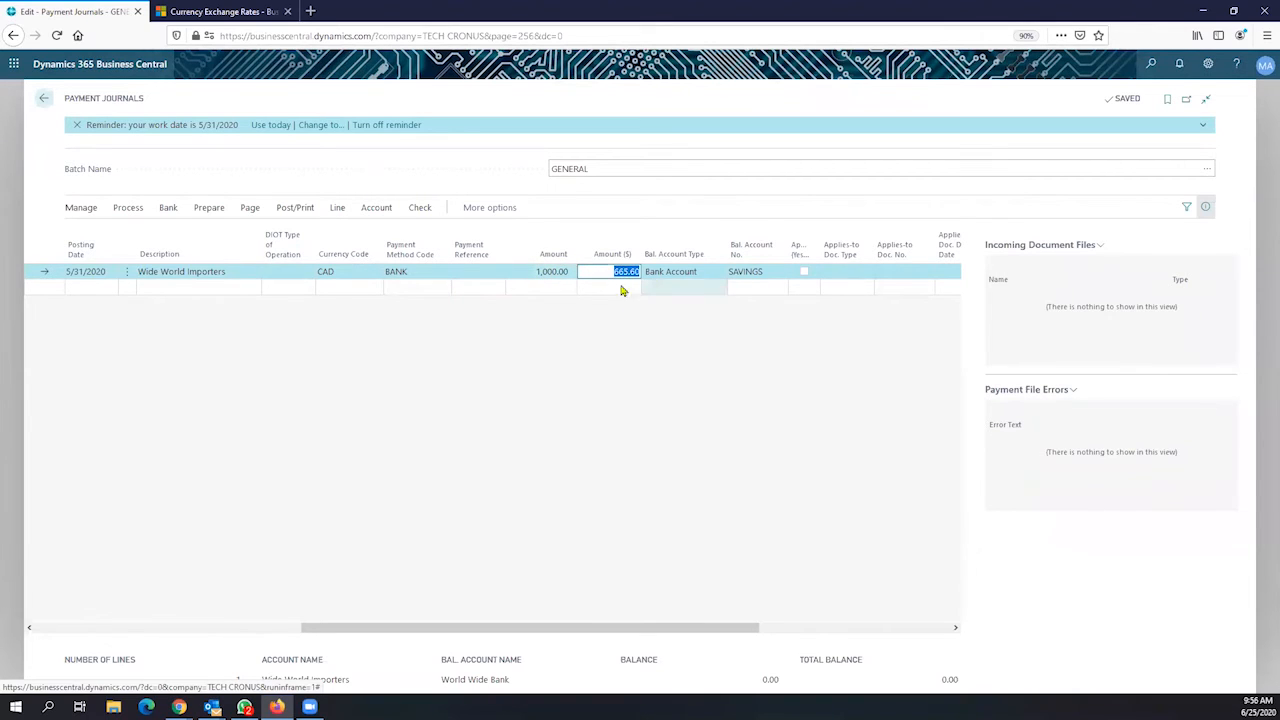
left_click(531, 275)
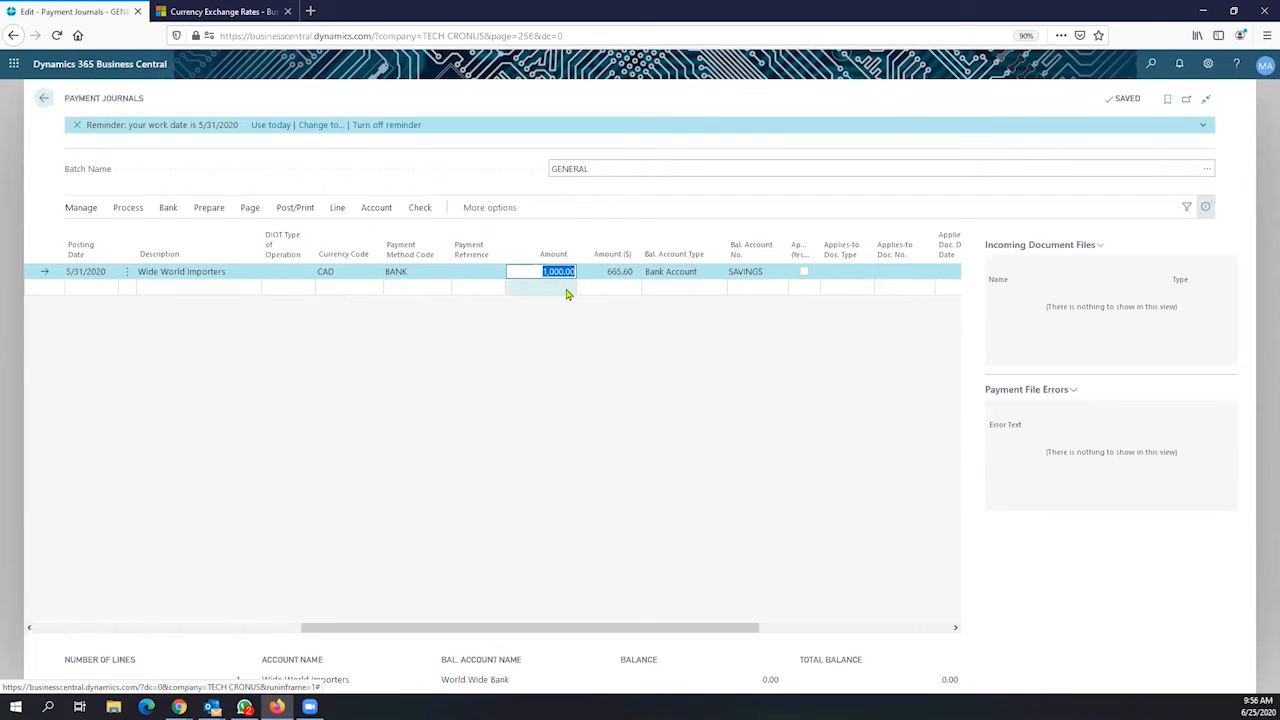
left_click(352, 276)
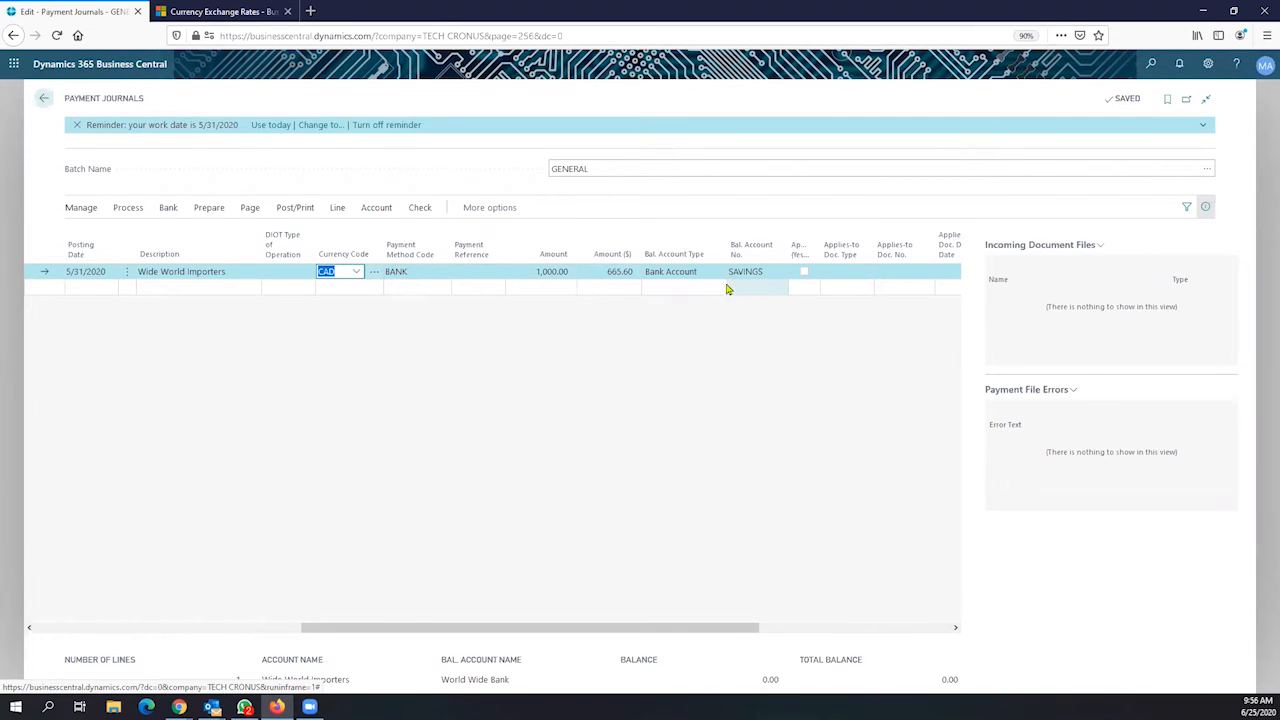
left_click(601, 273)
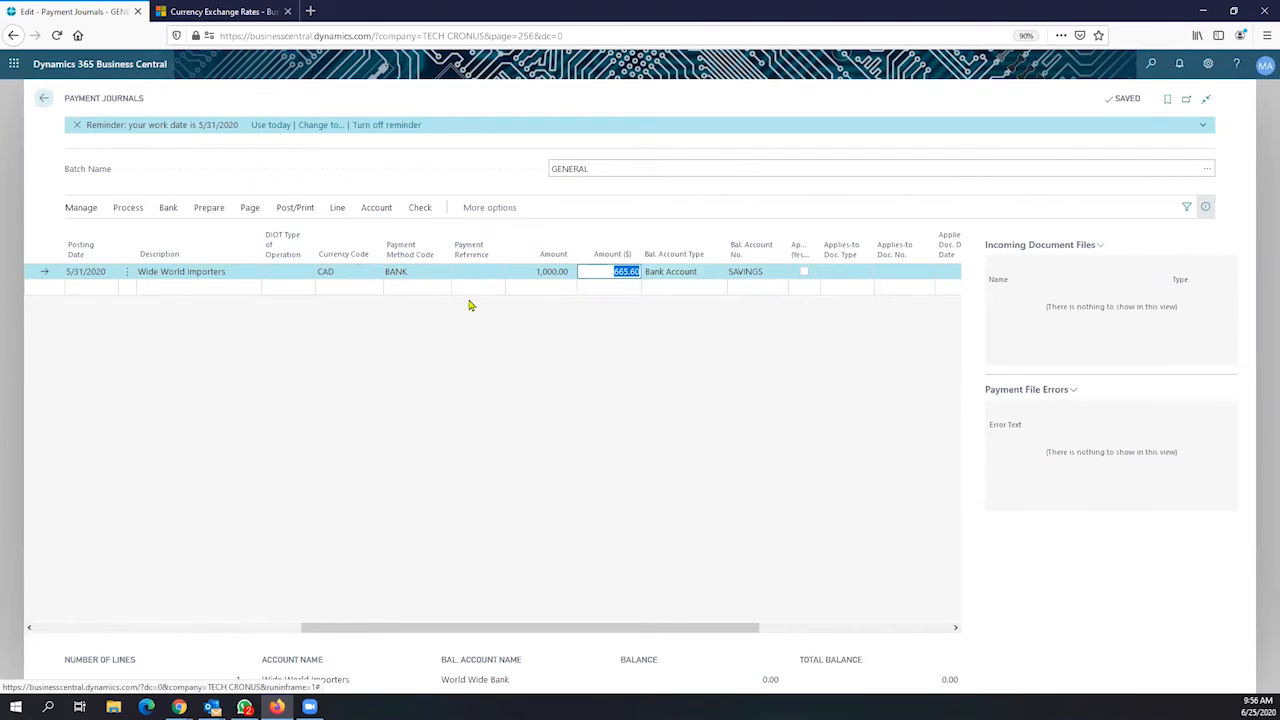
left_click(517, 274)
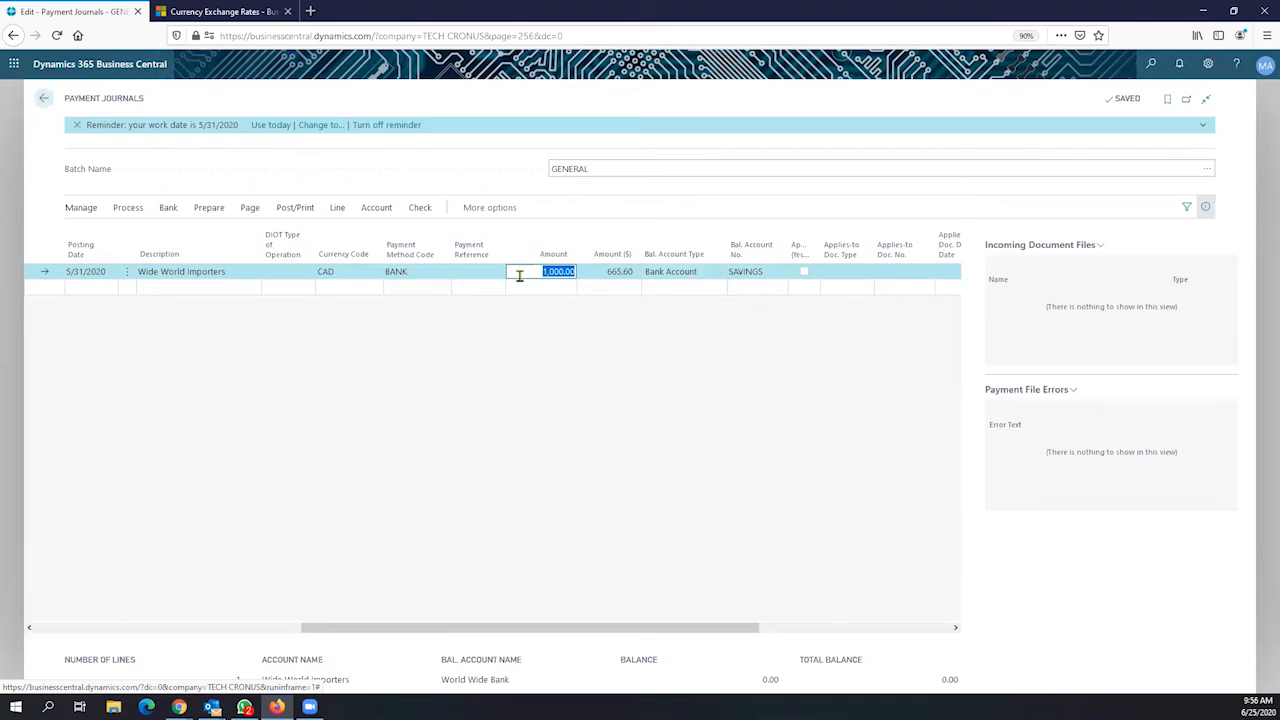
left_click(346, 272)
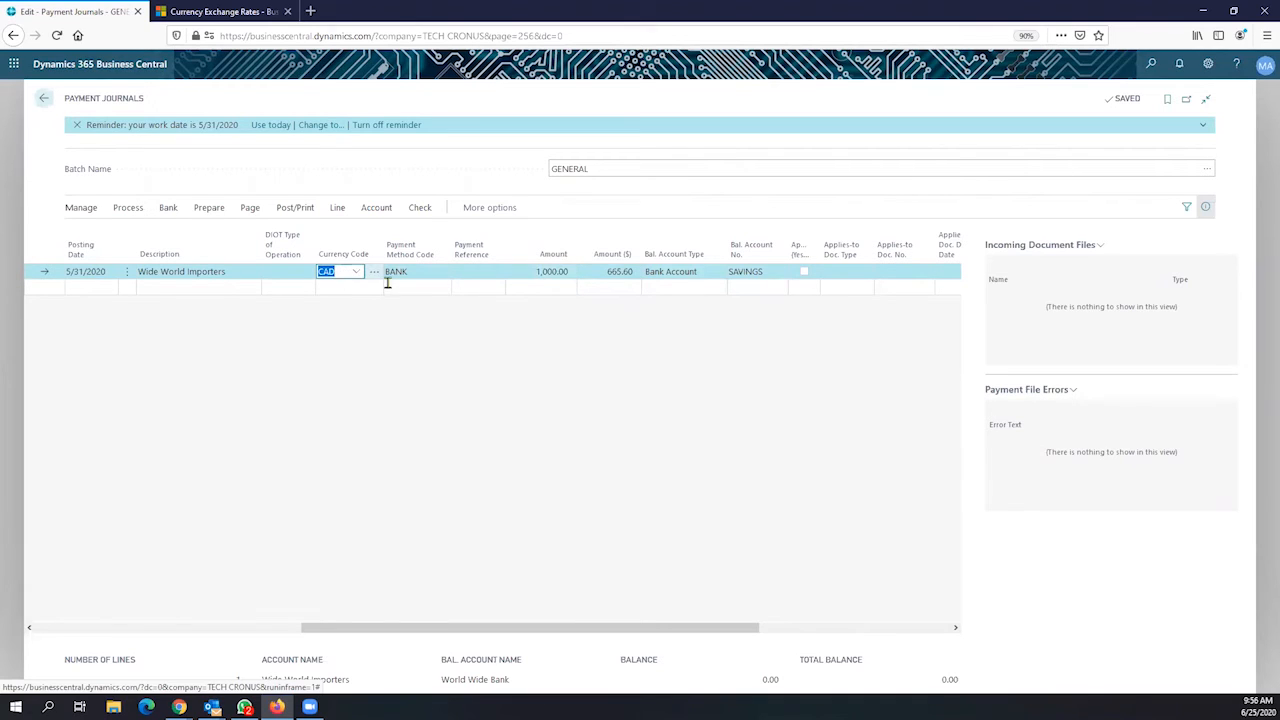
left_click(600, 272)
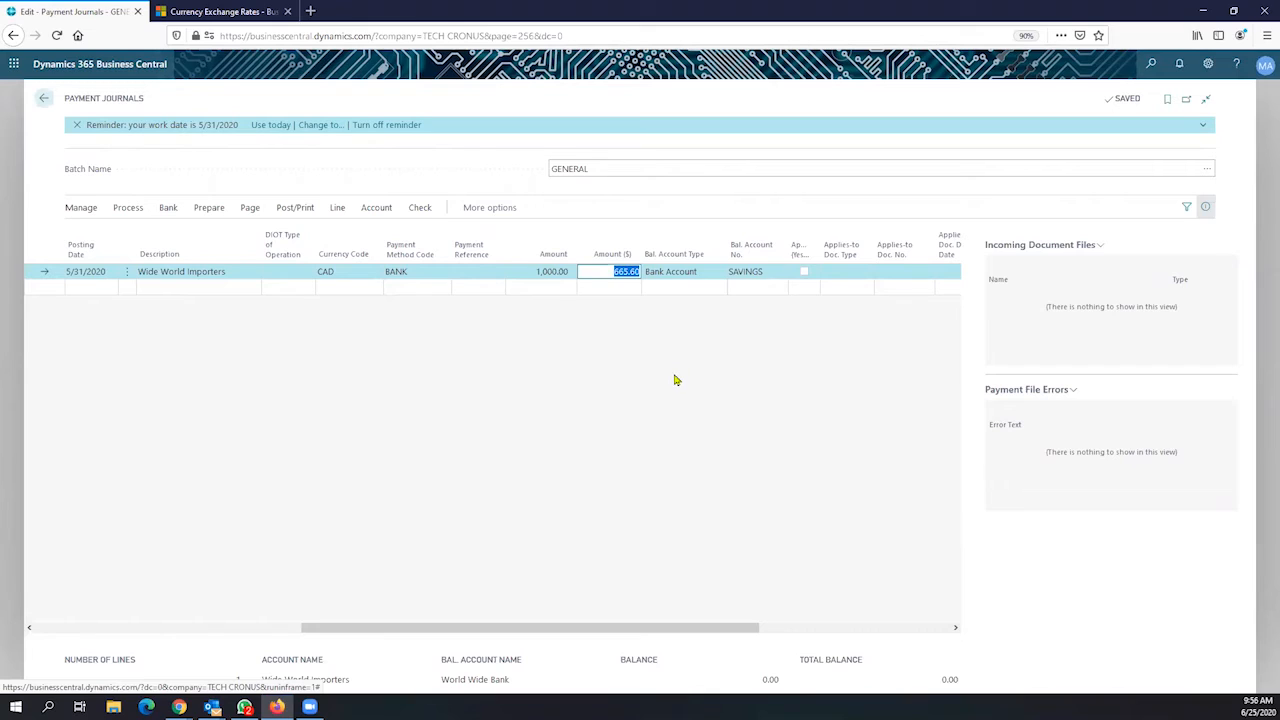
key("alt+Tab")
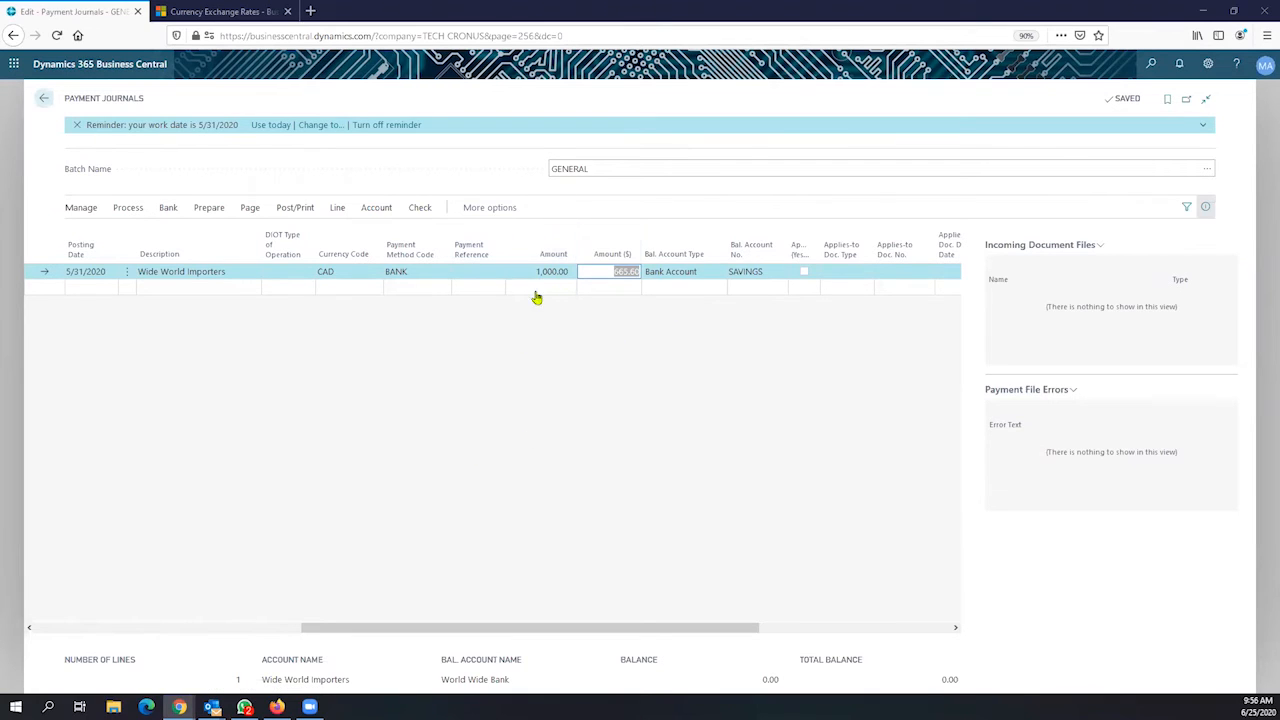
left_click(350, 272)
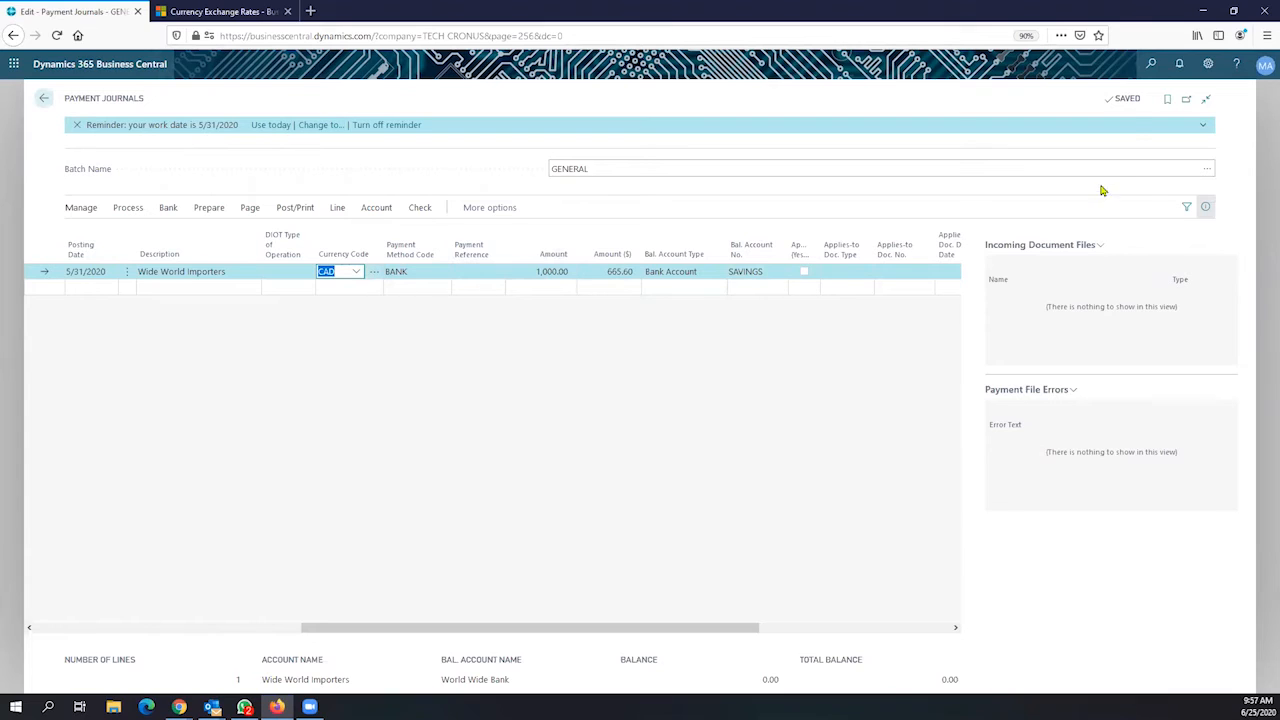
left_click(548, 272)
left_click(606, 278)
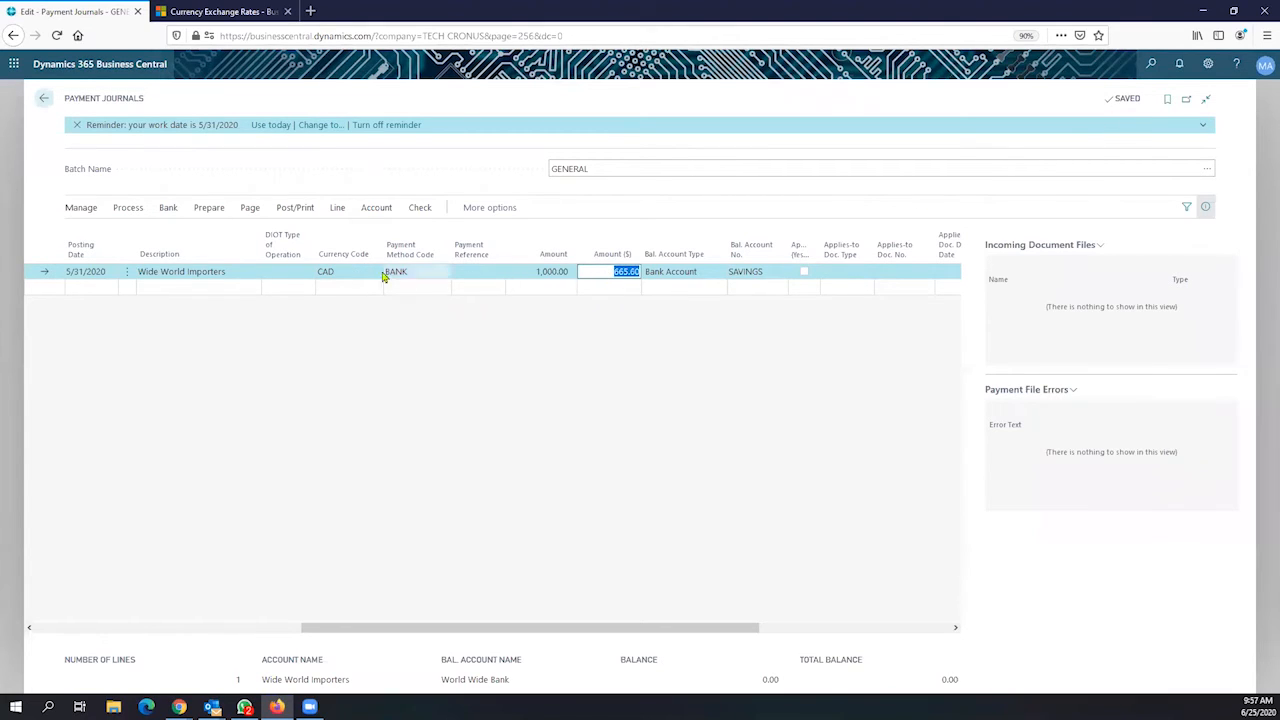
left_click(292, 210)
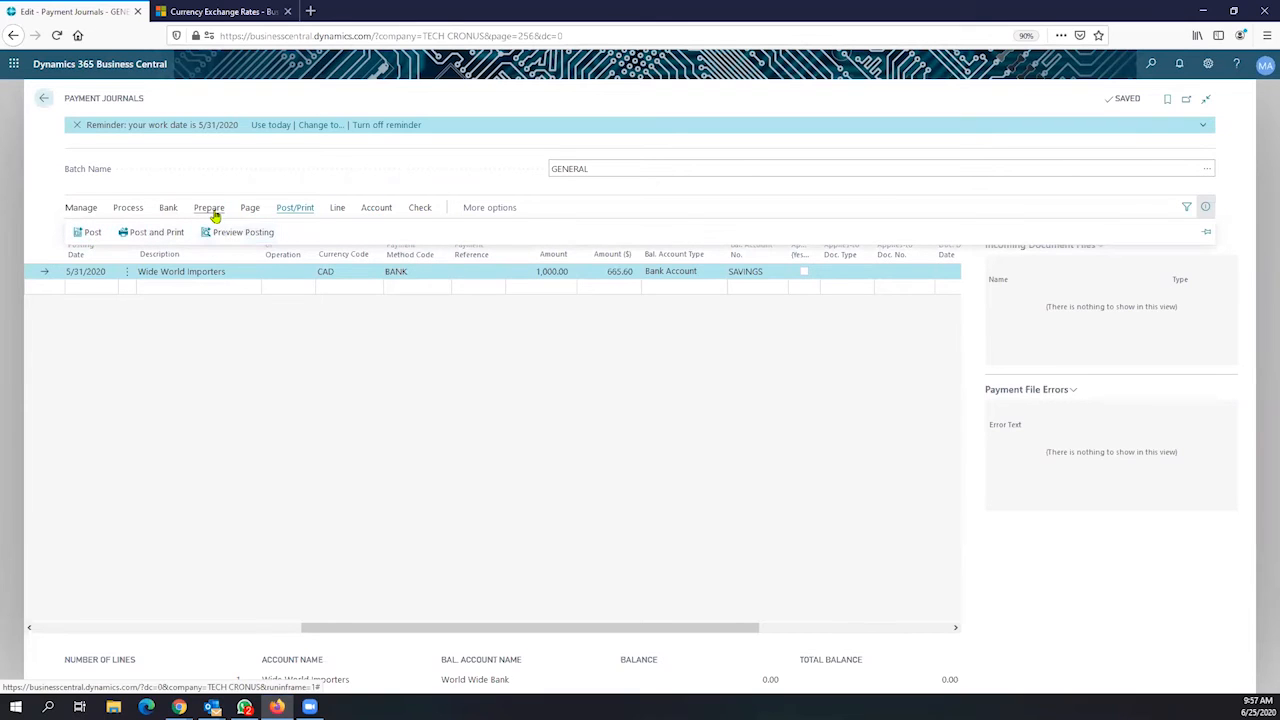
left_click(210, 212)
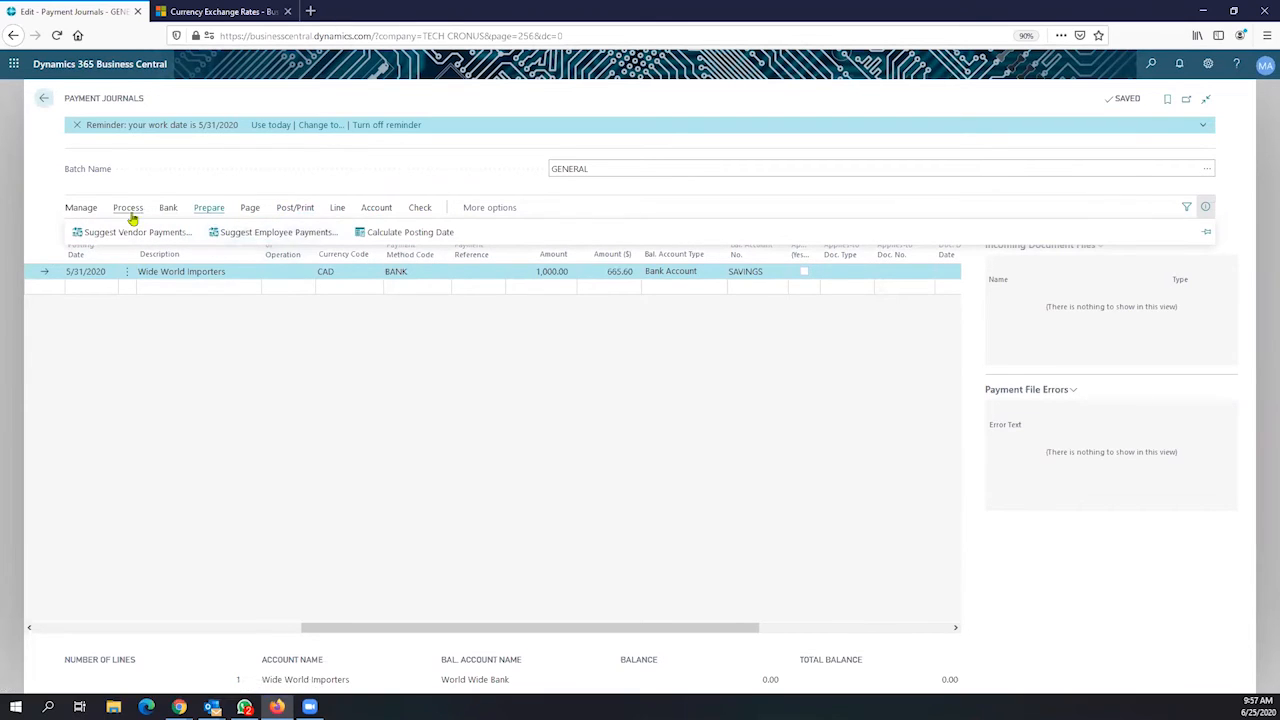
left_click(167, 212)
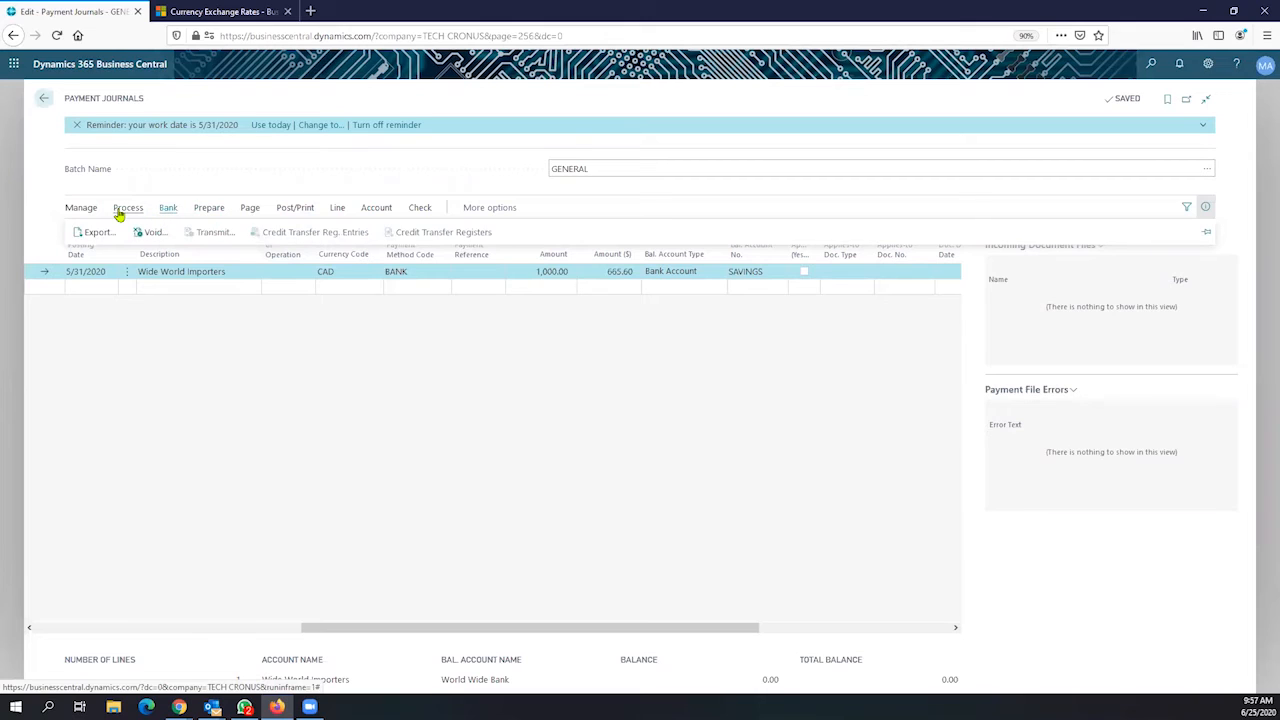
left_click(128, 211)
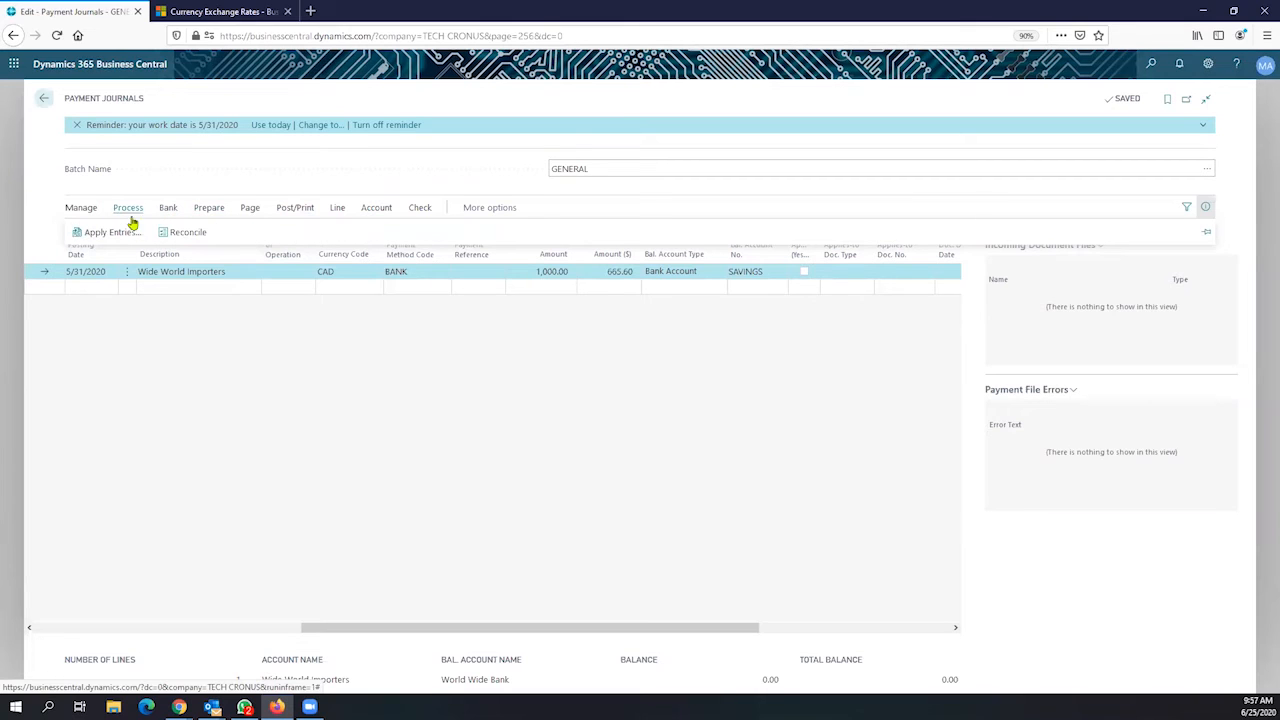
left_click(380, 209)
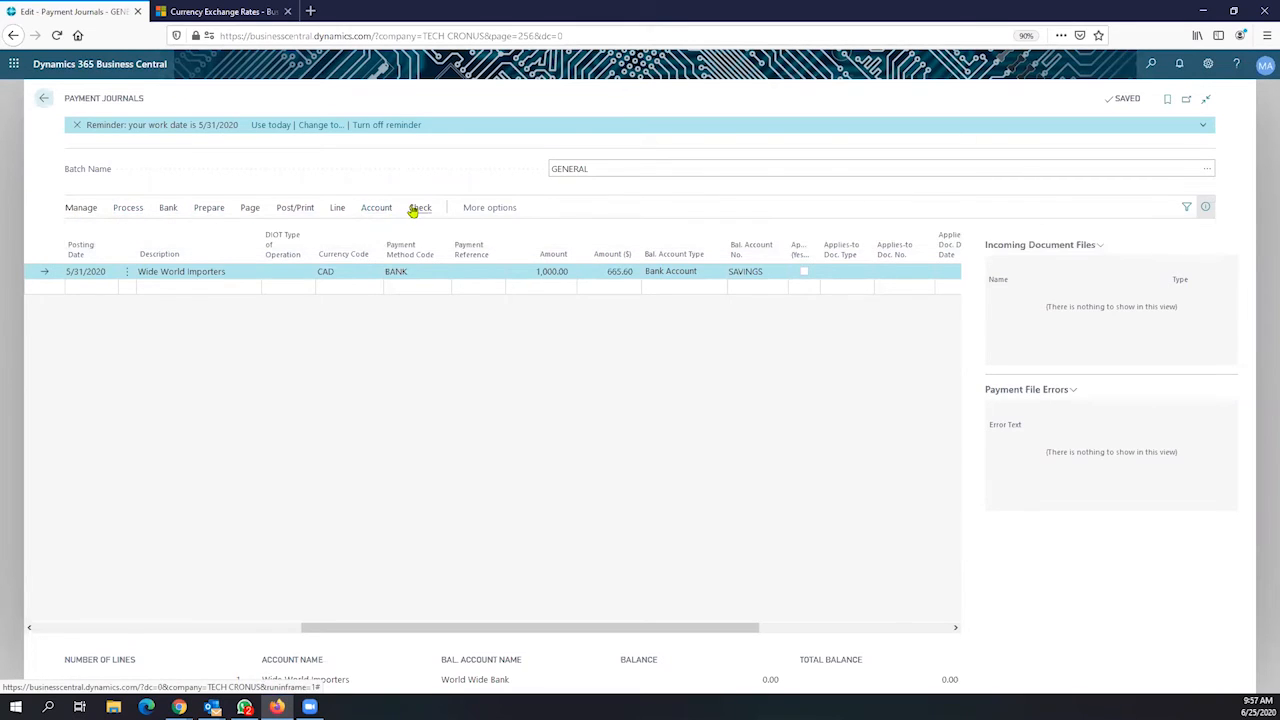
left_click(415, 209)
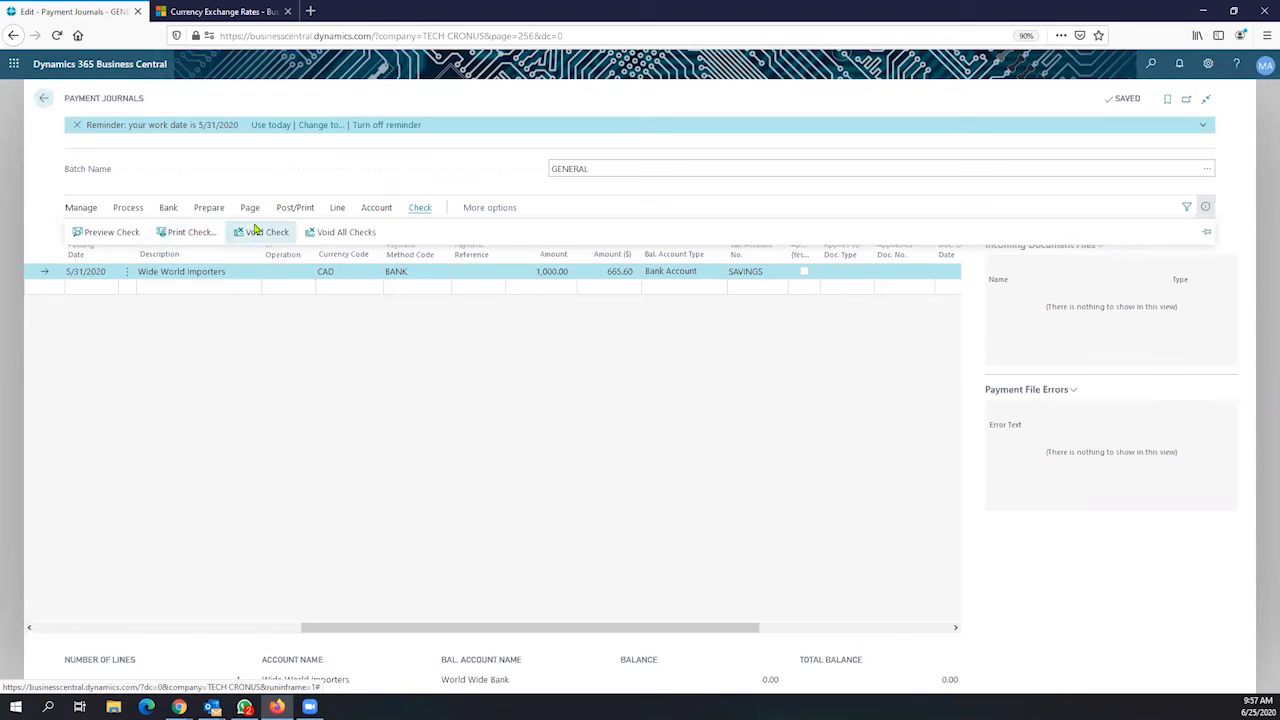
left_click(688, 272)
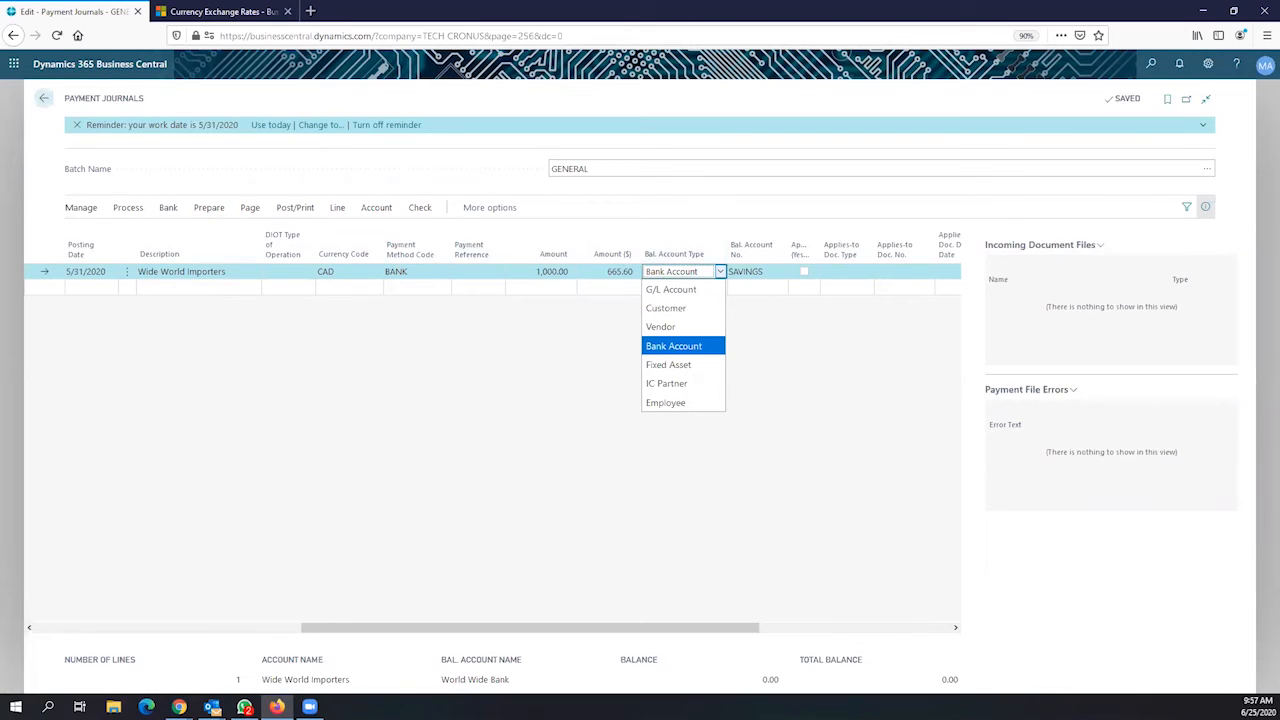
Preview the ledger entries that posting the Wide World Importers CAD payment would create
left_click(179, 707)
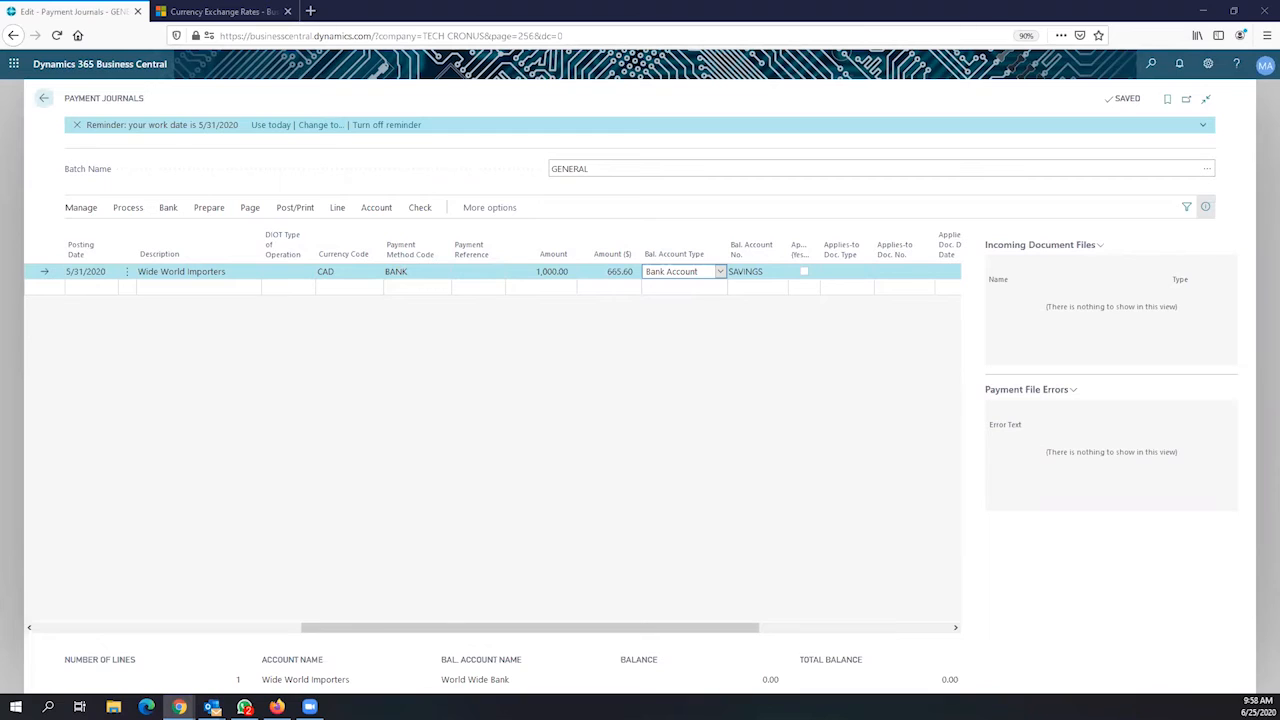
left_click(130, 209)
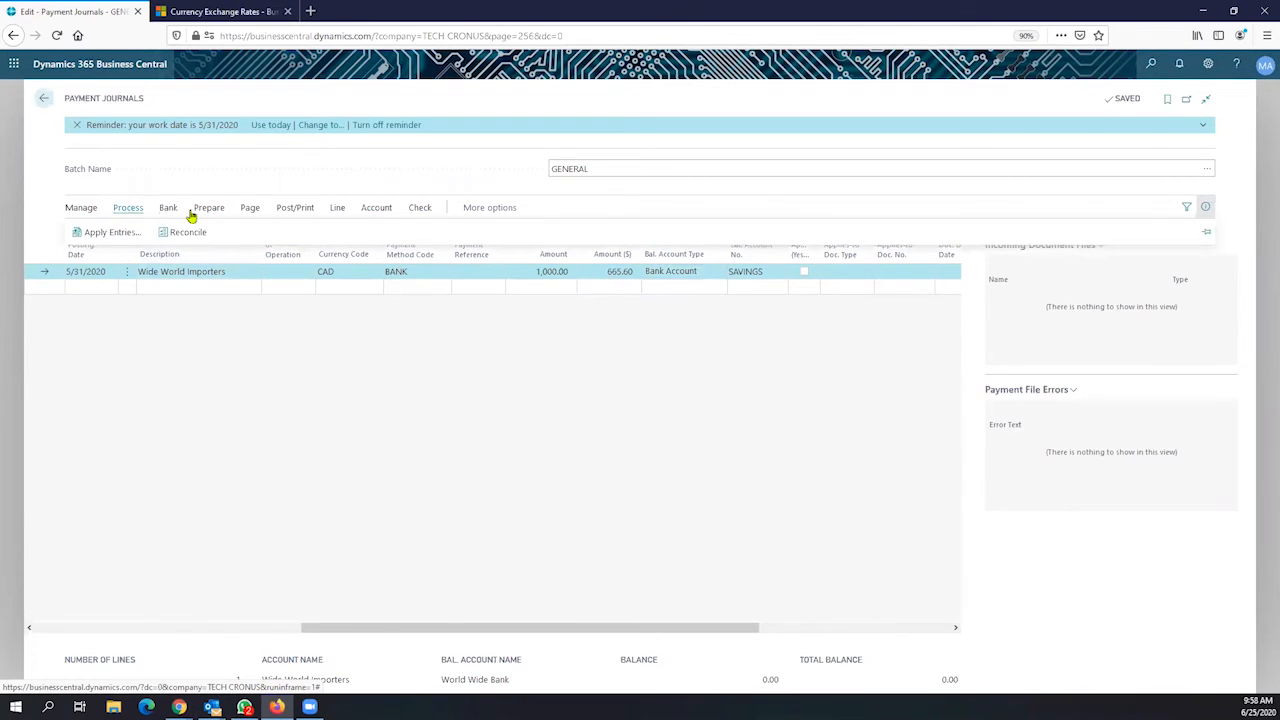
left_click(204, 214)
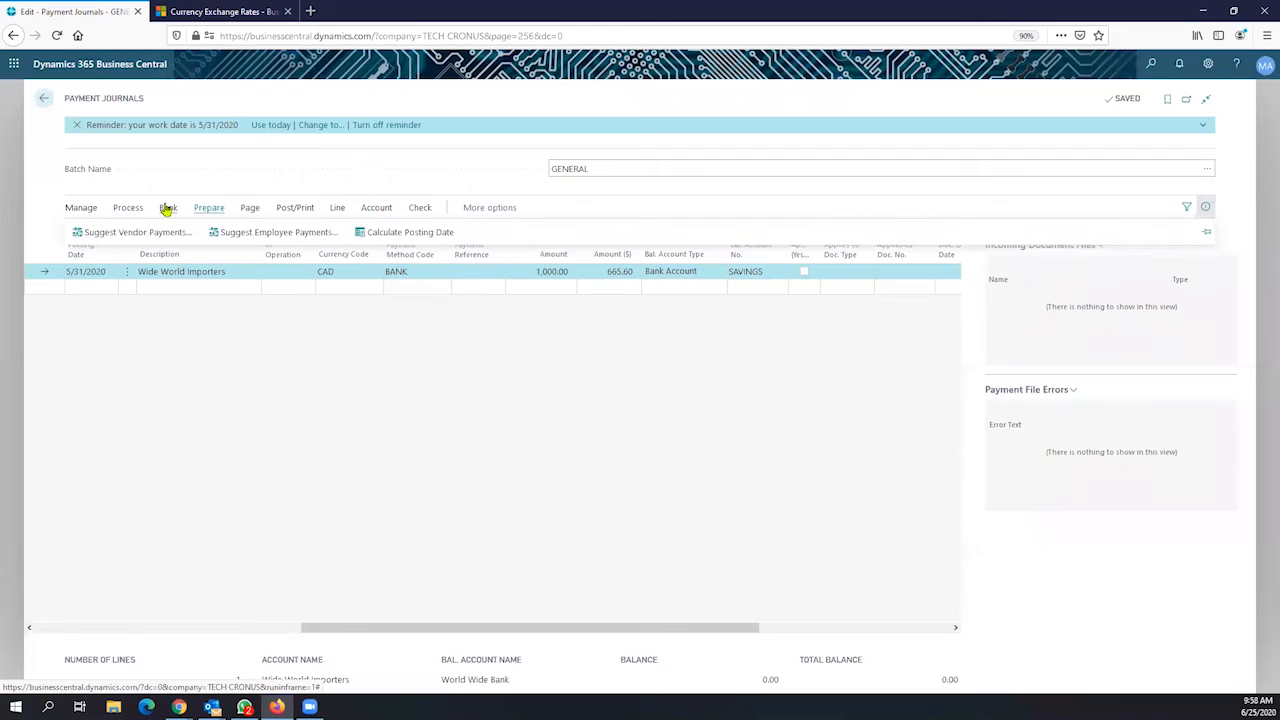
left_click(167, 209)
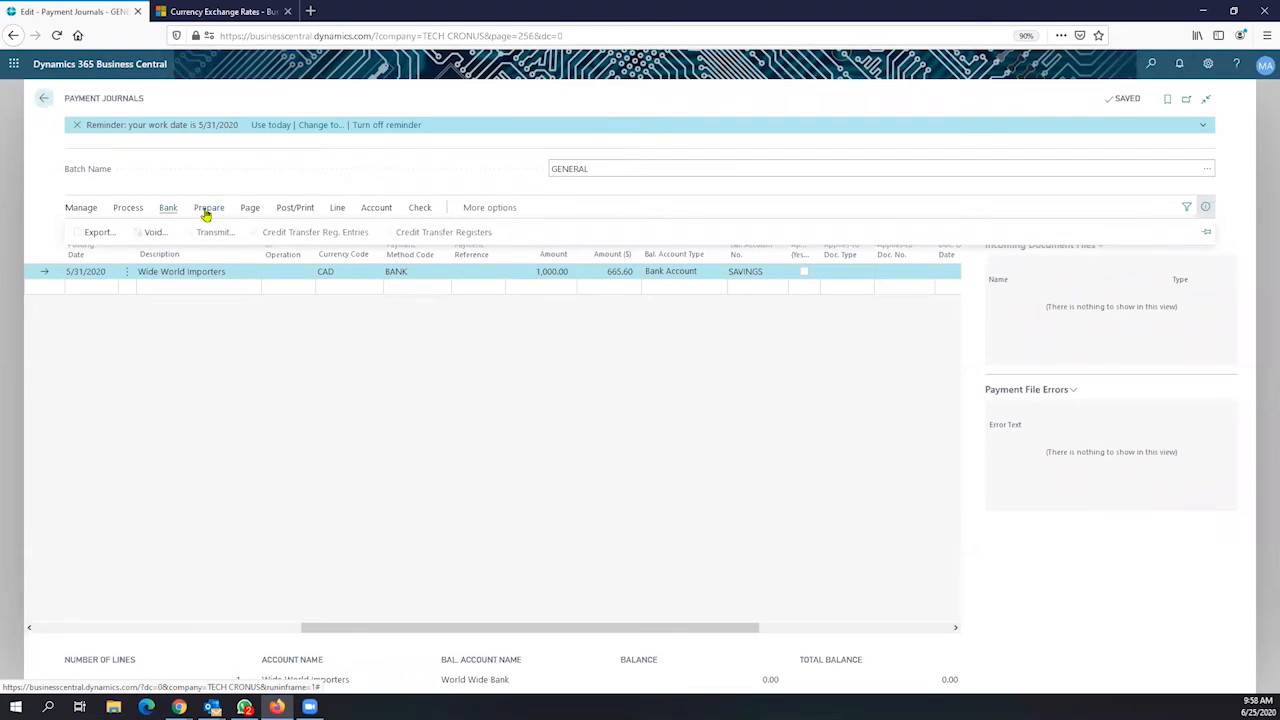
left_click(295, 210)
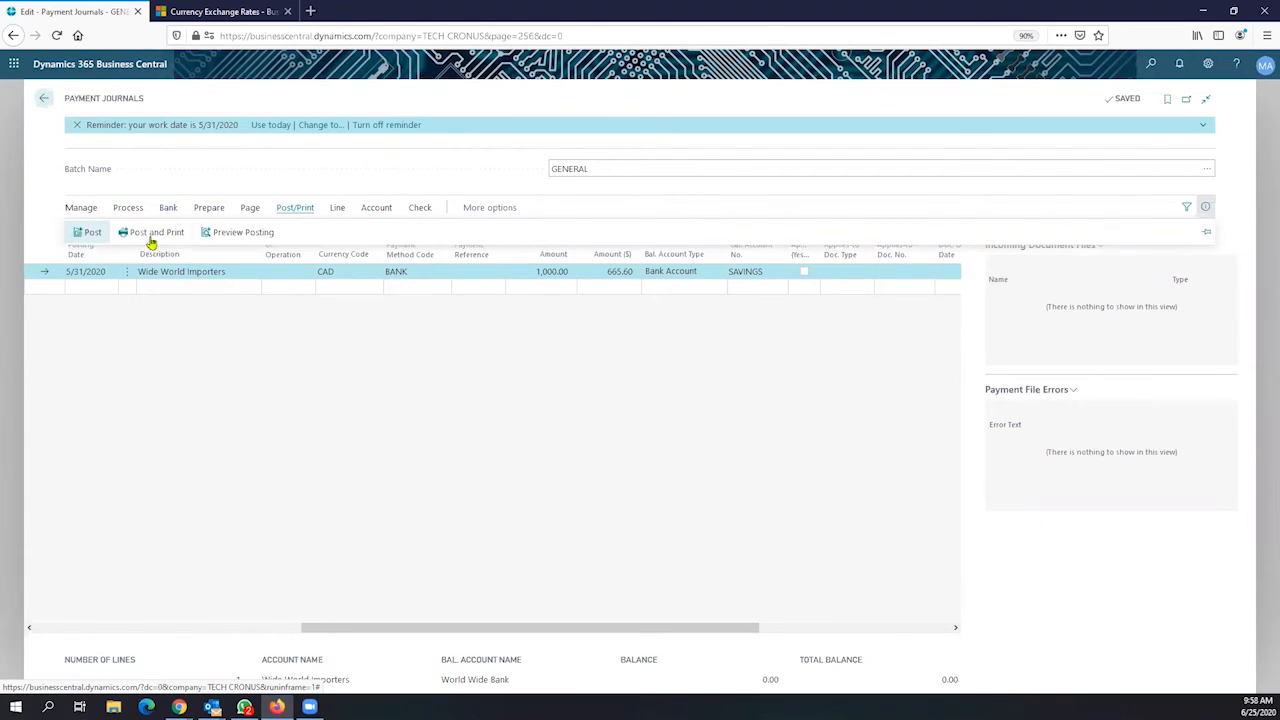
left_click(234, 240)
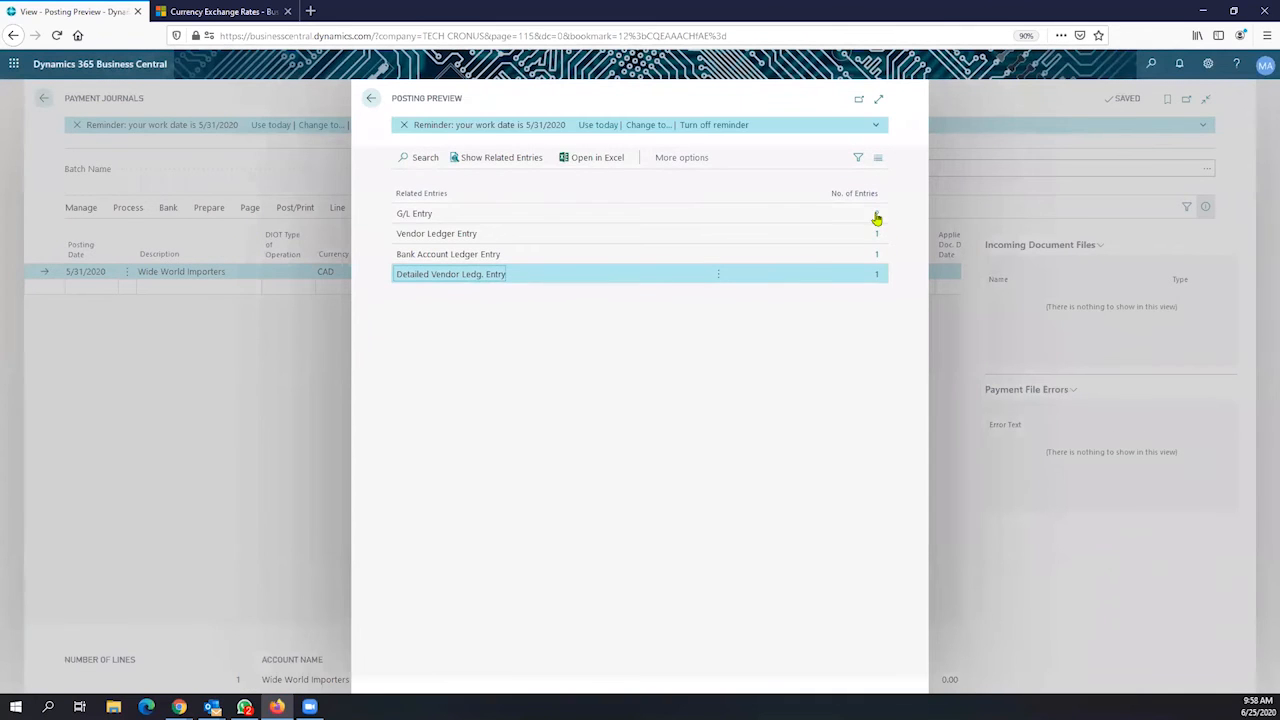
left_click(876, 214)
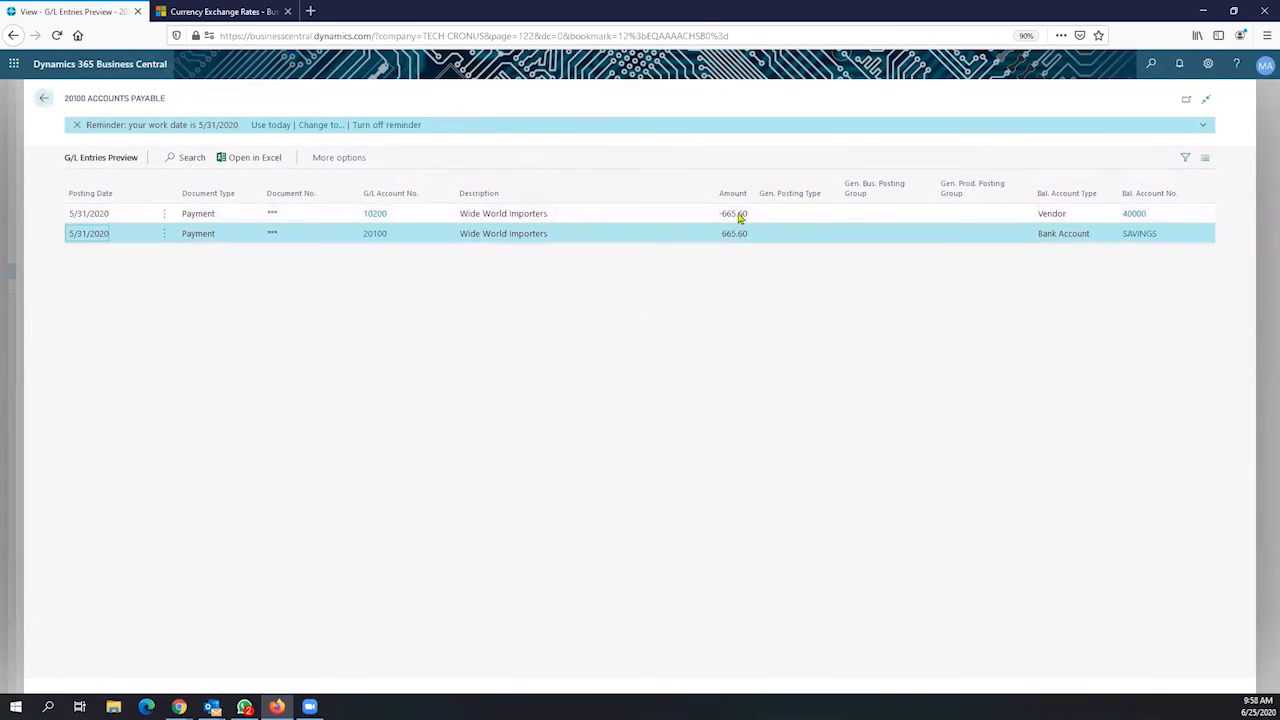
left_click(736, 216)
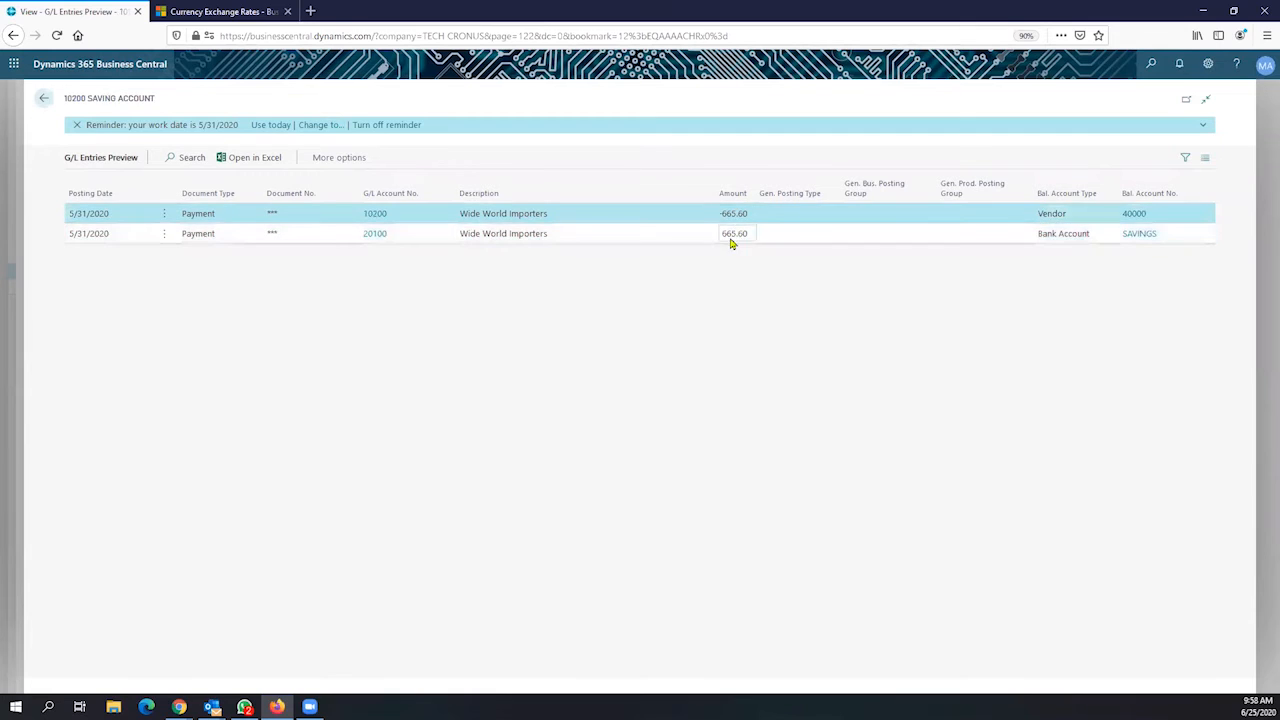
left_click(735, 235)
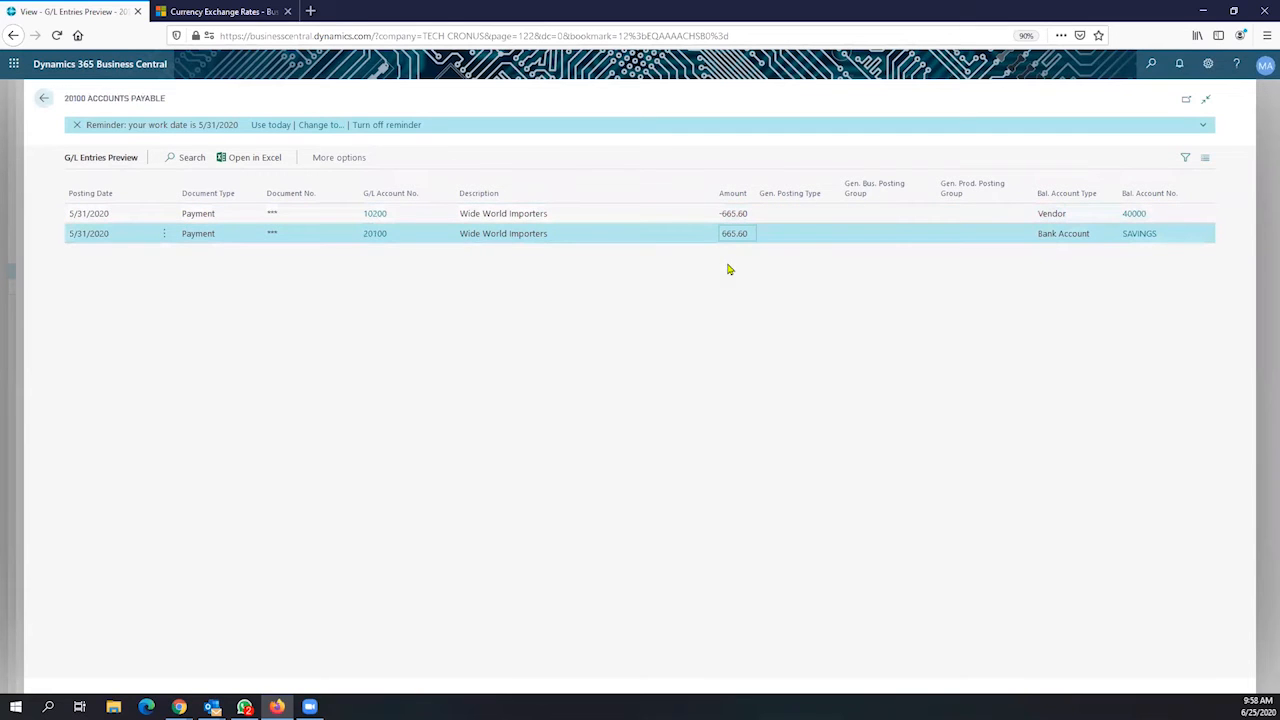
left_click(45, 104)
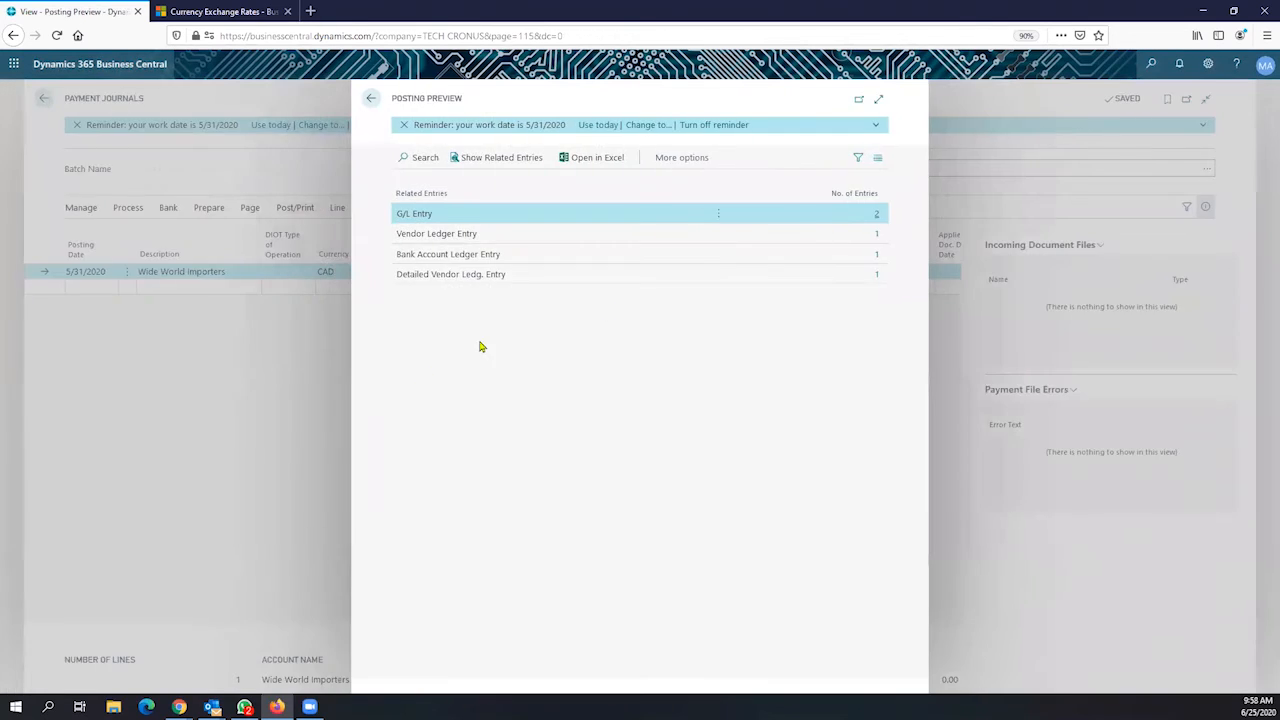
left_click(876, 240)
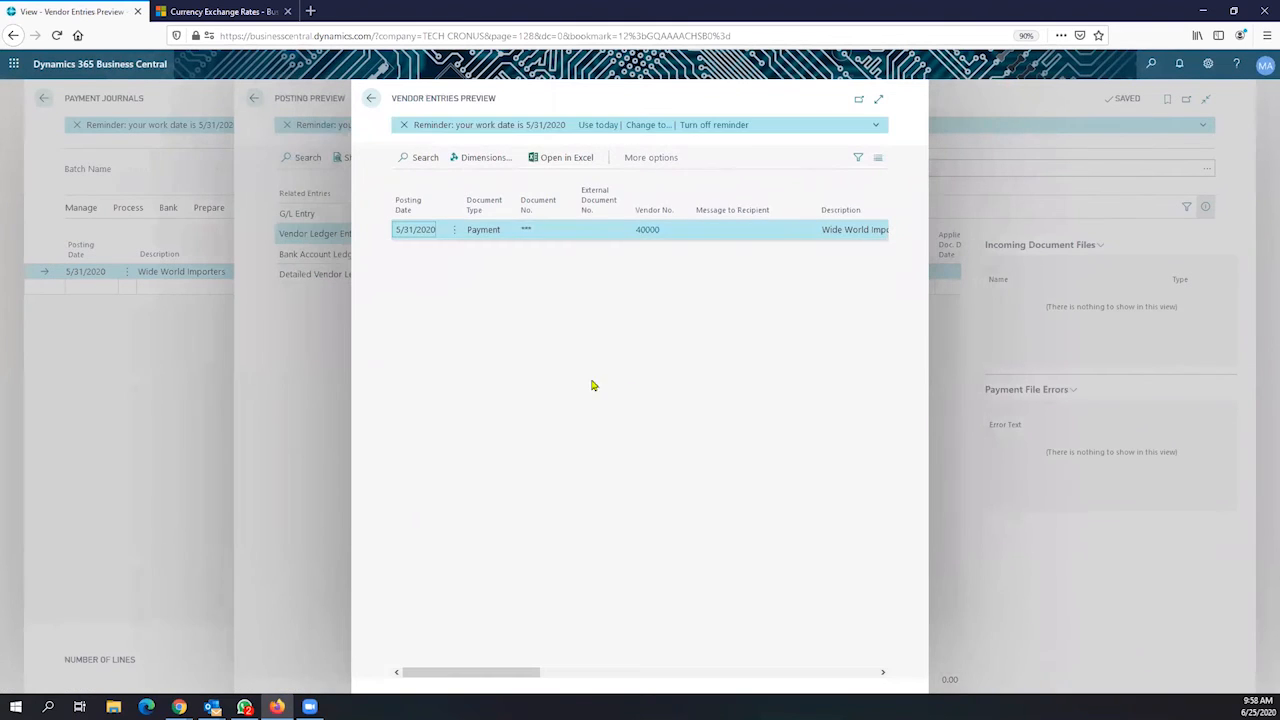
left_click_drag(512, 673, 760, 648)
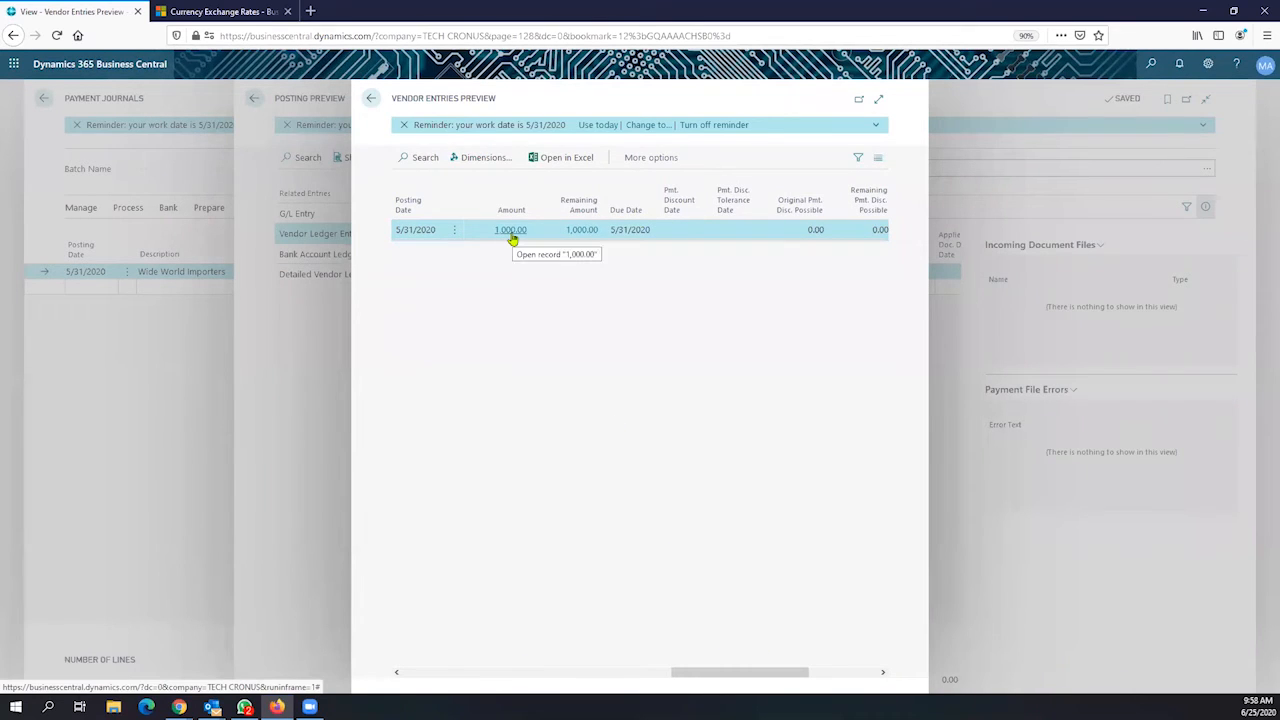
left_click(397, 673)
left_click(397, 674)
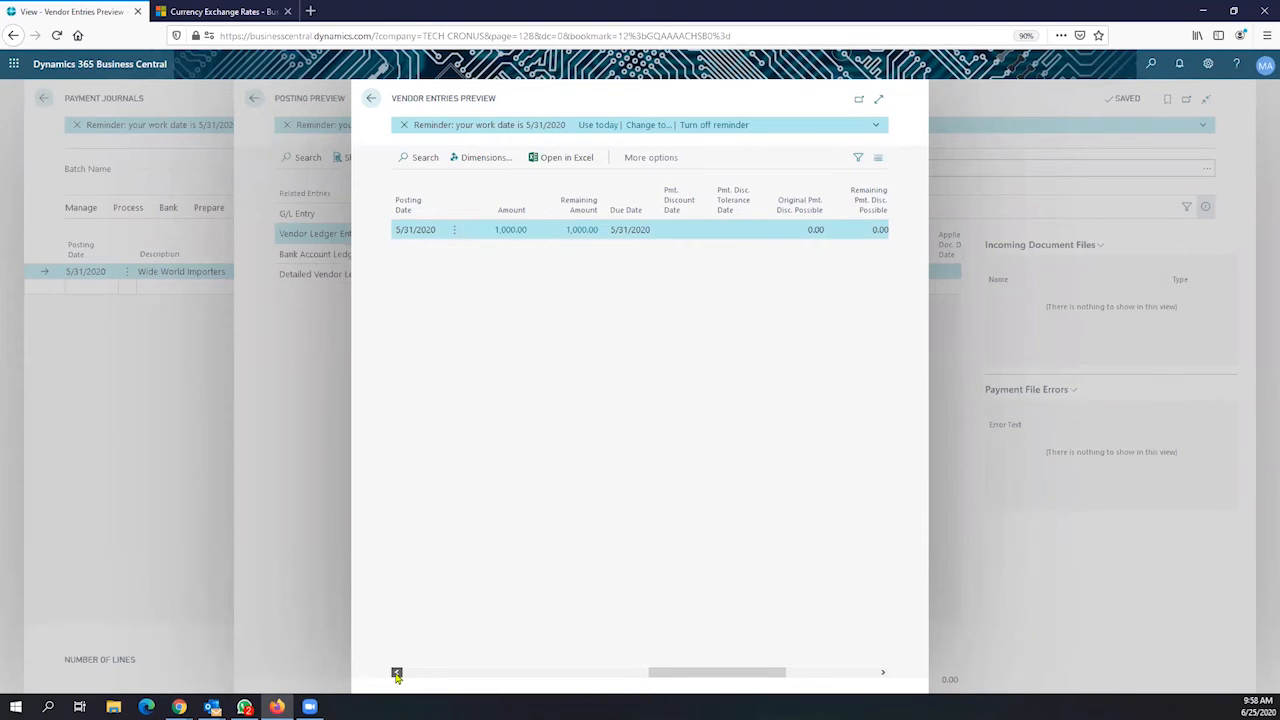
left_click(397, 674)
left_click(397, 674)
left_click(397, 674)
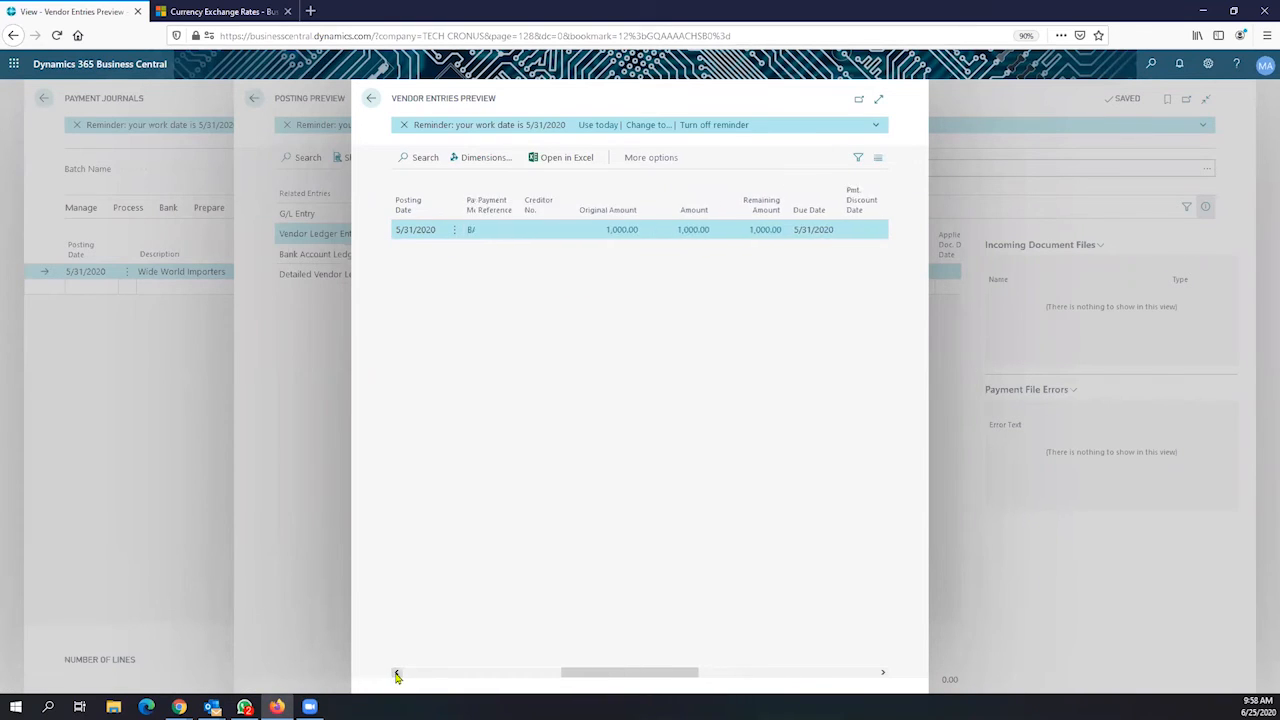
left_click(397, 674)
left_click(397, 674)
left_click(397, 674)
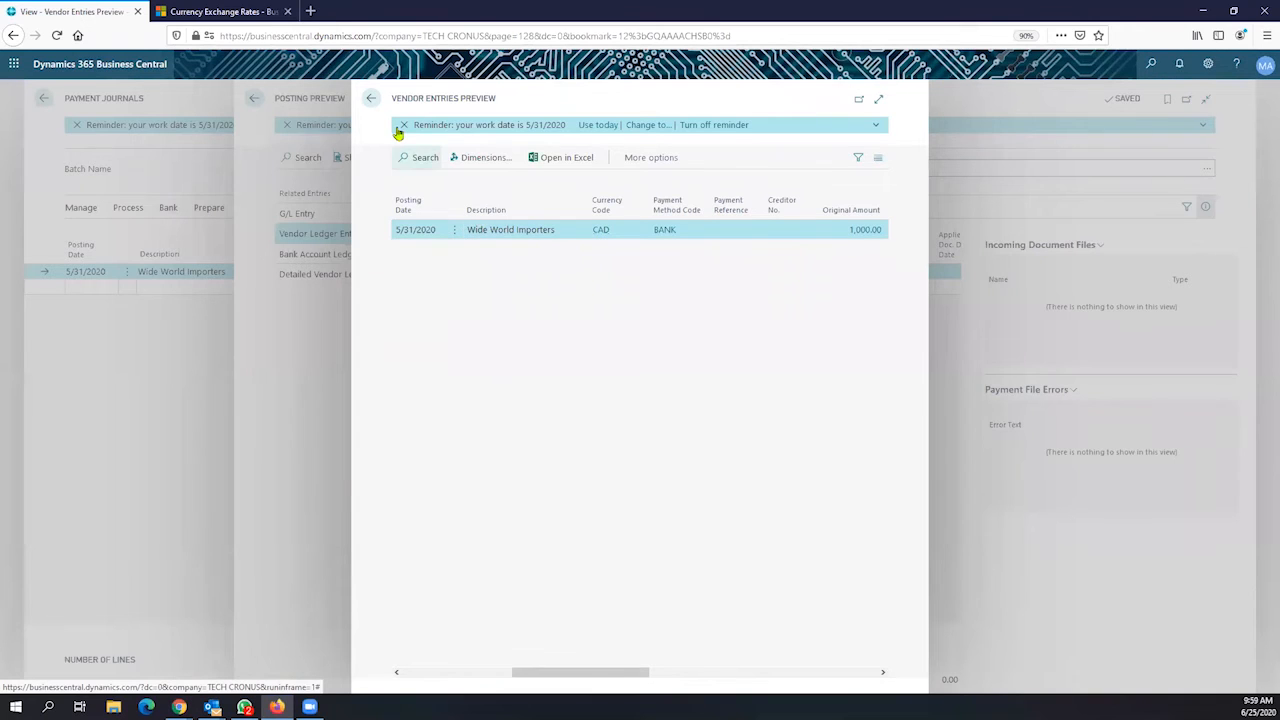
left_click(374, 101)
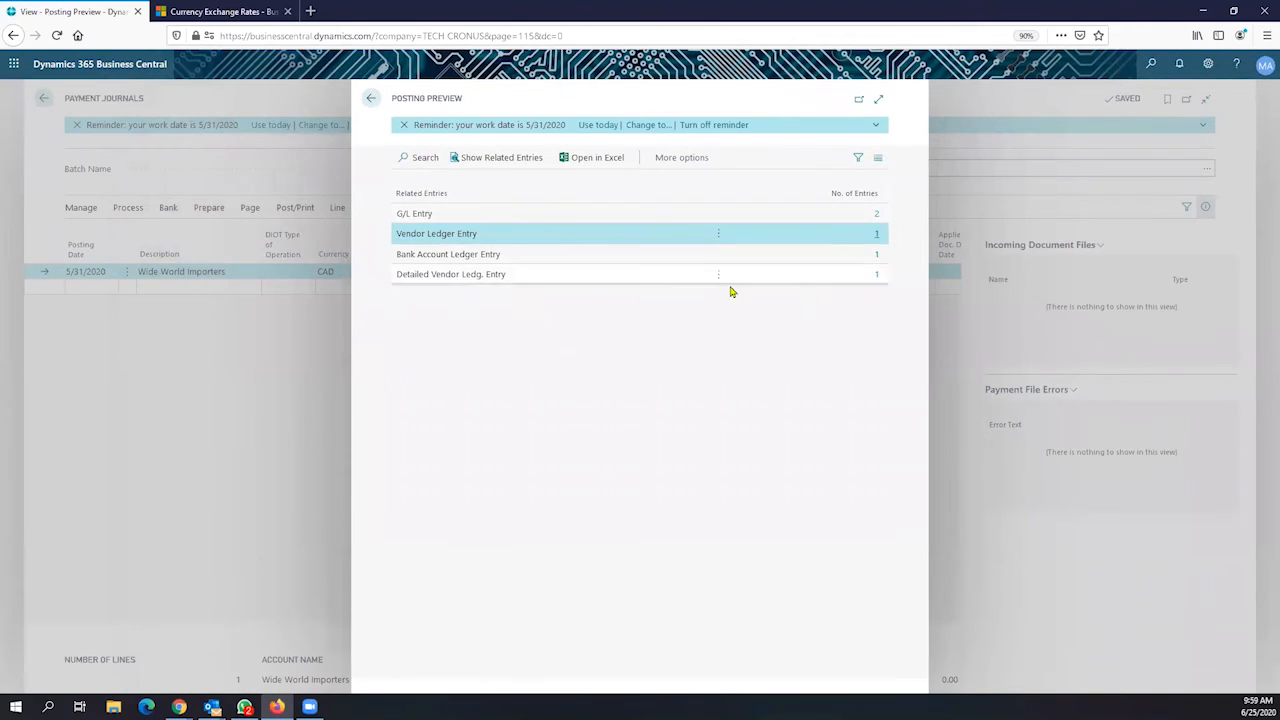
Check the -665.60 SAVINGS bank ledger entry, then open the detailed vendor ledger entries preview
left_click(877, 258)
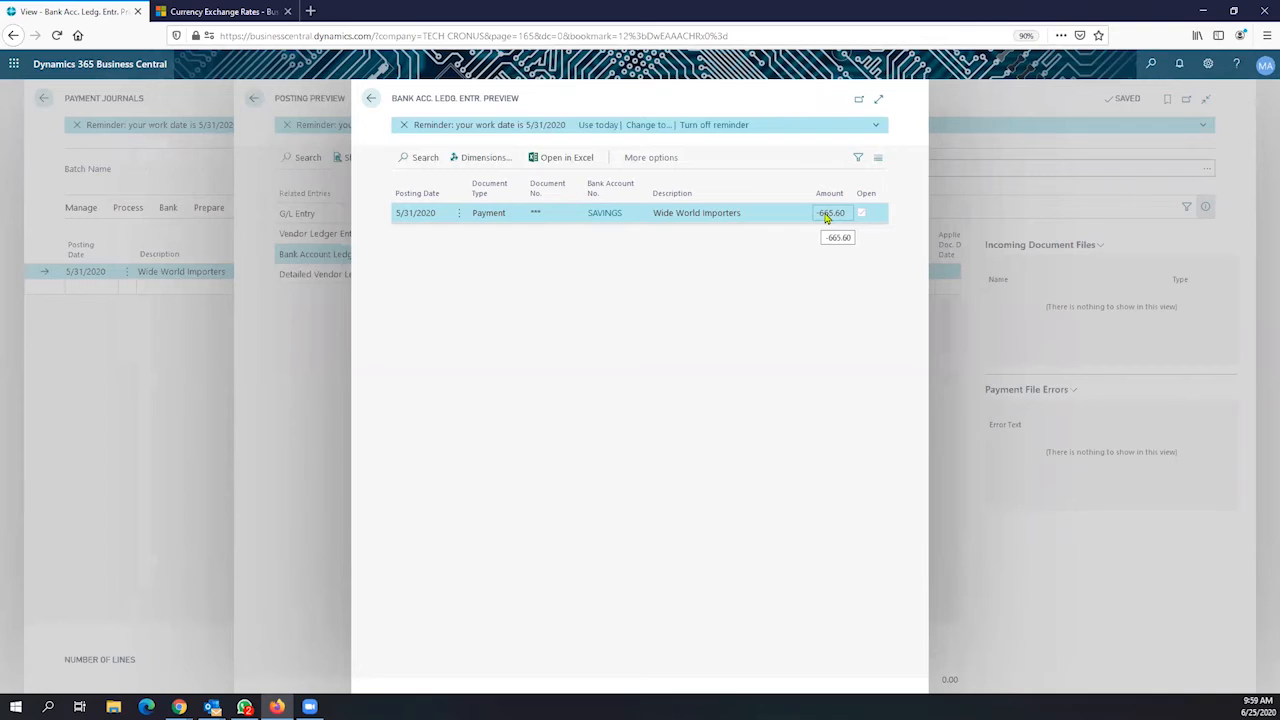
left_click(375, 102)
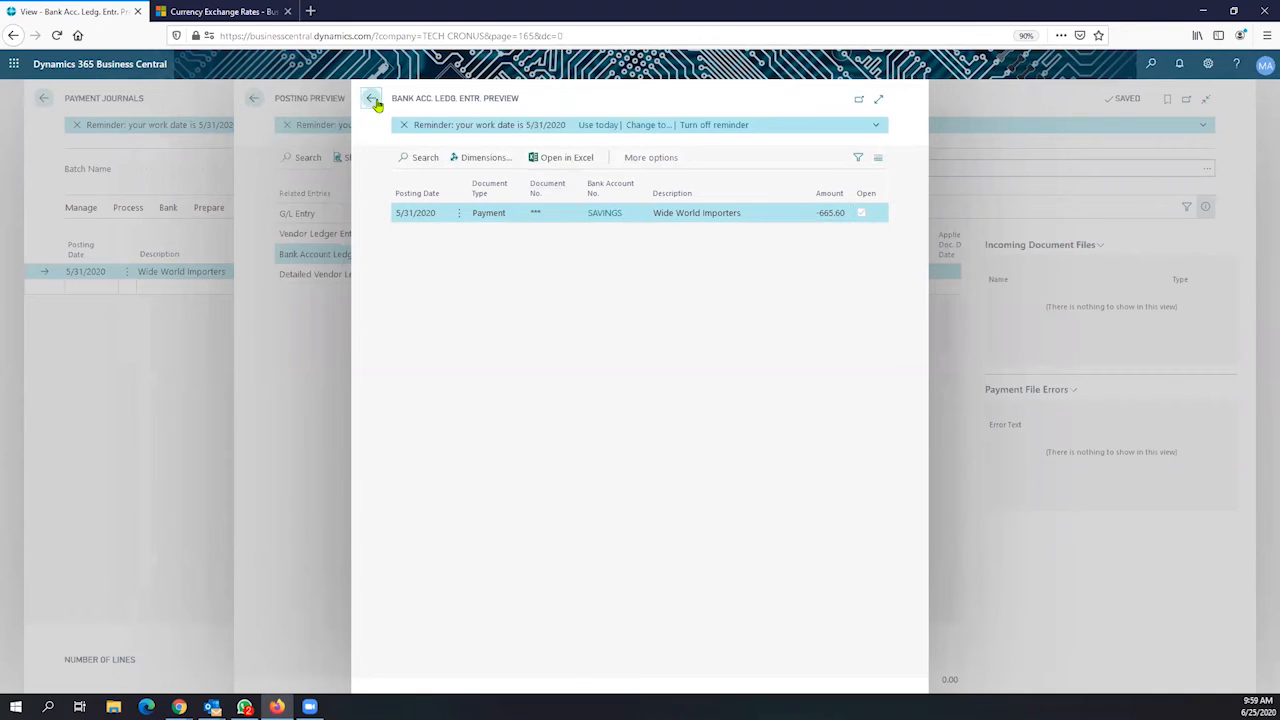
left_click(876, 277)
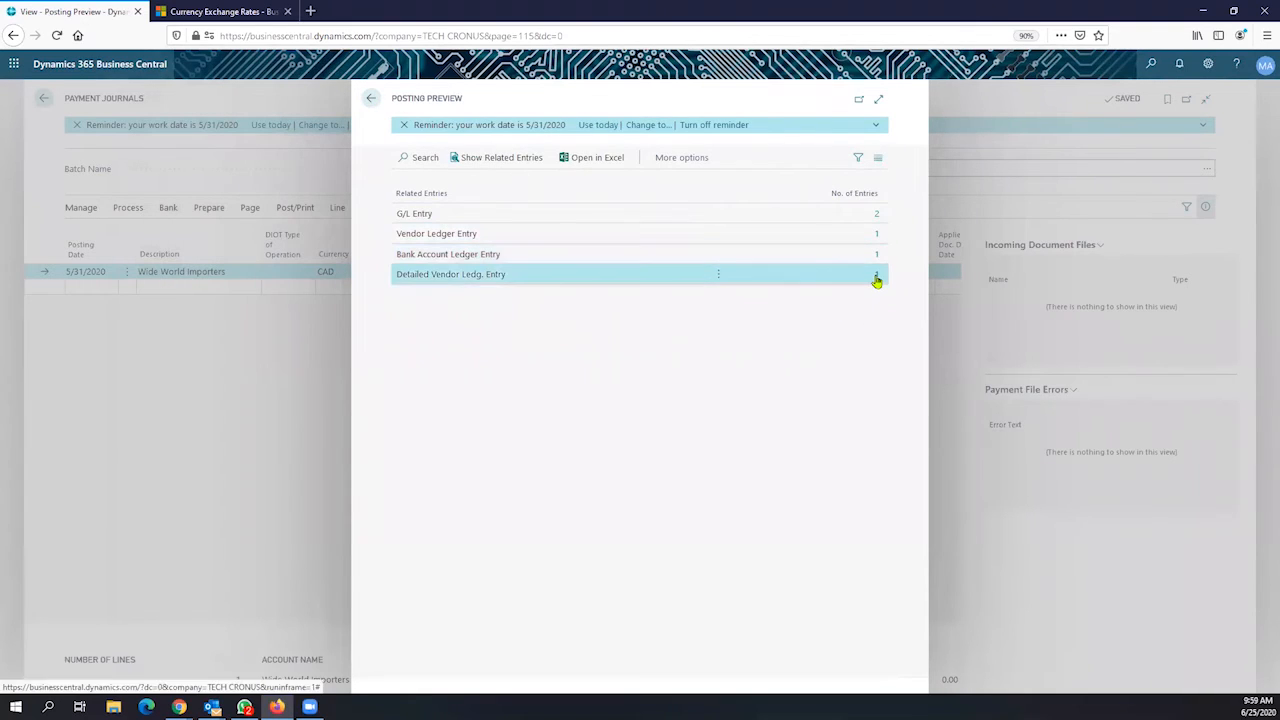
left_click(876, 279)
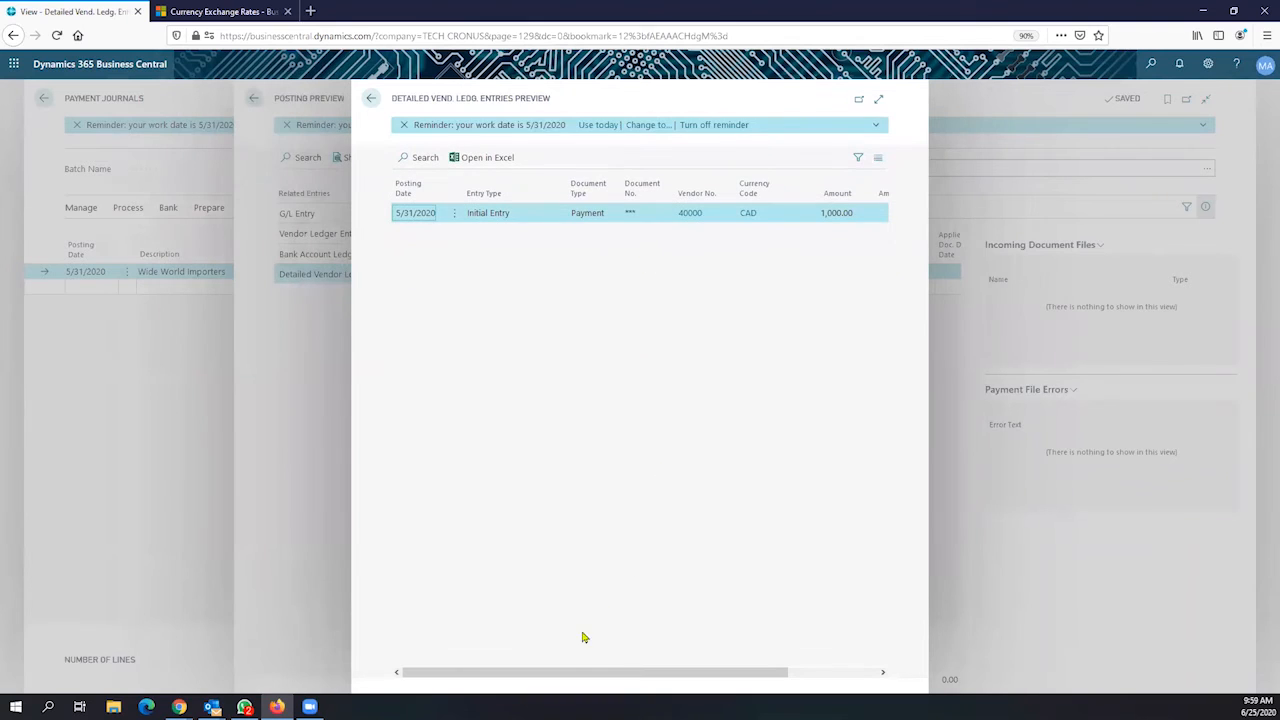
Confirm the detailed vendor entry shows 1,000.00 CAD as $665.60, then return to the preview summary
left_click_drag(580, 671, 803, 680)
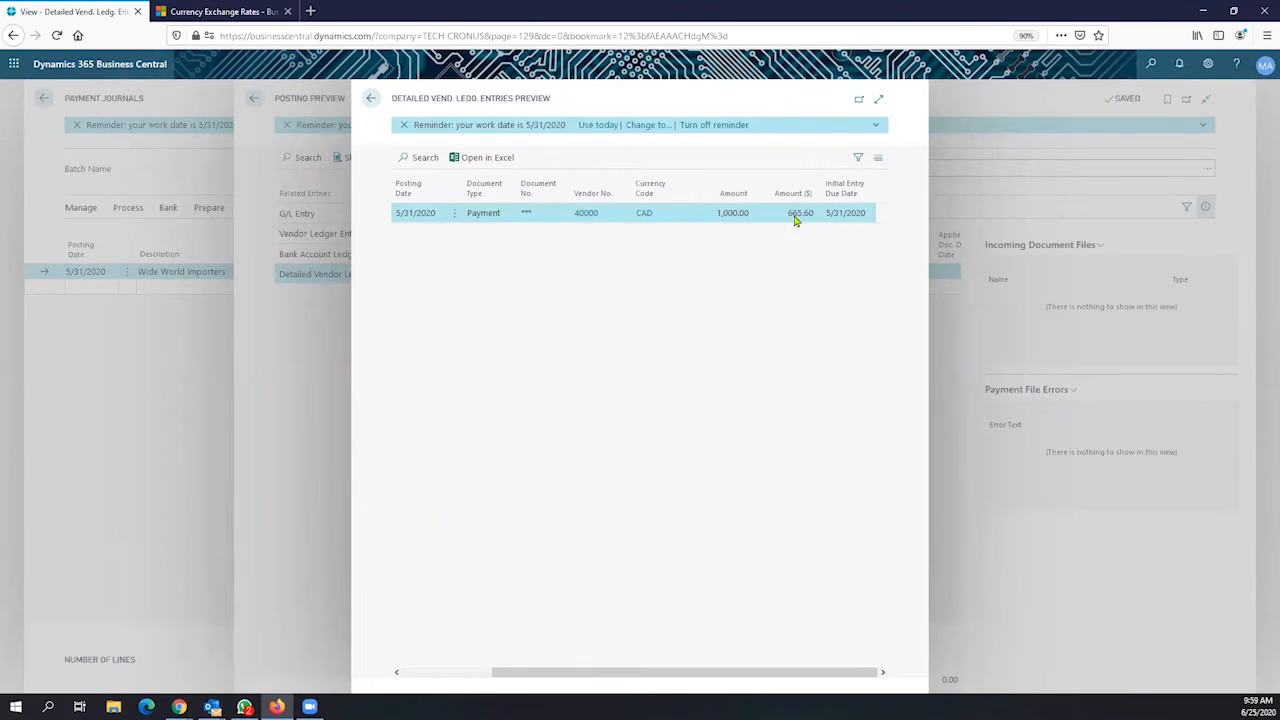
left_click(796, 217)
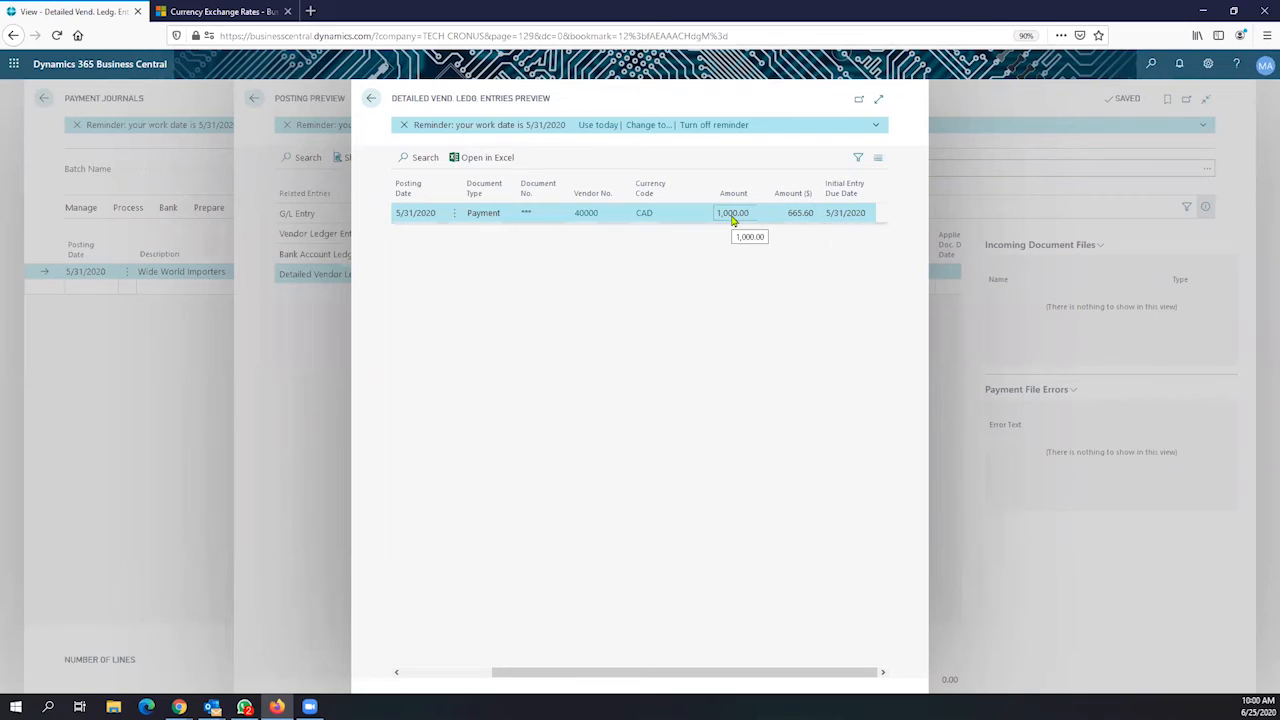
left_click(799, 221)
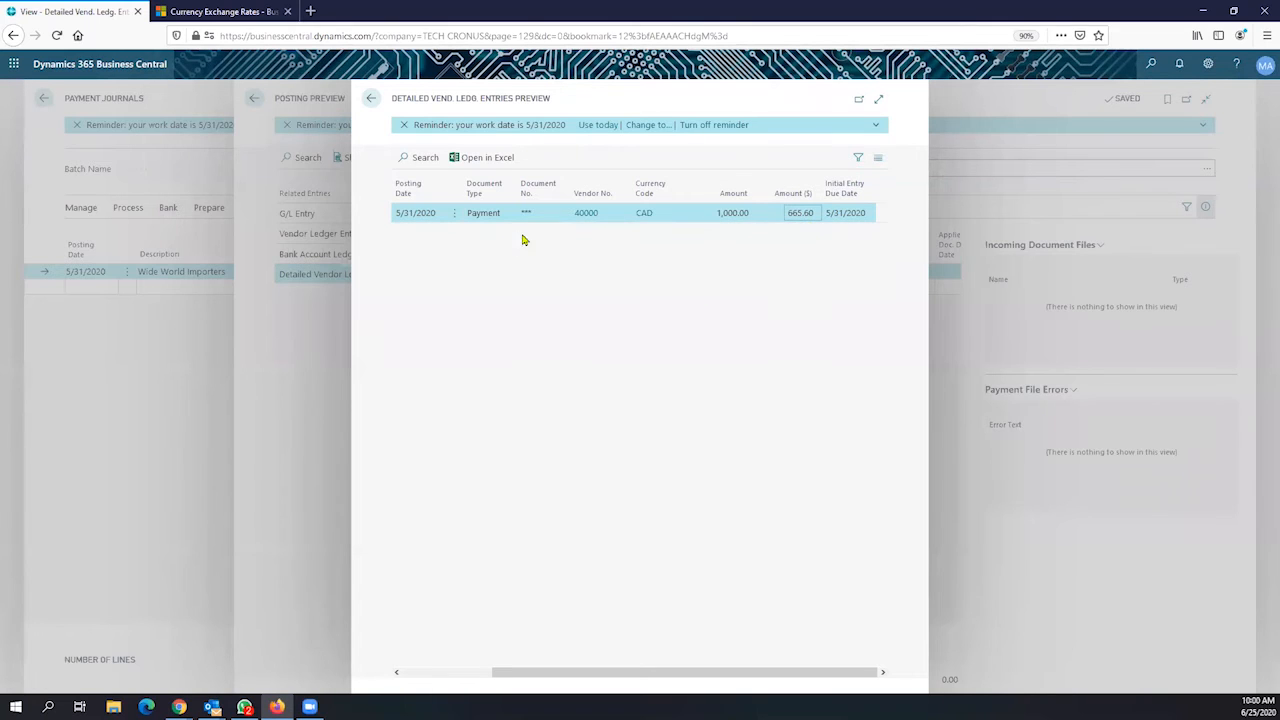
left_click(371, 98)
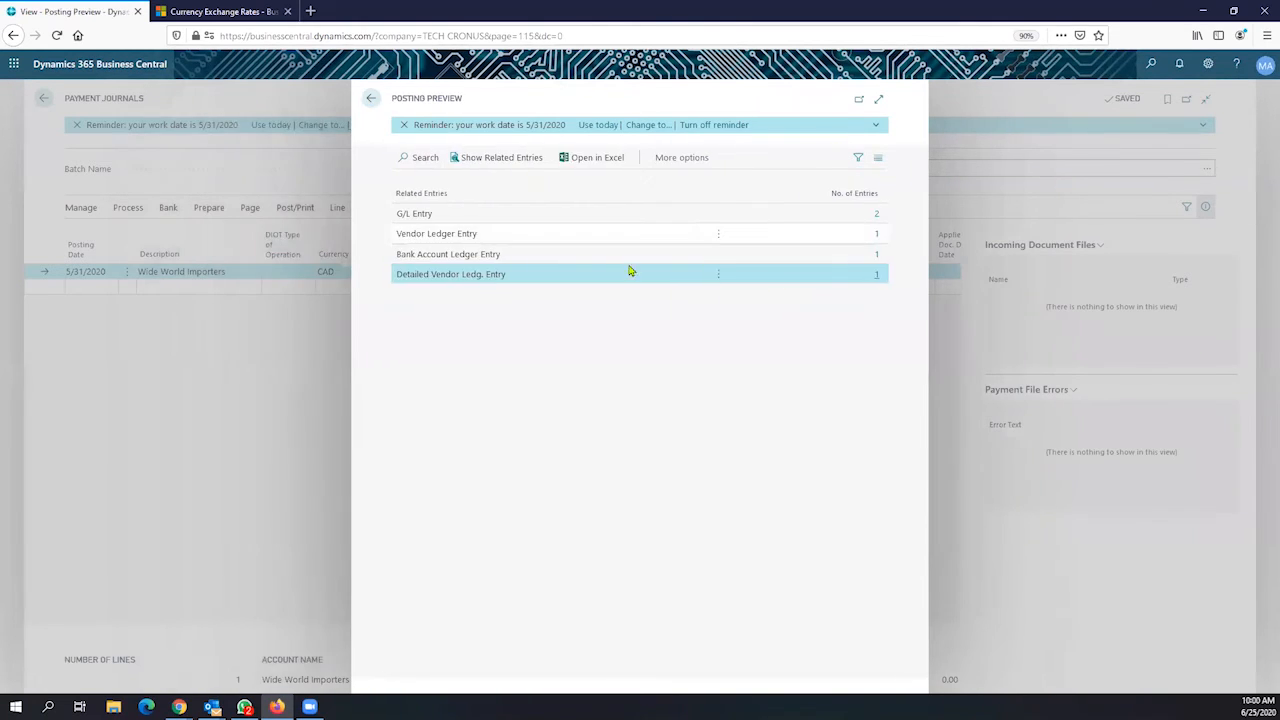
left_click(877, 215)
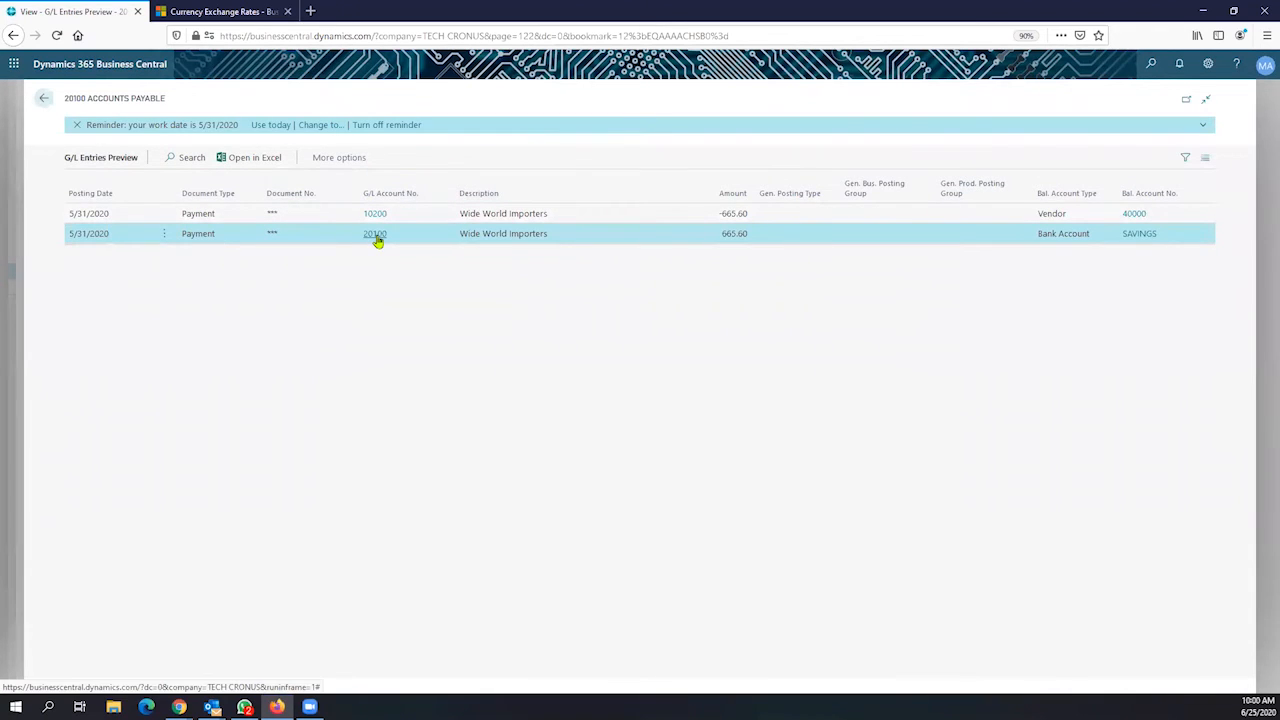
mouse_move(374, 237)
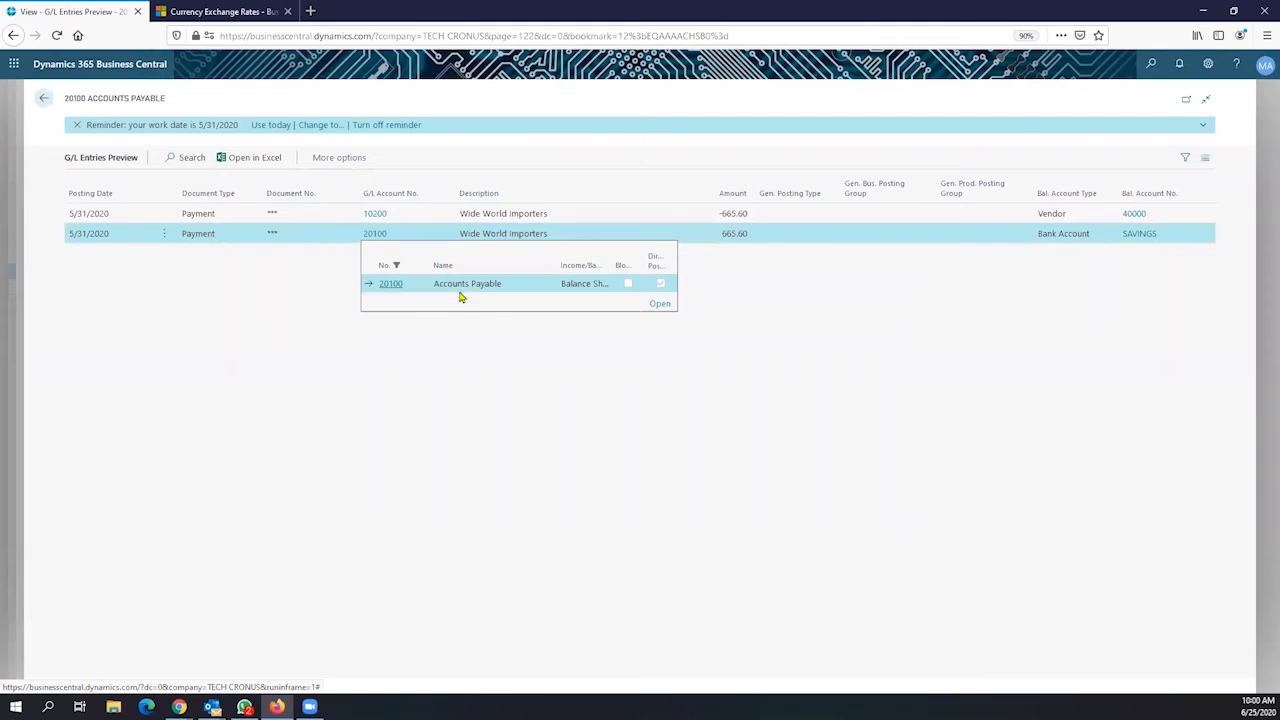
left_click(375, 214)
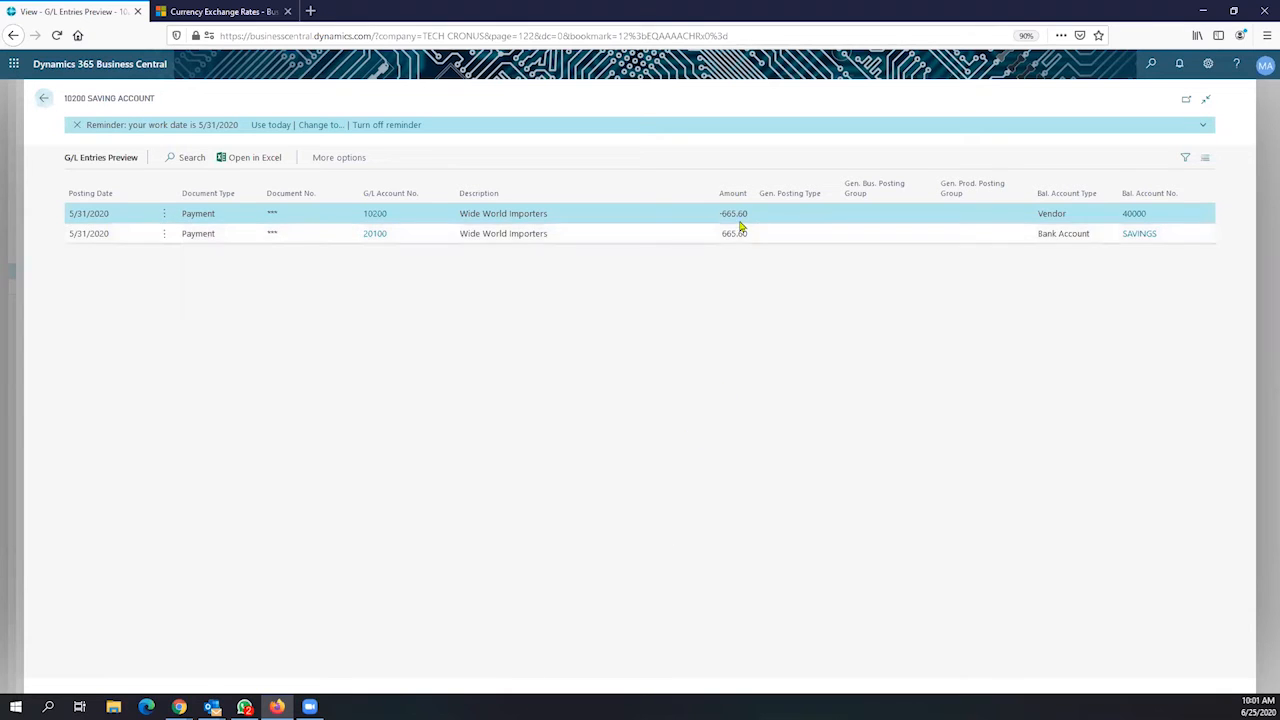
left_click(41, 98)
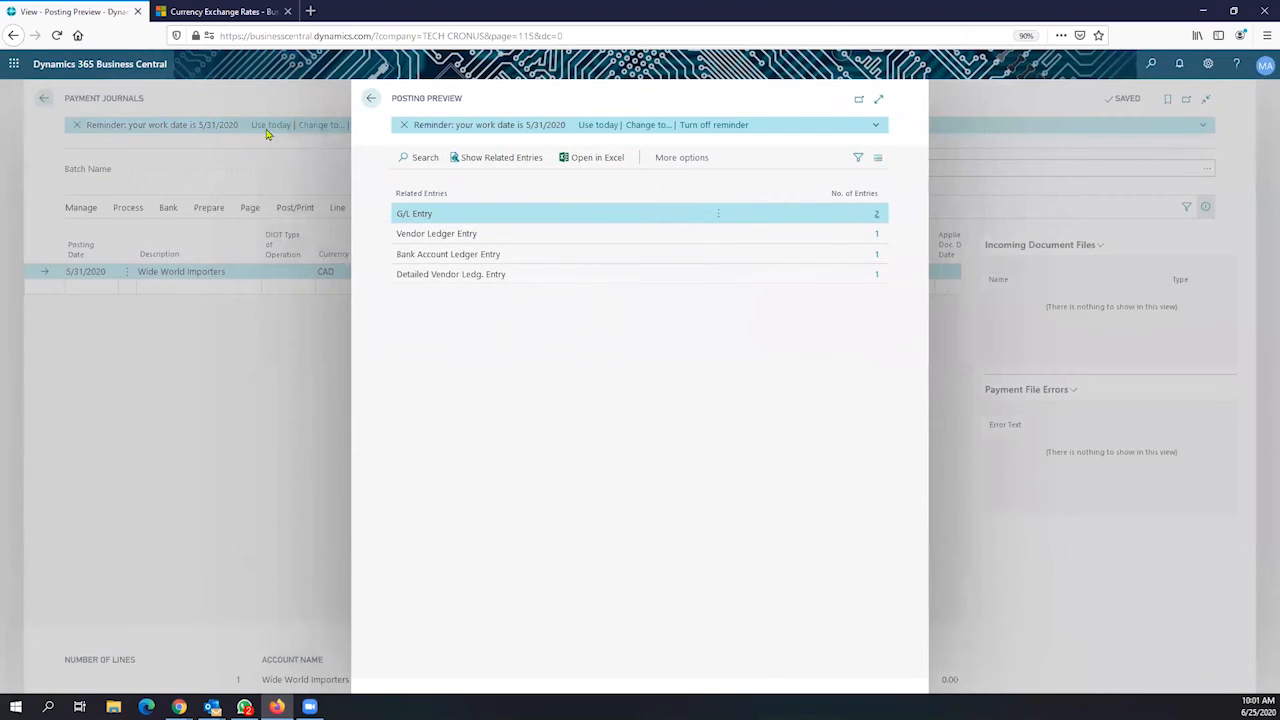
Close the Posting Preview and review the payment line's 1,000.00 CAD amount
left_click(370, 98)
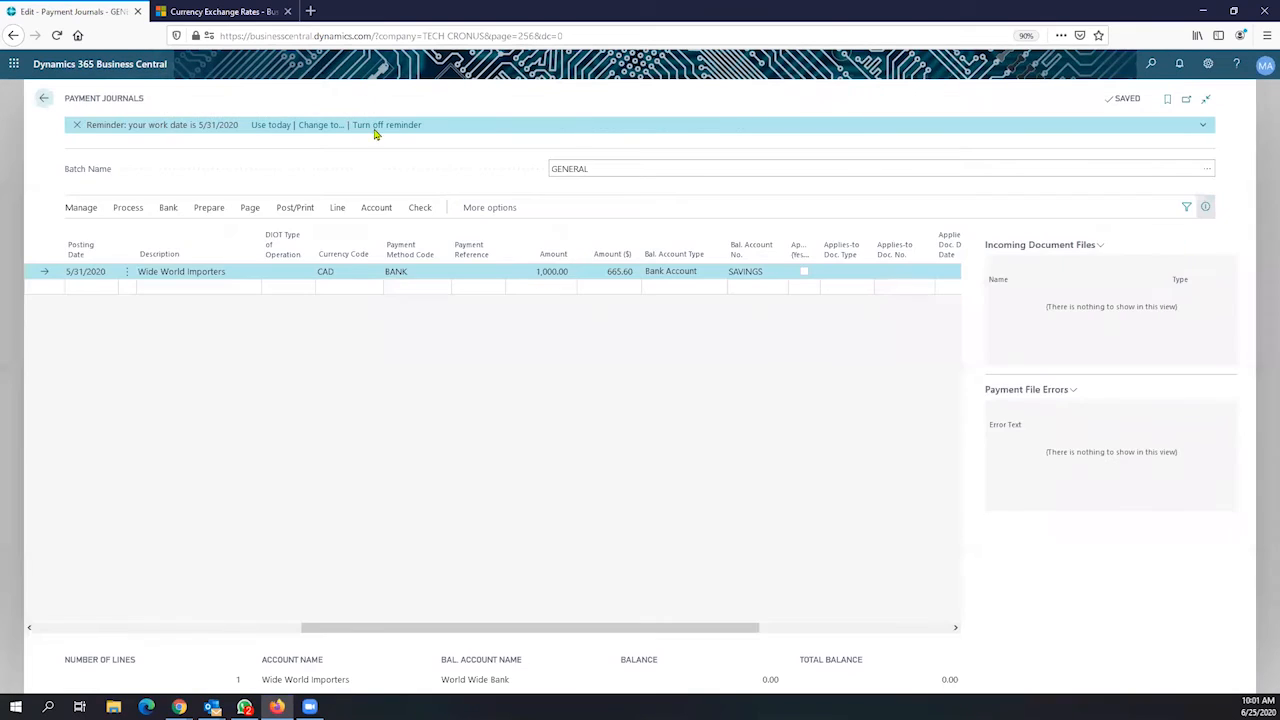
left_click(605, 276)
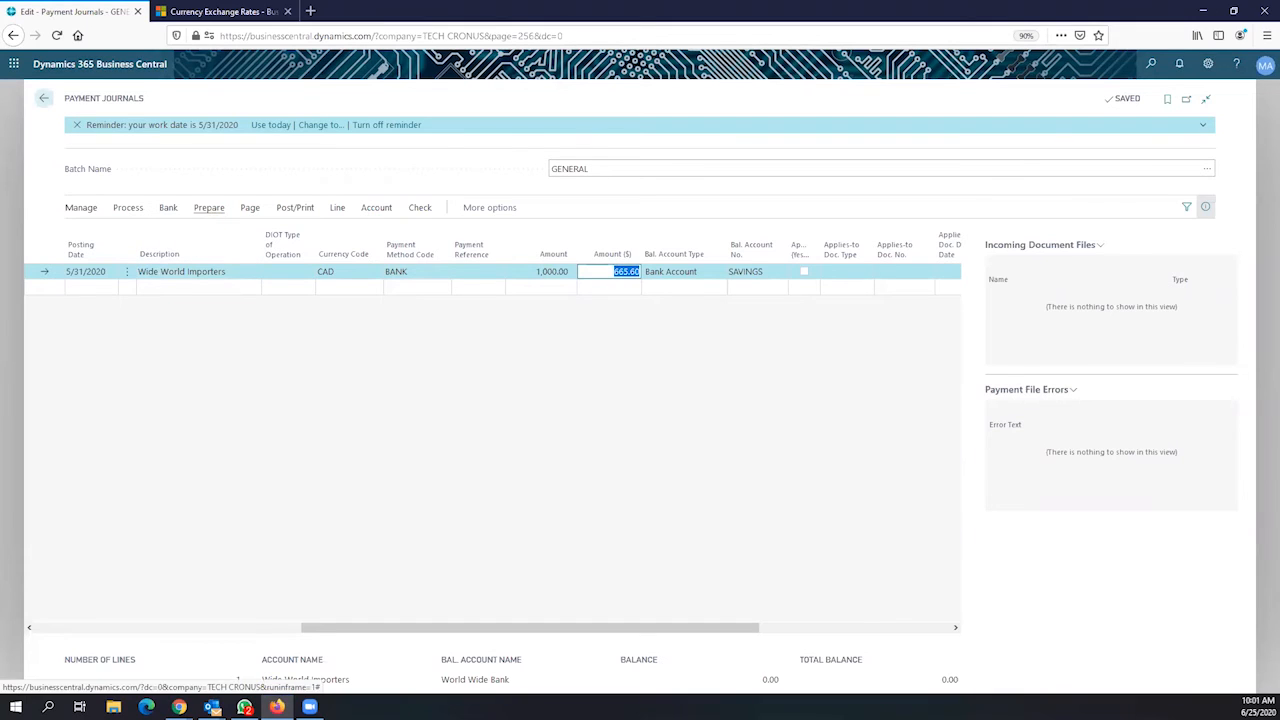
left_click(179, 707)
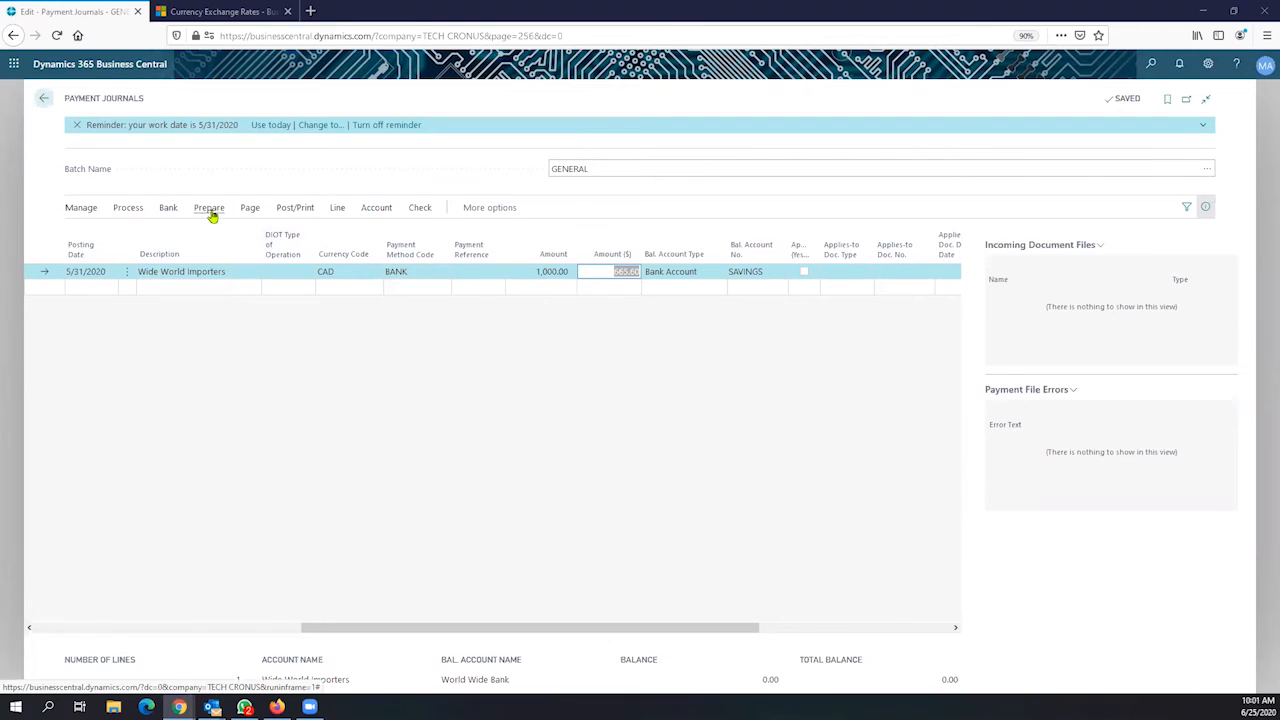
left_click(135, 209)
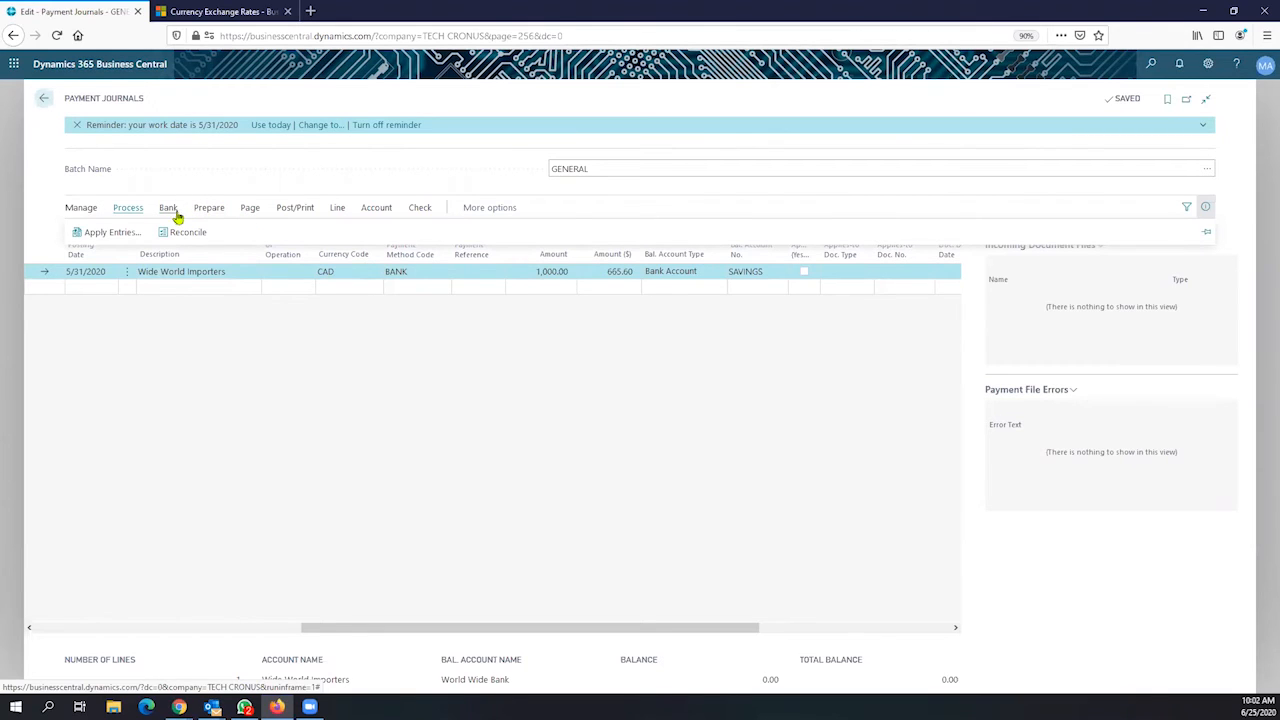
left_click(624, 278)
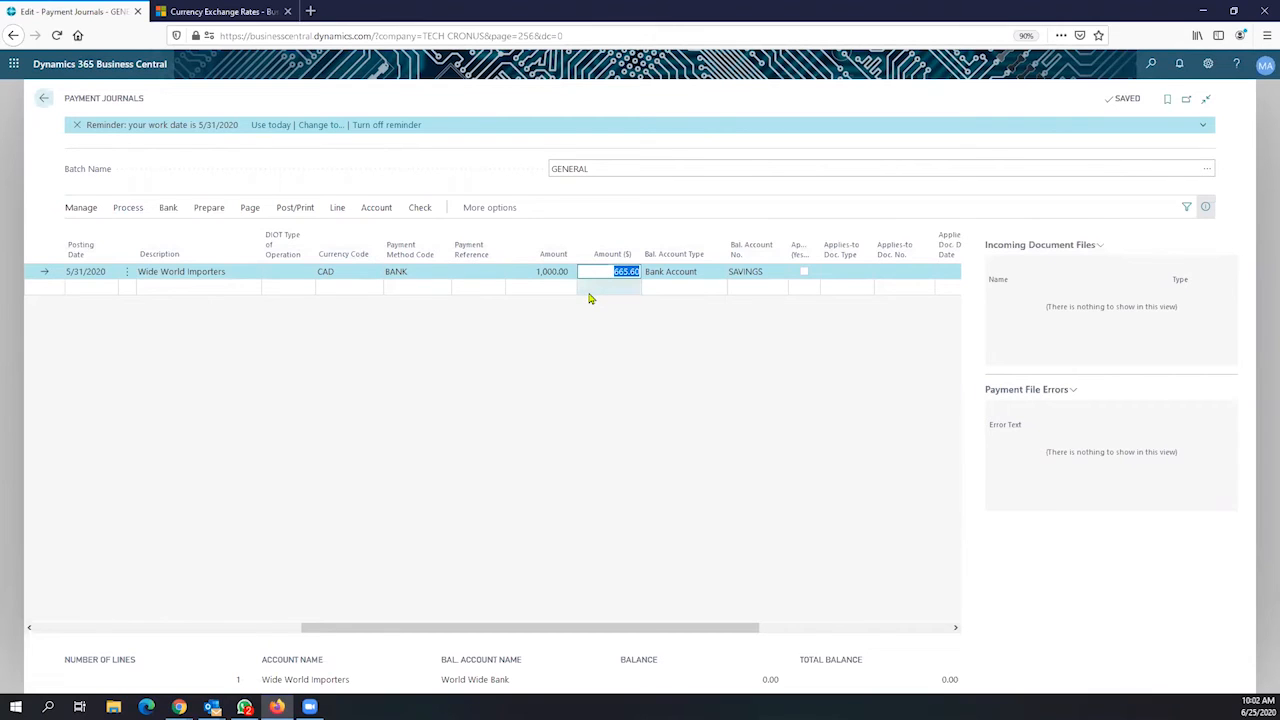
left_click(553, 274)
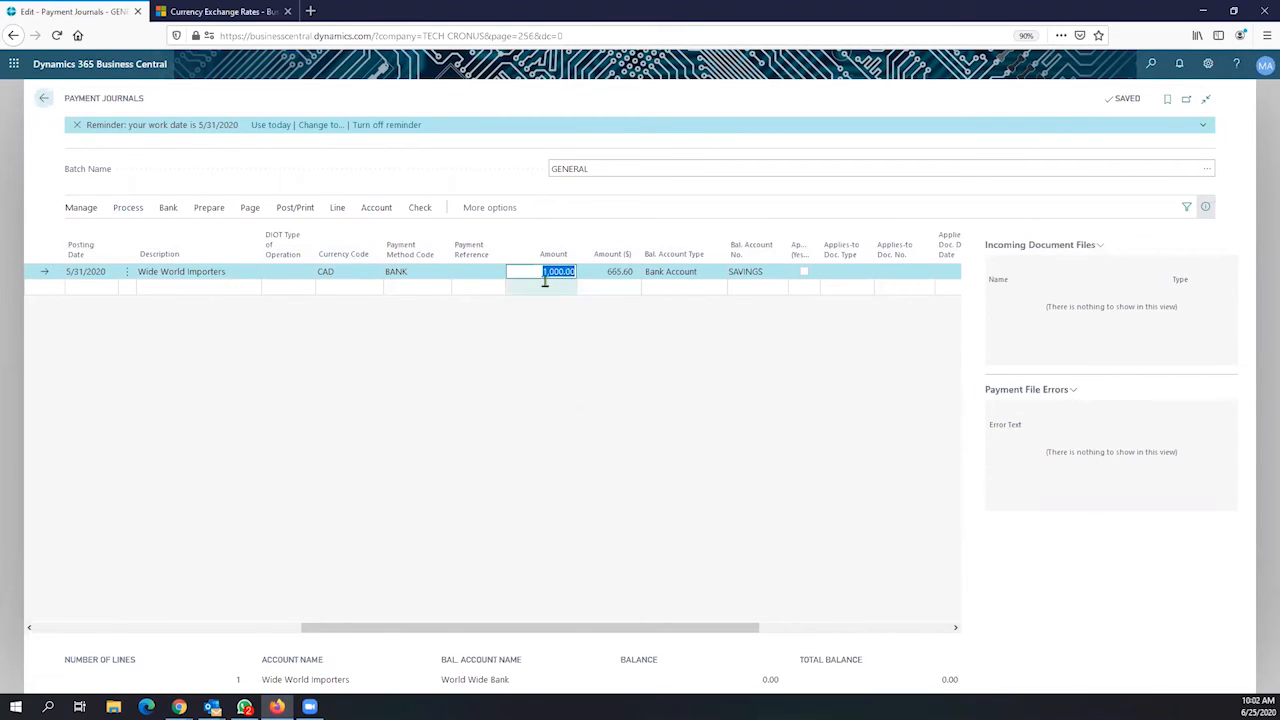
Change the line's Amount ($) from 665.60 to 665.62
left_click(607, 273)
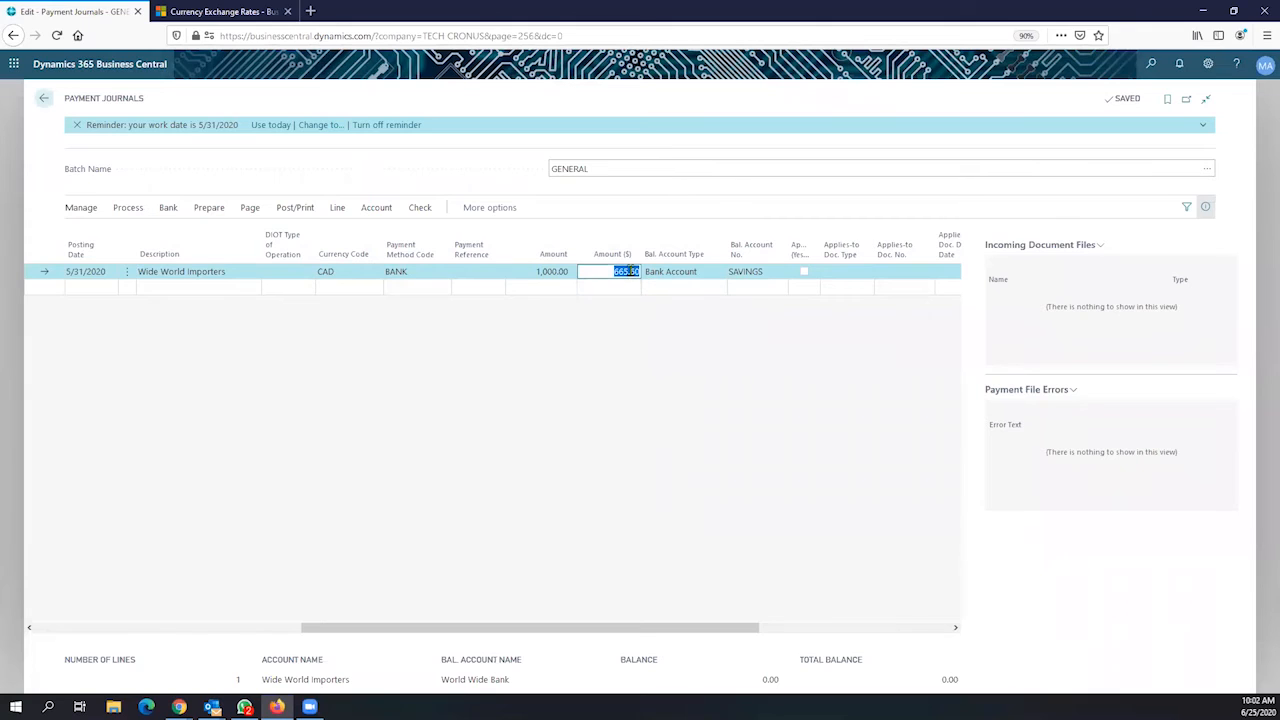
left_click(639, 276)
key("BackSpace")
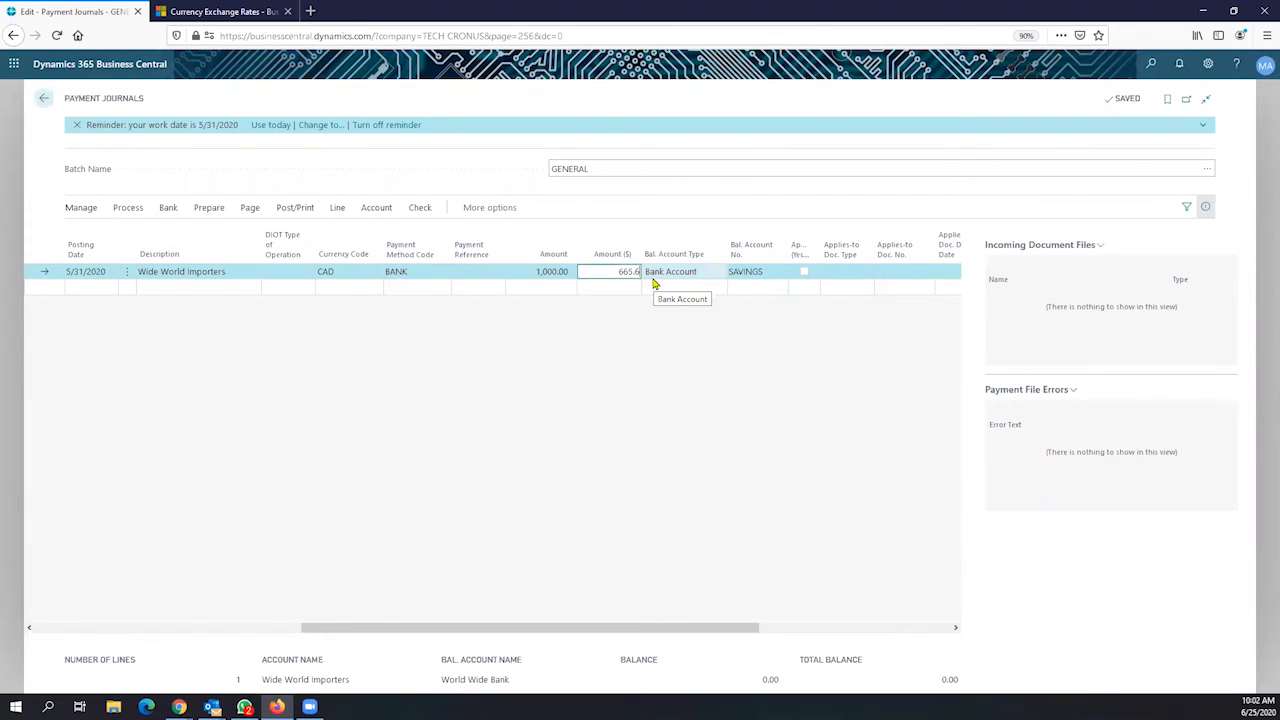
type("2")
key("Tab")
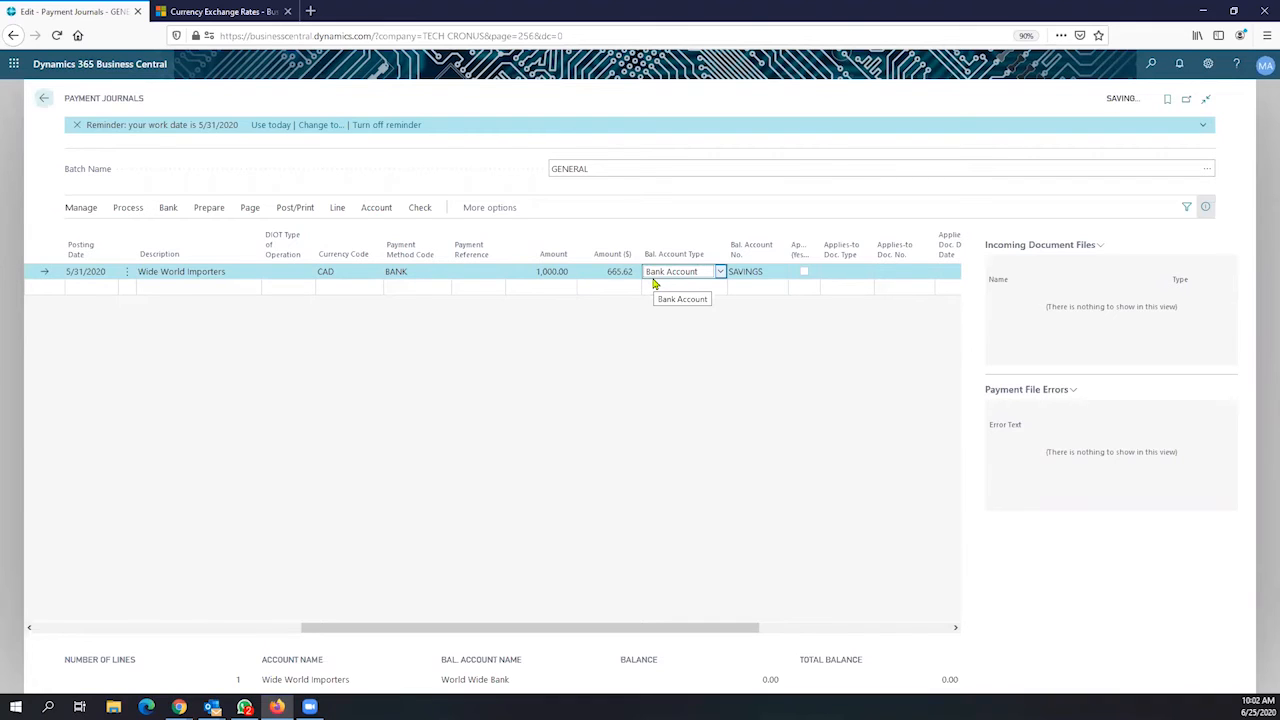
left_click(604, 270)
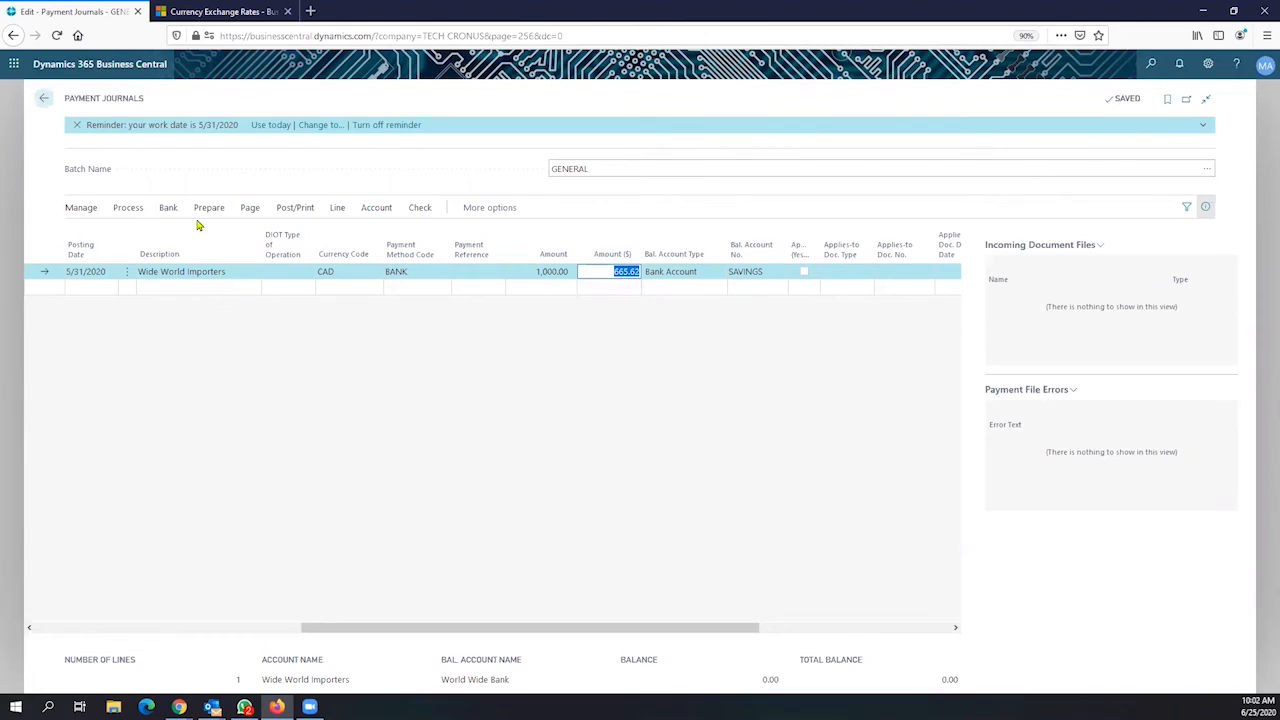
Post the Wide World Importers payment journal line and return to the home page
left_click(296, 212)
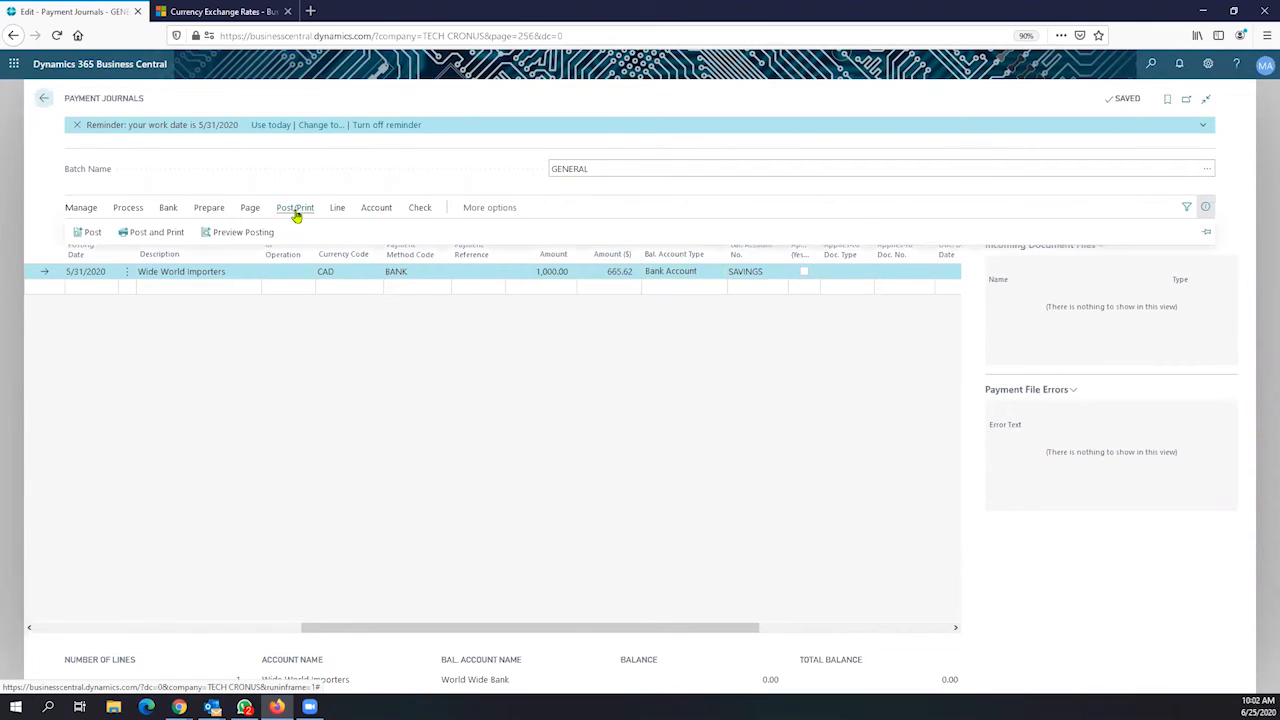
left_click(92, 236)
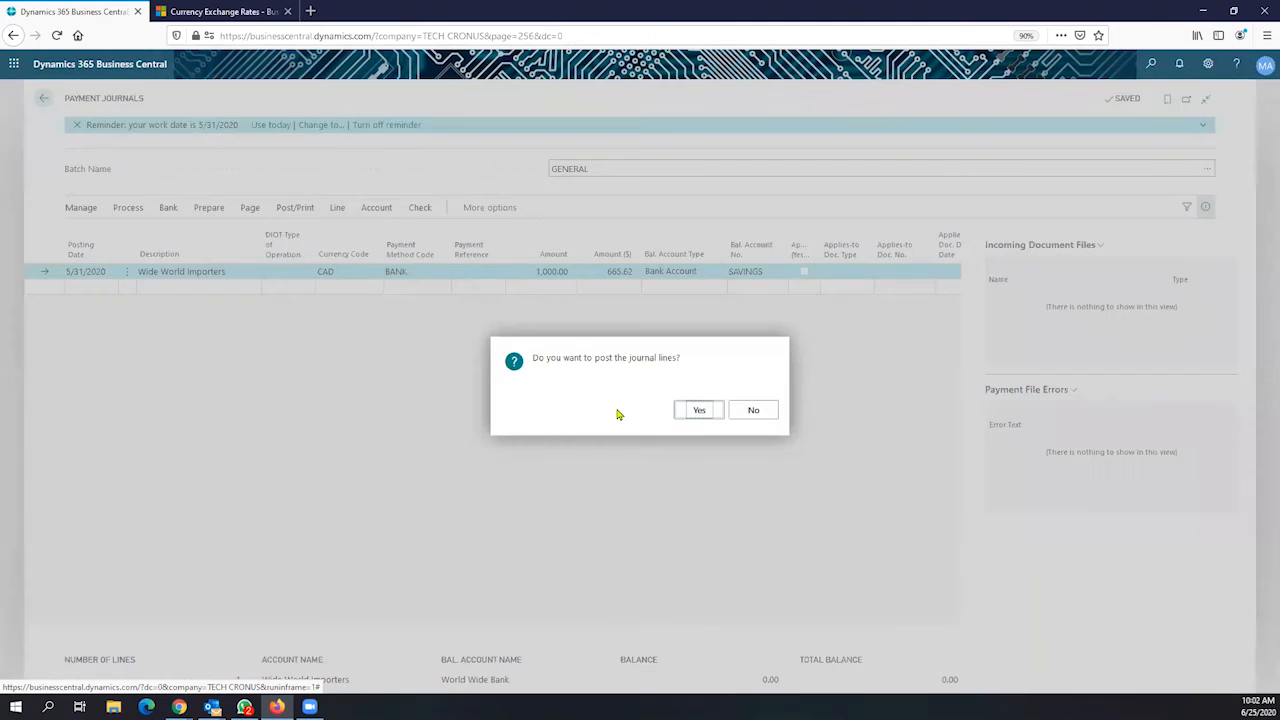
left_click(684, 411)
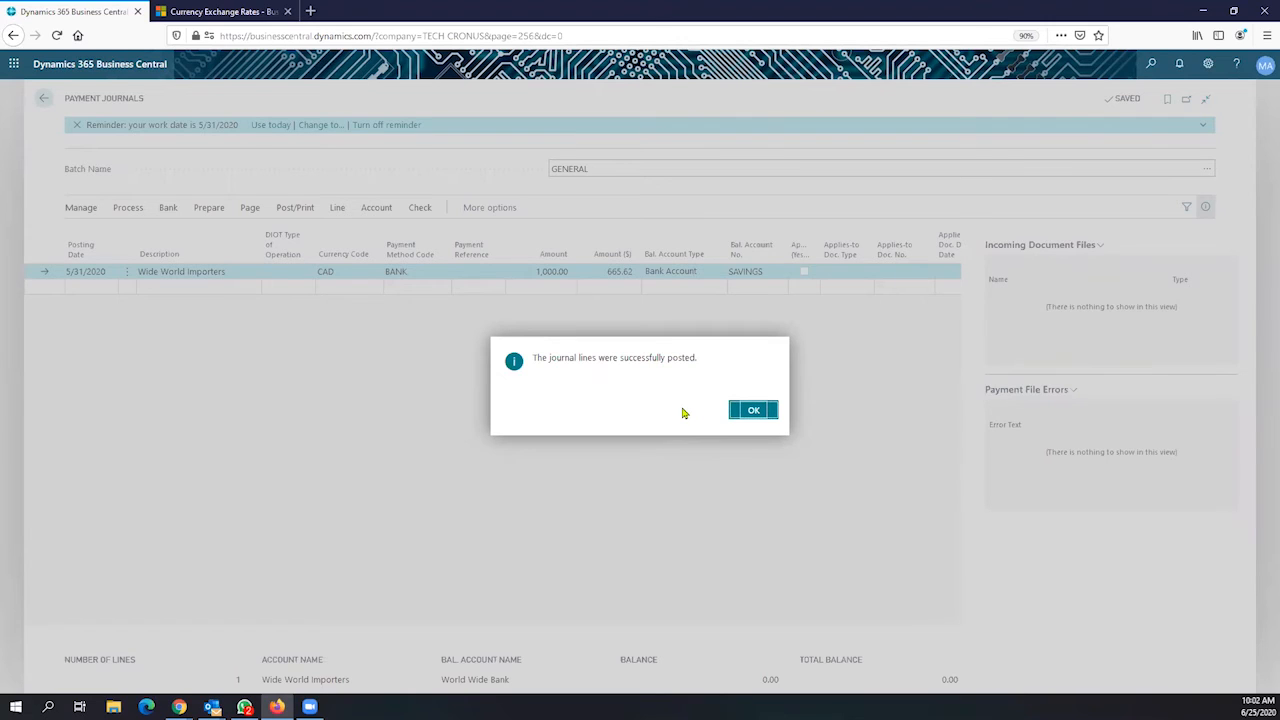
left_click(753, 413)
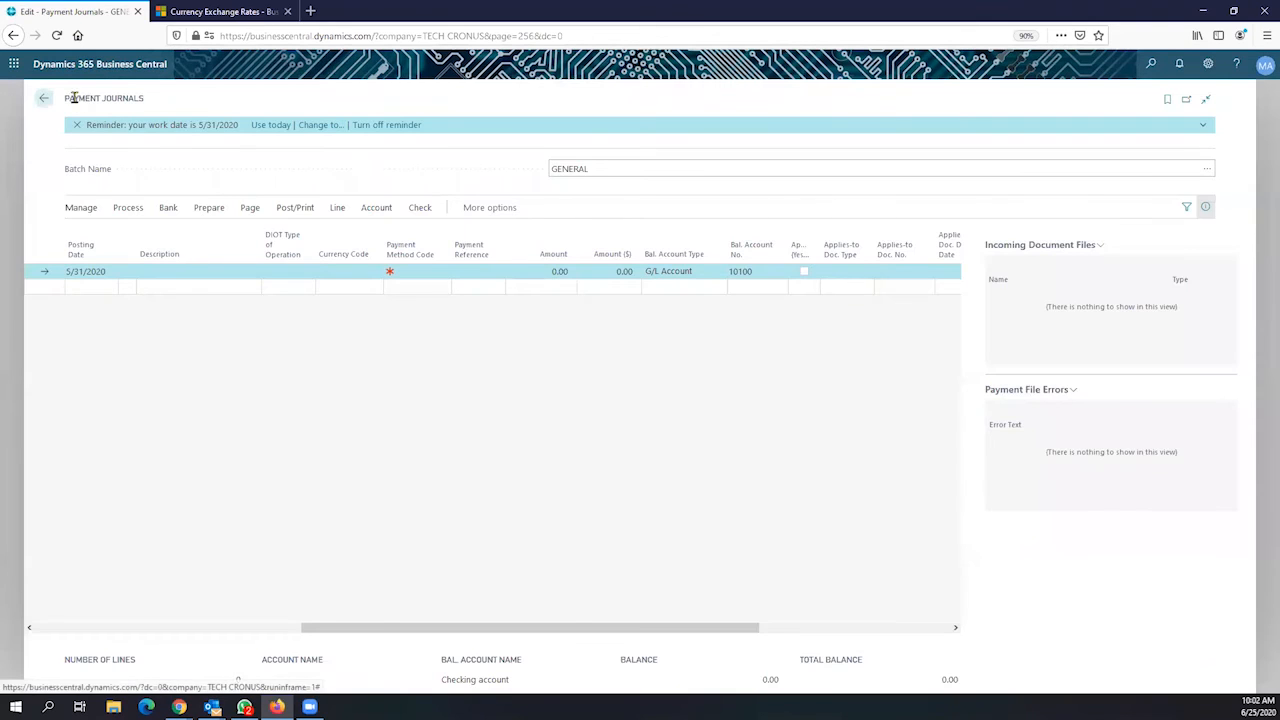
left_click(43, 98)
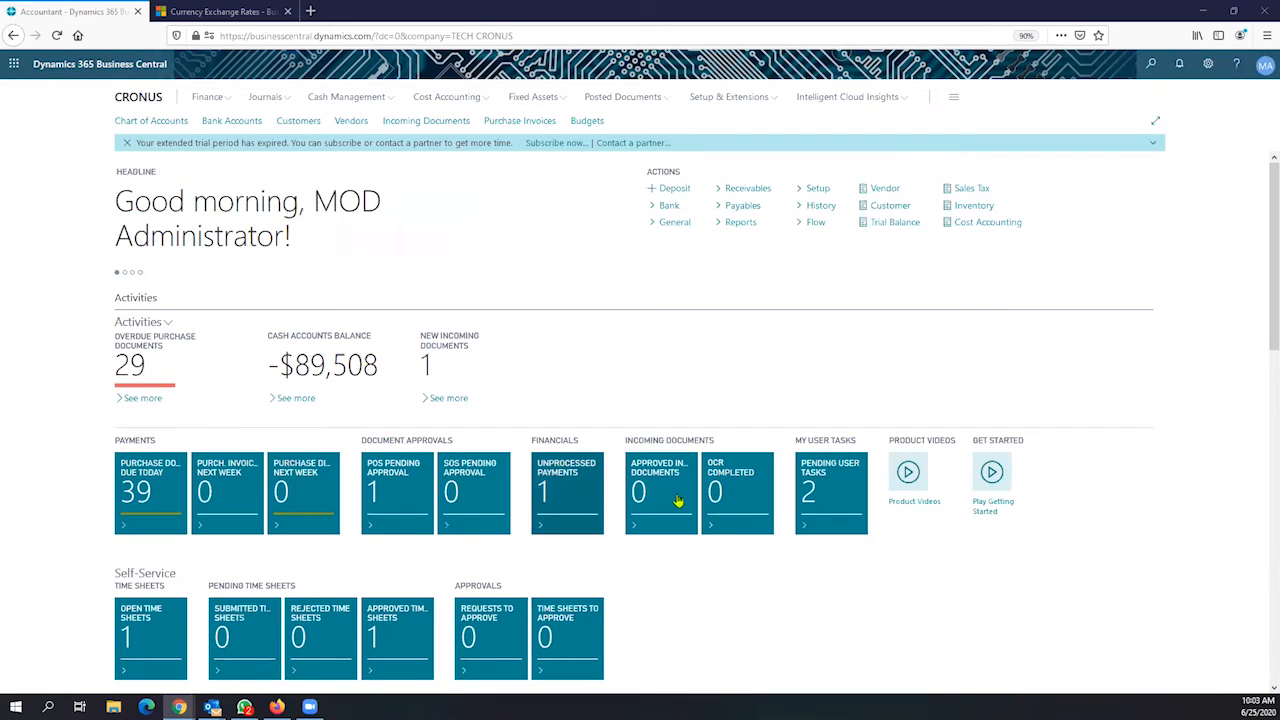
Search Tell Me for 'currency' and open the Currencies list
left_click(1151, 63)
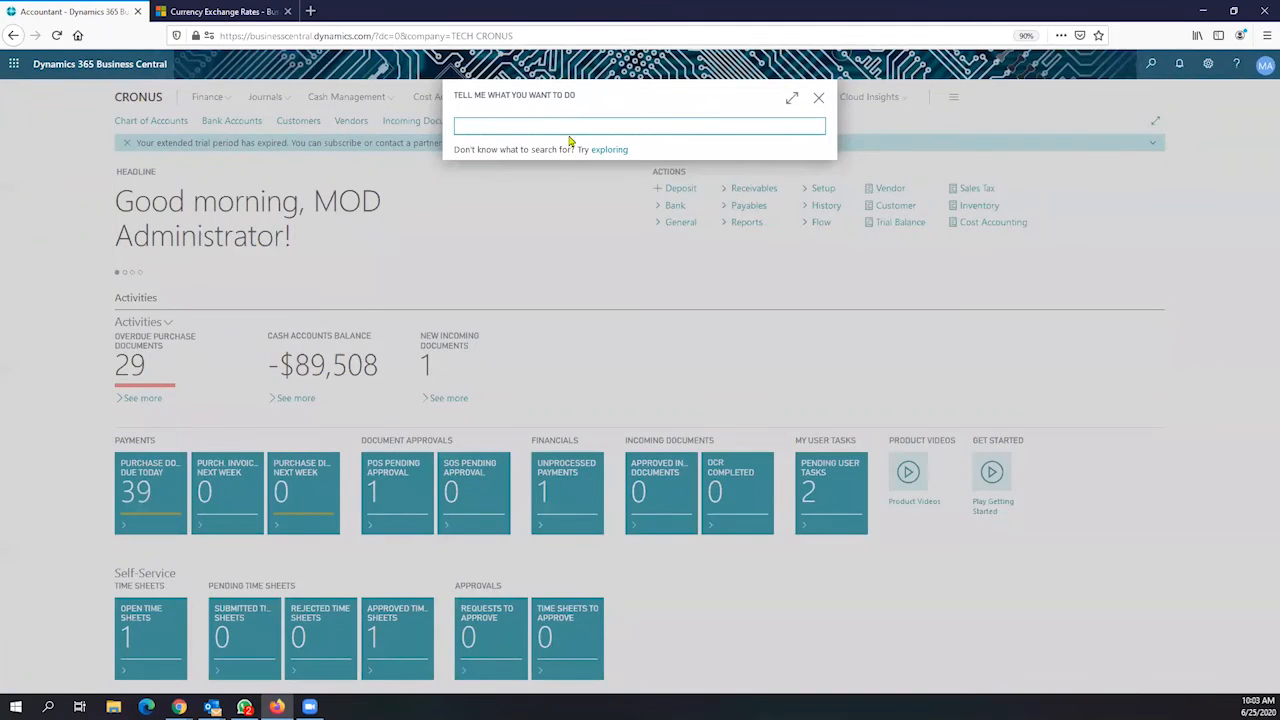
left_click(546, 211)
left_click(818, 100)
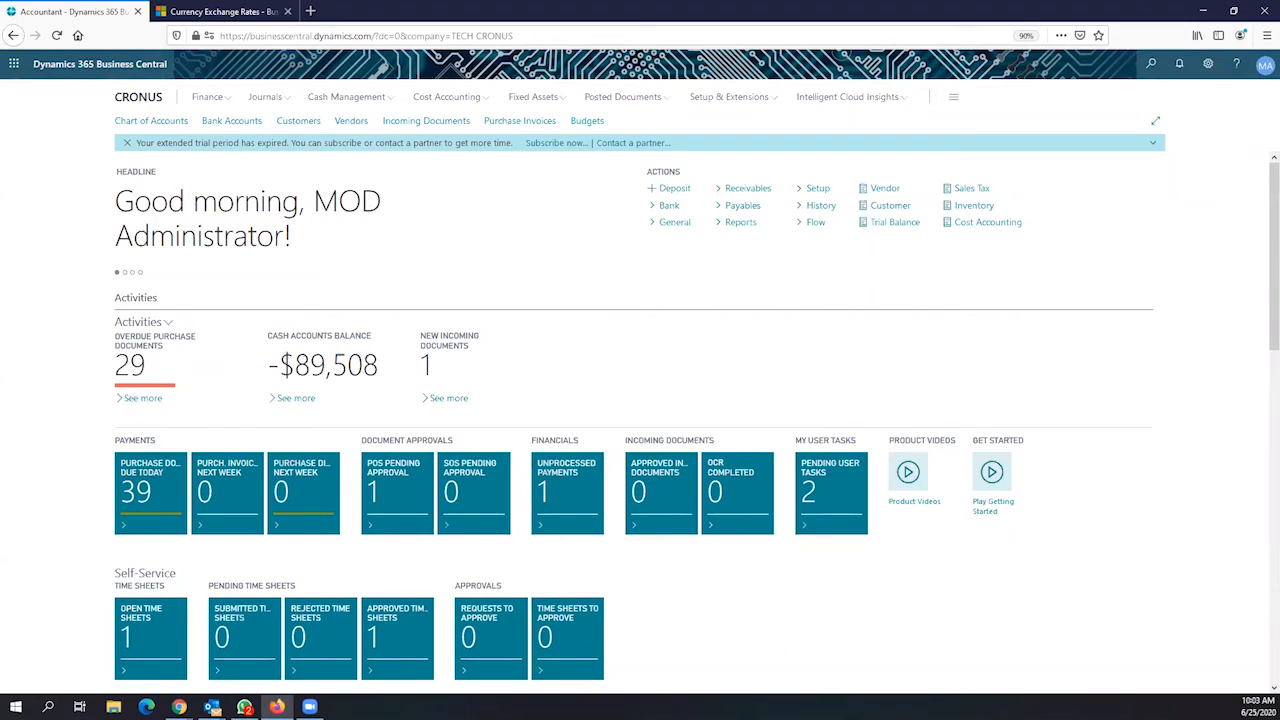
left_click(1149, 66)
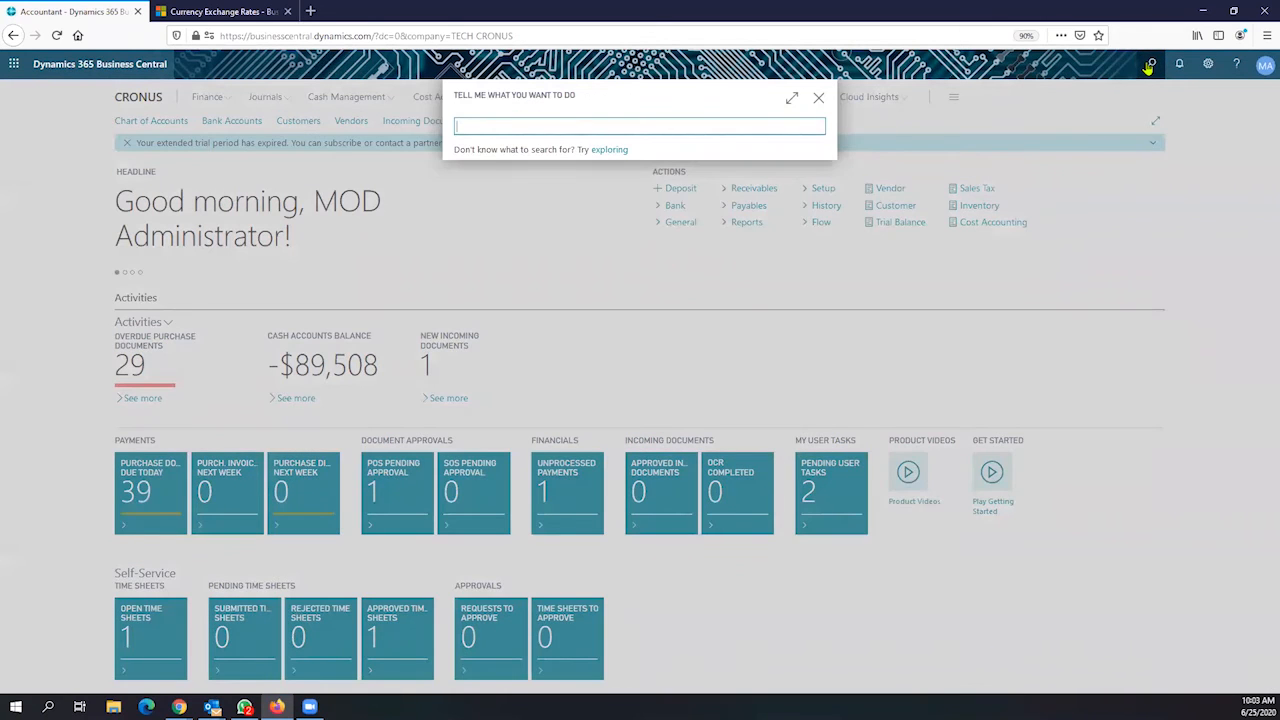
type("currency")
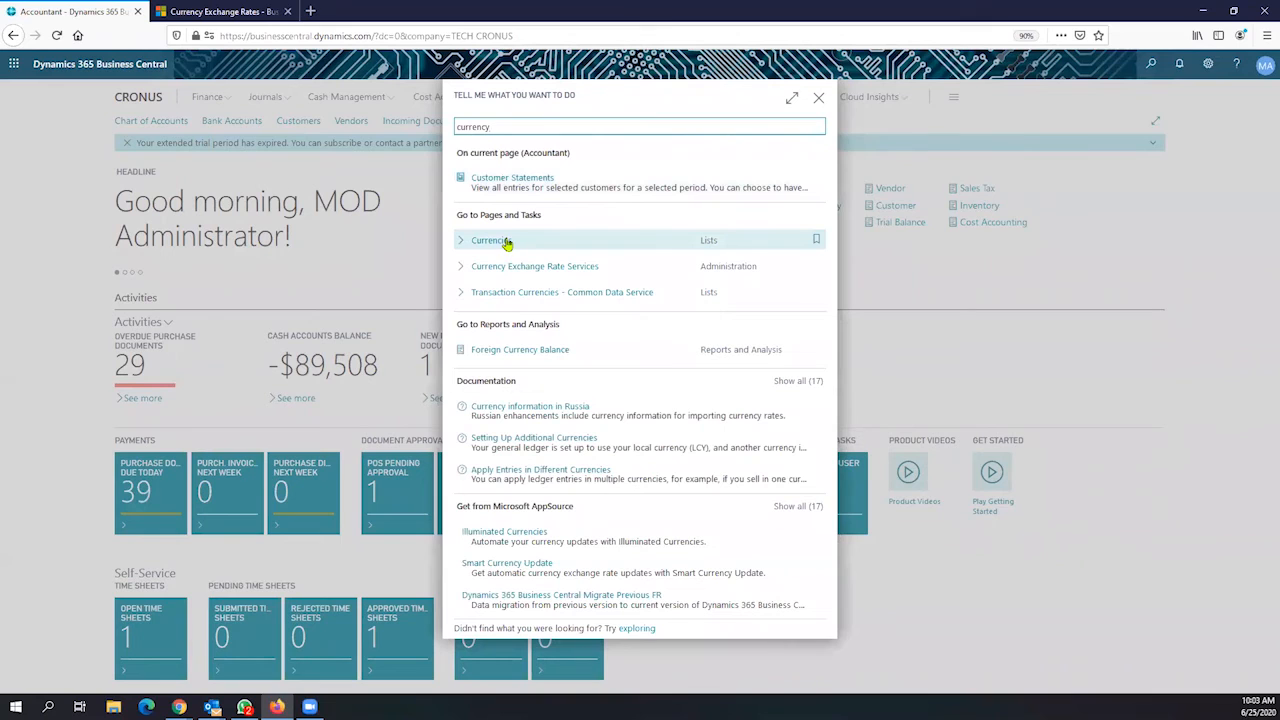
left_click(490, 240)
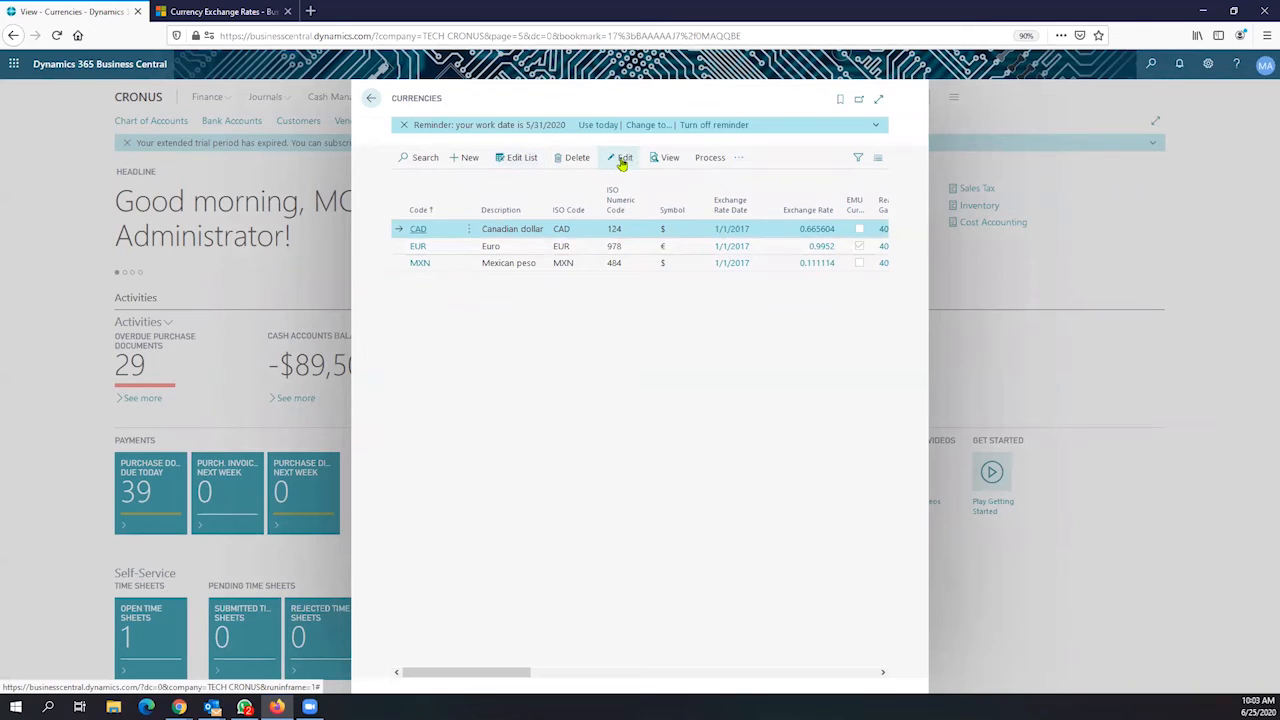
Run Update Exchange Rates via an 'update exch' search, then open Adjust Exchange Rates
left_click(704, 162)
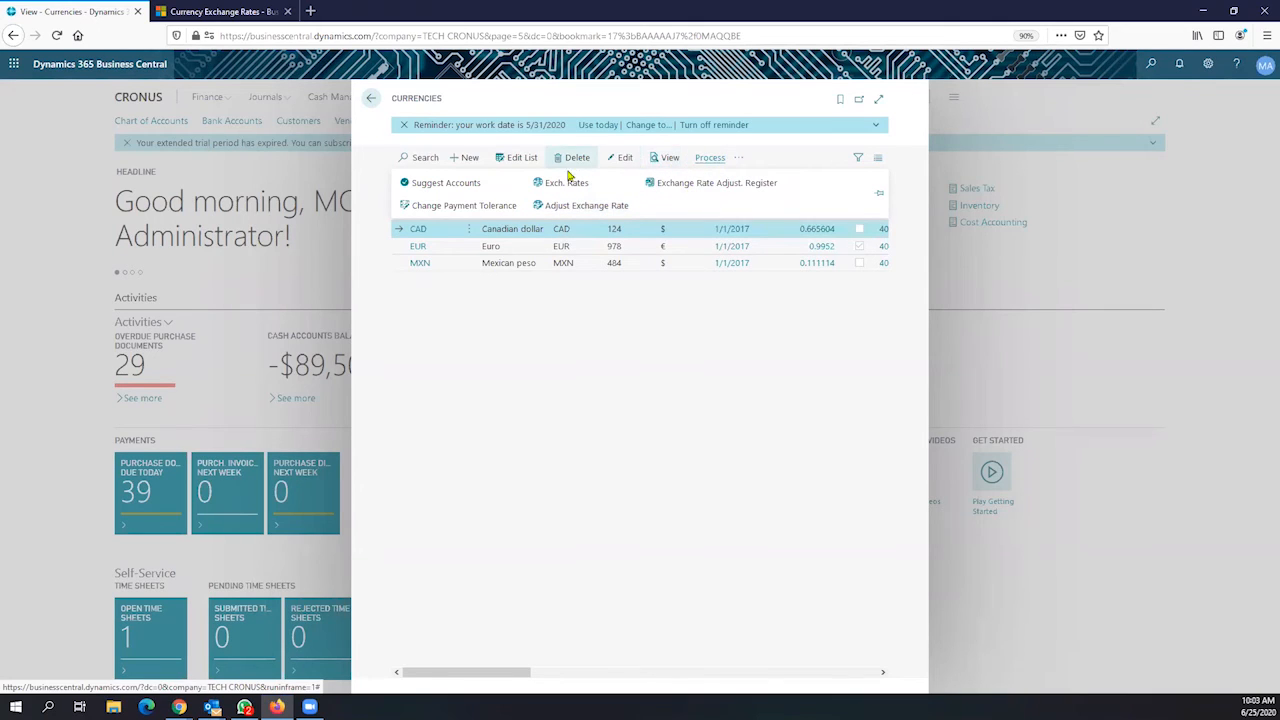
left_click(1151, 64)
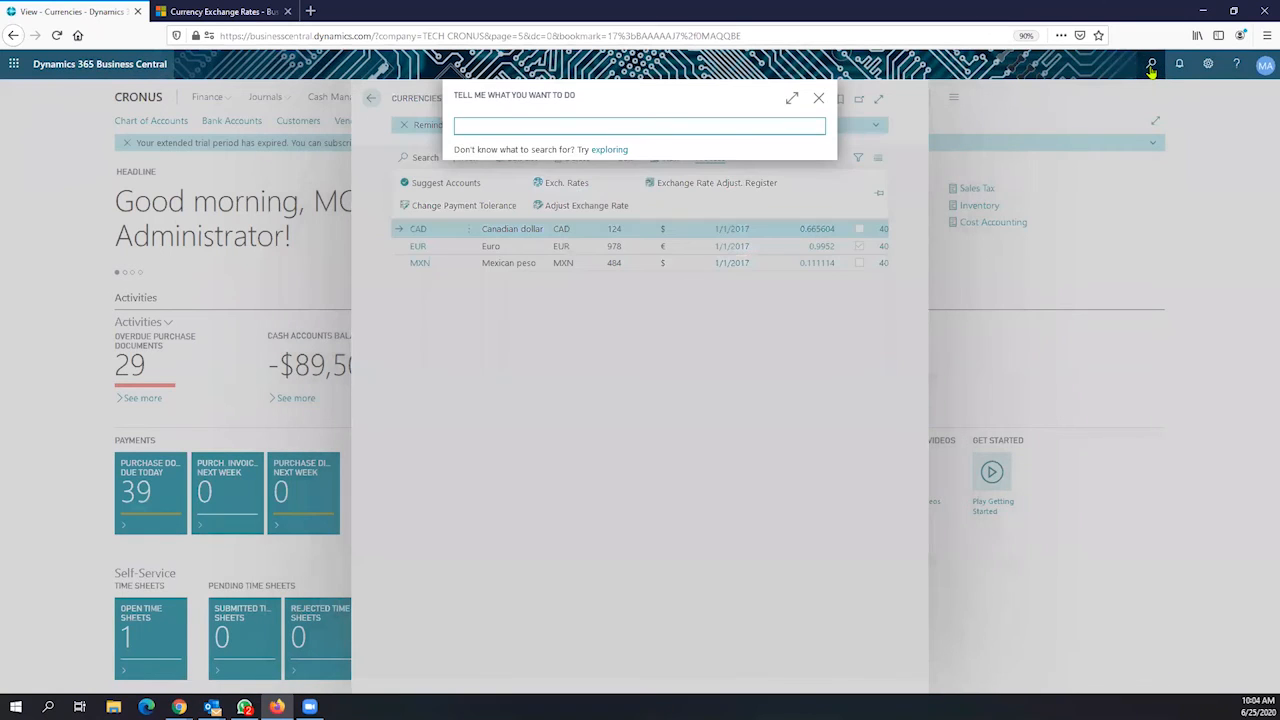
type("update e")
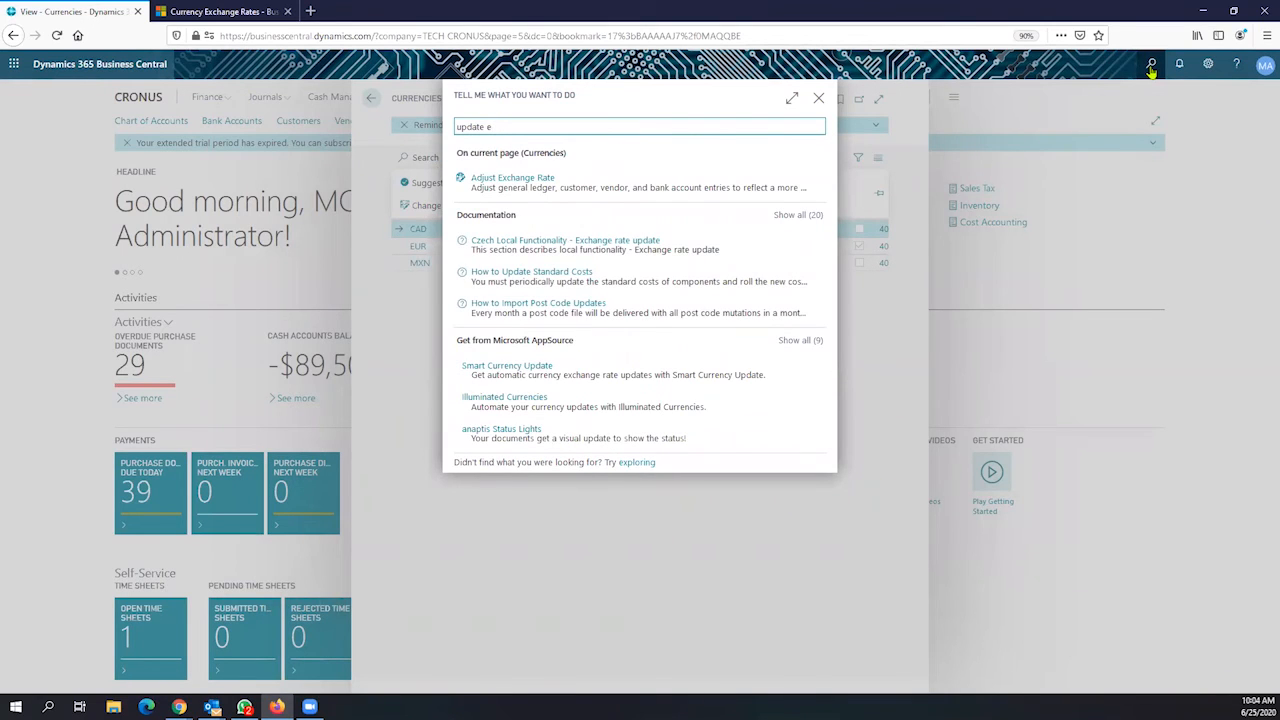
type("x")
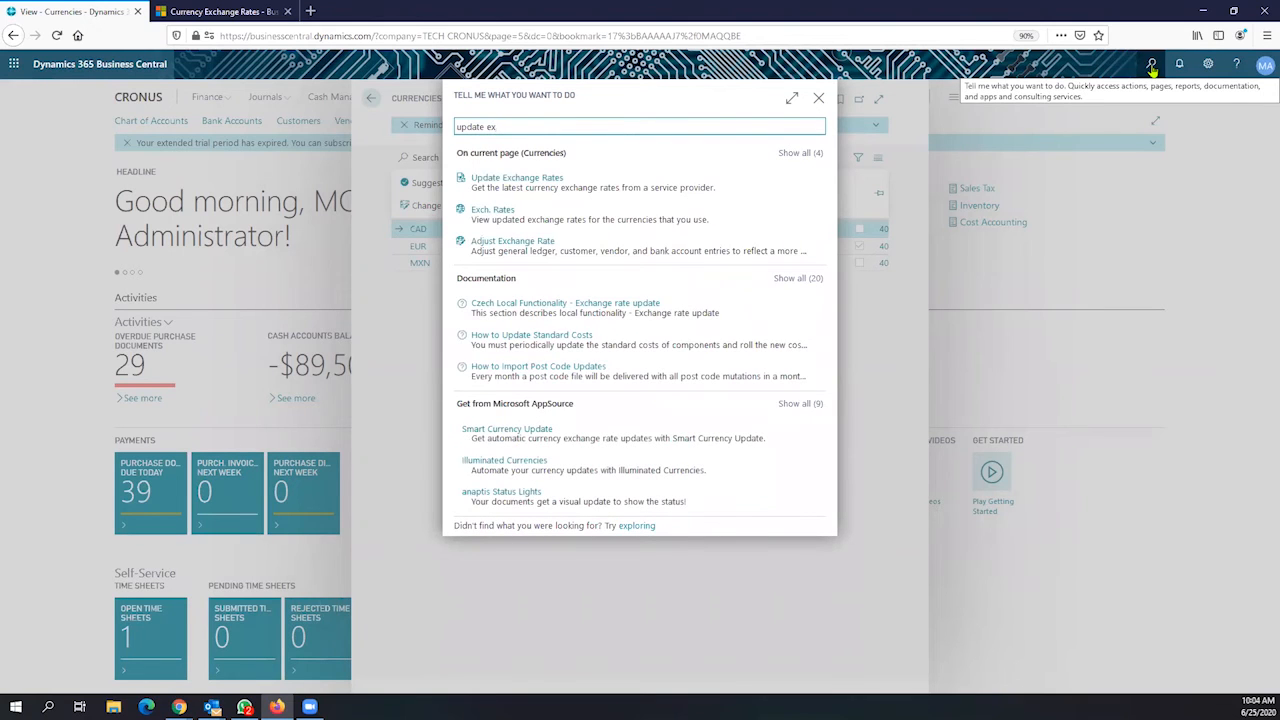
type("ch")
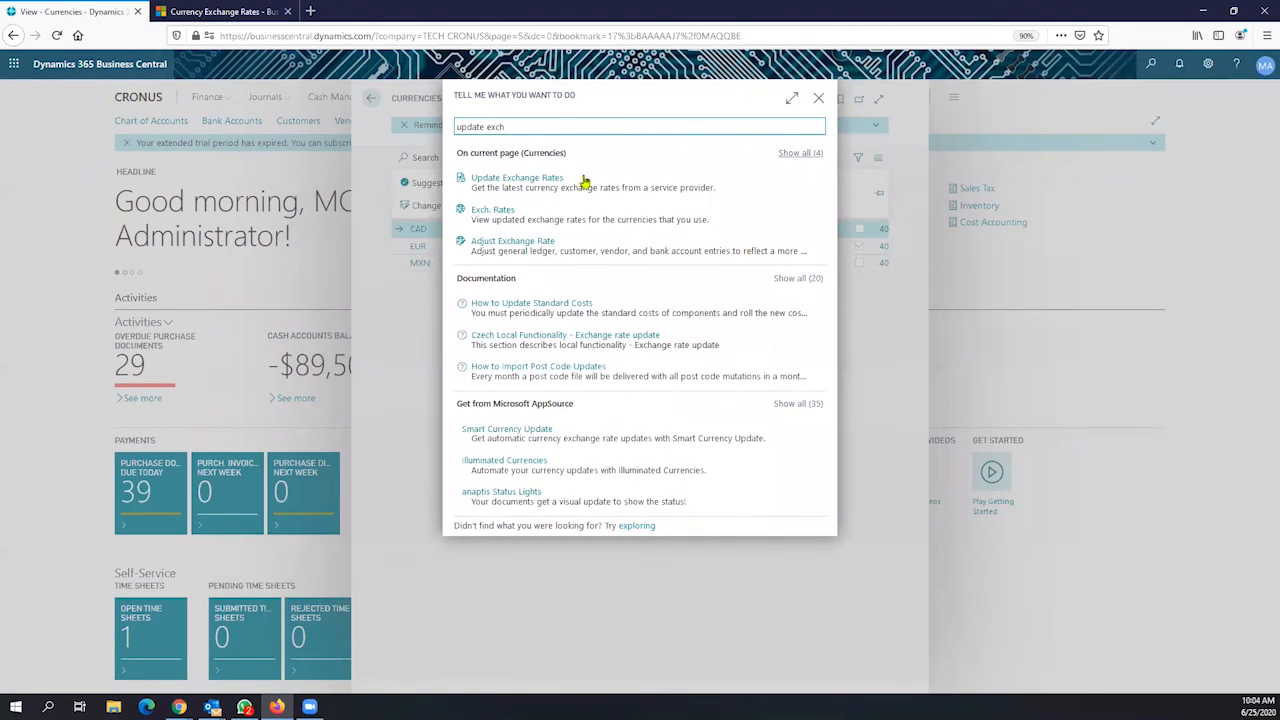
left_click(540, 183)
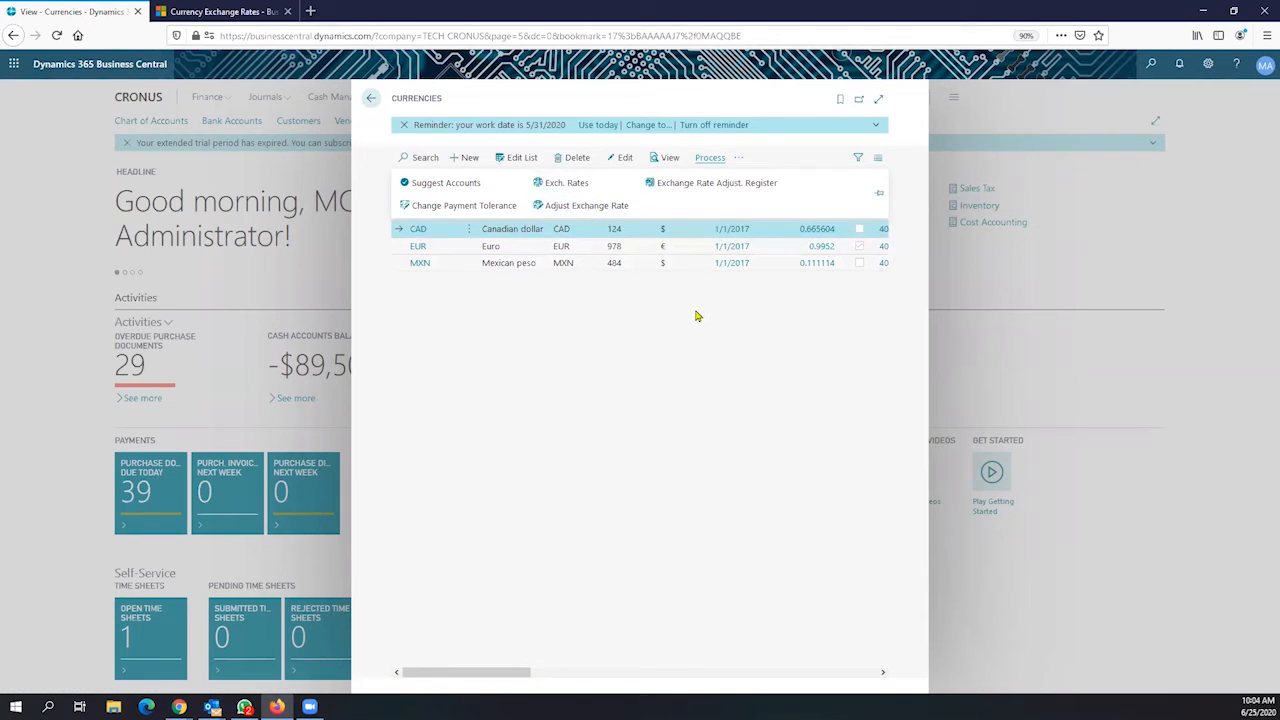
left_click(590, 206)
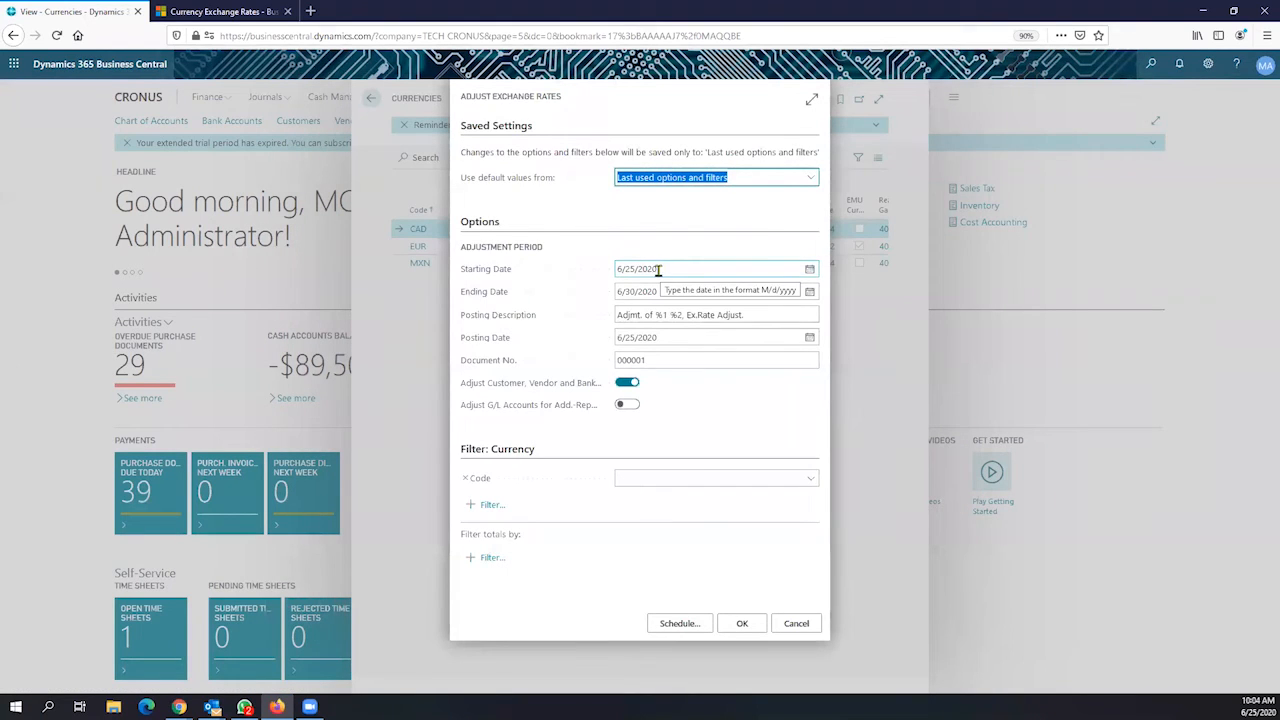
Check the 6/25/2020 starting date and cancel the Adjust Exchange Rates dialog
left_click(659, 268)
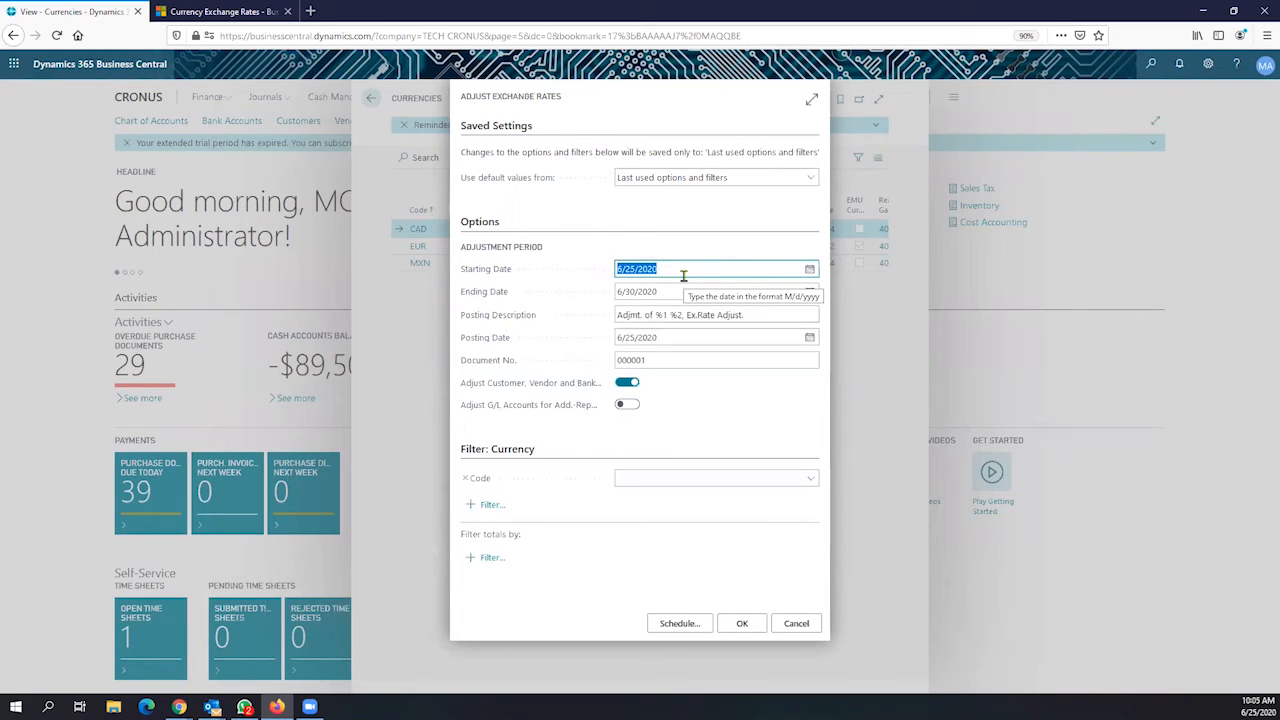
left_click(793, 625)
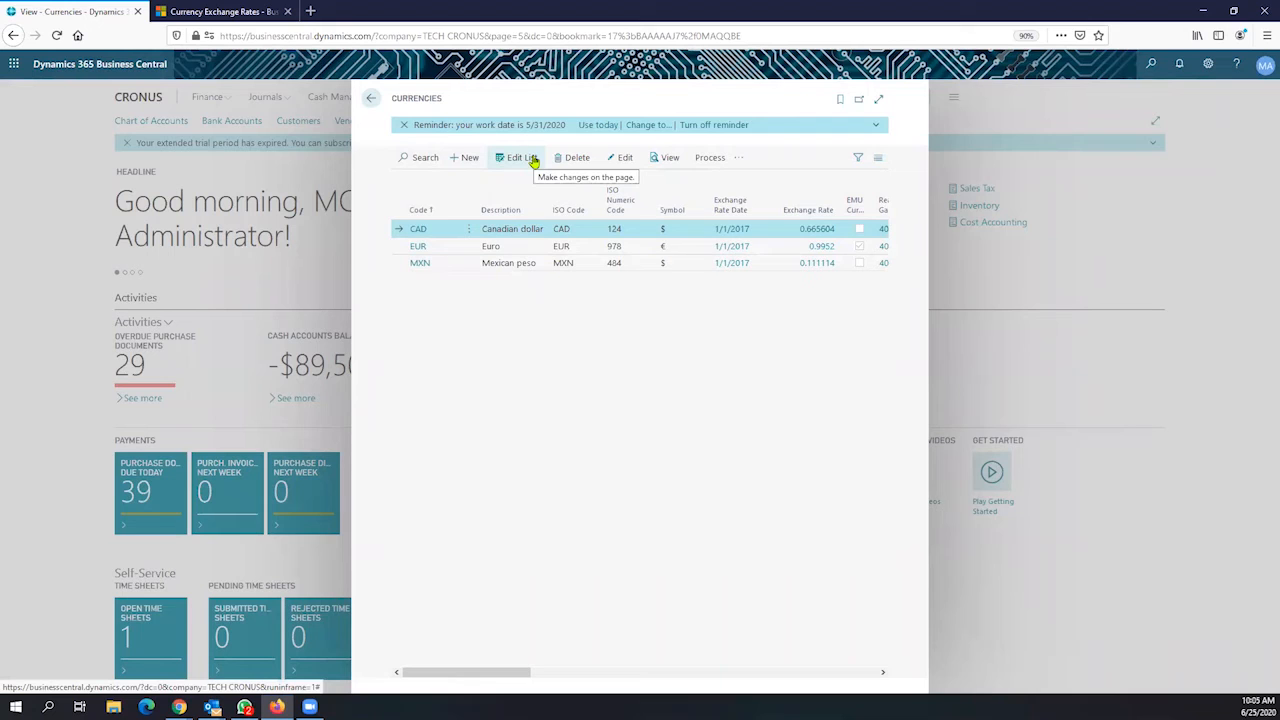
Change the CAD Relational Exch. Rate Amount from 66.5604 to 66.7
left_click(625, 160)
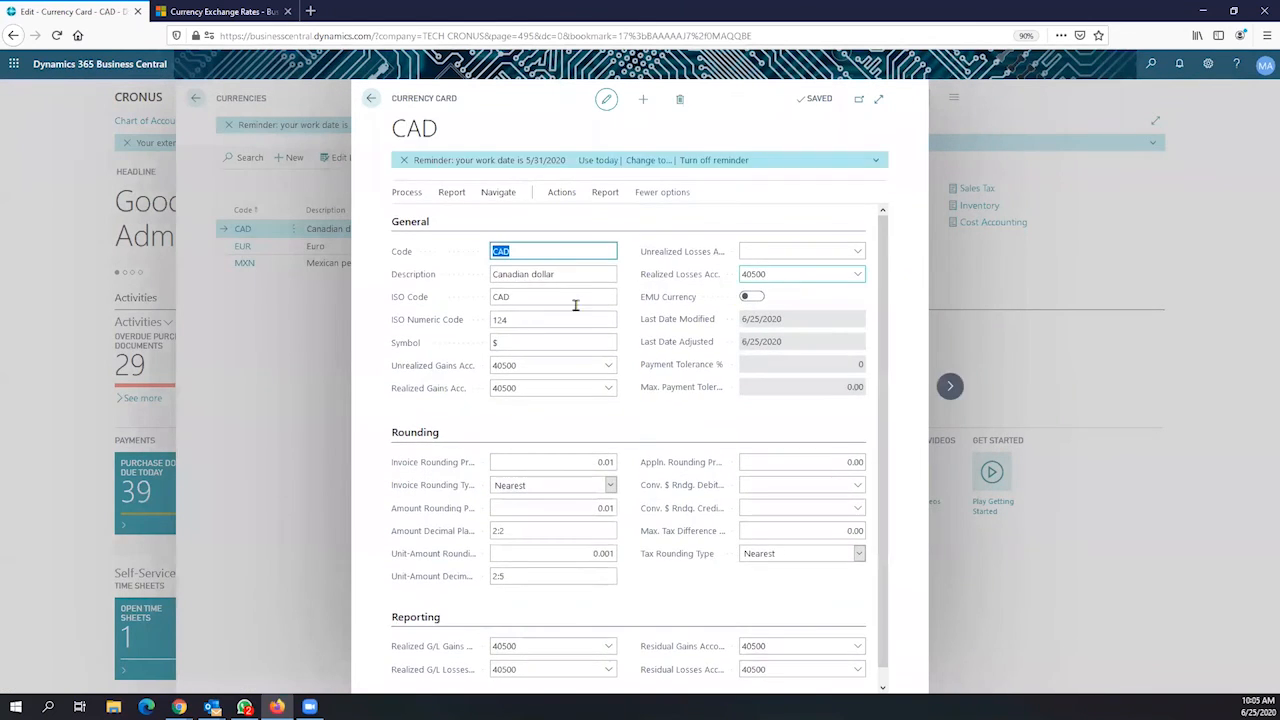
left_click(498, 193)
left_click(449, 224)
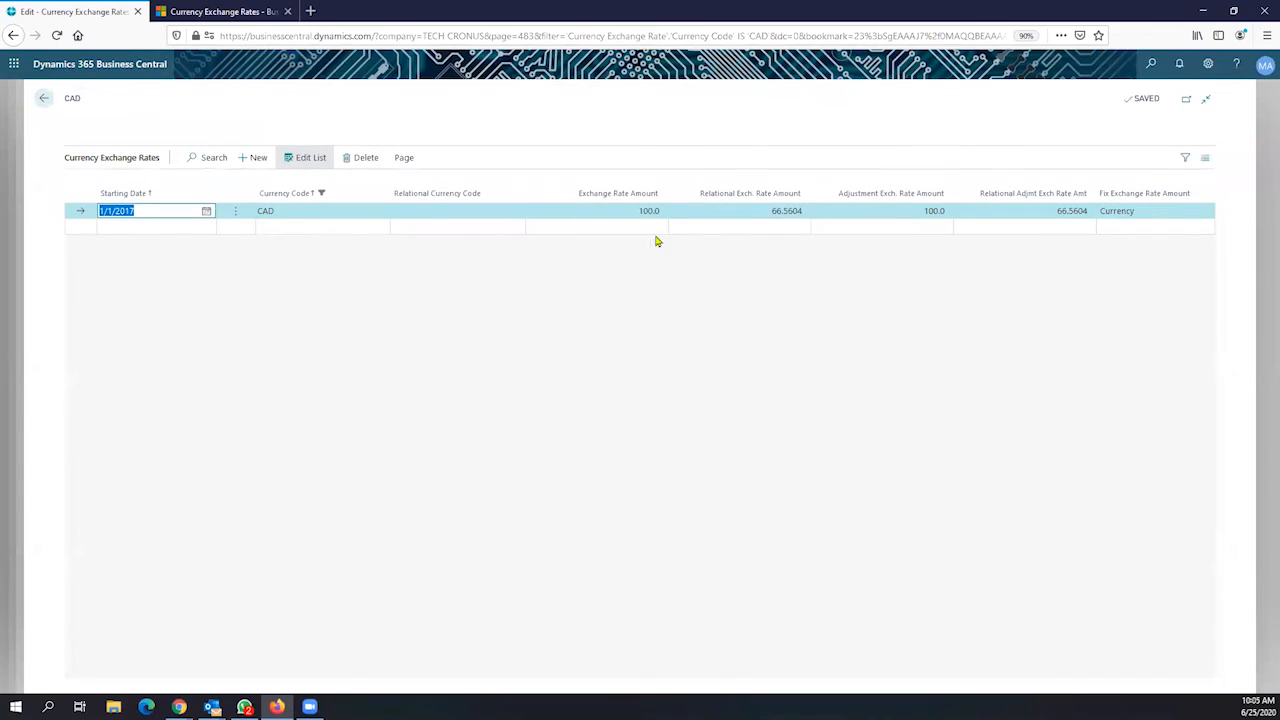
left_click(762, 210)
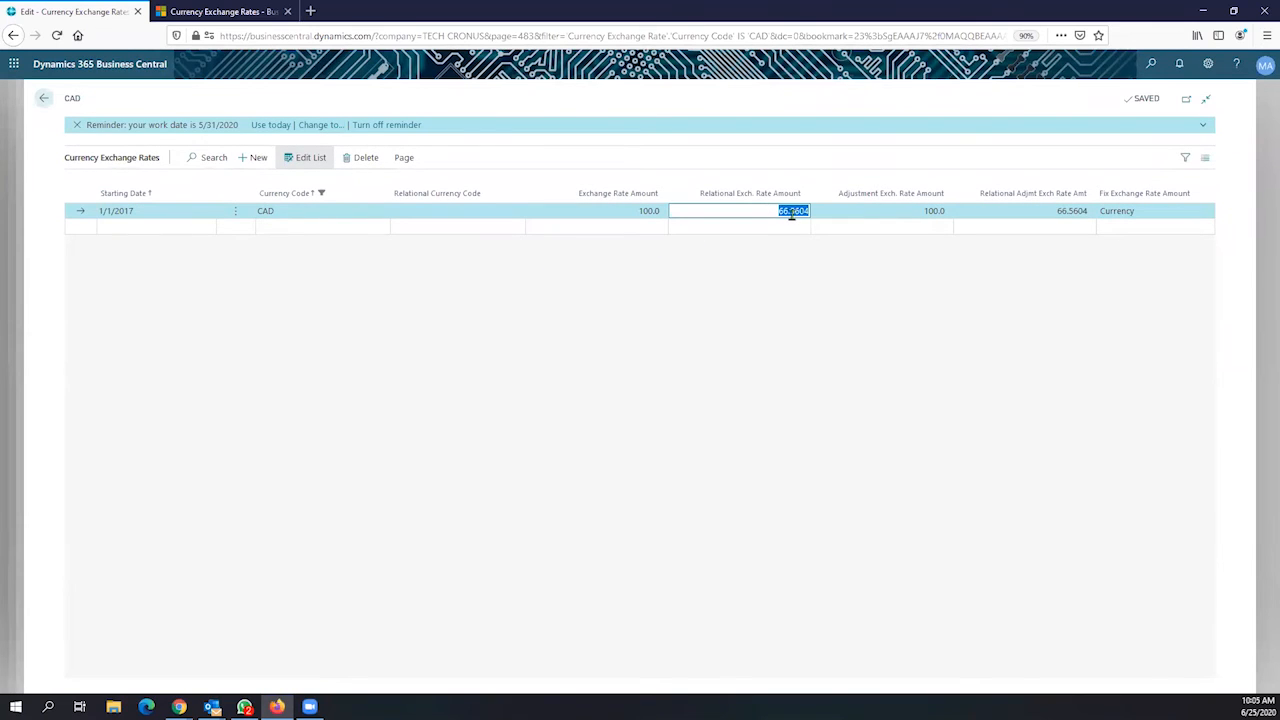
left_click(796, 213)
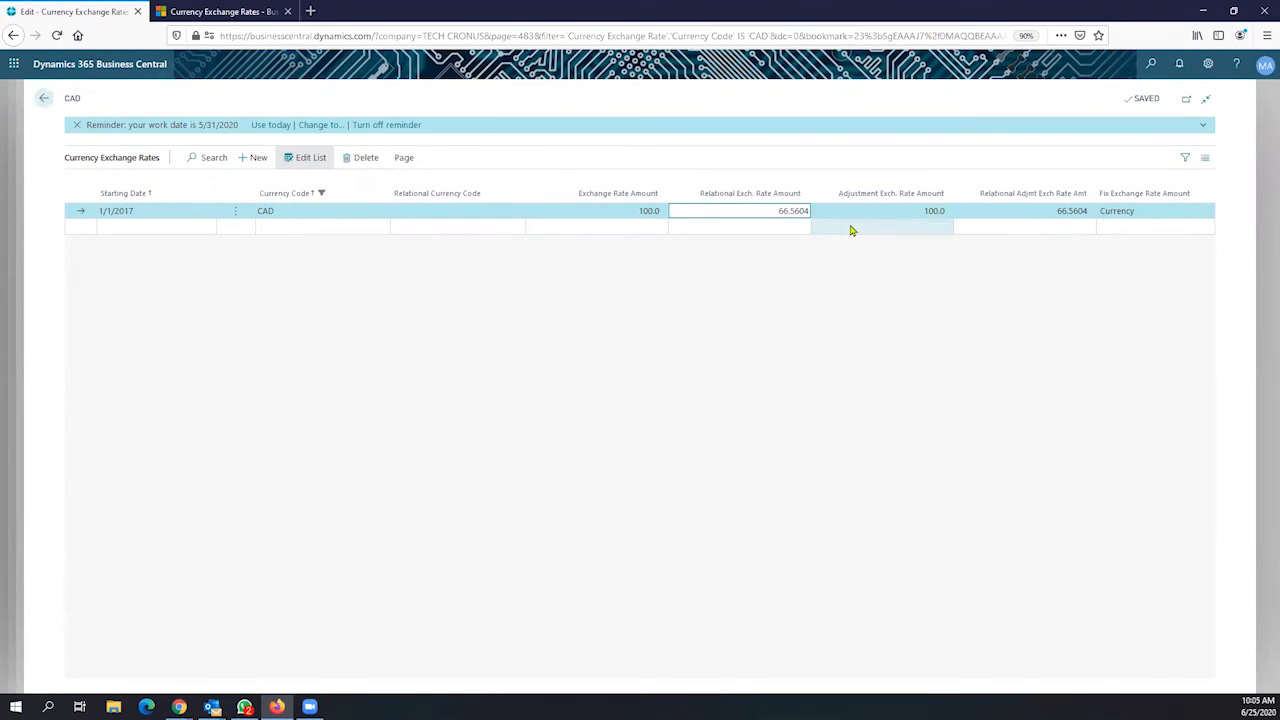
key("BackSpace")
key("BackSpace")
type("7")
key("Tab")
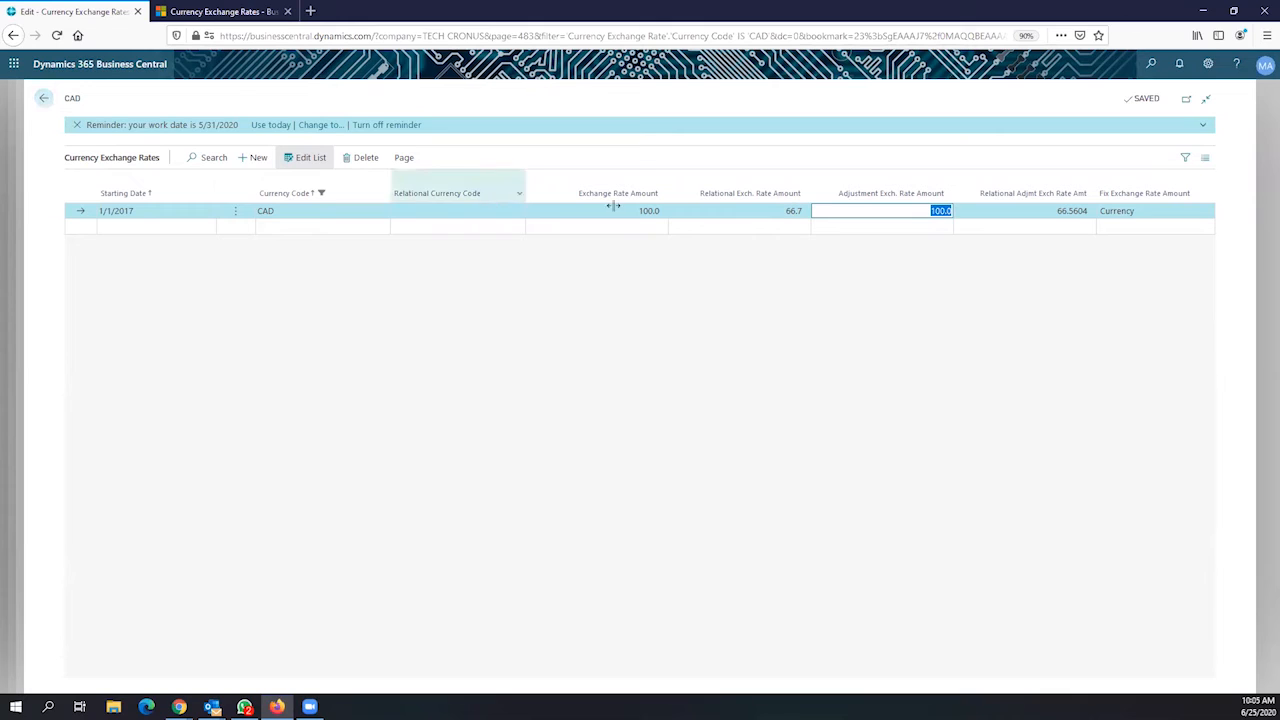
Return to the CAD Currency Card and select its Symbol field
left_click(787, 210)
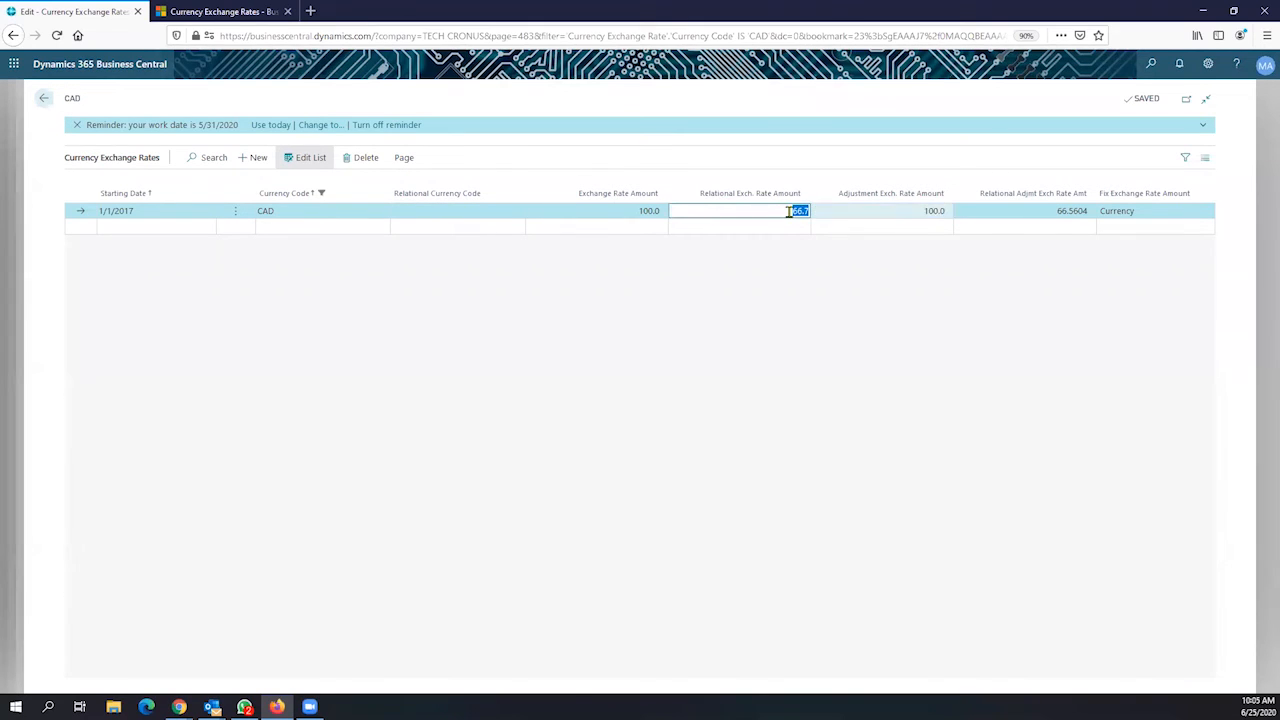
left_click(44, 98)
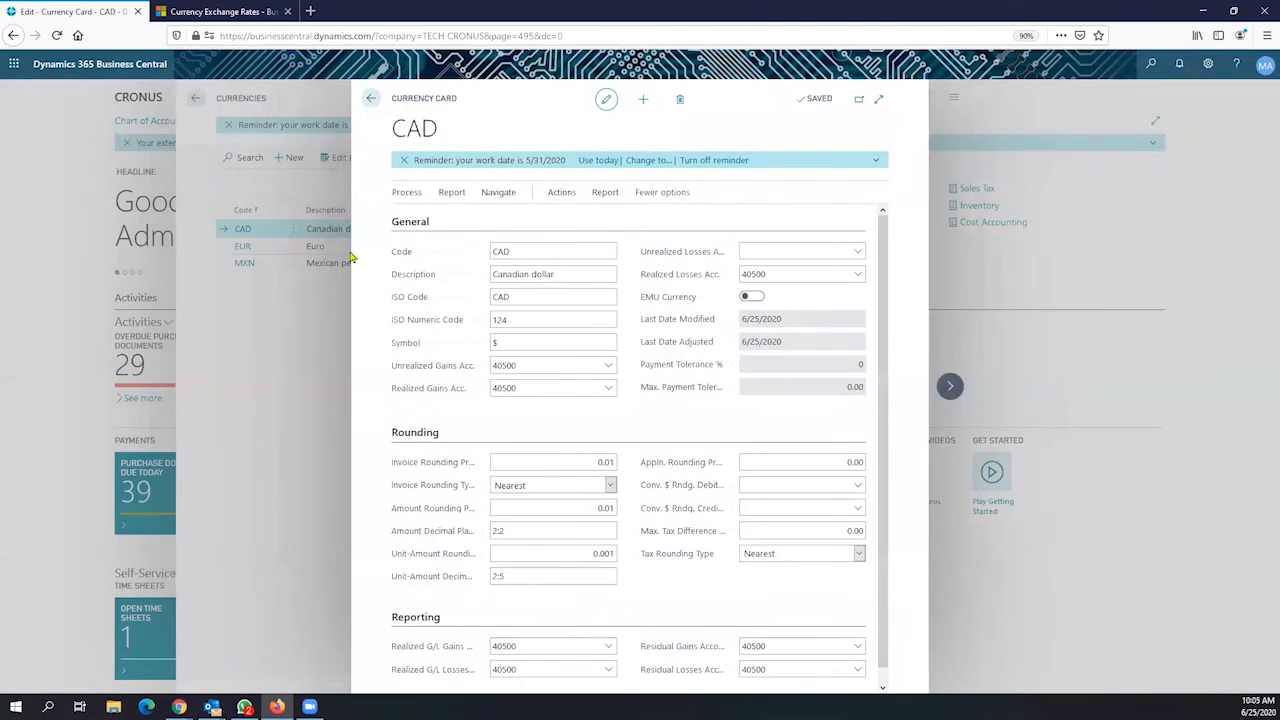
left_click(506, 341)
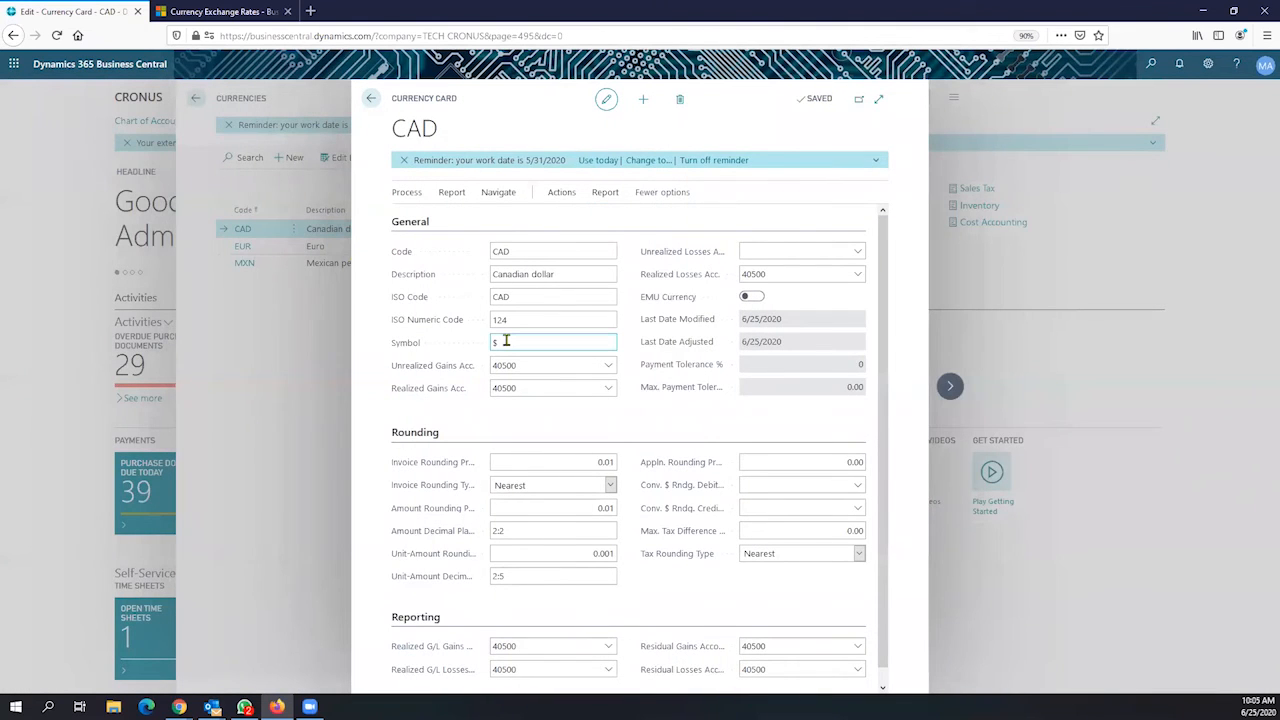
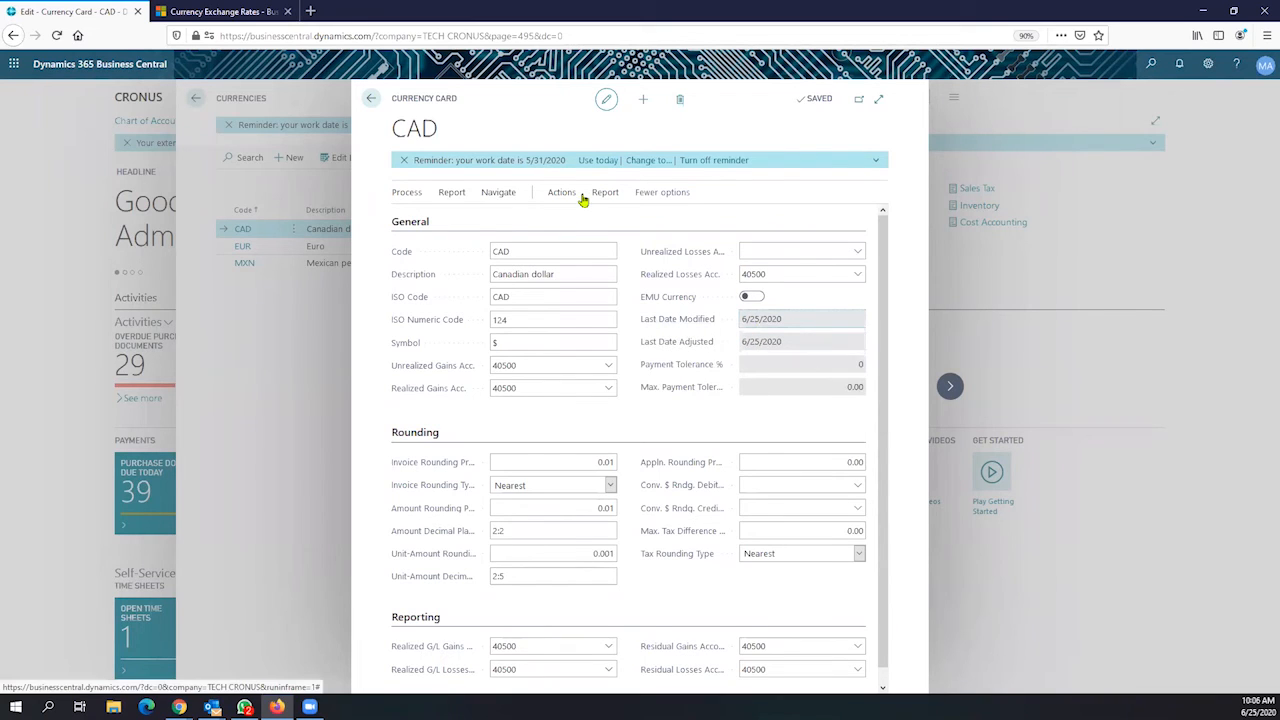
Search Tell Me for 'update exchange ra' and open the CAD exchange rates list
left_click(1150, 65)
type("update")
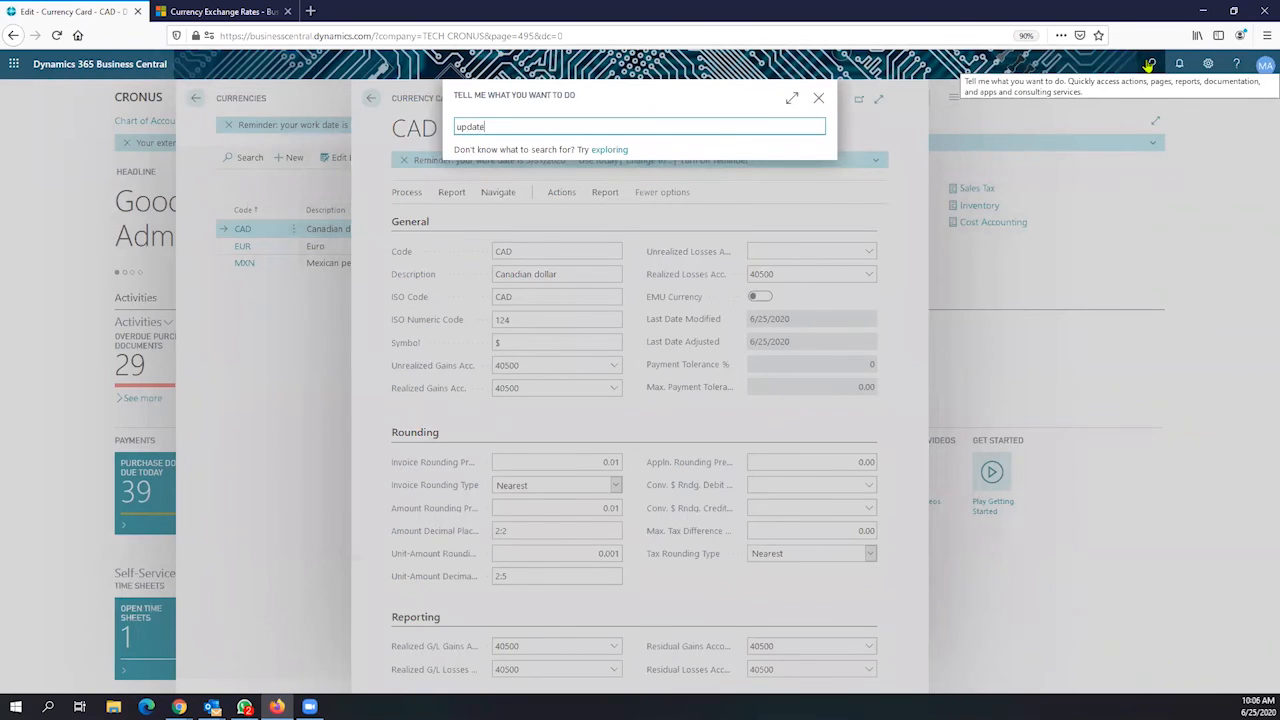
type(" re")
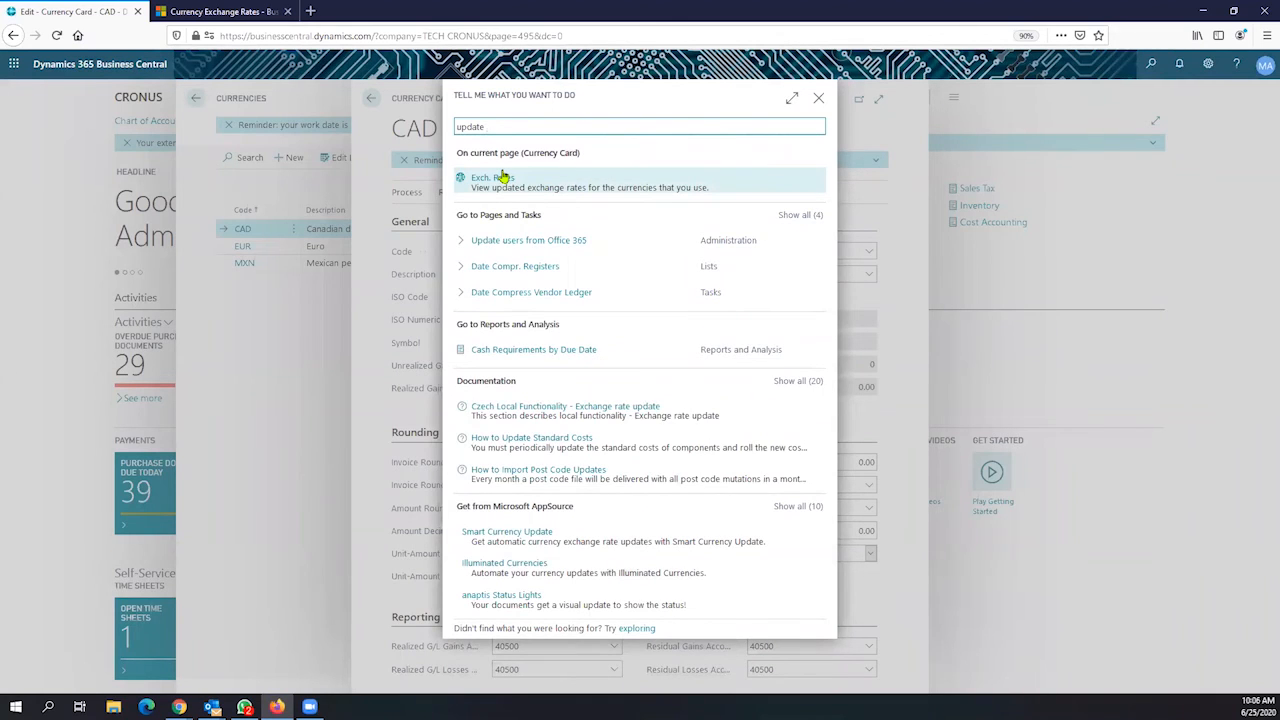
type("echa")
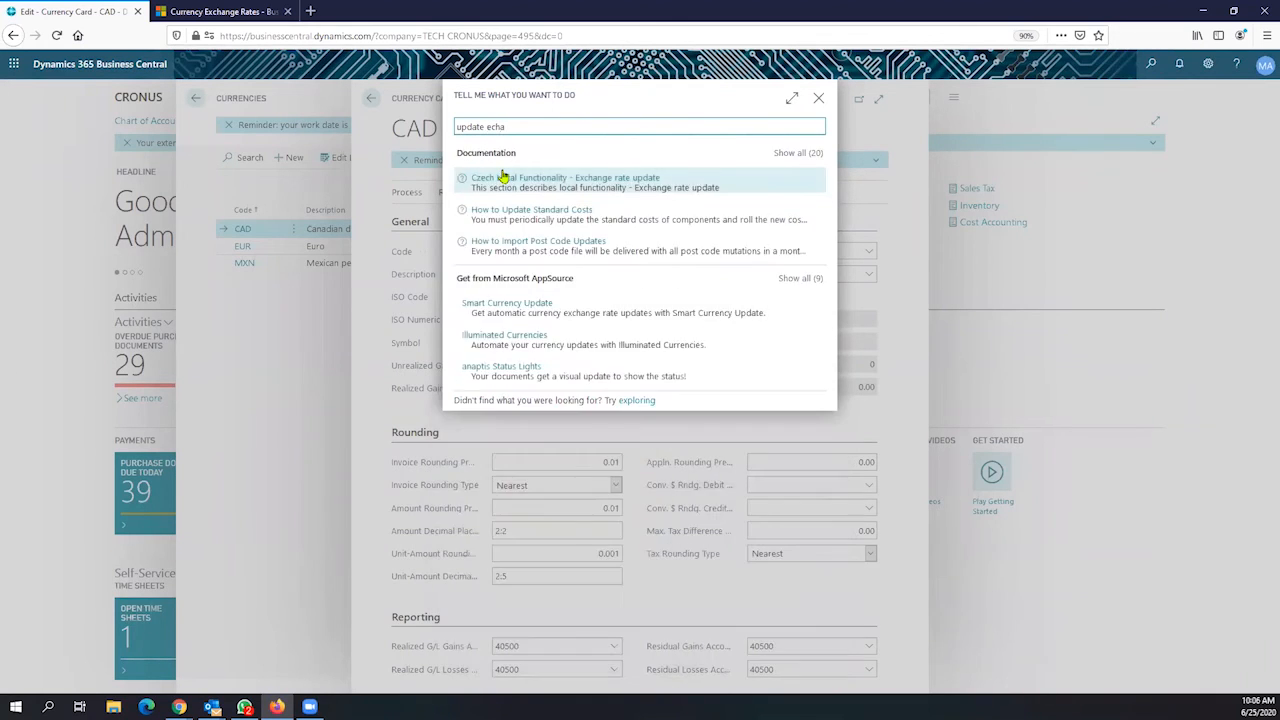
key("BackSpace")
key("BackSpace")
key("BackSpace")
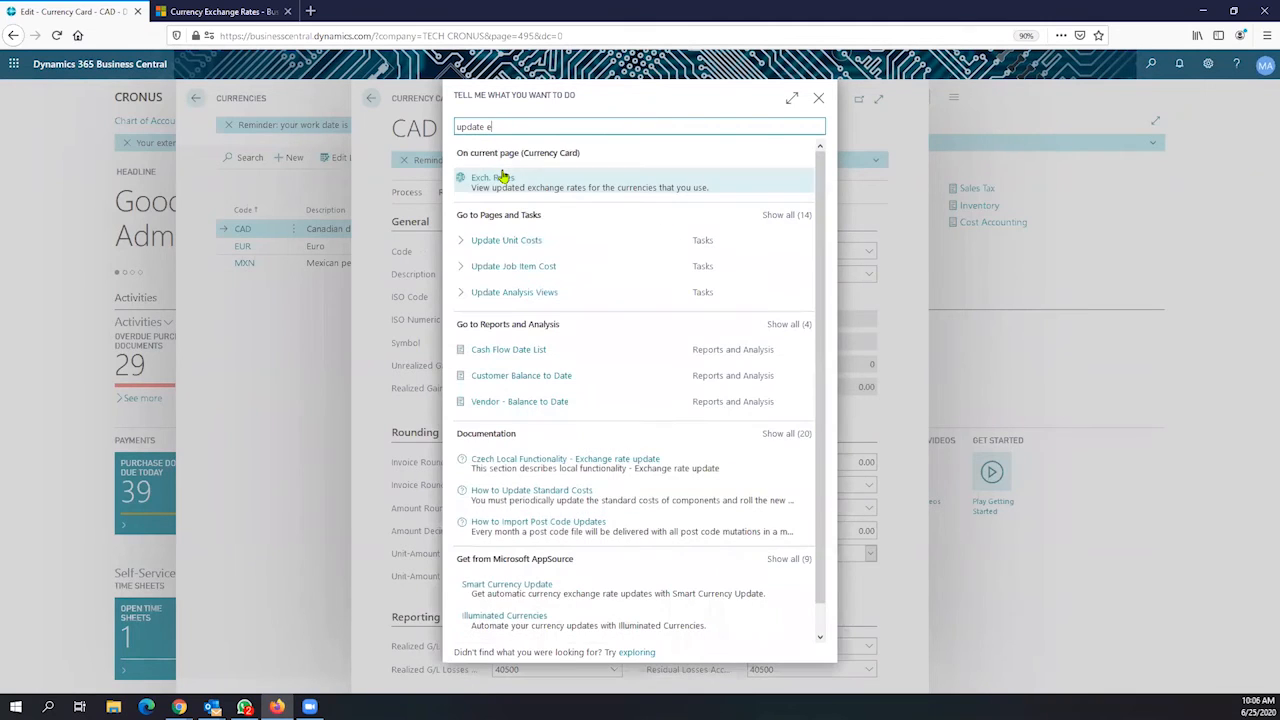
type("xch")
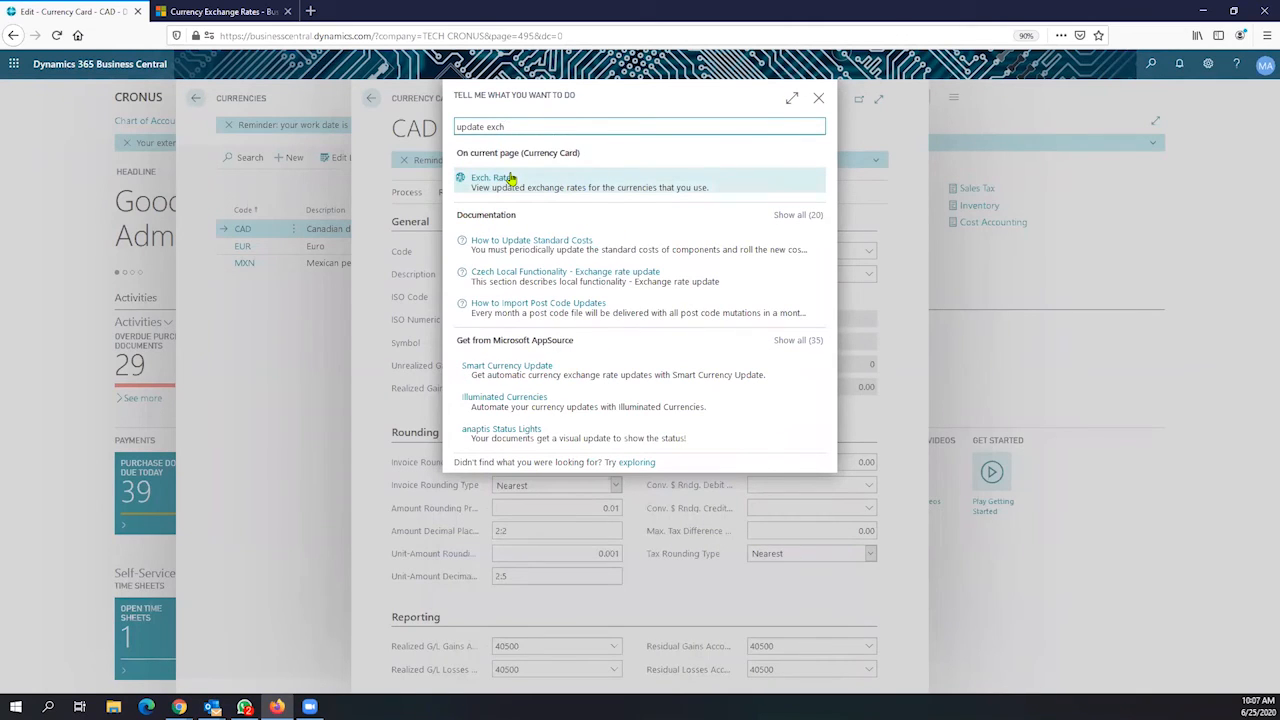
type("ange ra")
left_click(510, 178)
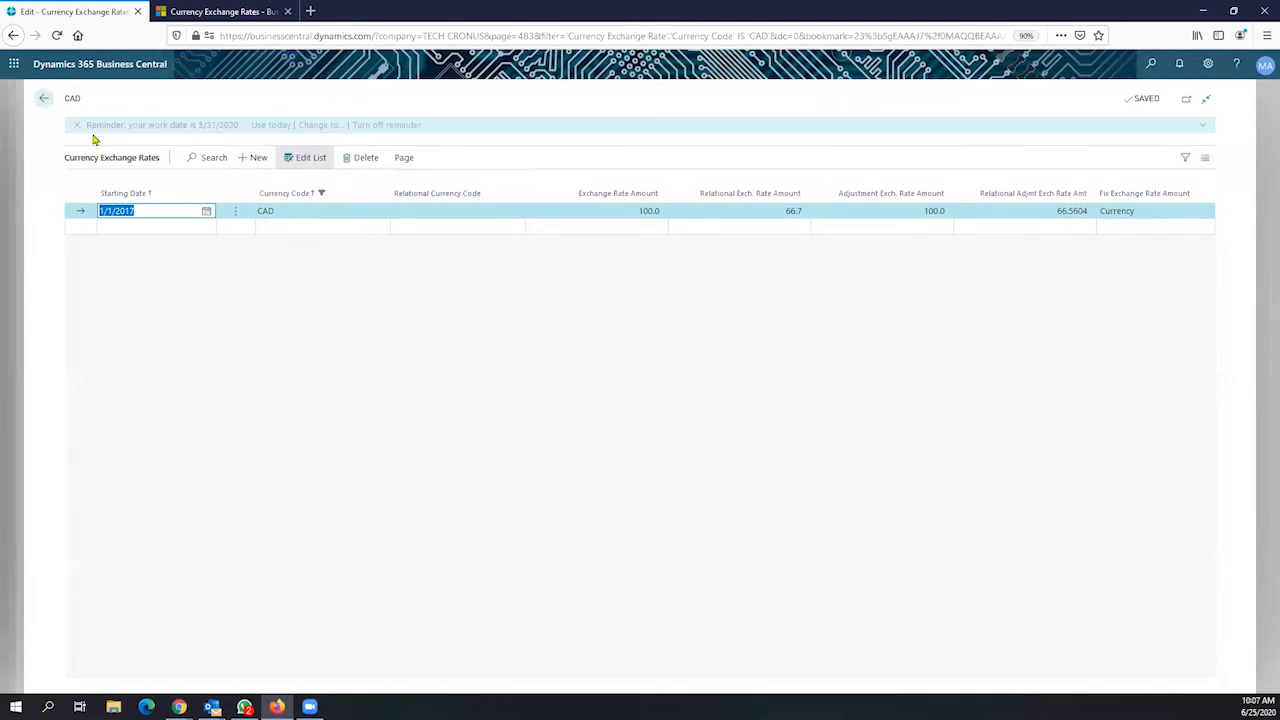
Close the CAD exchange rates, the CAD currency card and the Currencies list
left_click(43, 101)
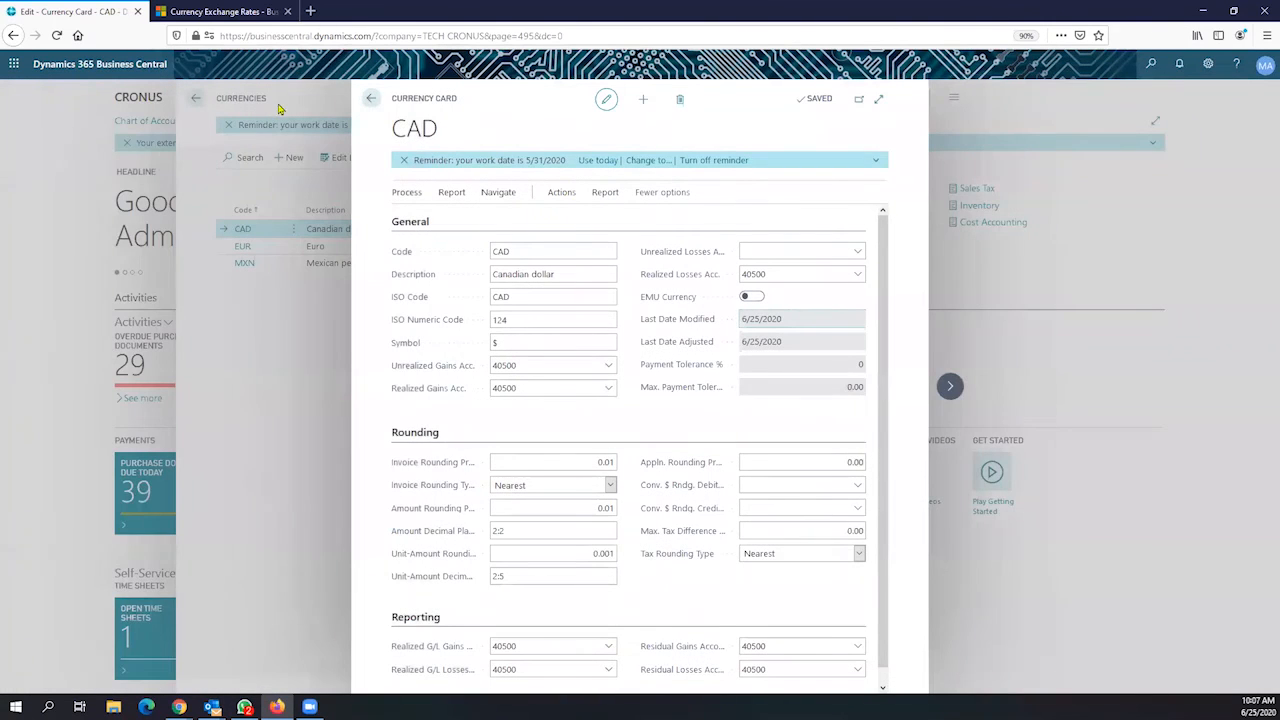
left_click(371, 100)
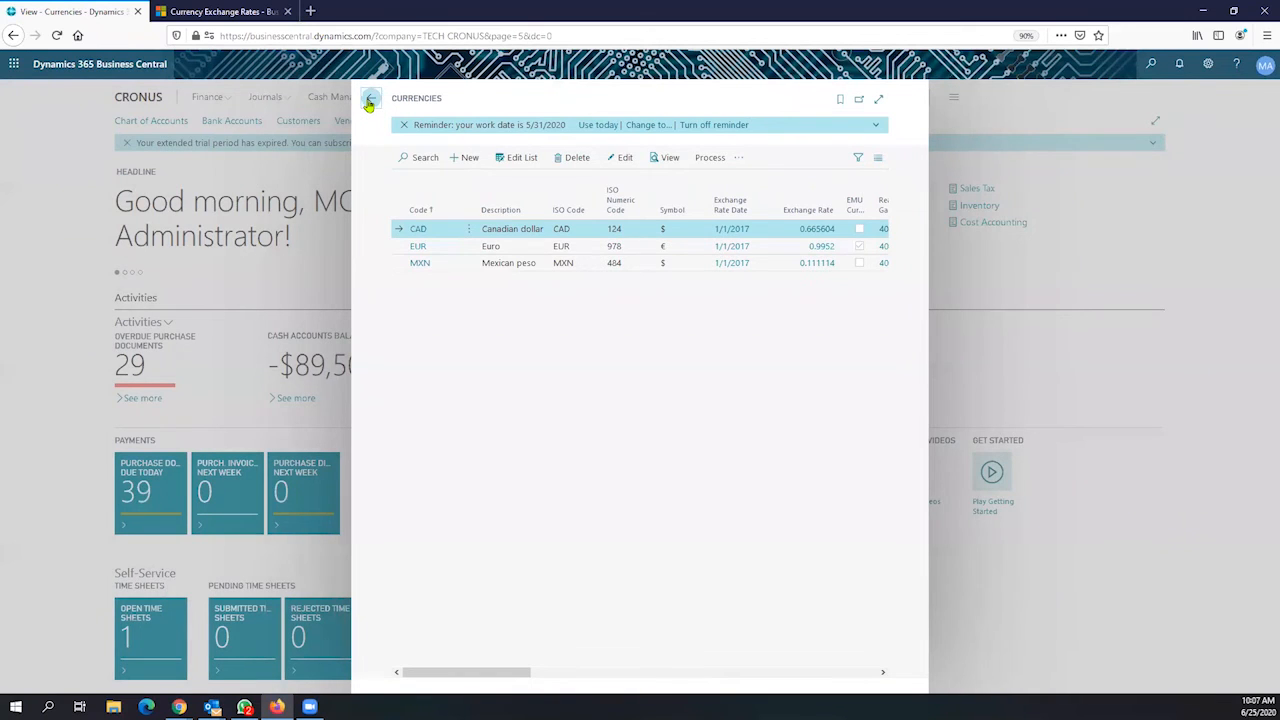
left_click(369, 101)
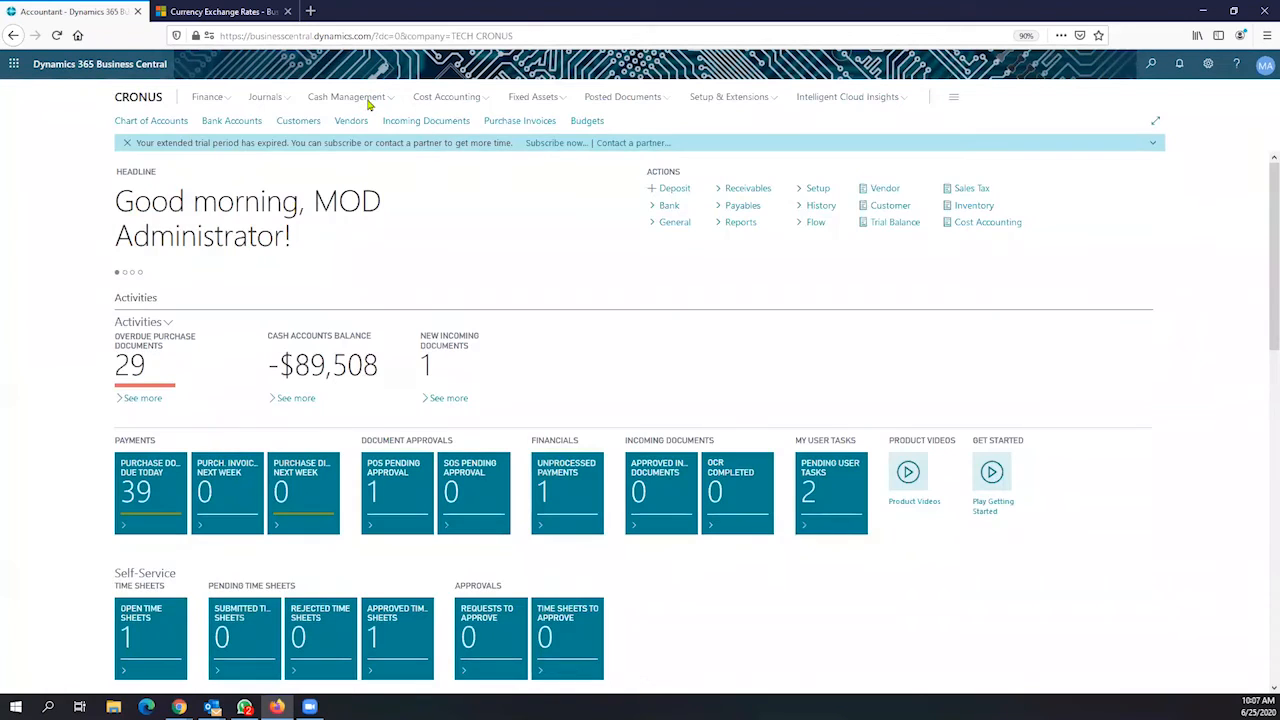
Search Tell Me for 'update exchan' and open the Update Currency Exchange Rates documentation
left_click(1151, 66)
type("update")
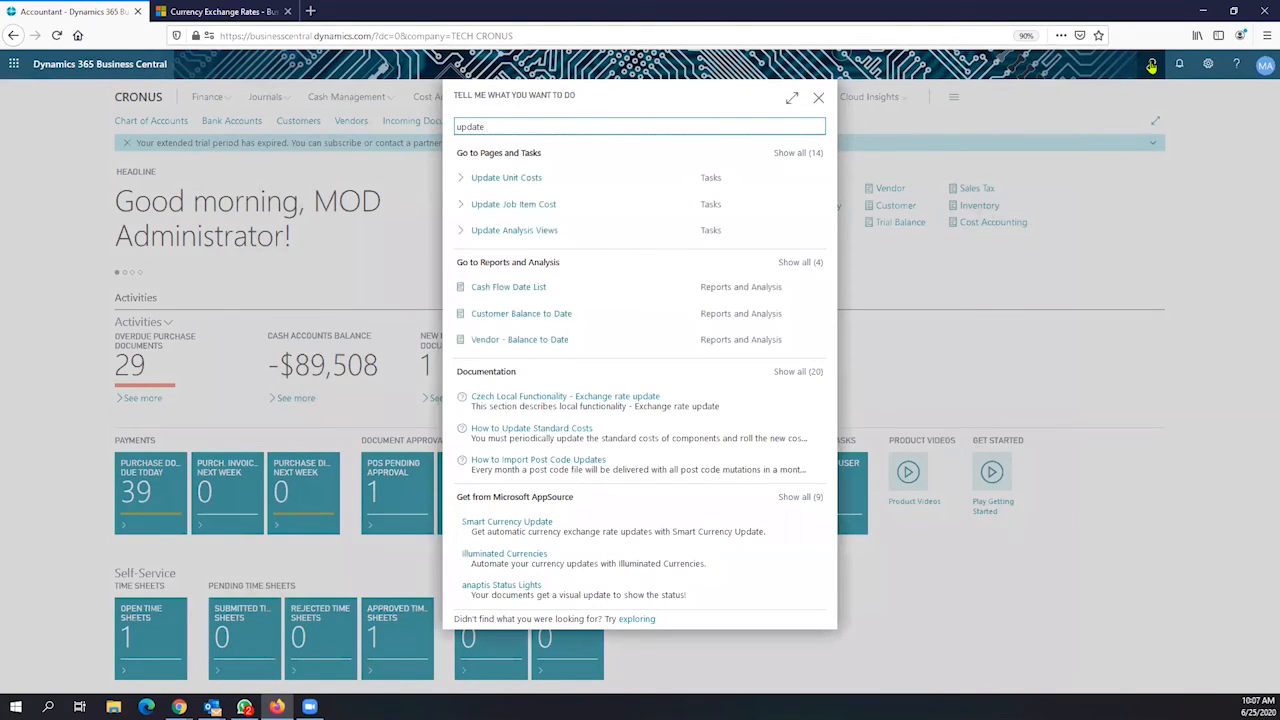
type(" exc")
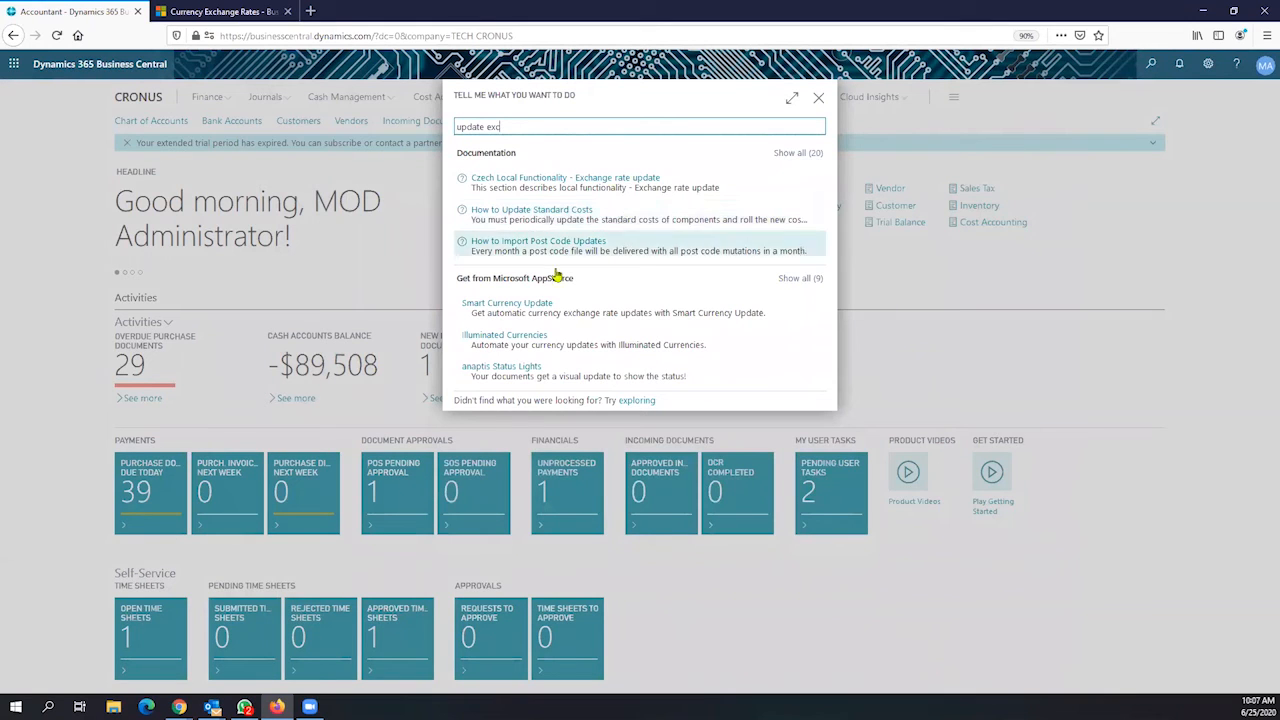
type("han")
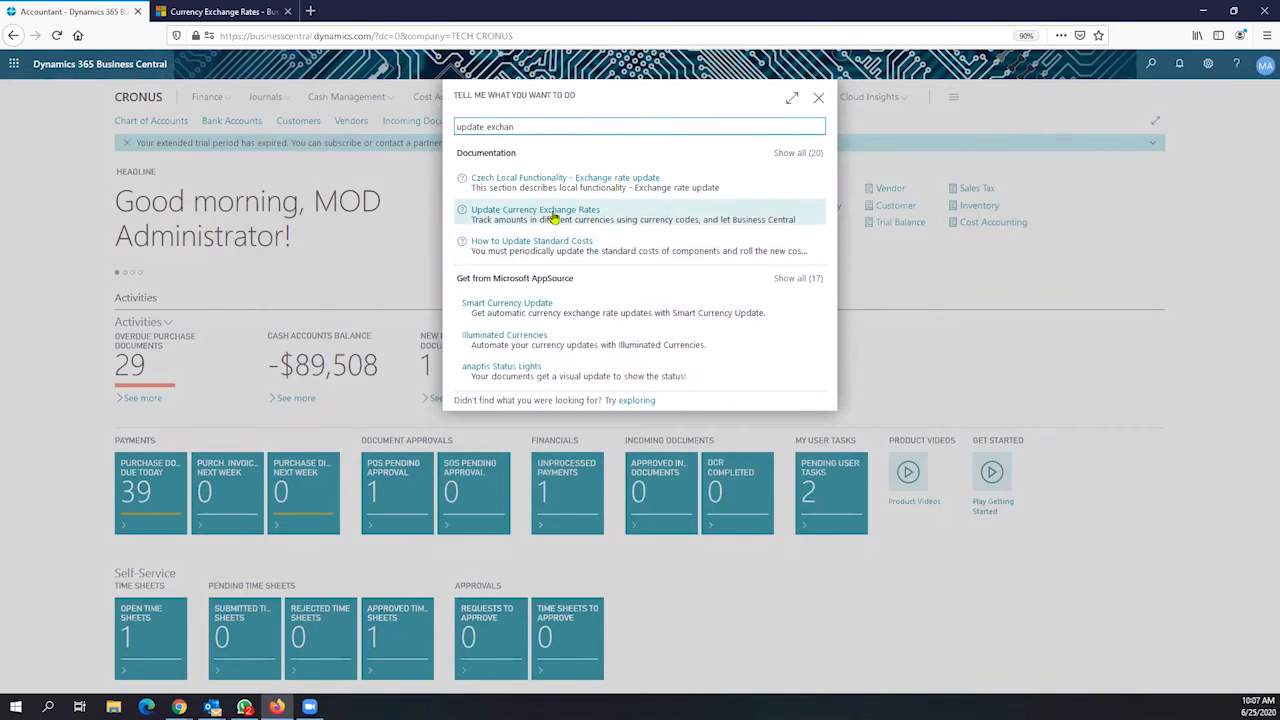
left_click(555, 218)
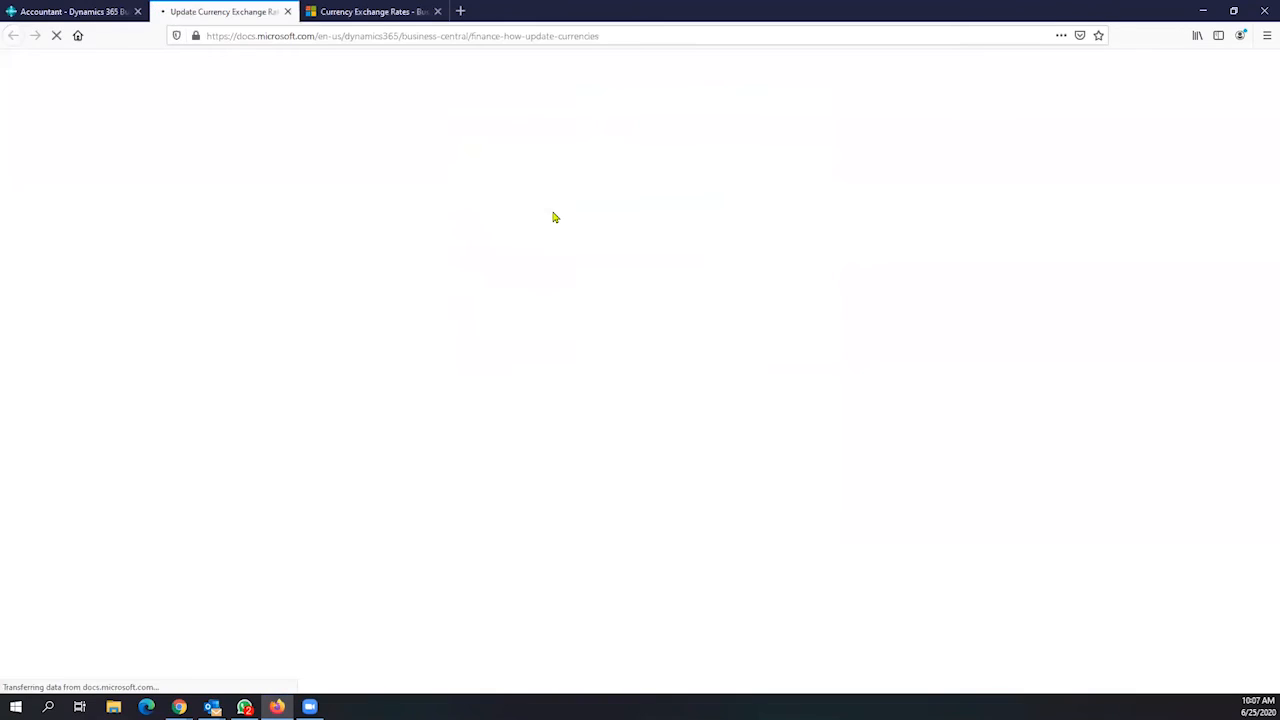
Switch back to the 'Accountant - Dynamics 365' browser tab
left_click(84, 13)
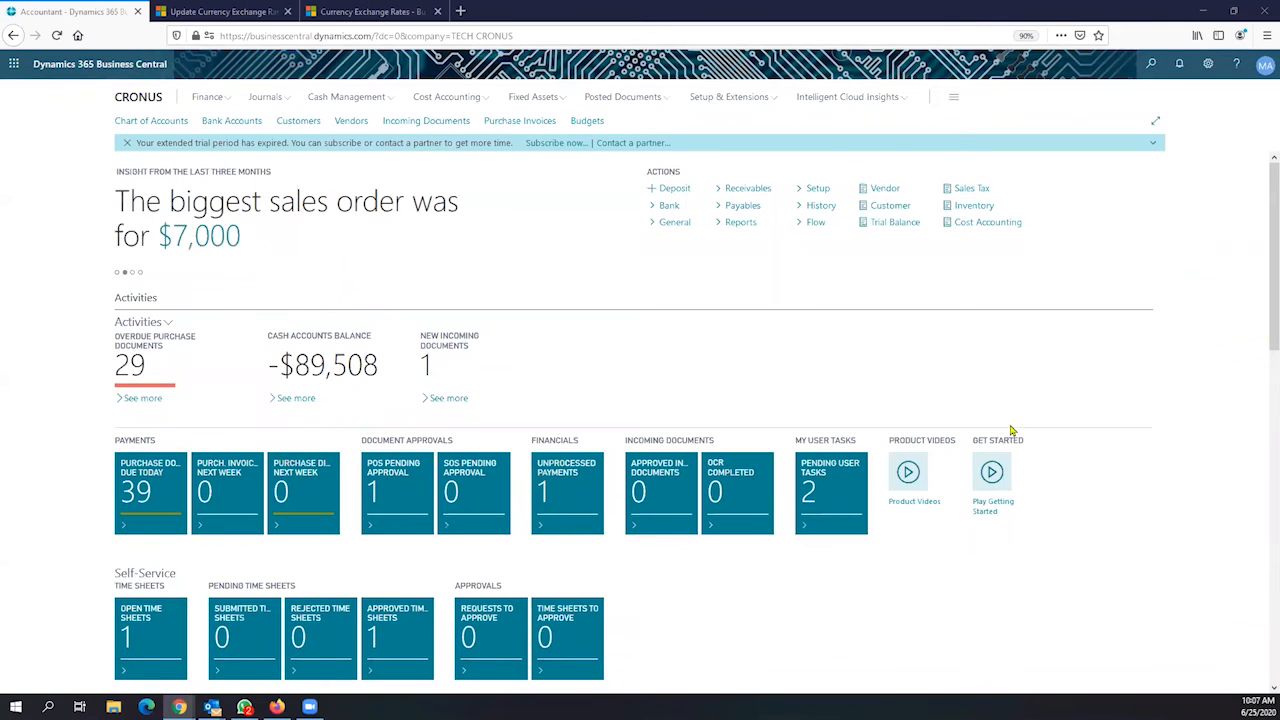
Discard the 'Update the exchange rate' search, then search 'general' and open General Ledger Setup
left_click(1151, 66)
type("Update the exchange rate")
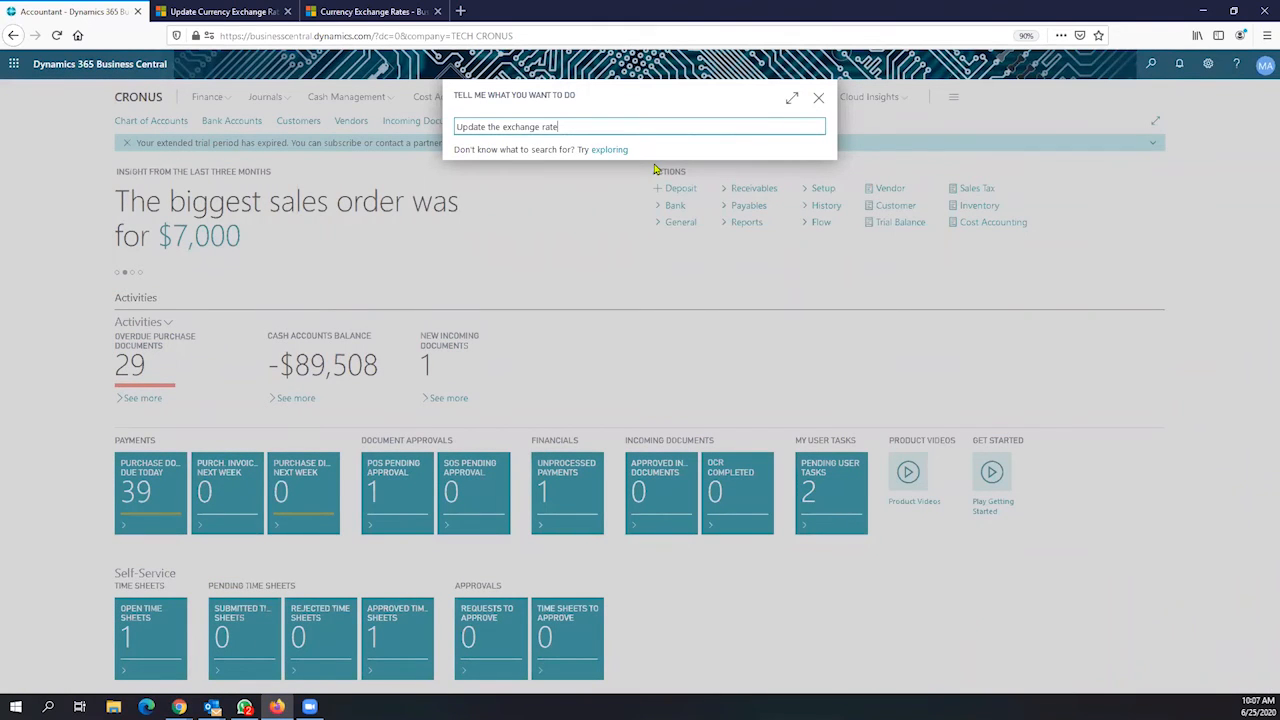
key("BackSpace")
key("BackSpace")
key("BackSpace")
key("BackSpace")
key("BackSpace")
key("BackSpace")
key("BackSpace")
key("BackSpace")
key("BackSpace")
key("BackSpace")
key("BackSpace")
key("BackSpace")
key("BackSpace")
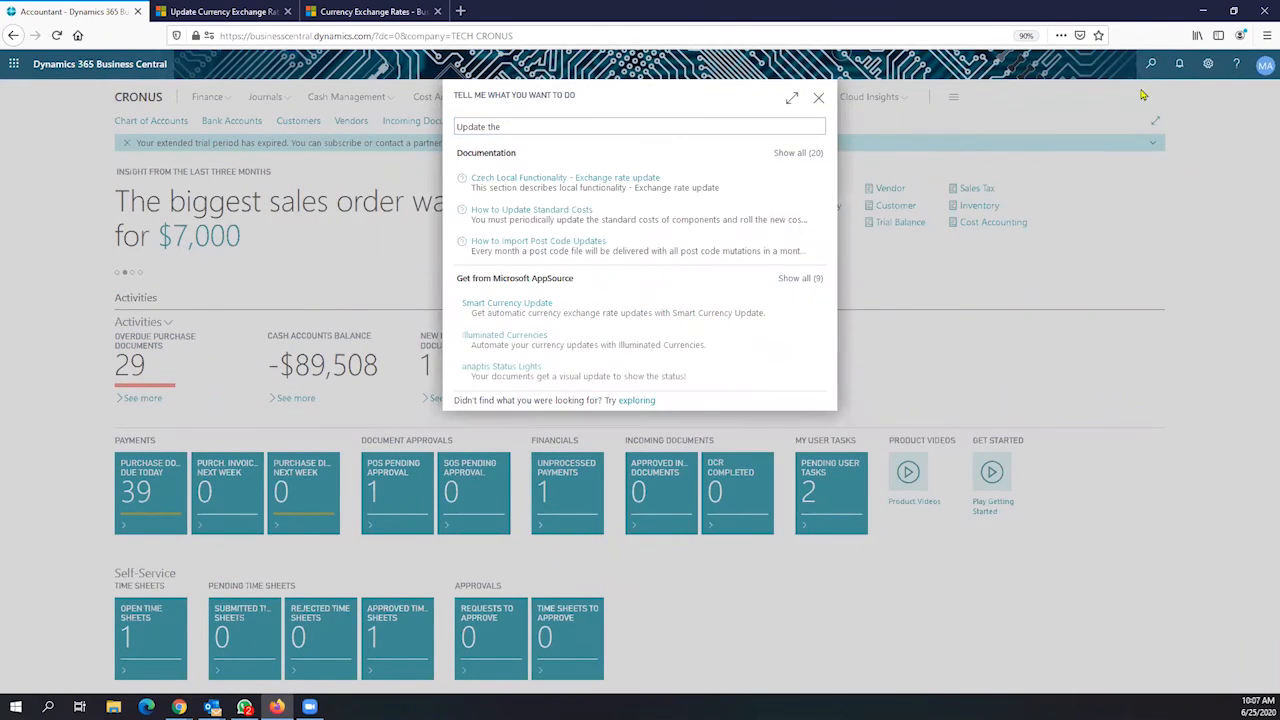
left_click(819, 99)
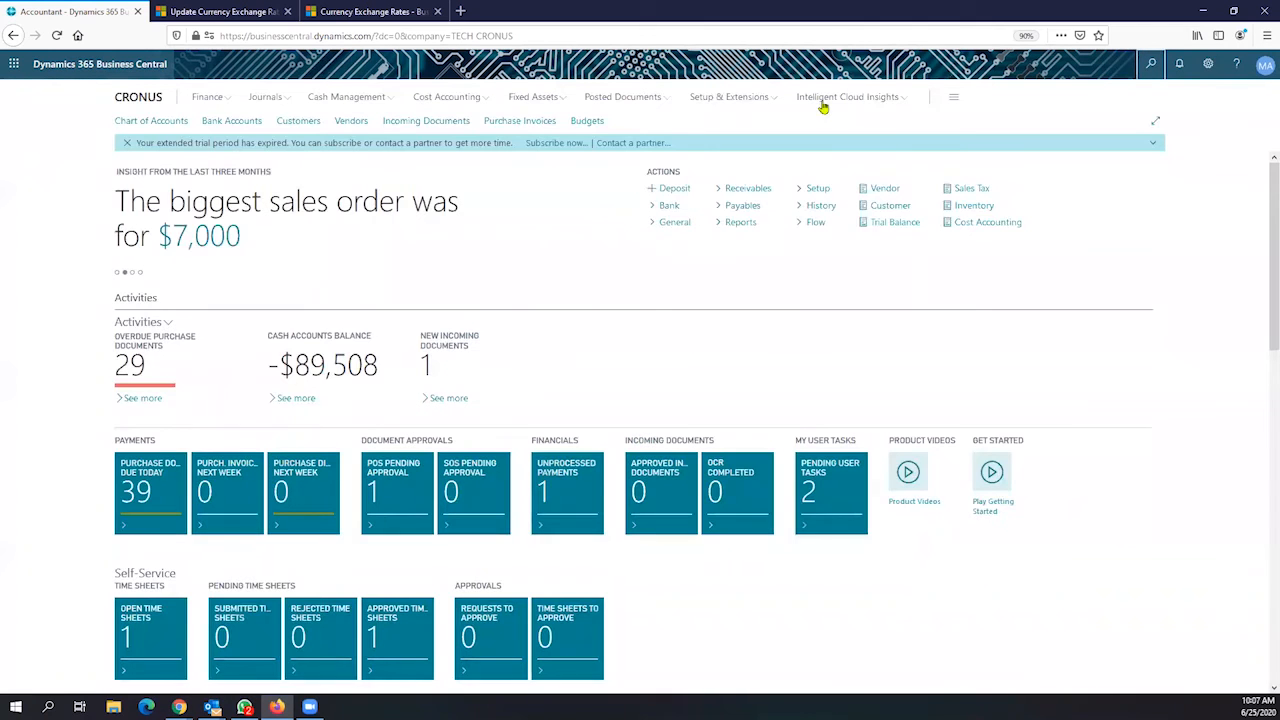
left_click(1151, 64)
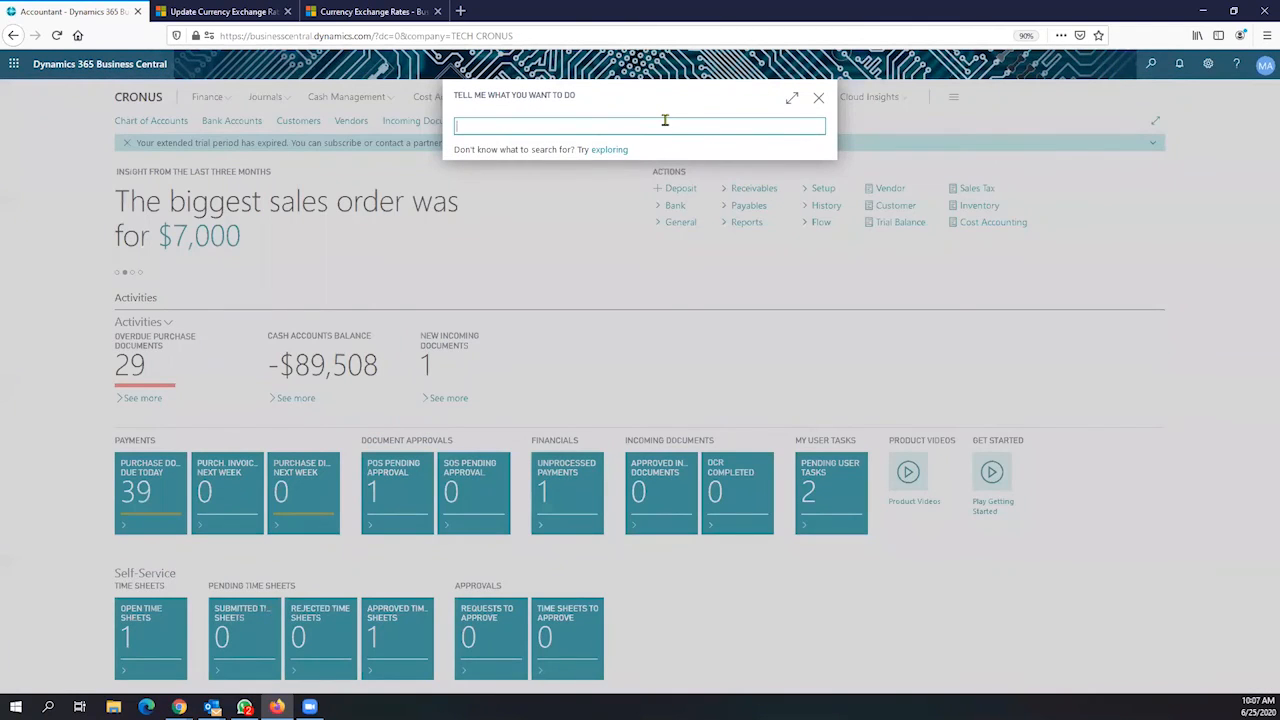
type("general ")
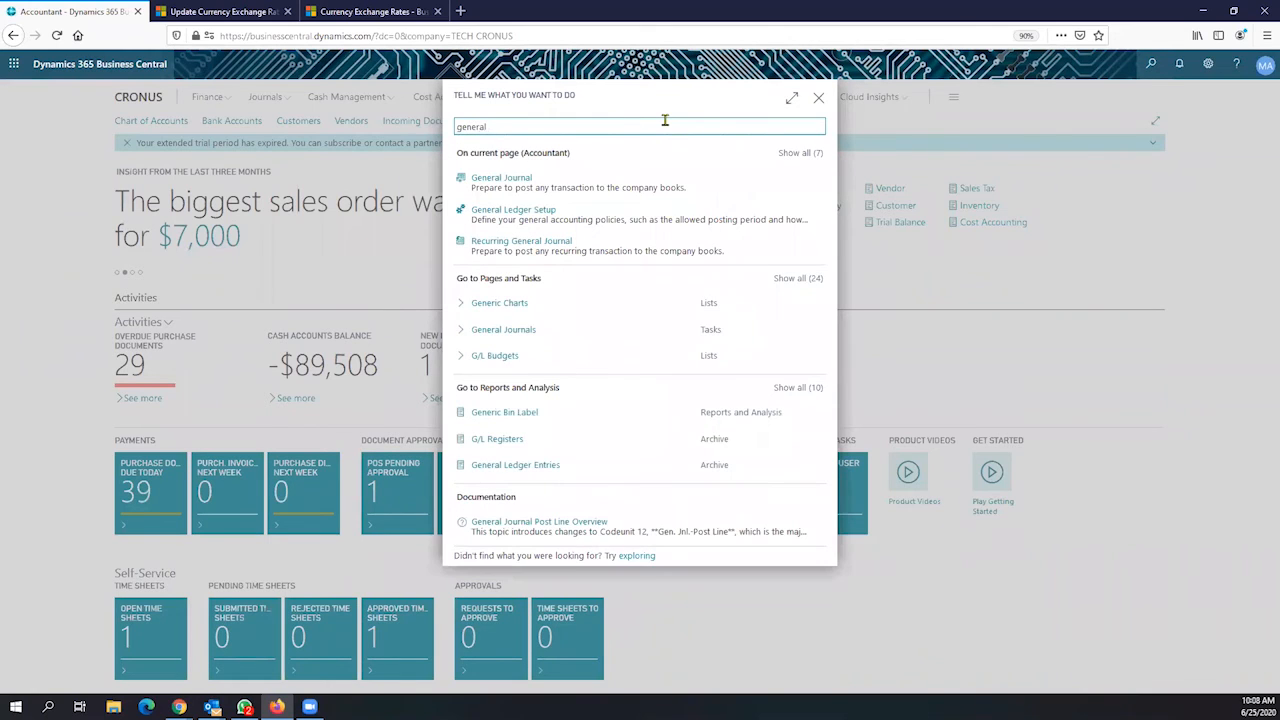
type("upda")
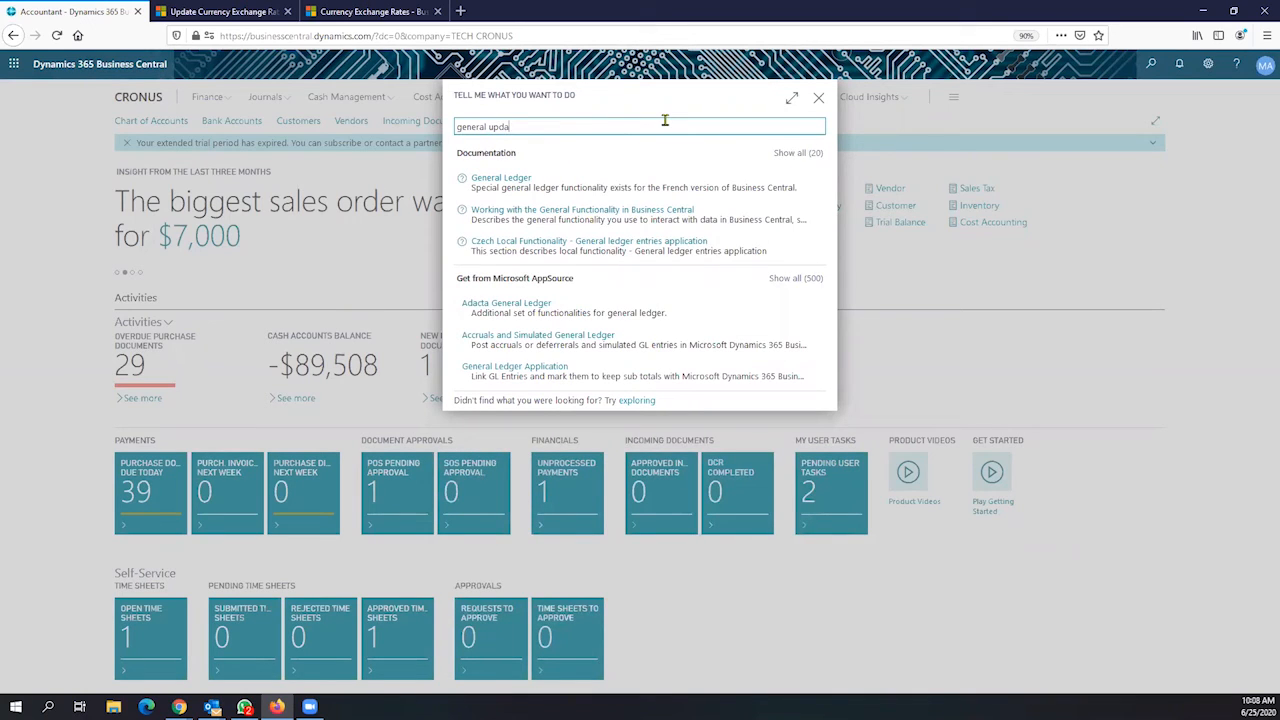
key("BackSpace")
key("BackSpace")
key("BackSpace")
key("BackSpace")
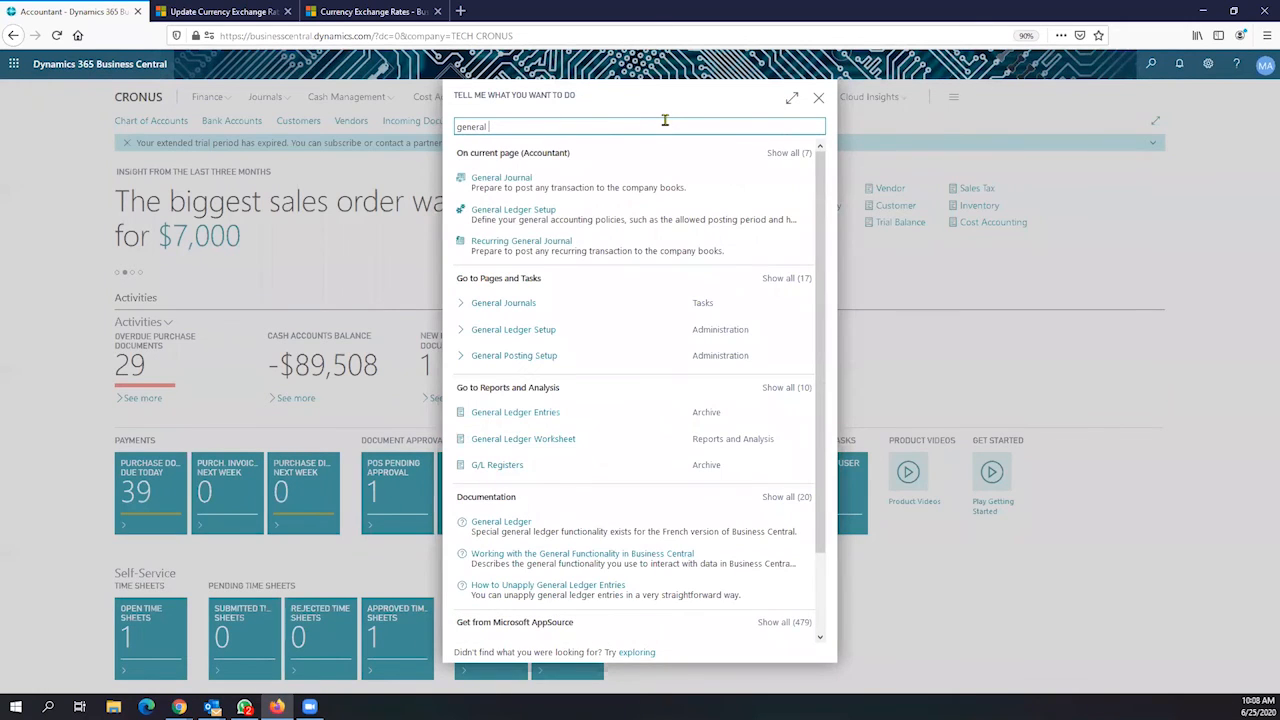
left_click(538, 337)
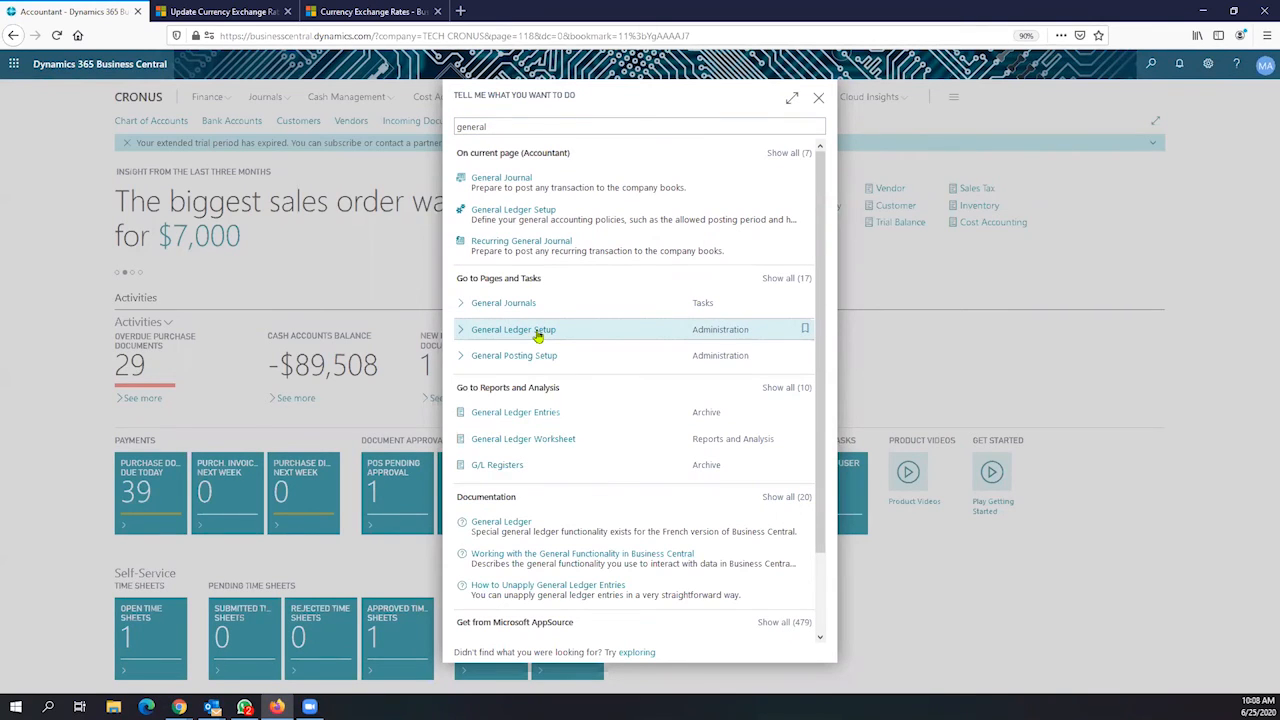
Clear CAD from Additional Reporting Currency, confirm the removal, and list the available currencies
scroll(649, 410, "down", 2)
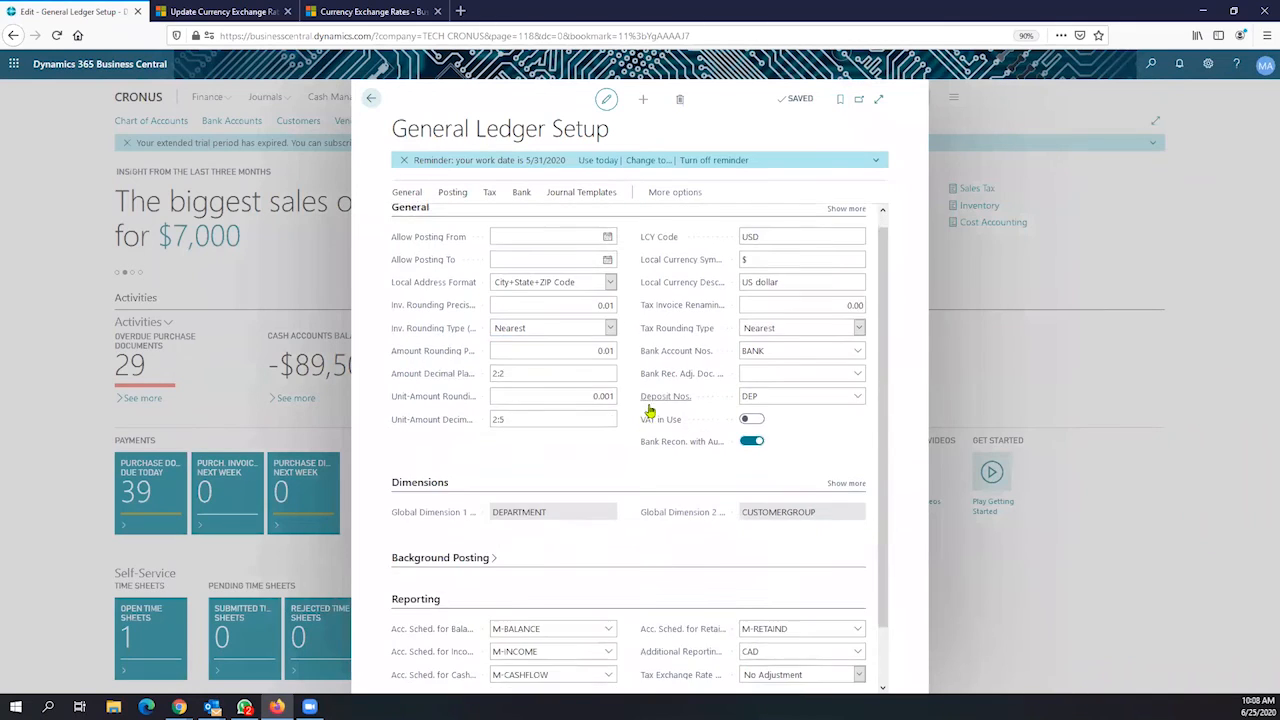
left_click(769, 589)
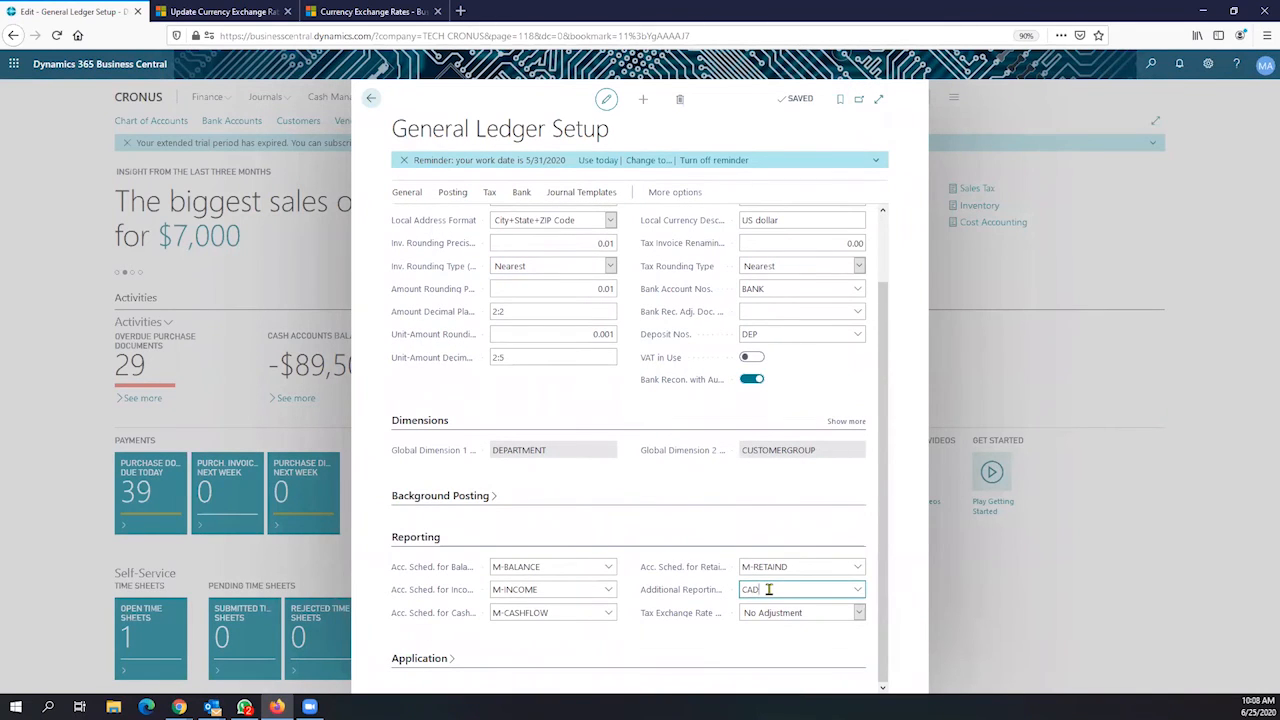
type("C")
key("BackSpace")
key("Tab")
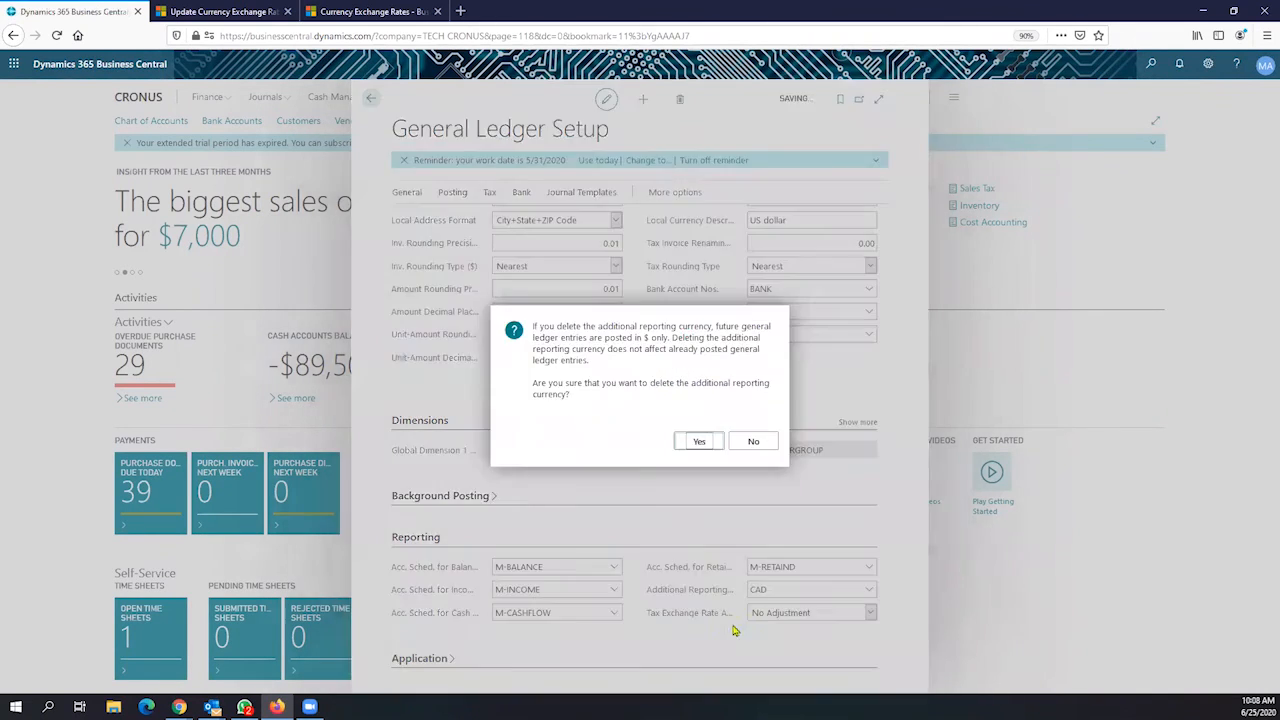
left_click(697, 441)
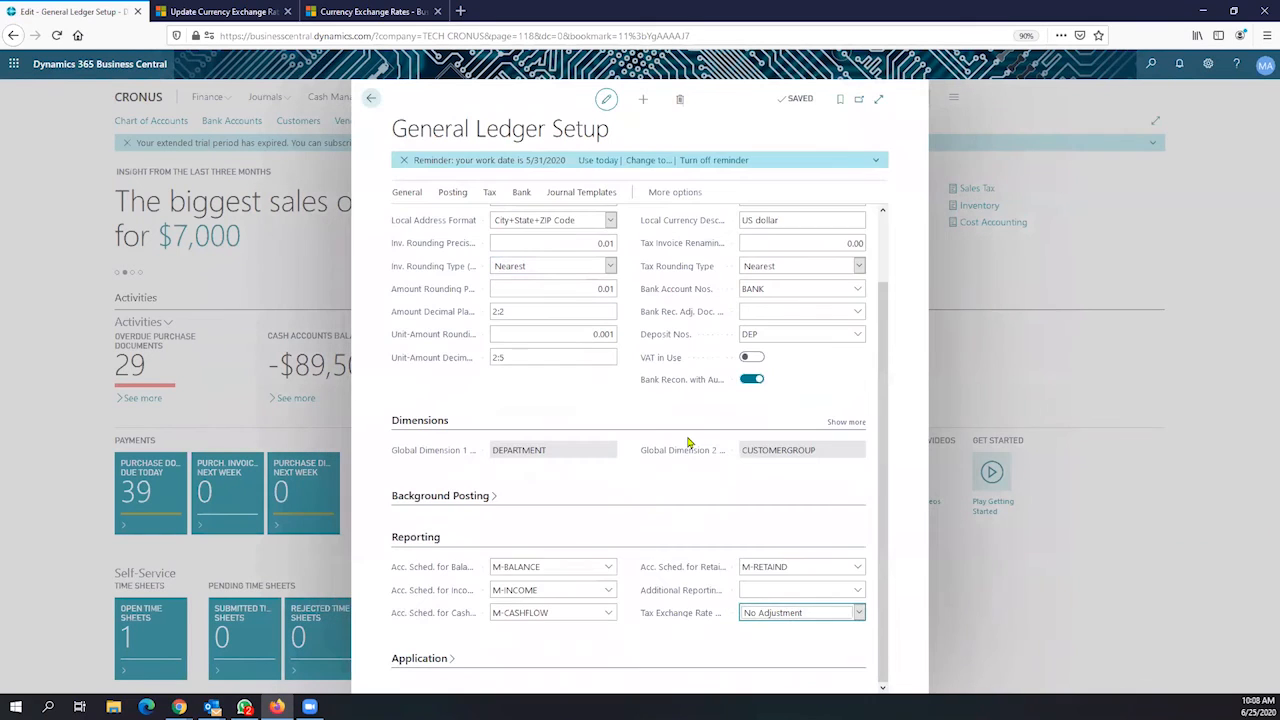
left_click(755, 591)
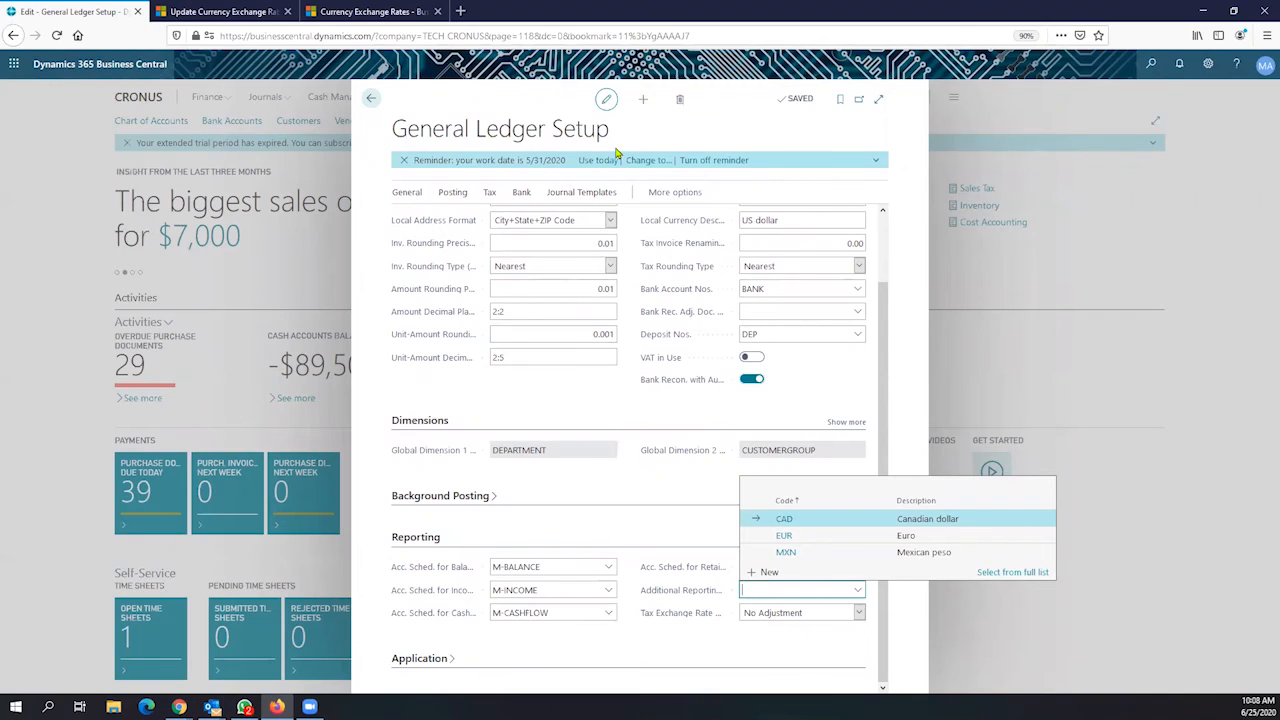
Choose CAD as the additional reporting currency
left_click(808, 521)
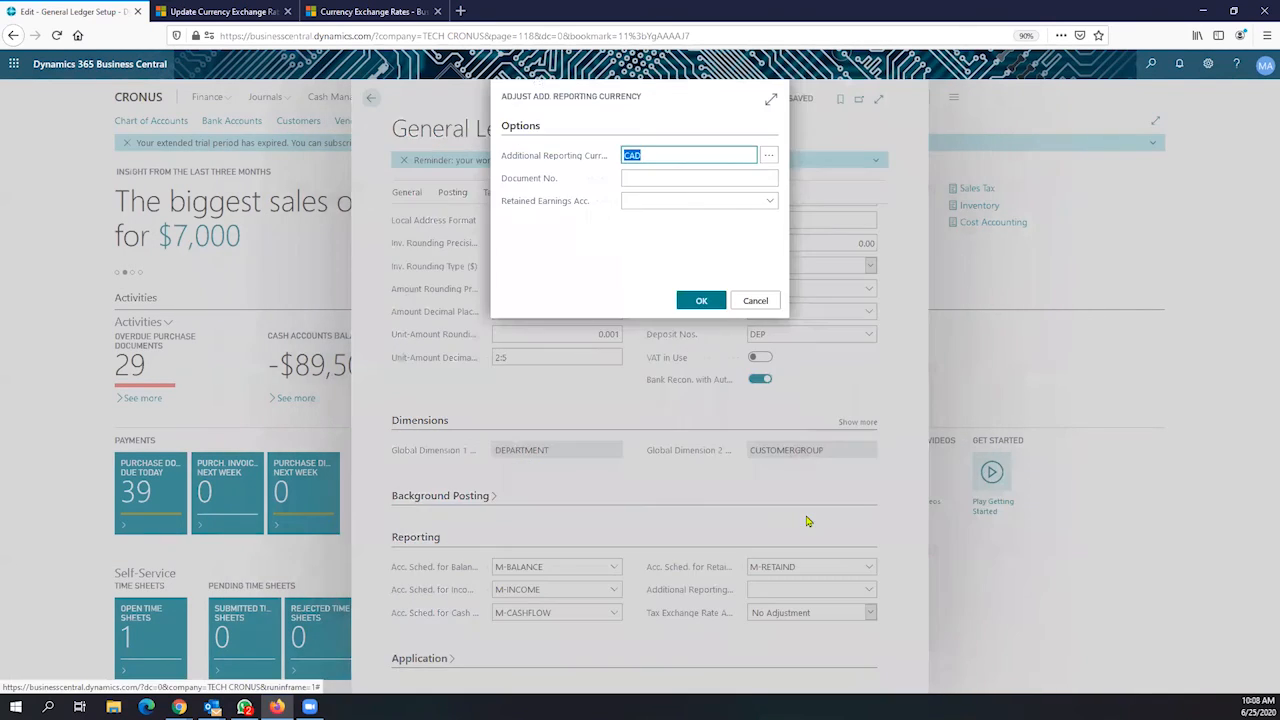
left_click(663, 178)
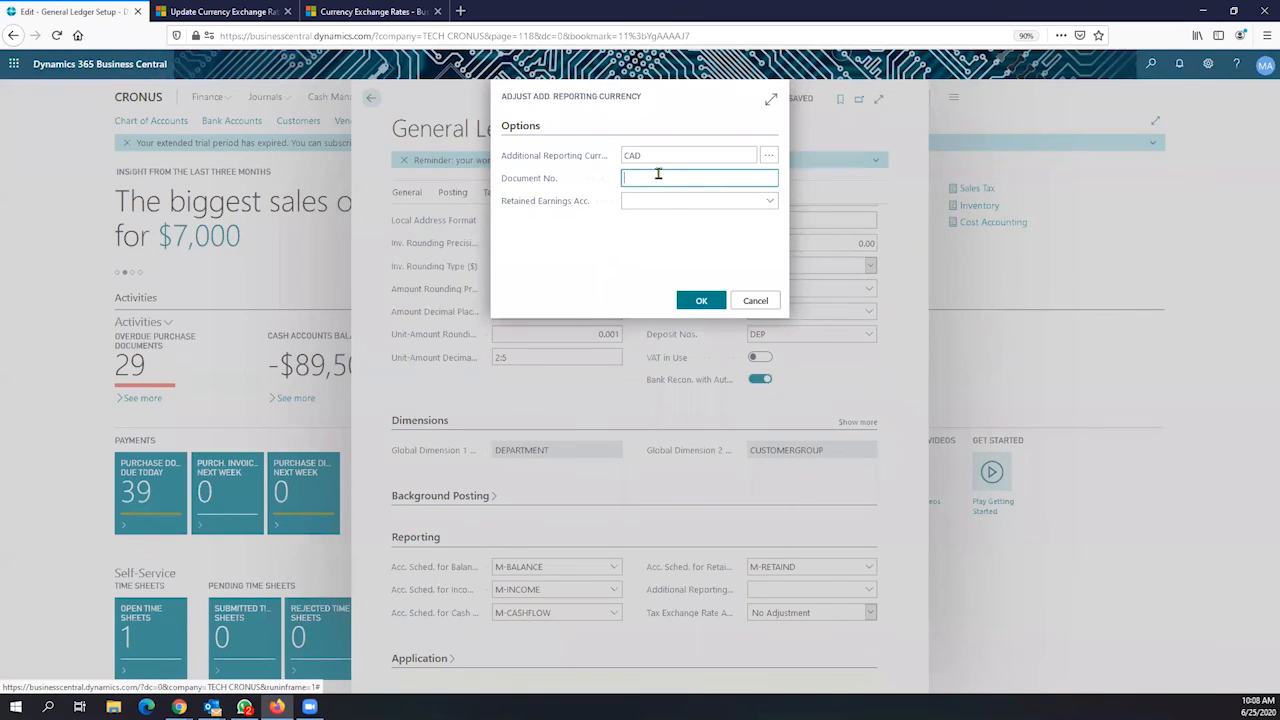
left_click(645, 158)
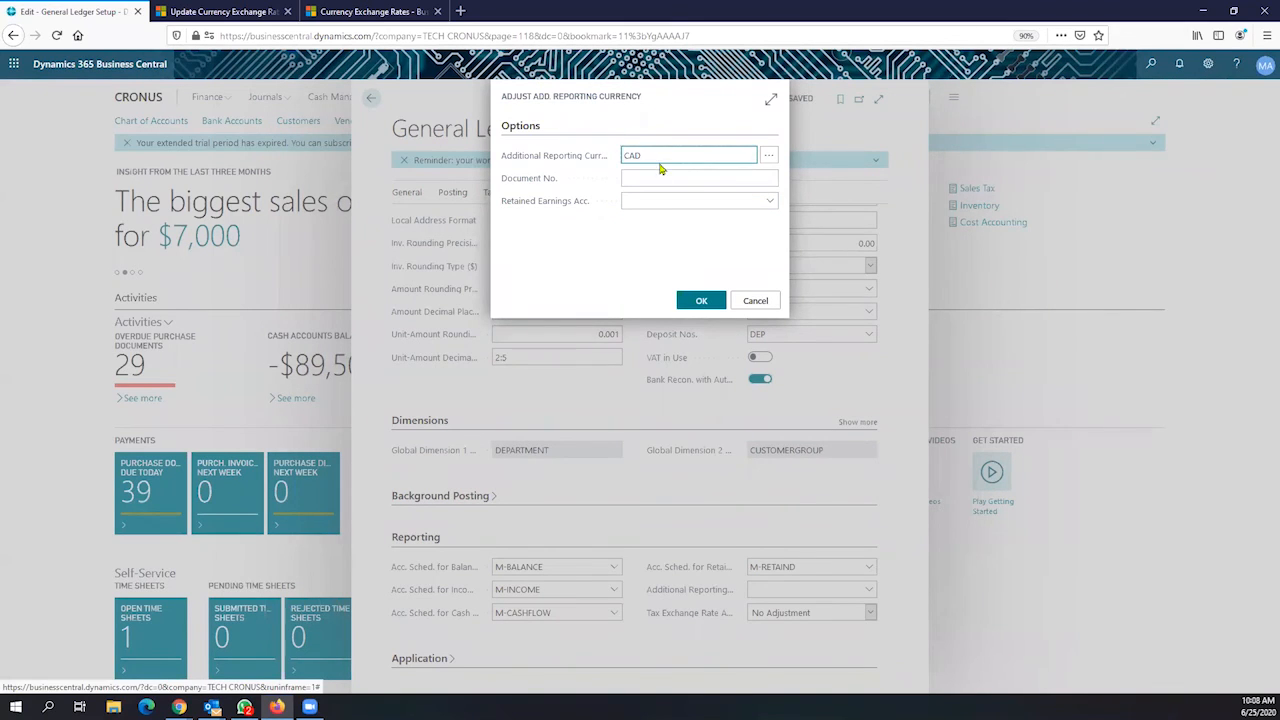
left_click_drag(654, 155, 614, 143)
Enter Document No. 00001, pick Retained Earnings account 30200, and start the adjustment
left_click(664, 175)
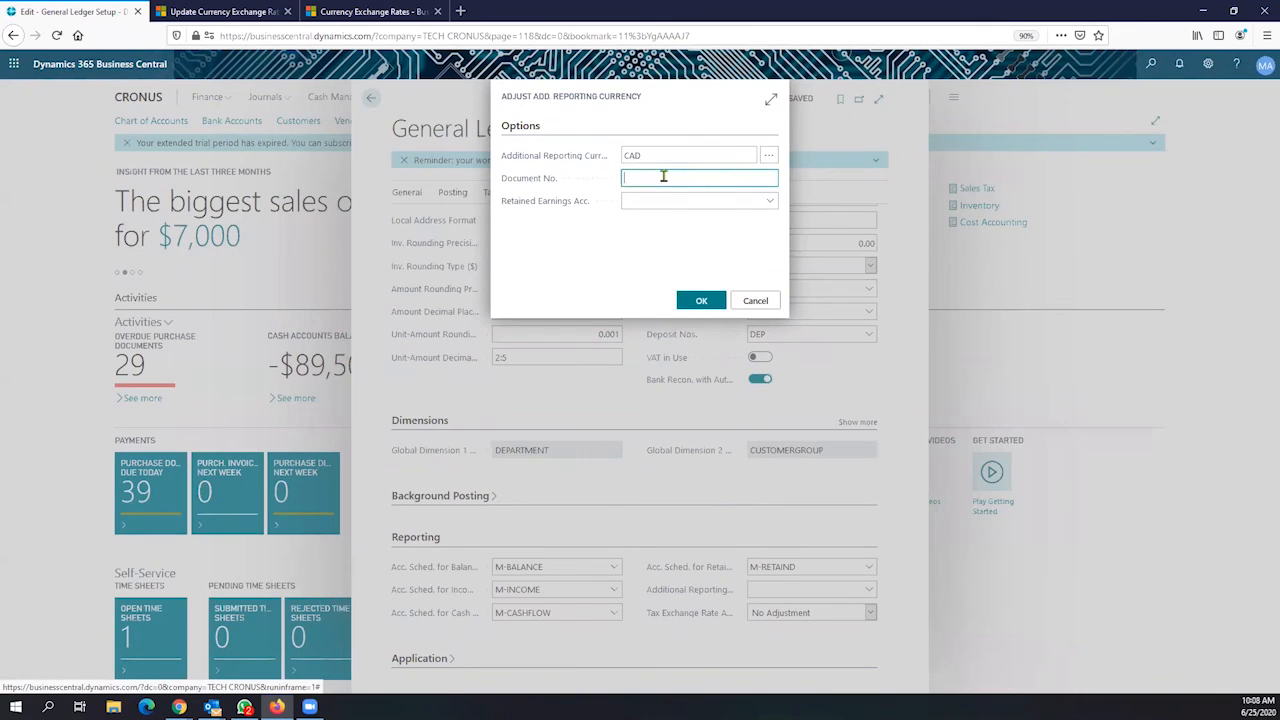
type("00001")
key("Tab")
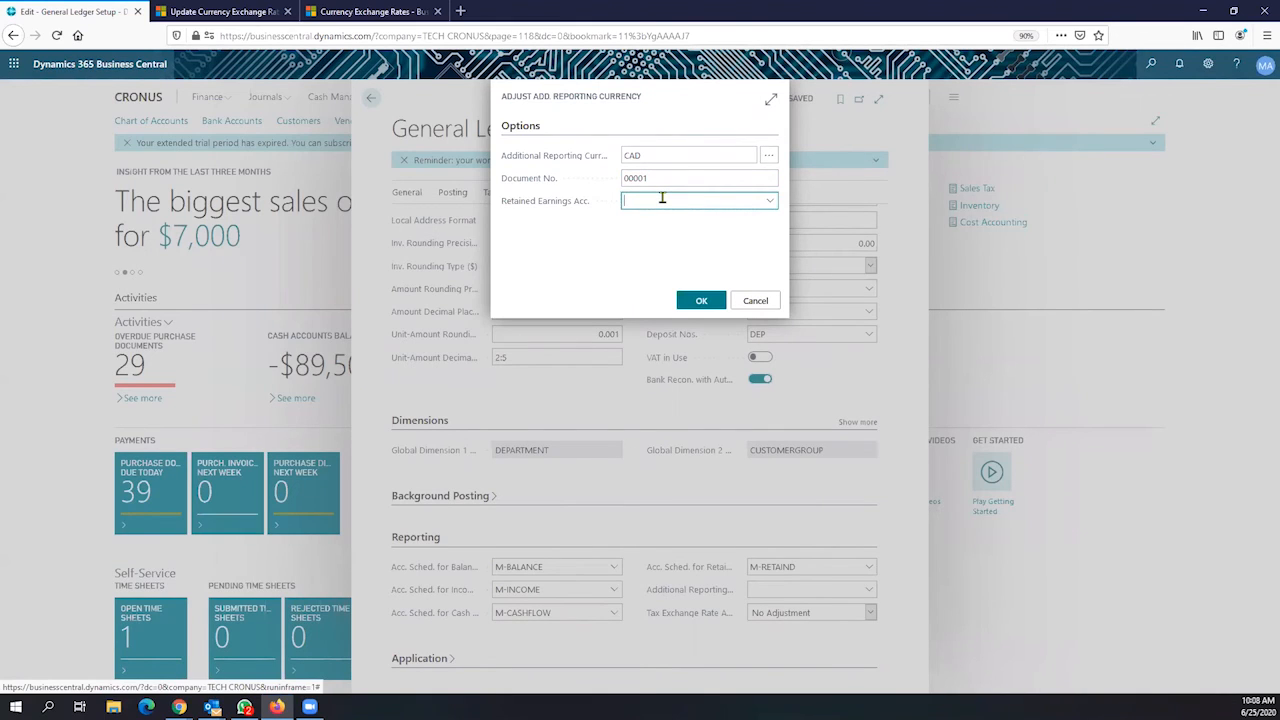
left_click(661, 198)
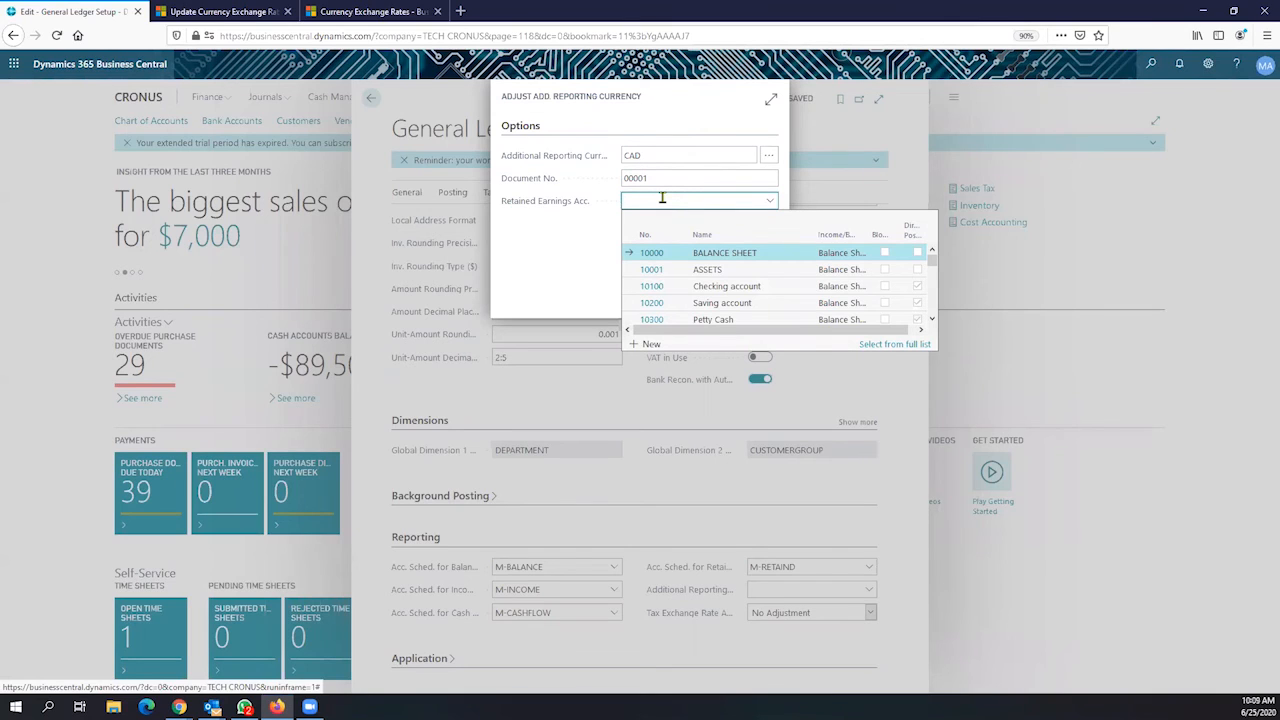
type("reta")
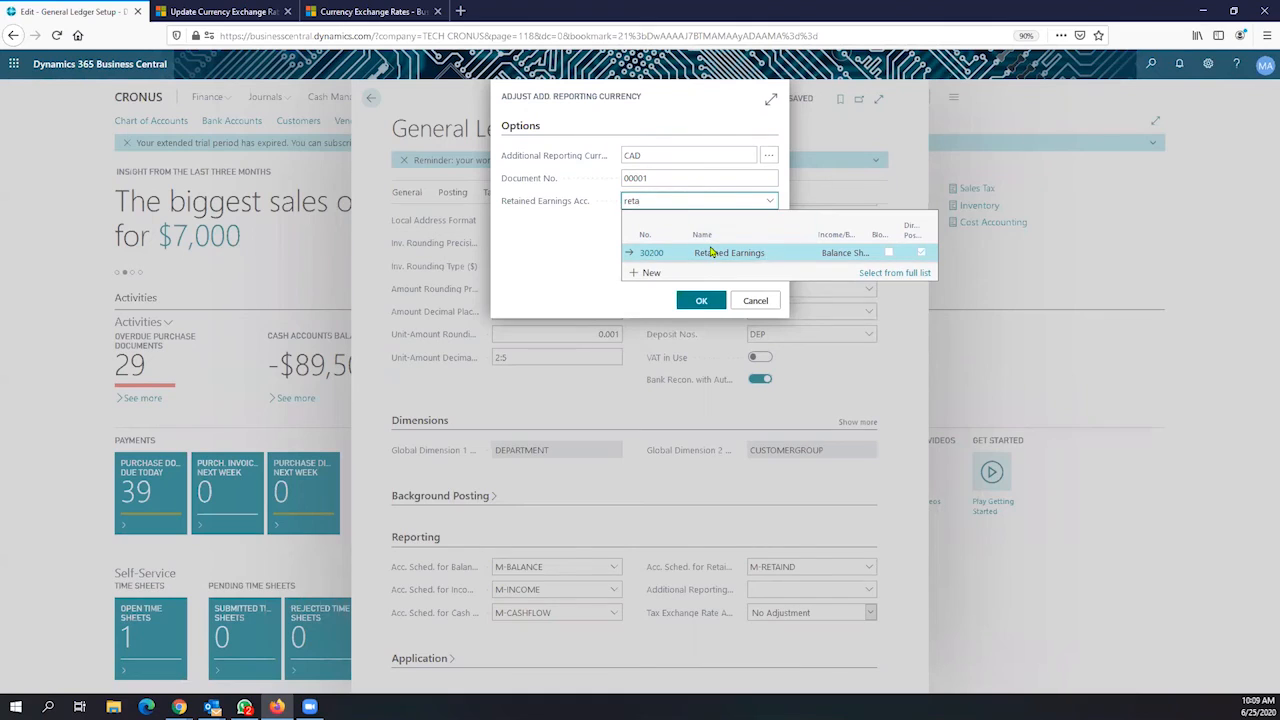
left_click(709, 251)
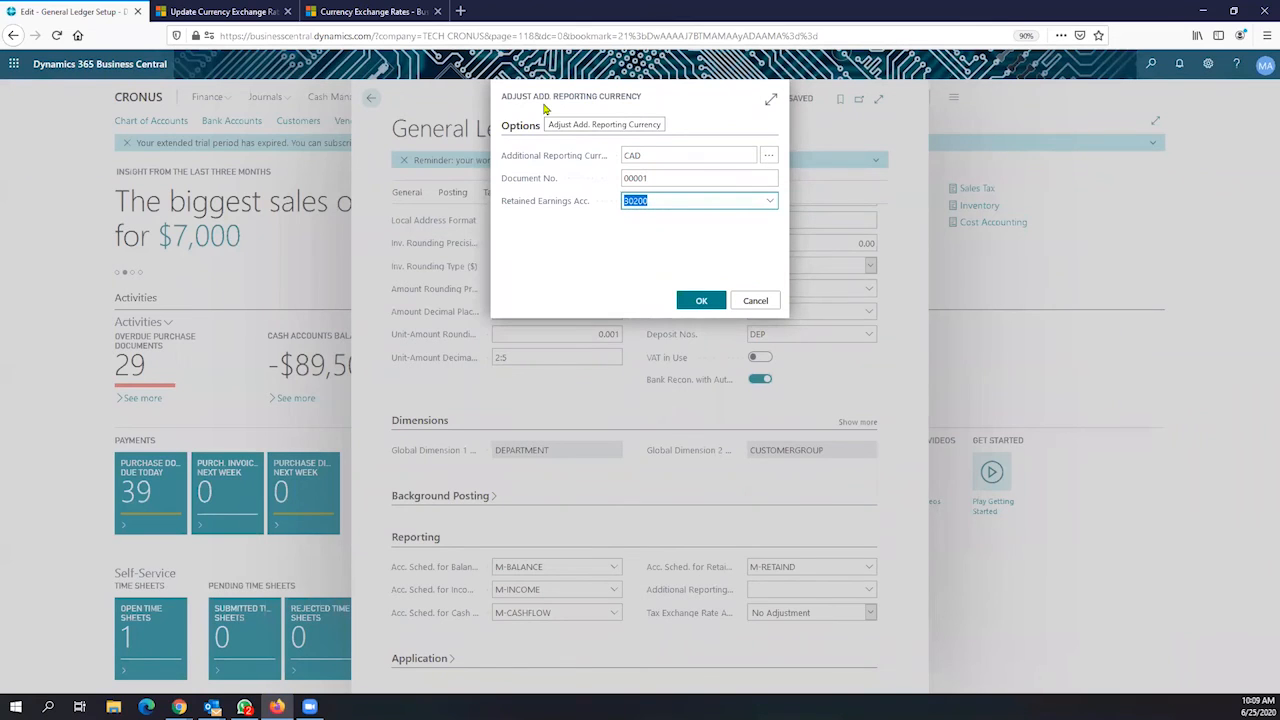
left_click(699, 303)
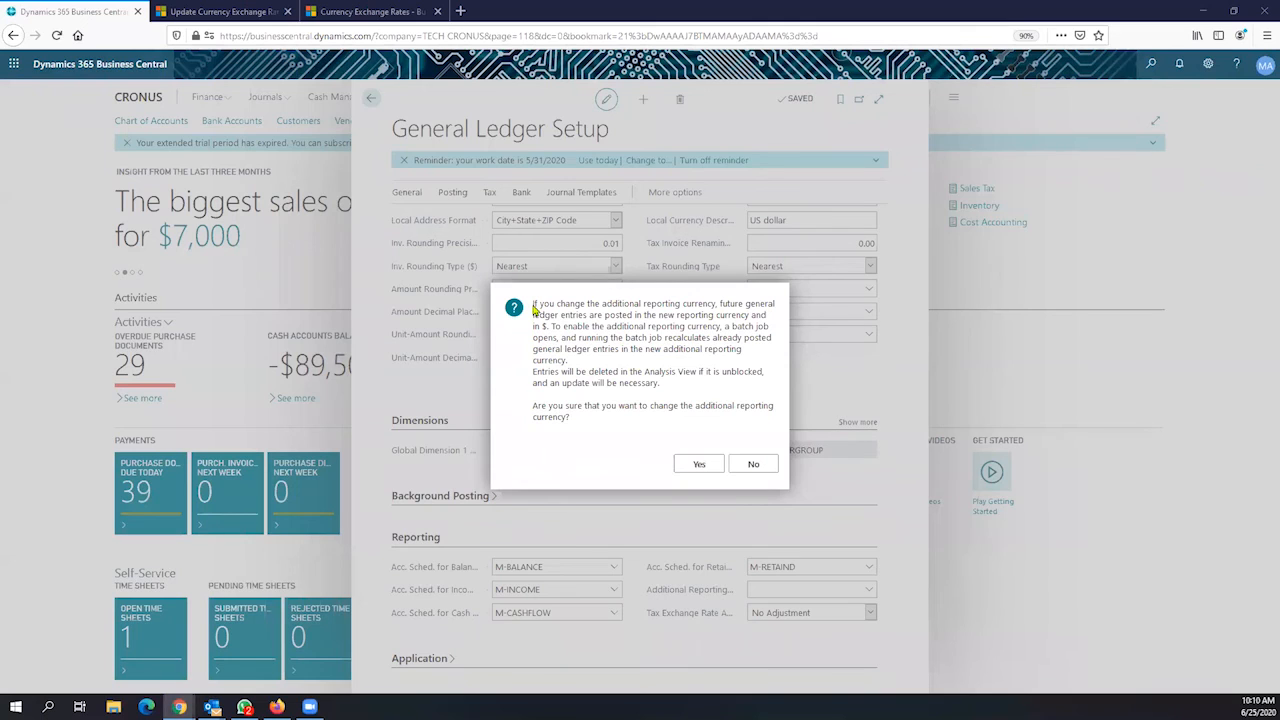
Read the recalculation warning and answer No to keep the reporting currency empty
left_click_drag(533, 306, 744, 350)
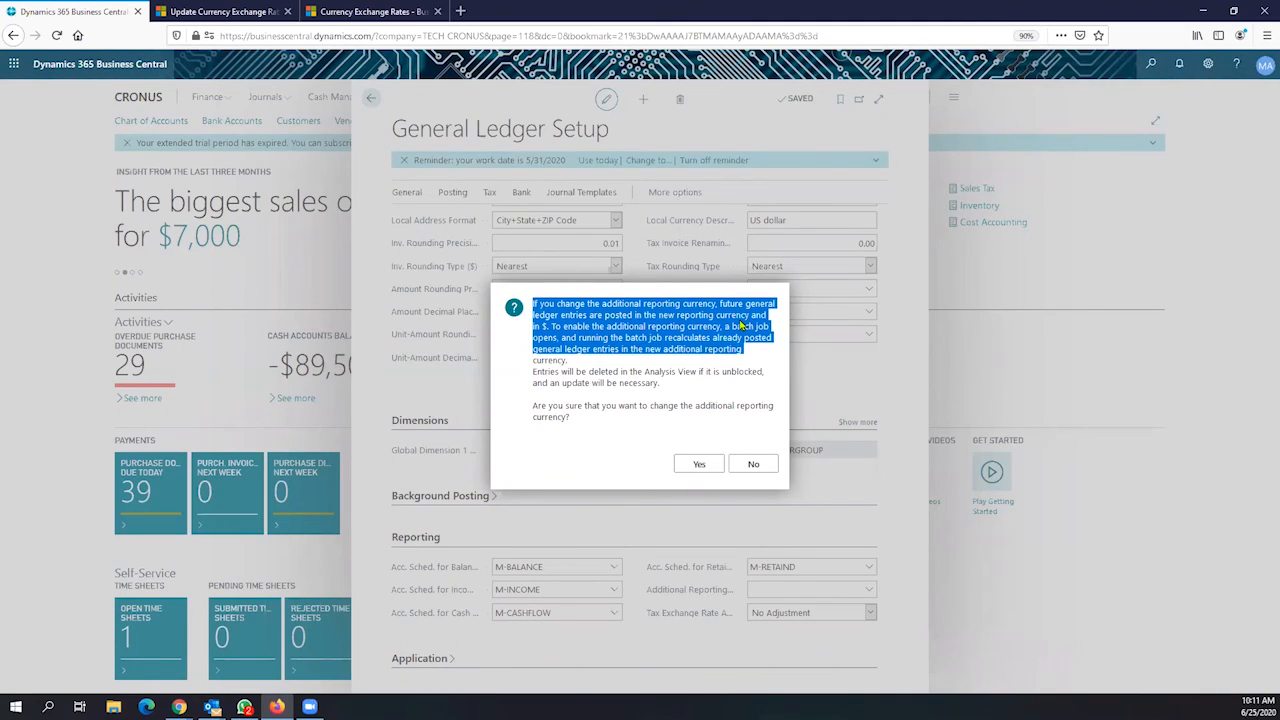
left_click(754, 465)
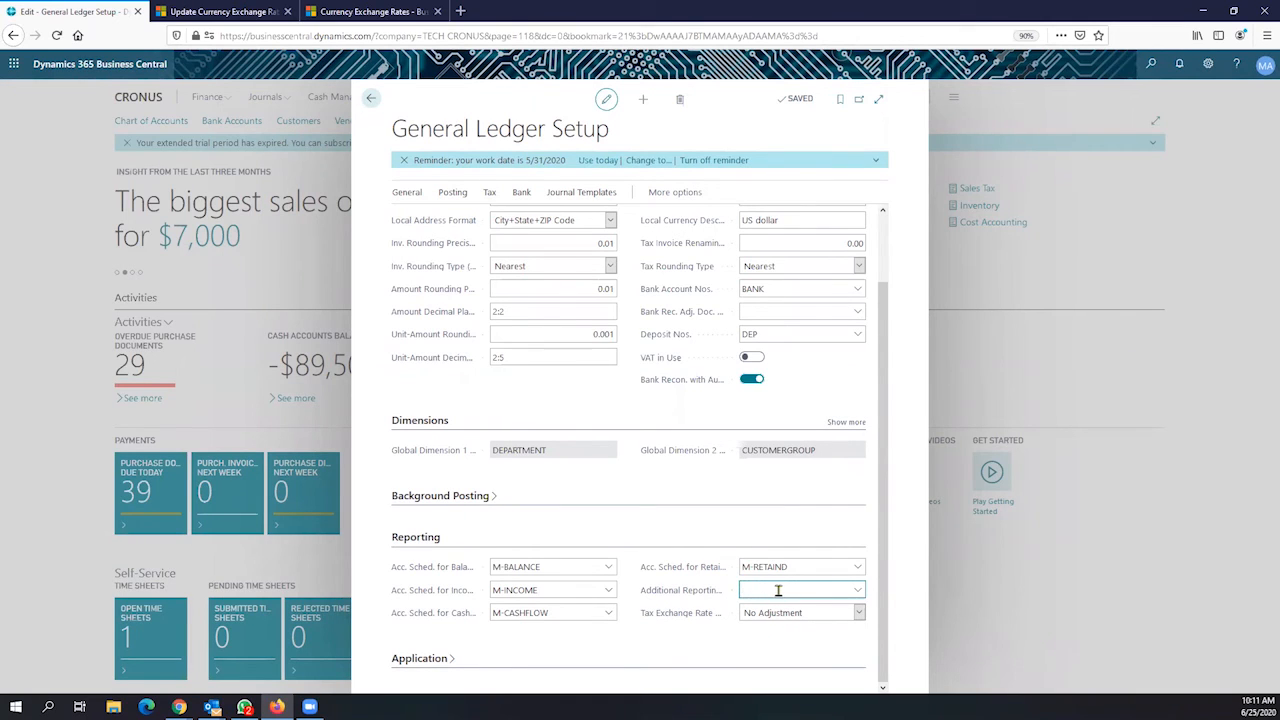
Pick CAD again as additional reporting currency and enter Document No. 0001
left_click(857, 590)
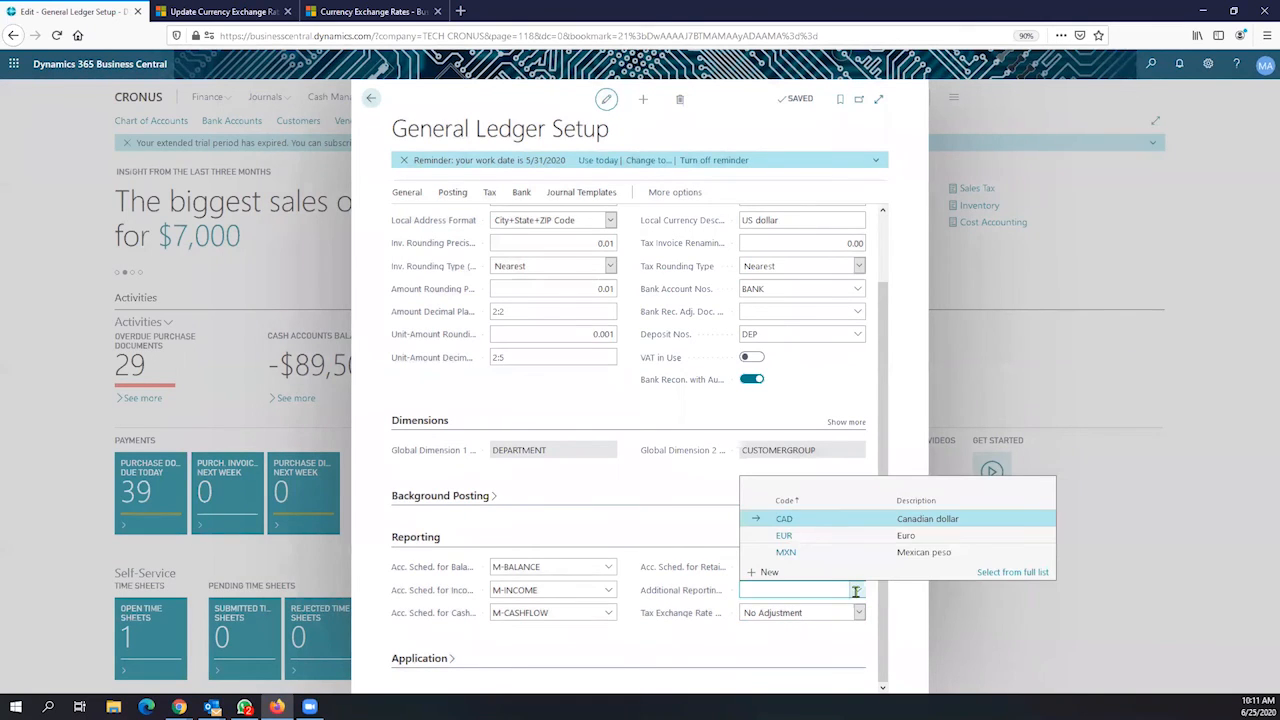
left_click(812, 523)
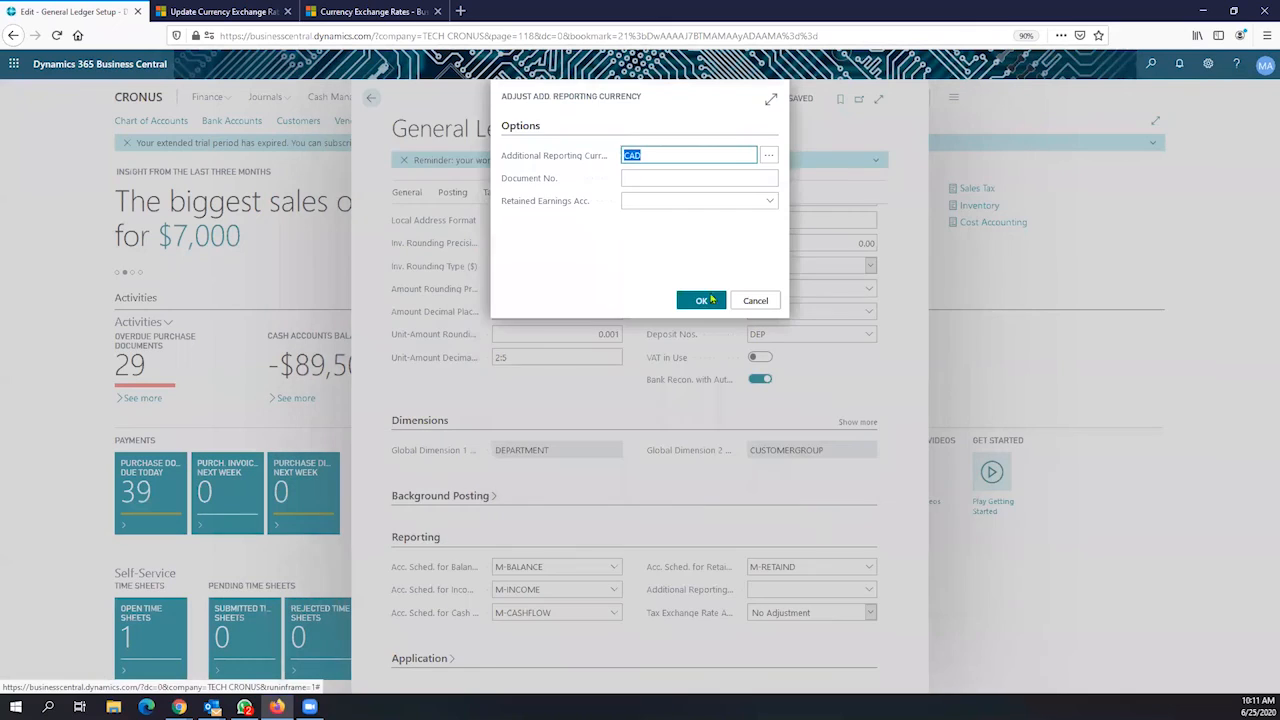
left_click(686, 180)
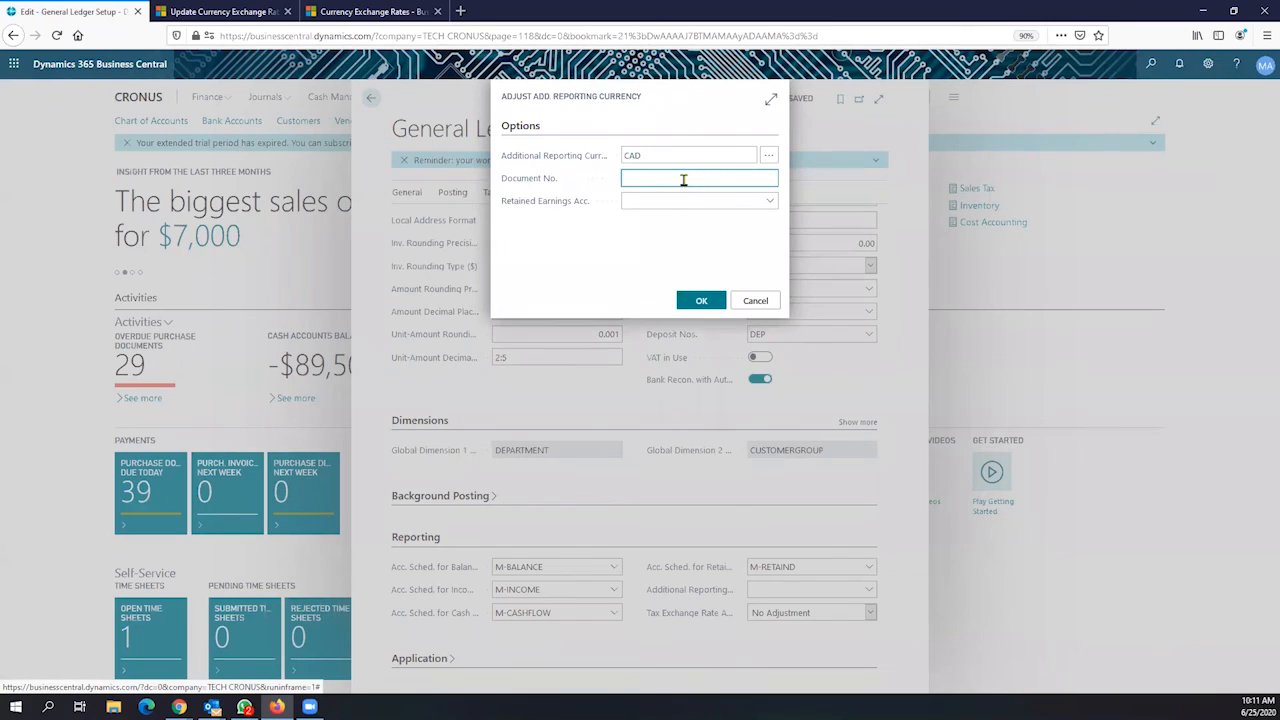
type("0001")
key("Tab")
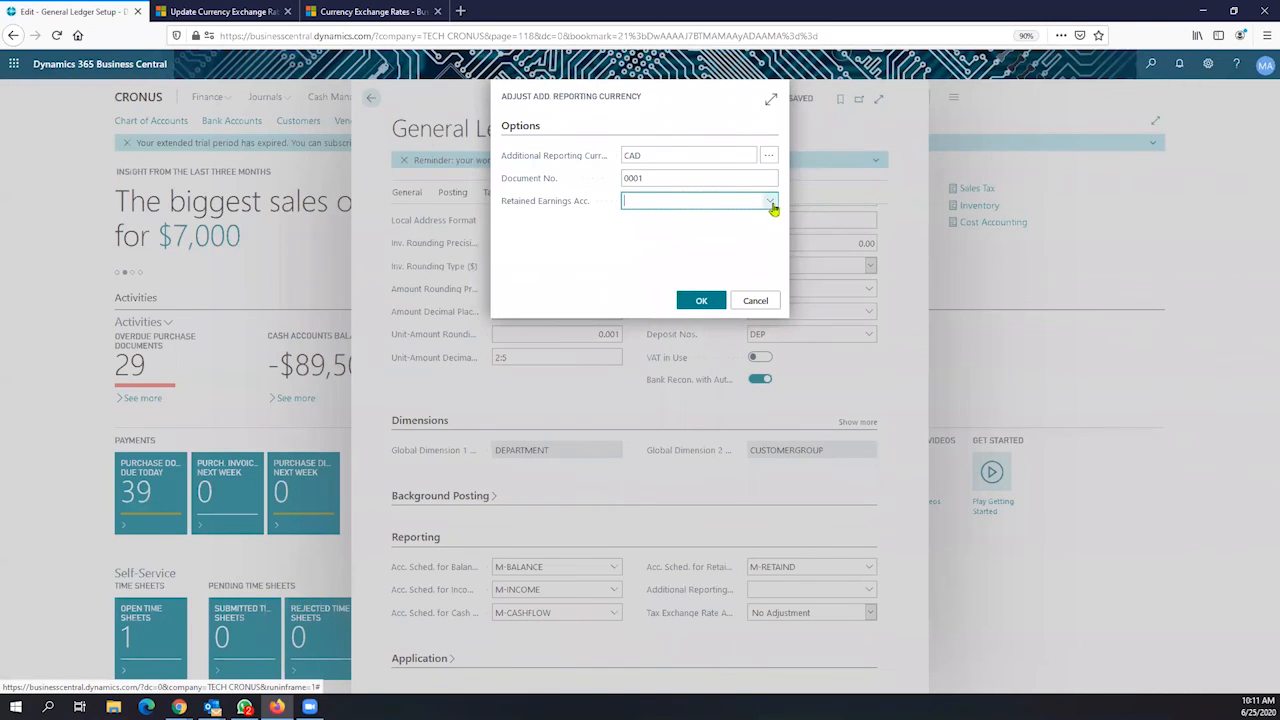
Search 'retai' to choose Retained Earnings account 30200, then start the adjustment
type("equ")
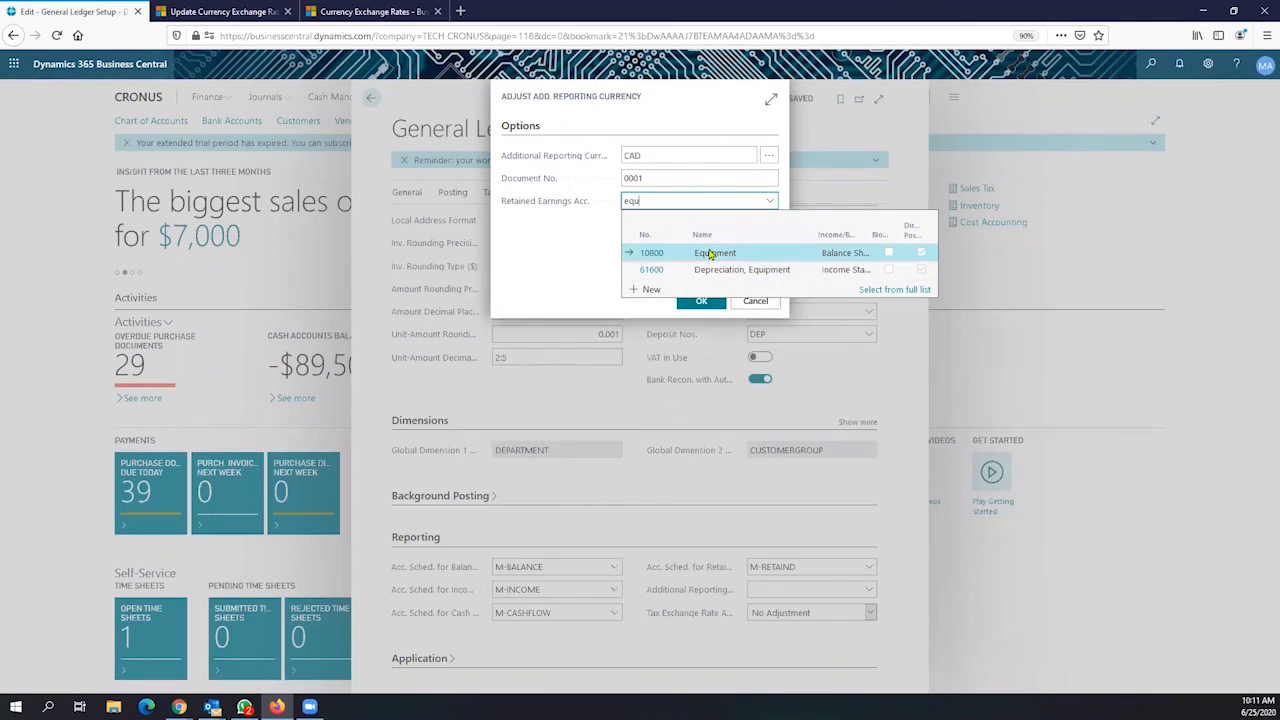
key("BackSpace")
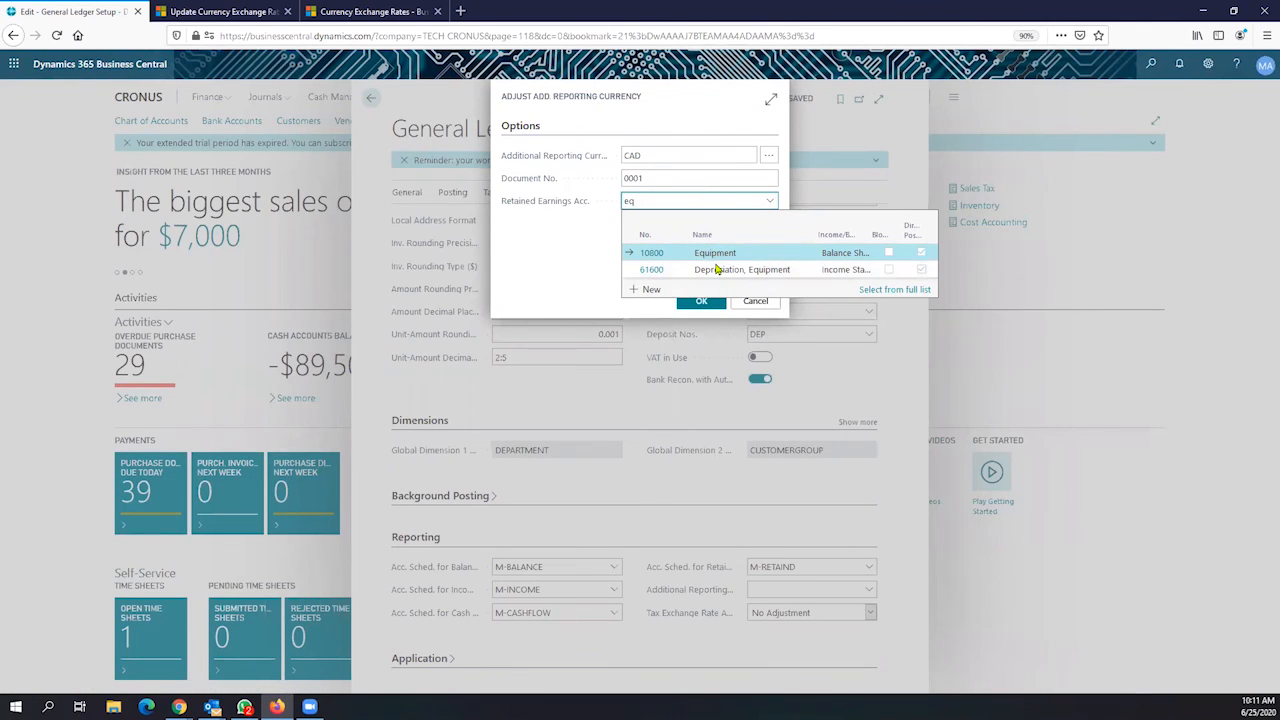
type("uit")
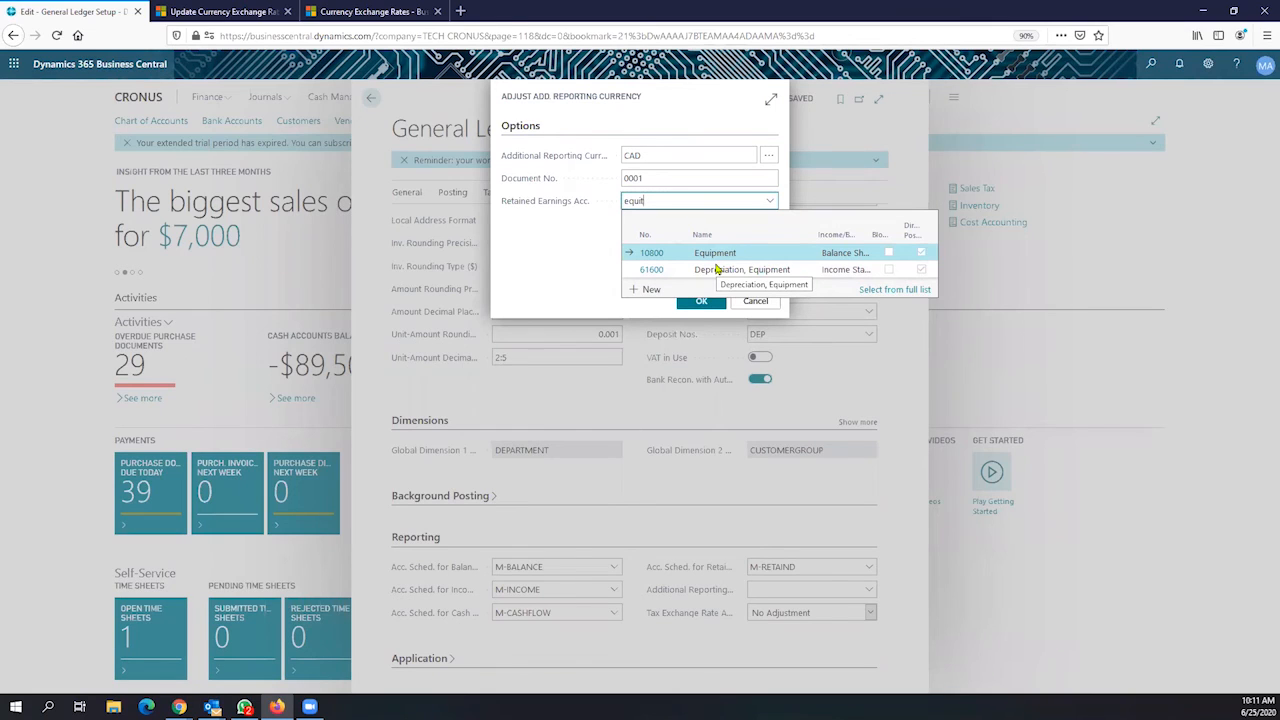
key("BackSpace")
key("BackSpace")
key("BackSpace")
key("BackSpace")
key("BackSpace")
type("r")
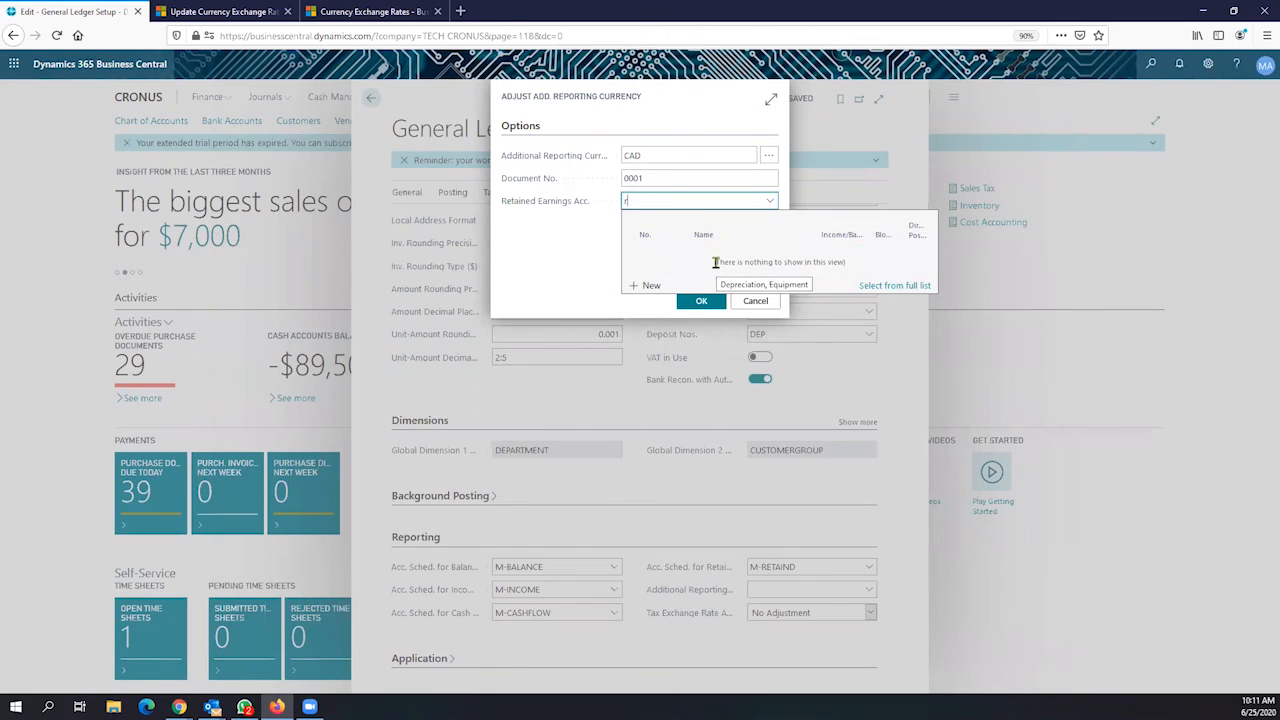
type("etai")
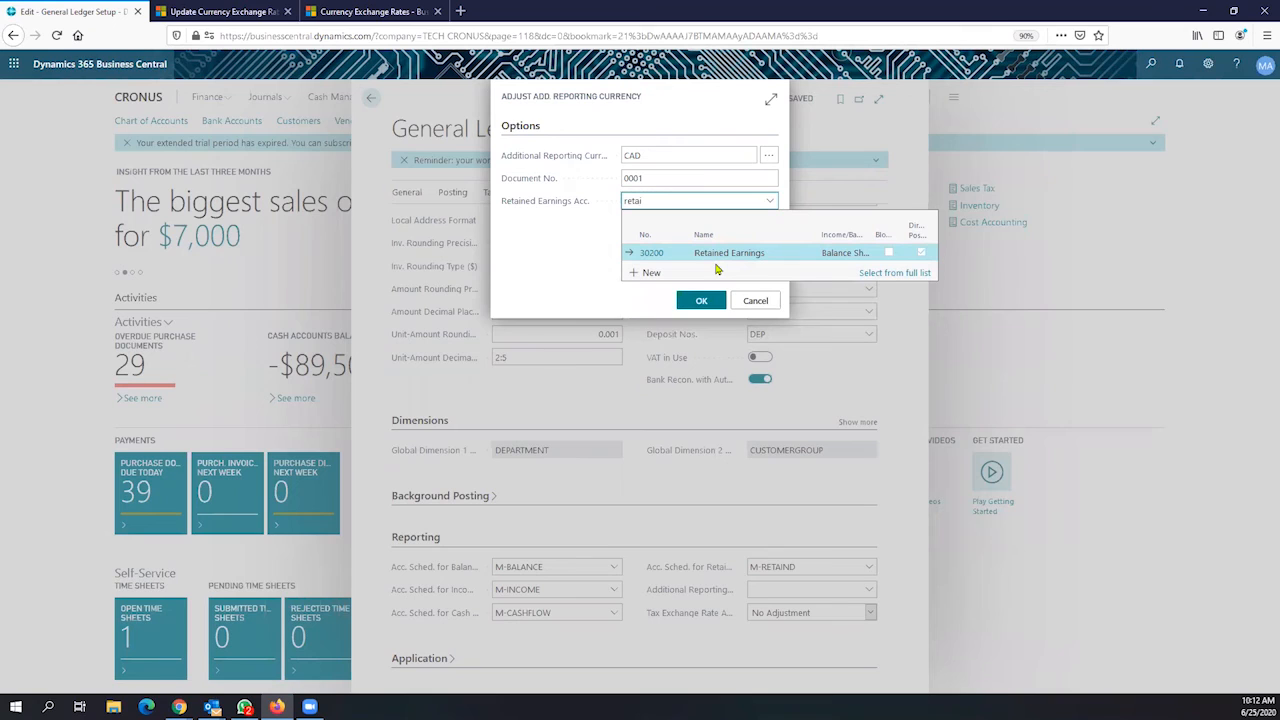
left_click(716, 254)
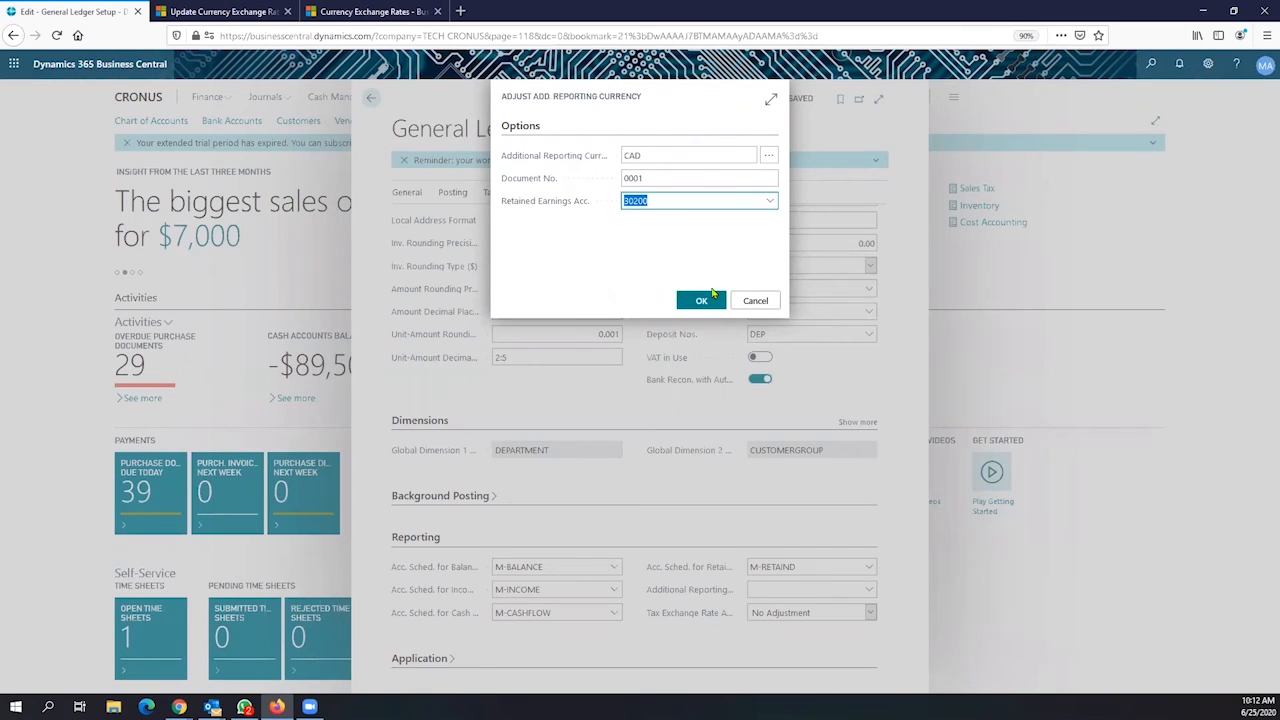
left_click(704, 302)
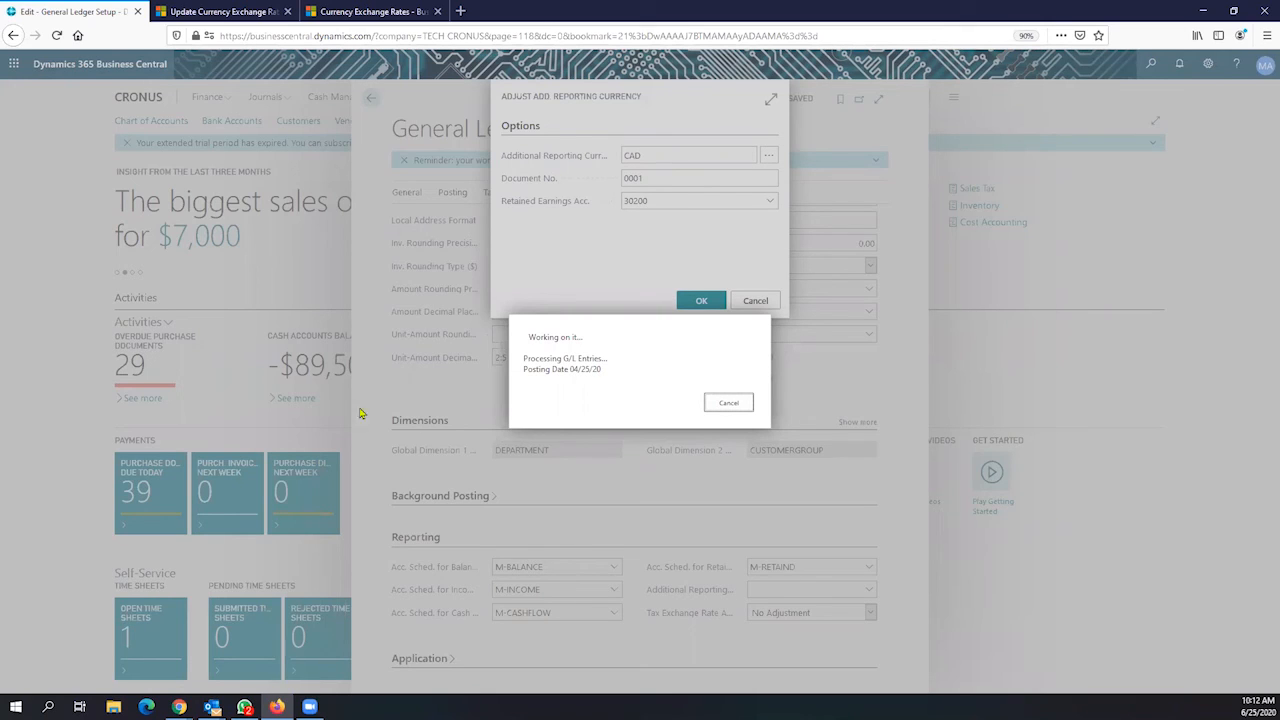
Accept the CAD reporting currency change, verify the field shows CAD, and close General Ledger Setup
left_click_drag(607, 358, 516, 362)
key("alt+Tab")
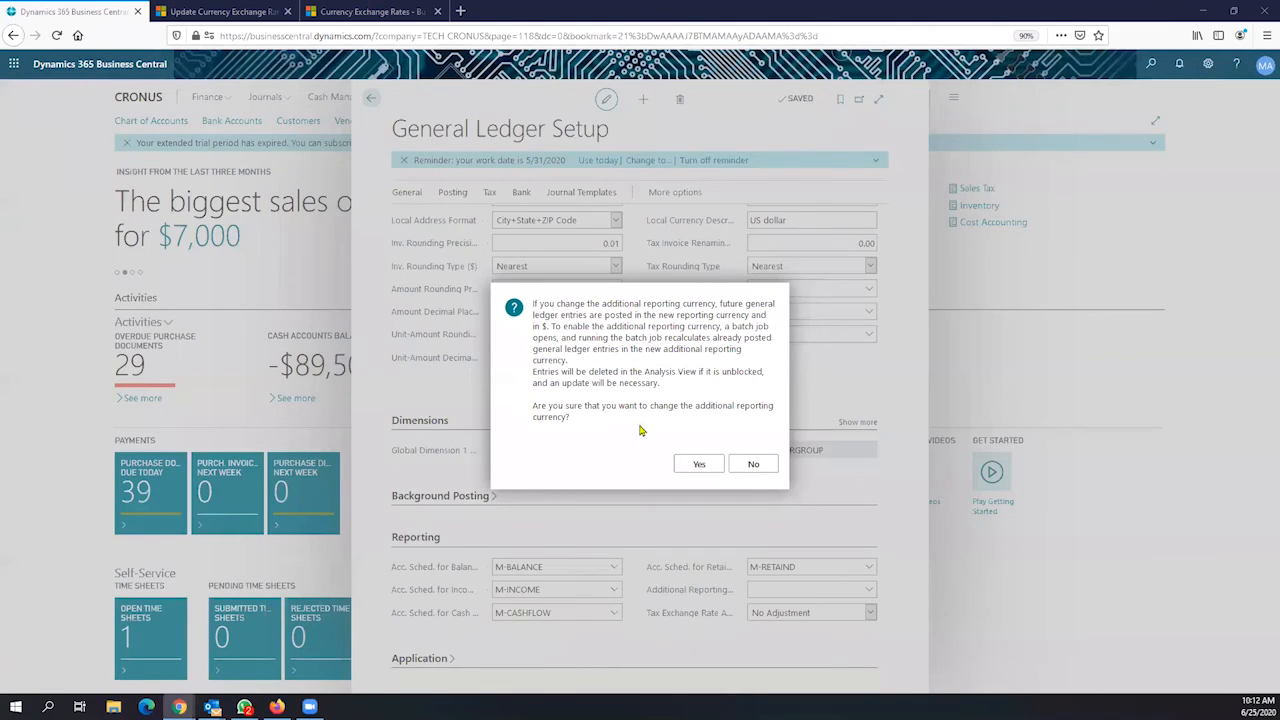
left_click(698, 465)
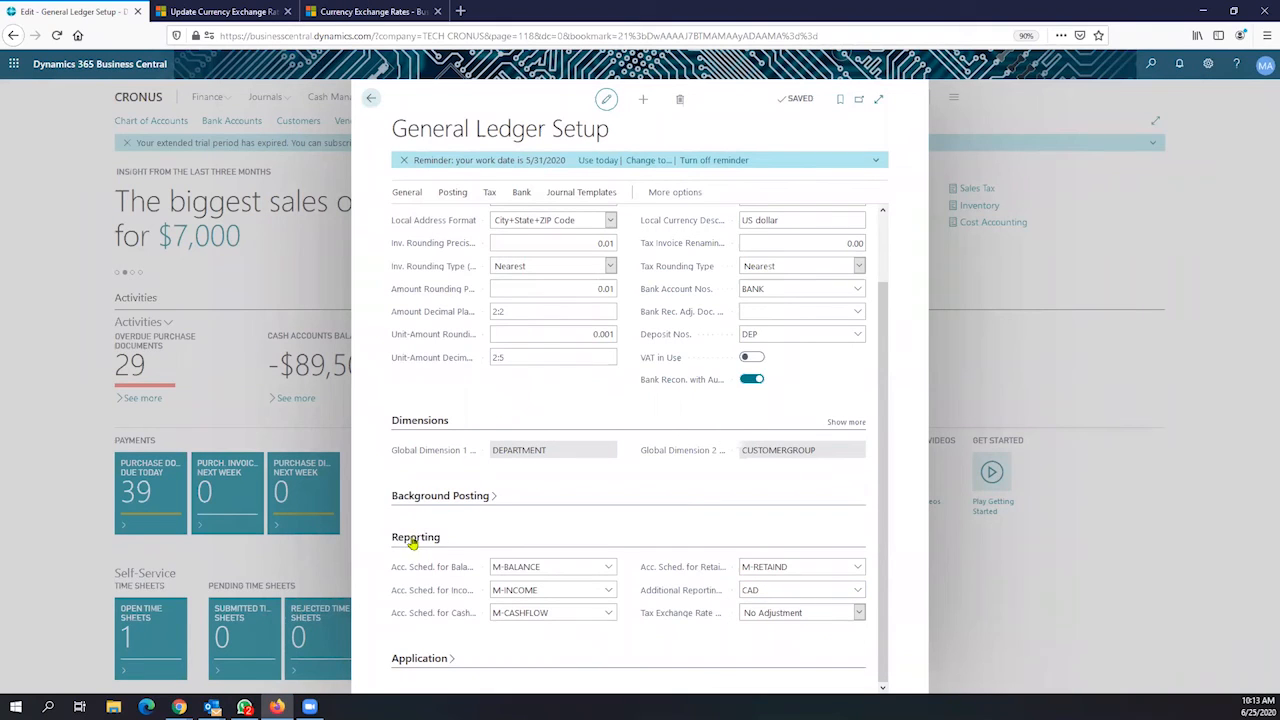
left_click(767, 588)
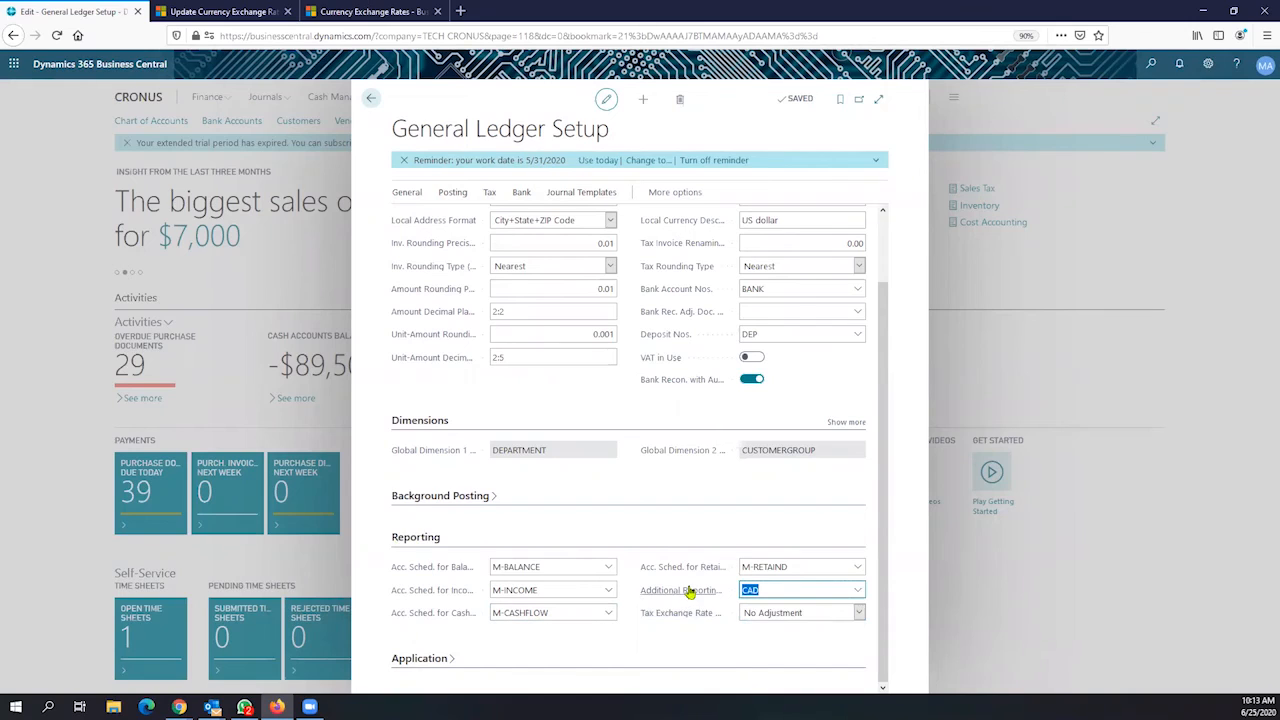
mouse_move(689, 592)
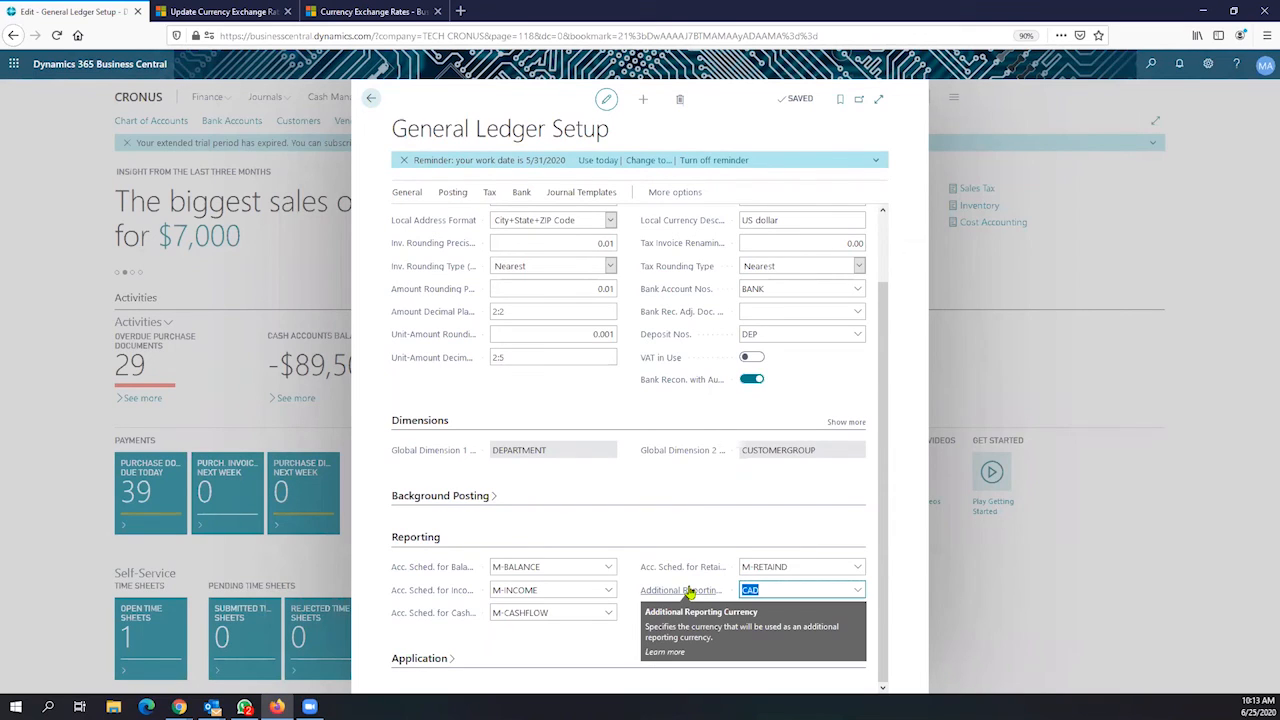
left_click(371, 99)
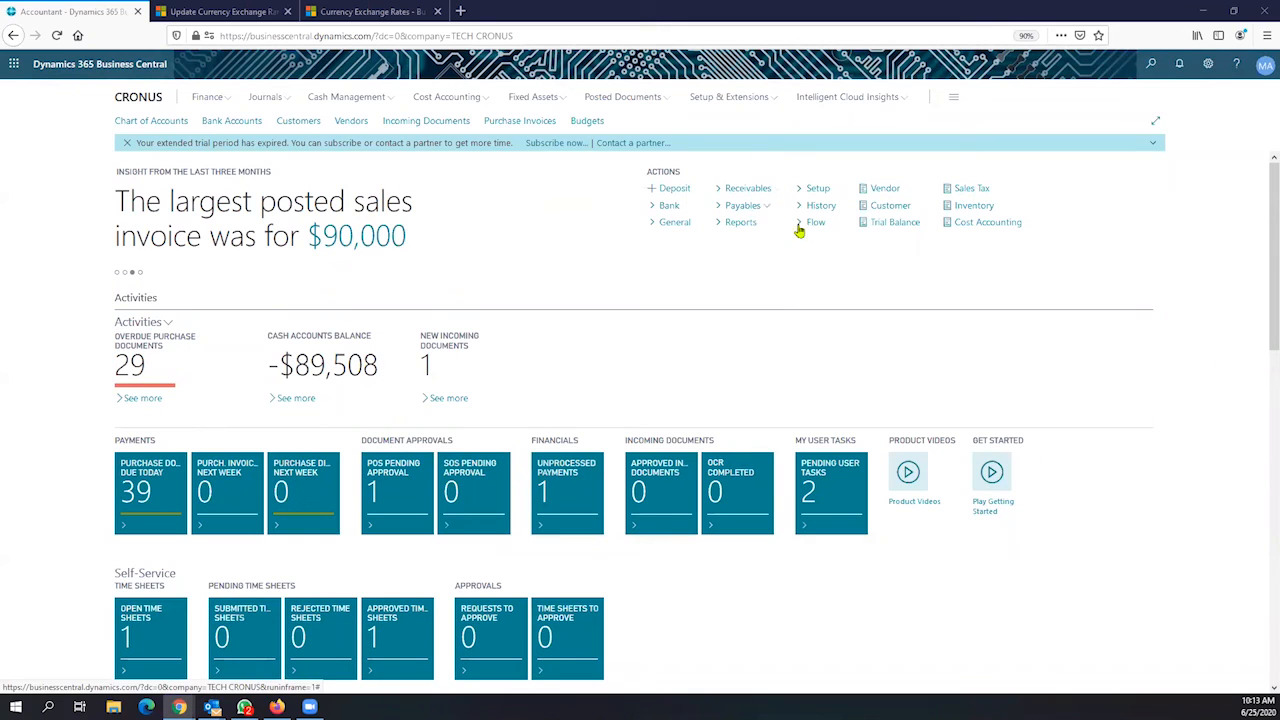
Open the Chart of Accounts and its Trial Balance Detail/Summary report options
left_click(212, 97)
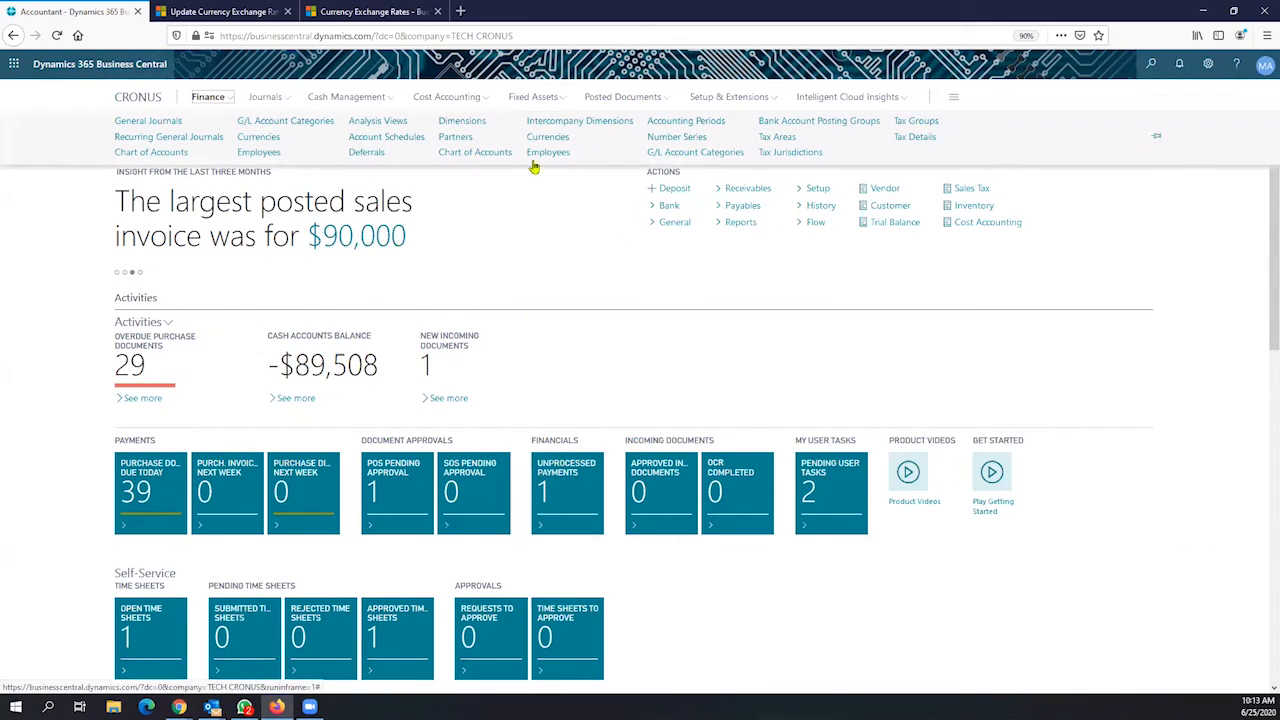
left_click(228, 95)
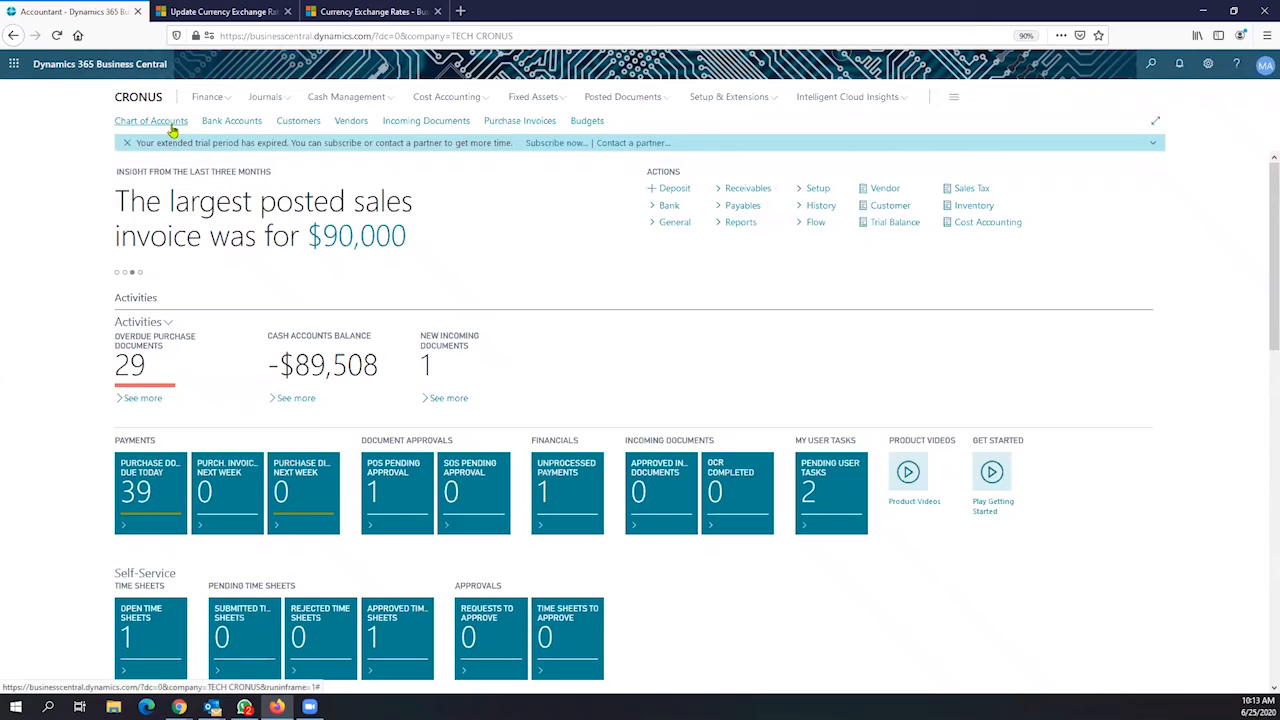
left_click(170, 124)
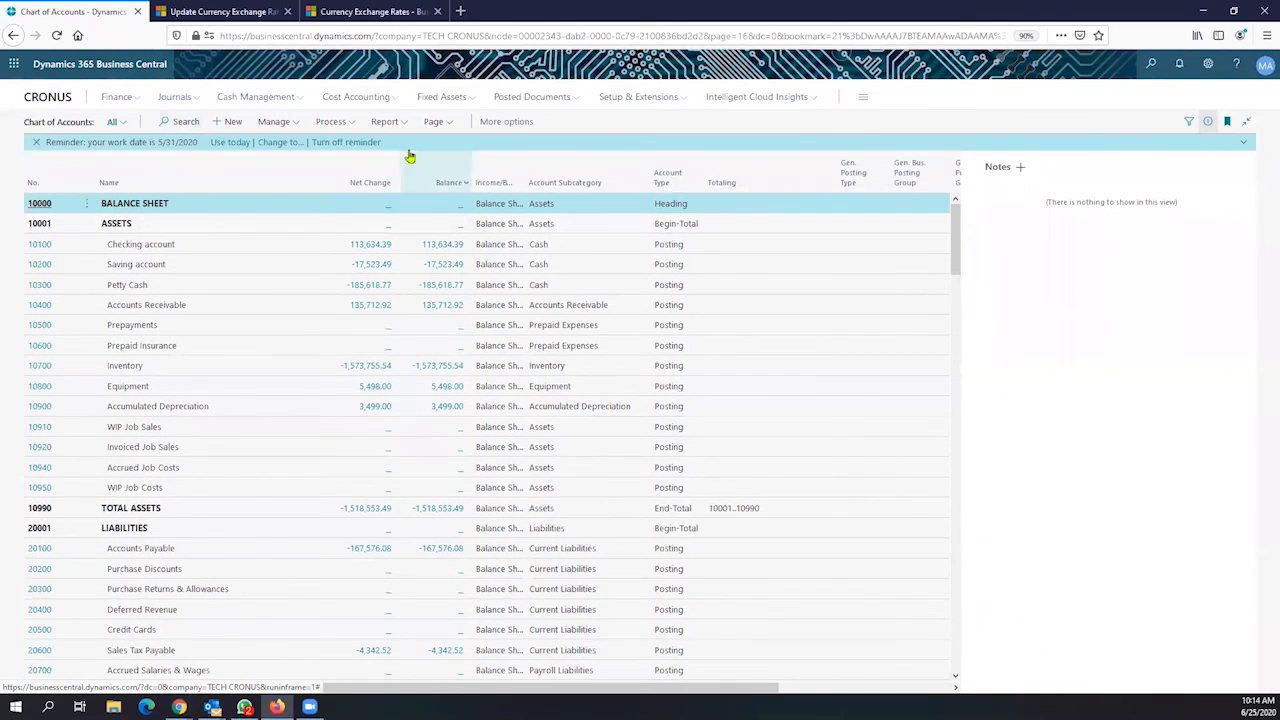
left_click(387, 121)
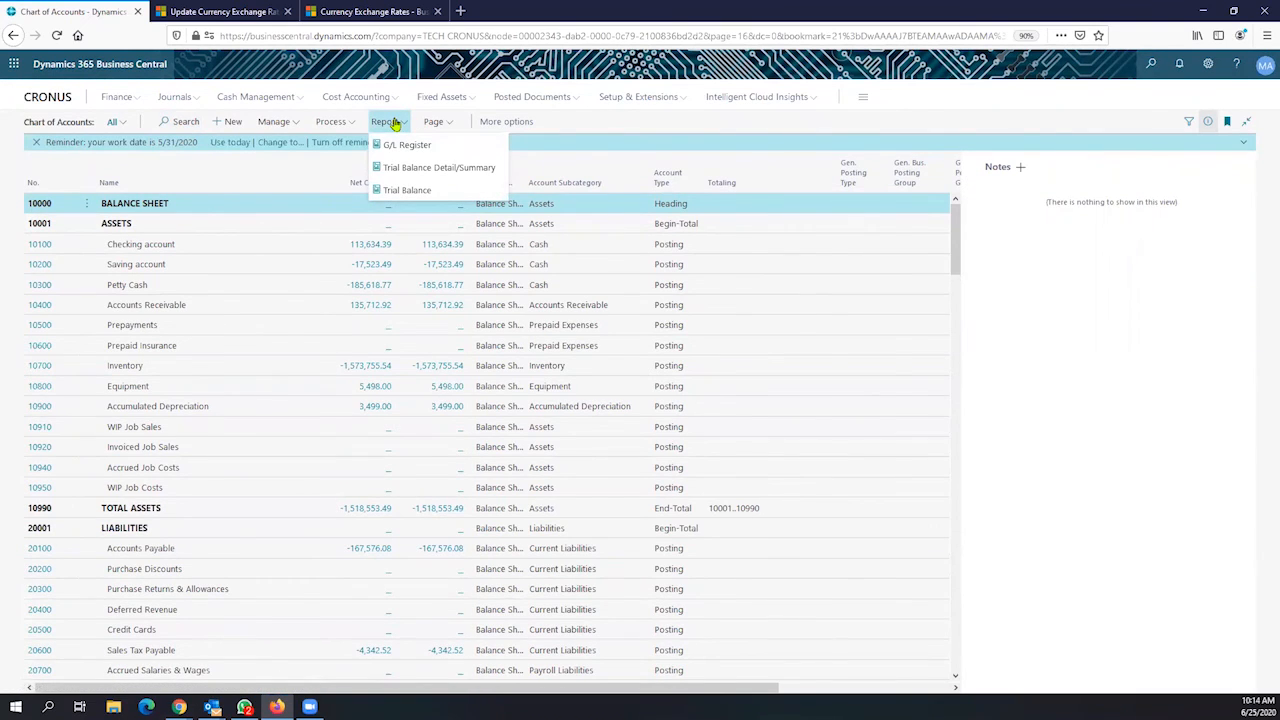
left_click(470, 167)
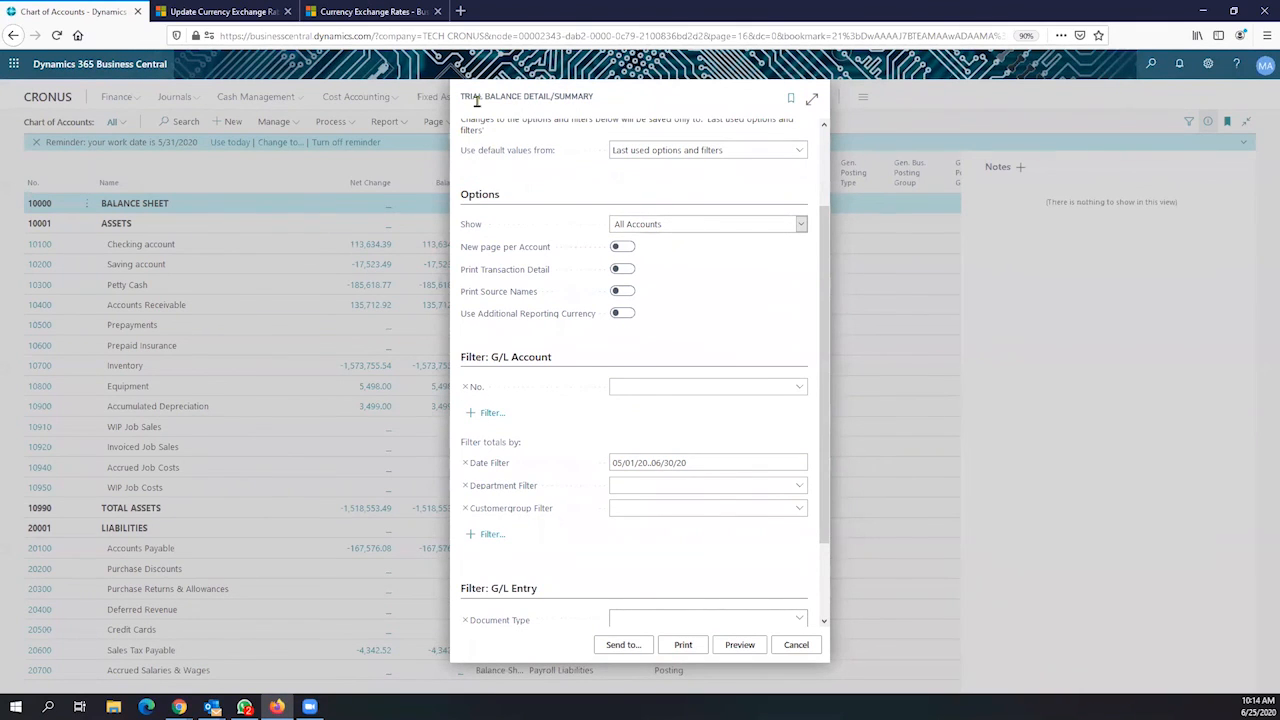
Preview the Summary Trial Balance with Use Additional Reporting Currency off and Show set to All Accounts
left_click_drag(462, 100, 592, 110)
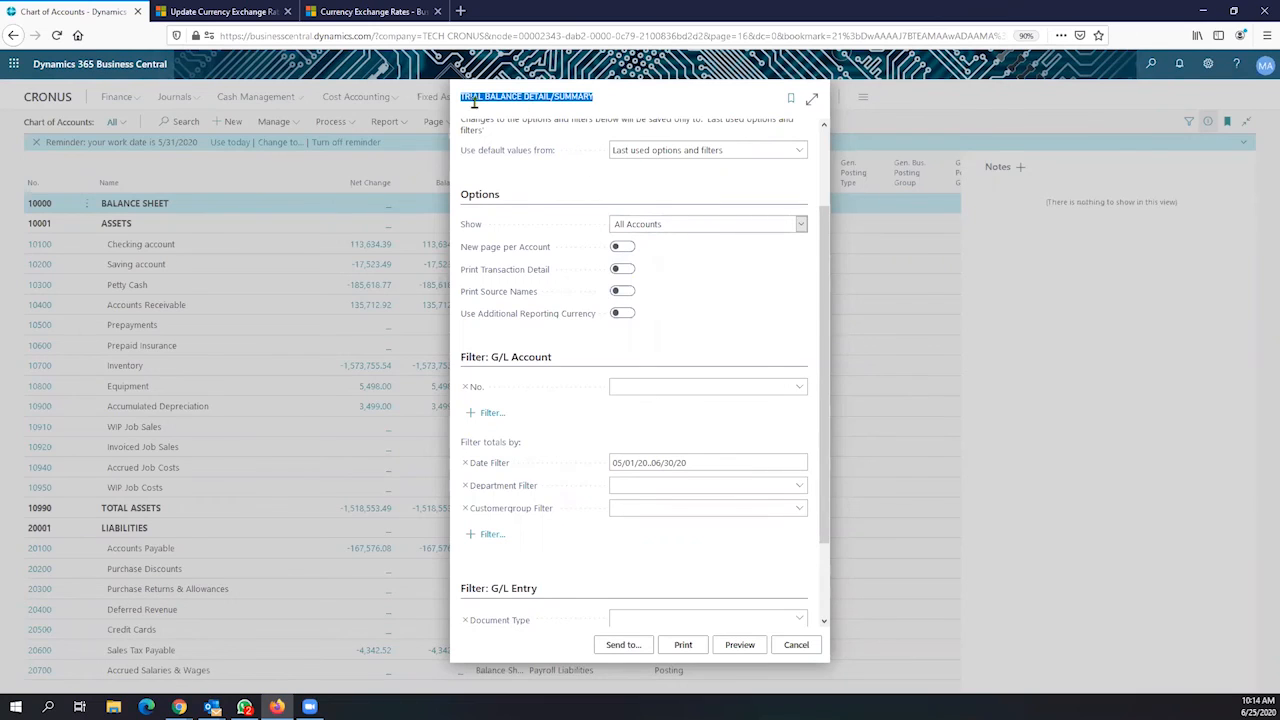
left_click(618, 315)
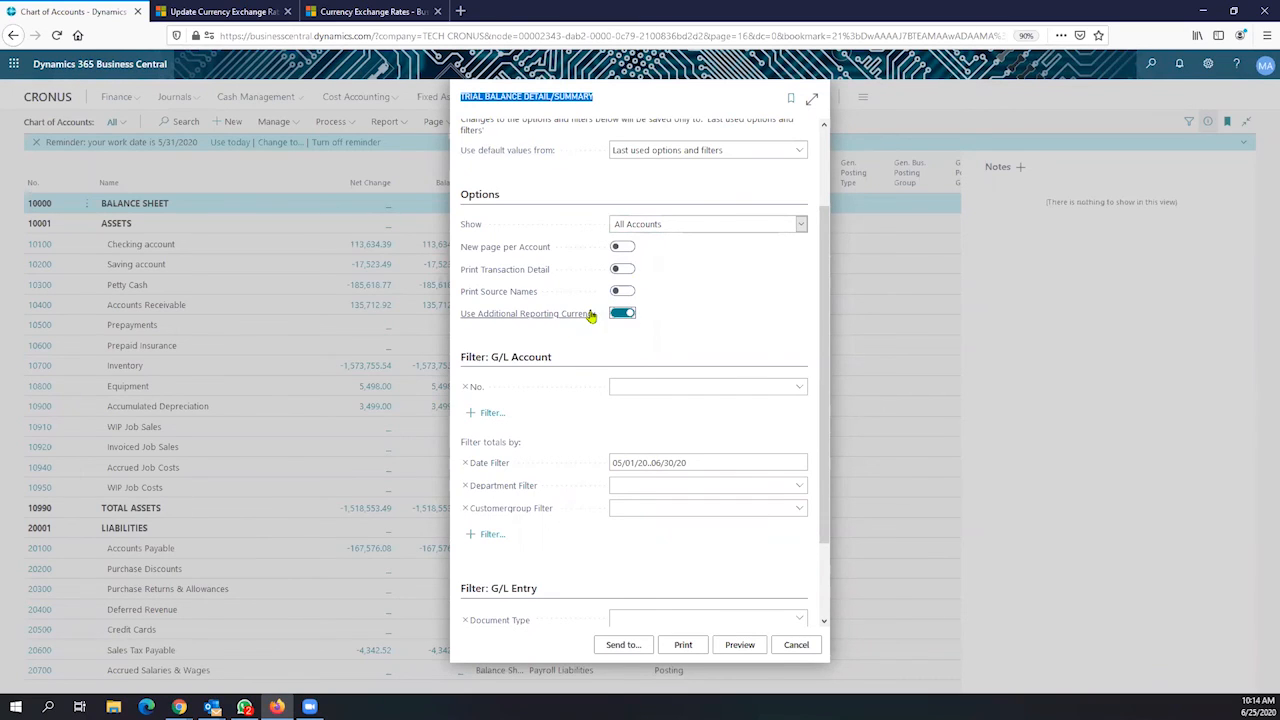
left_click(624, 314)
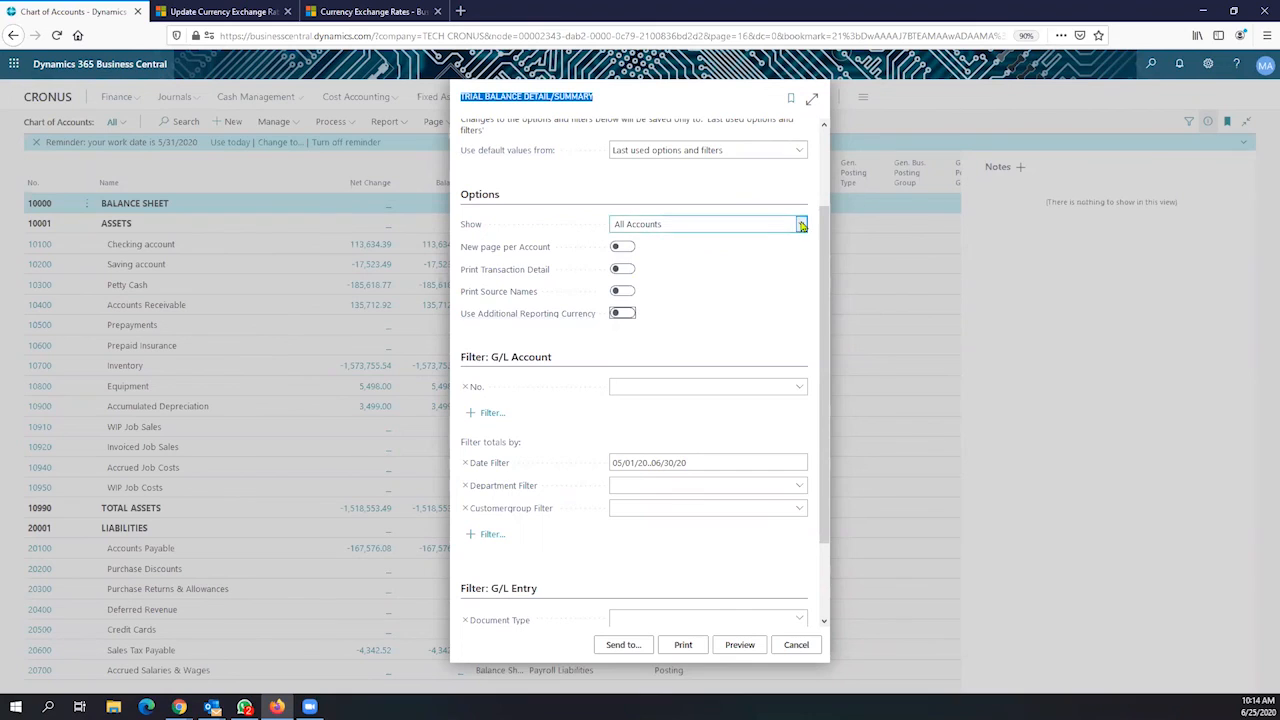
left_click(800, 225)
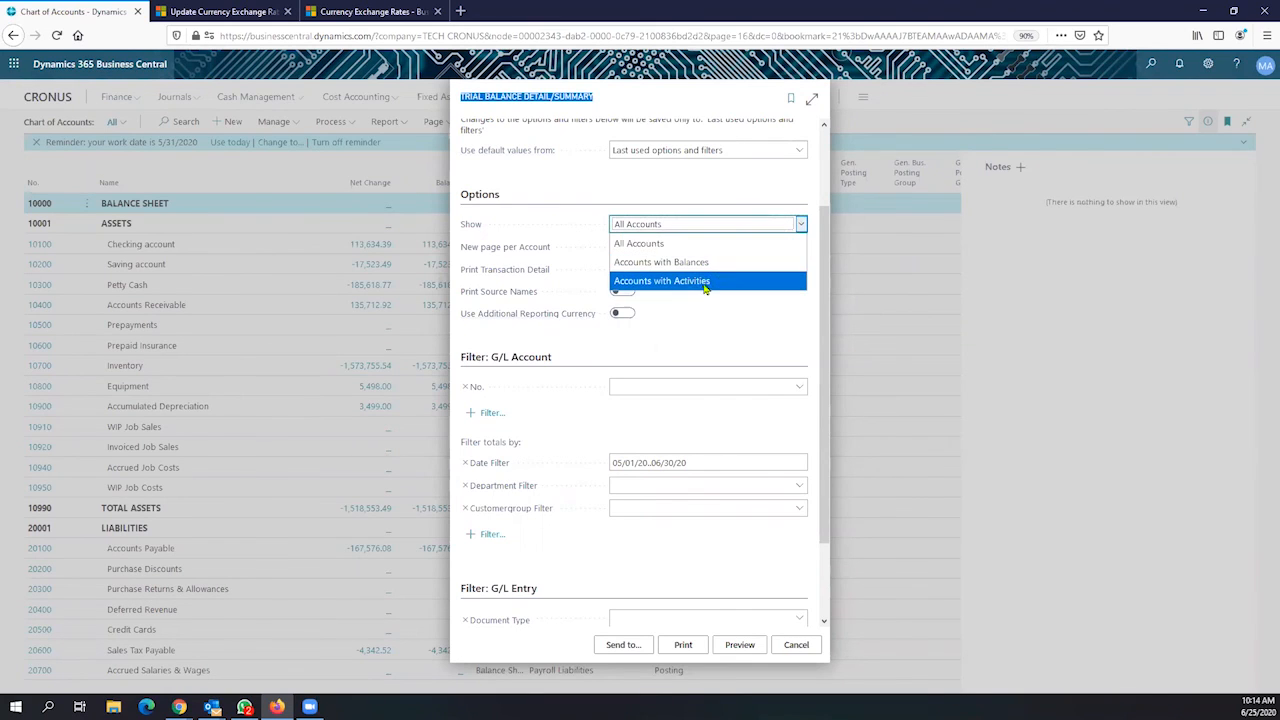
left_click(697, 326)
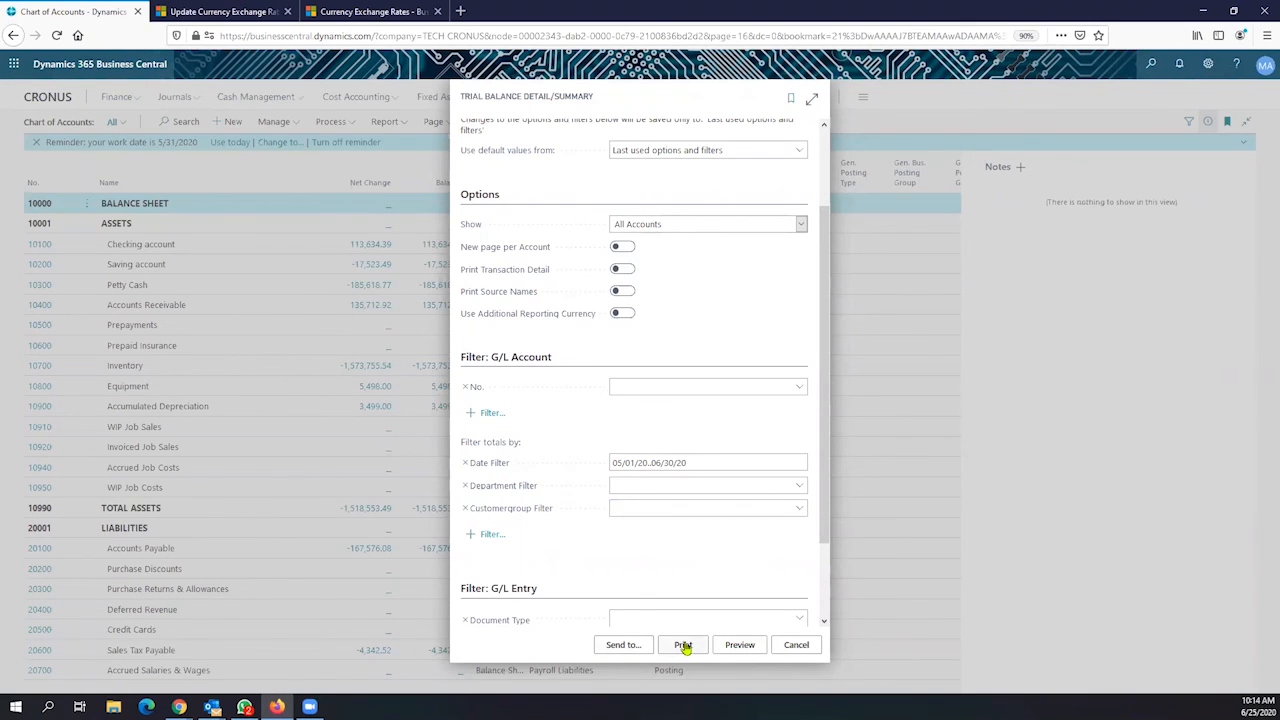
left_click(739, 645)
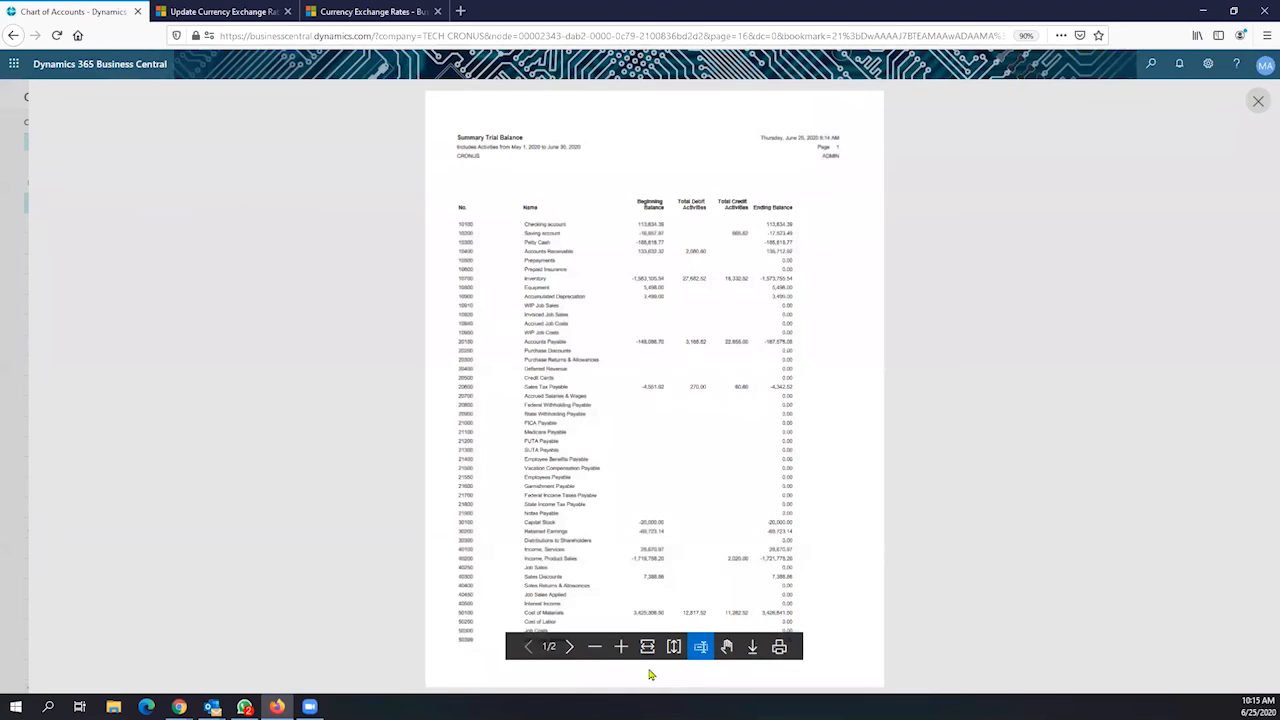
left_click(620, 648)
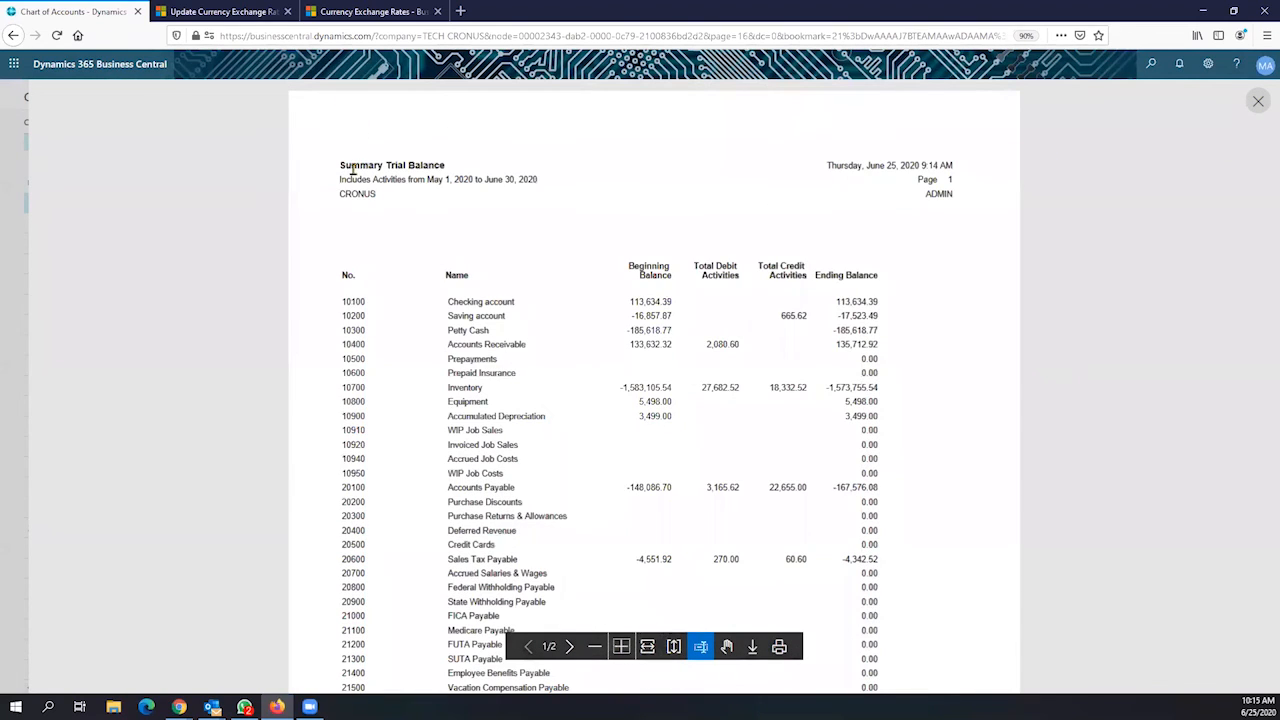
left_click_drag(340, 165, 445, 170)
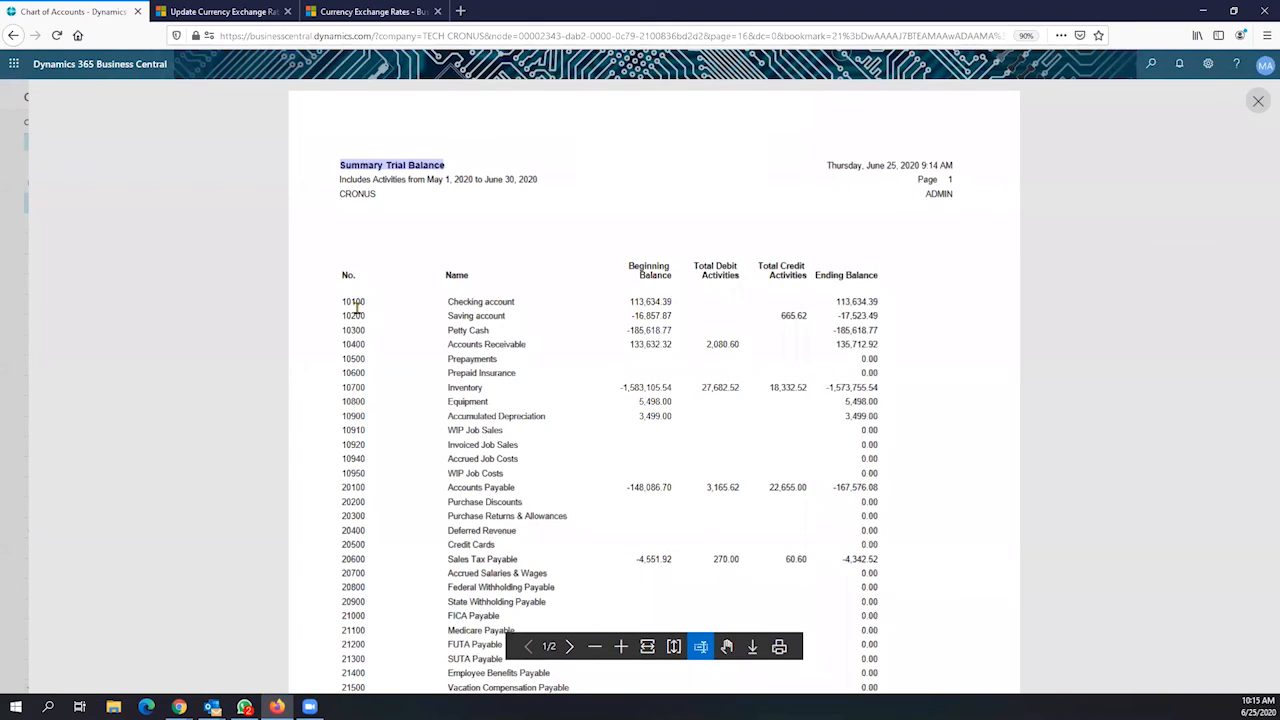
left_click_drag(344, 308, 662, 305)
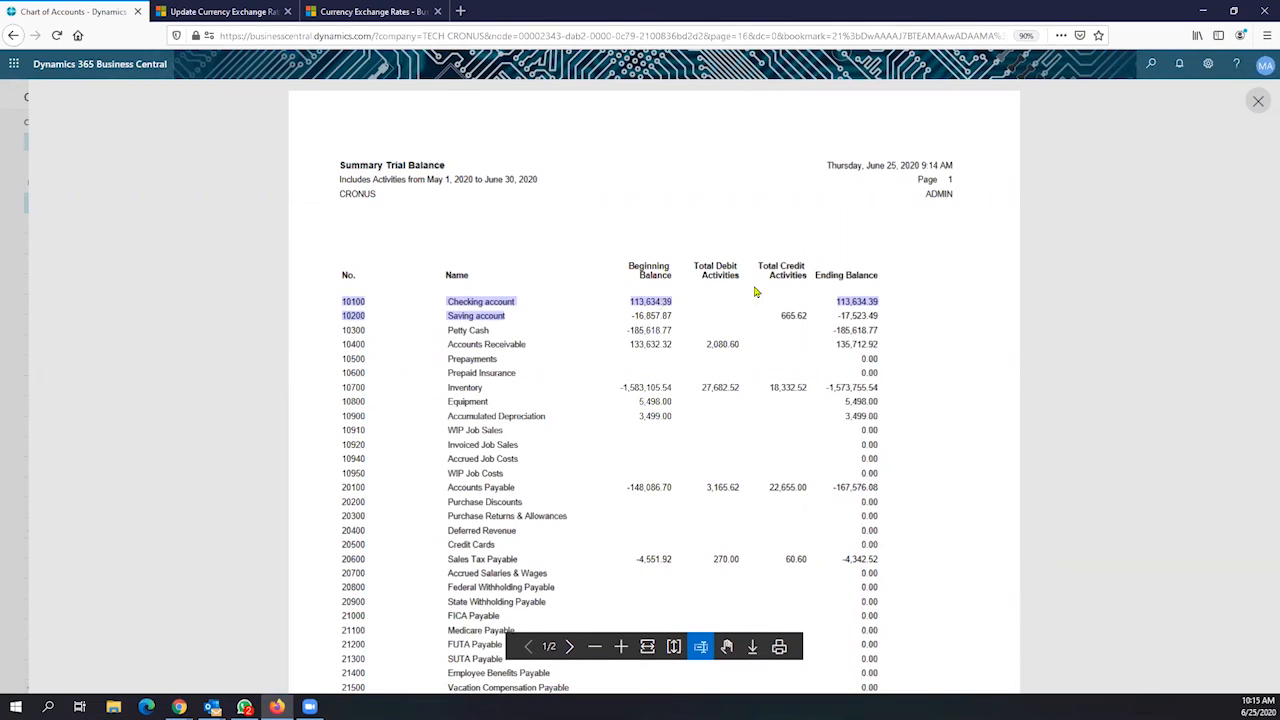
left_click_drag(841, 301, 878, 314)
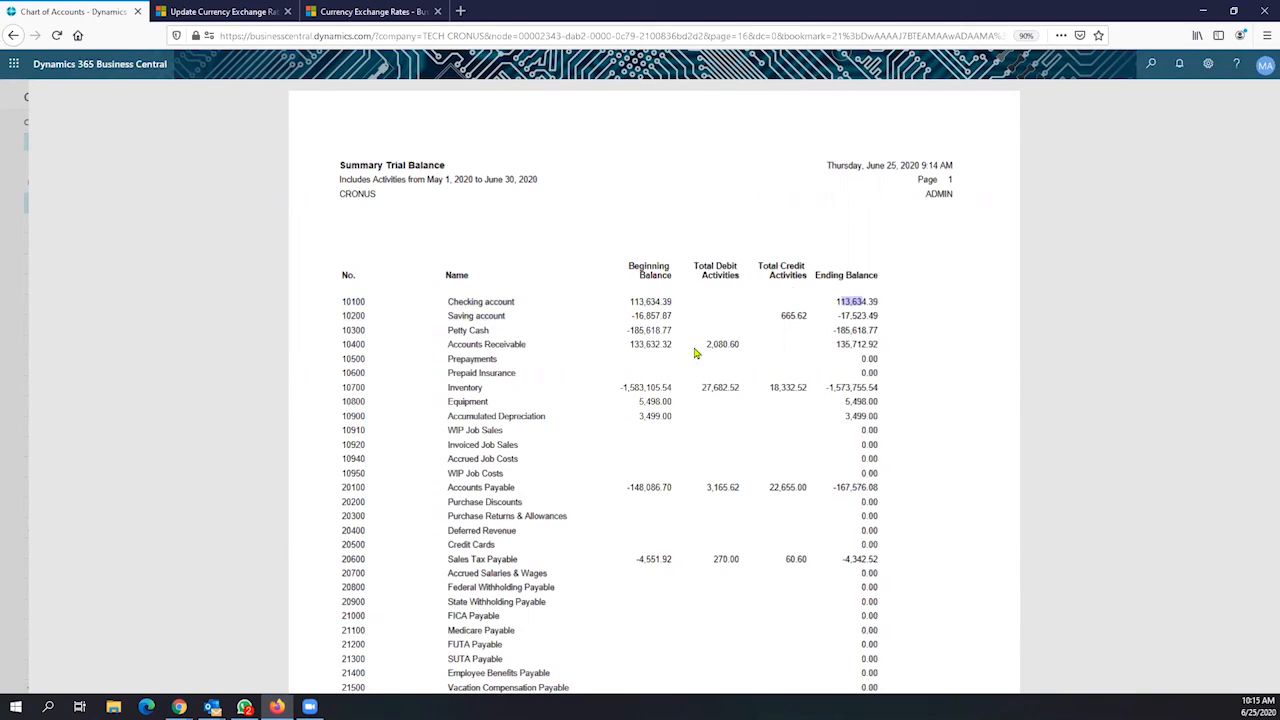
scroll(697, 360, "down", 1)
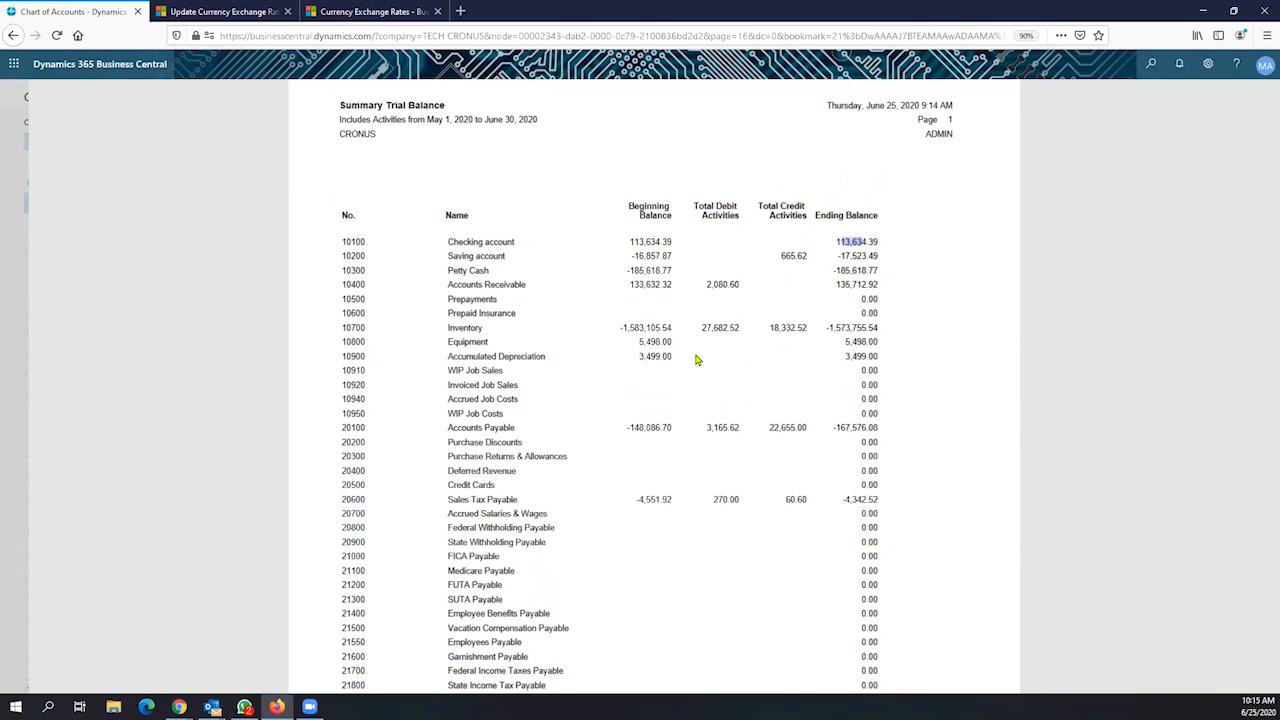
left_click(521, 250)
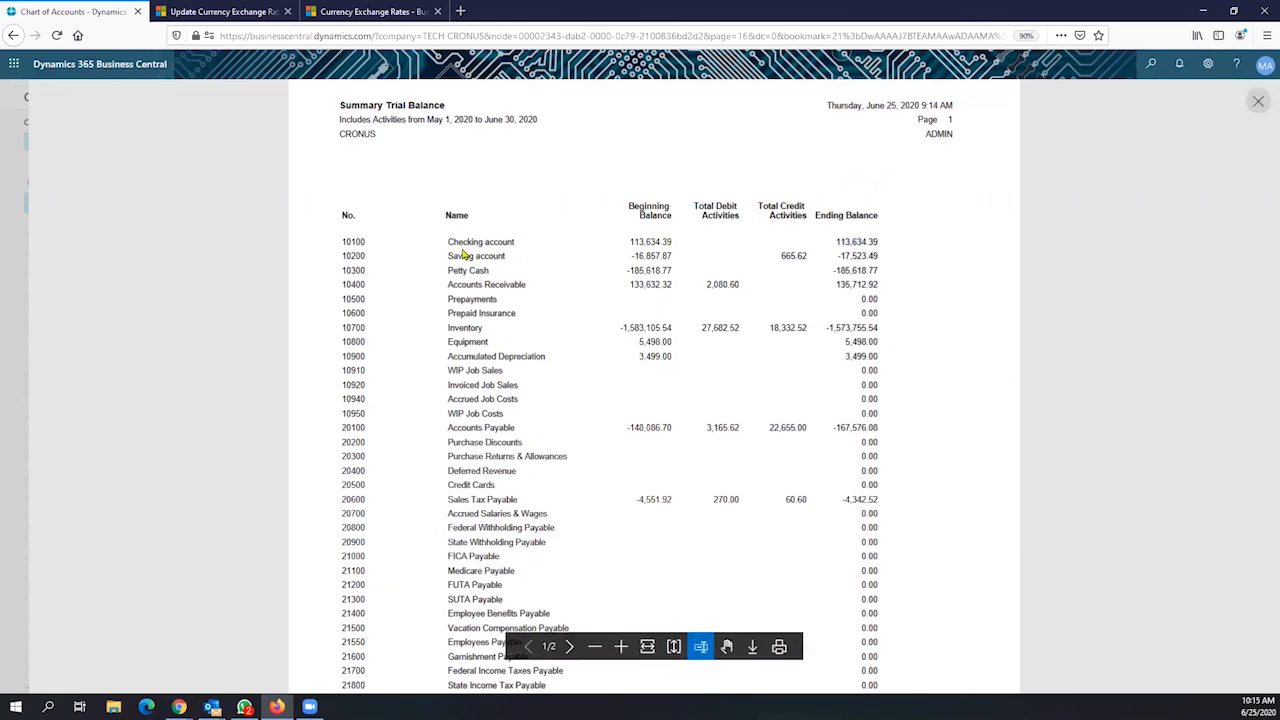
triple_click(500, 242)
left_click_drag(448, 257, 507, 258)
left_click_drag(632, 248, 656, 258)
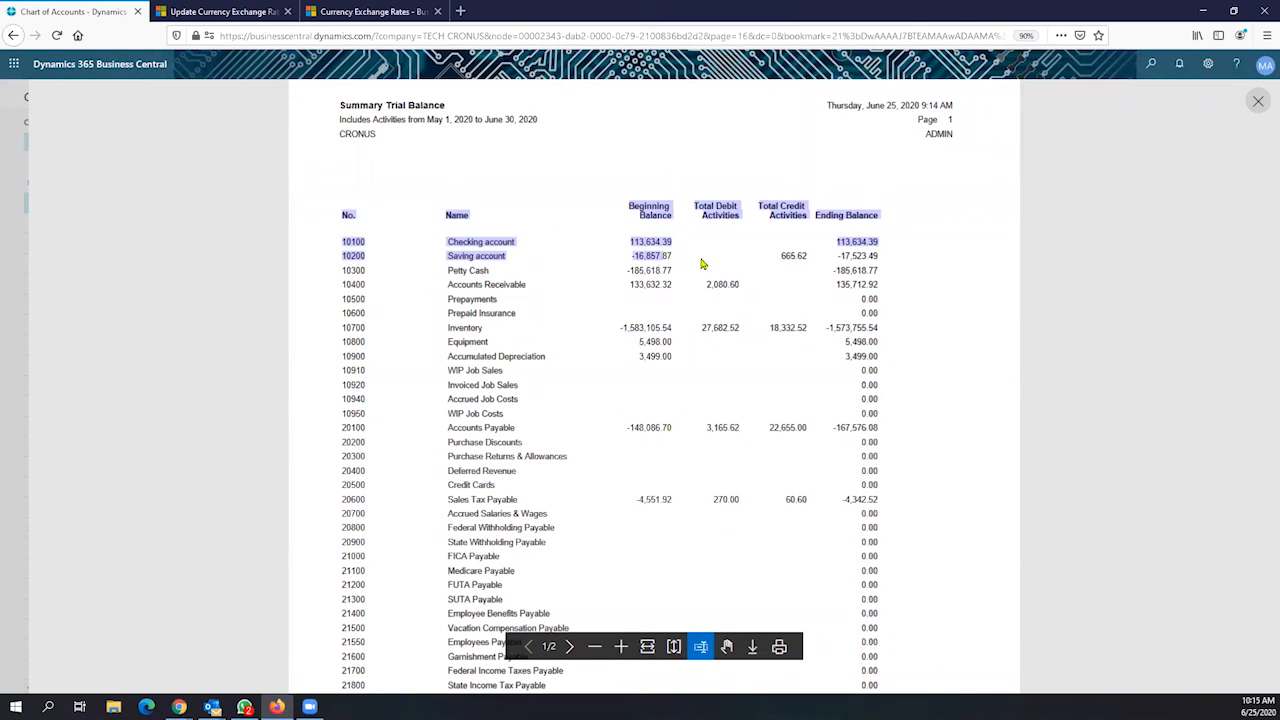
left_click(877, 257)
left_click_drag(877, 257, 857, 252)
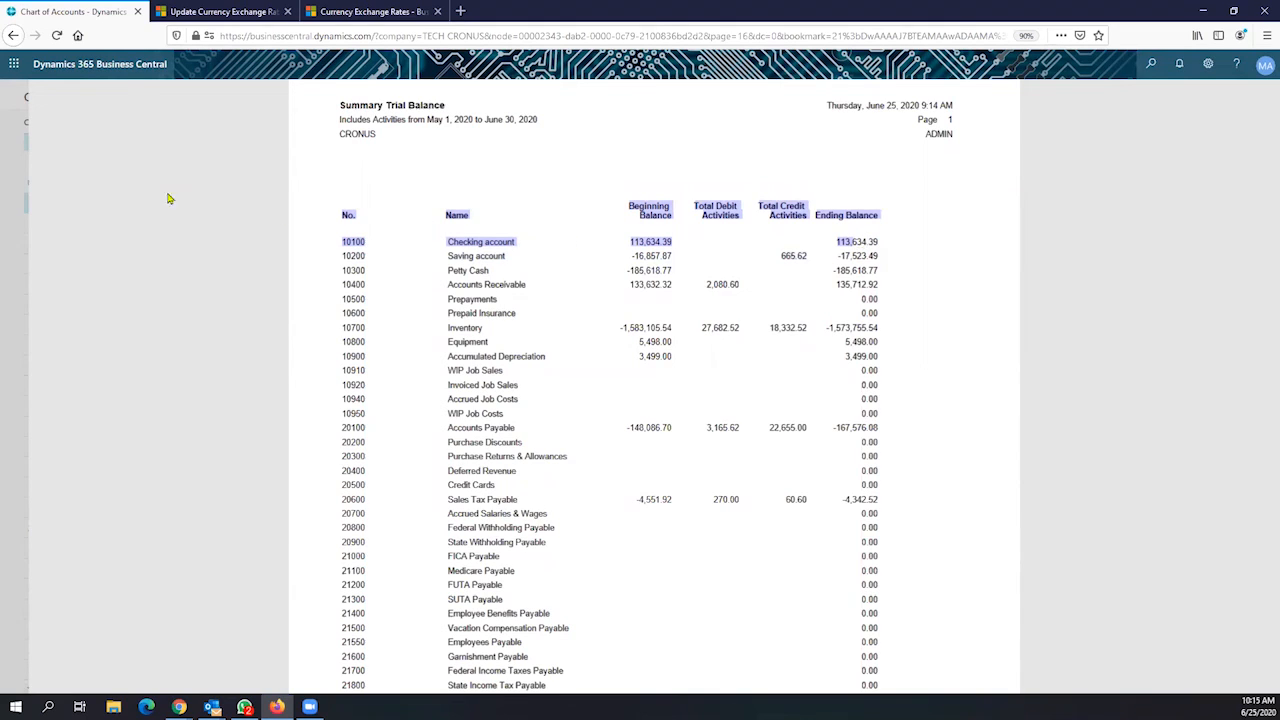
left_click(1150, 256)
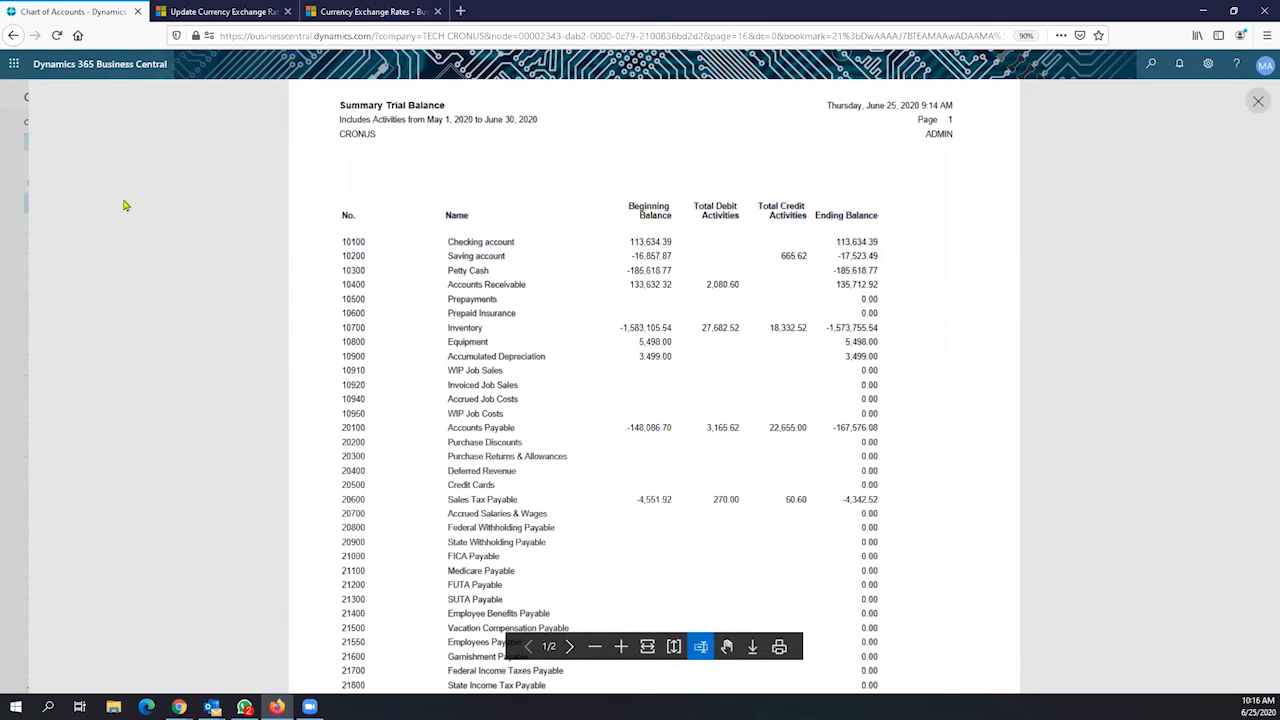
Close the preview and reopen the Trial Balance Detail/Summary report options
key("Escape")
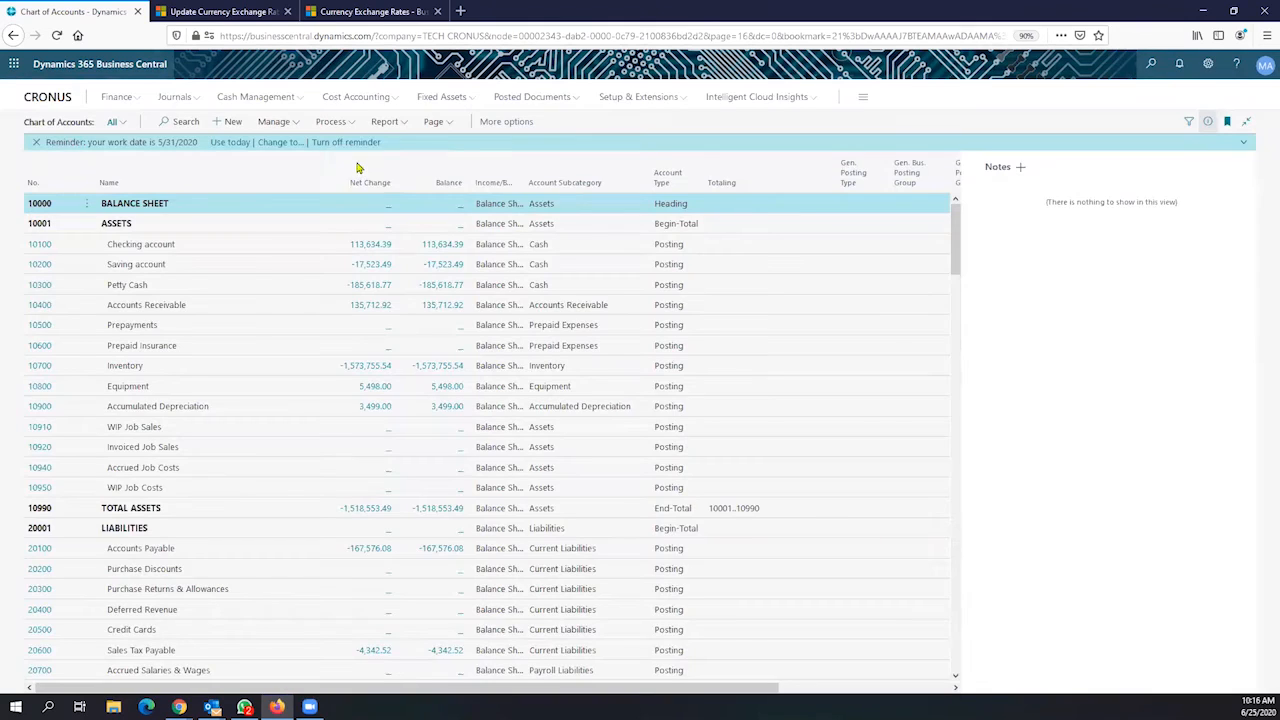
left_click(343, 122)
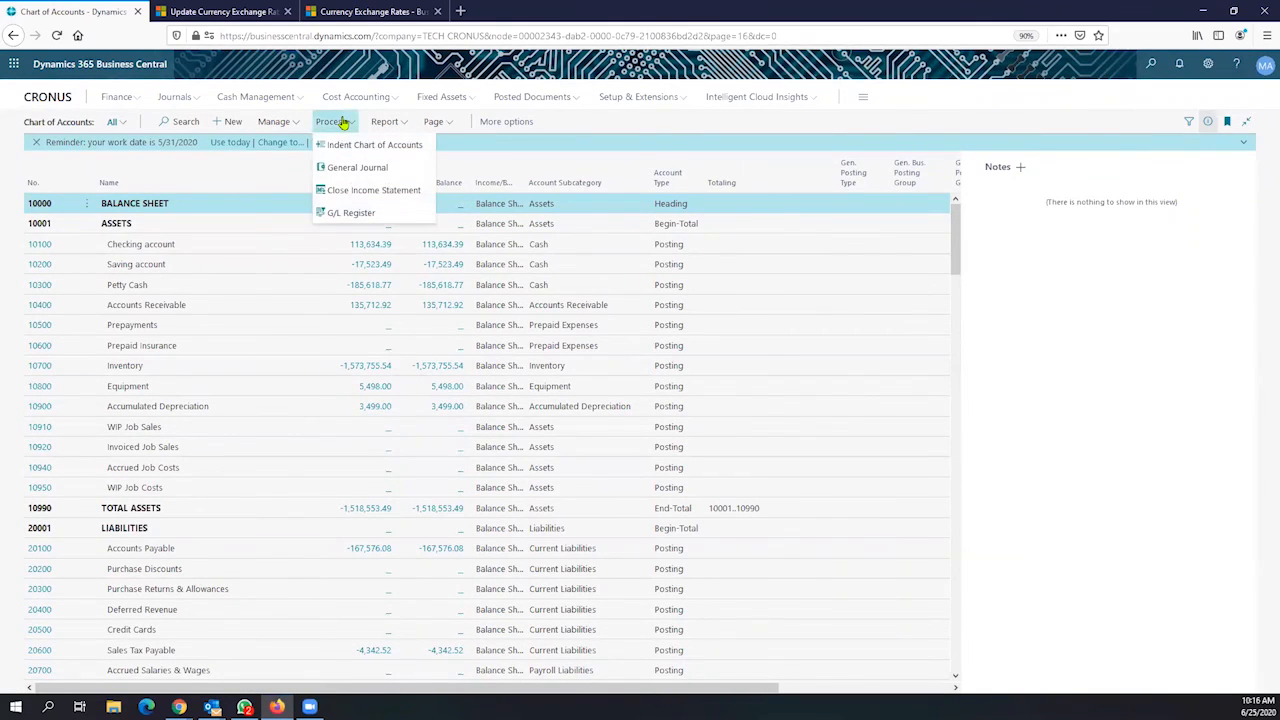
left_click(387, 122)
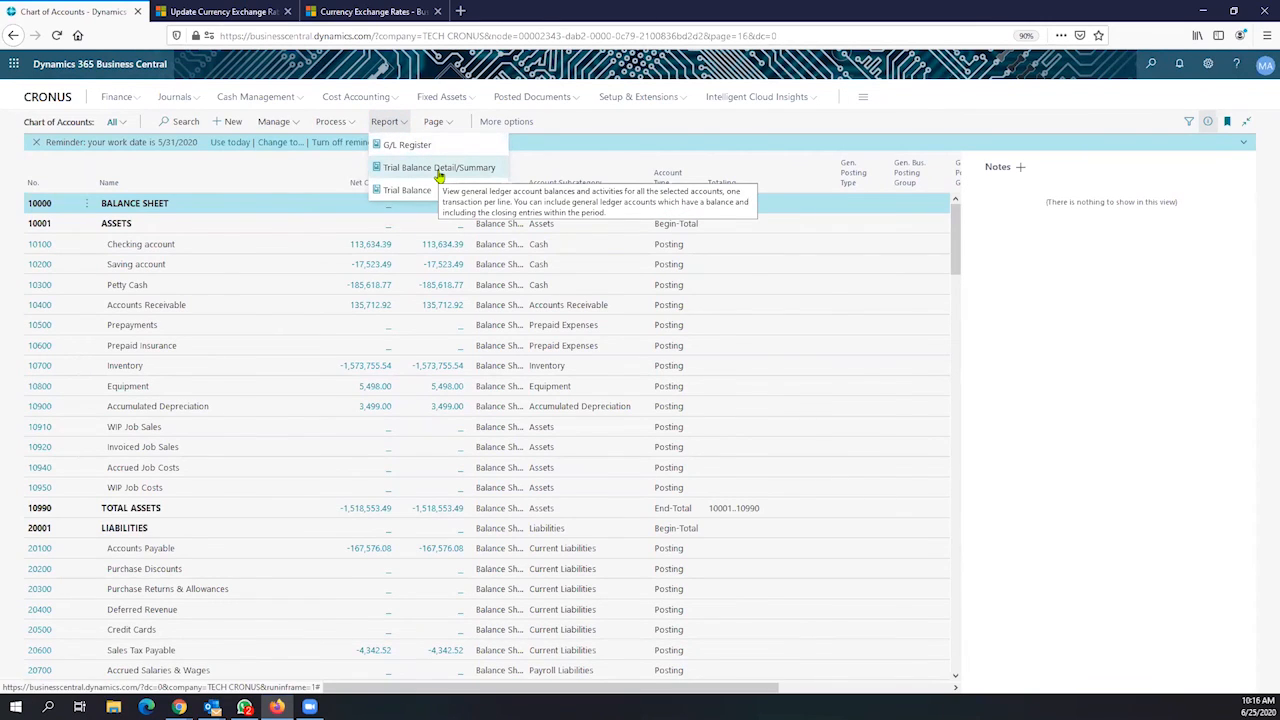
left_click(438, 172)
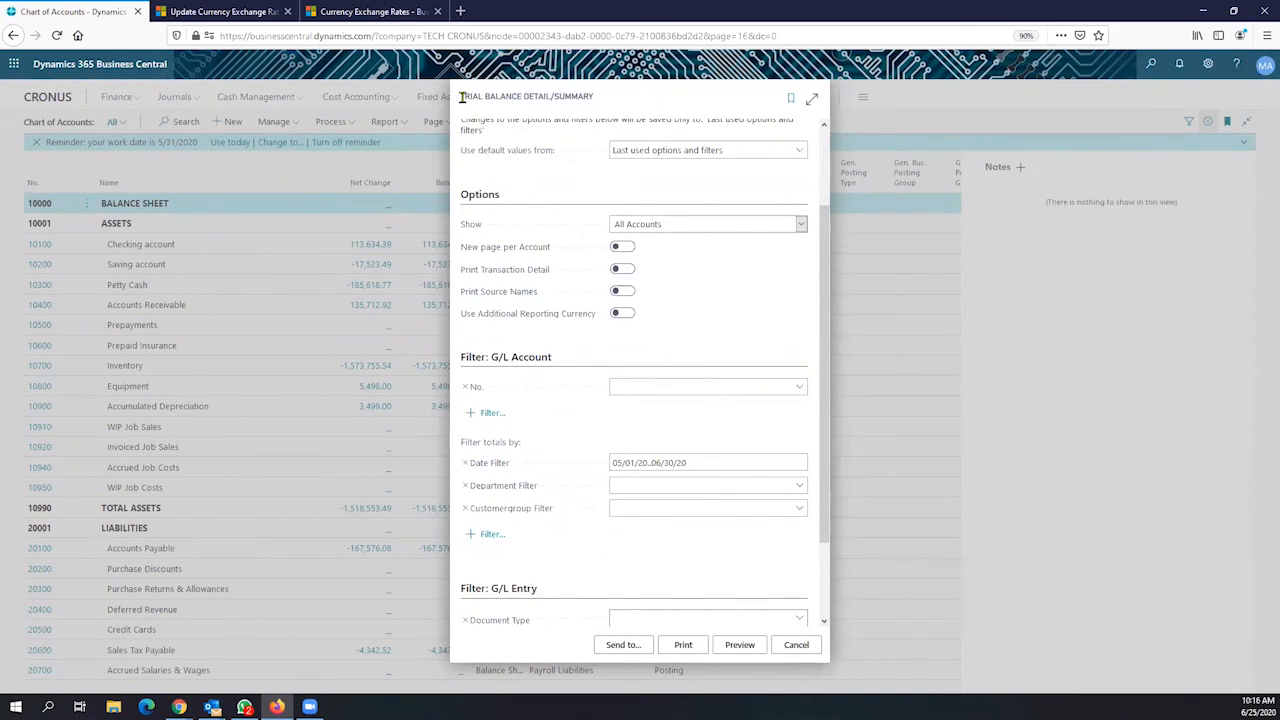
Switch on Use Additional Reporting Currency and preview the 05/01/20..06/30/20 report
left_click_drag(461, 96, 557, 110)
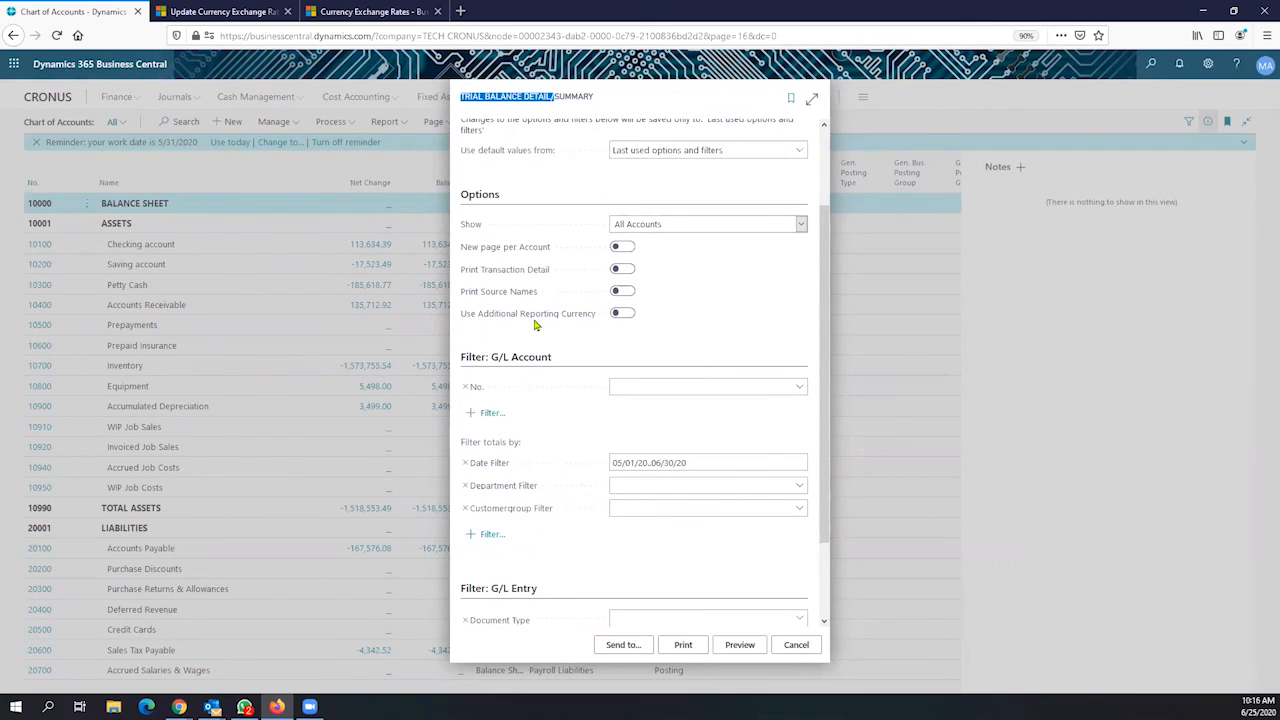
left_click(618, 317)
left_click(693, 461)
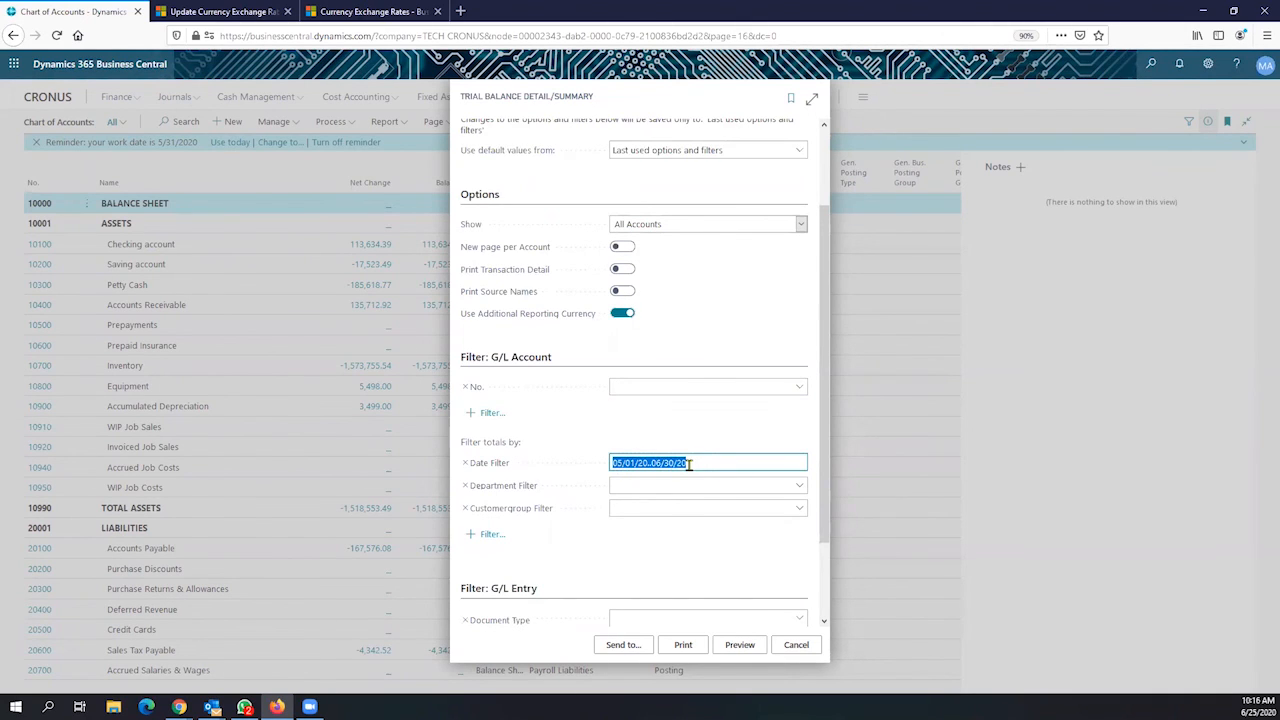
left_click(740, 646)
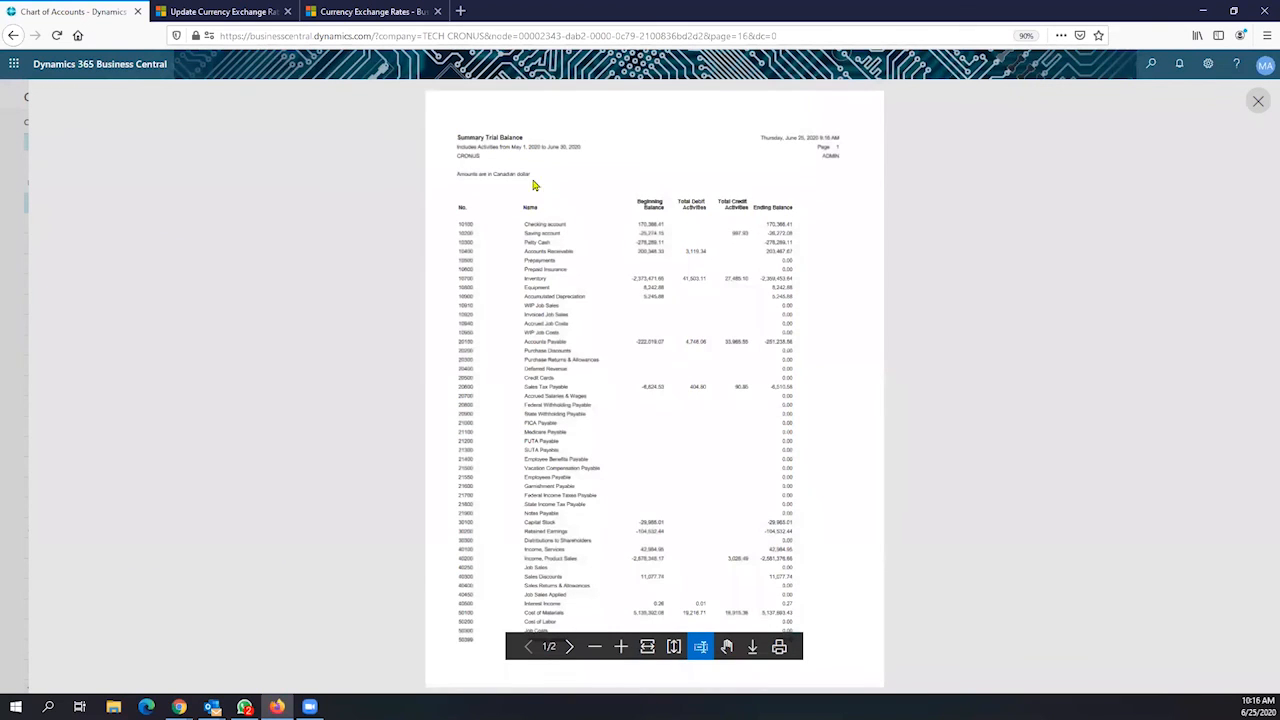
Zoom into the preview and inspect the Checking and Saving account figures
left_click(621, 647)
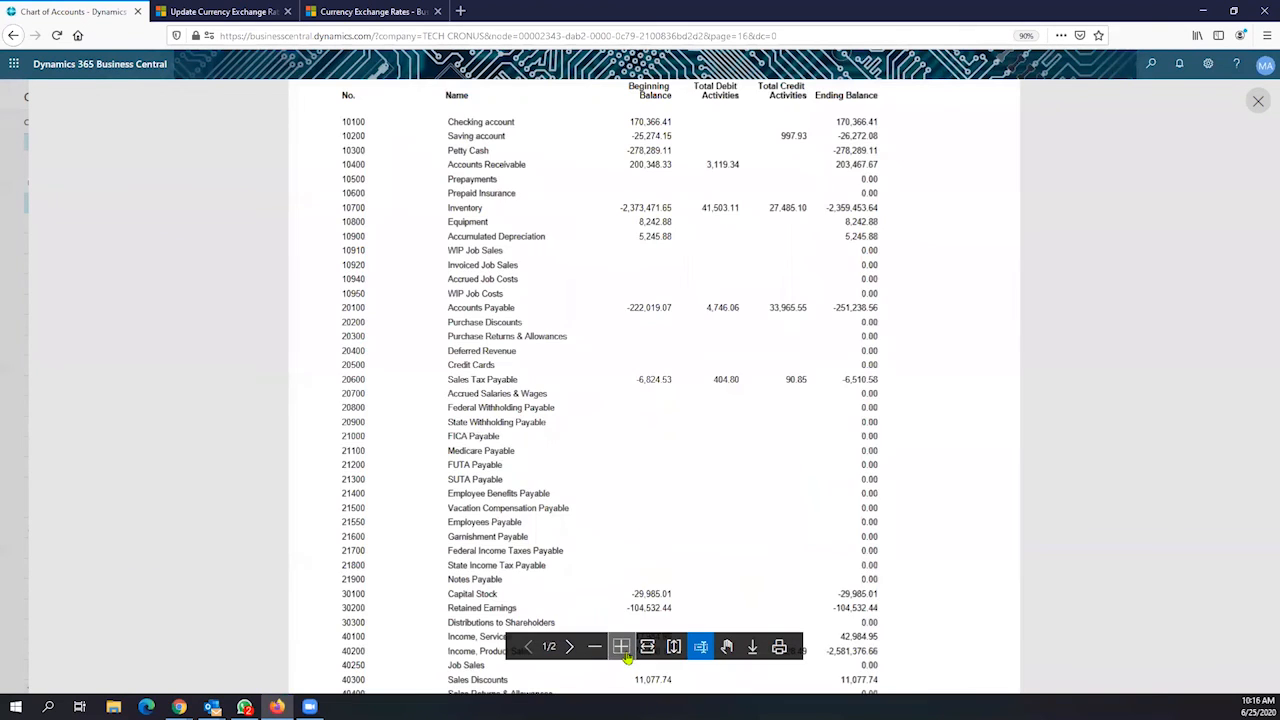
scroll(674, 434, "up", 3)
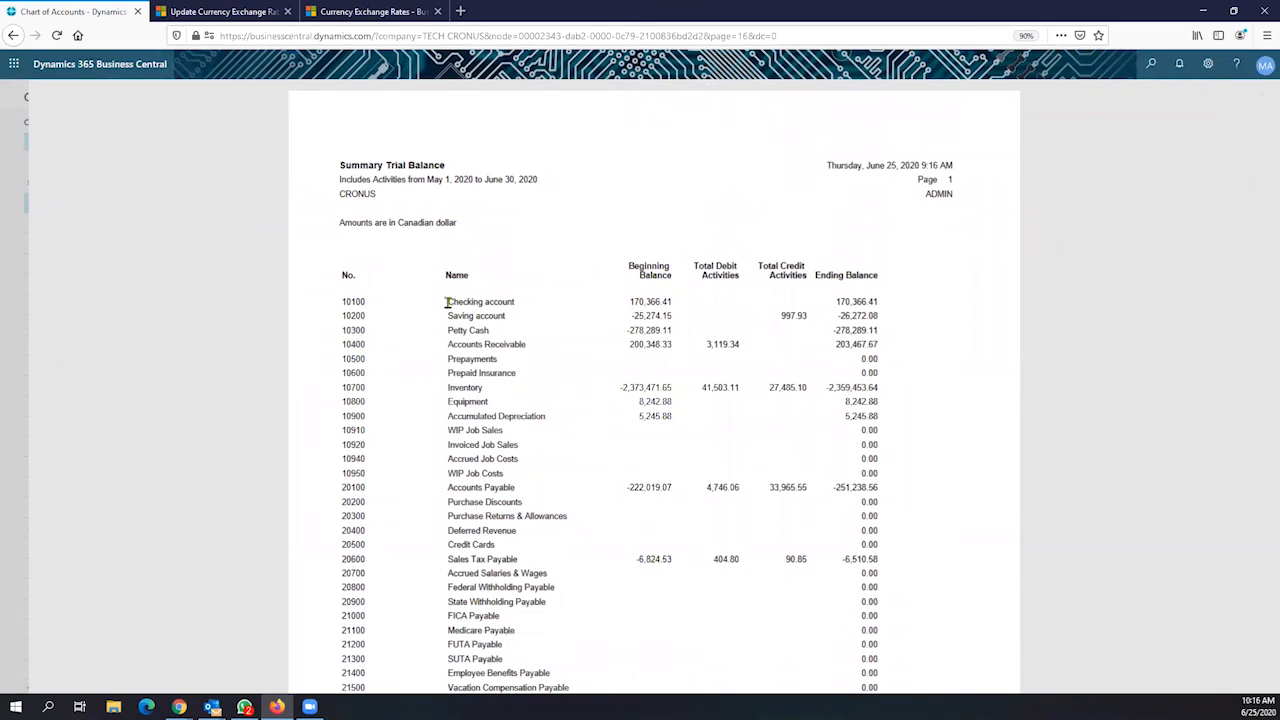
left_click_drag(451, 305, 882, 322)
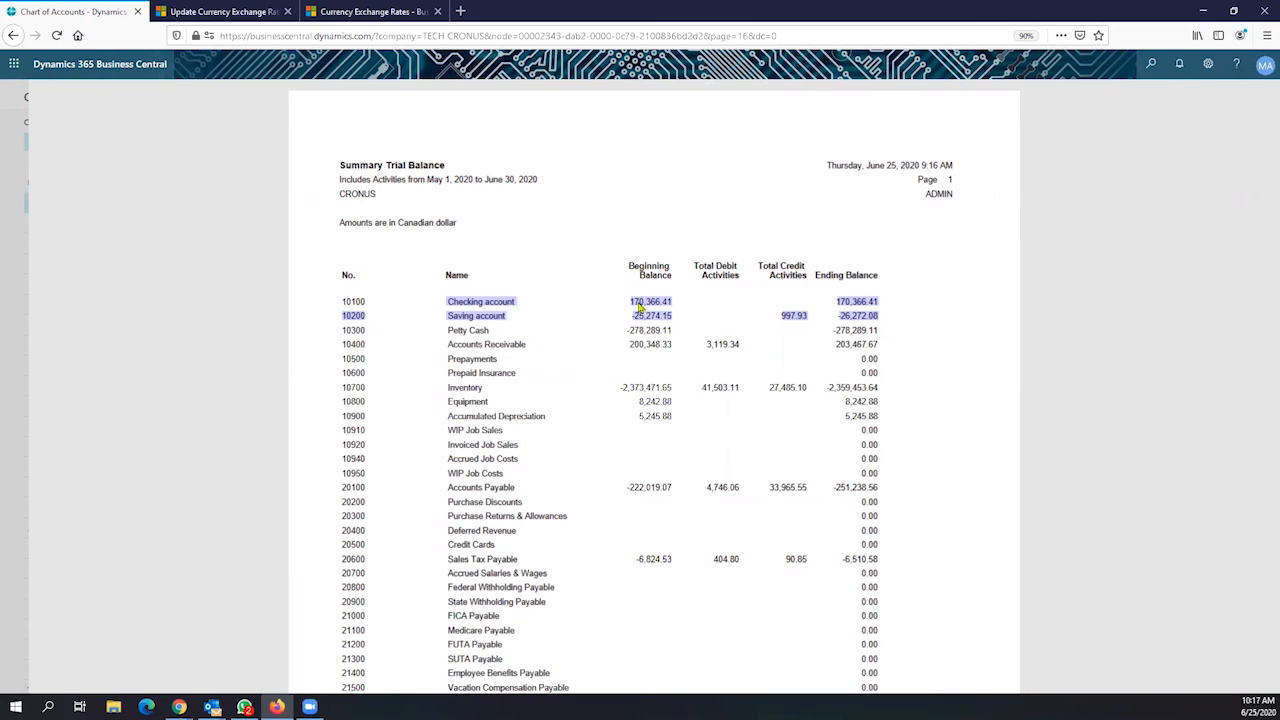
mouse_move(466, 233)
left_mouse_down()
mouse_move(343, 226)
mouse_move(458, 222)
left_mouse_up()
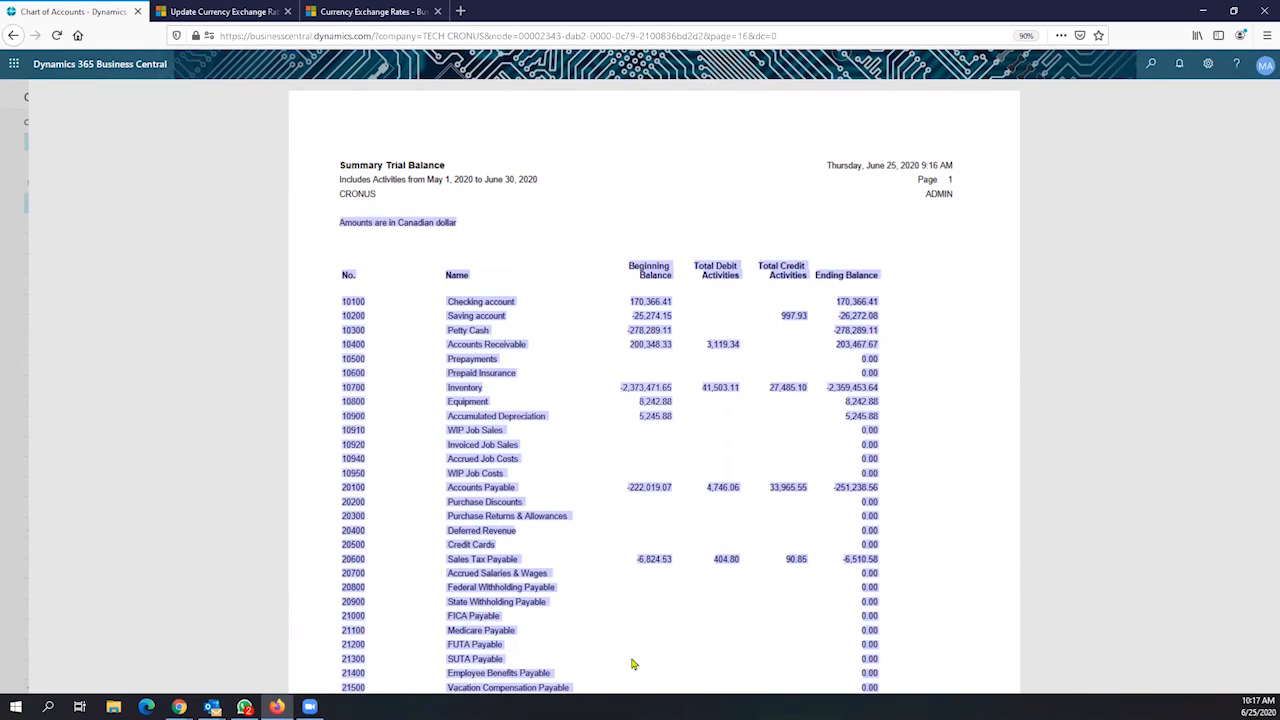
left_click(582, 518)
Fit the page width and highlight the 'Amounts are in Canadian dollar' statement
left_click(620, 647)
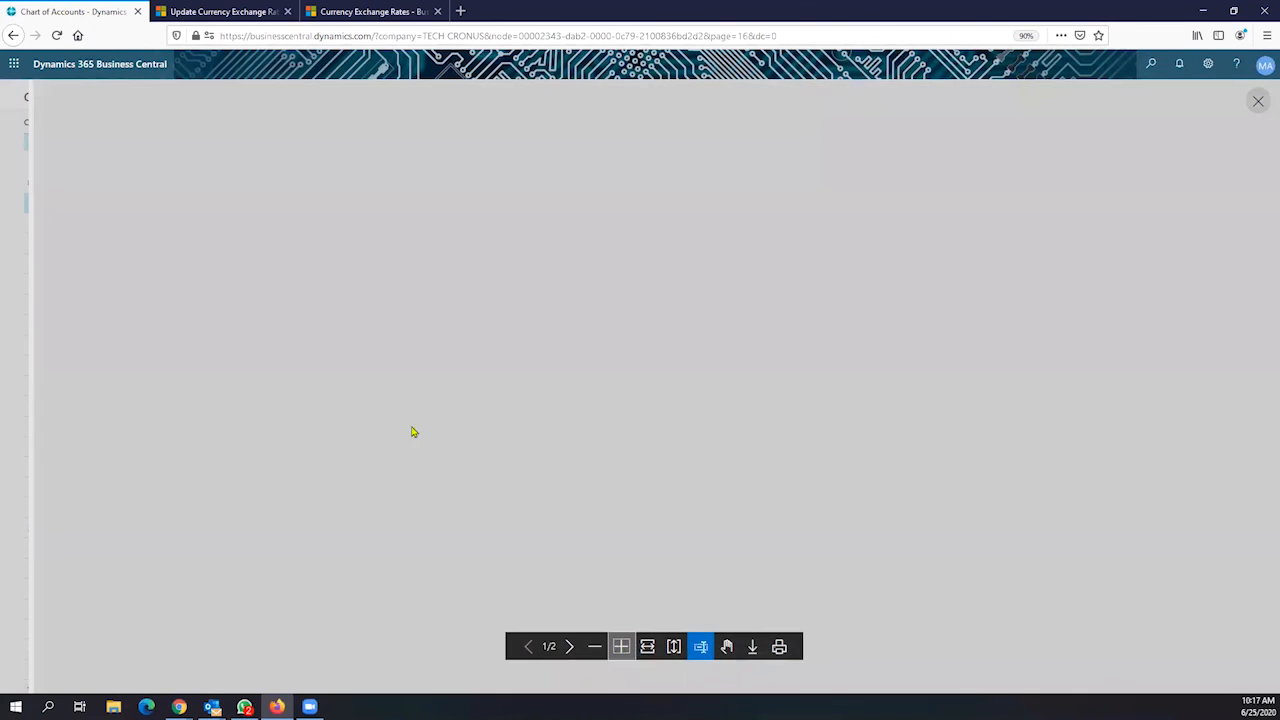
scroll(408, 390, "up", 3)
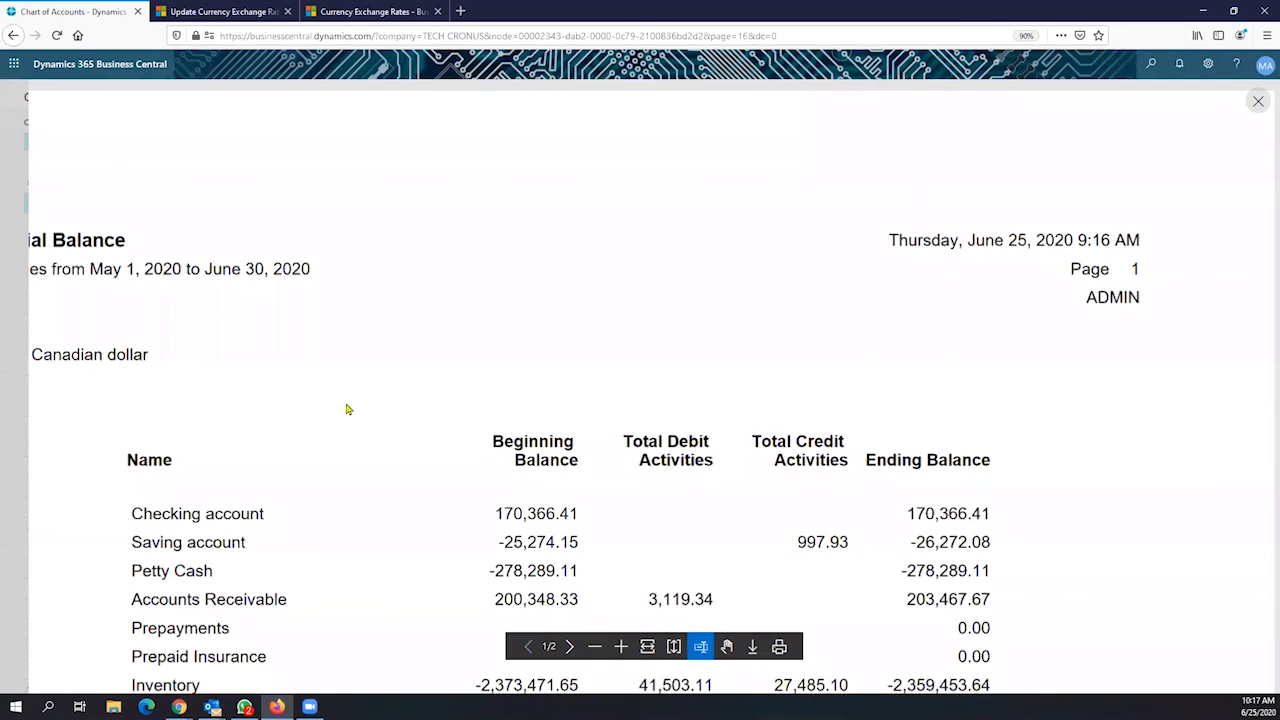
left_click(600, 647)
left_click_drag(280, 266, 415, 274)
left_click(301, 269)
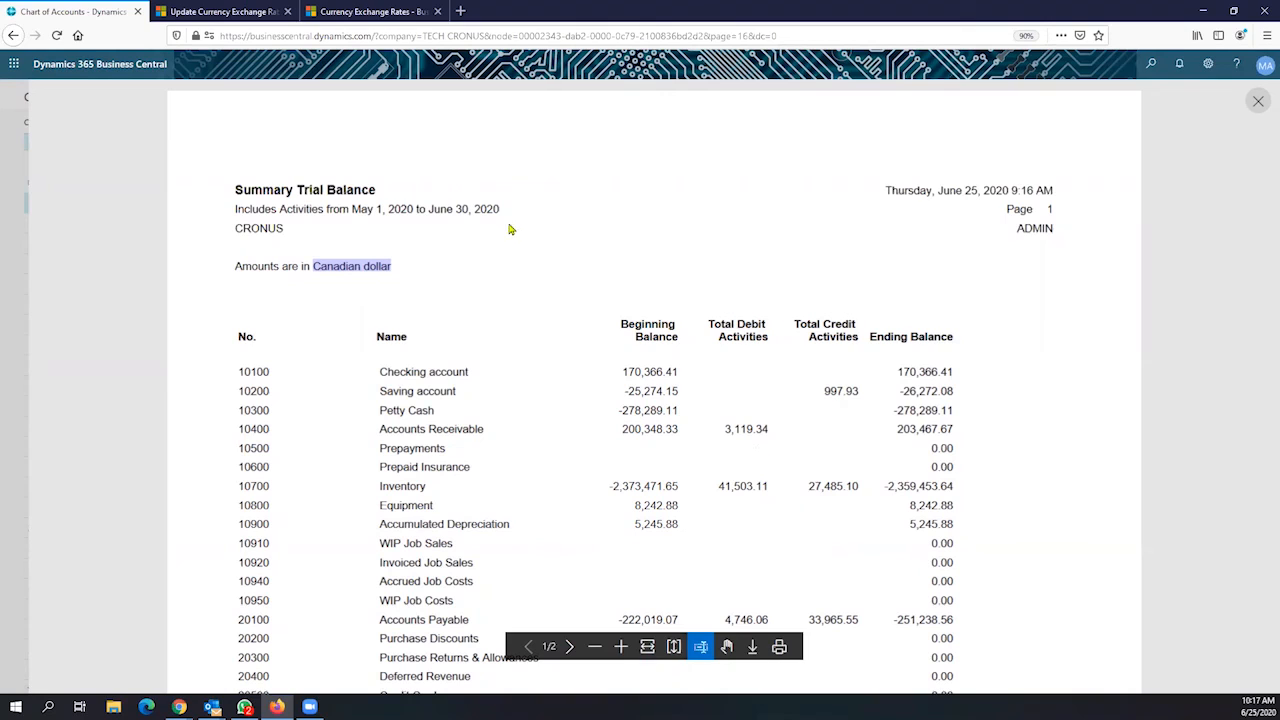
Review the currency line and account table, then close the Canadian-dollar report preview
left_click_drag(506, 222, 503, 229)
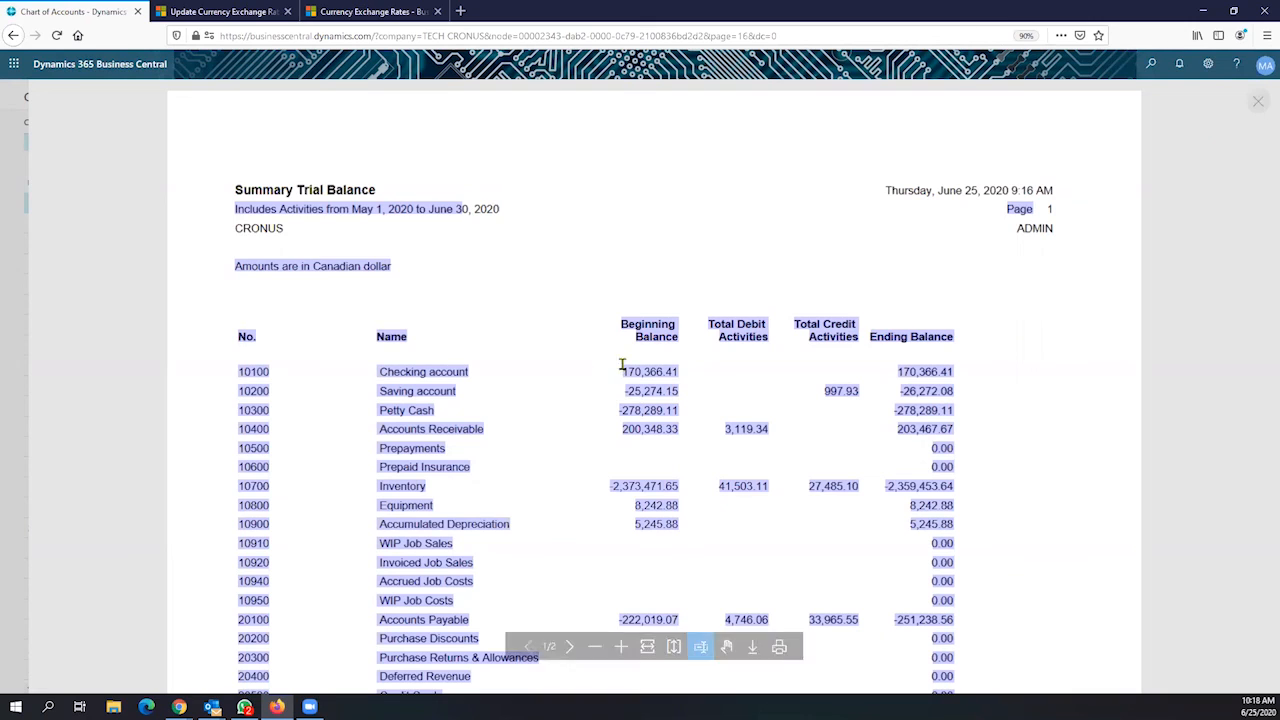
left_click(437, 246)
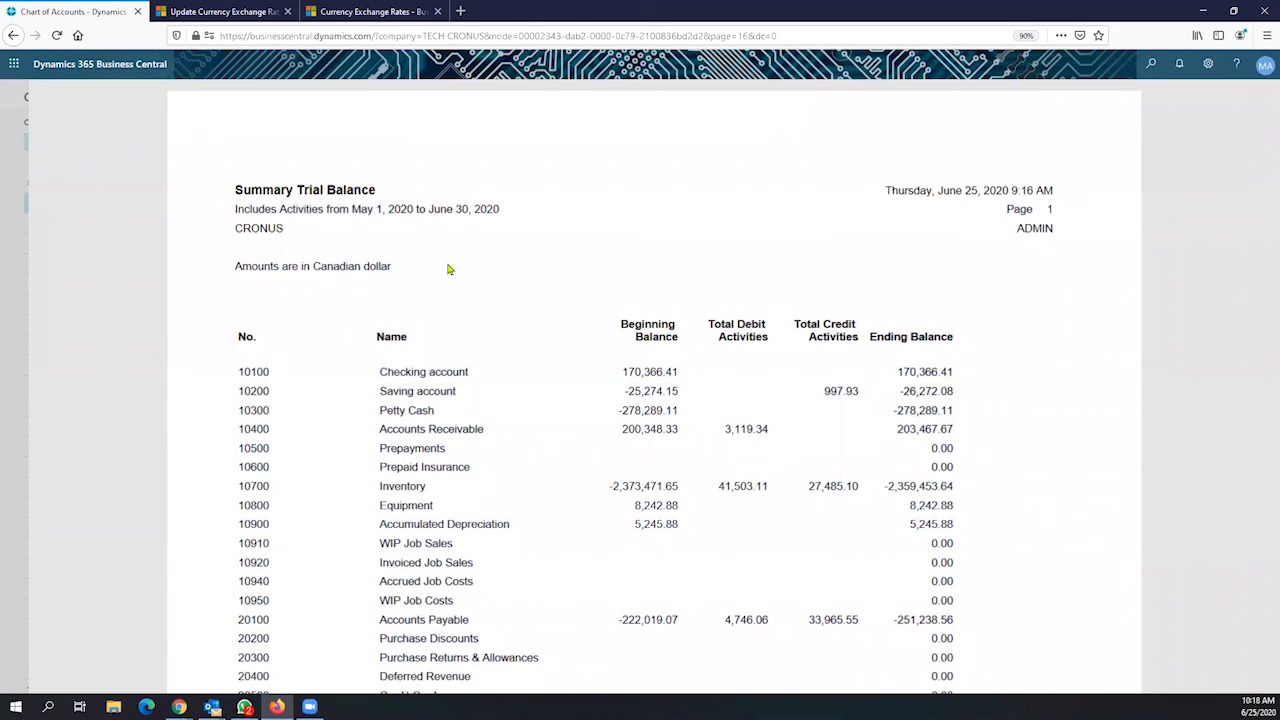
left_click_drag(397, 266, 317, 277)
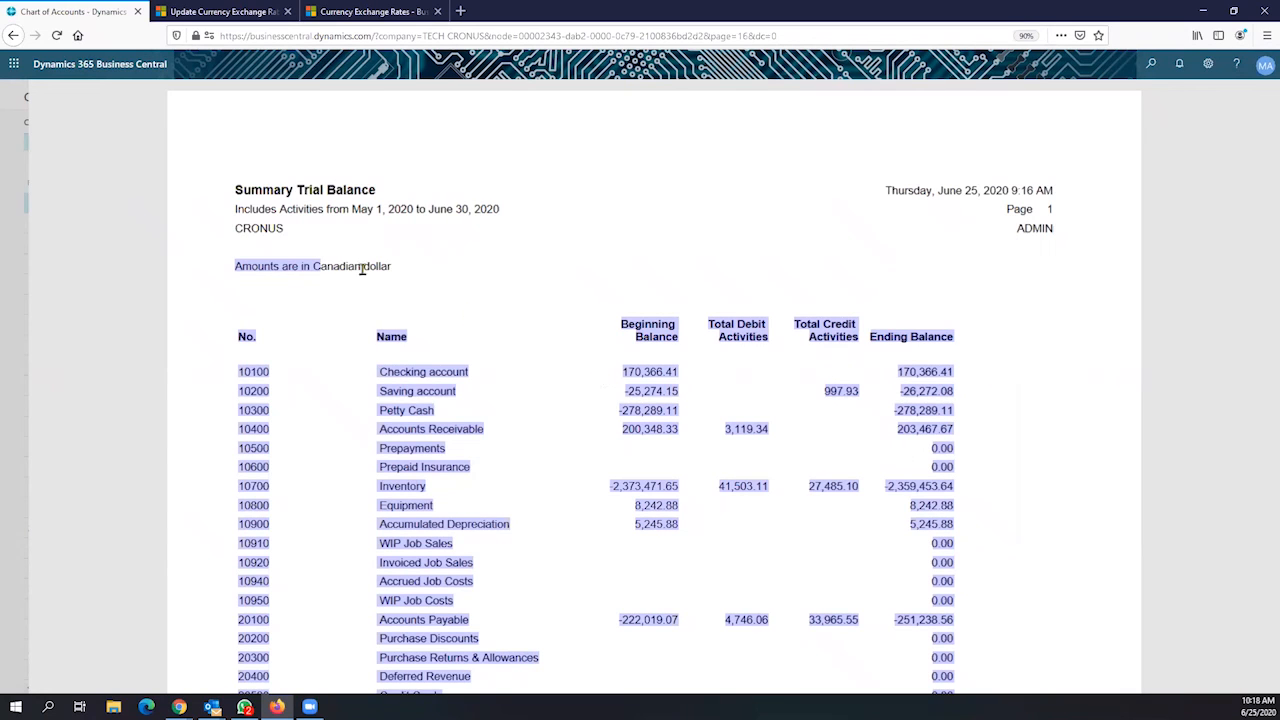
left_click(393, 270)
left_click_drag(354, 266, 331, 257)
key("alt+Tab")
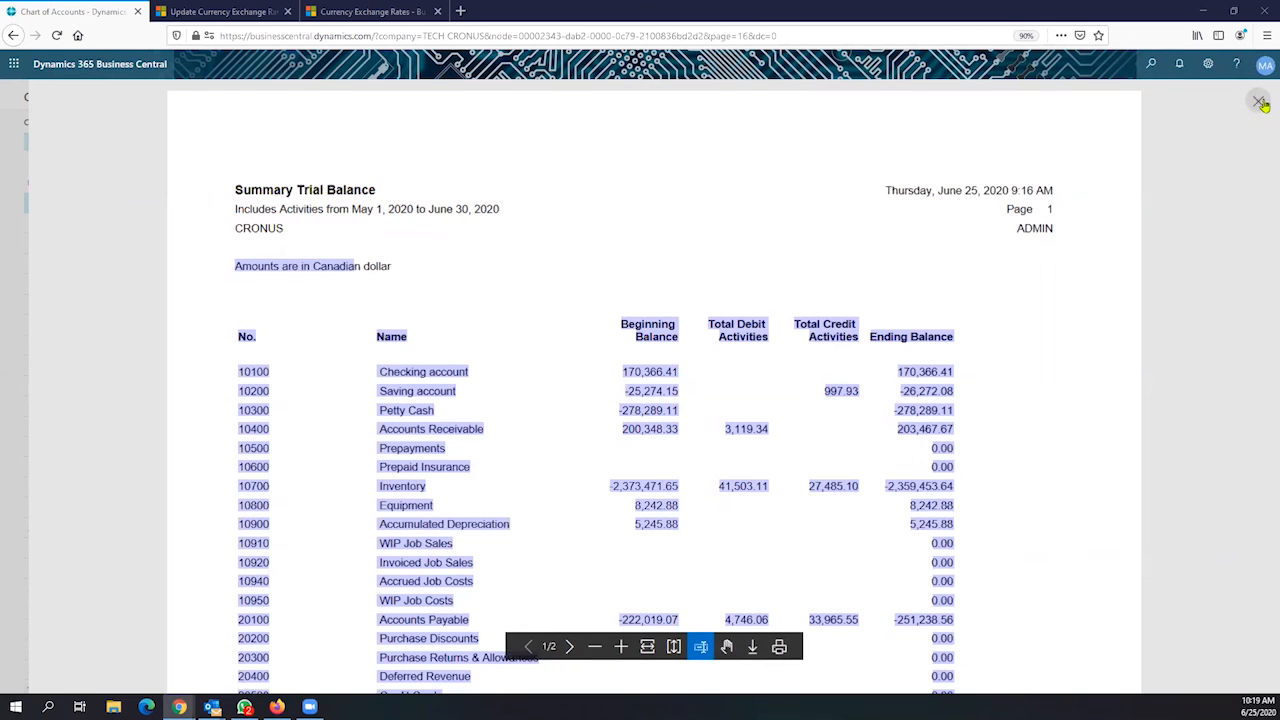
left_click(1259, 102)
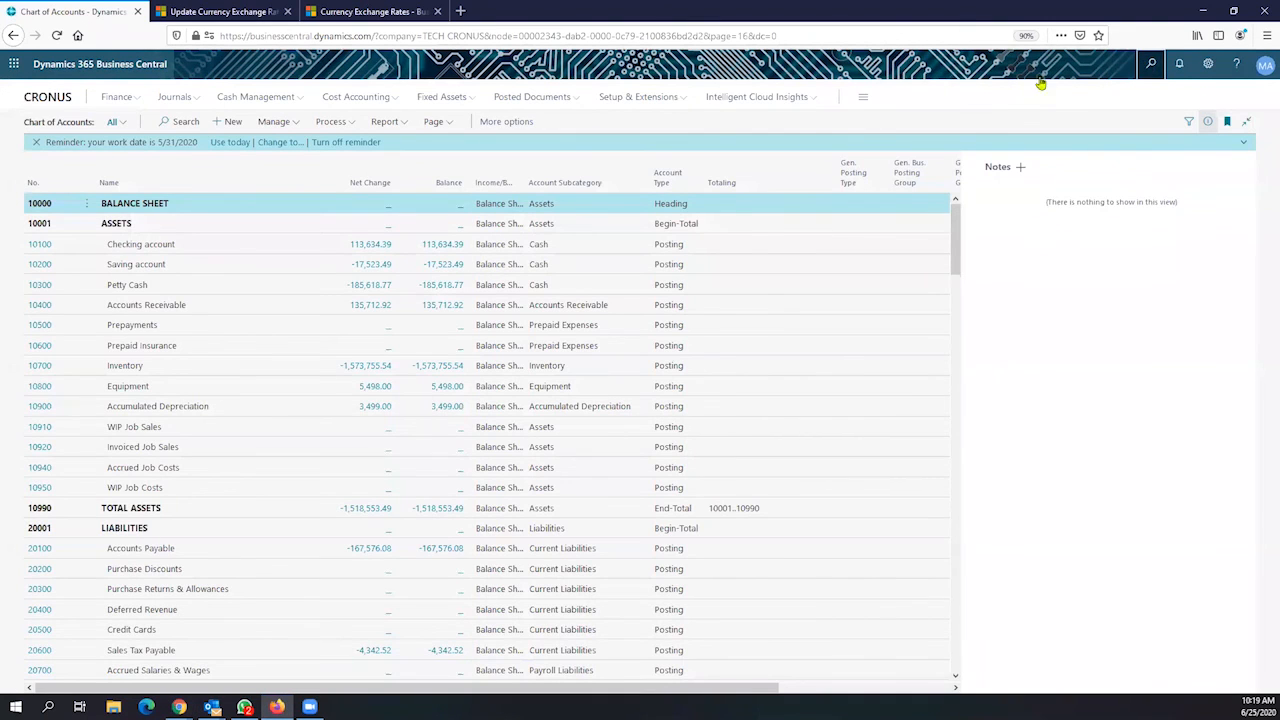
Search Tell Me for 'adjust e' and open the Adjust Exchange Rates batch job
key("alt+q")
type("a")
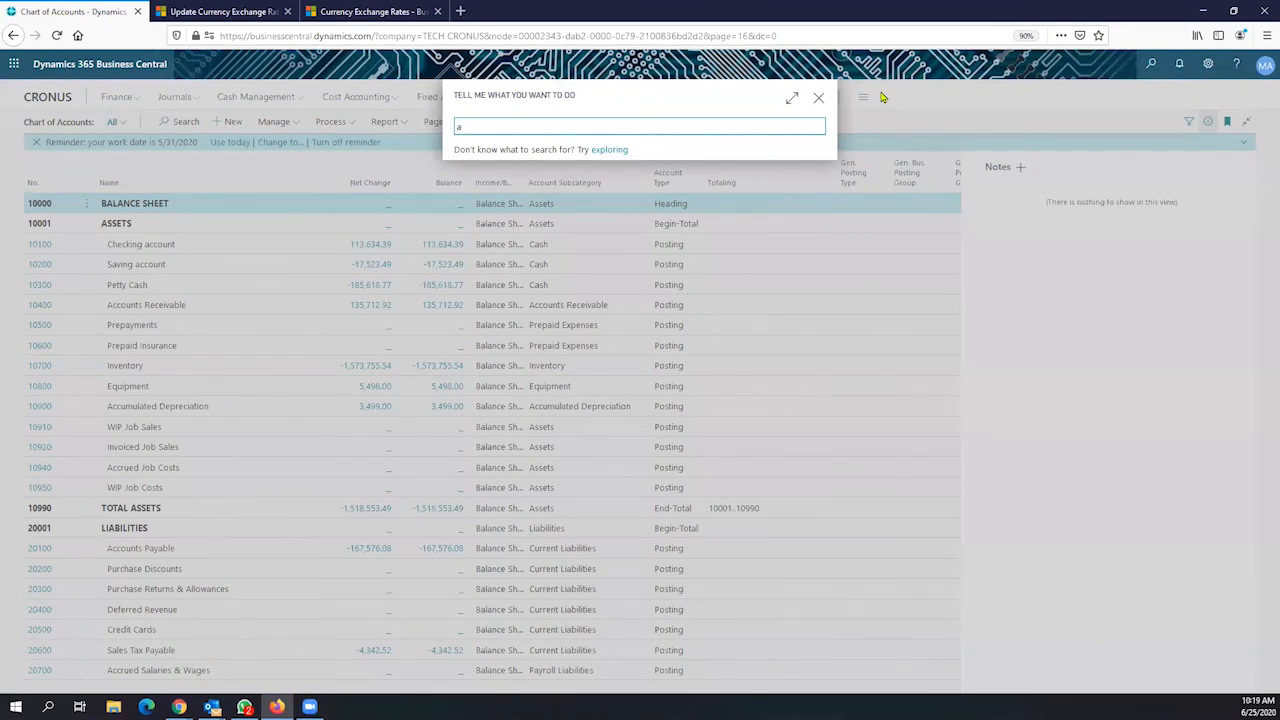
type("djust e")
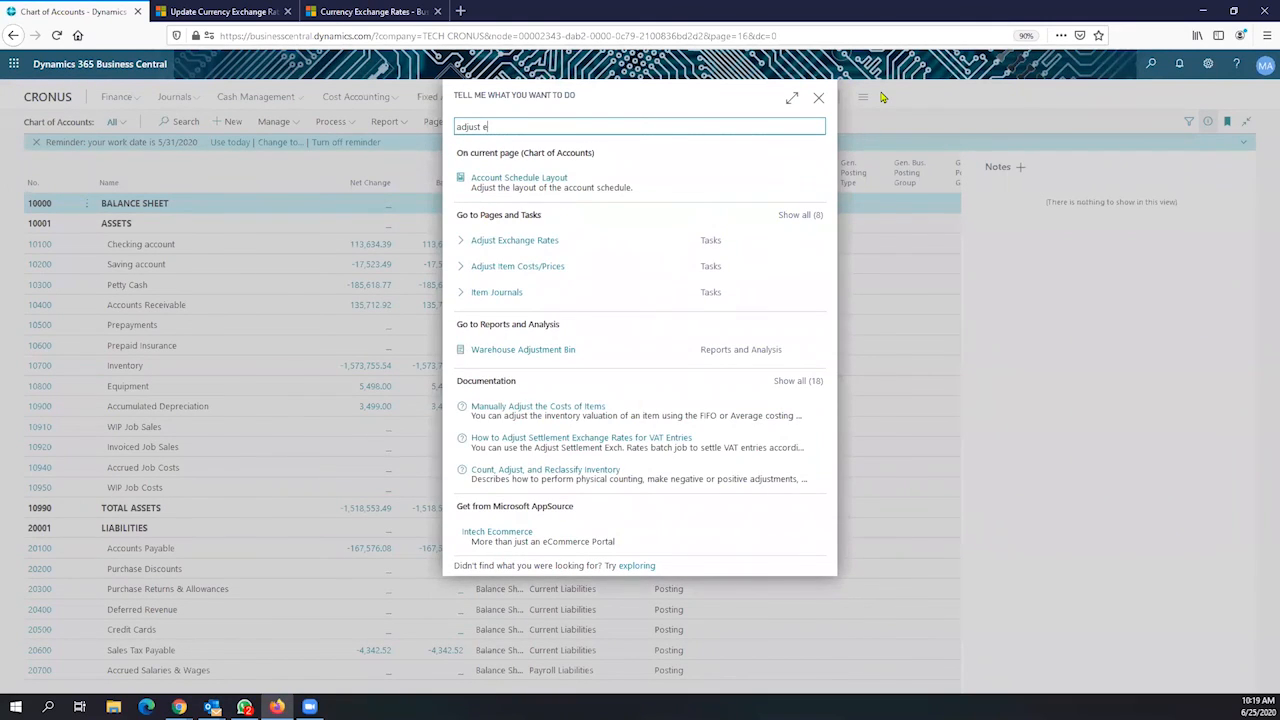
left_click(548, 242)
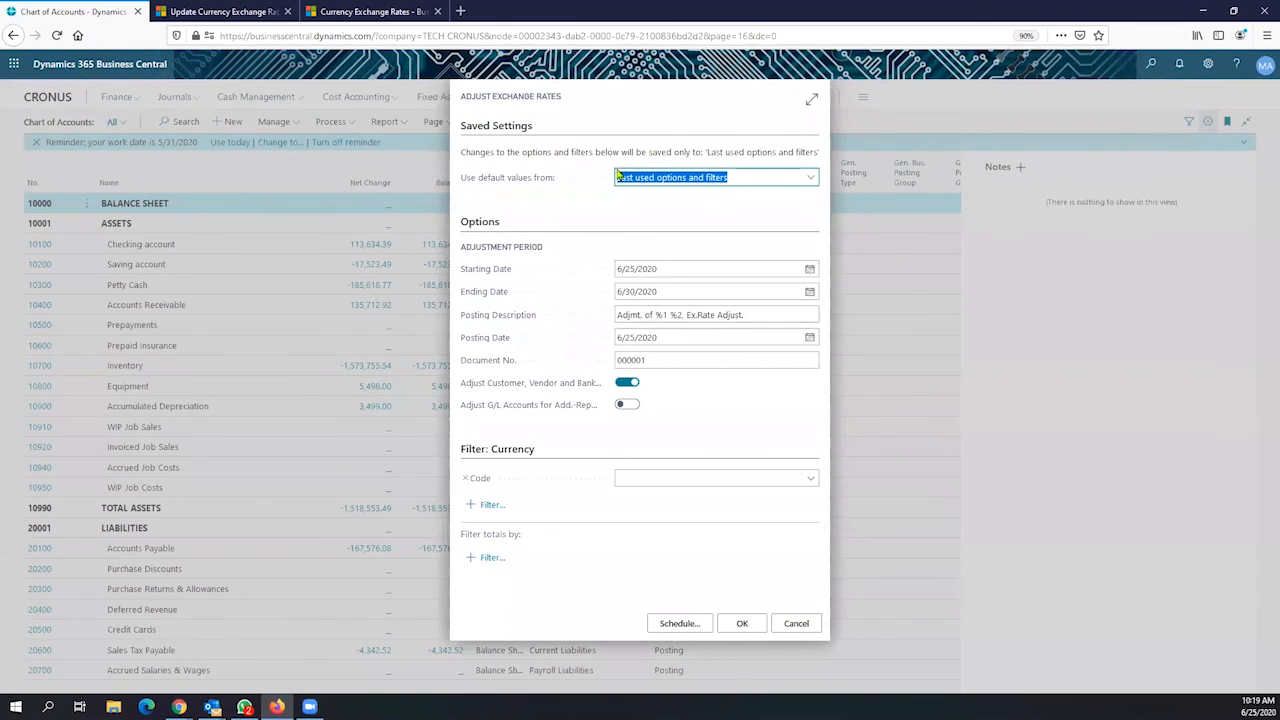
Set the Ending Date to June 25, 2020 and check the Posting Date value
left_click(680, 272)
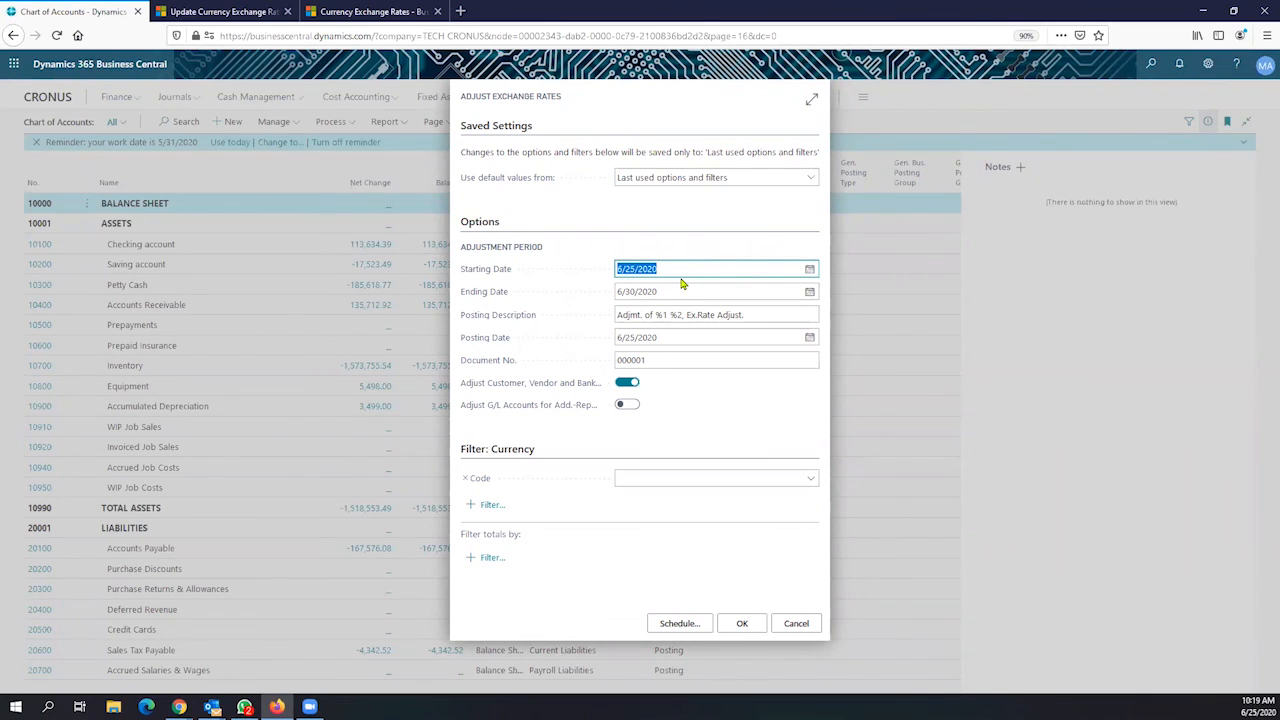
left_click(786, 291)
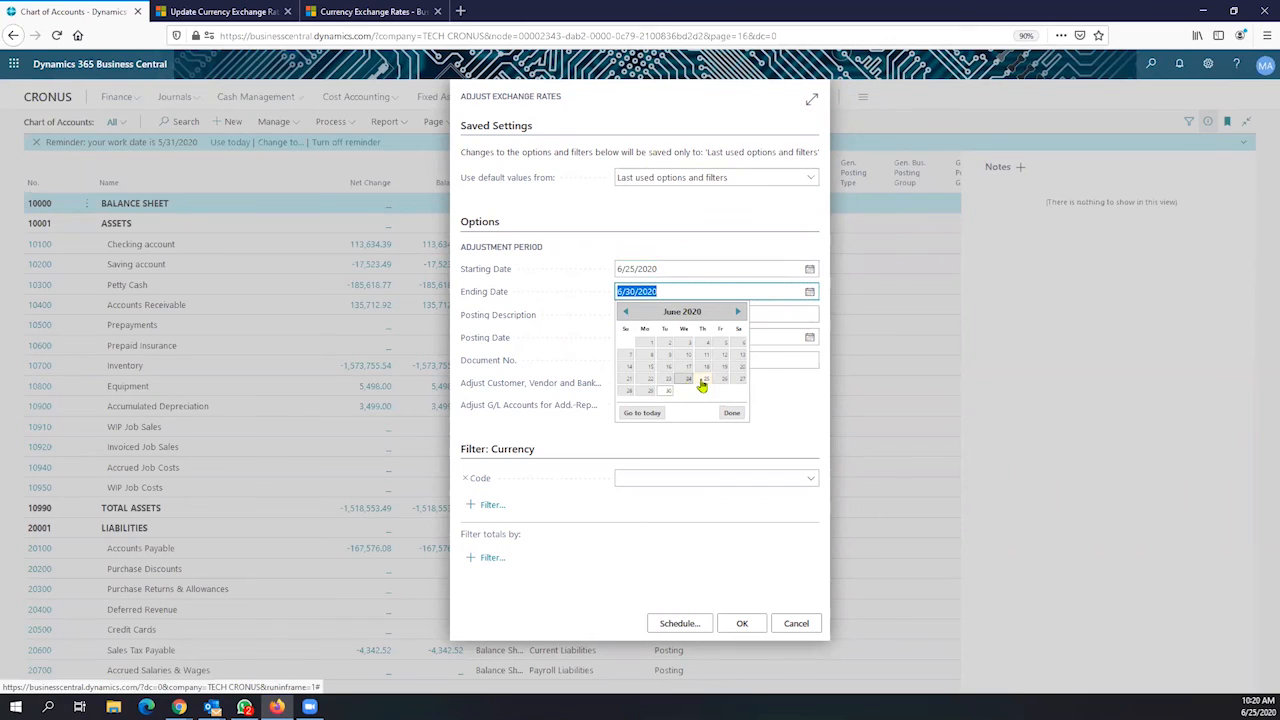
left_click(705, 379)
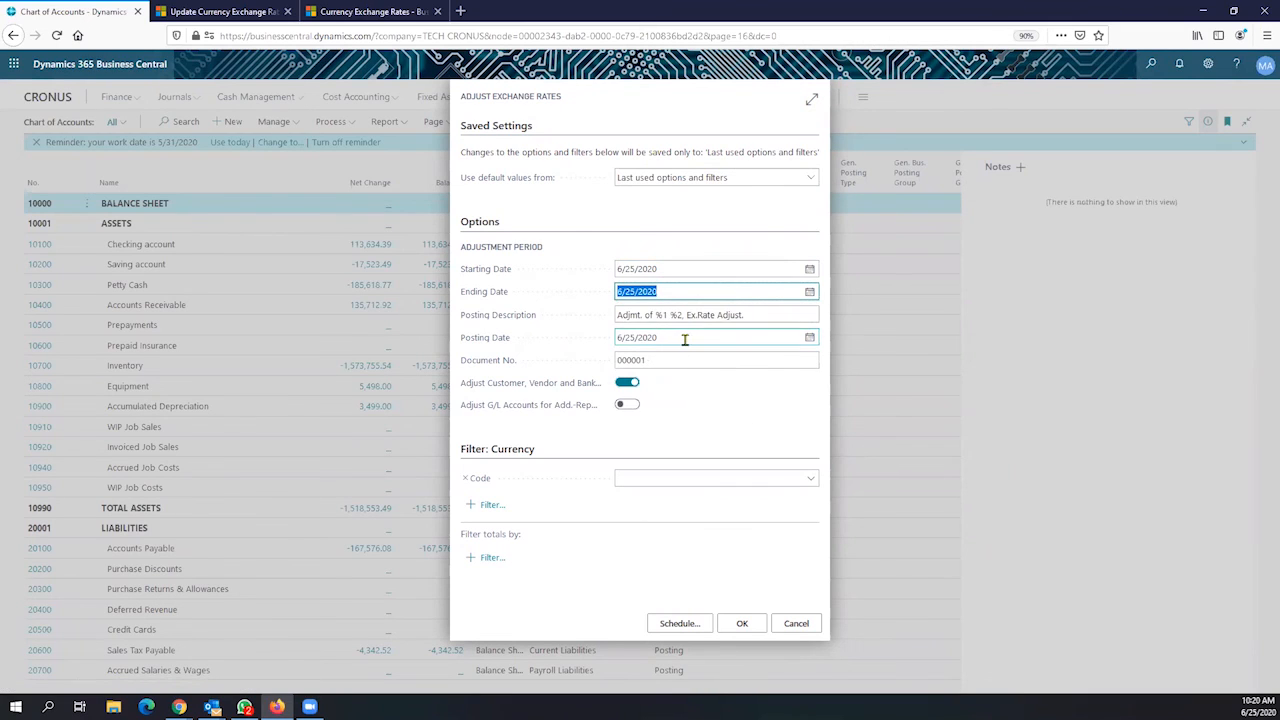
left_click(684, 337)
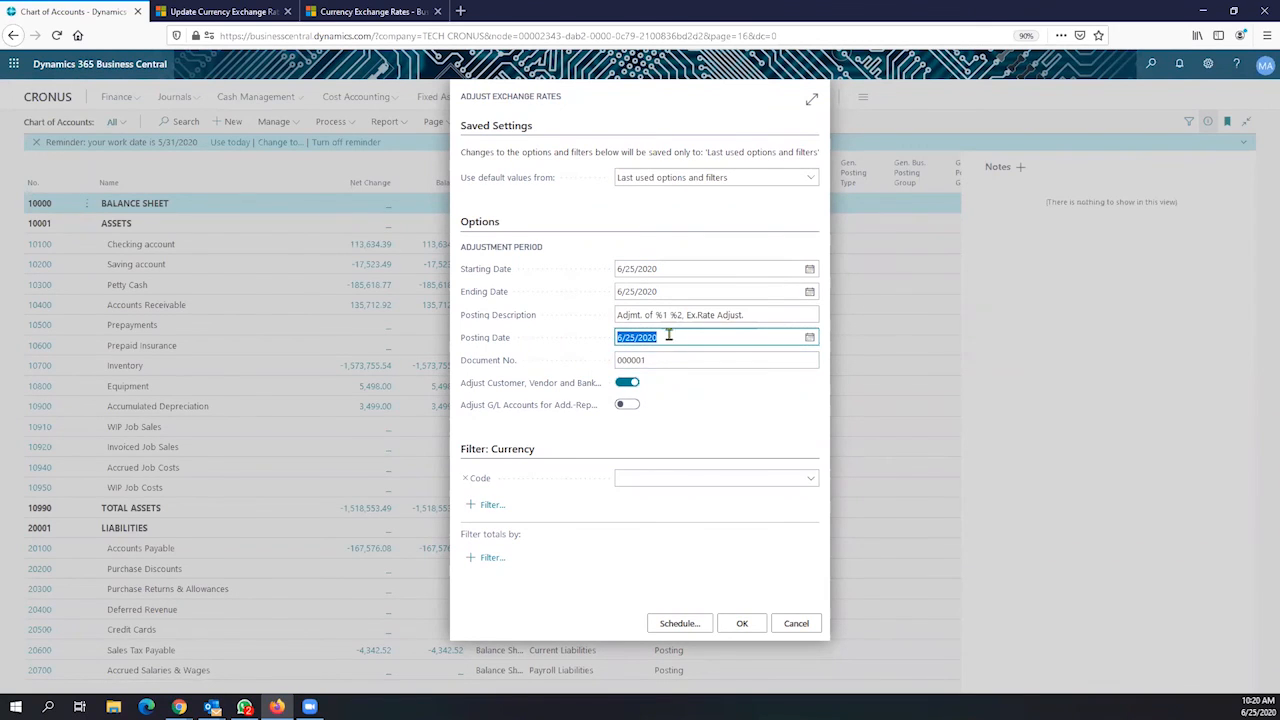
left_click_drag(631, 291, 617, 291)
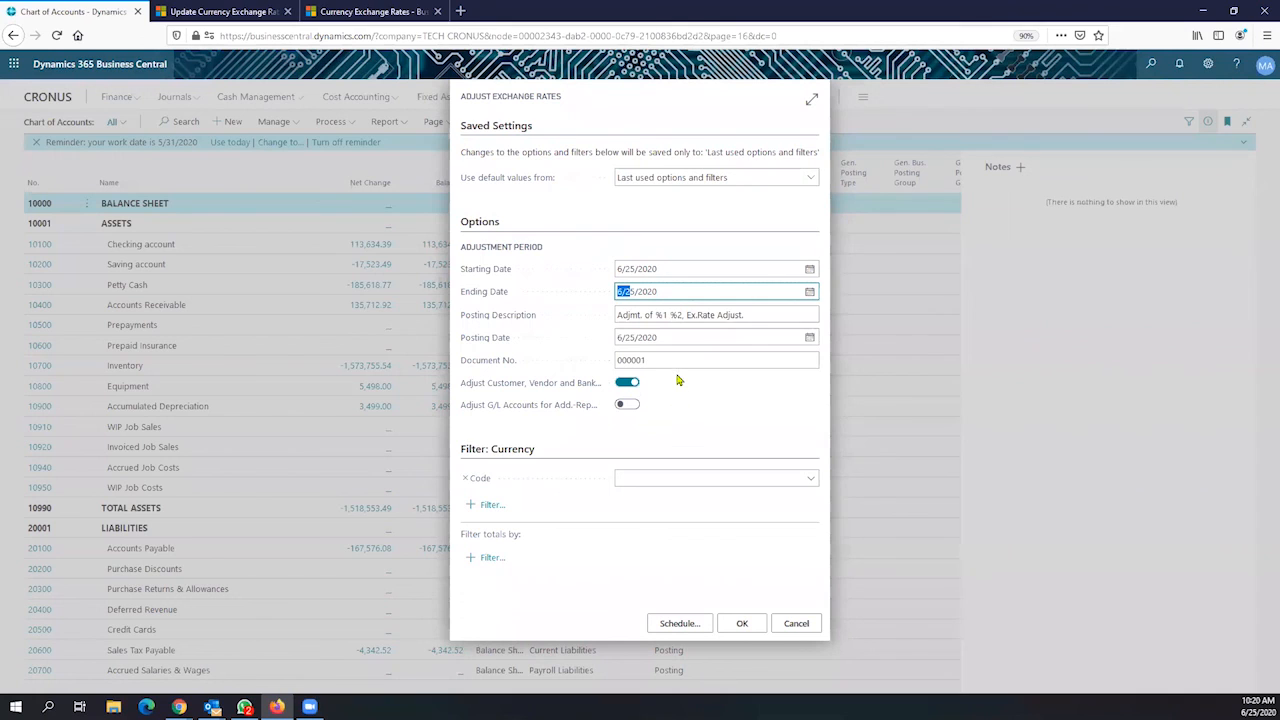
left_click(663, 341)
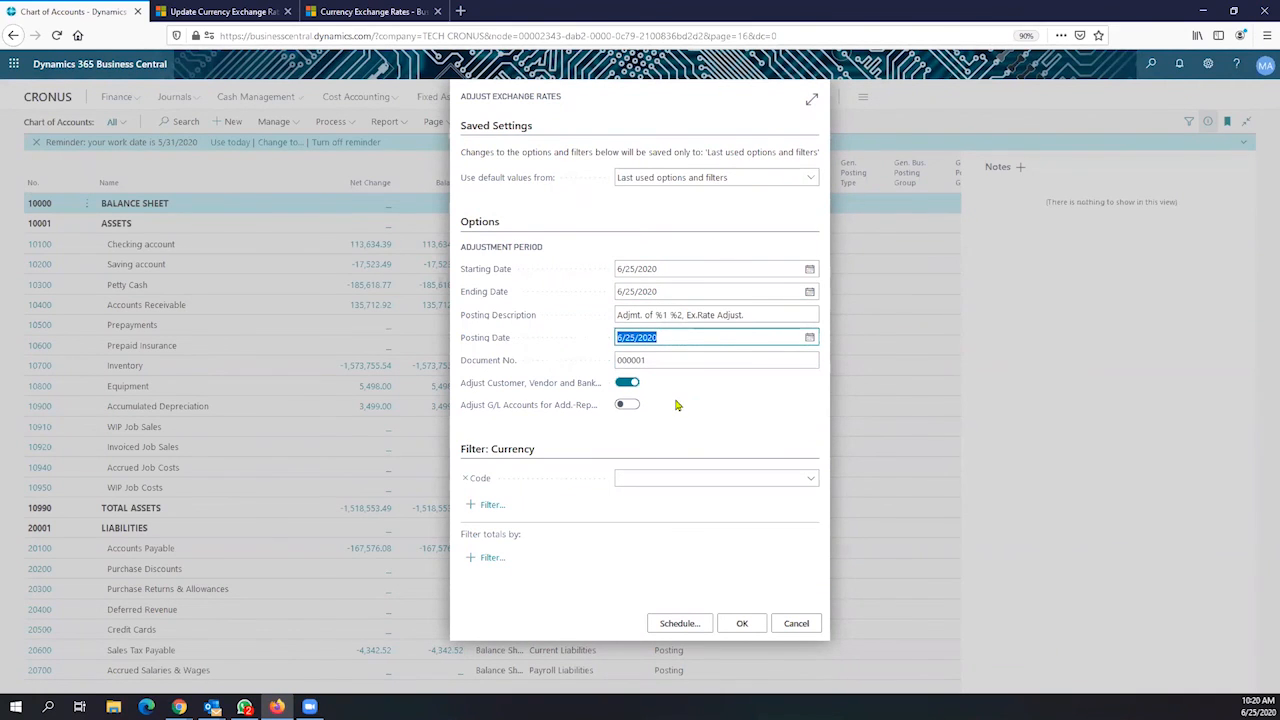
Turn off Adjust Customer, Vendor and Bank and turn on Adjust G/L Accounts for Add.-Reporting Currency
mouse_move(571, 405)
mouse_move(488, 275)
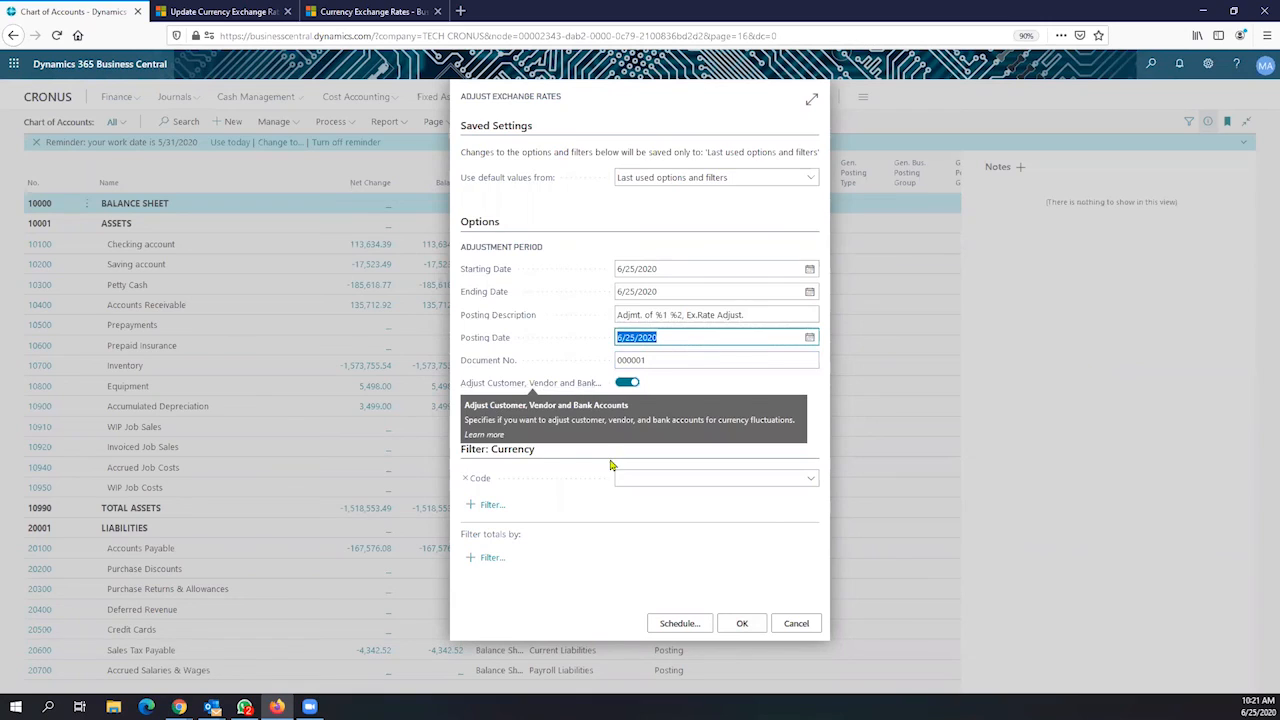
left_click(627, 382)
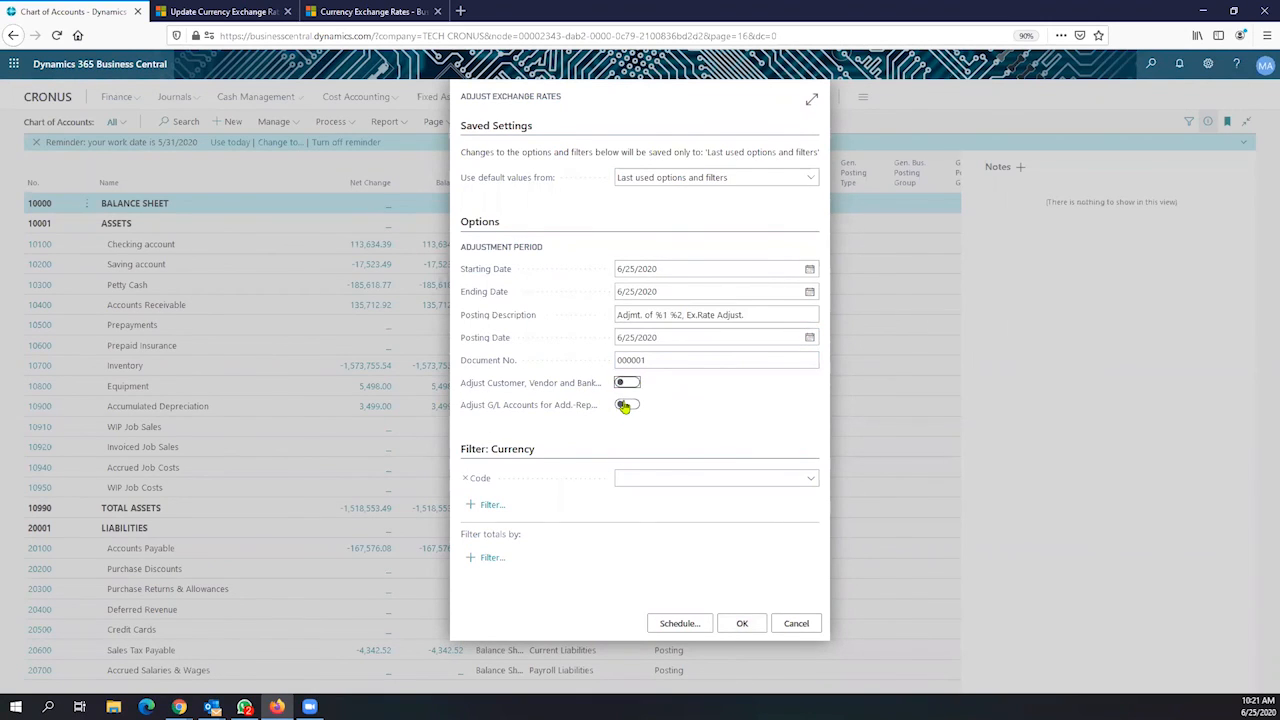
left_click(627, 404)
Cancel the Adjust Exchange Rates batch job and dismiss the work-date reminder bar
left_click(796, 623)
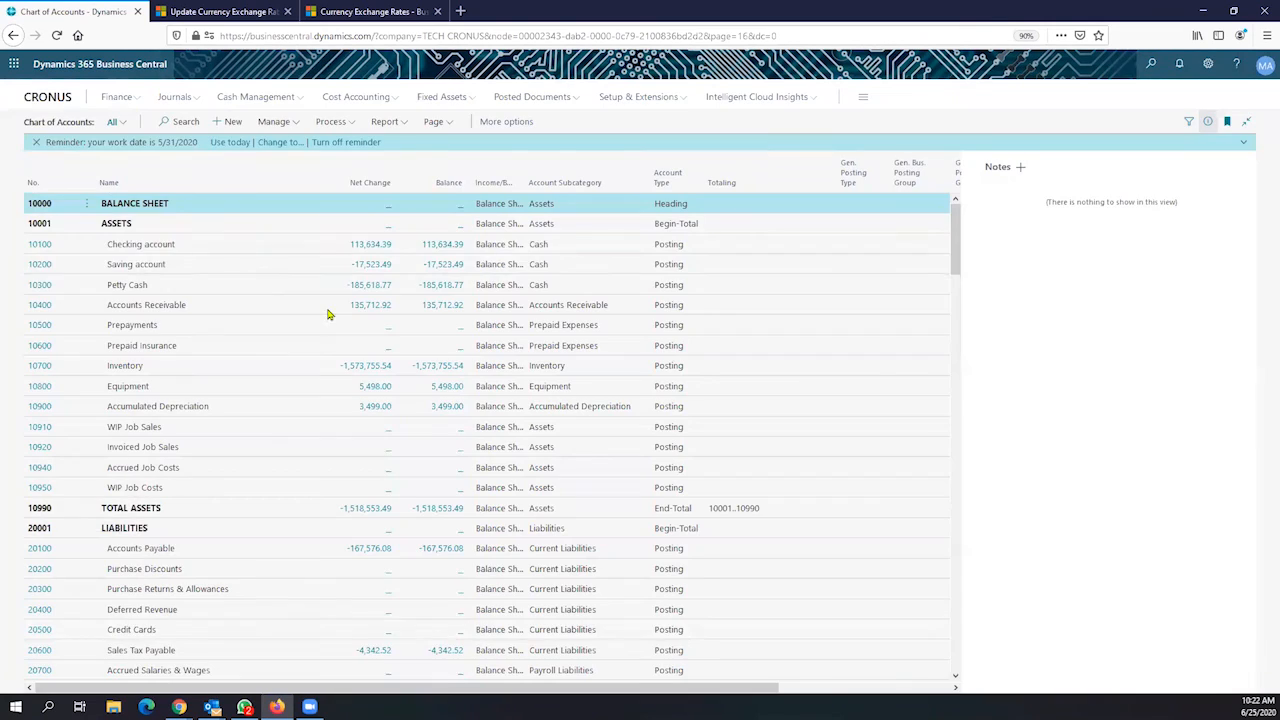
left_click(36, 142)
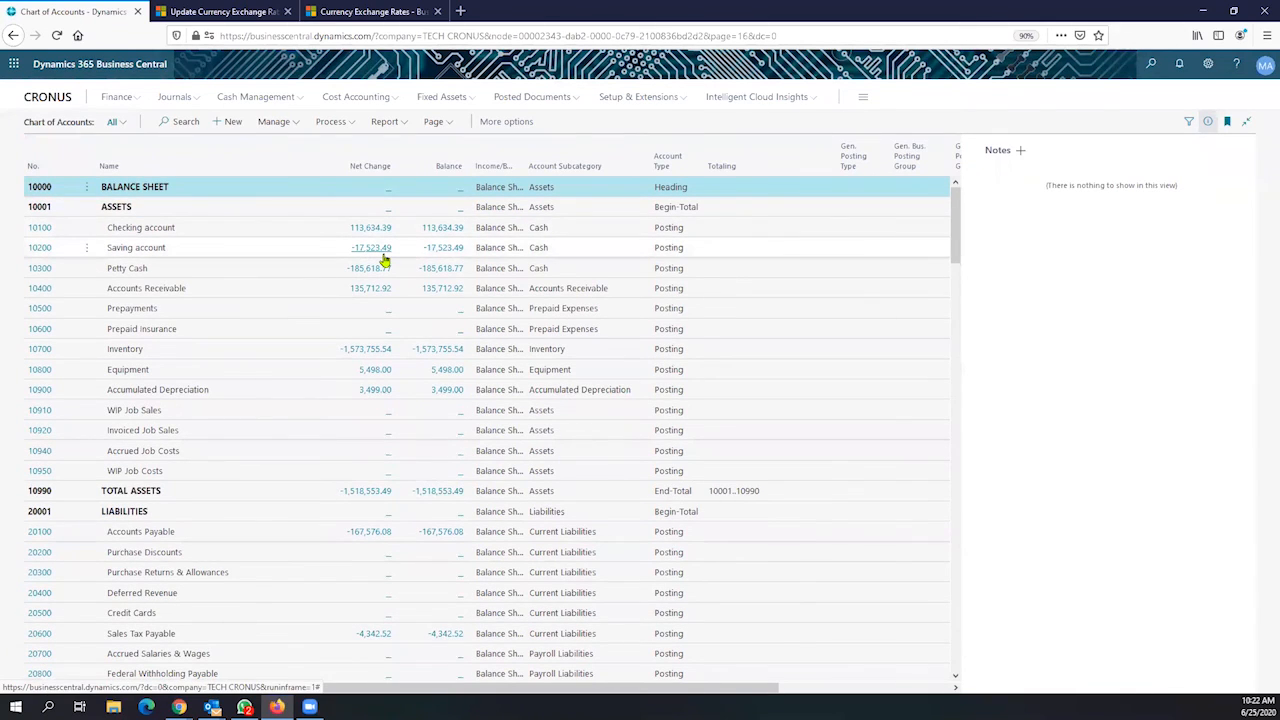